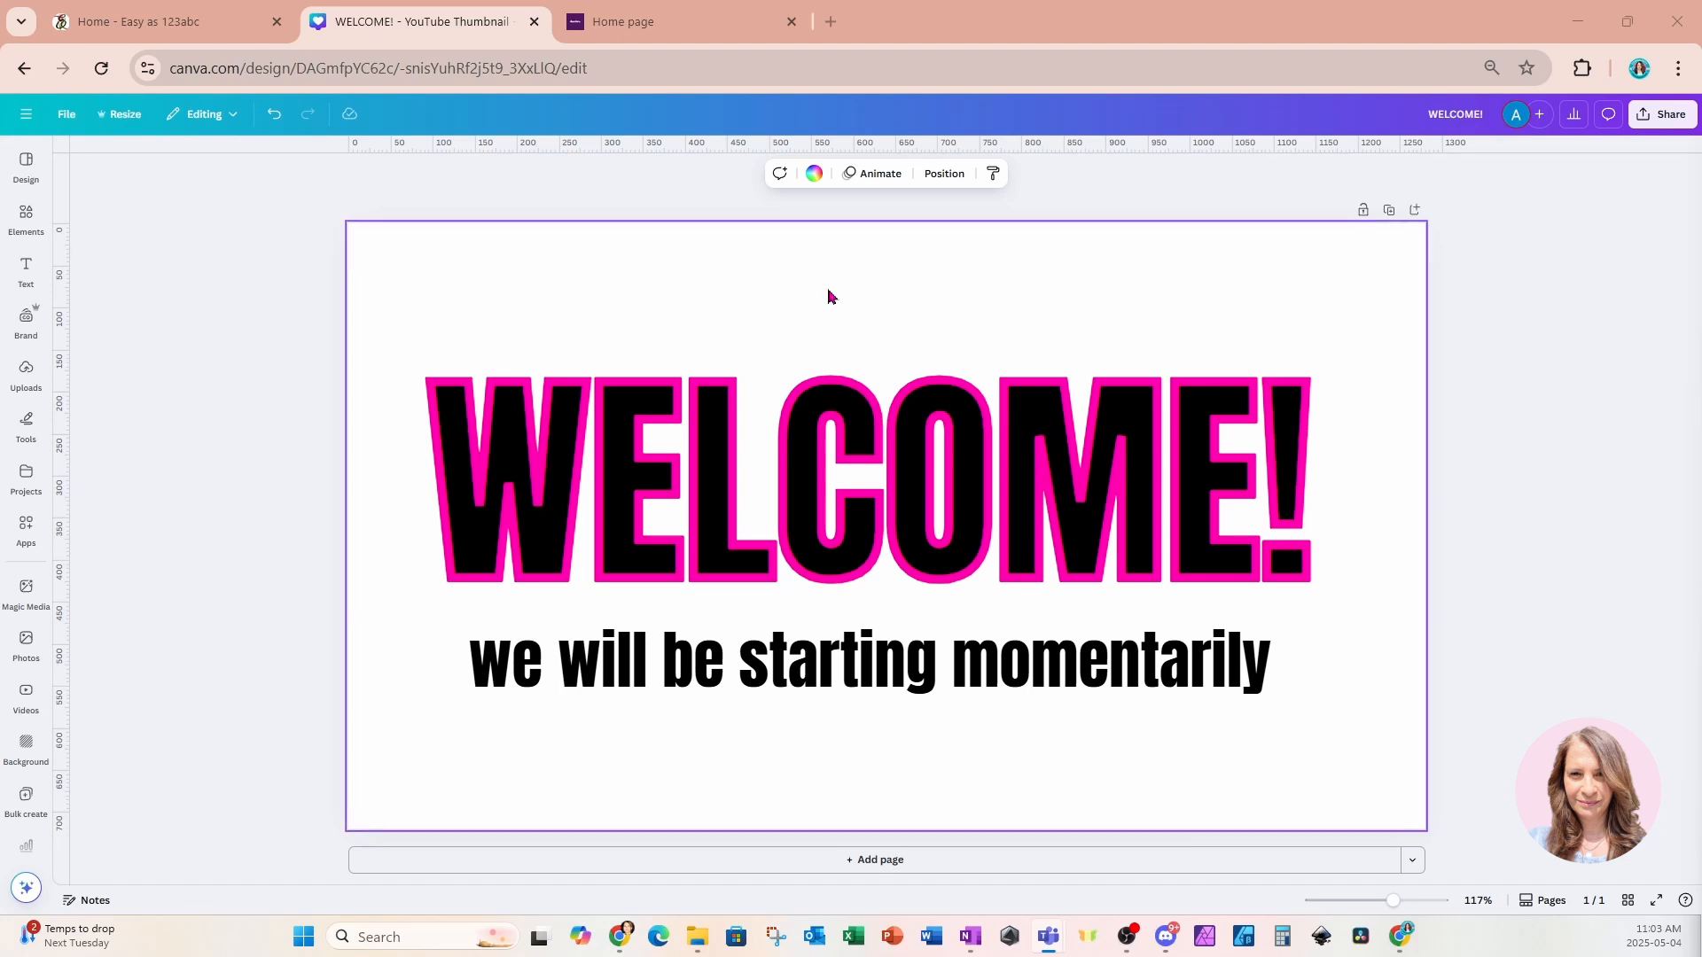
left_click(209, 20)
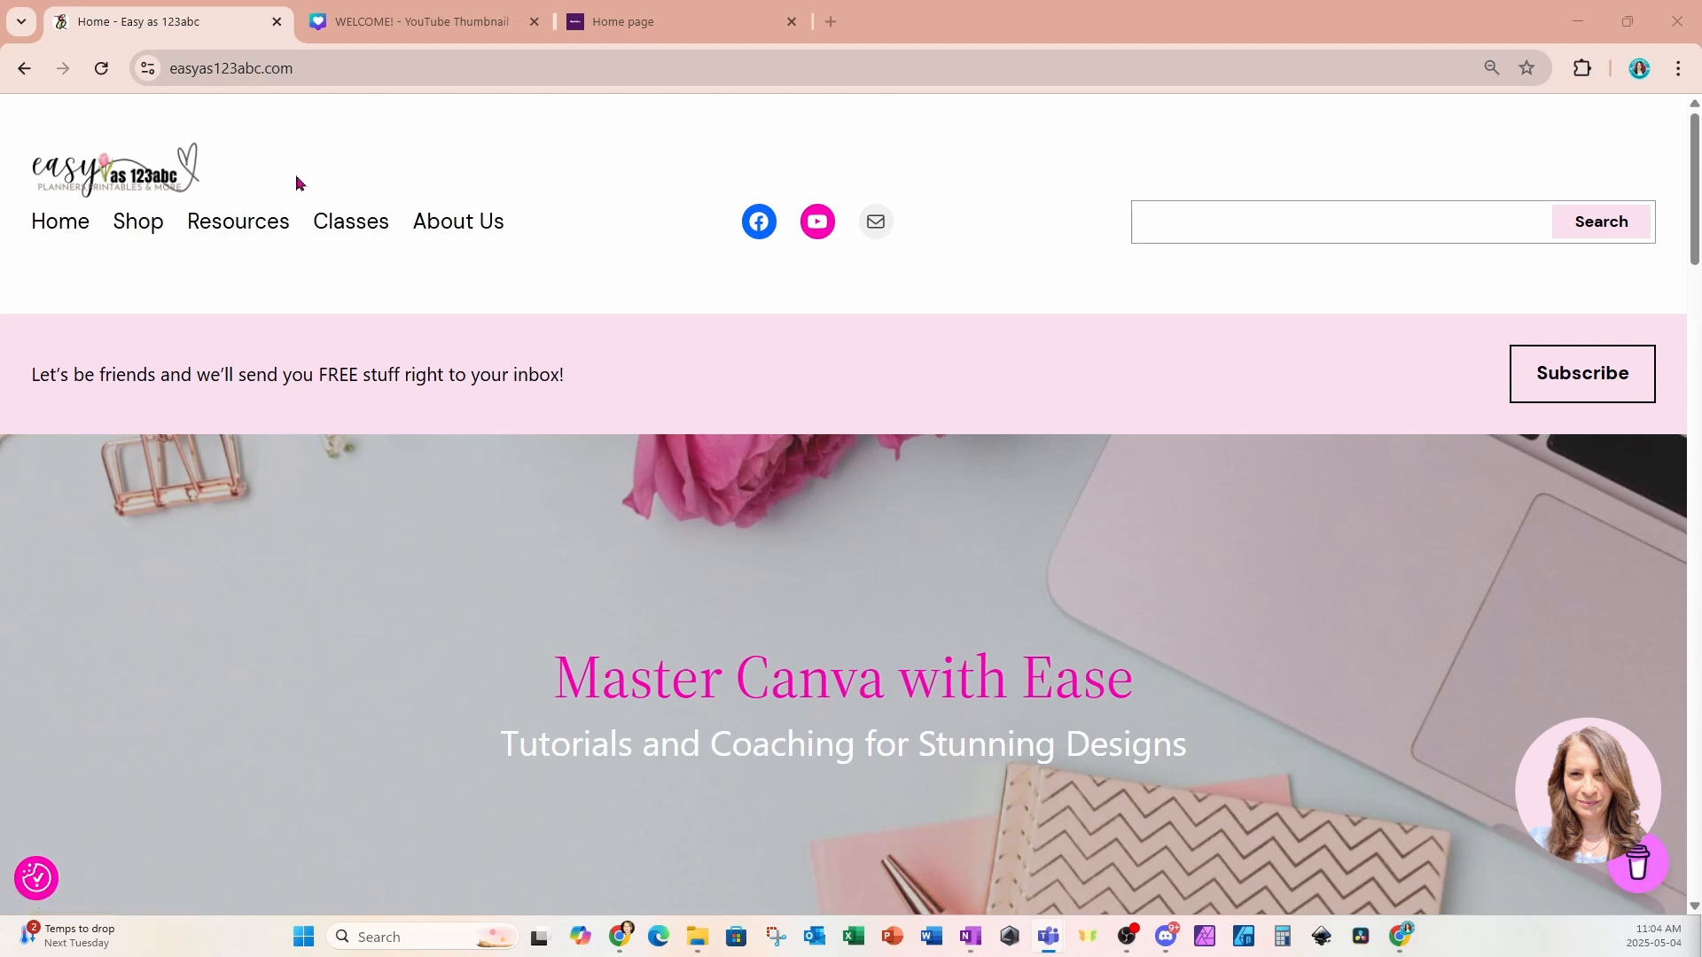
left_click(325, 30)
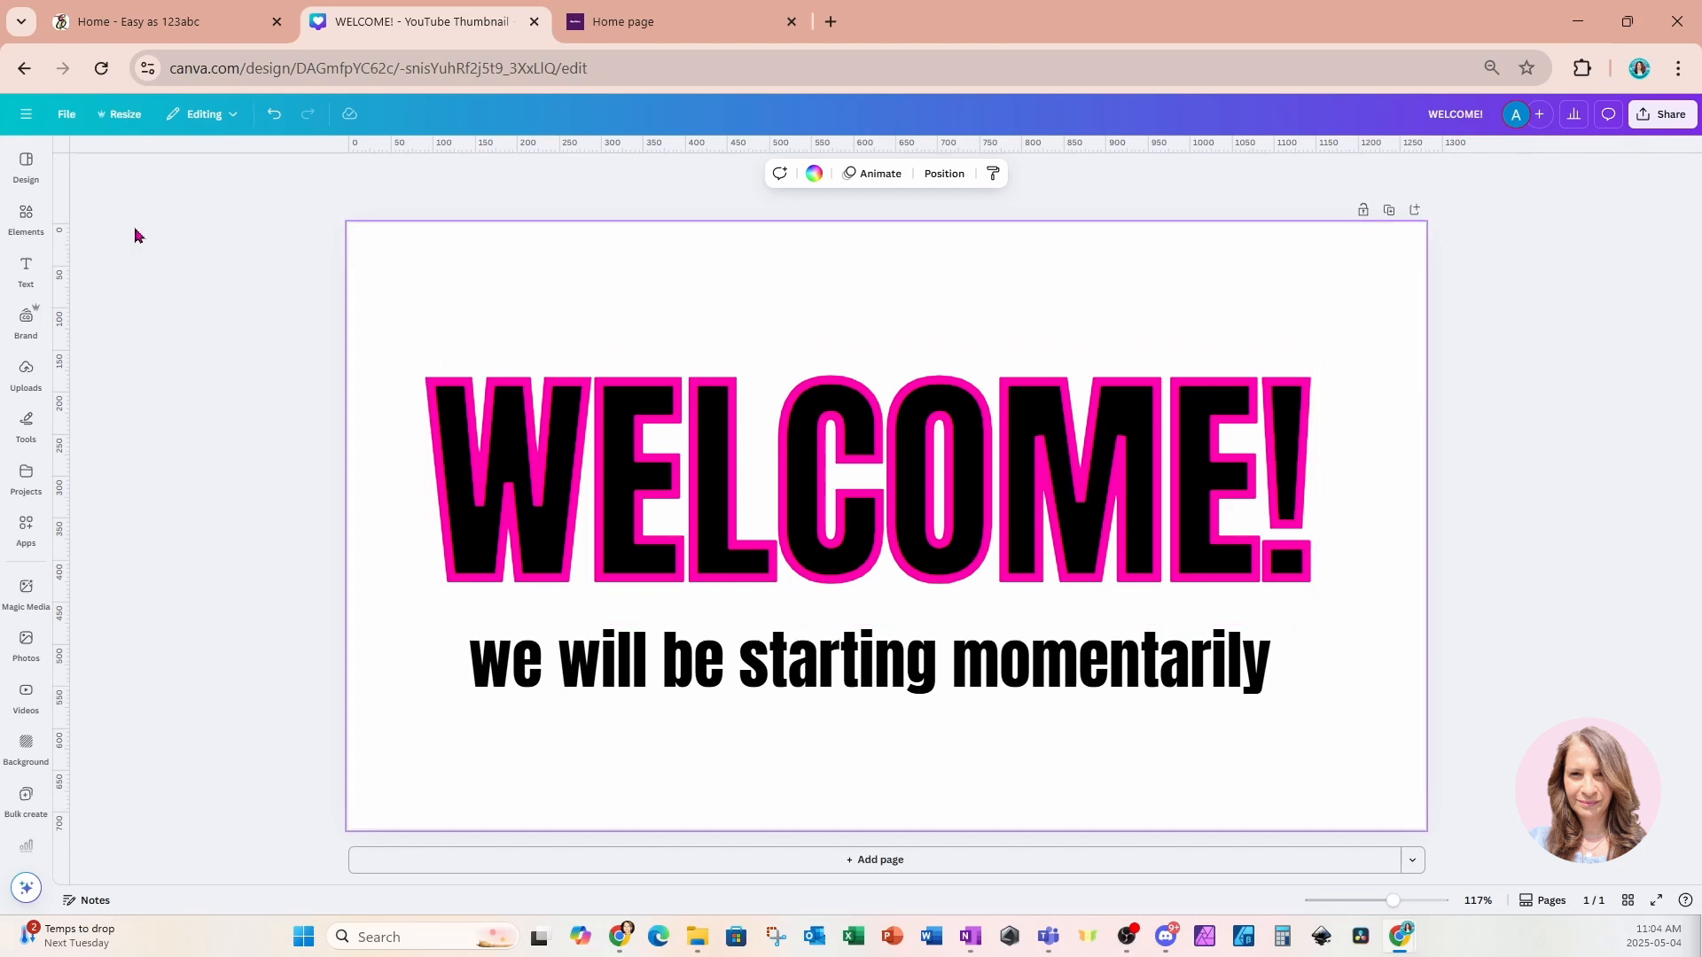
Return to the Canva home page and star the Gift Live Attendees May 4 2025 design.
left_click(26, 115)
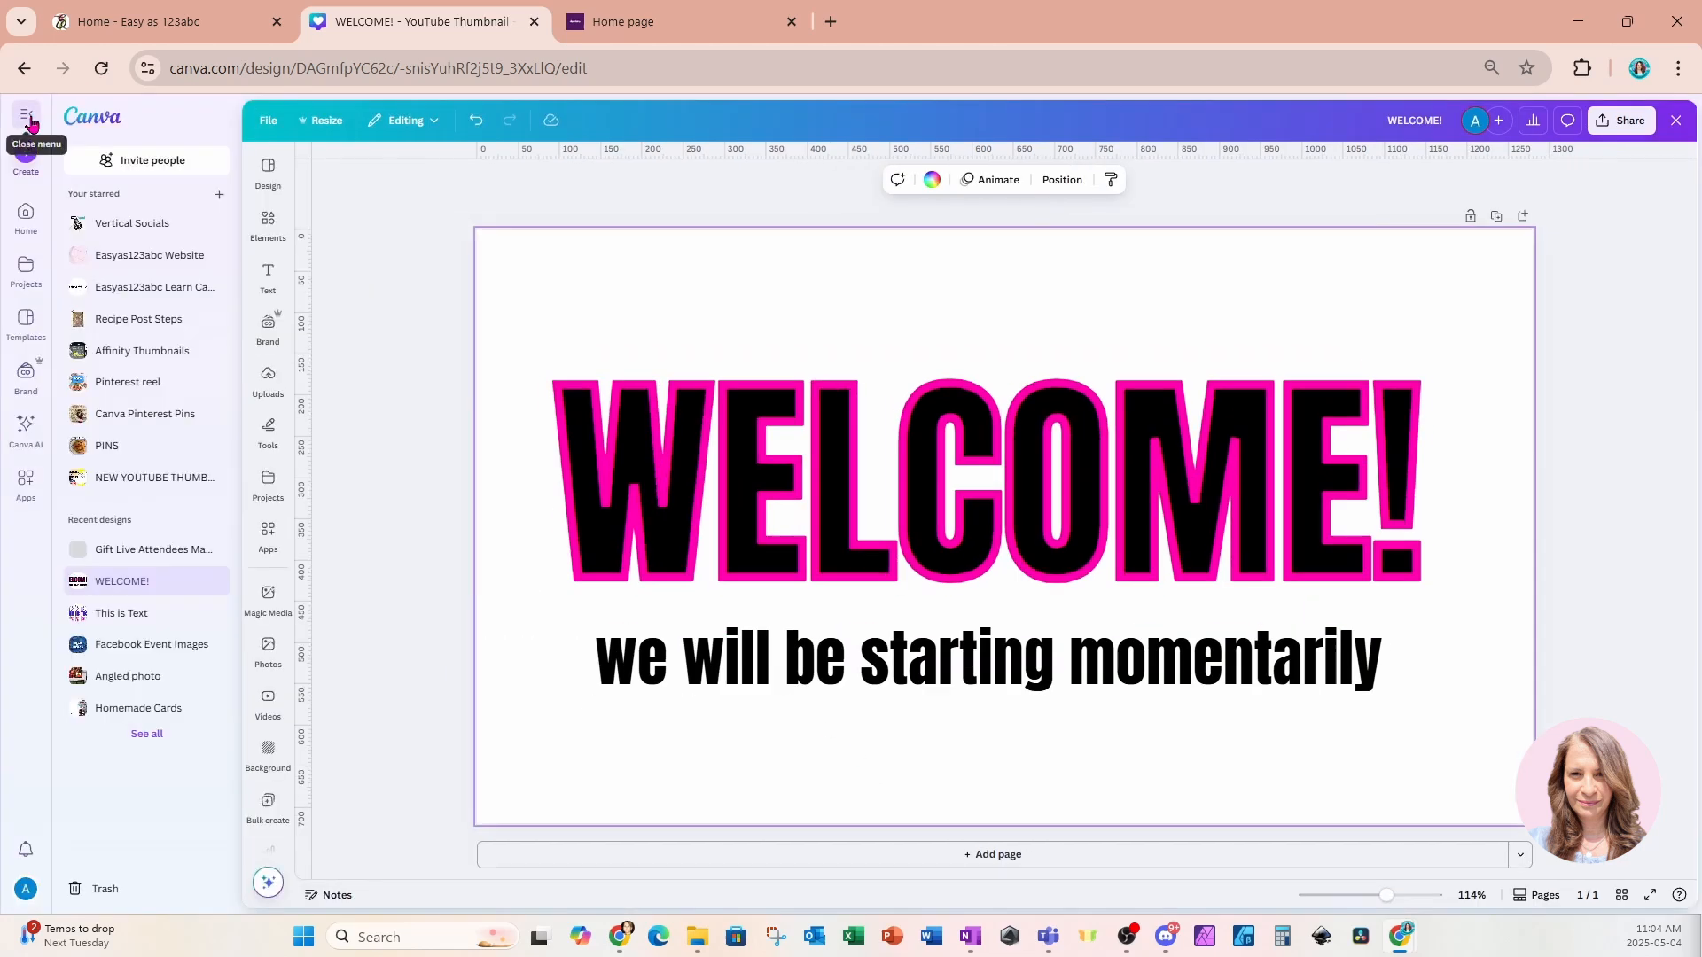
left_click(27, 217)
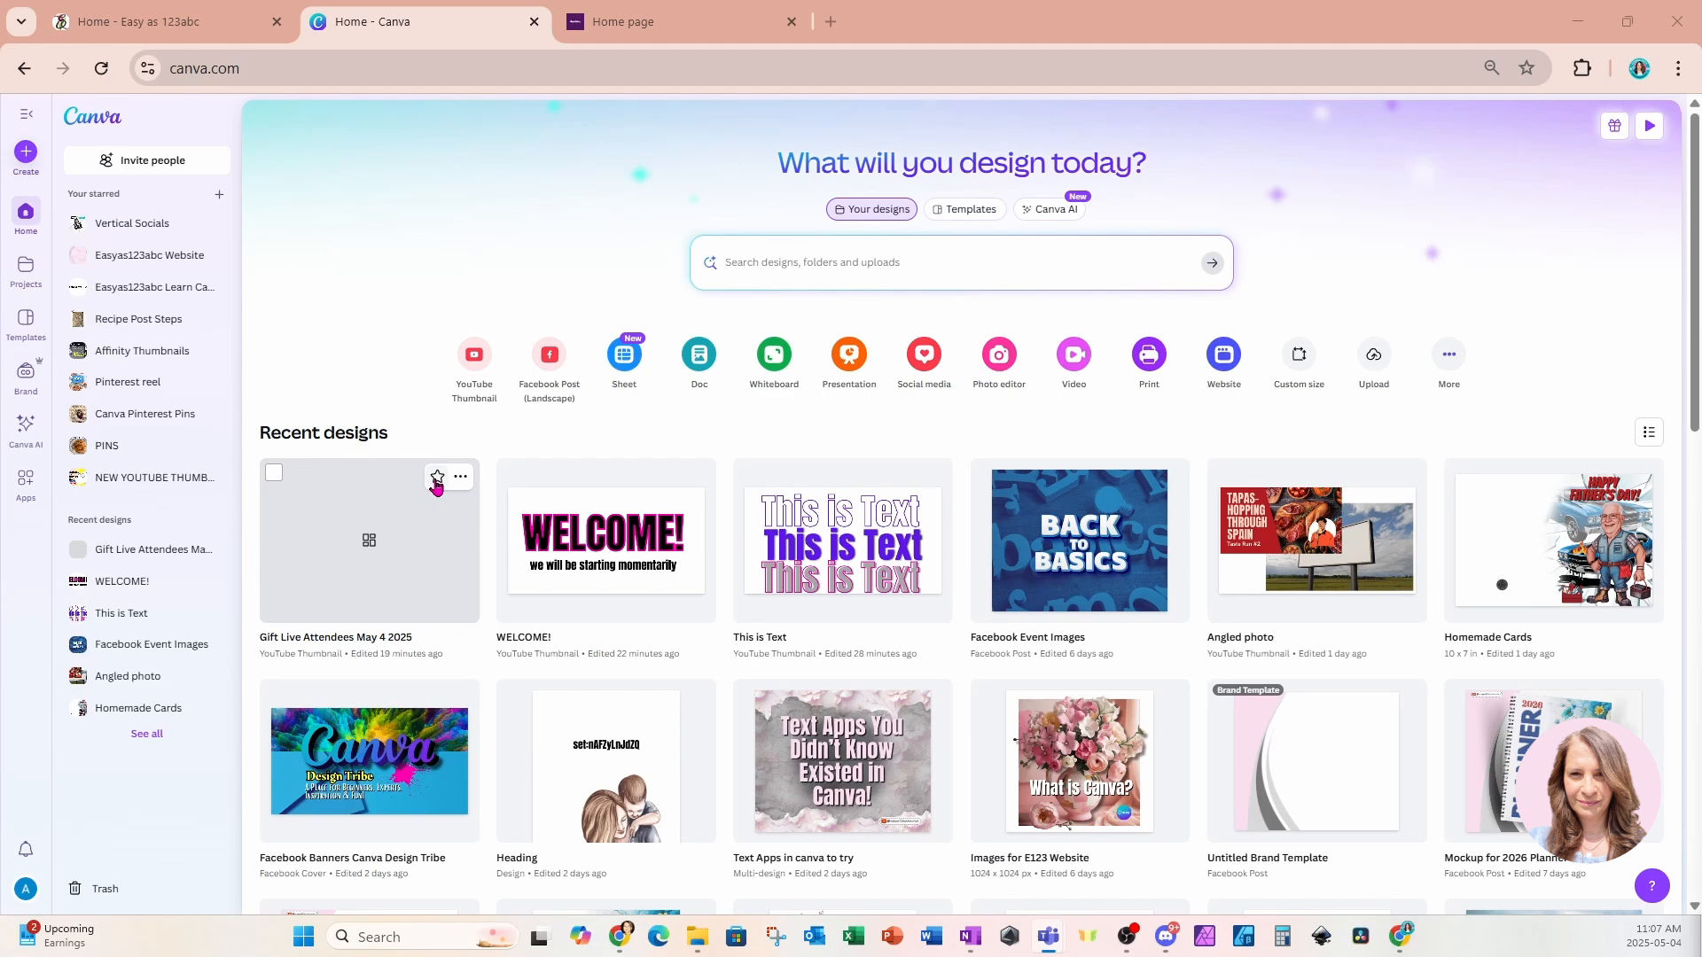
left_click(437, 479)
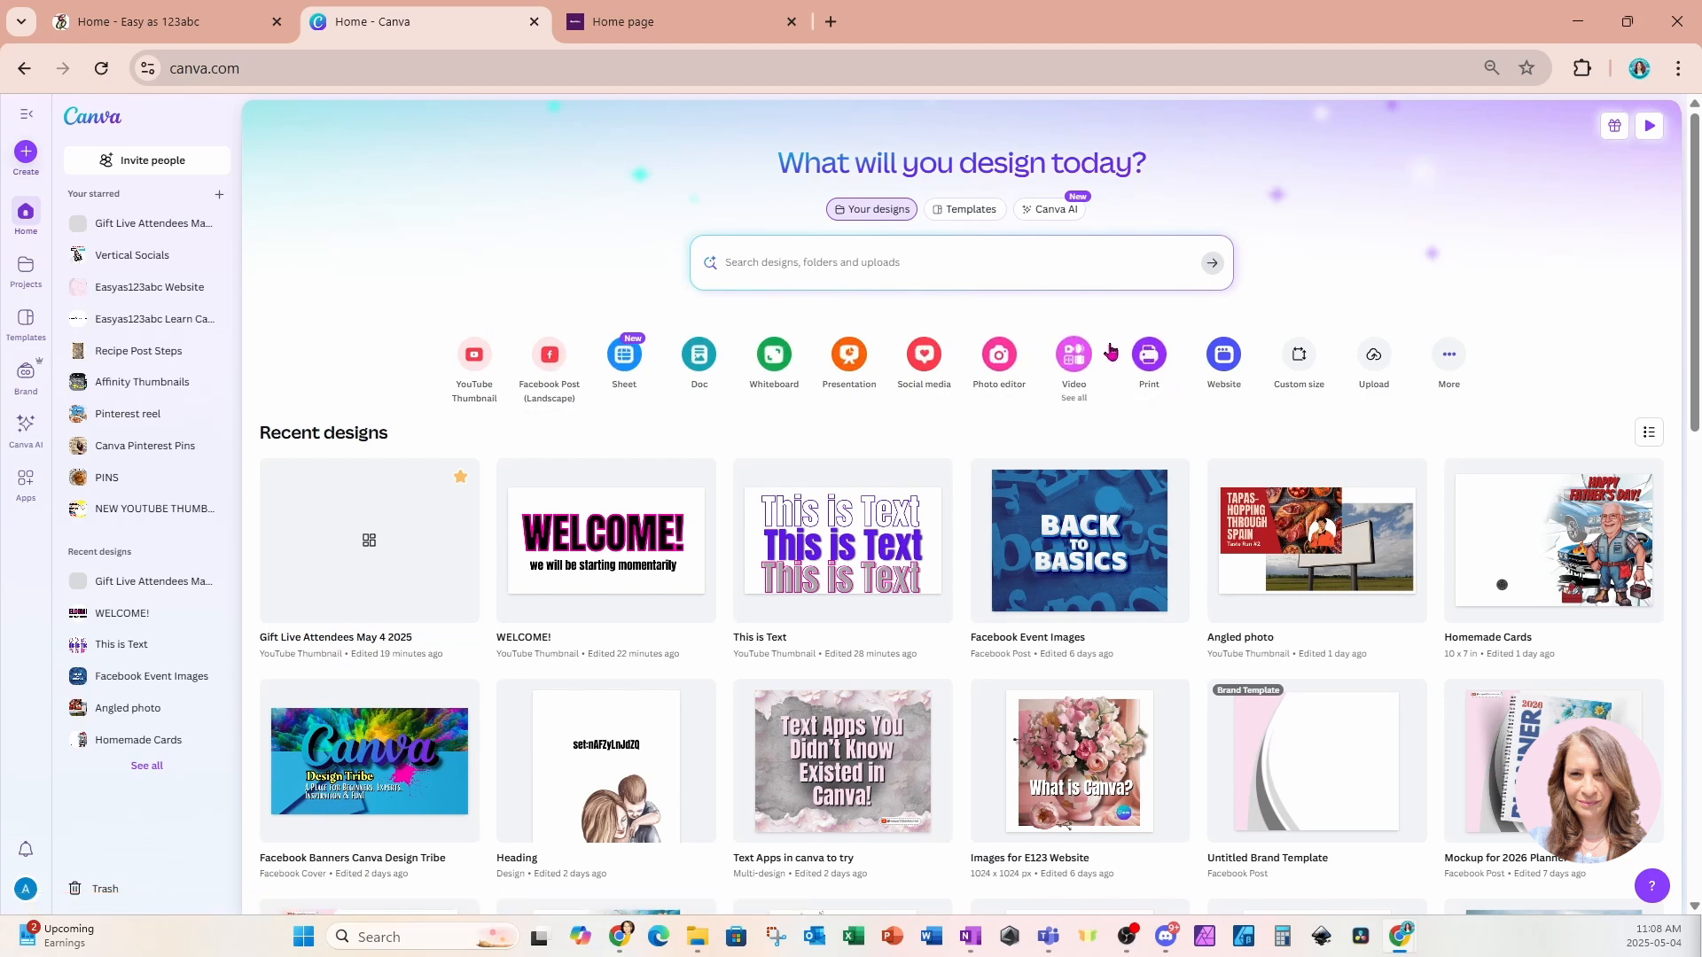
left_click(1300, 356)
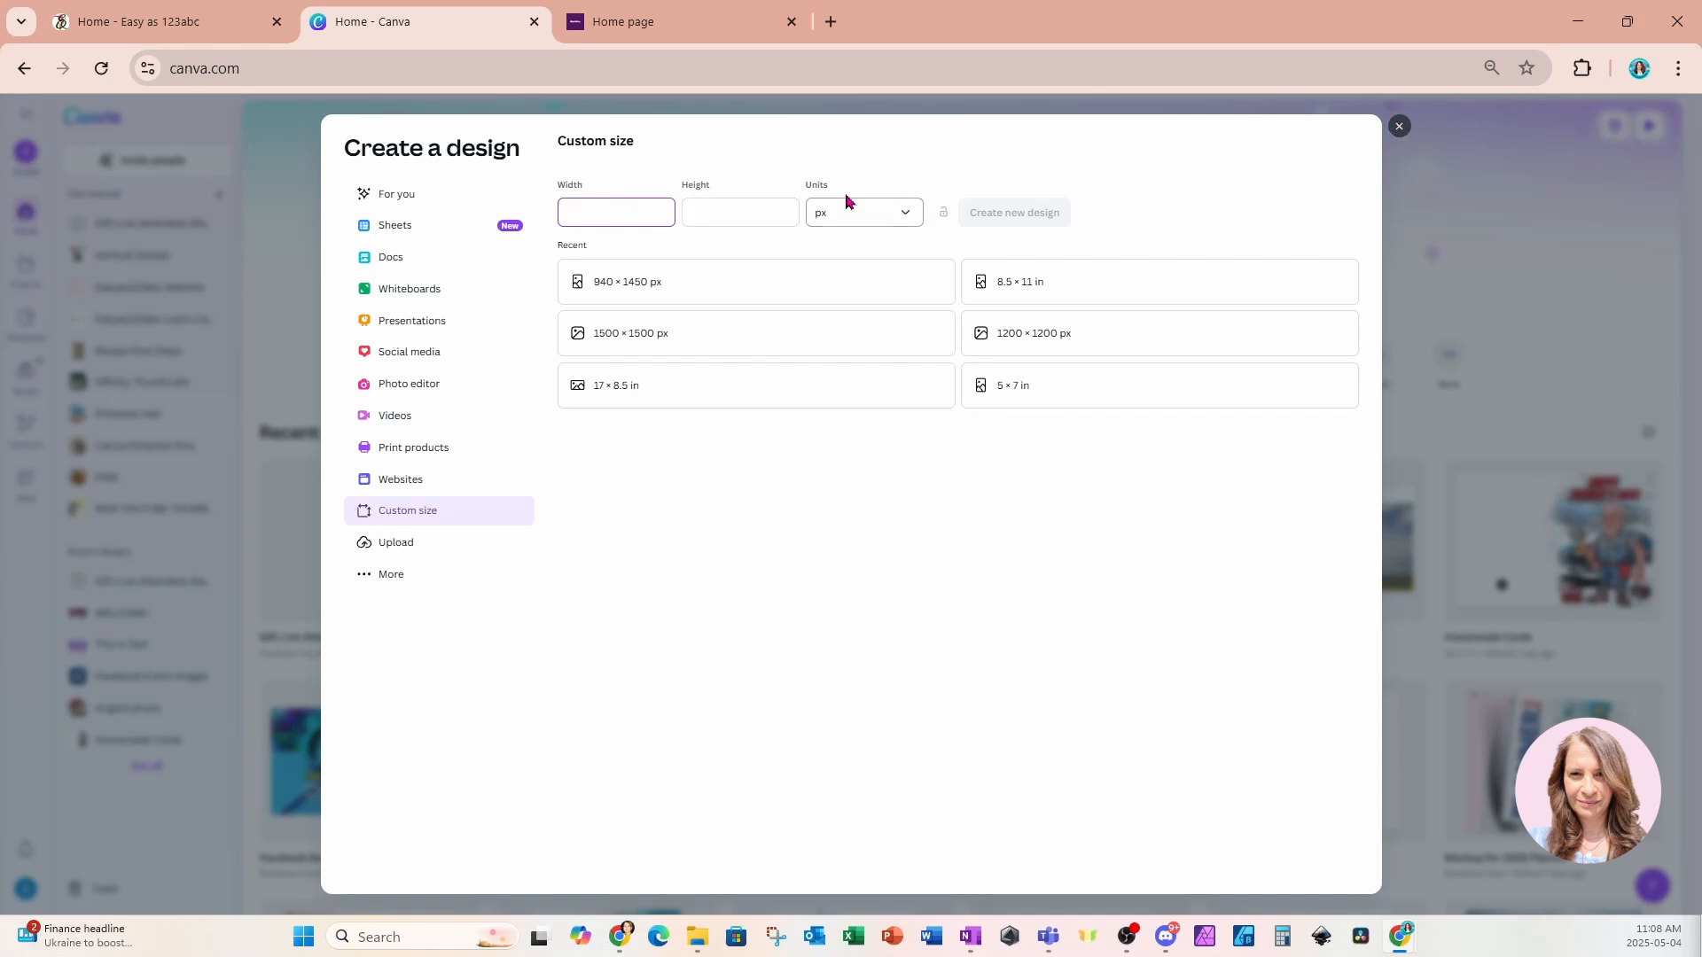
left_click(912, 219)
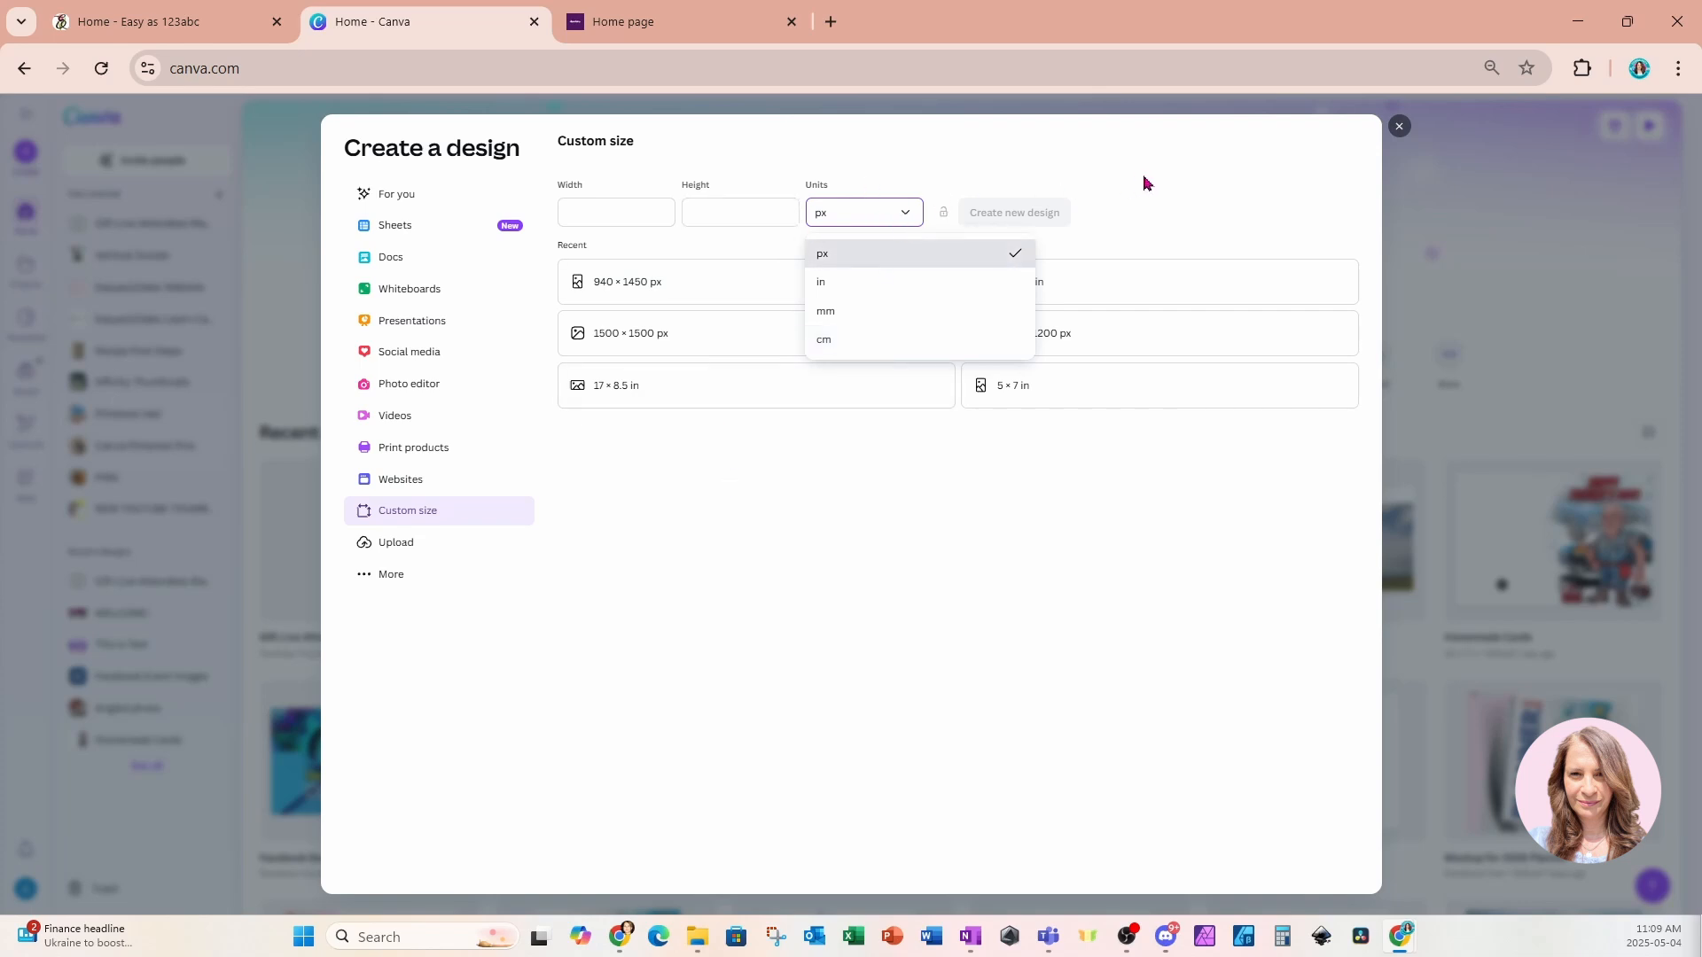
left_click(1399, 127)
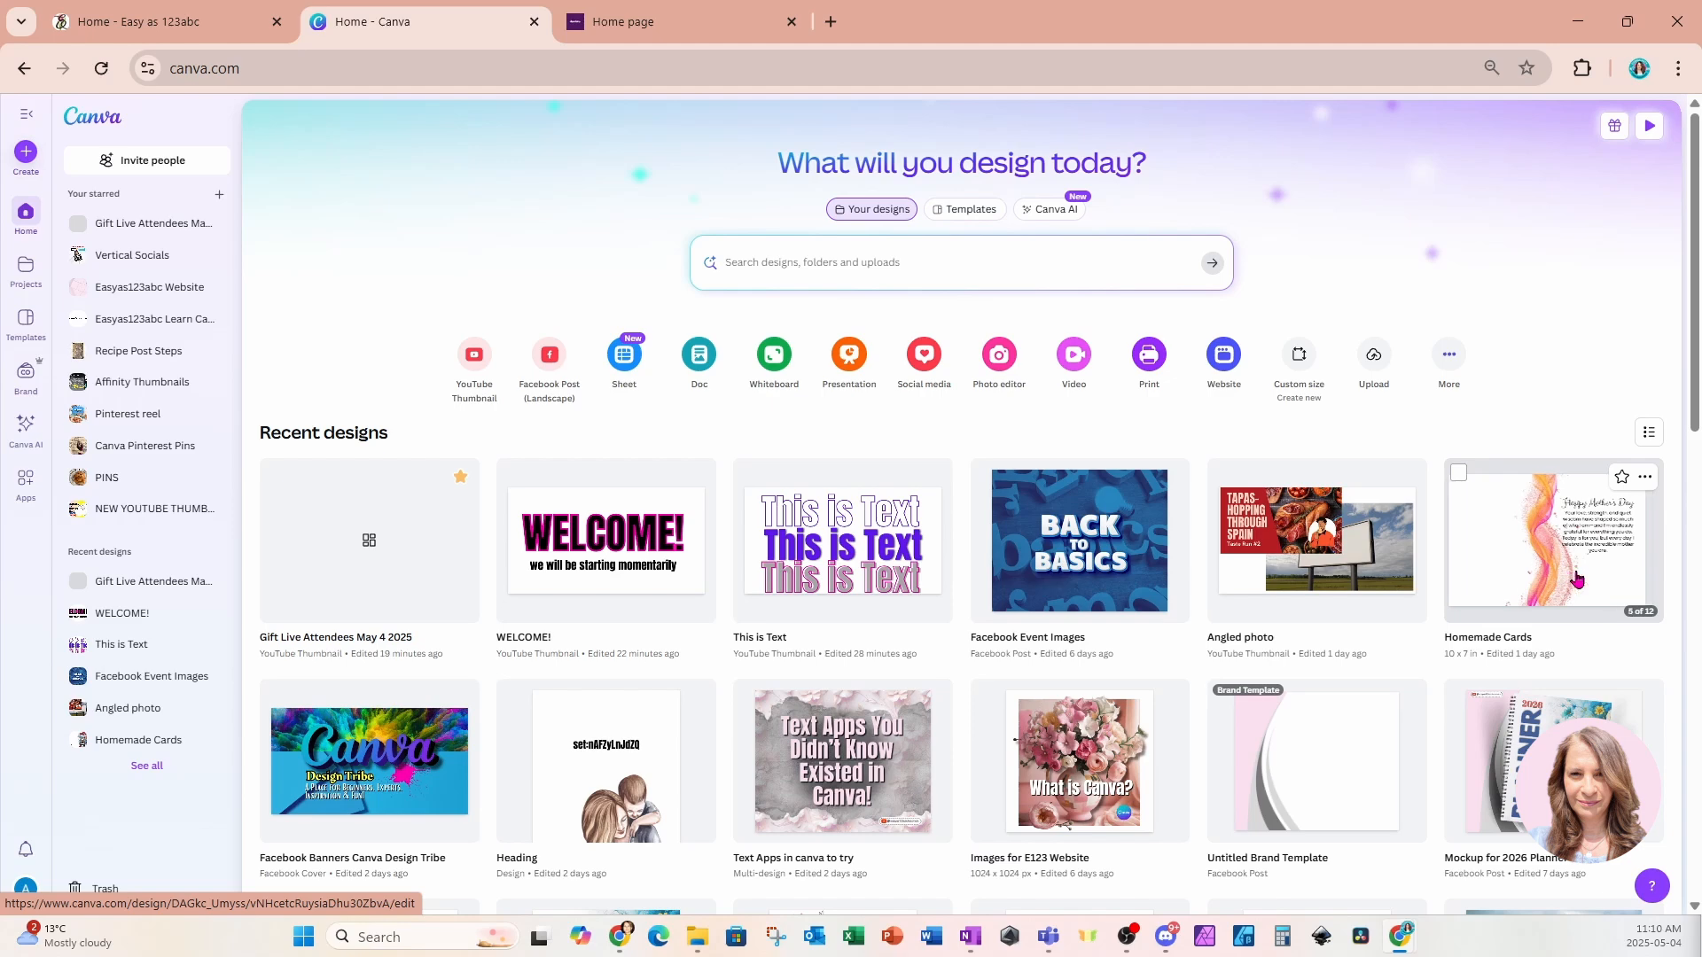
Create a new blank YouTube Thumbnail design.
left_click(475, 358)
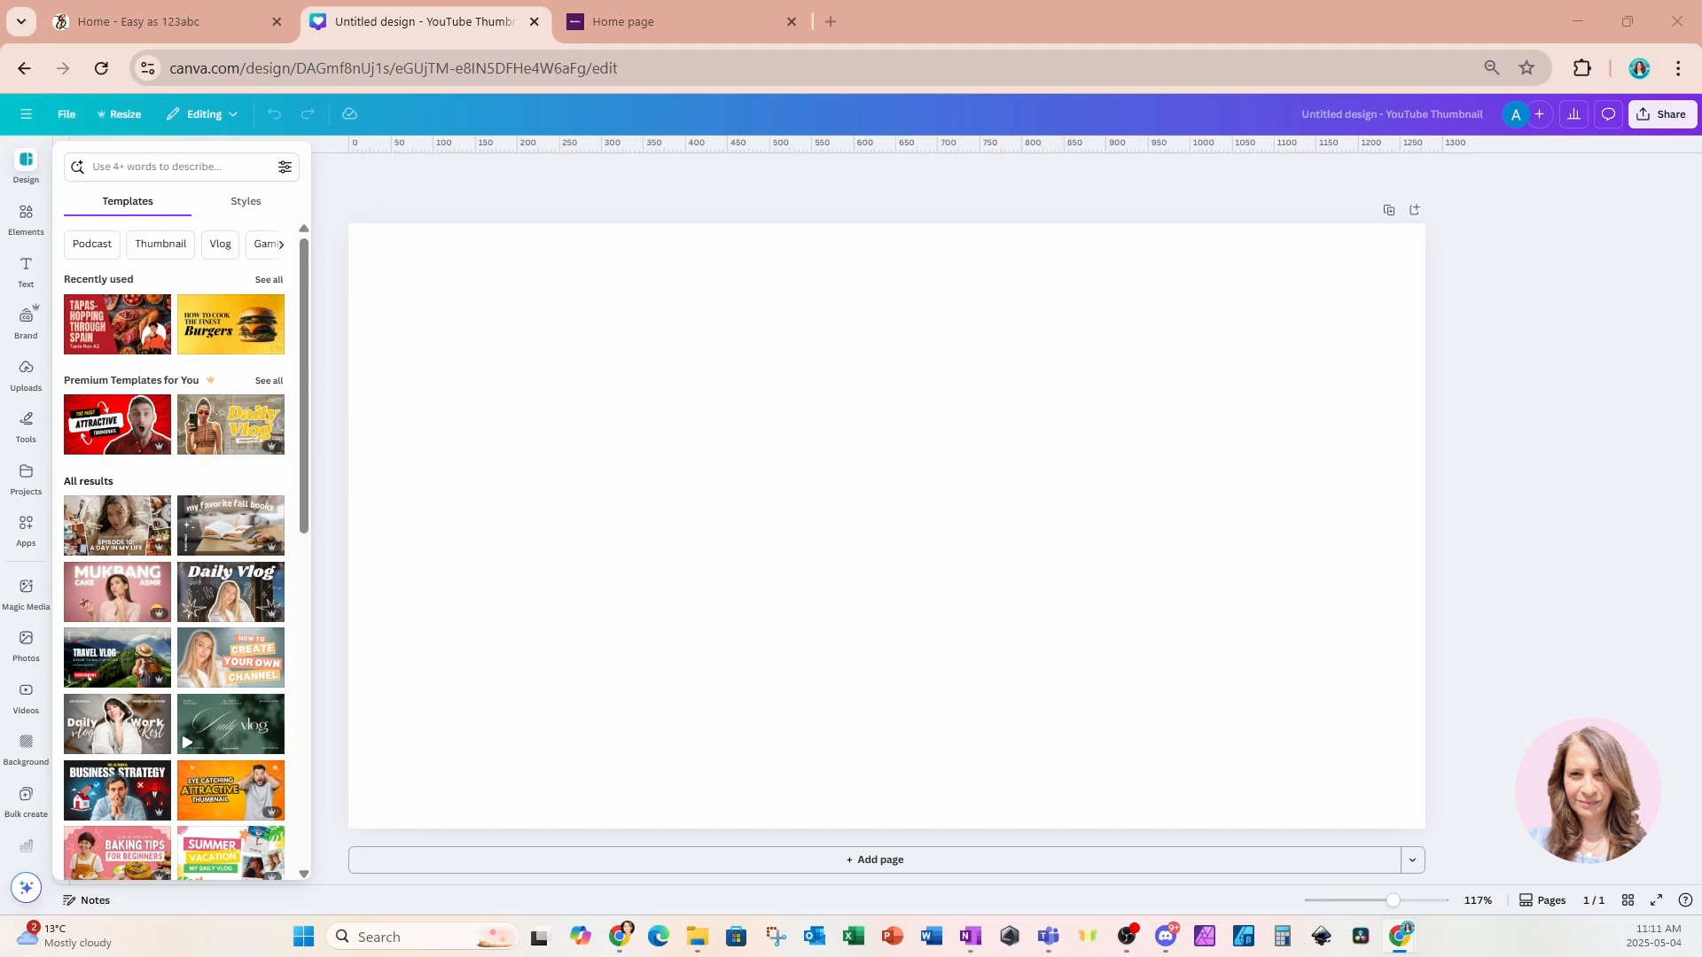
left_click(732, 606)
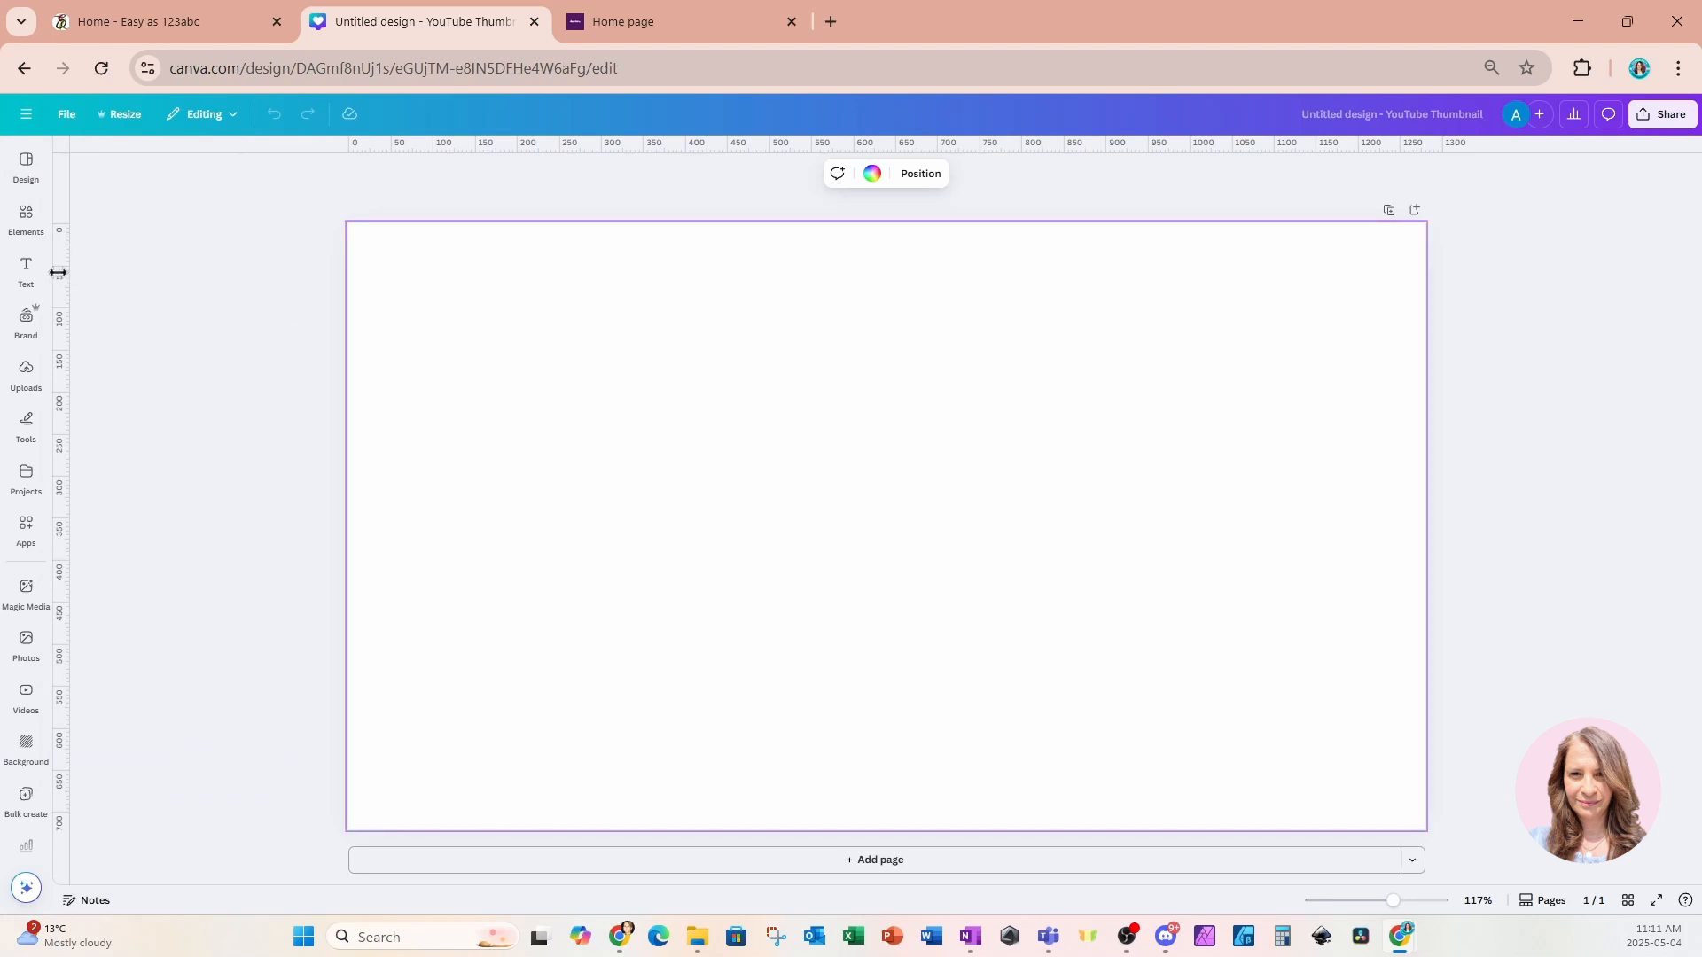
Add a heading text box and enlarge it to a font size of about 210 across the page.
left_click(26, 268)
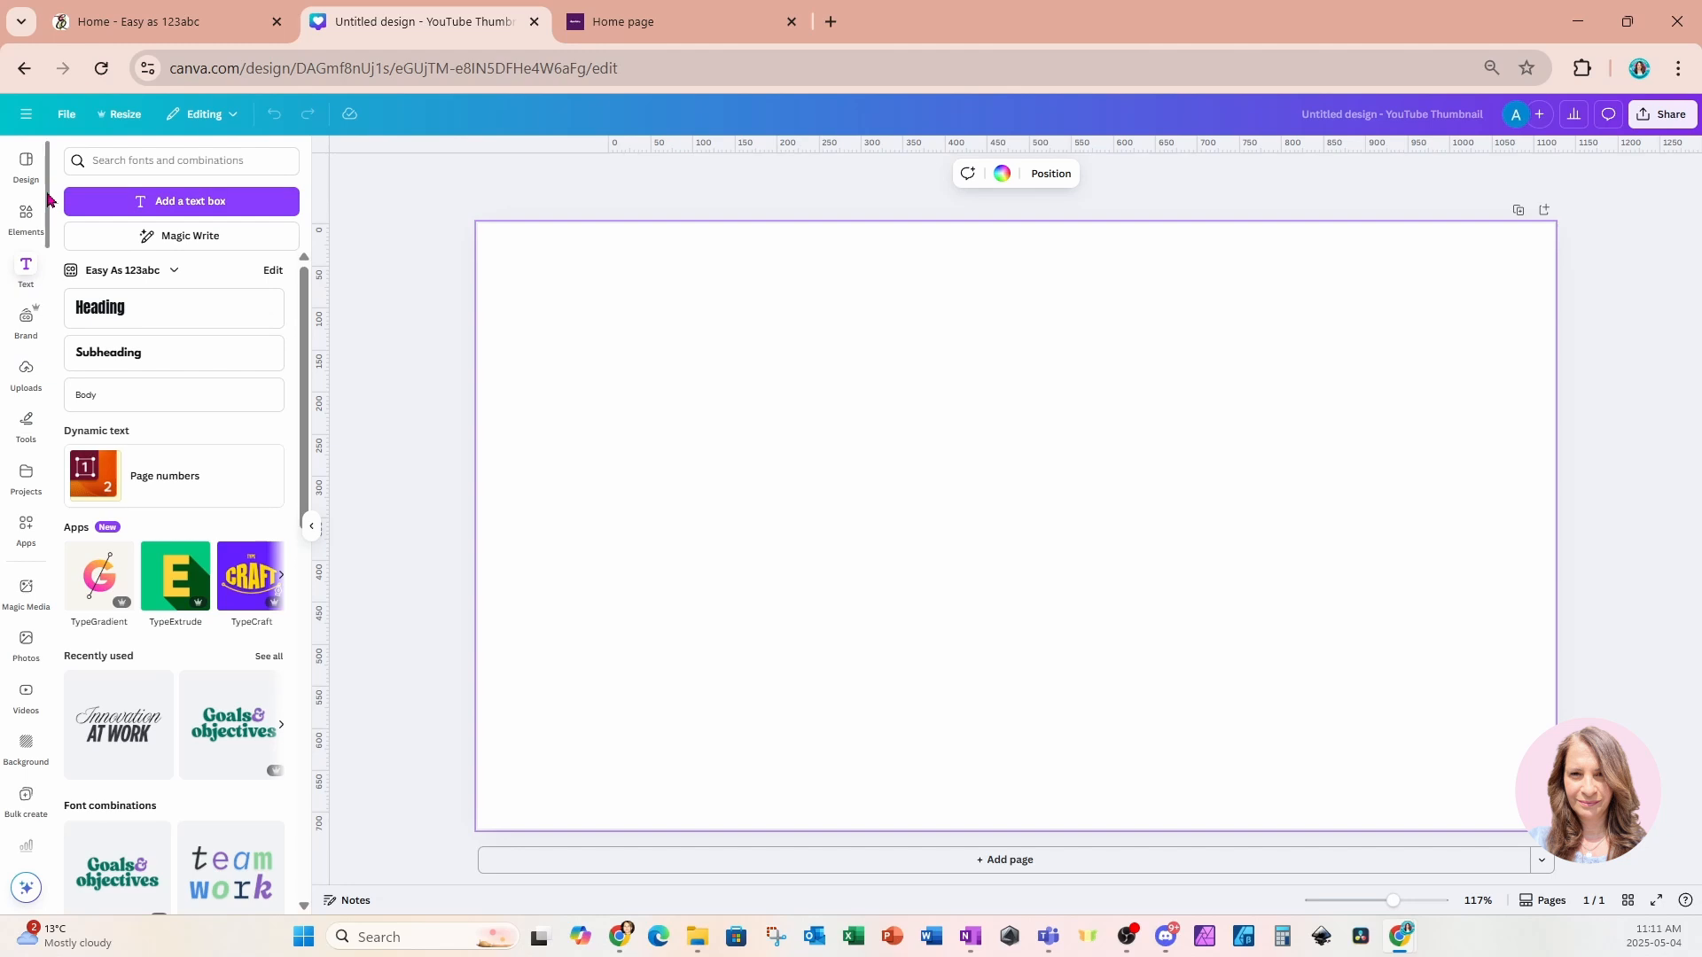
left_click(25, 274)
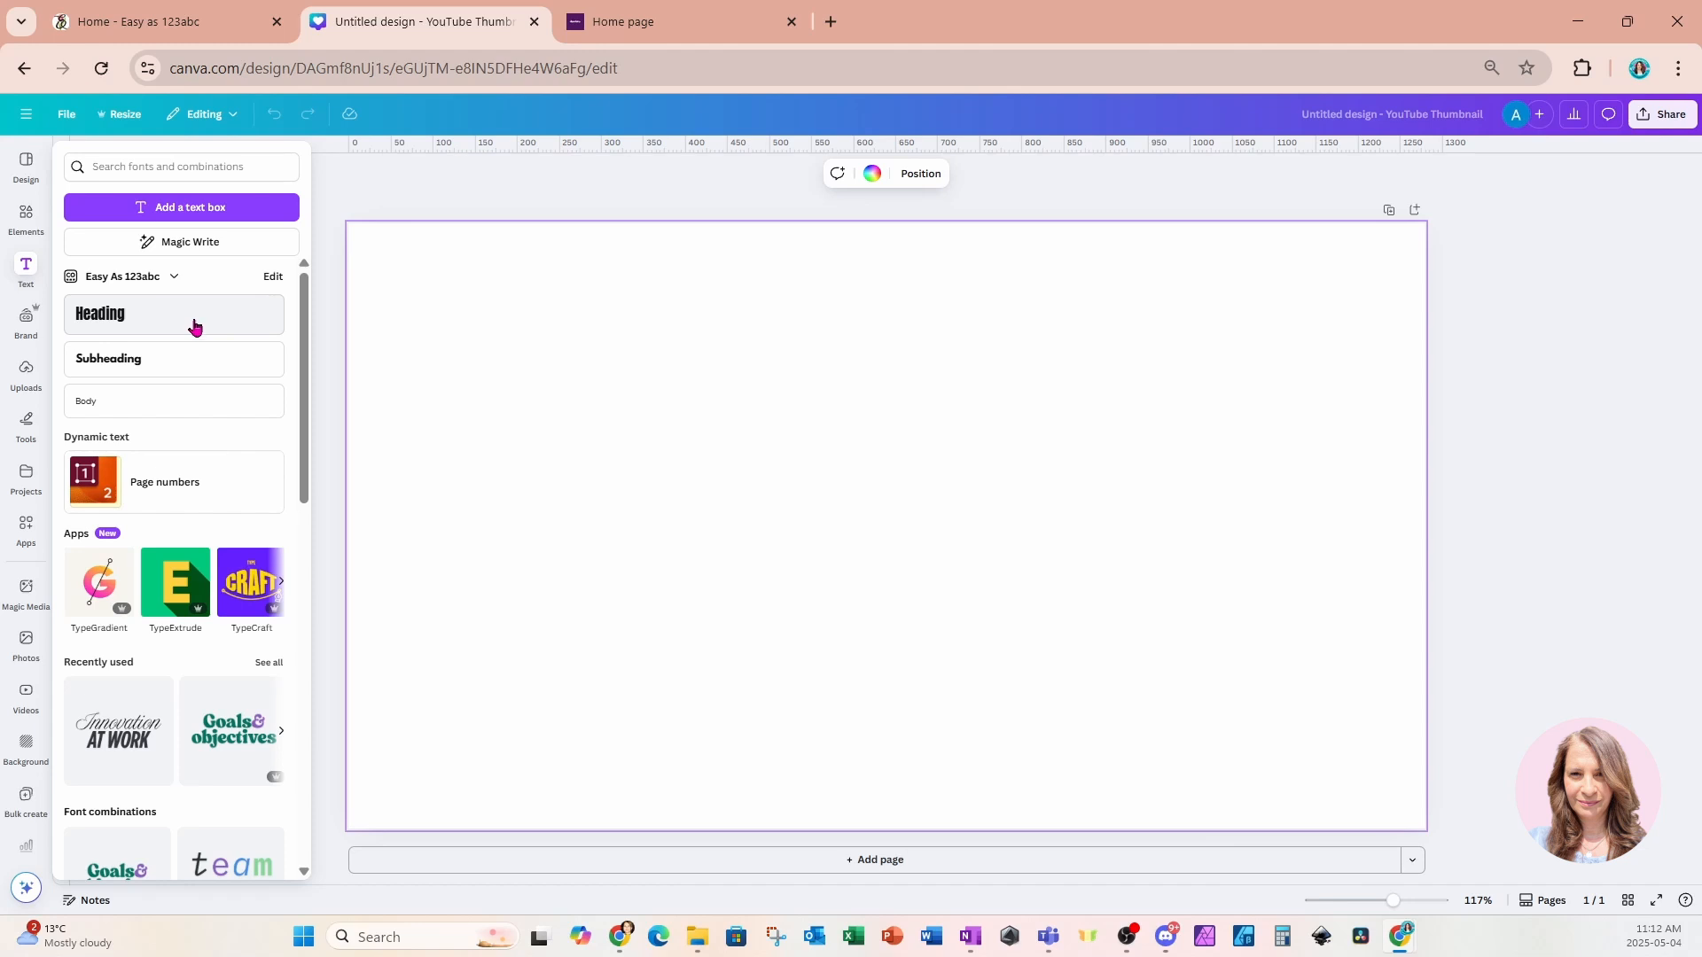
left_click(157, 321)
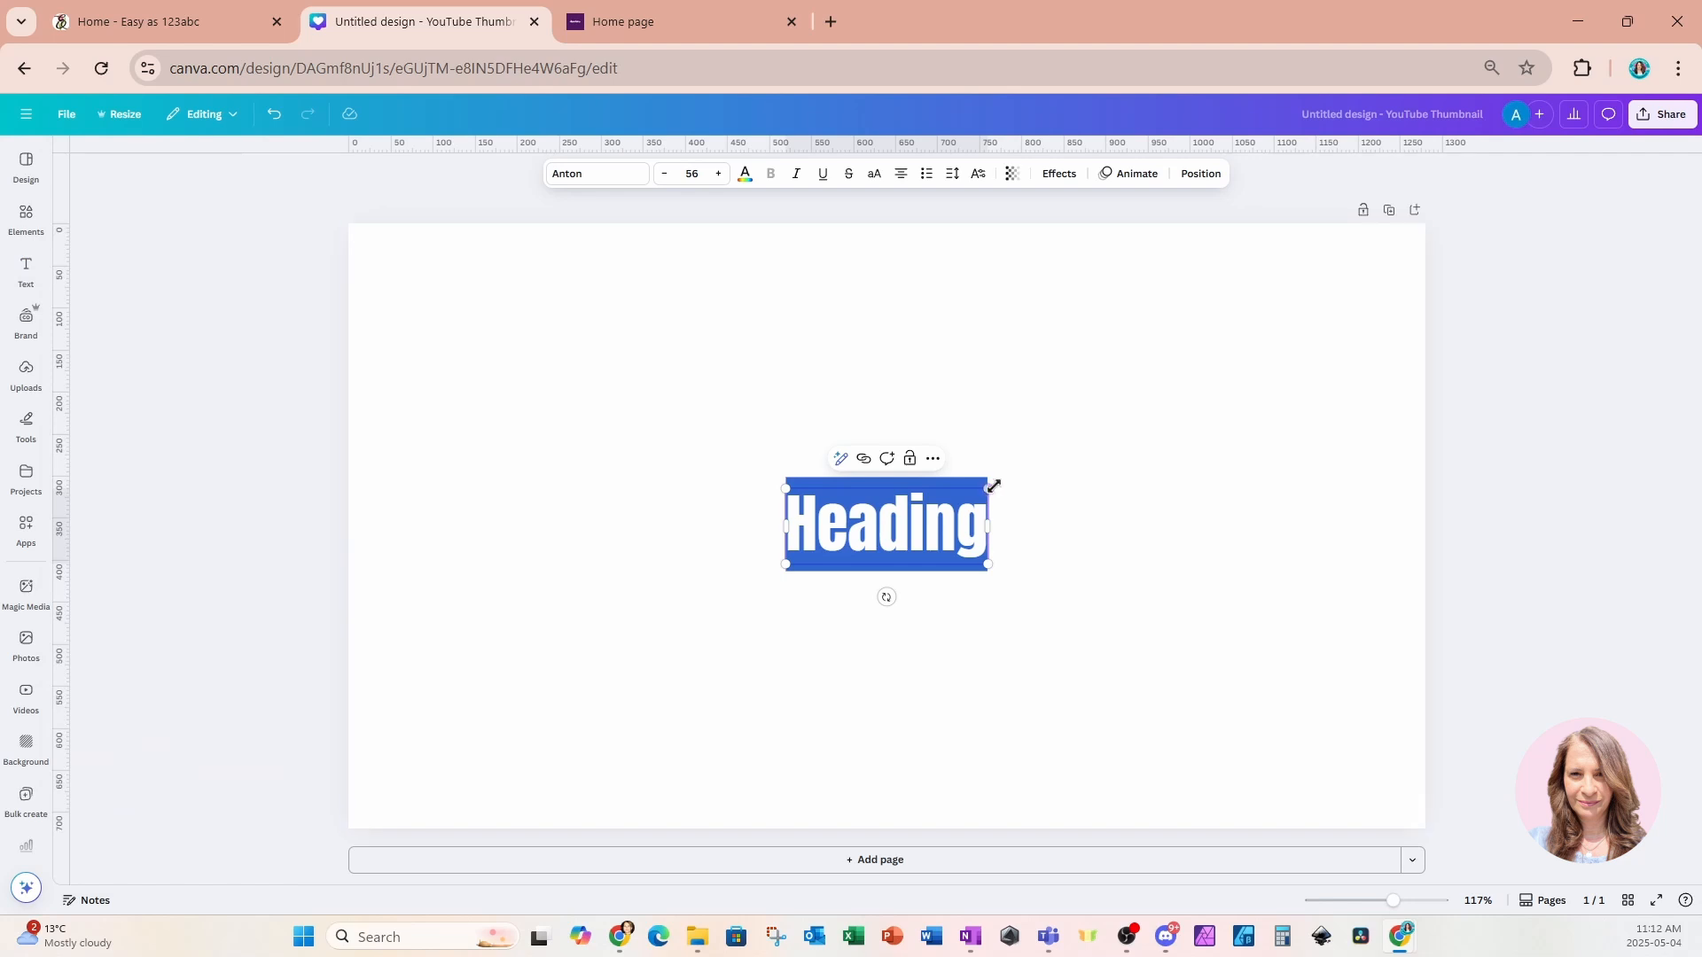
left_click_drag(992, 486, 1247, 392)
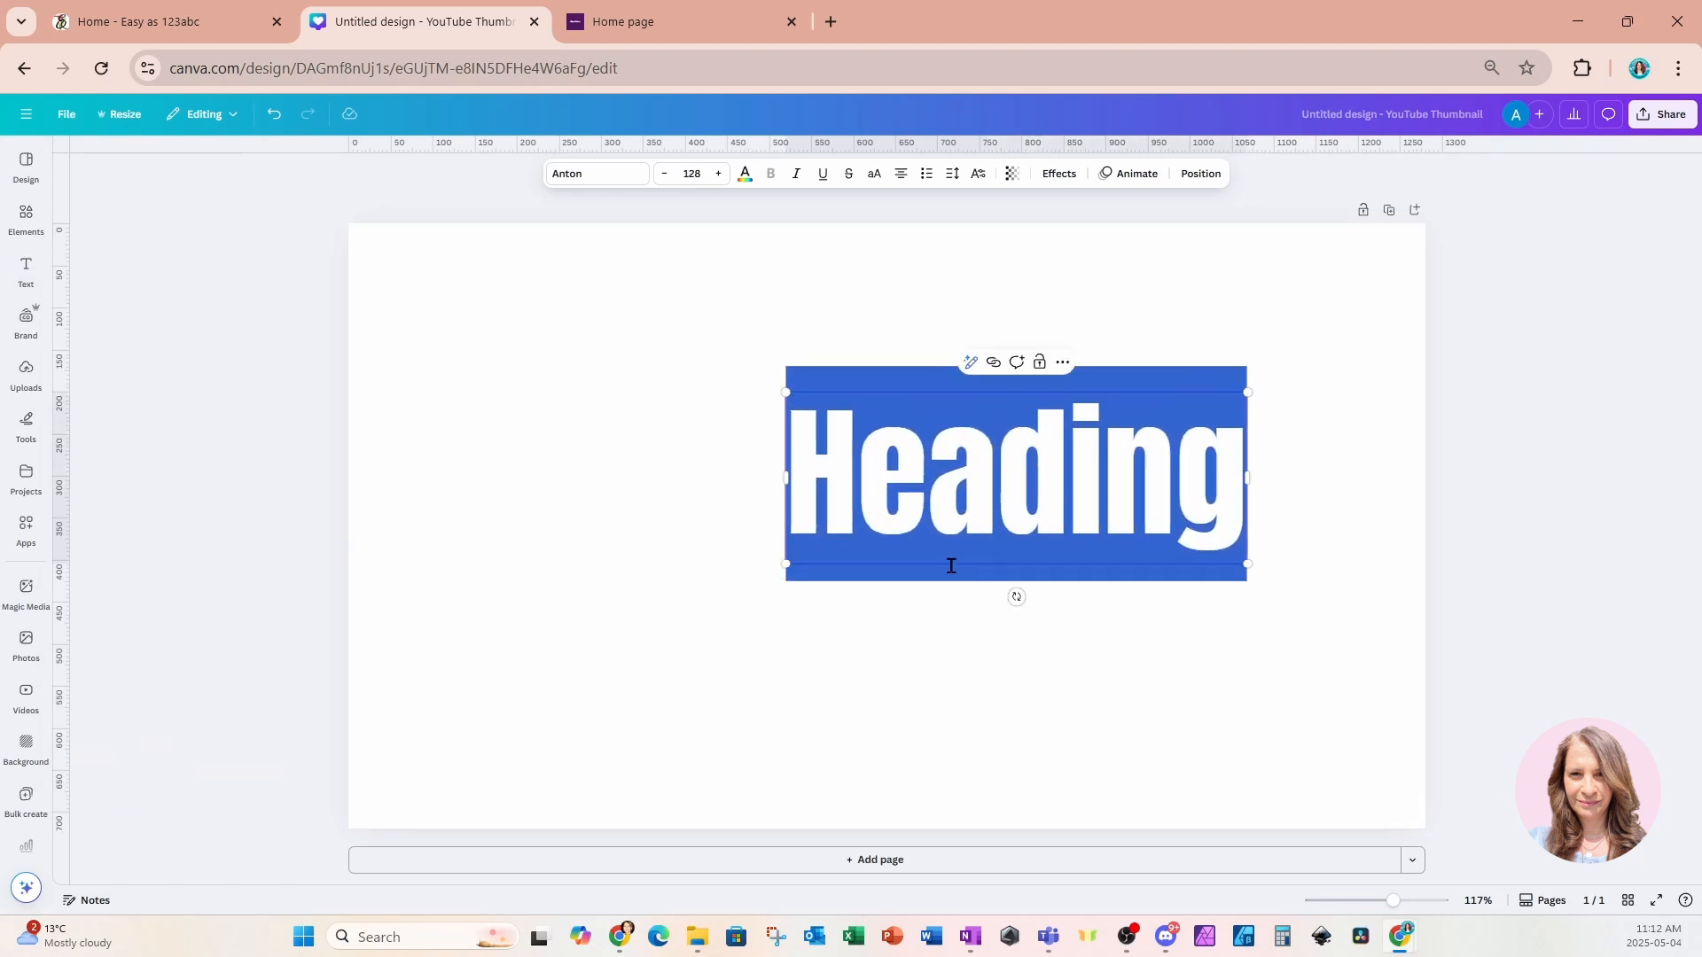
left_click_drag(785, 564, 493, 687)
Set the page background colour to bright pink.
left_click(25, 271)
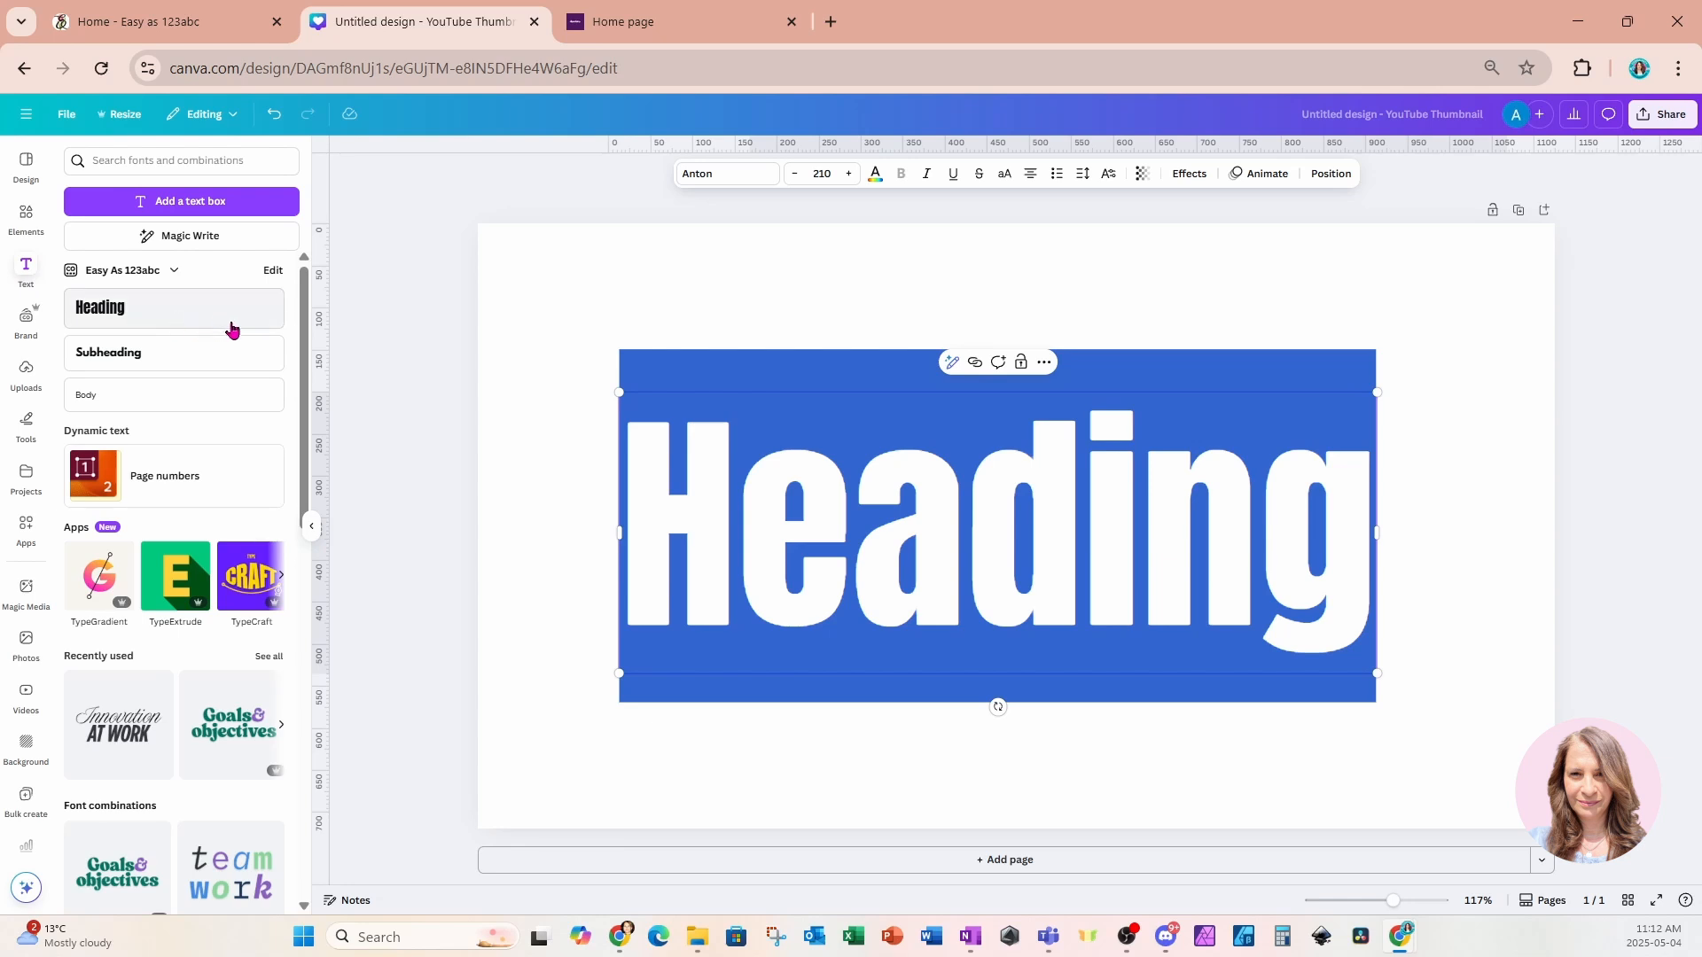
left_click(518, 343)
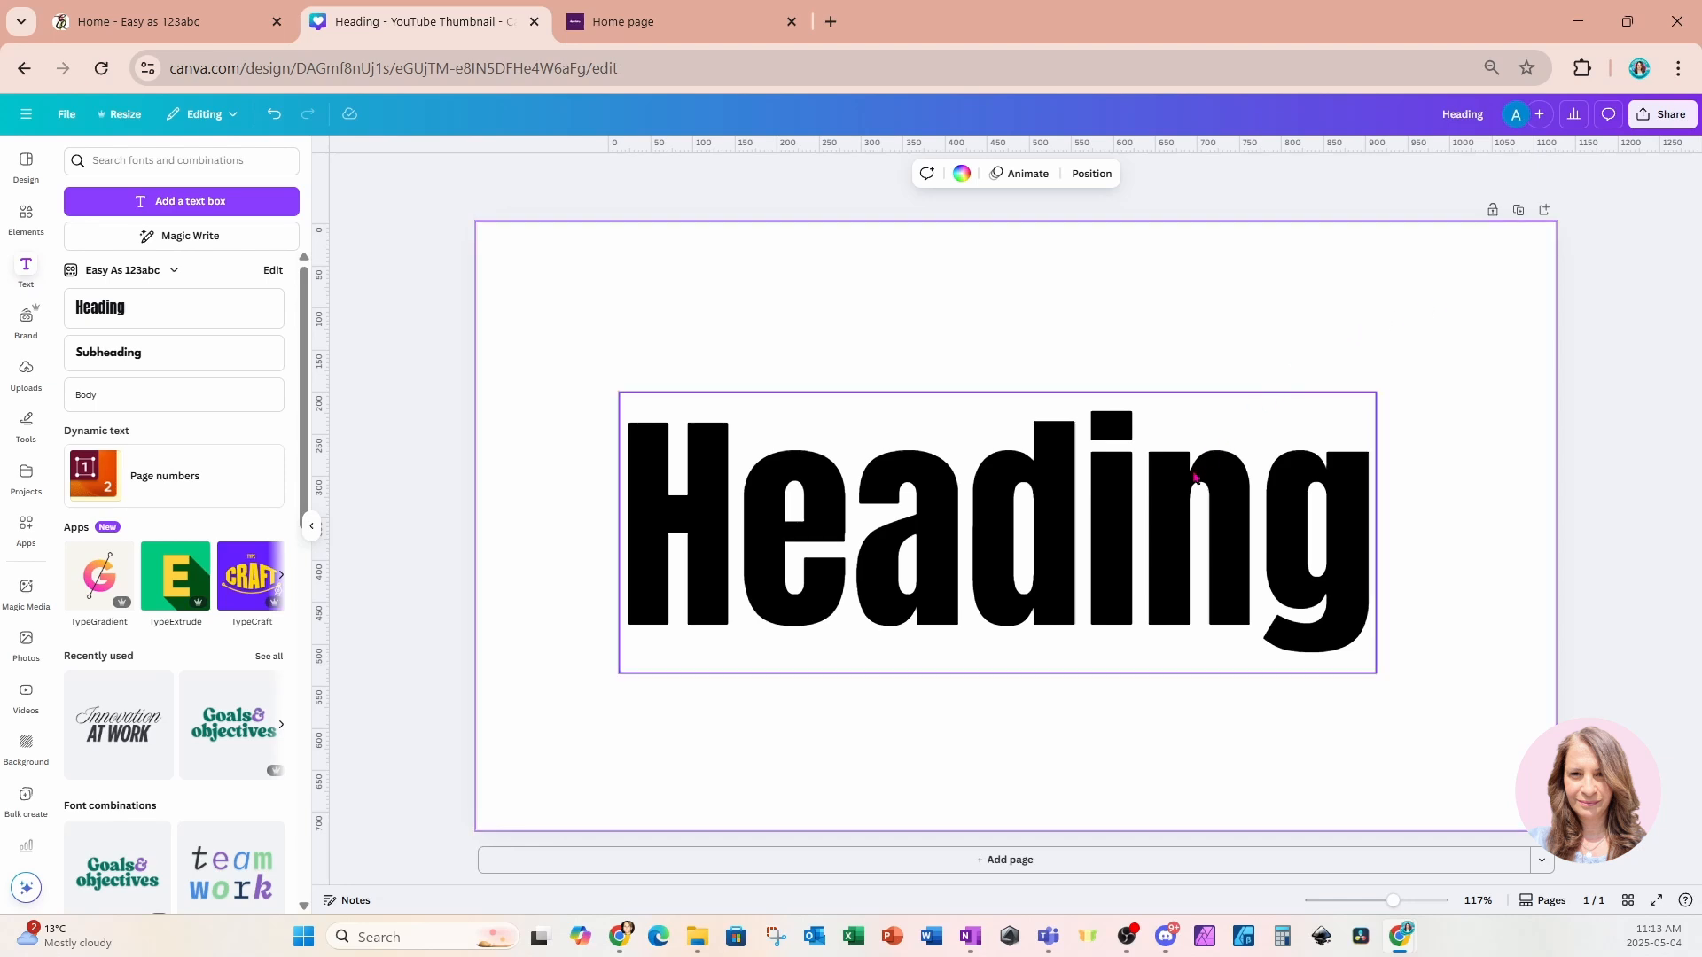
left_click(1180, 515)
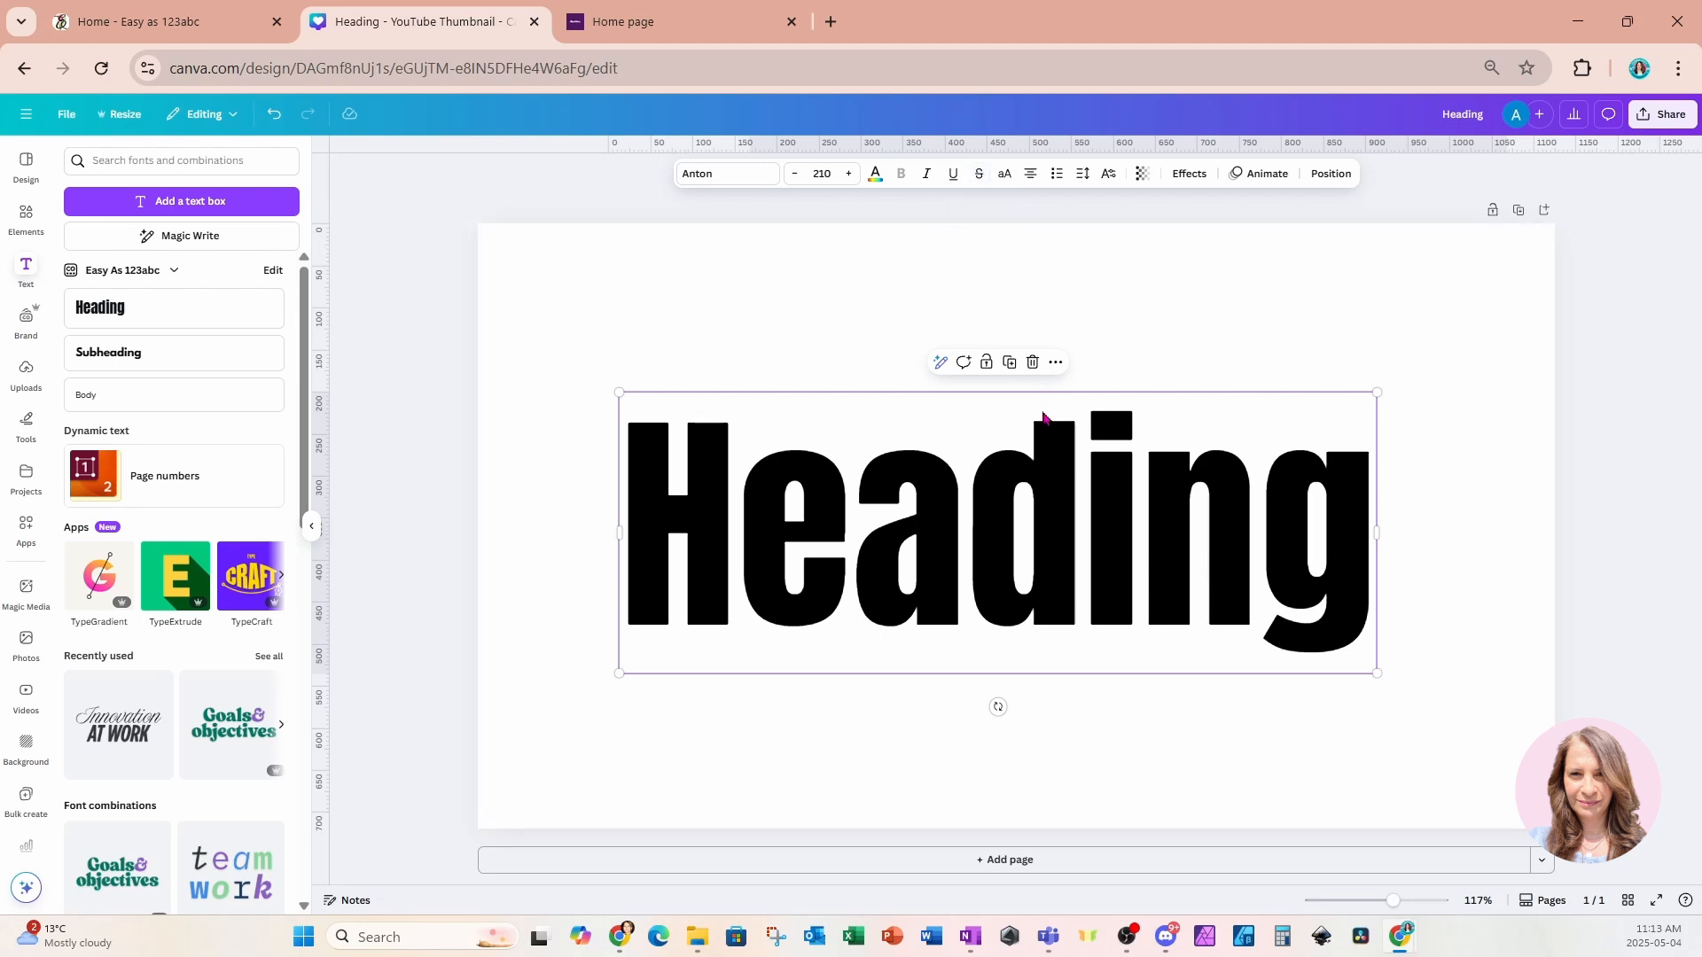
left_click(1451, 276)
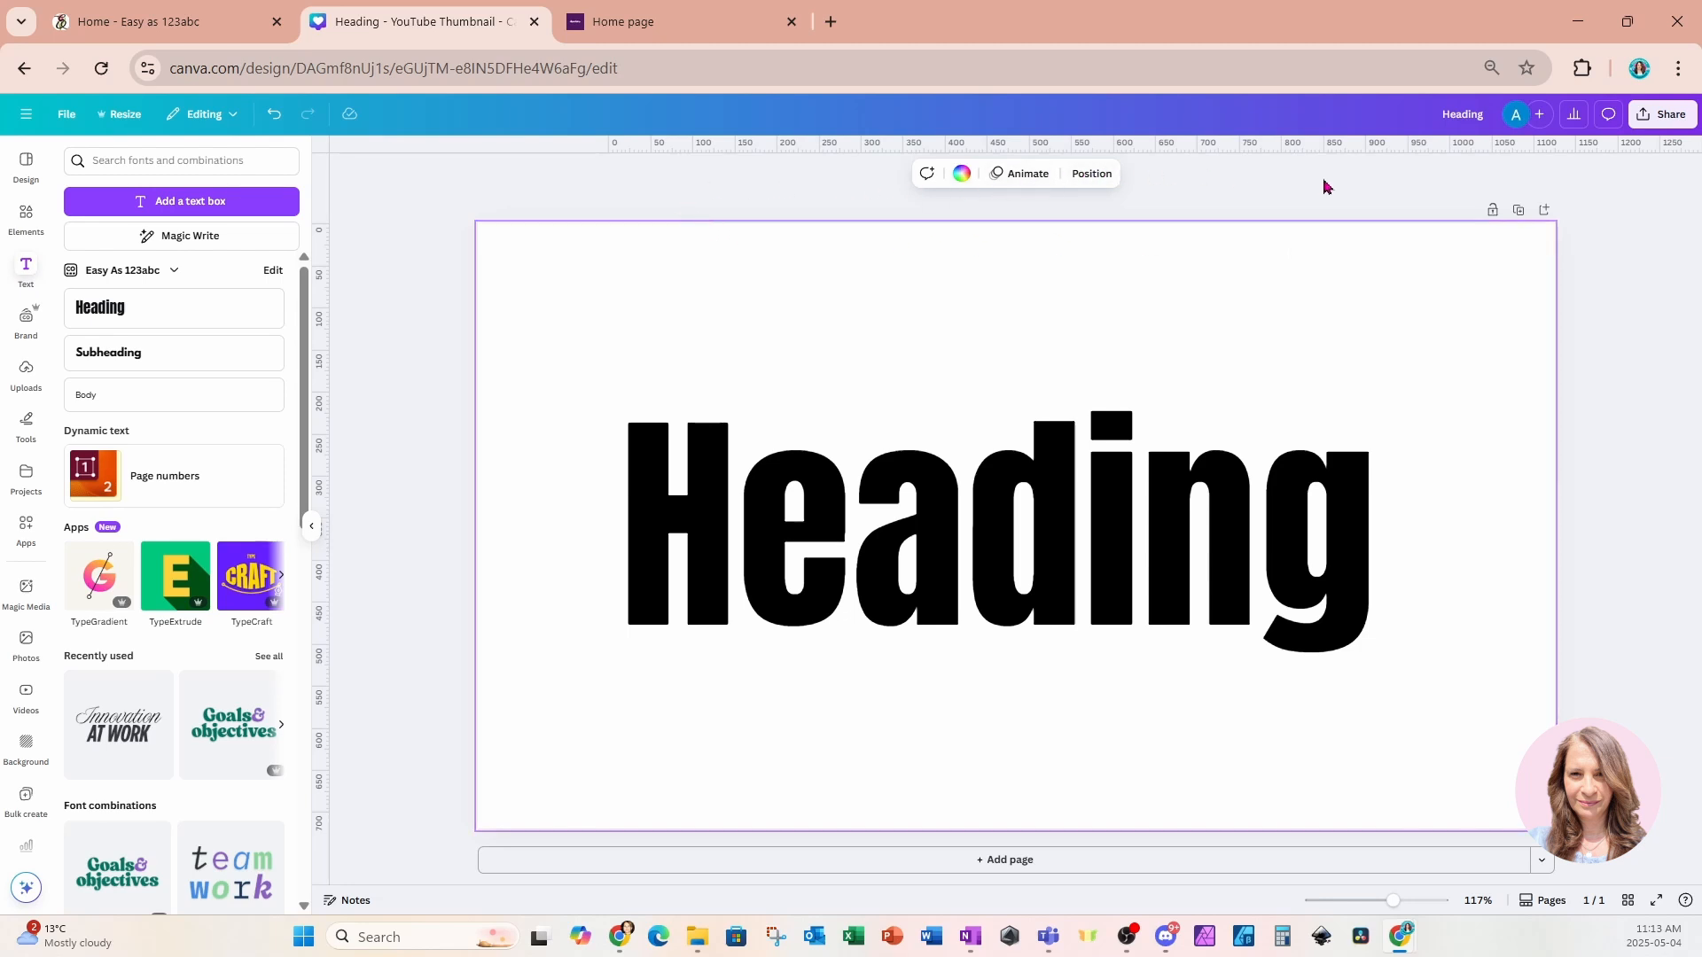
left_click(962, 175)
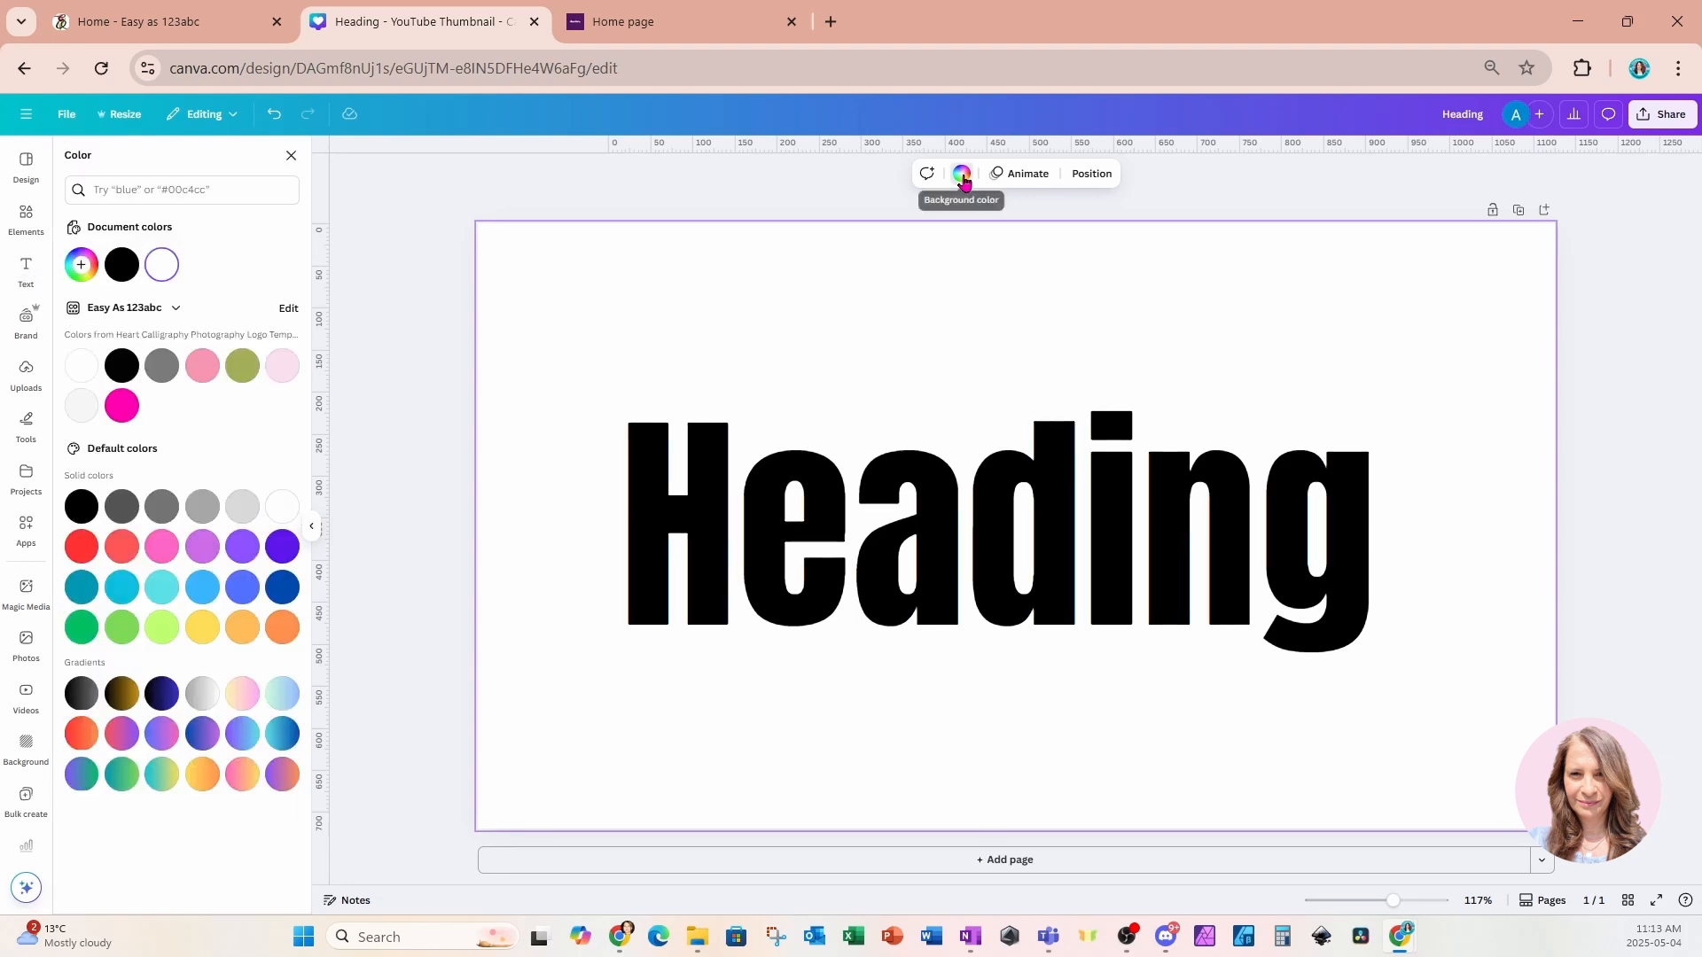
left_click(122, 405)
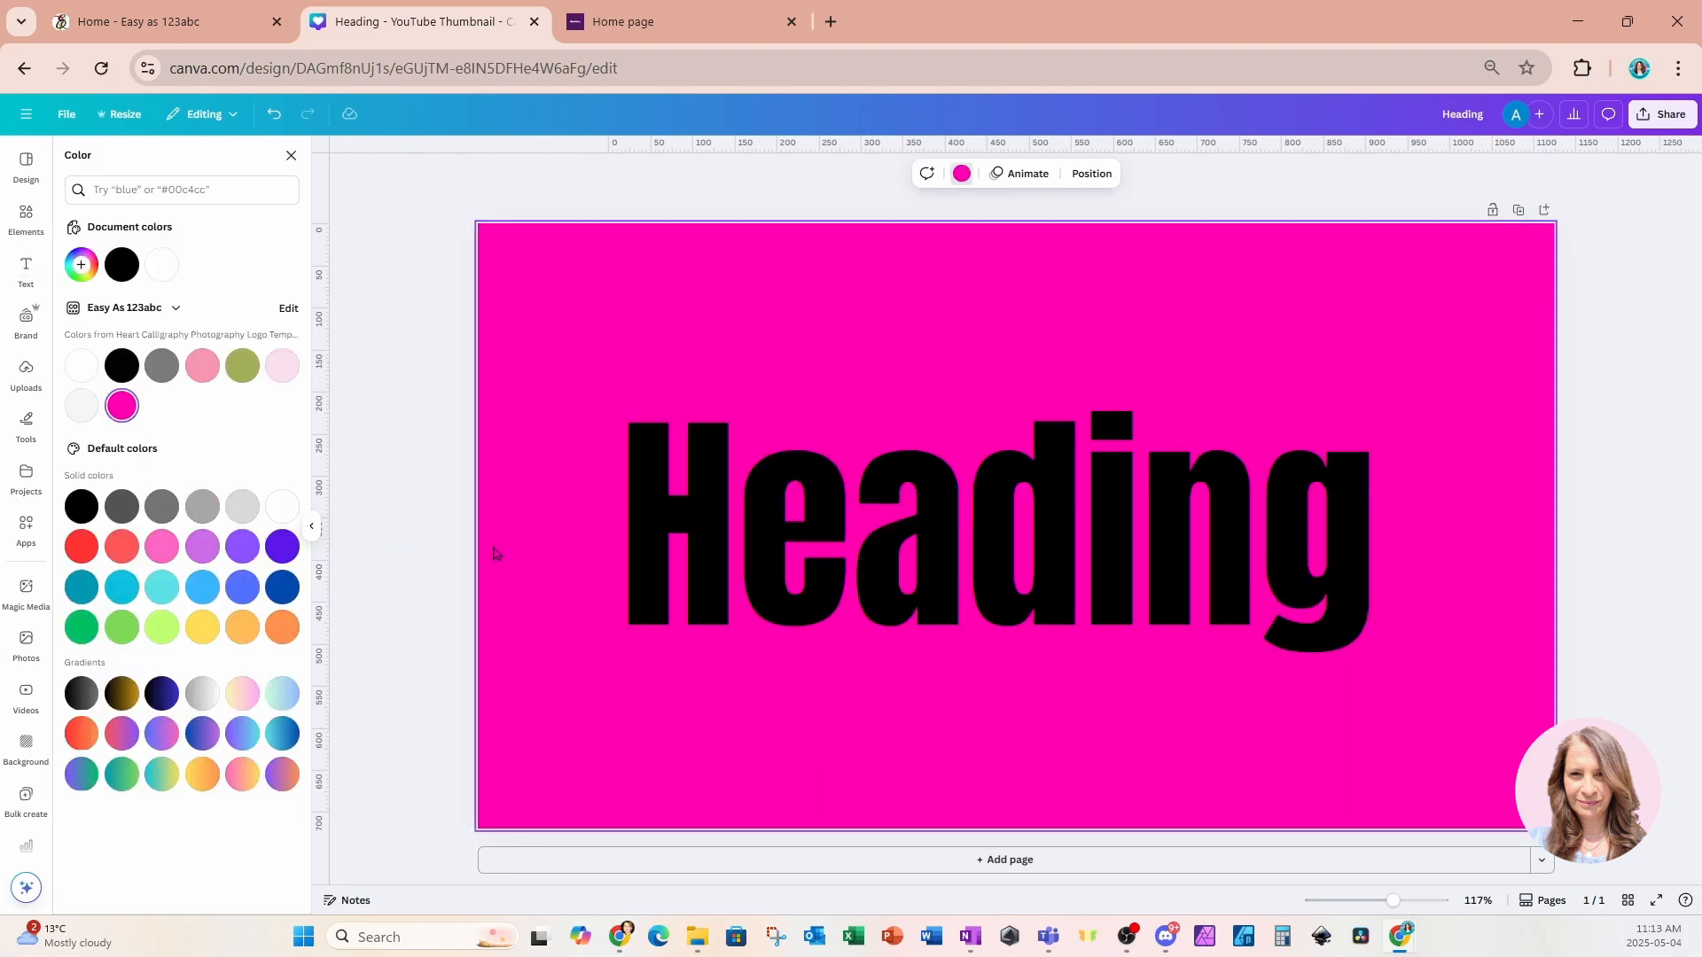
Move the heading layer below the background in the layers list and back on top.
left_click(1091, 173)
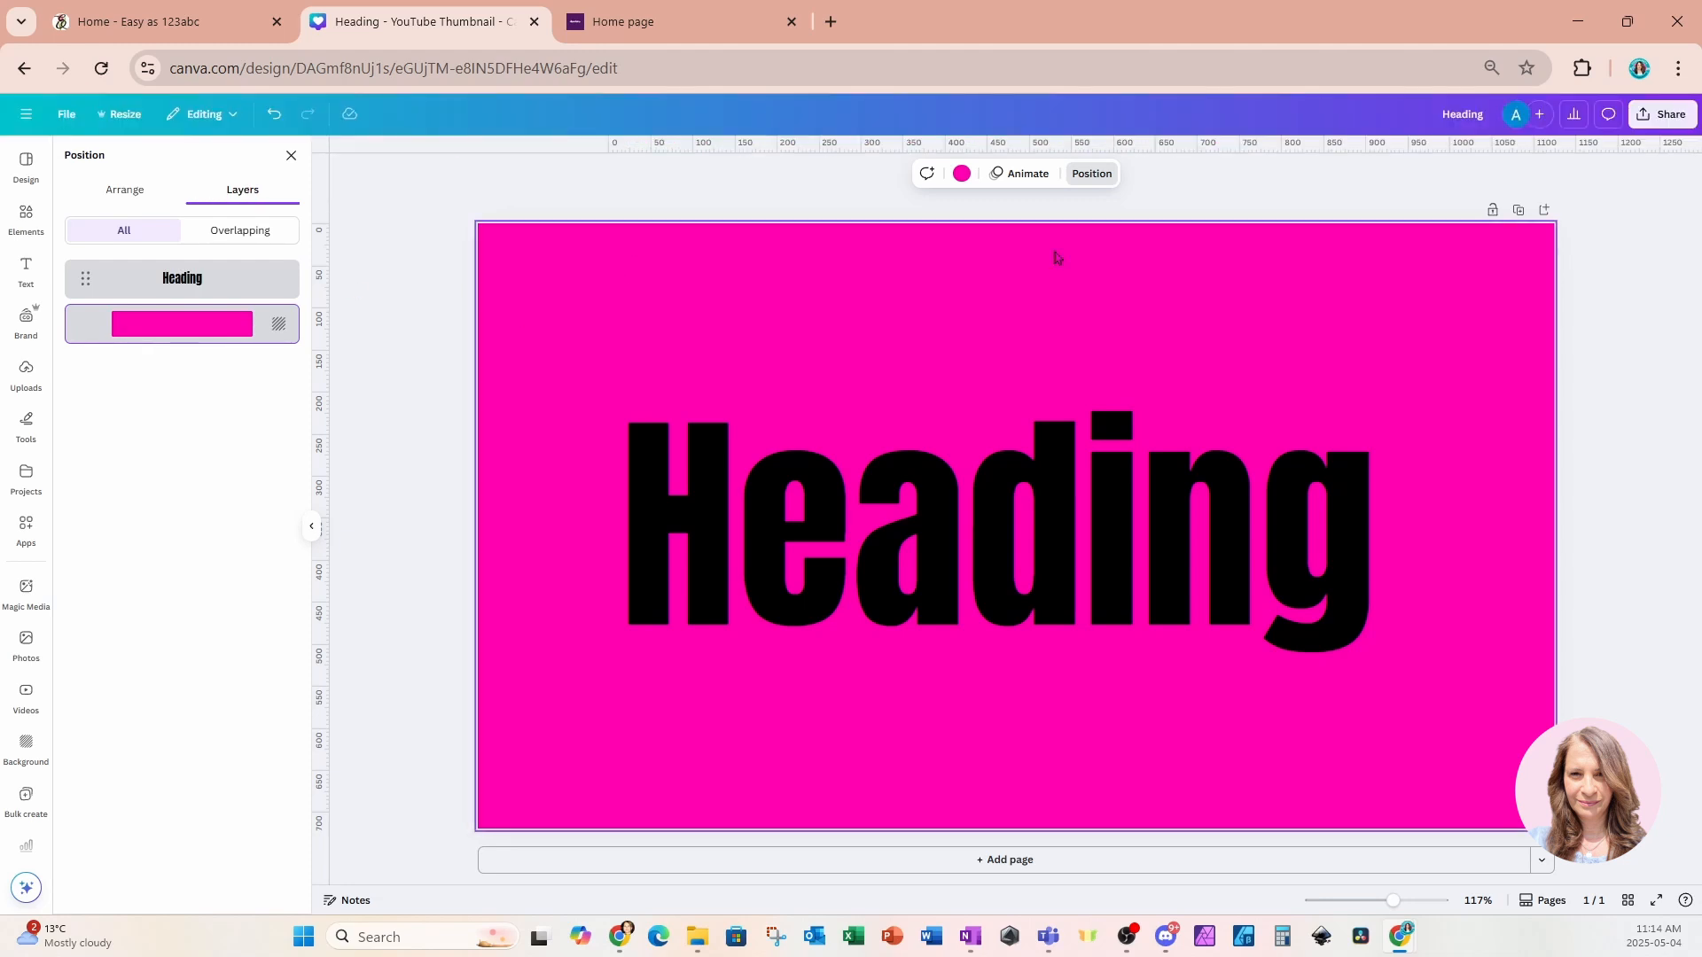
left_click(180, 284)
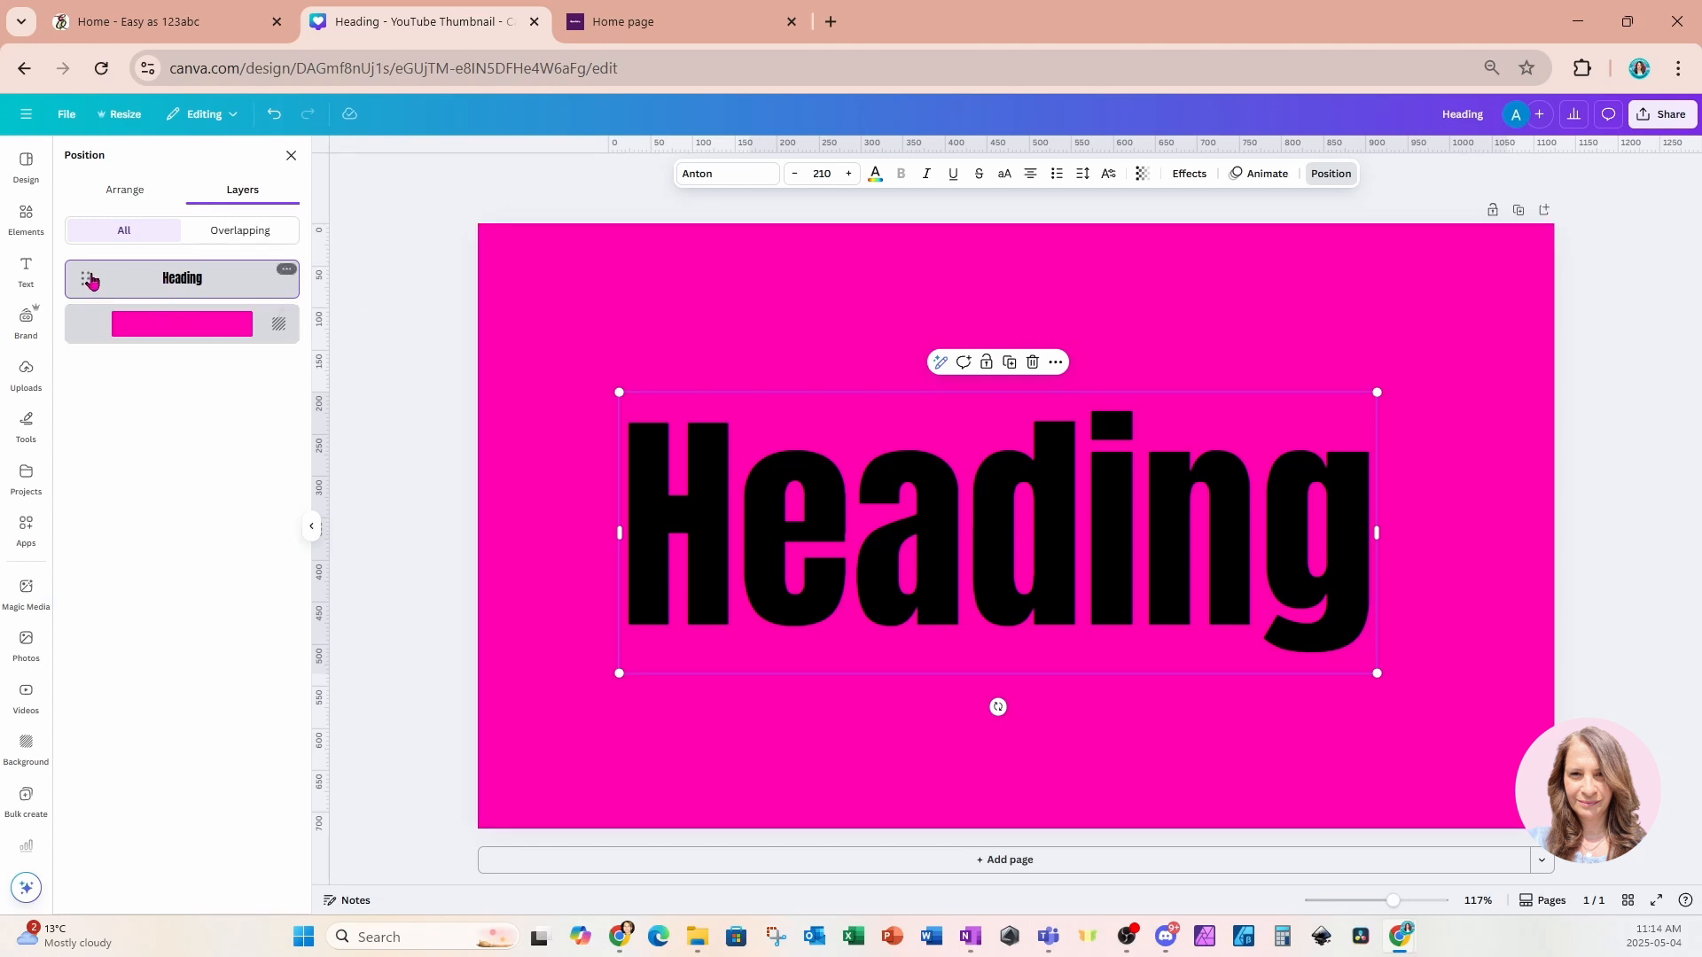
left_click_drag(131, 295, 123, 371)
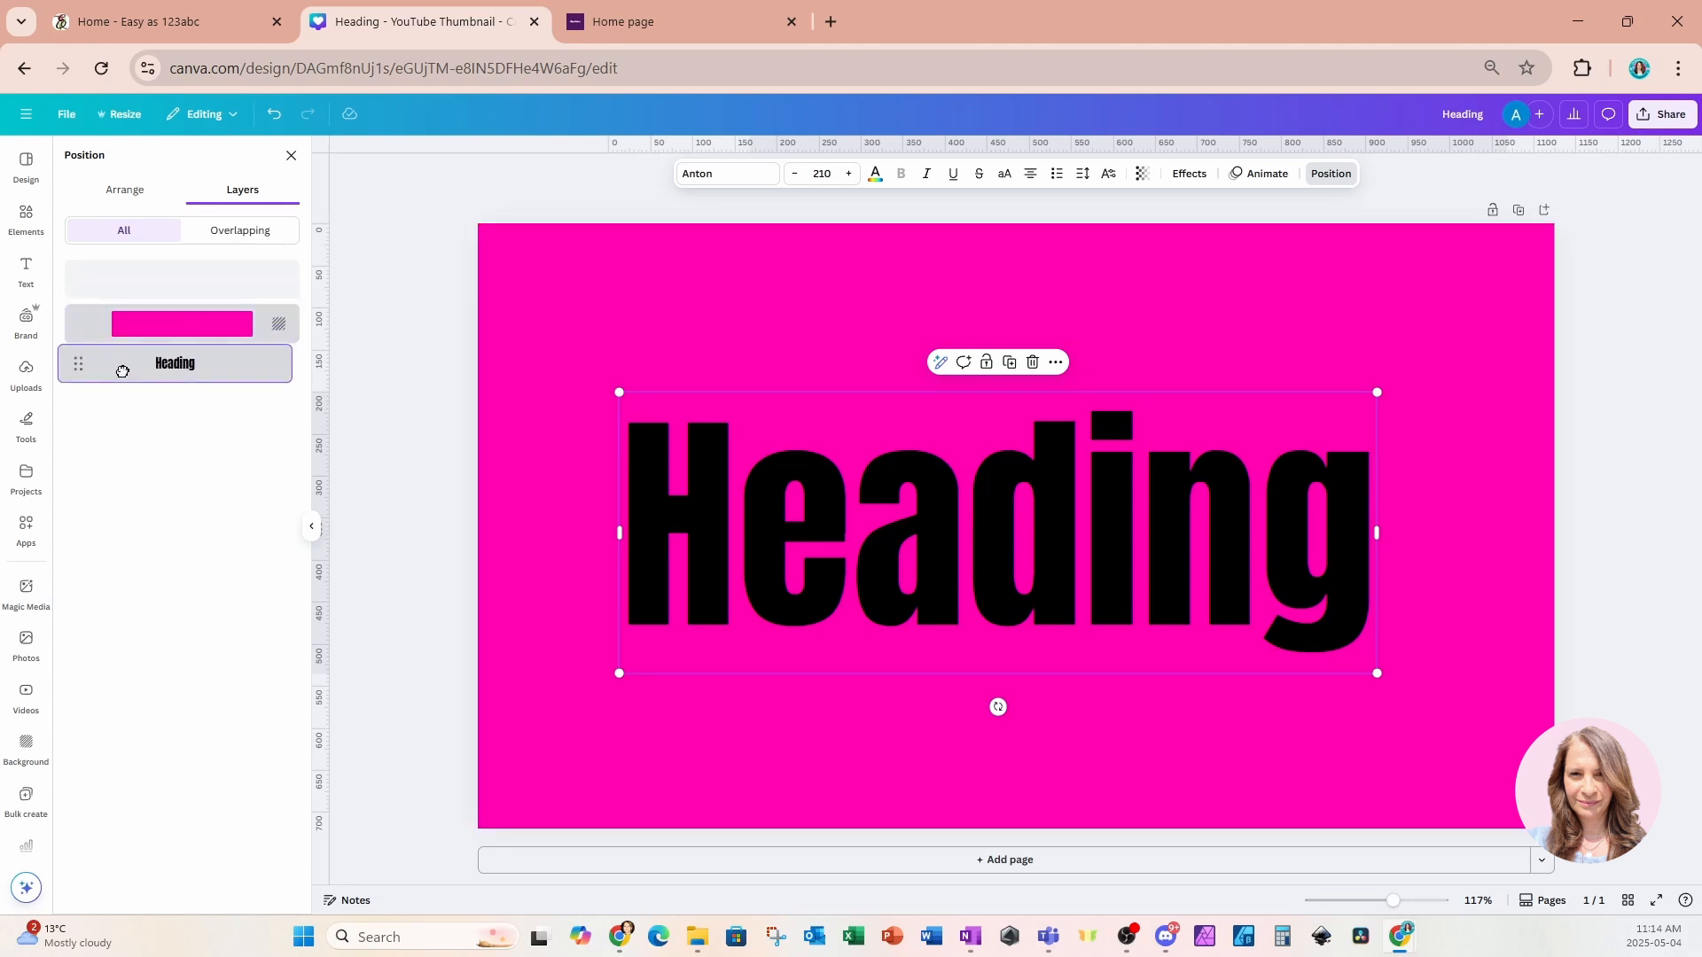
left_click_drag(123, 372, 125, 372)
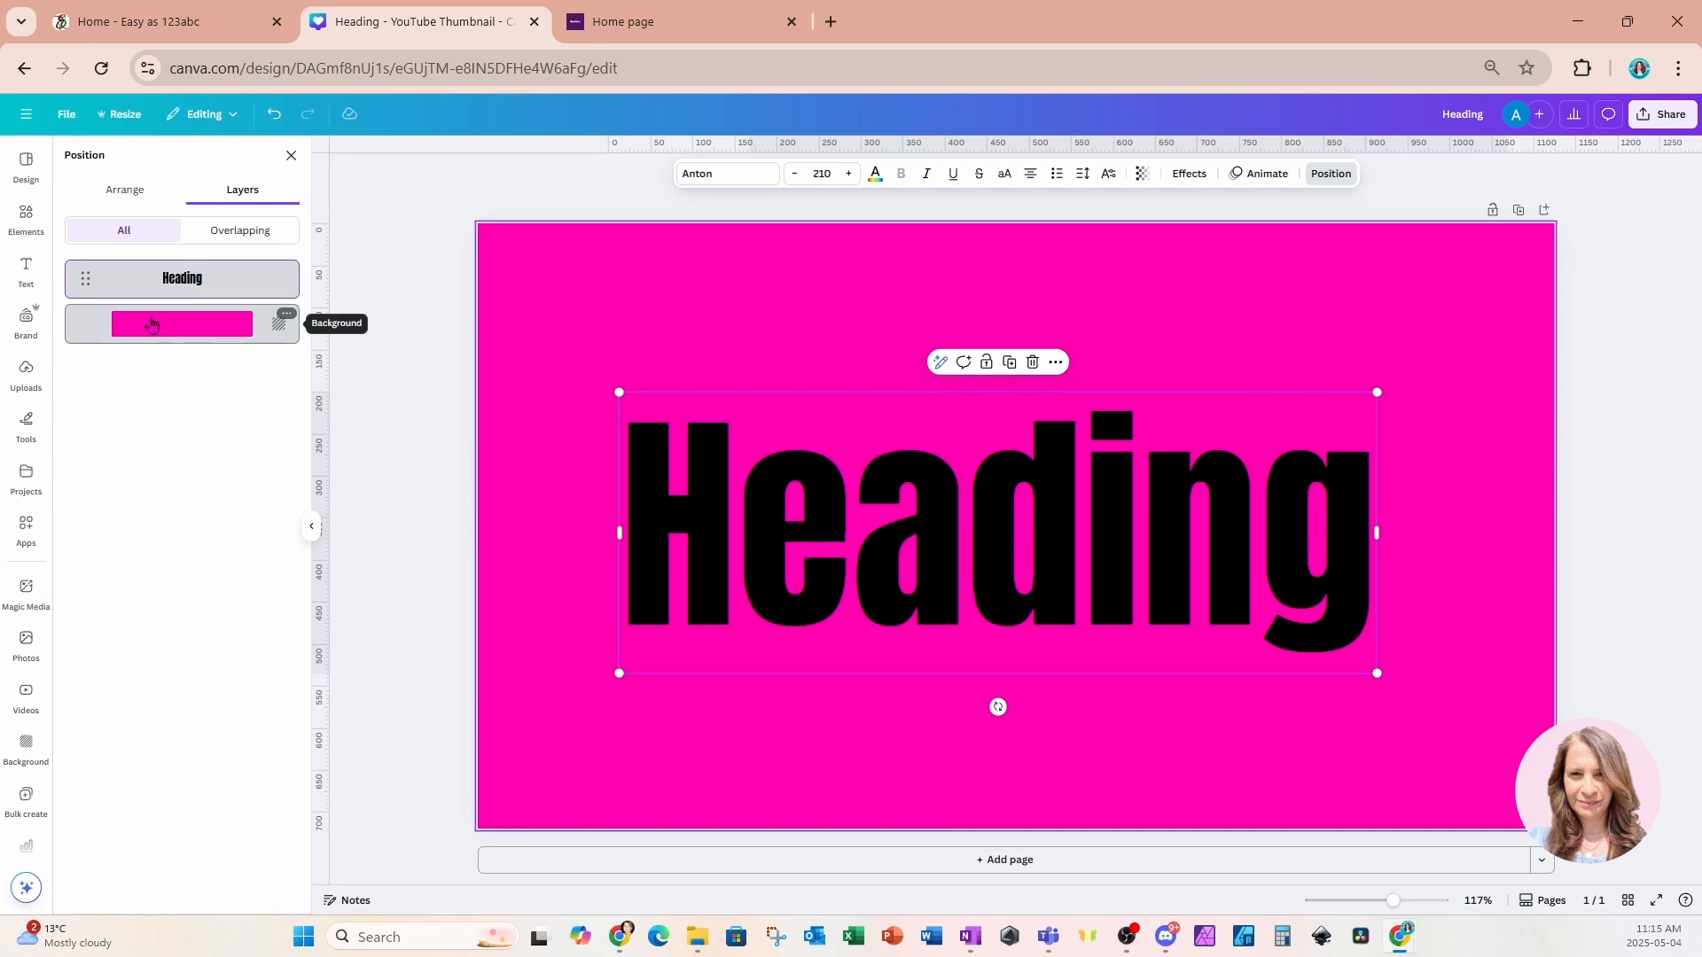
Change the page background colour back to white.
left_click(632, 299)
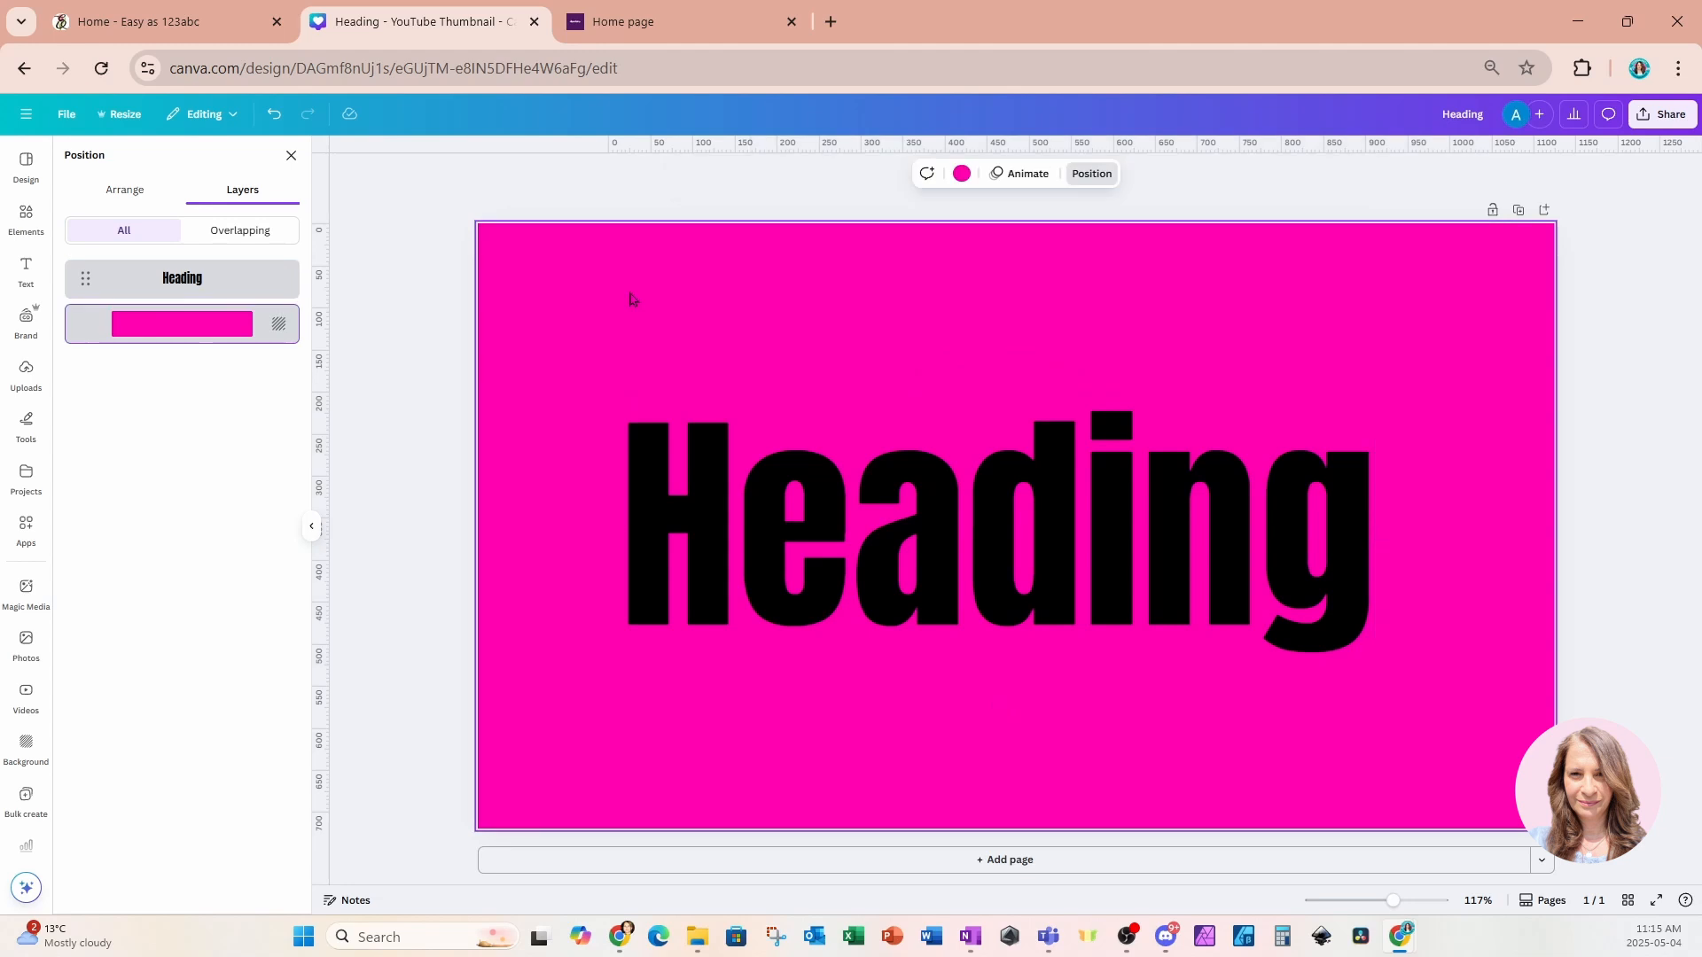
left_click(962, 173)
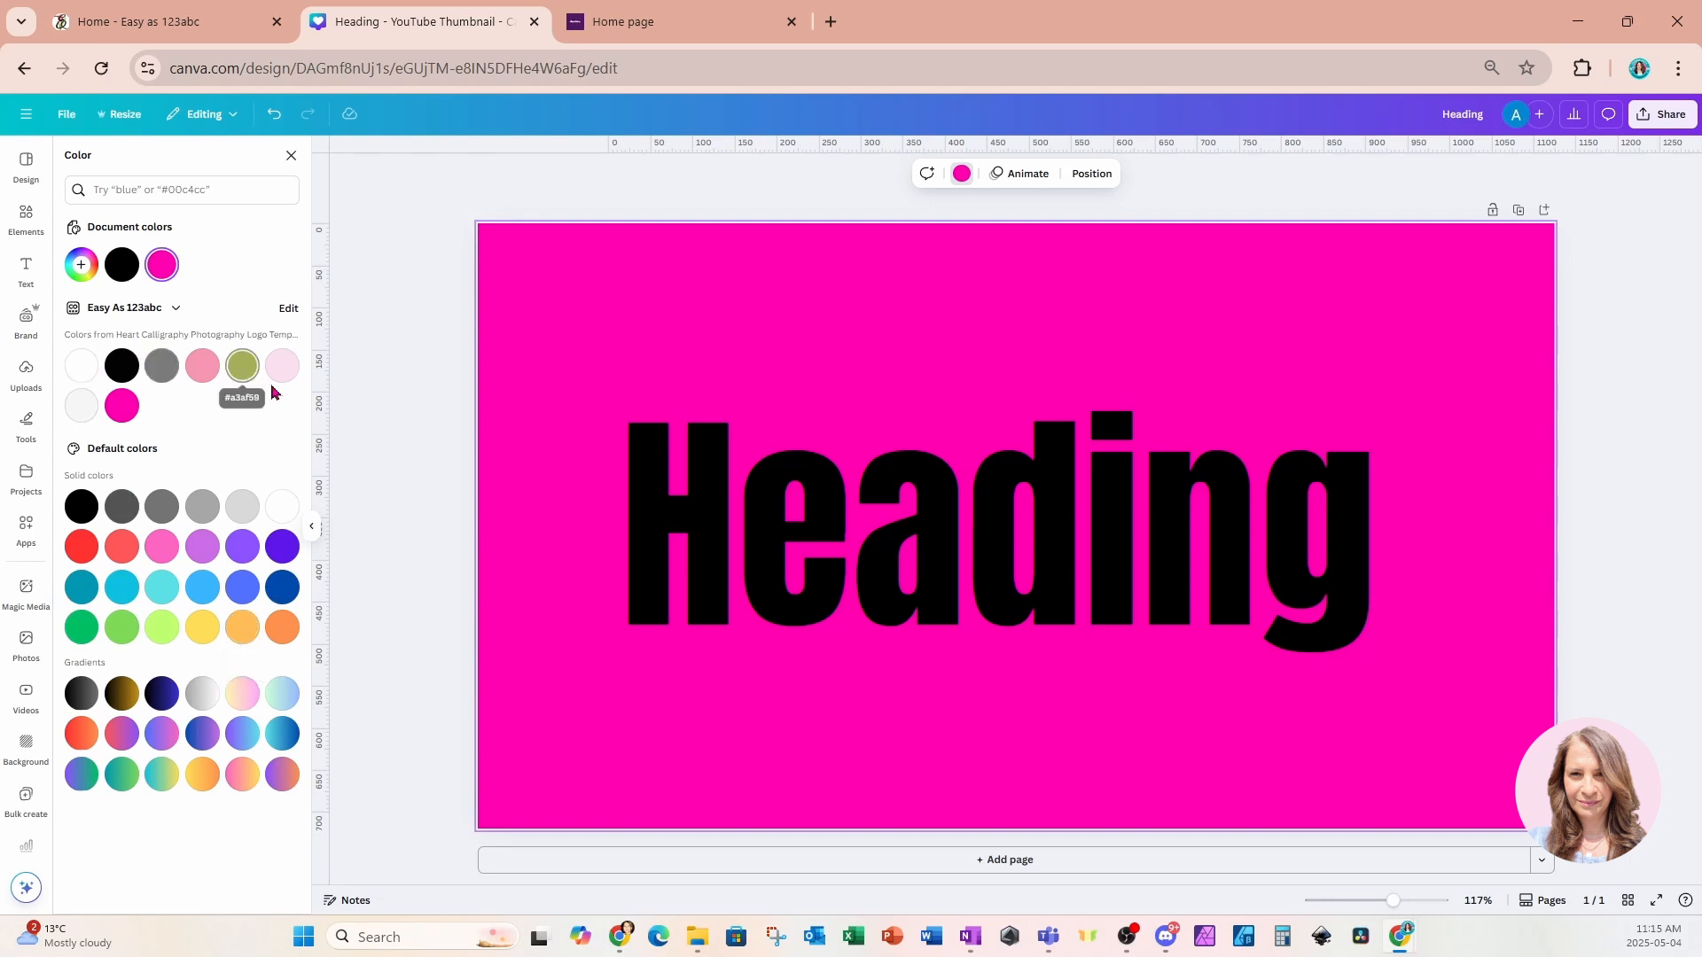
left_click(84, 378)
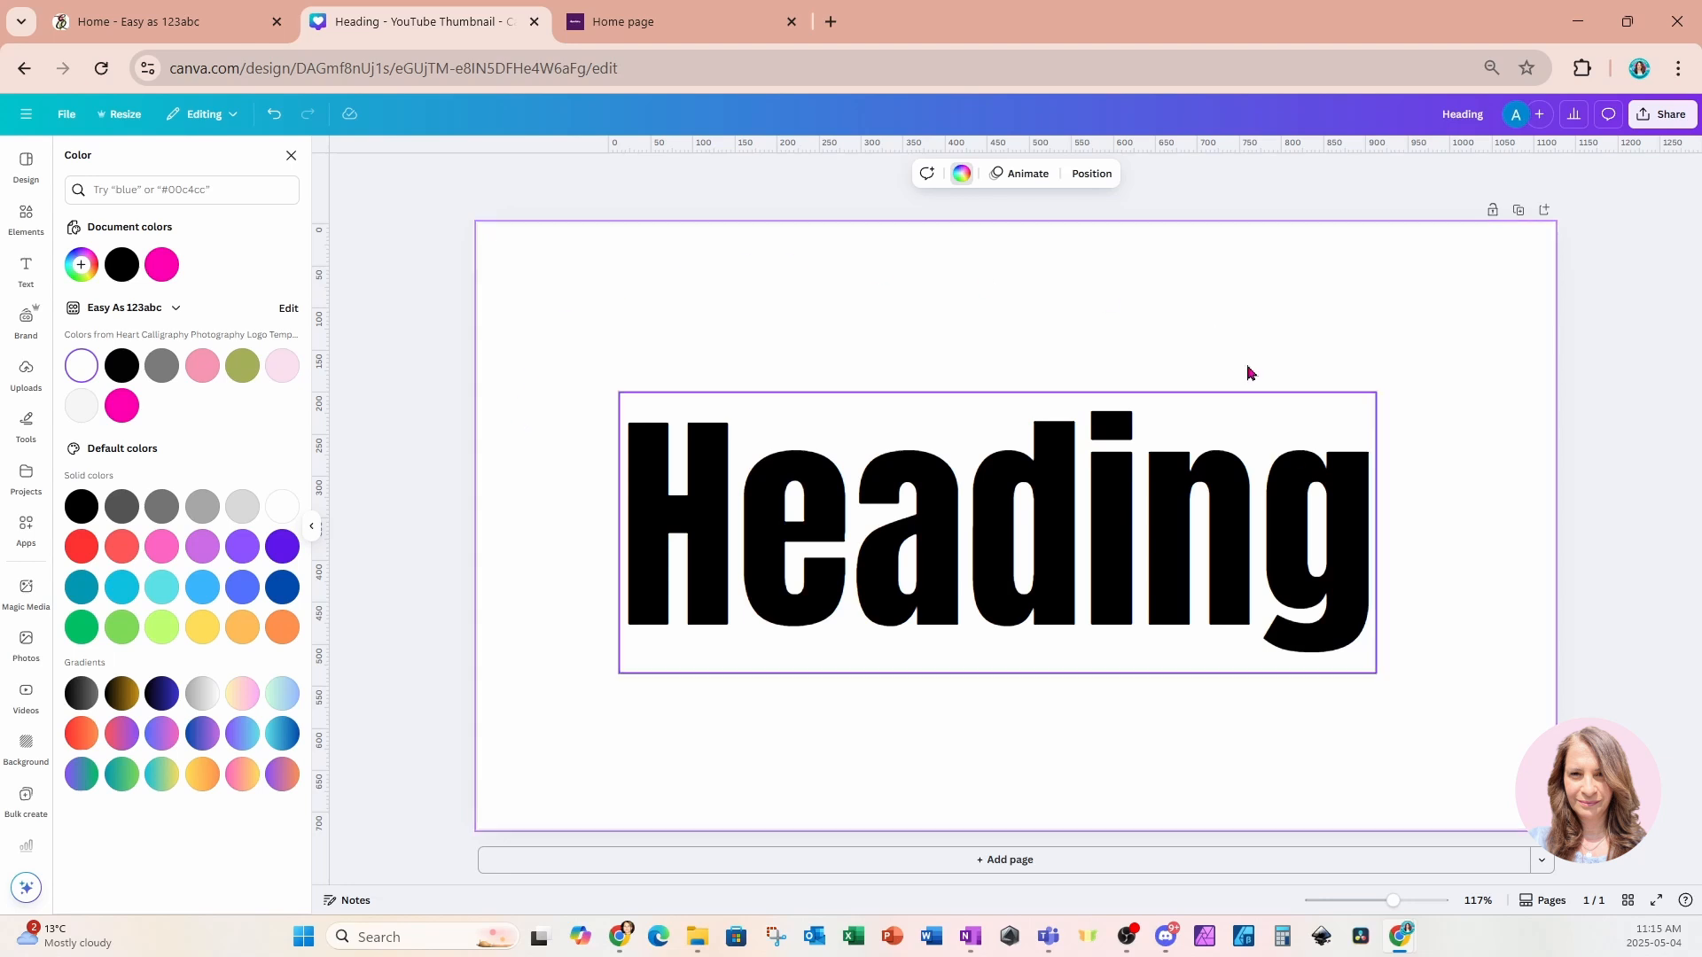
Replace the heading text with "Believe".
left_click(1118, 600)
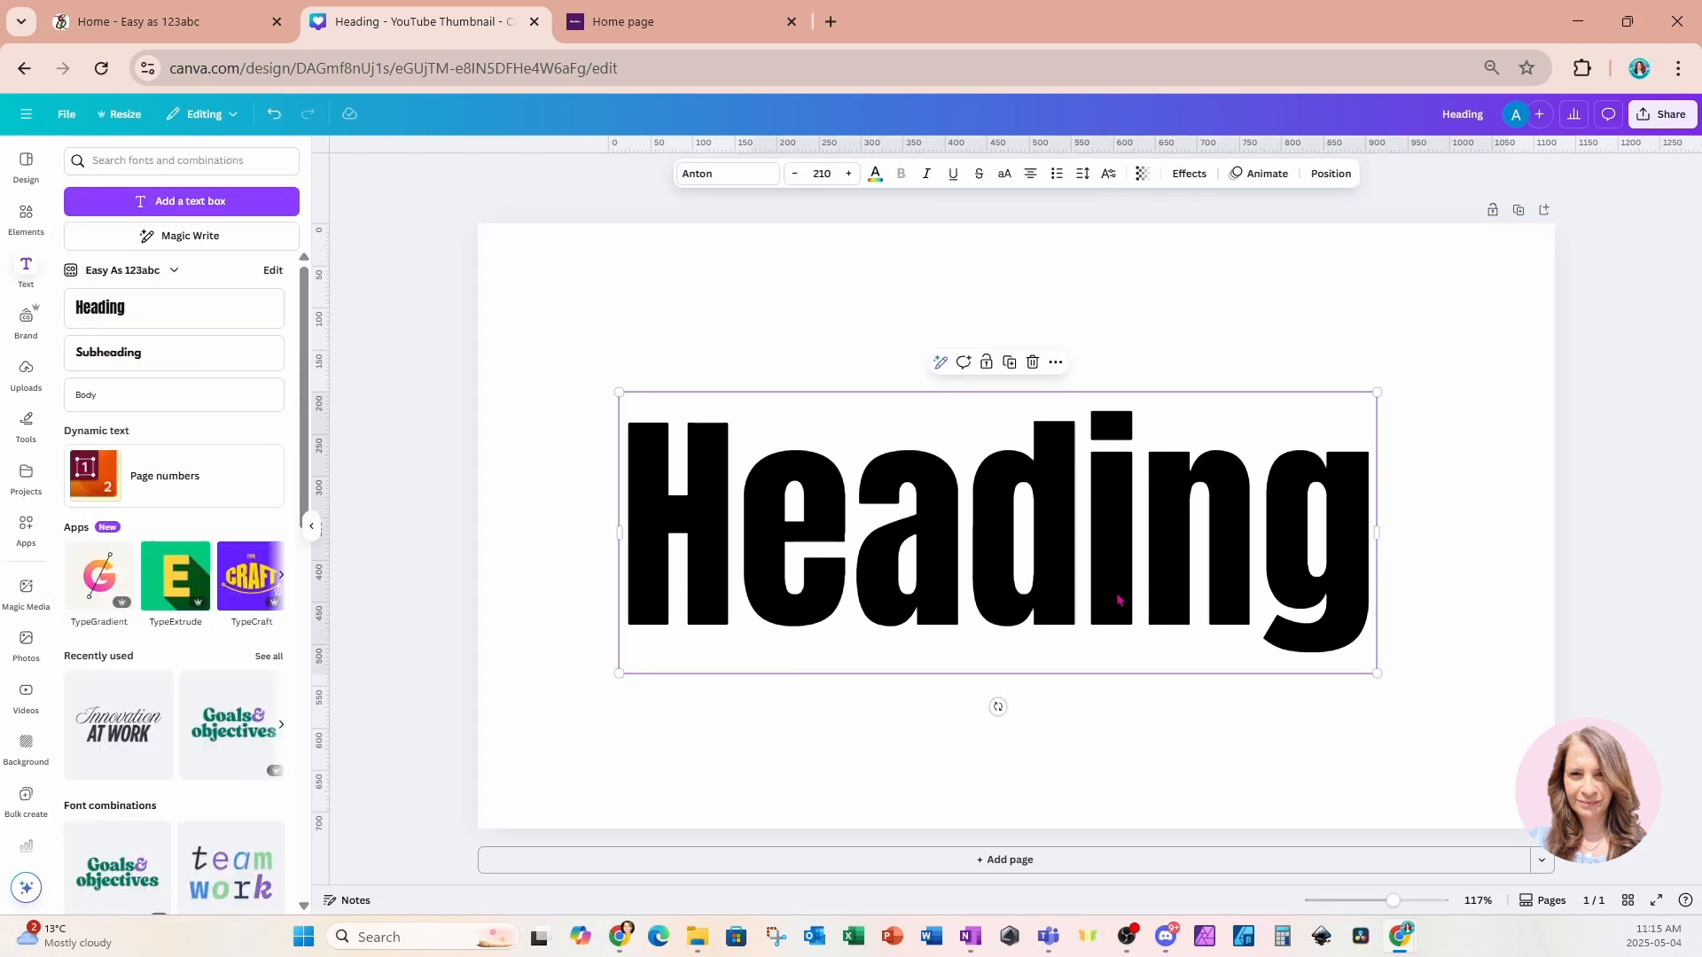
double_click(1115, 592)
left_click(1115, 591)
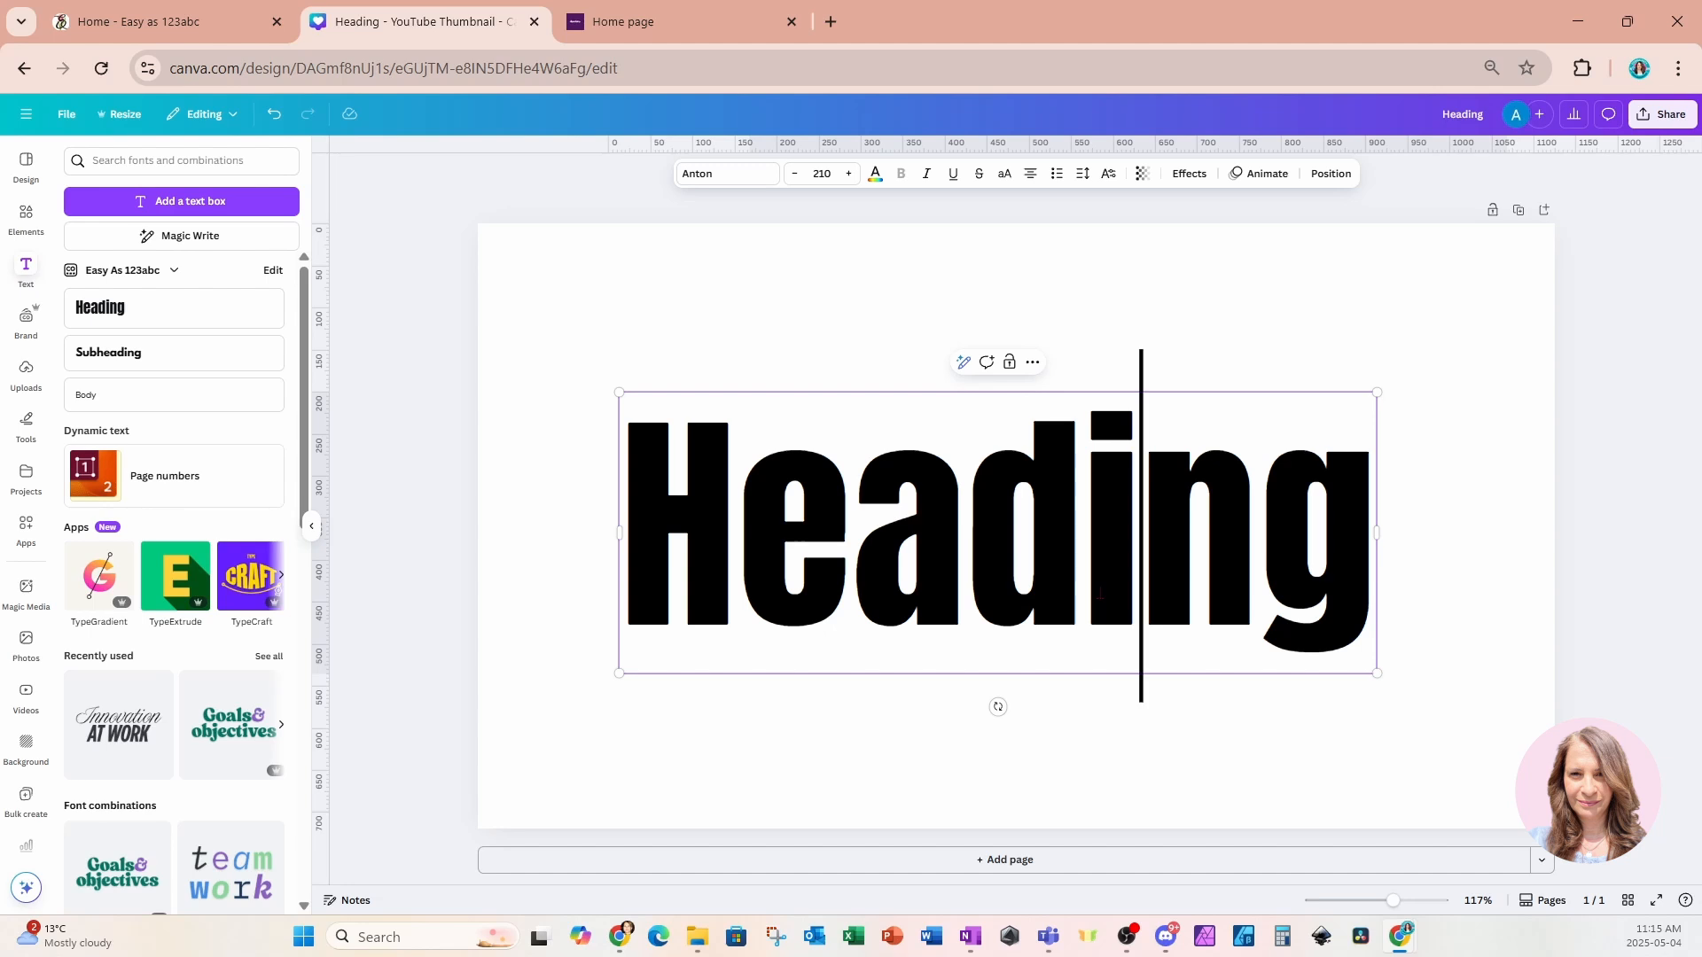
key("BackSpace")
key("BackSpace")
key("BackSpace")
key("BackSpace")
key("BackSpace")
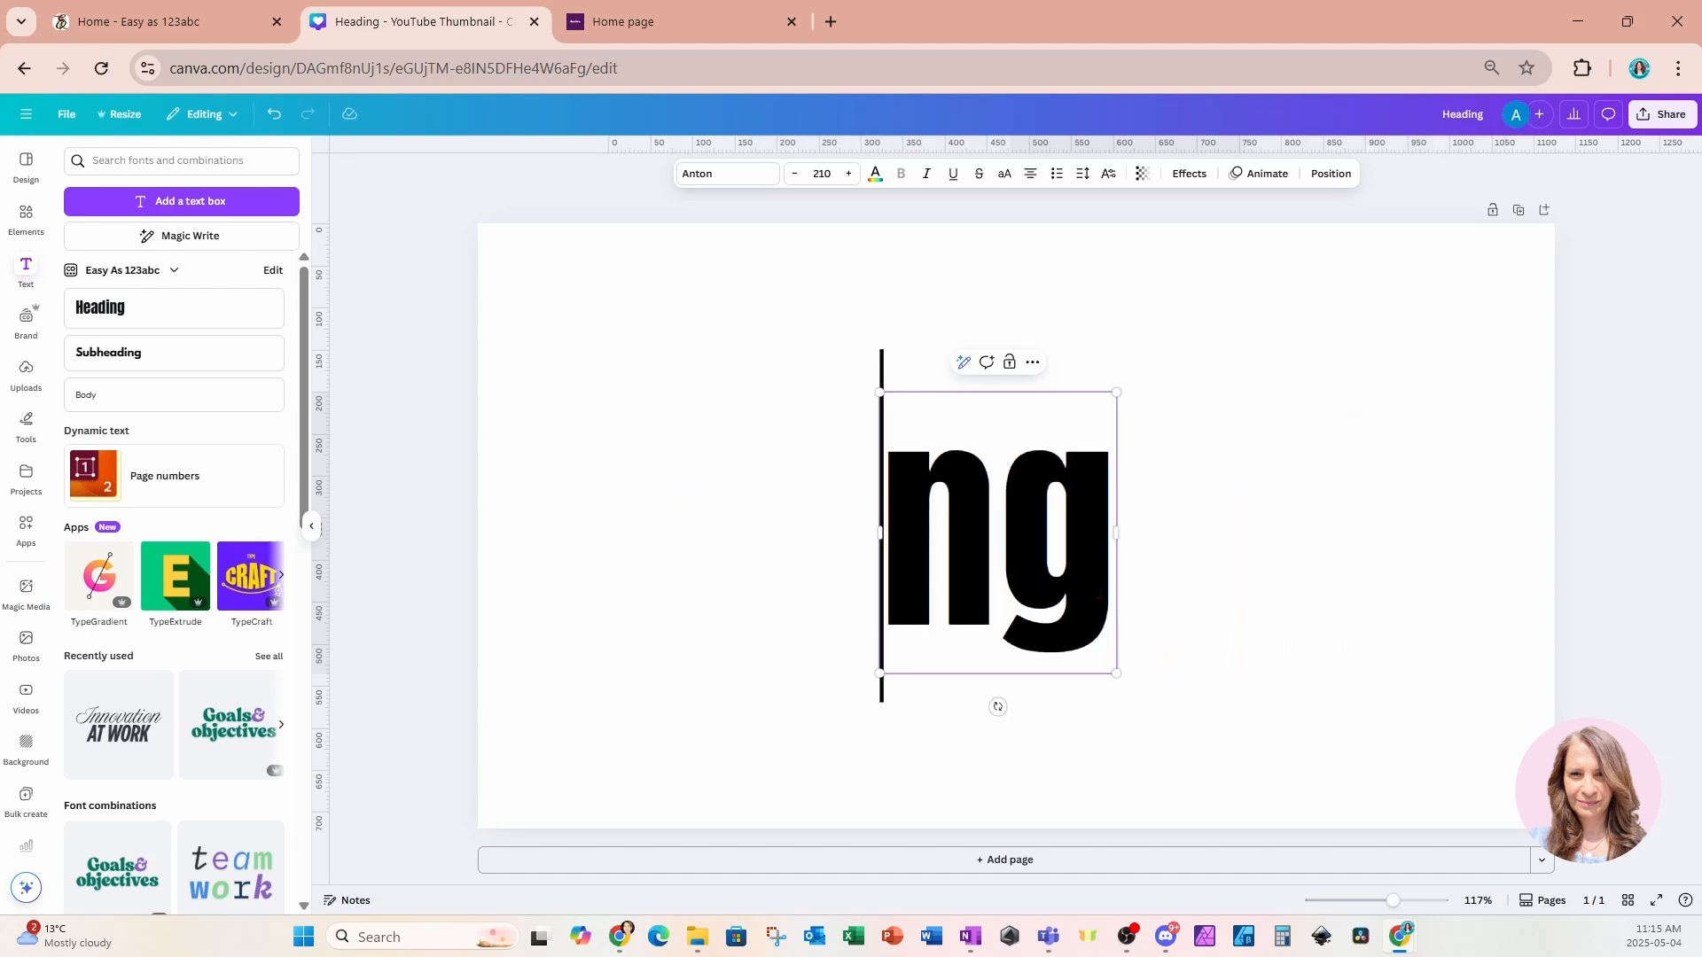
key("Delete")
key("Delete")
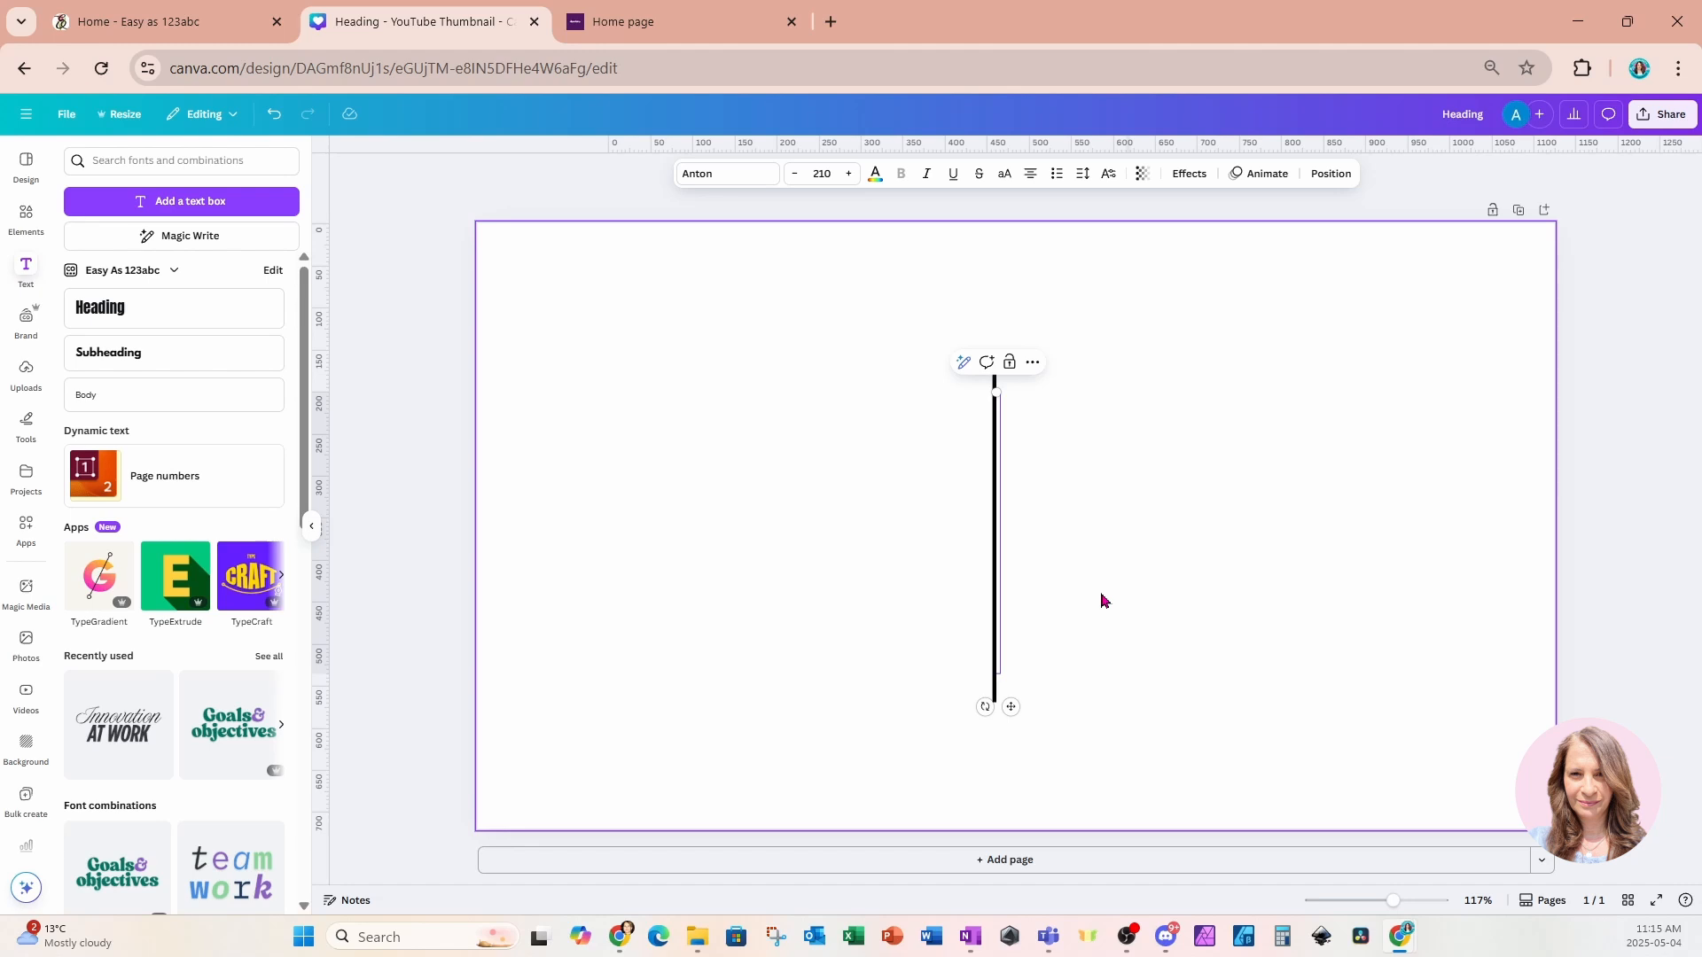
type("B")
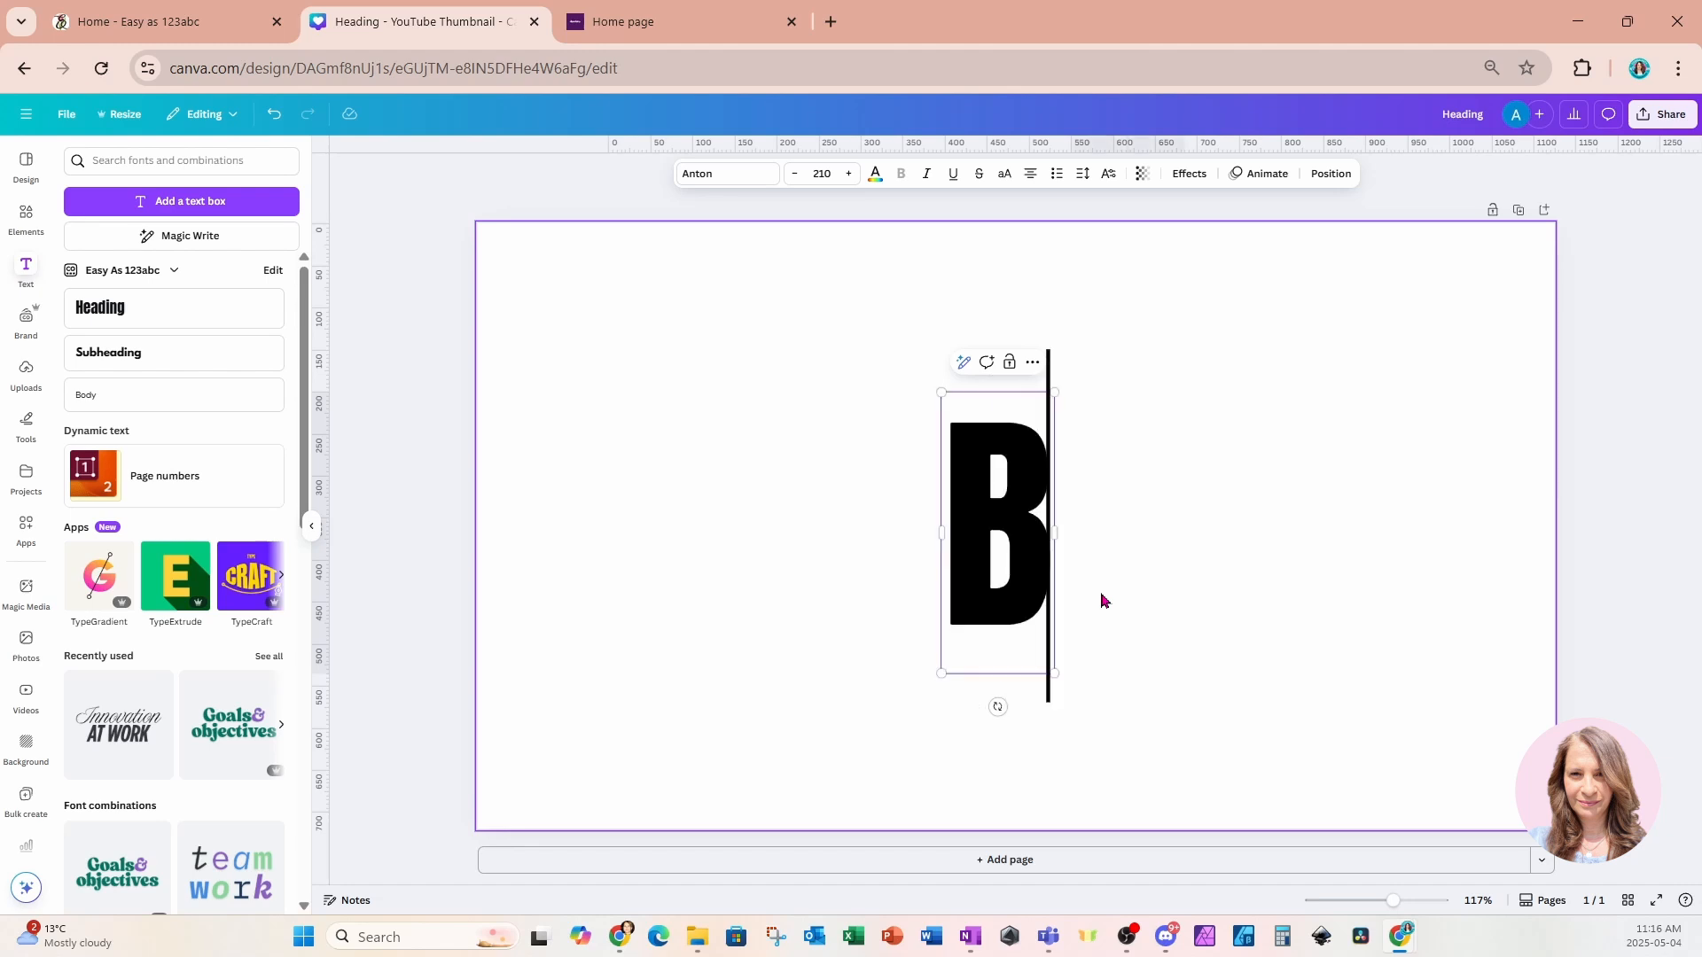
type("elieve")
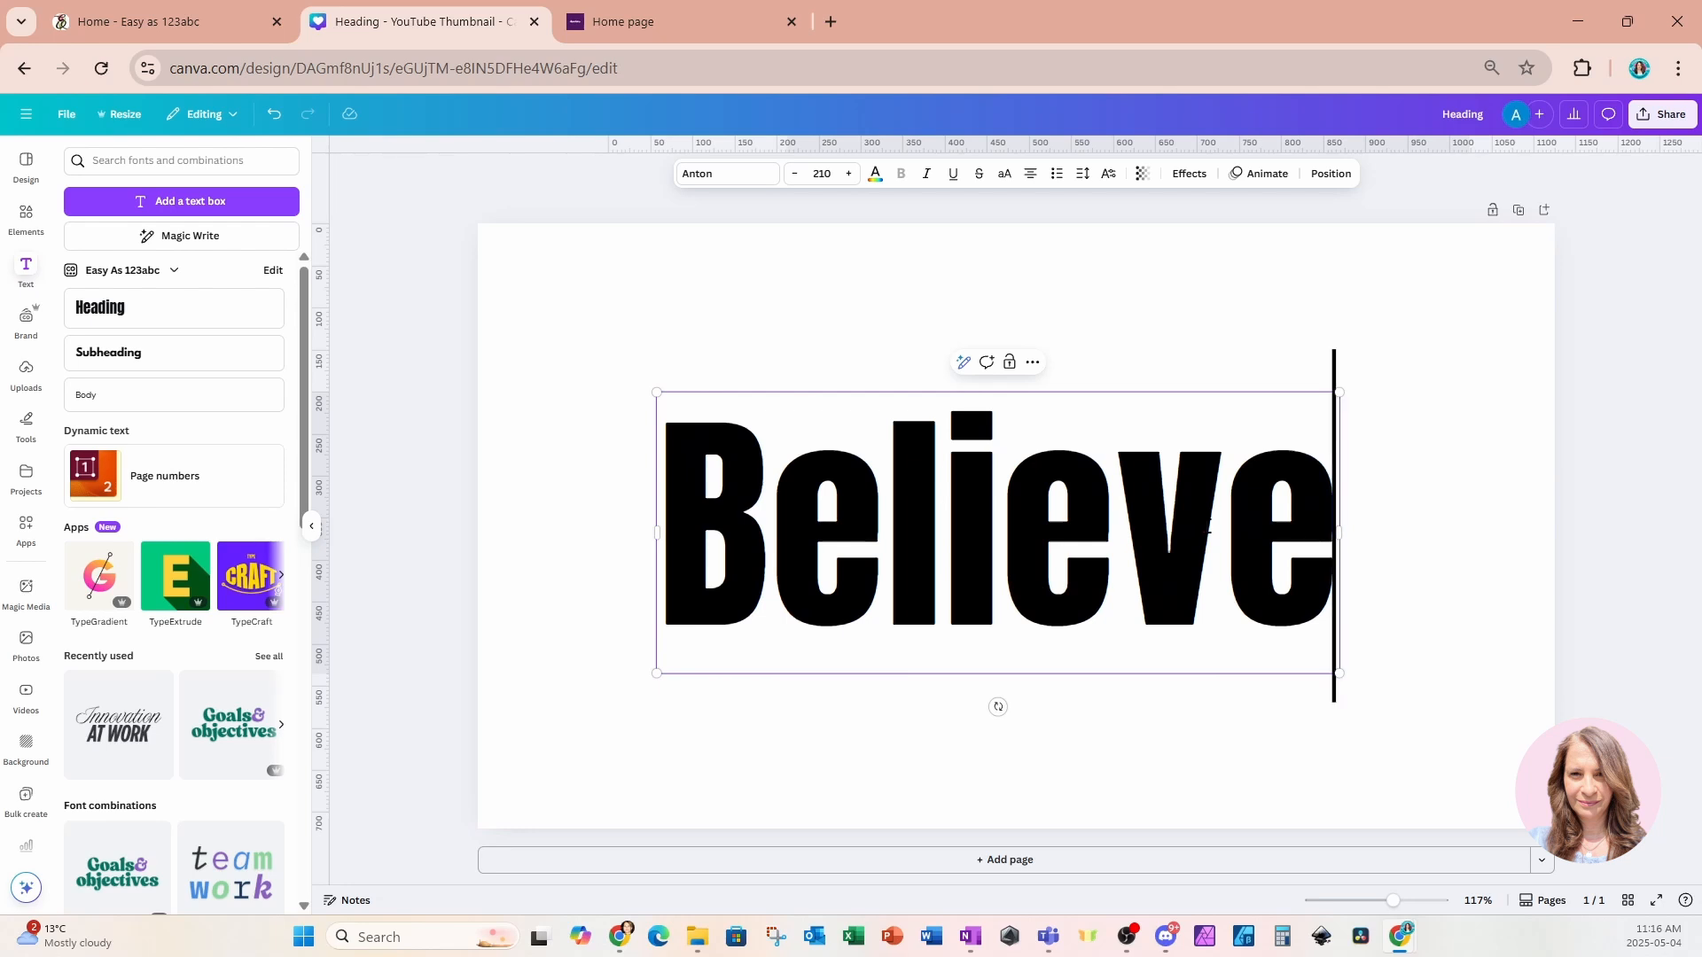
left_click(1405, 371)
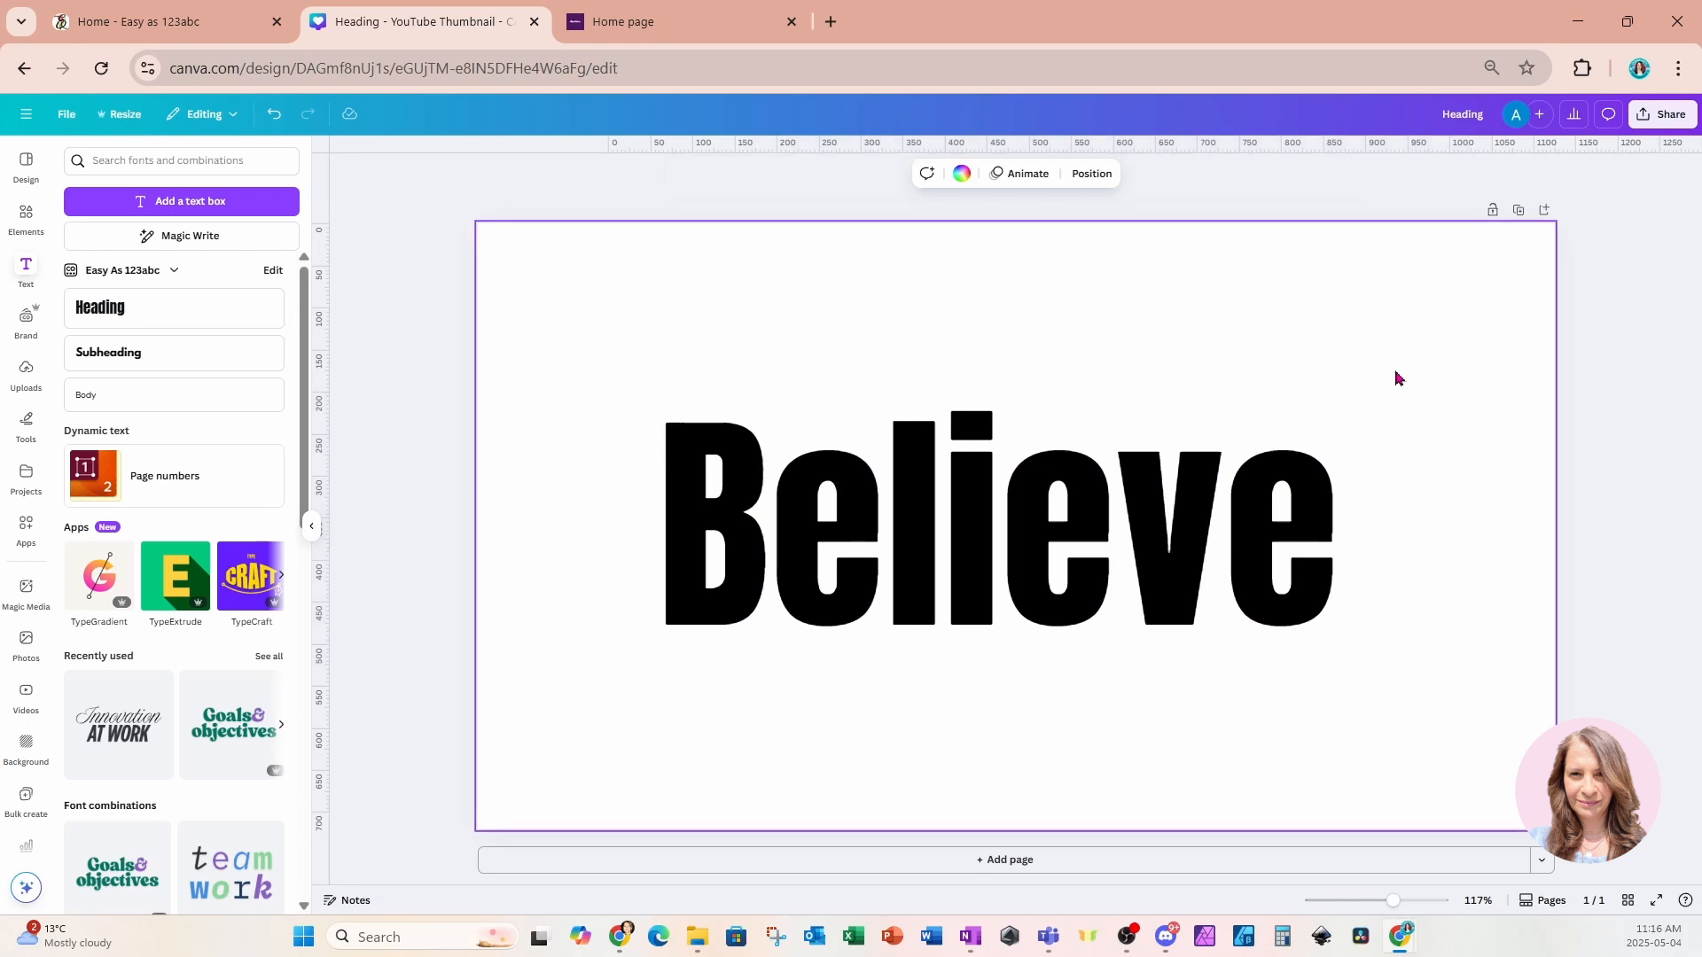
left_click(1253, 532)
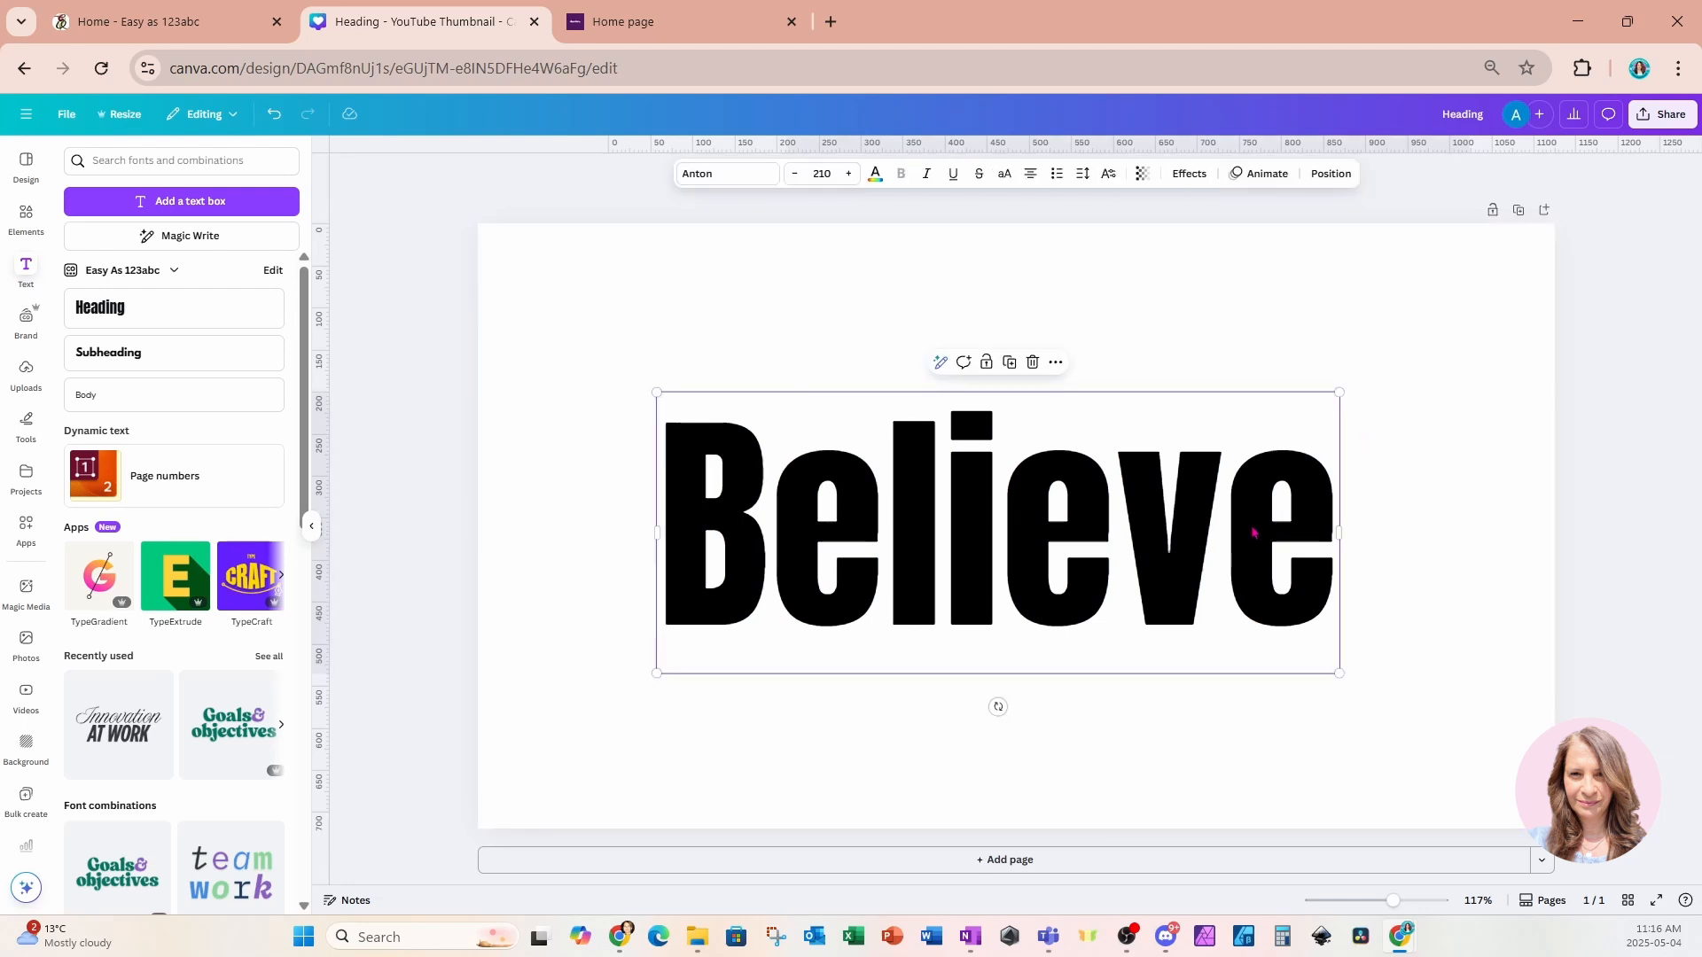
Change the heading's font to Hellprint by searching the font list for "hellp".
left_click(718, 177)
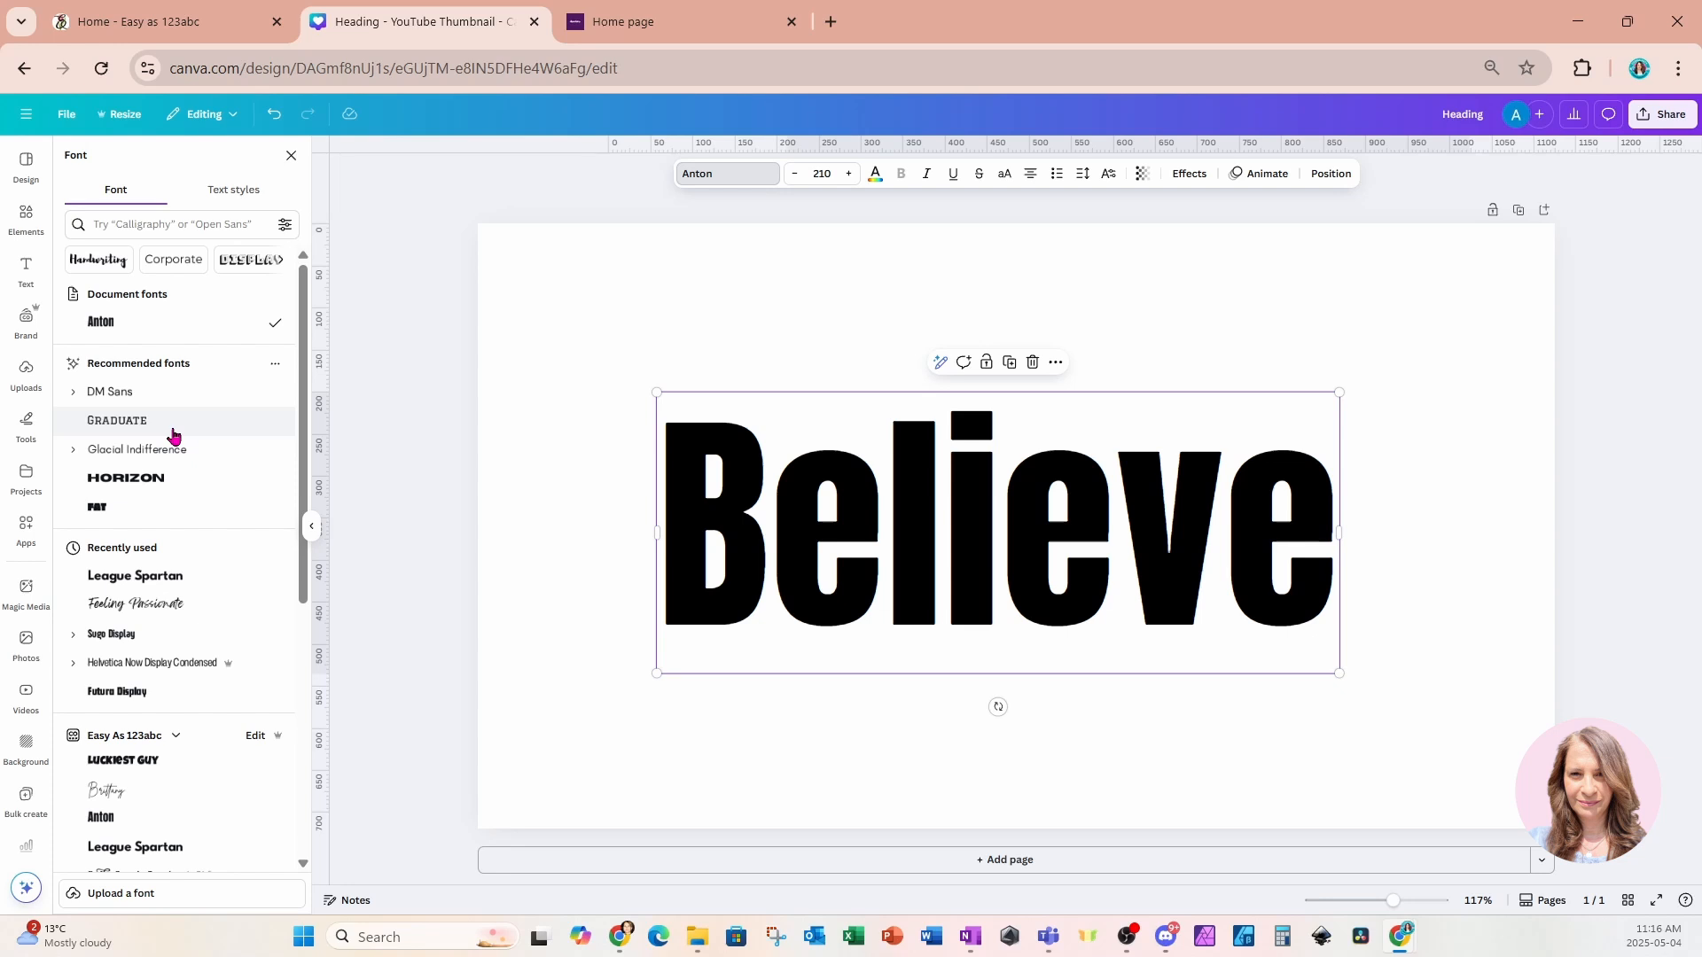
scroll(173, 434, "down", 1)
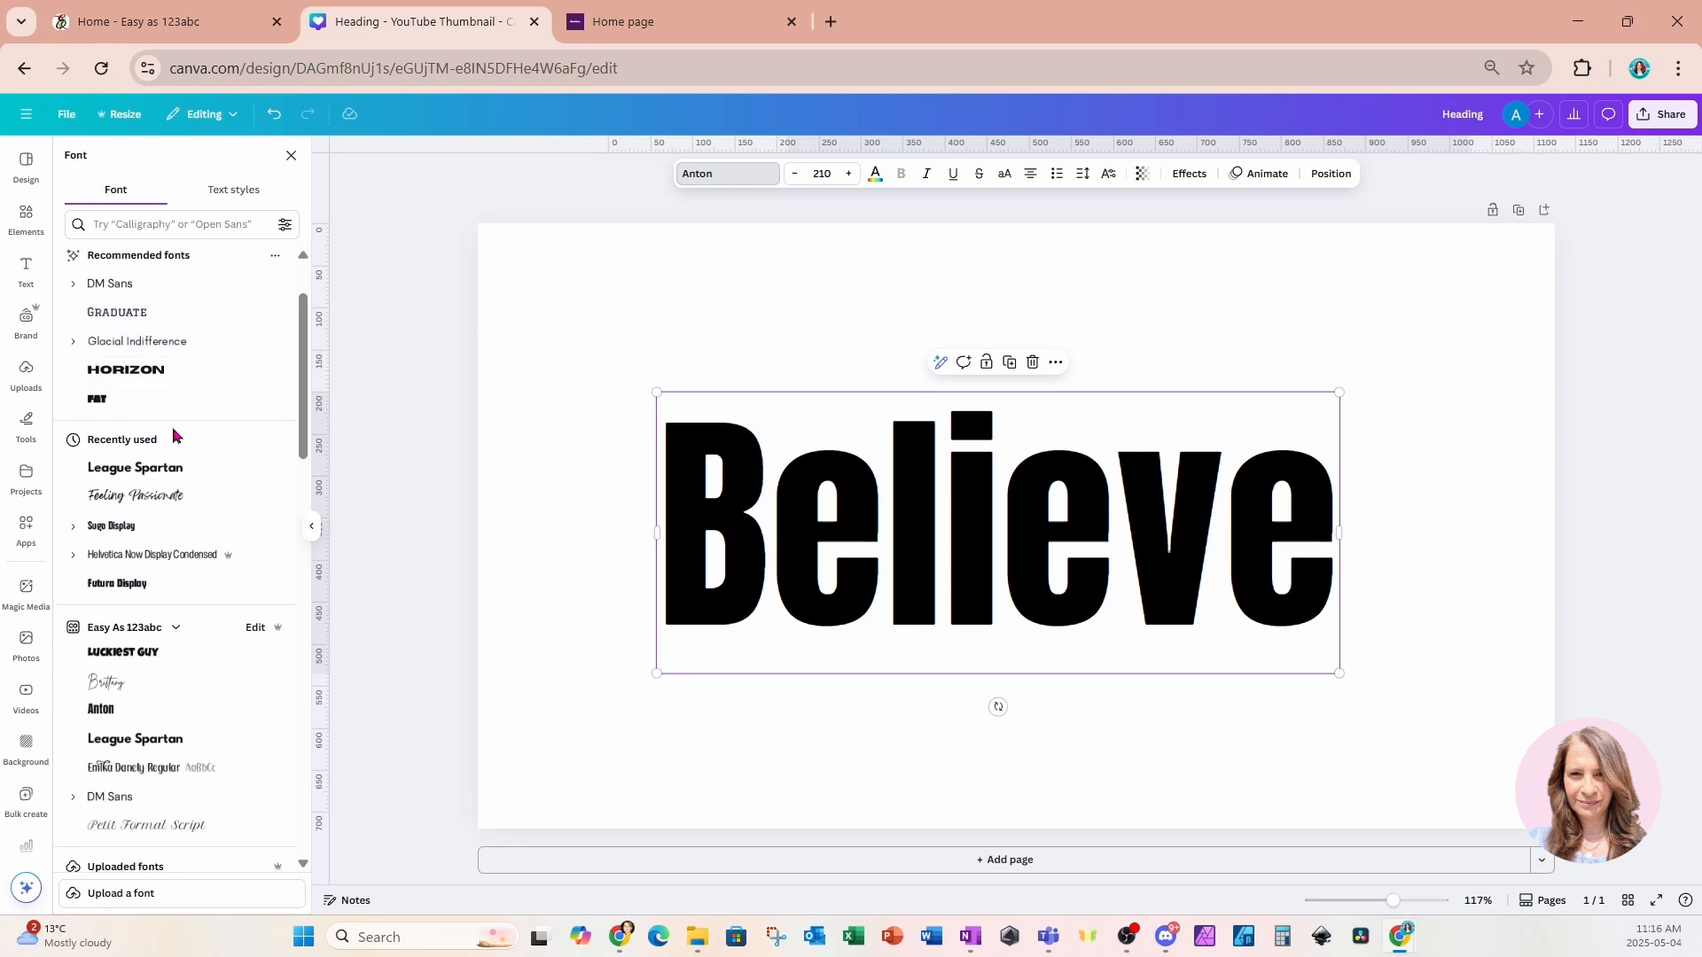
left_click(157, 222)
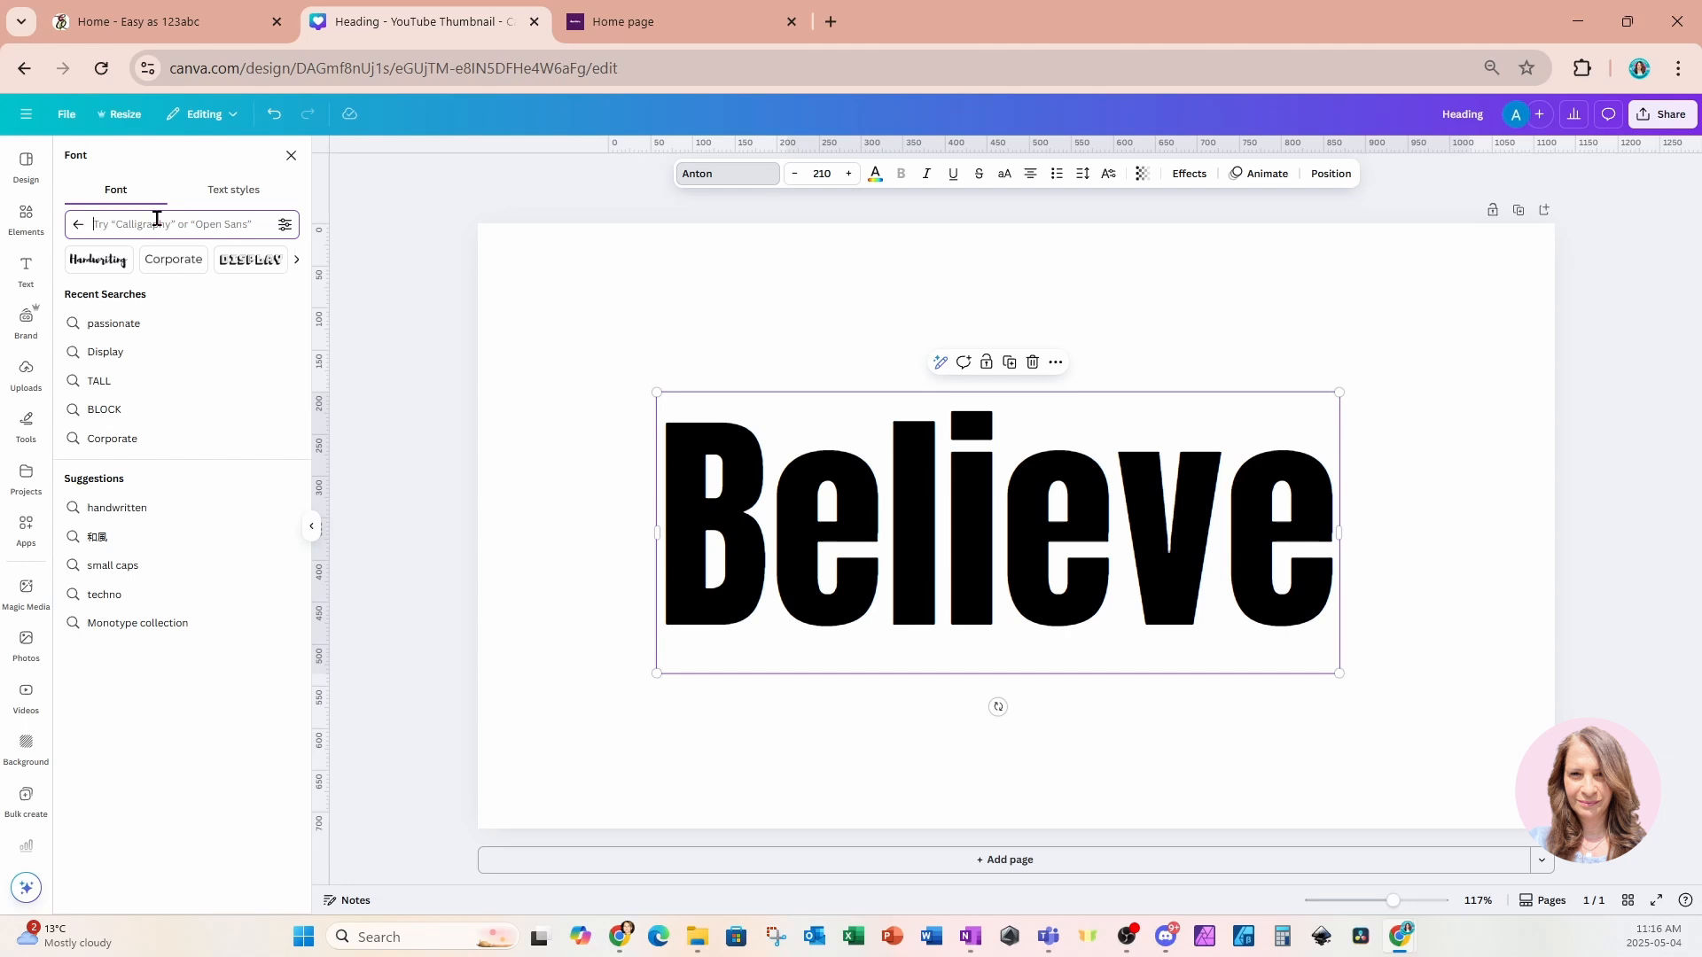
type("hell")
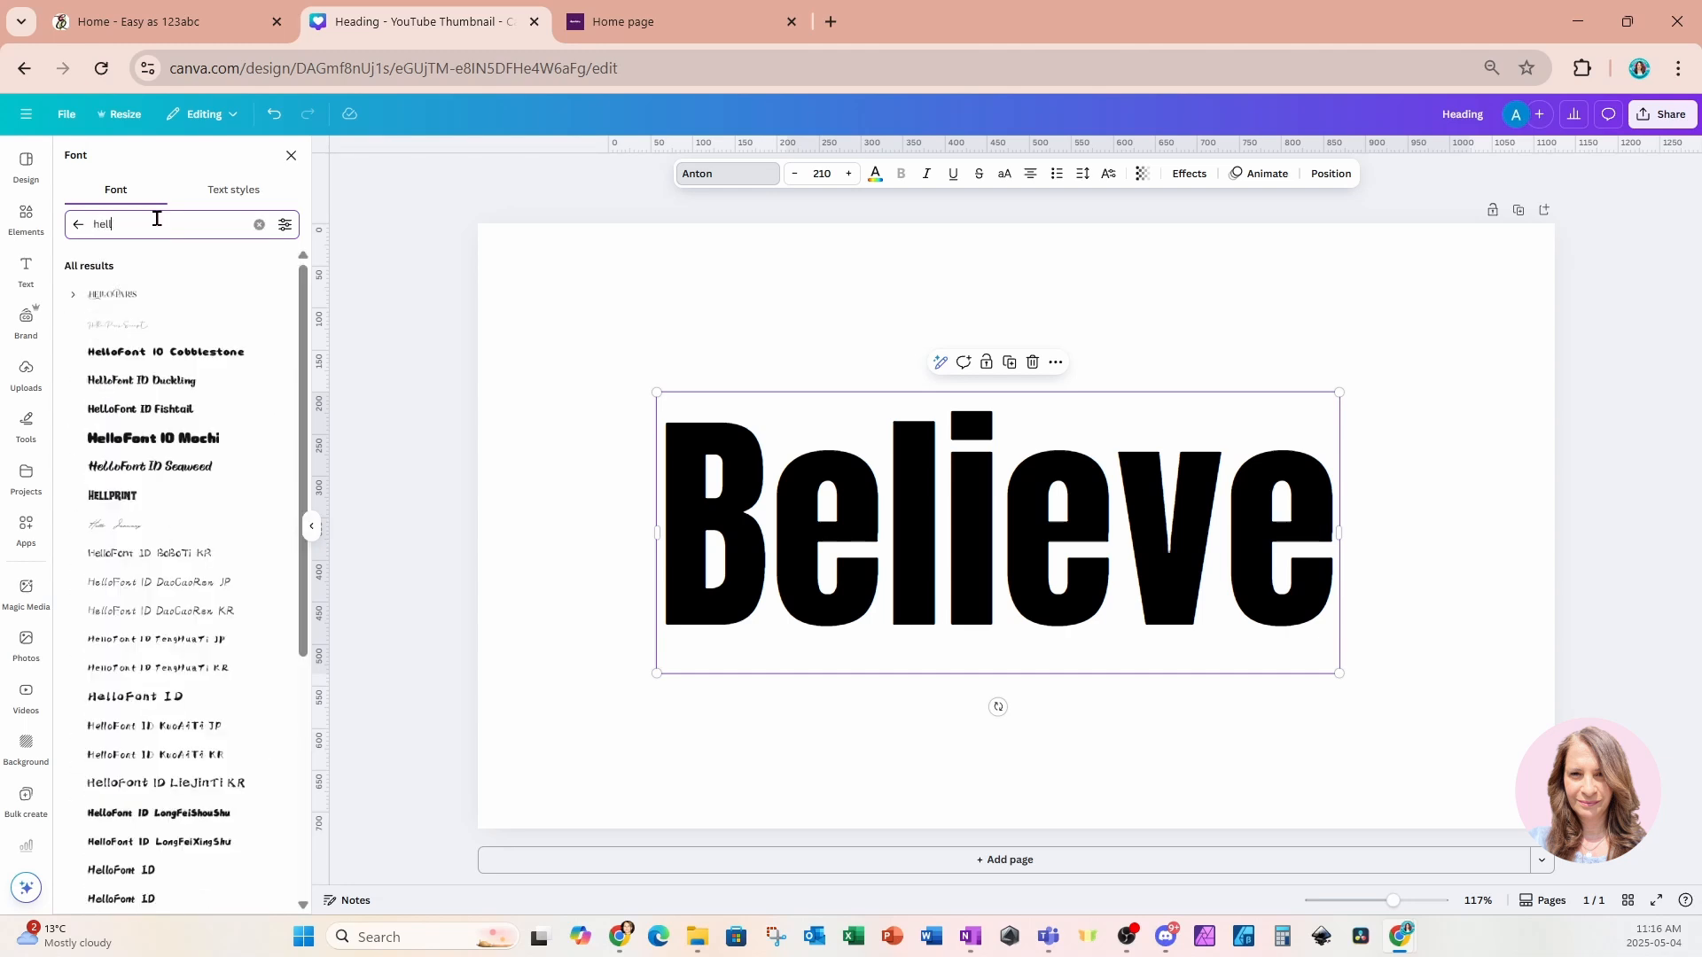
type("p")
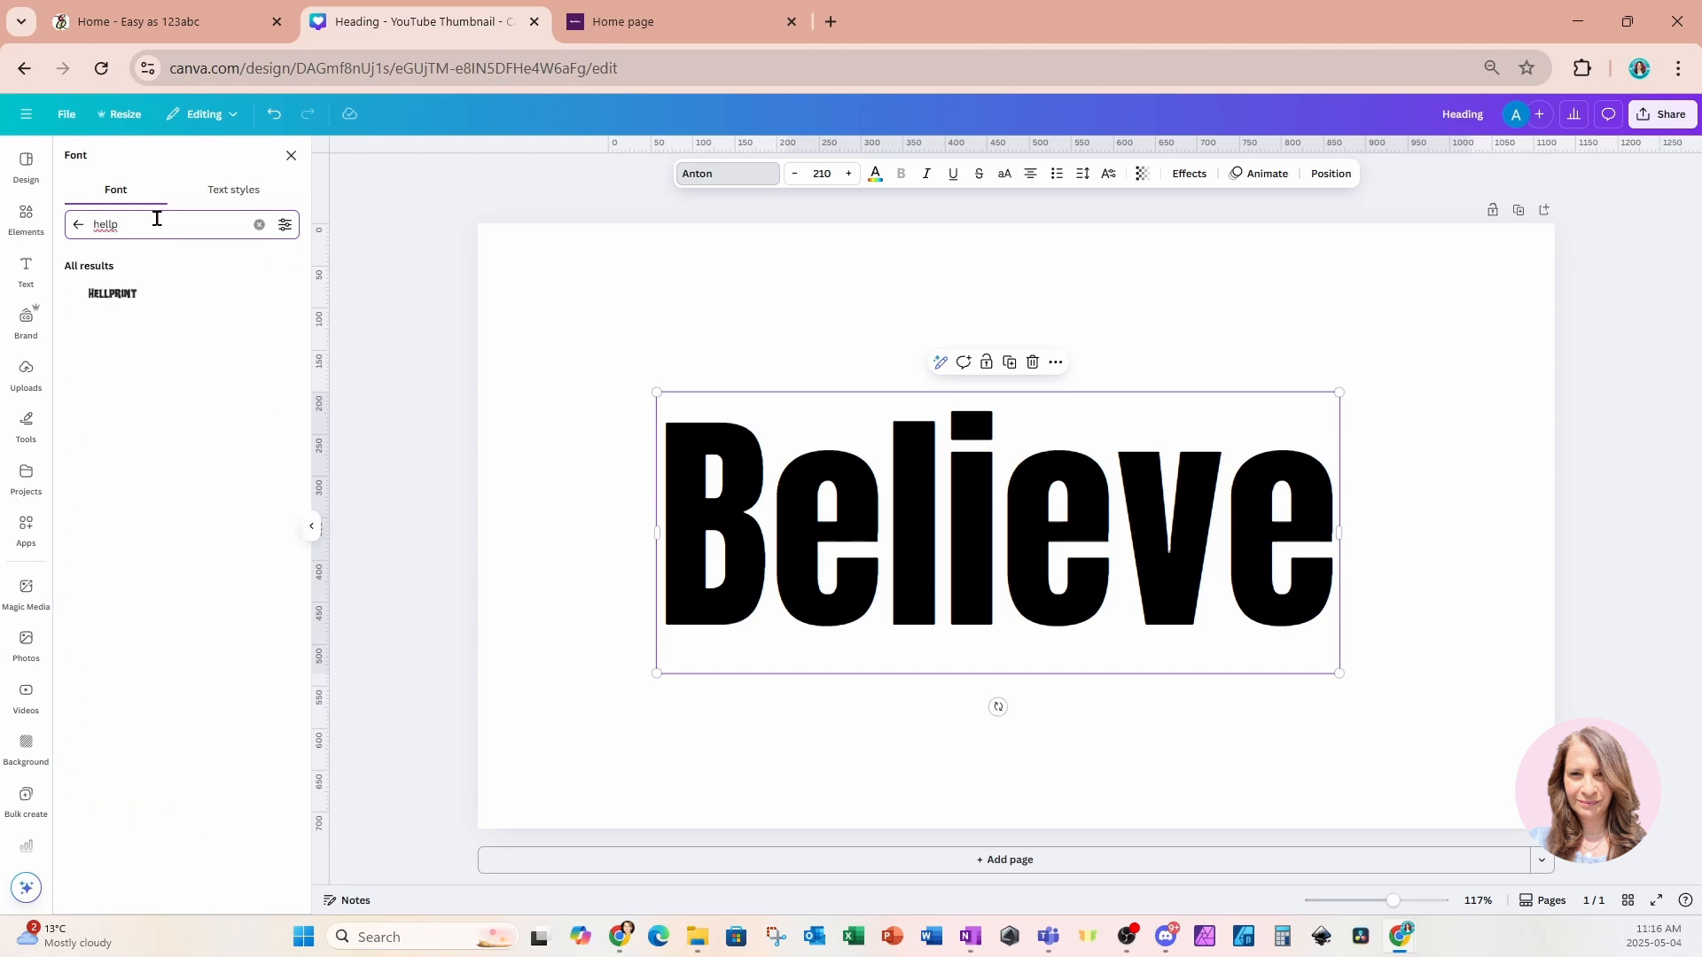
left_click(98, 309)
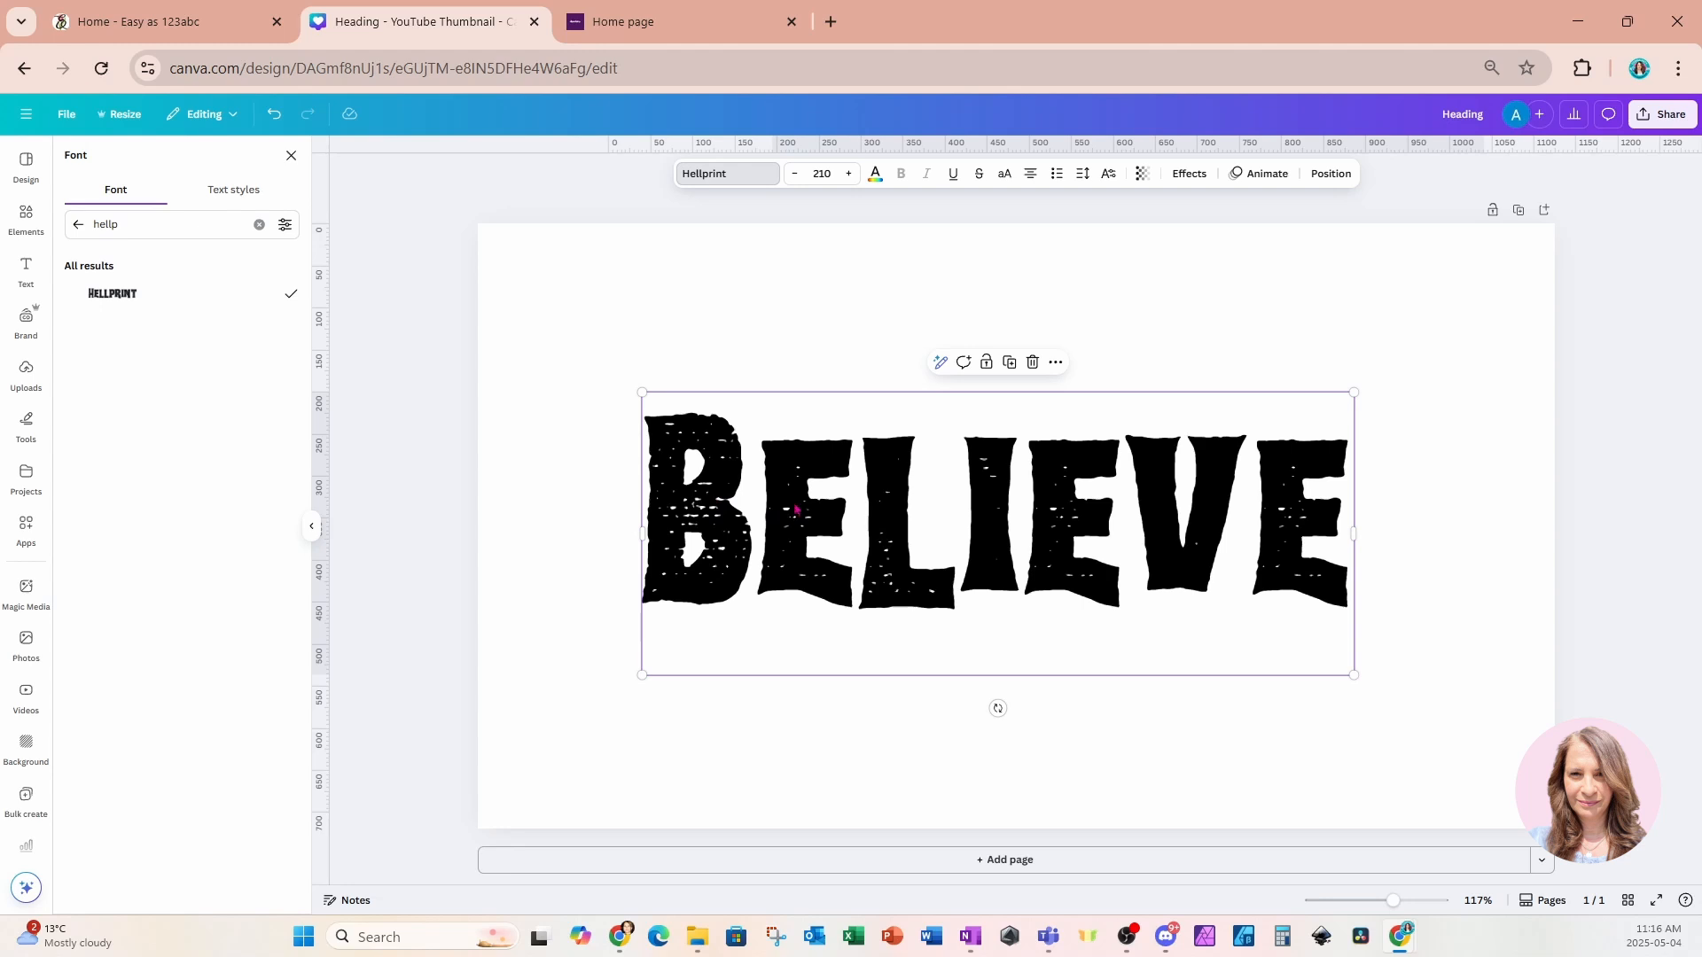
Move the heading toward the top of the page, then duplicate it and place the copy below.
left_click(824, 292)
left_click(1029, 480)
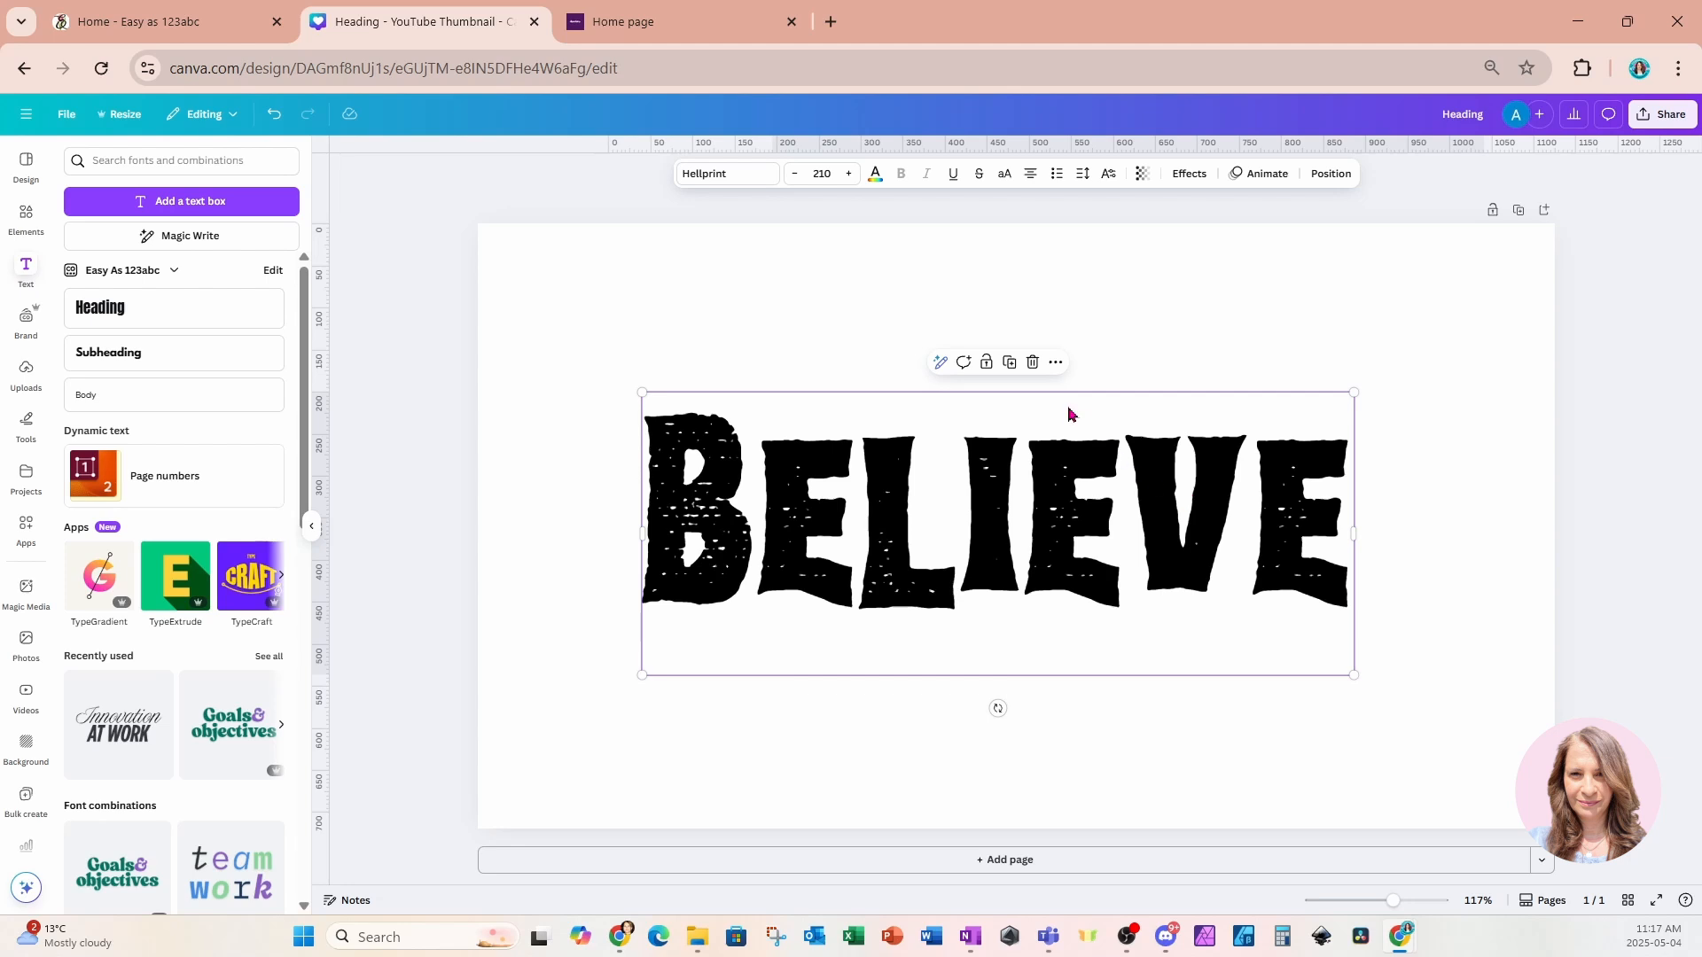
left_click_drag(1080, 532, 1083, 376)
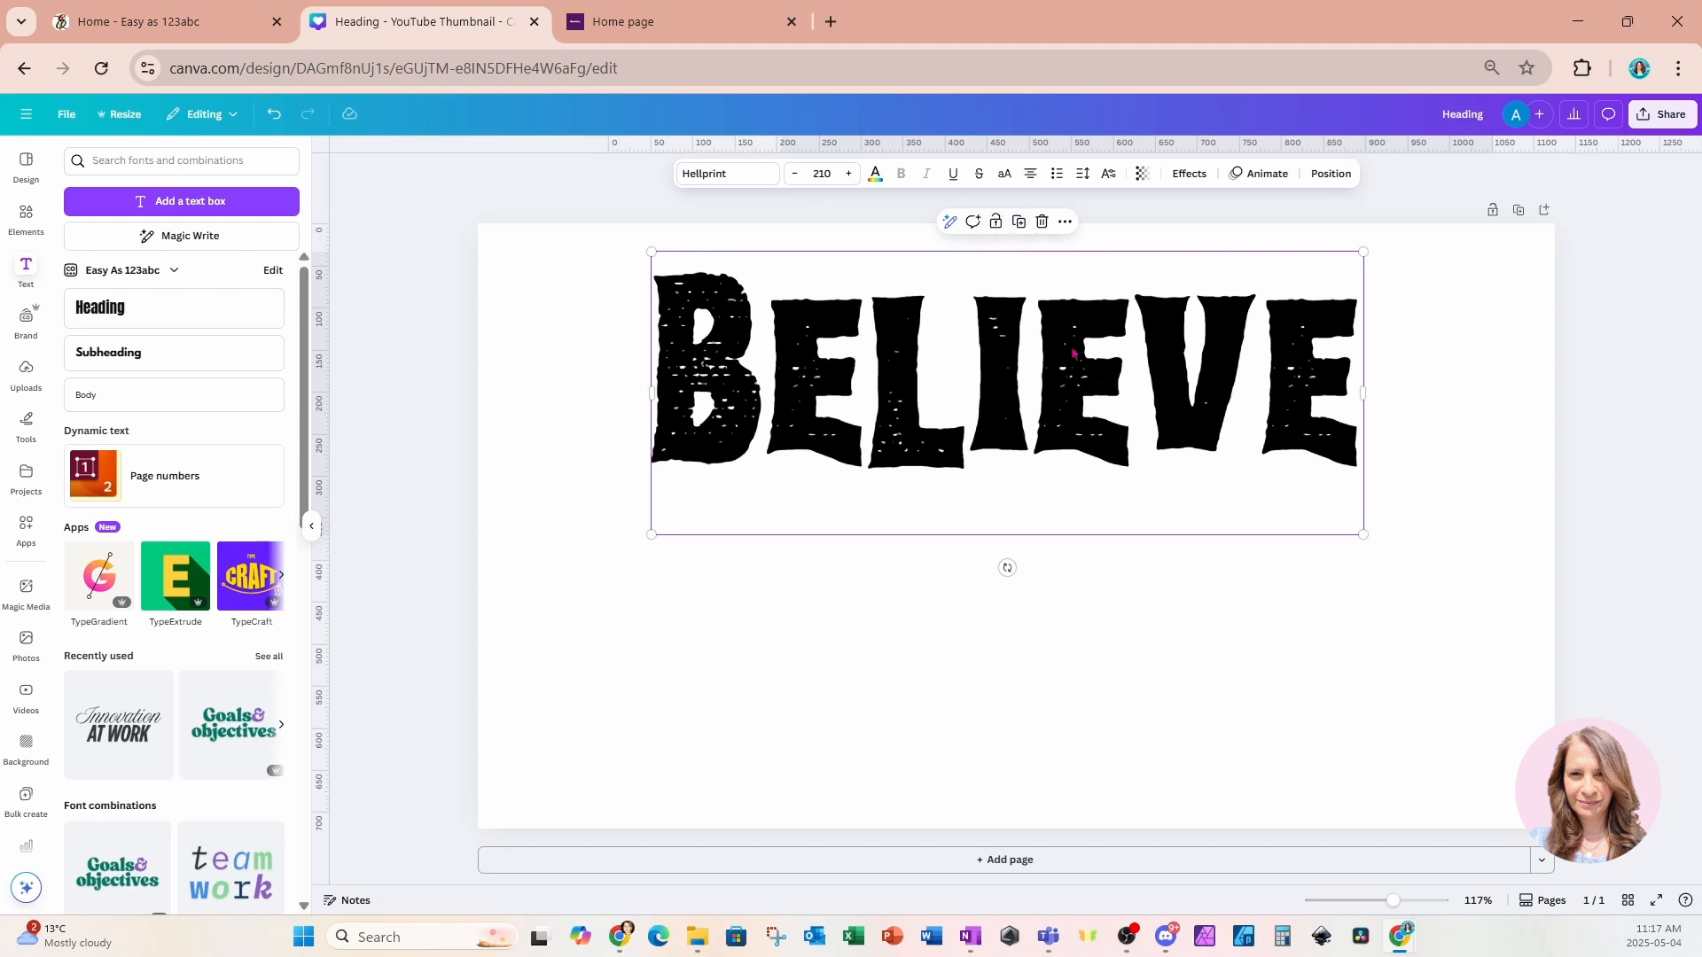
left_click(1019, 222)
left_click_drag(1063, 358, 1043, 541)
Set the upper heading's text colour to bright pink #ff00b0.
left_click(919, 370)
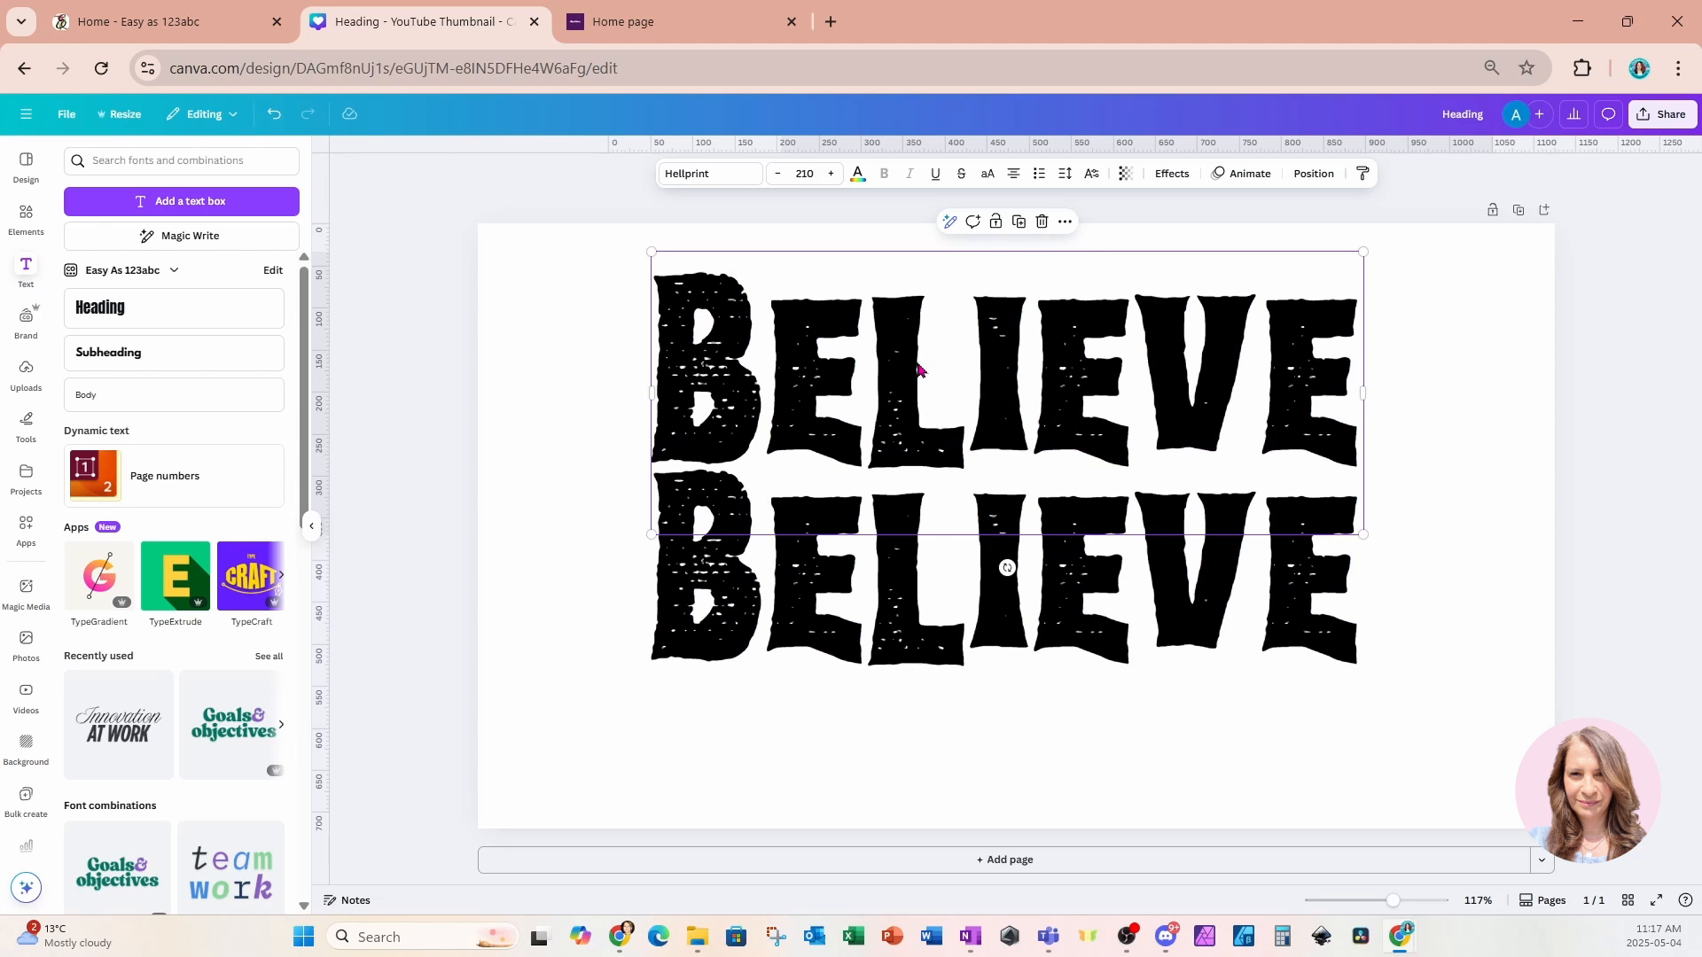
left_click(858, 175)
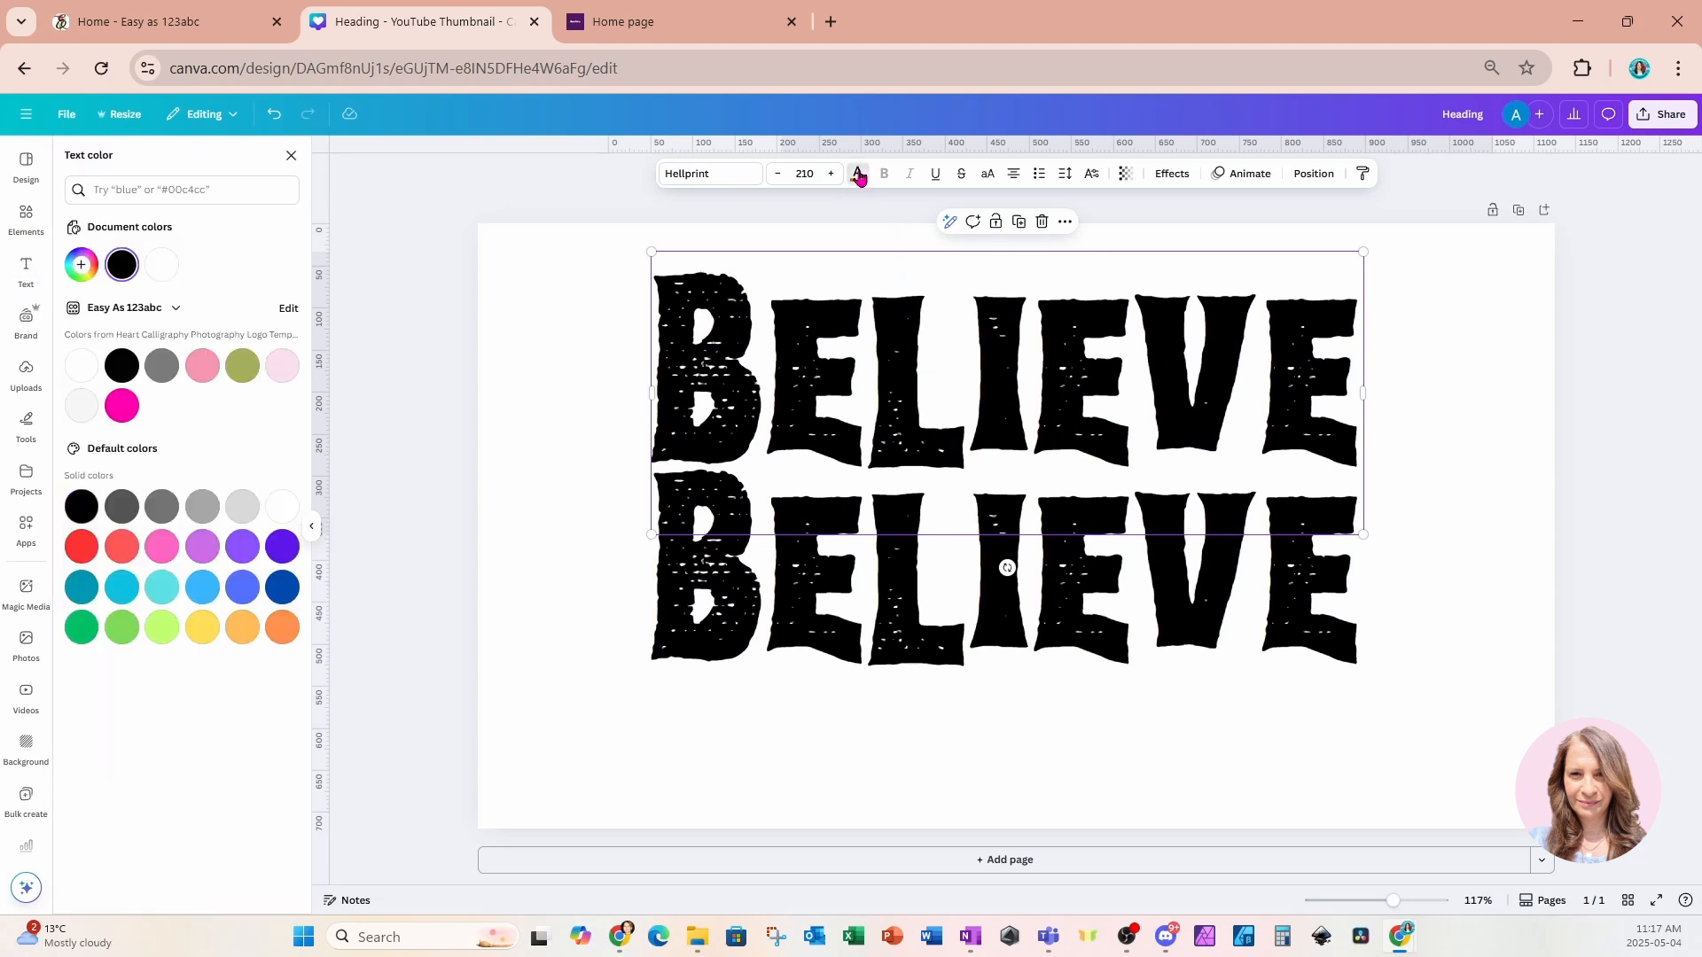
left_click(124, 409)
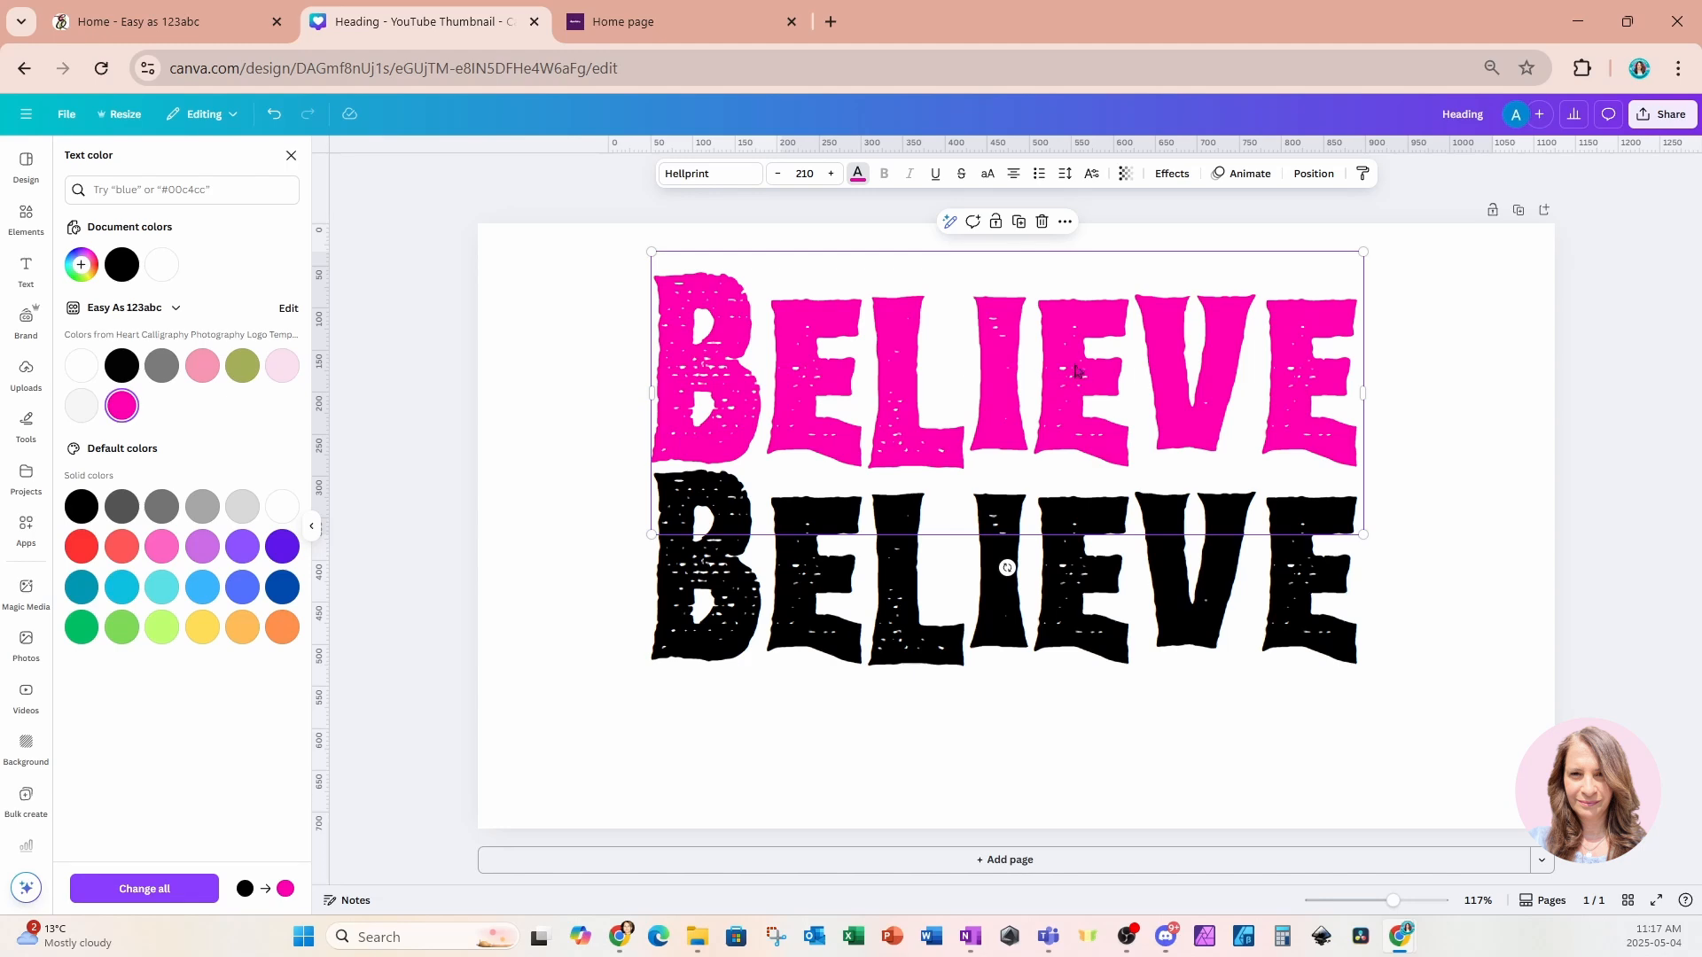
Try stacking the pink heading over the black one and bringing the pink layer to the front.
left_click_drag(1076, 371, 1075, 567)
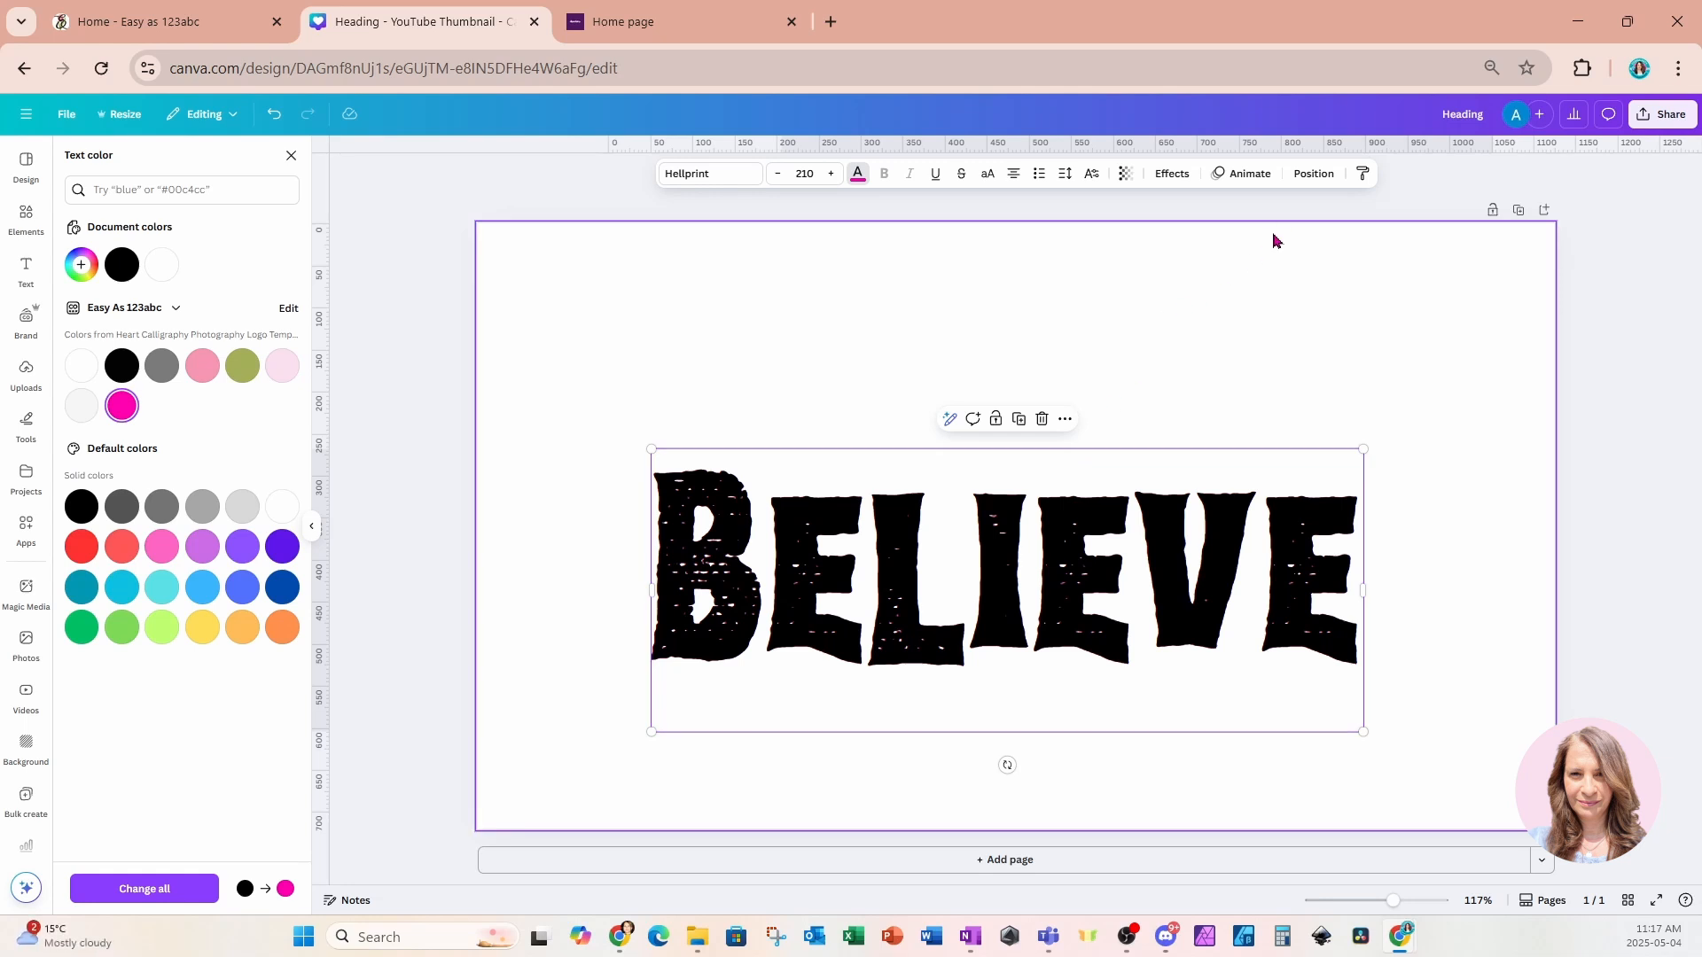
left_click(1312, 174)
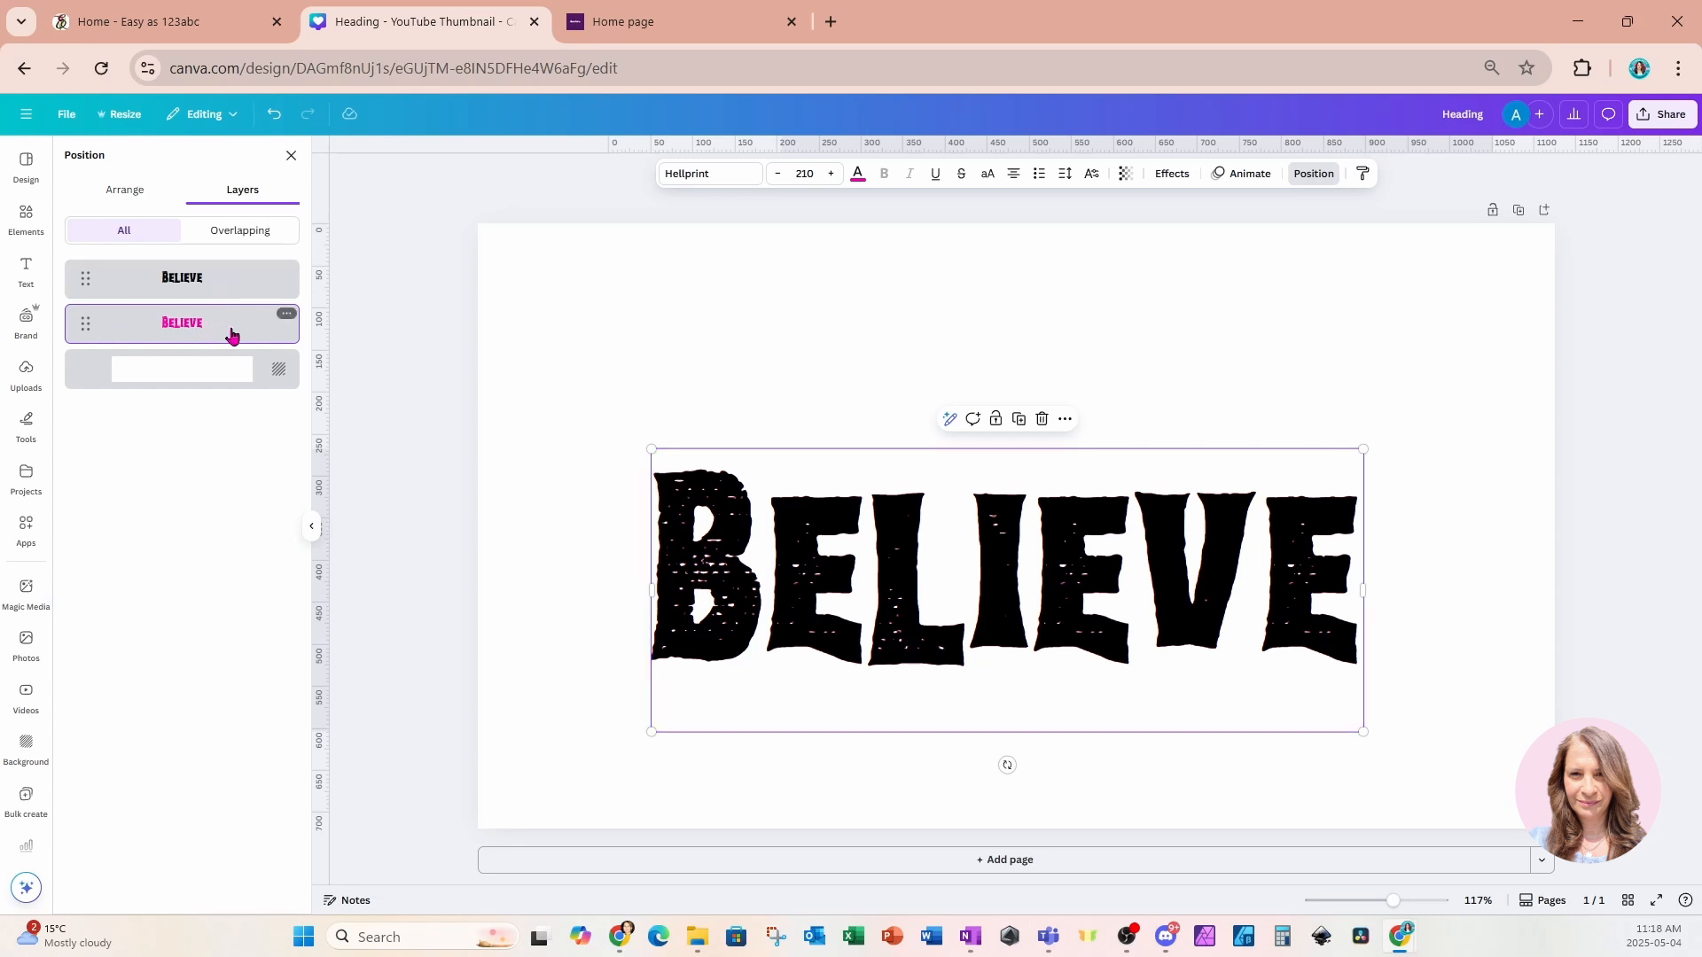
left_click_drag(231, 323, 231, 271)
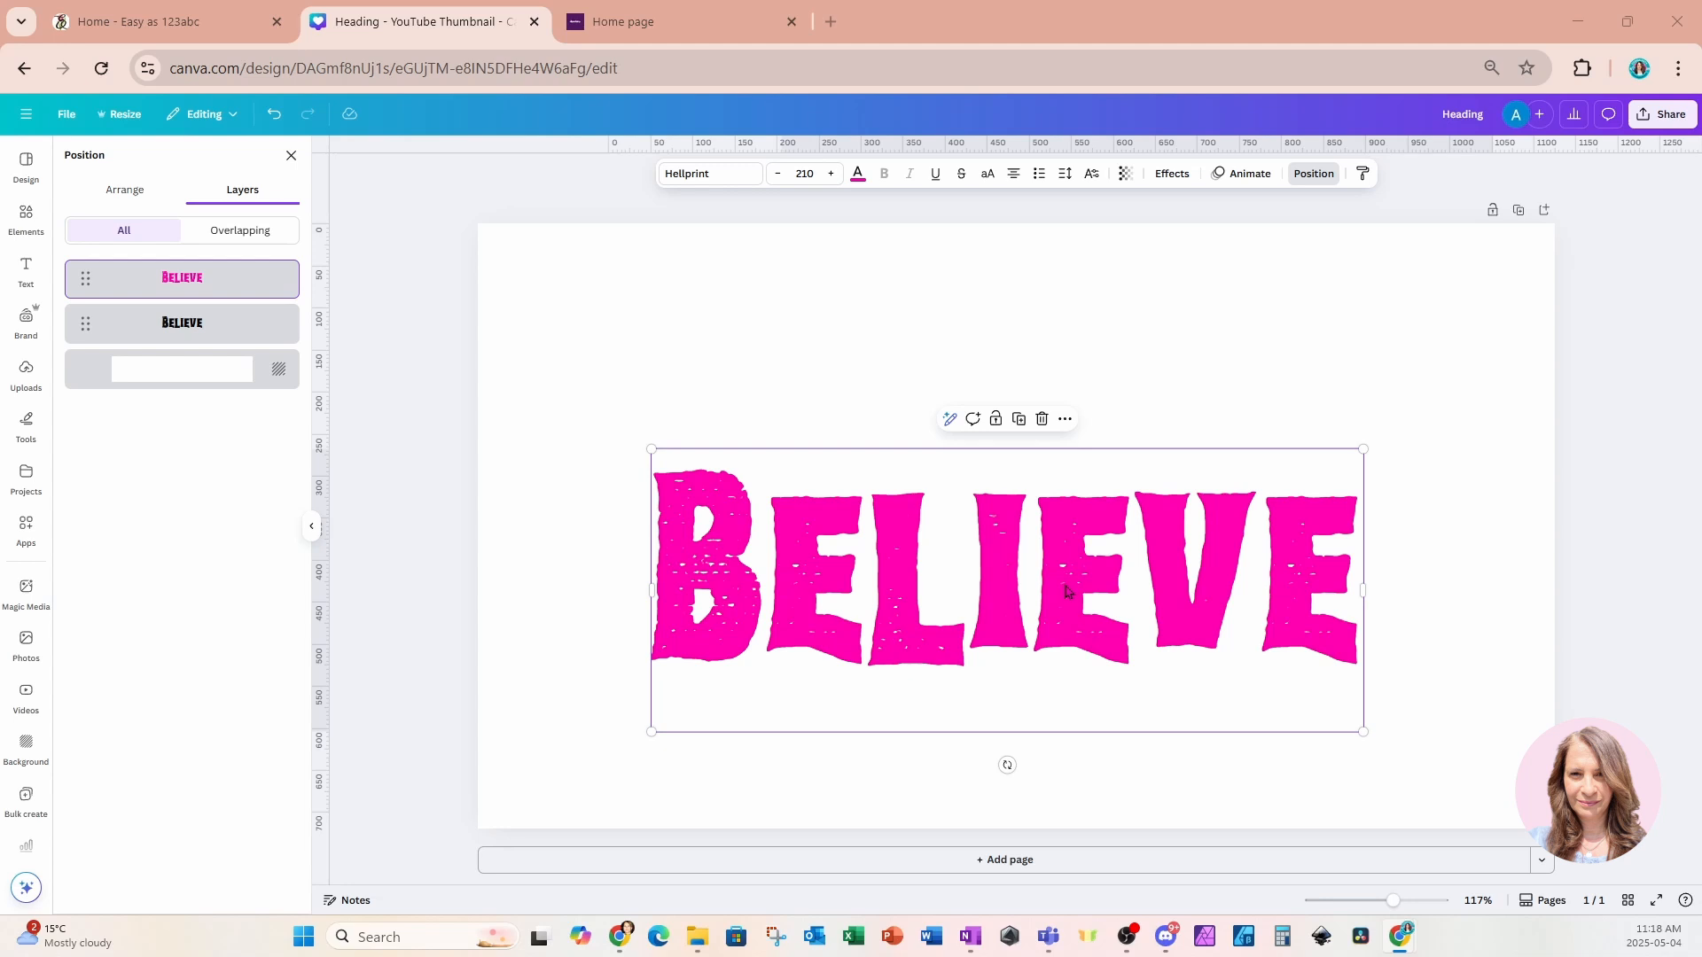
Reorder the layers so the black heading sits above the pink one, then align the pink heading directly underneath it.
left_click(1316, 363)
left_click_drag(1312, 599, 1314, 401)
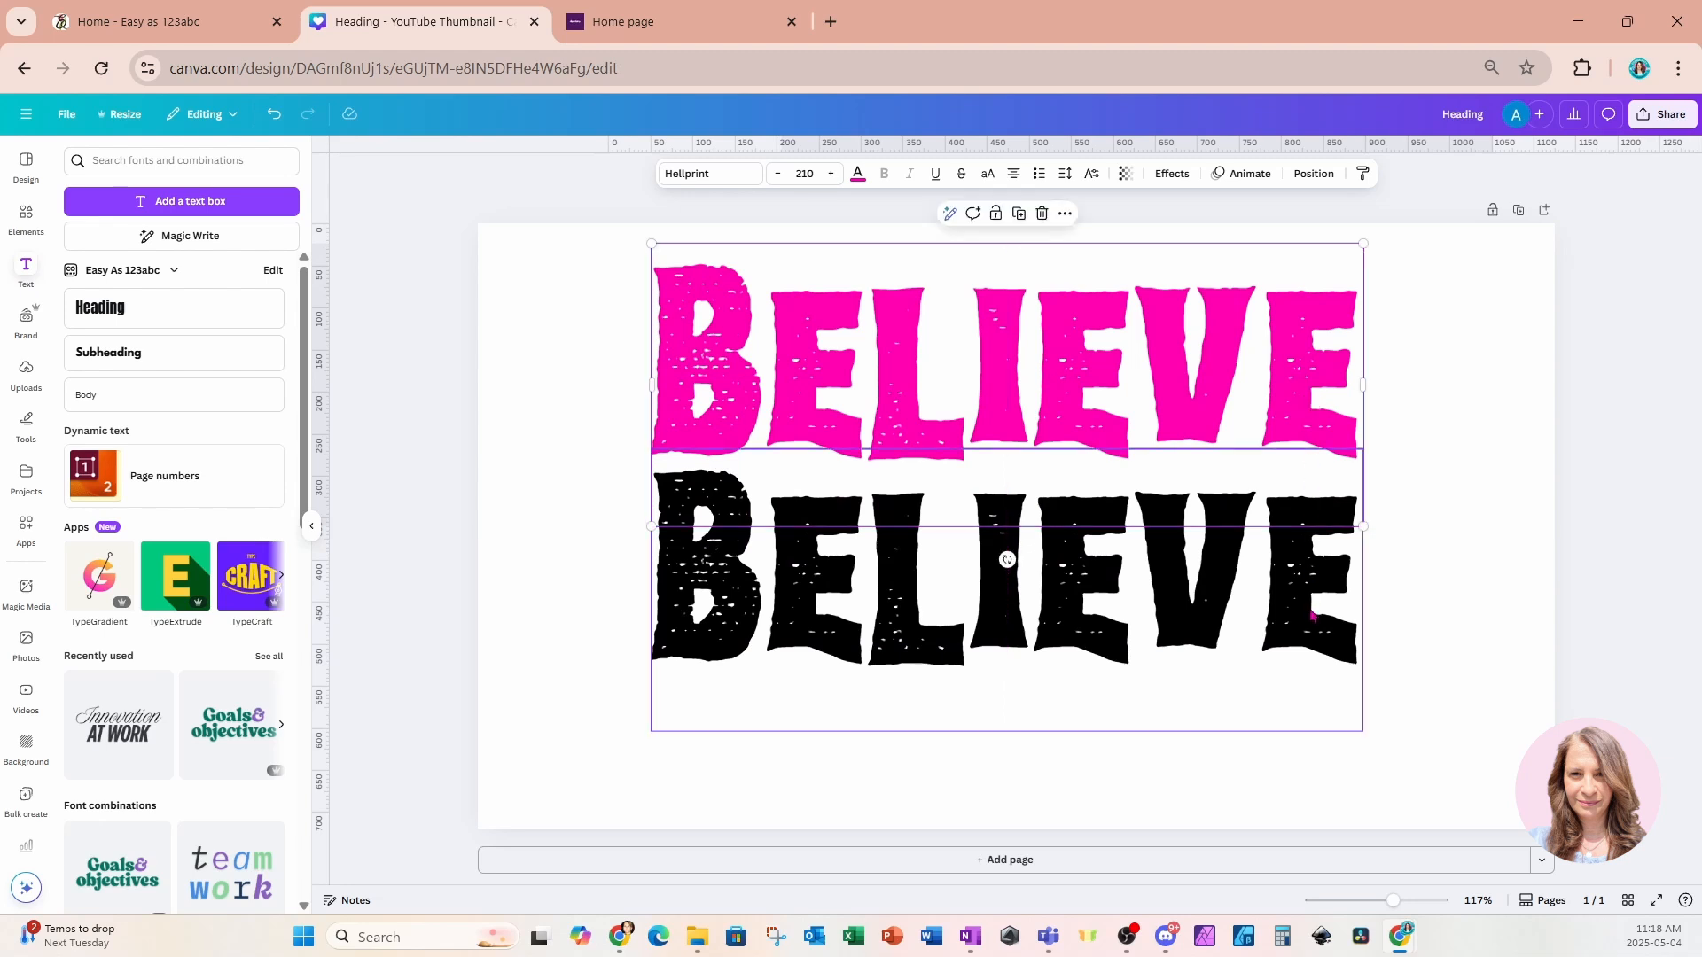
left_click(1314, 173)
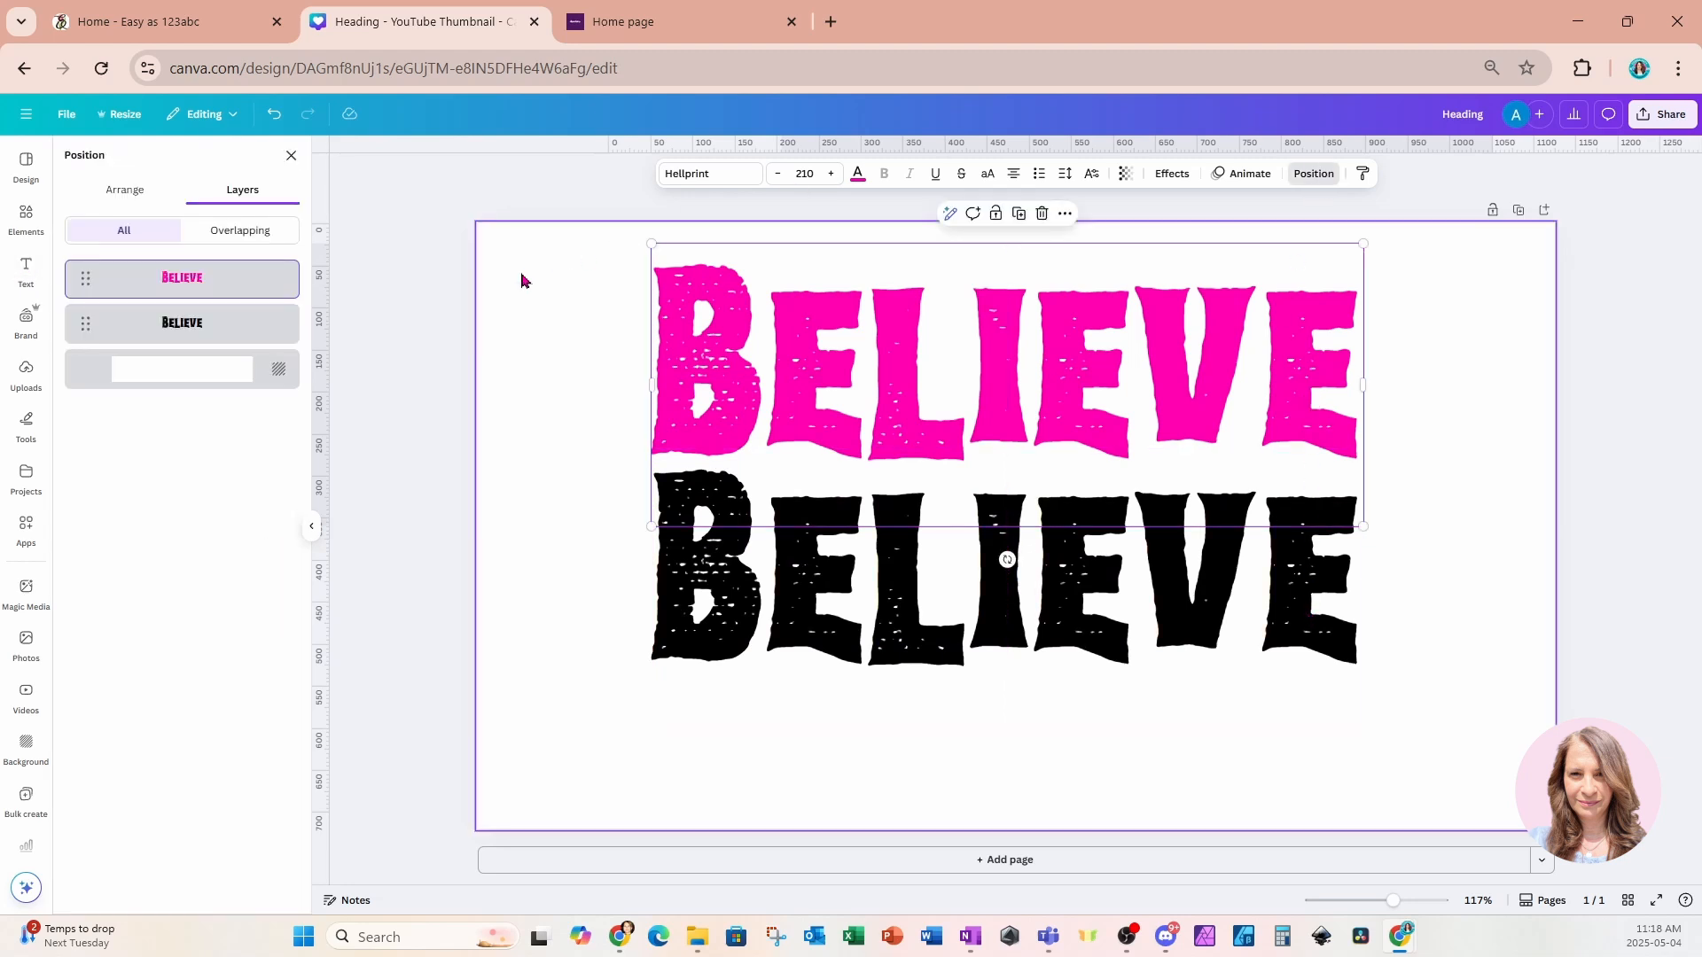
left_click_drag(232, 331, 228, 258)
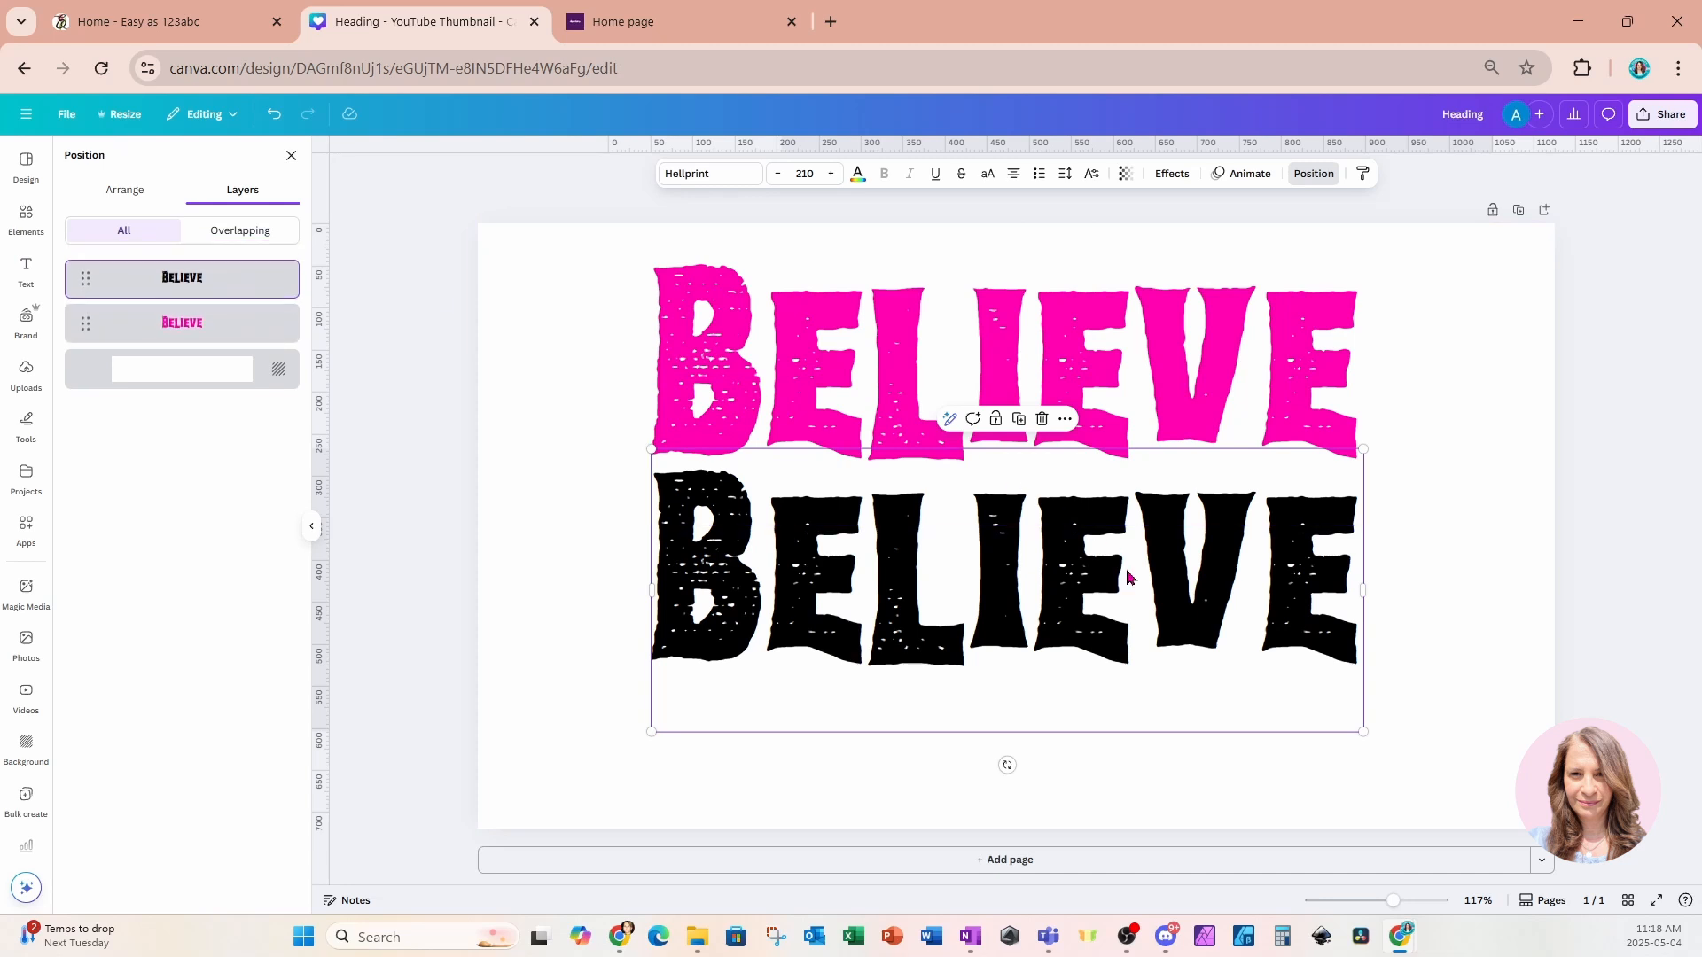
left_click_drag(1263, 373, 1279, 527)
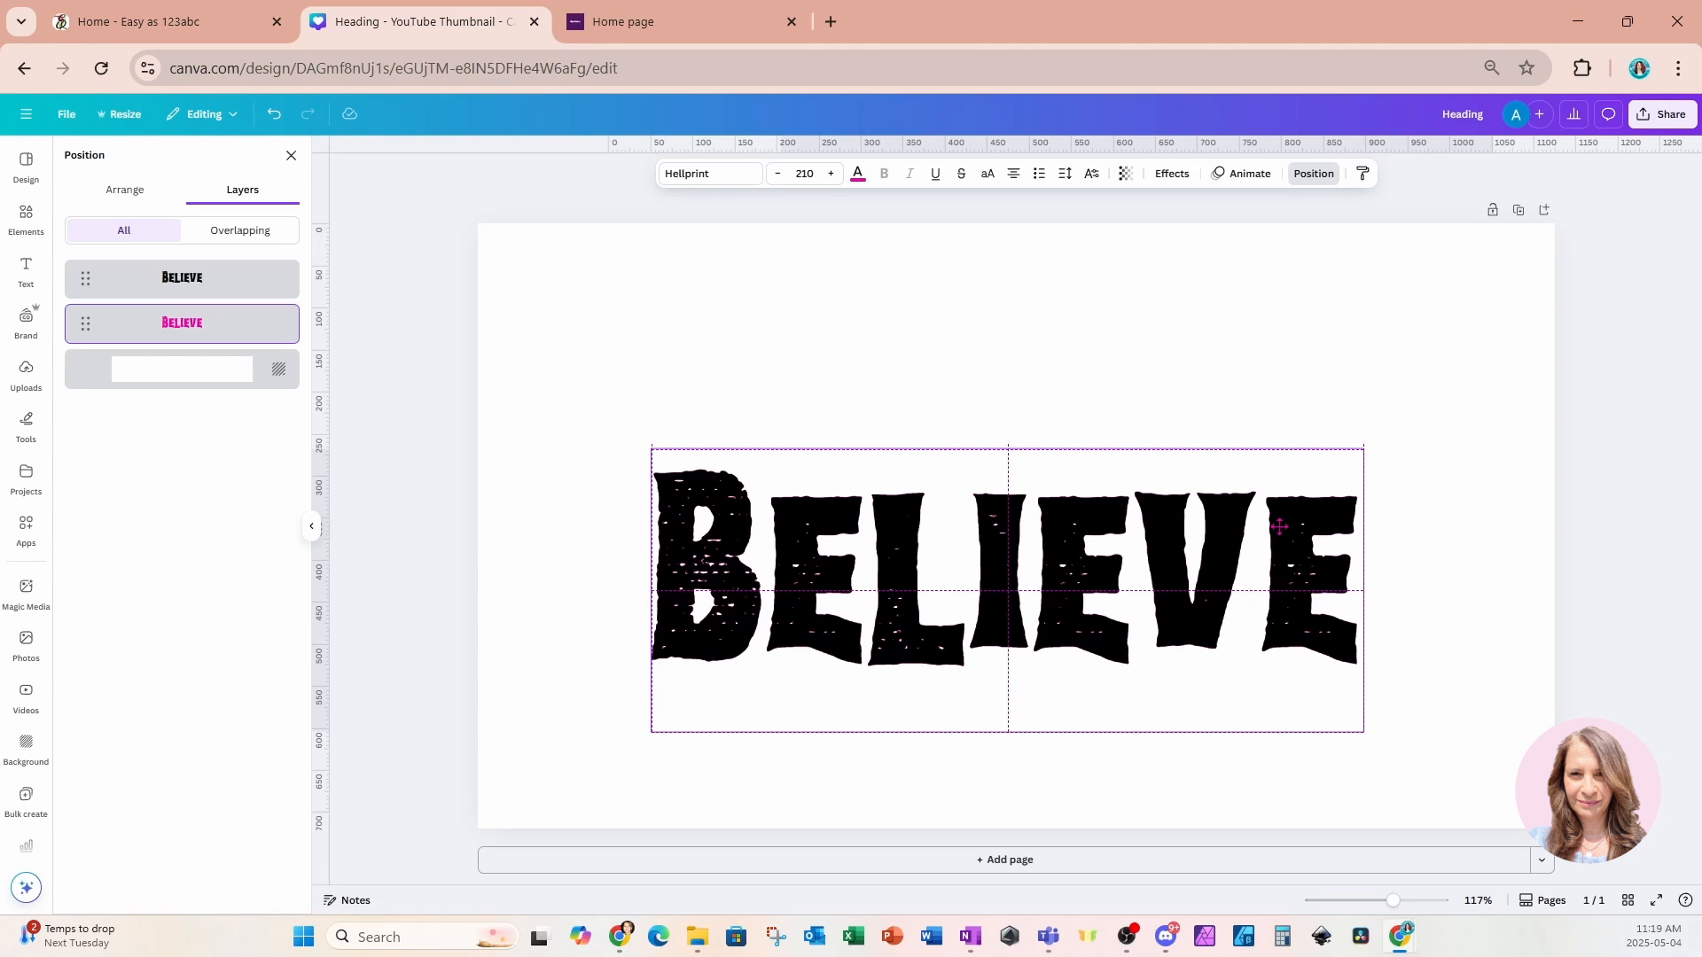
left_click_drag(1279, 527, 1279, 526)
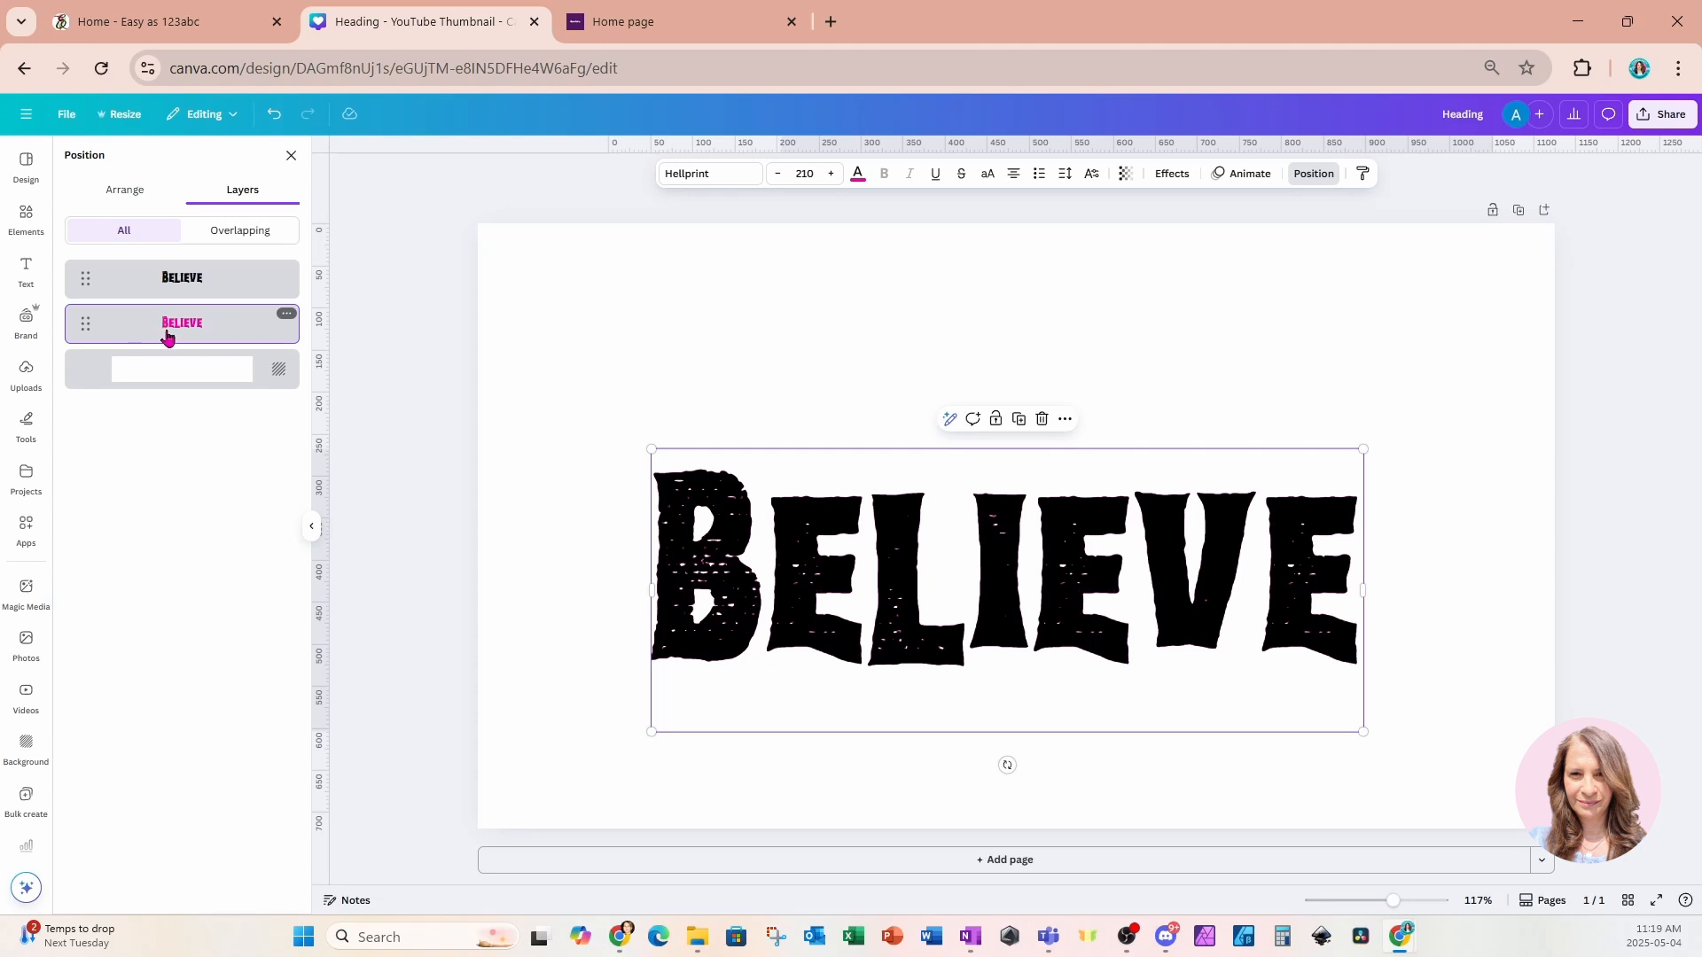
Apply an Outline effect to the pink heading and set the outline colour to bright pink #ff00b0.
left_click(1171, 175)
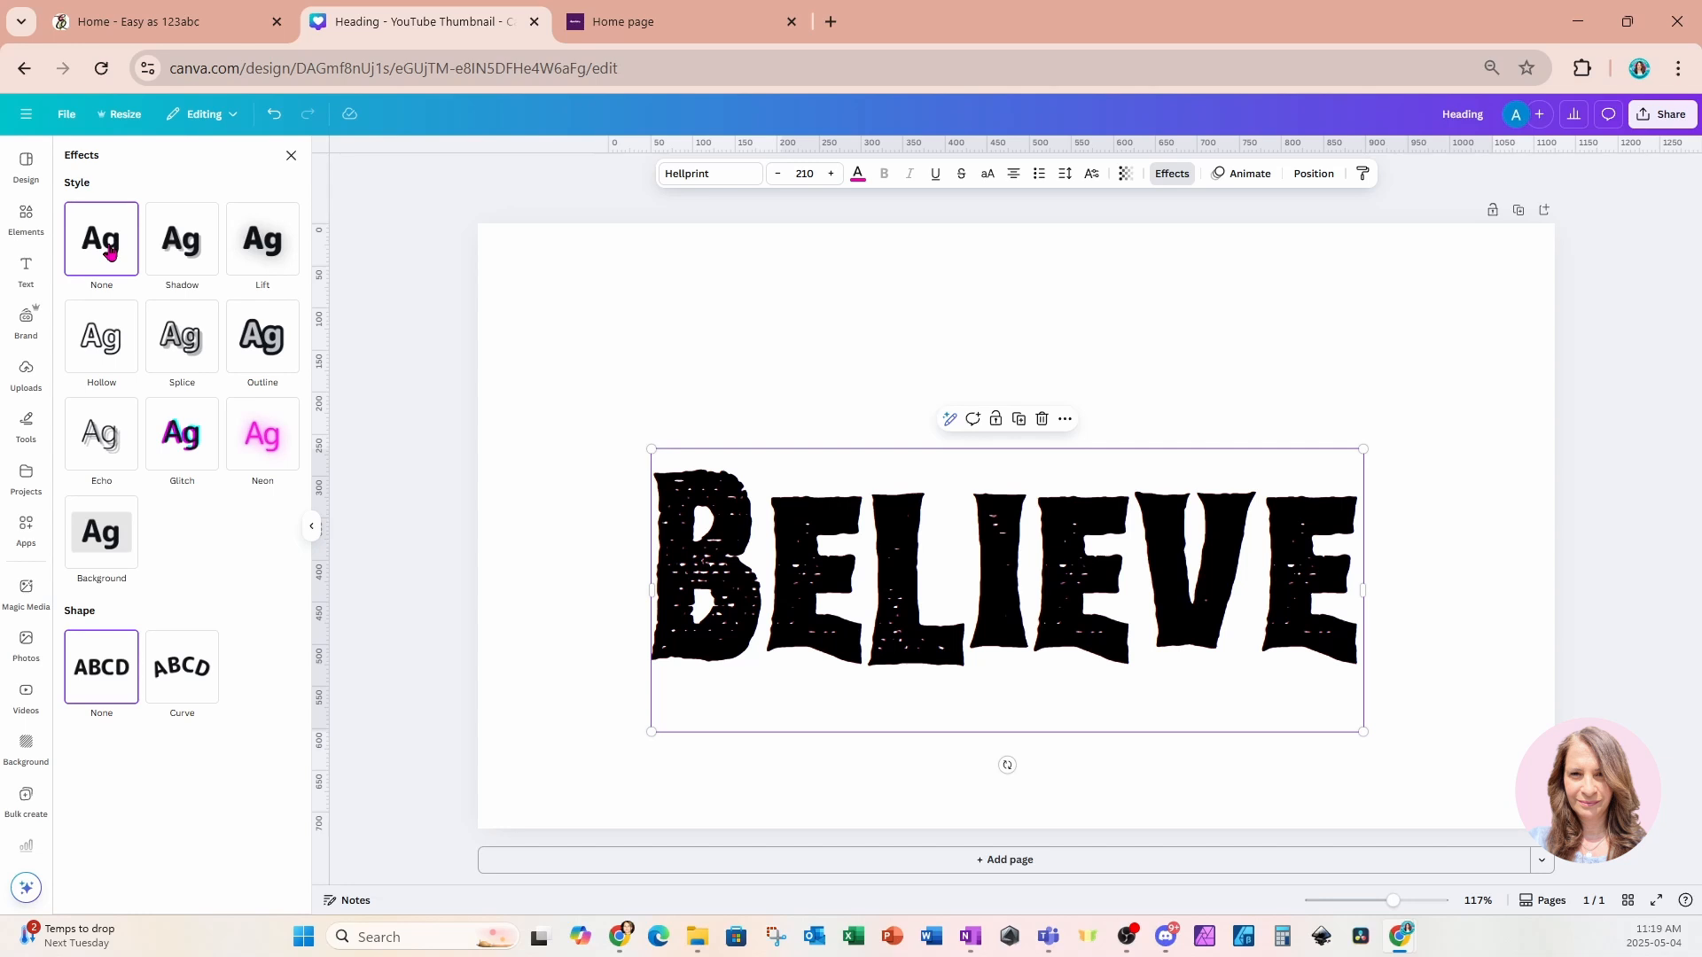
left_click(266, 352)
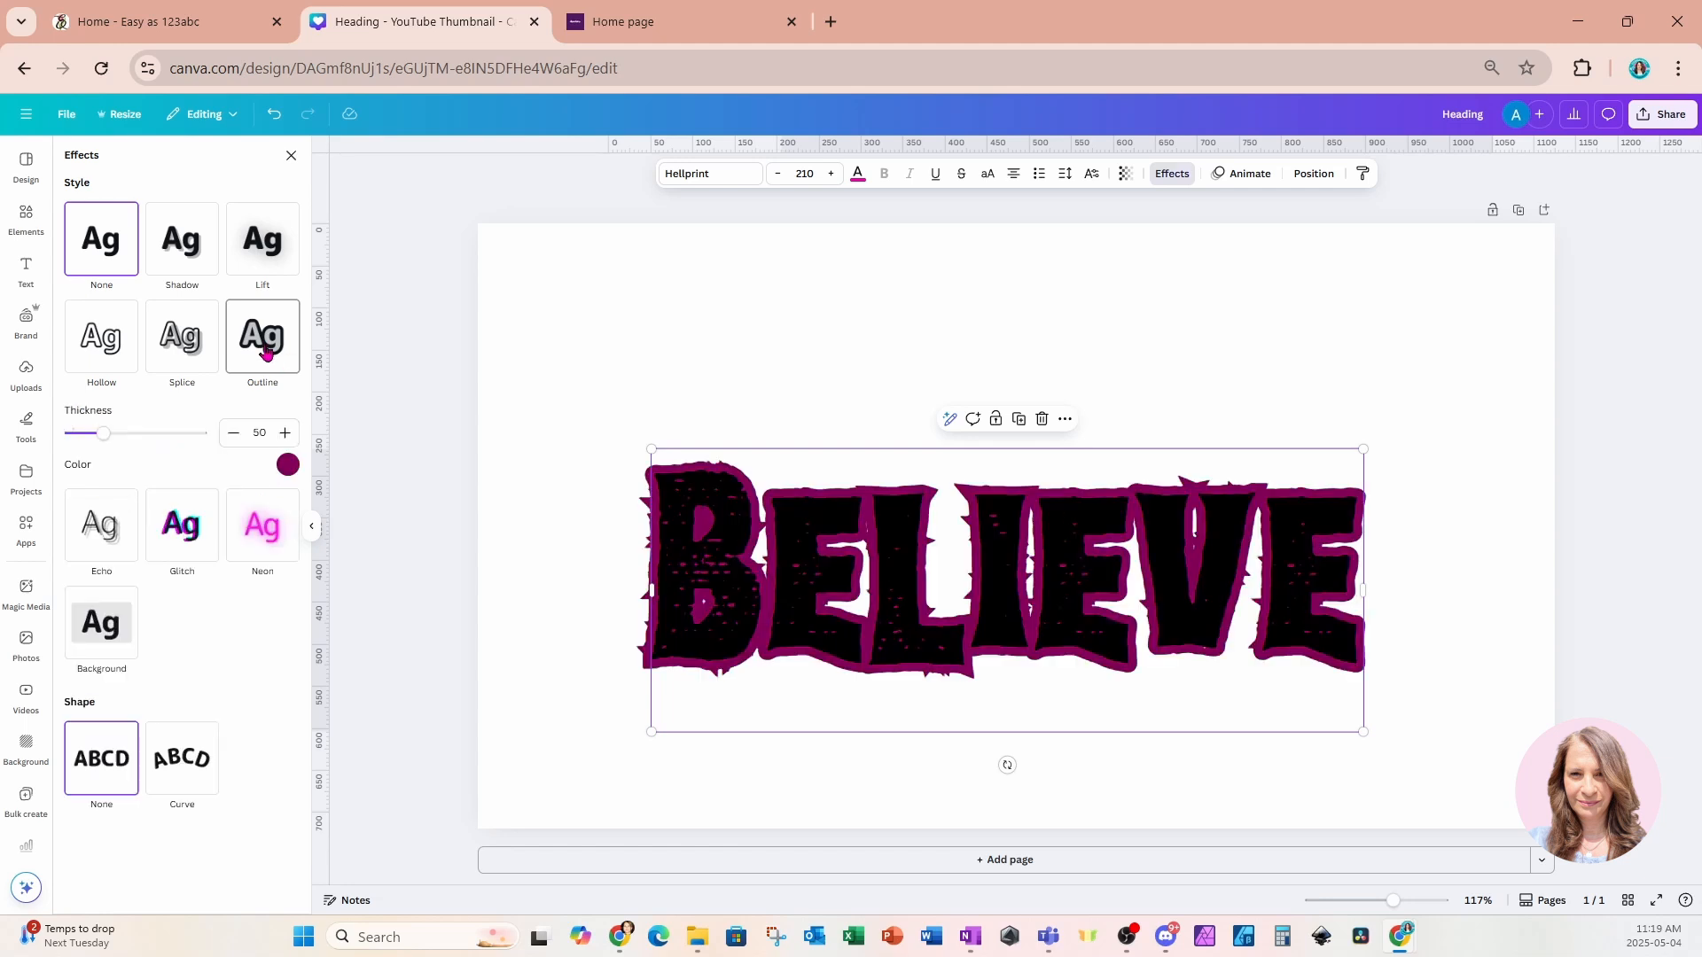
left_click(288, 465)
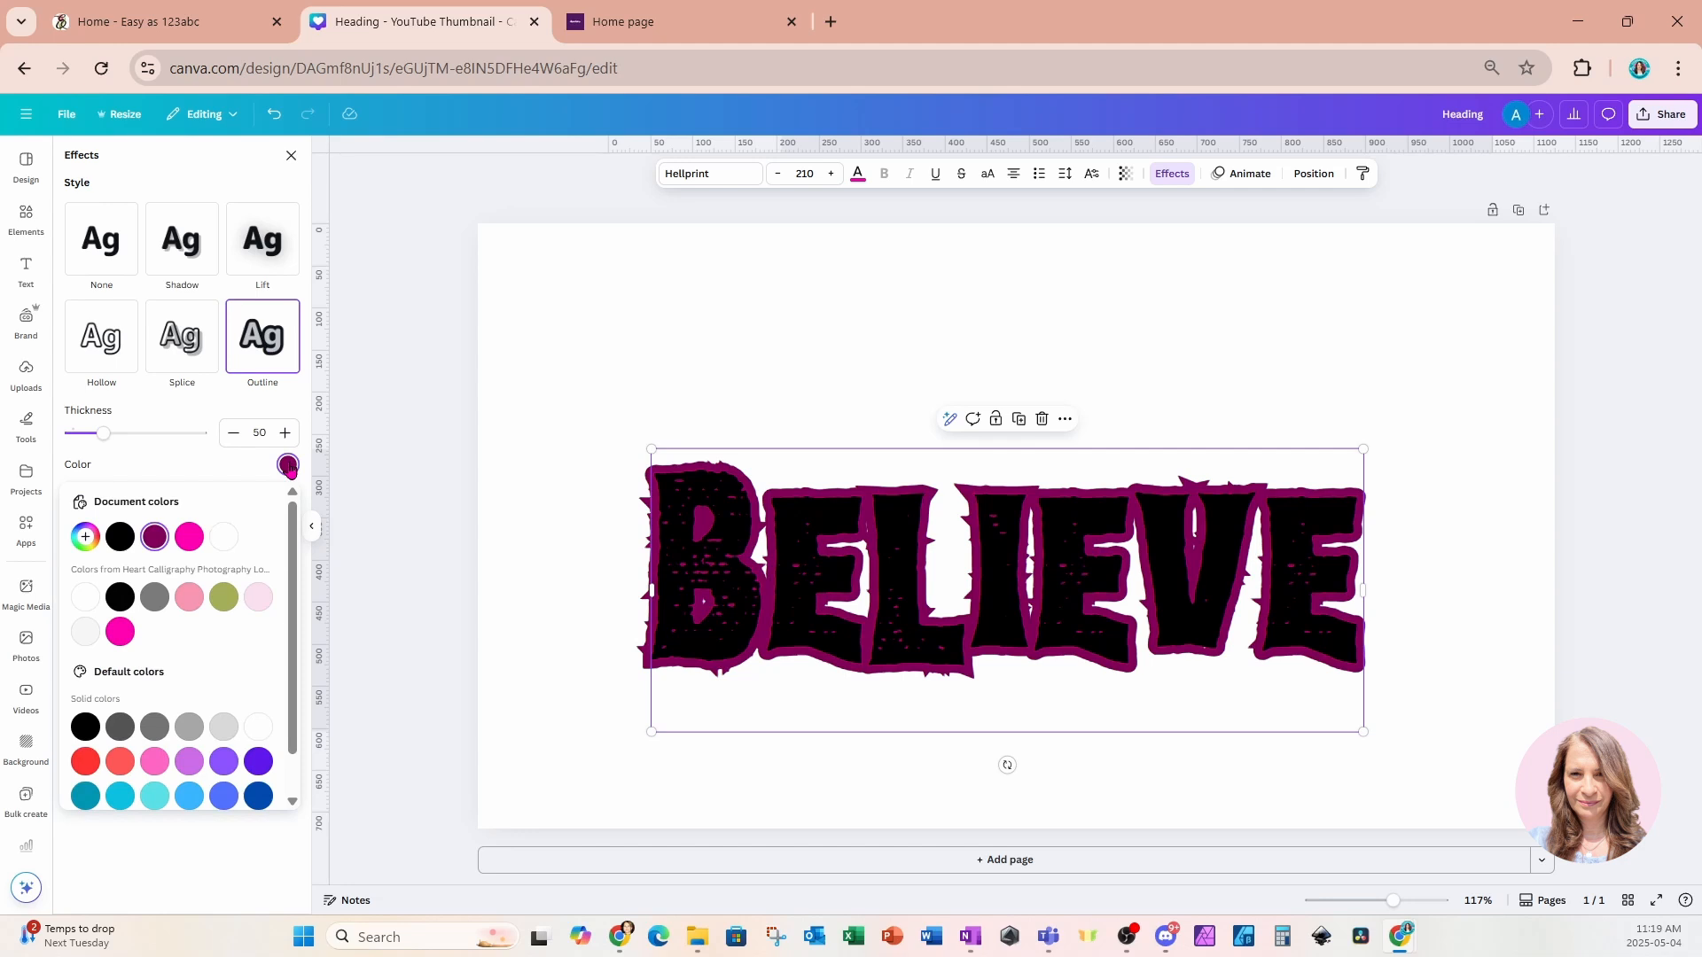
left_click(192, 539)
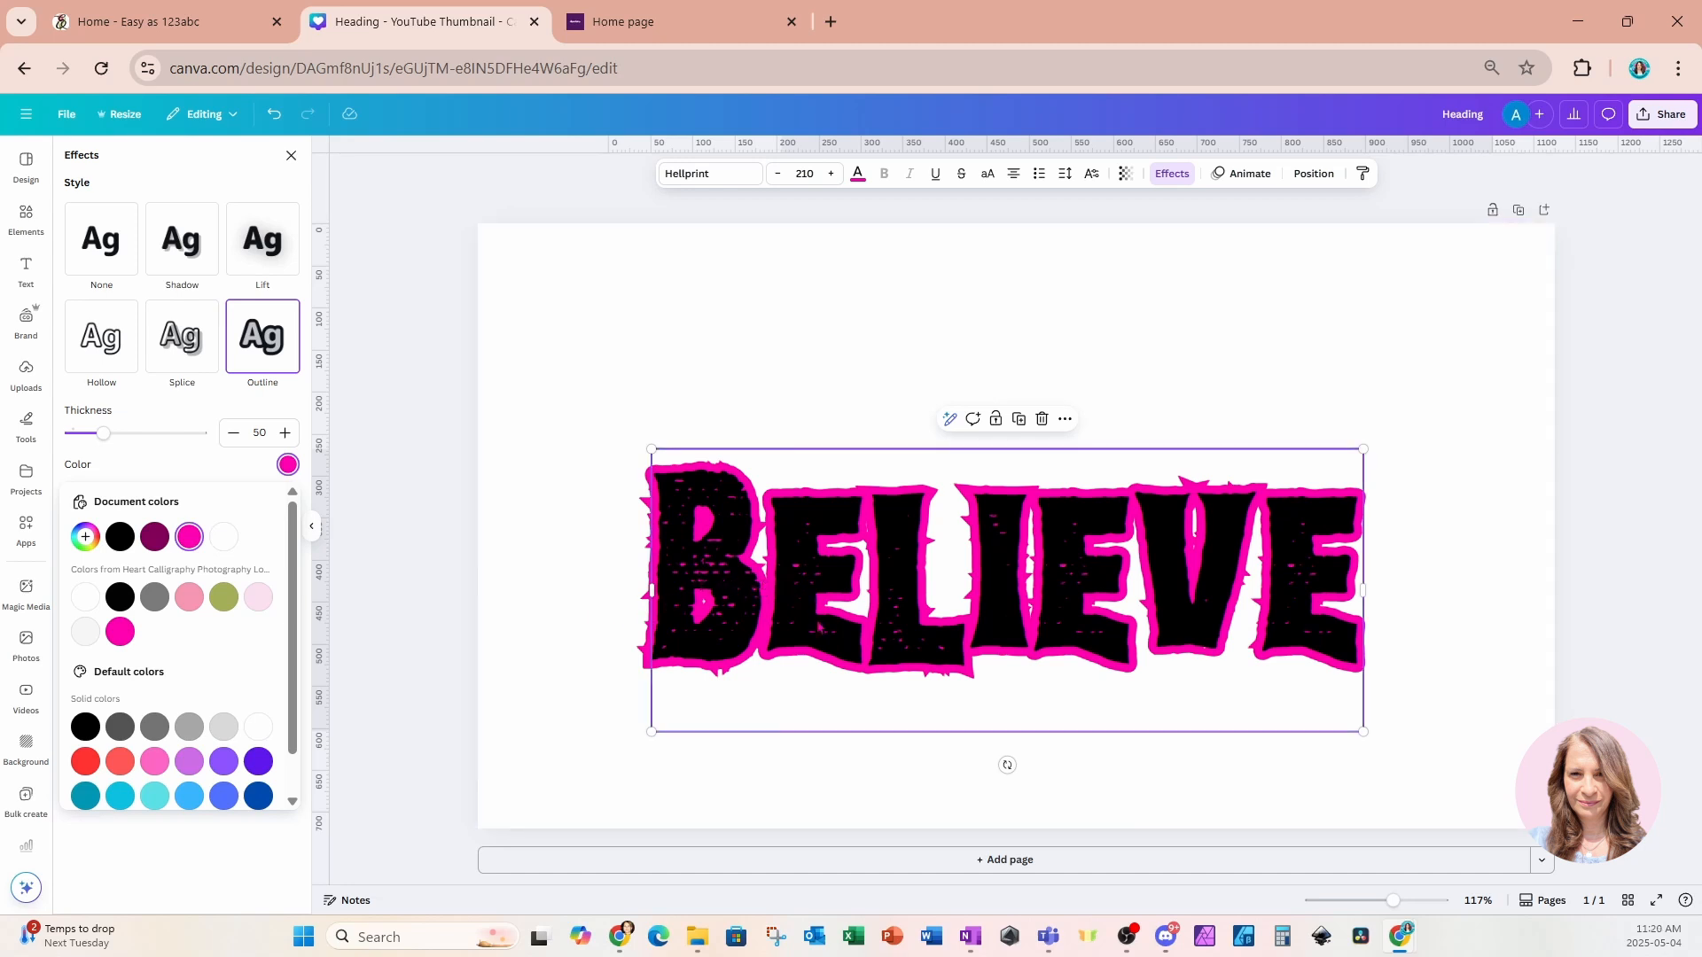
Move the black heading off the pink one to compare them, then place it back on top.
left_click_drag(817, 626, 852, 434)
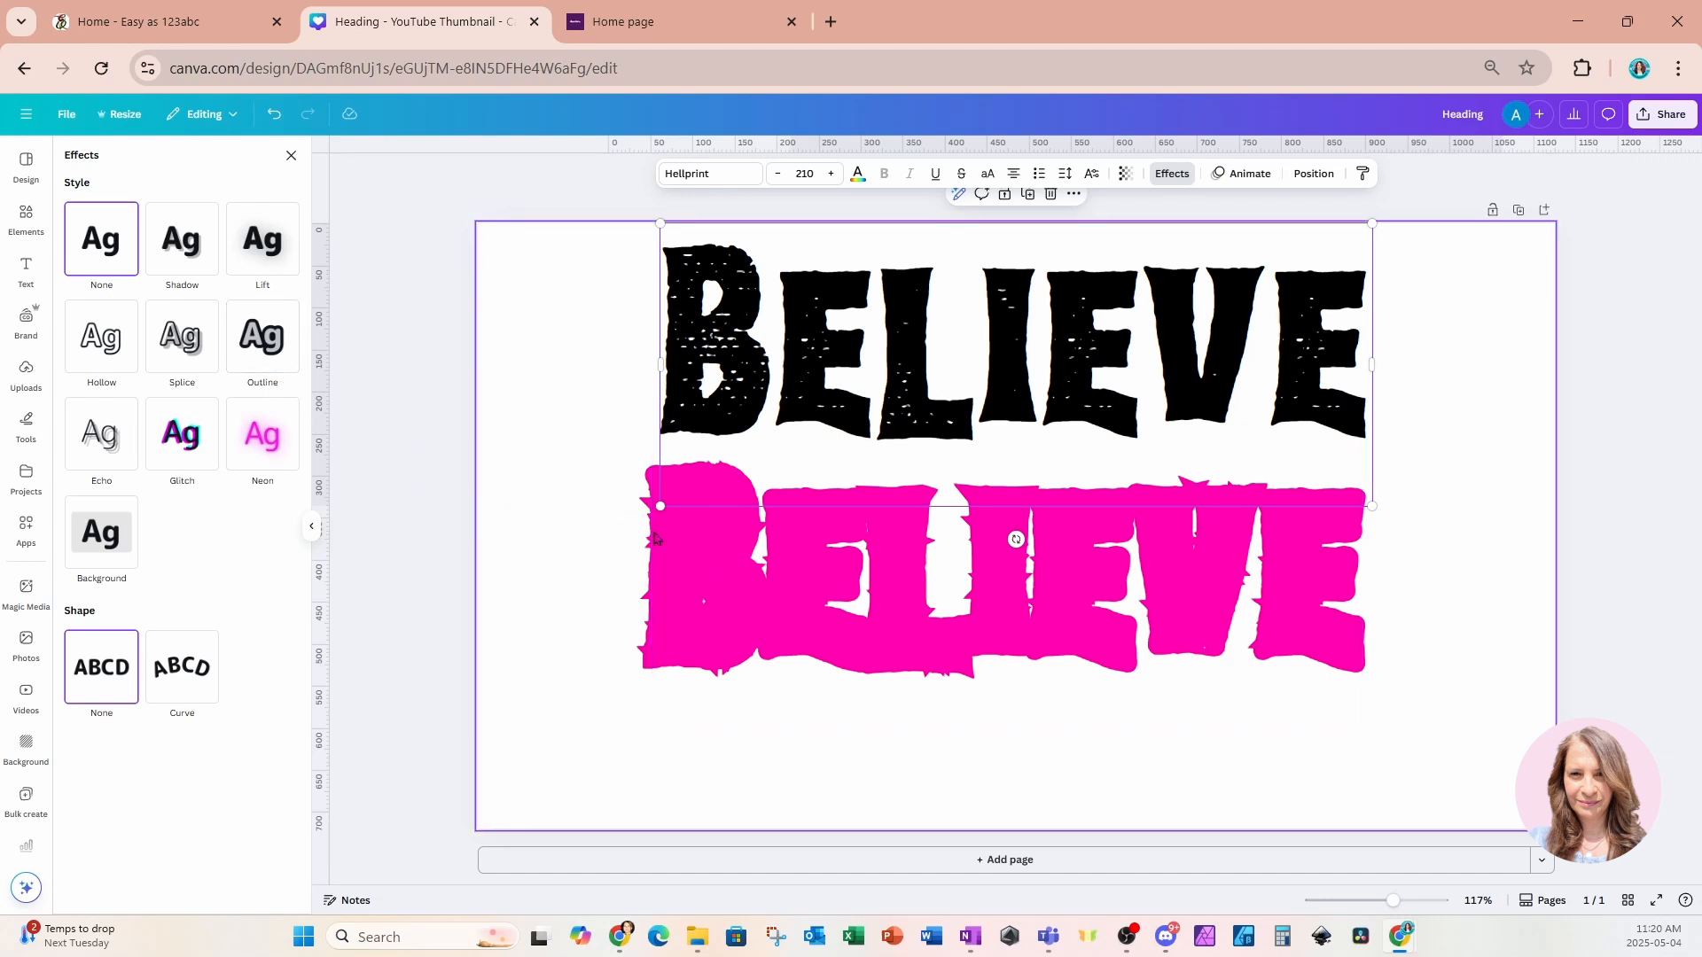
left_click(724, 582)
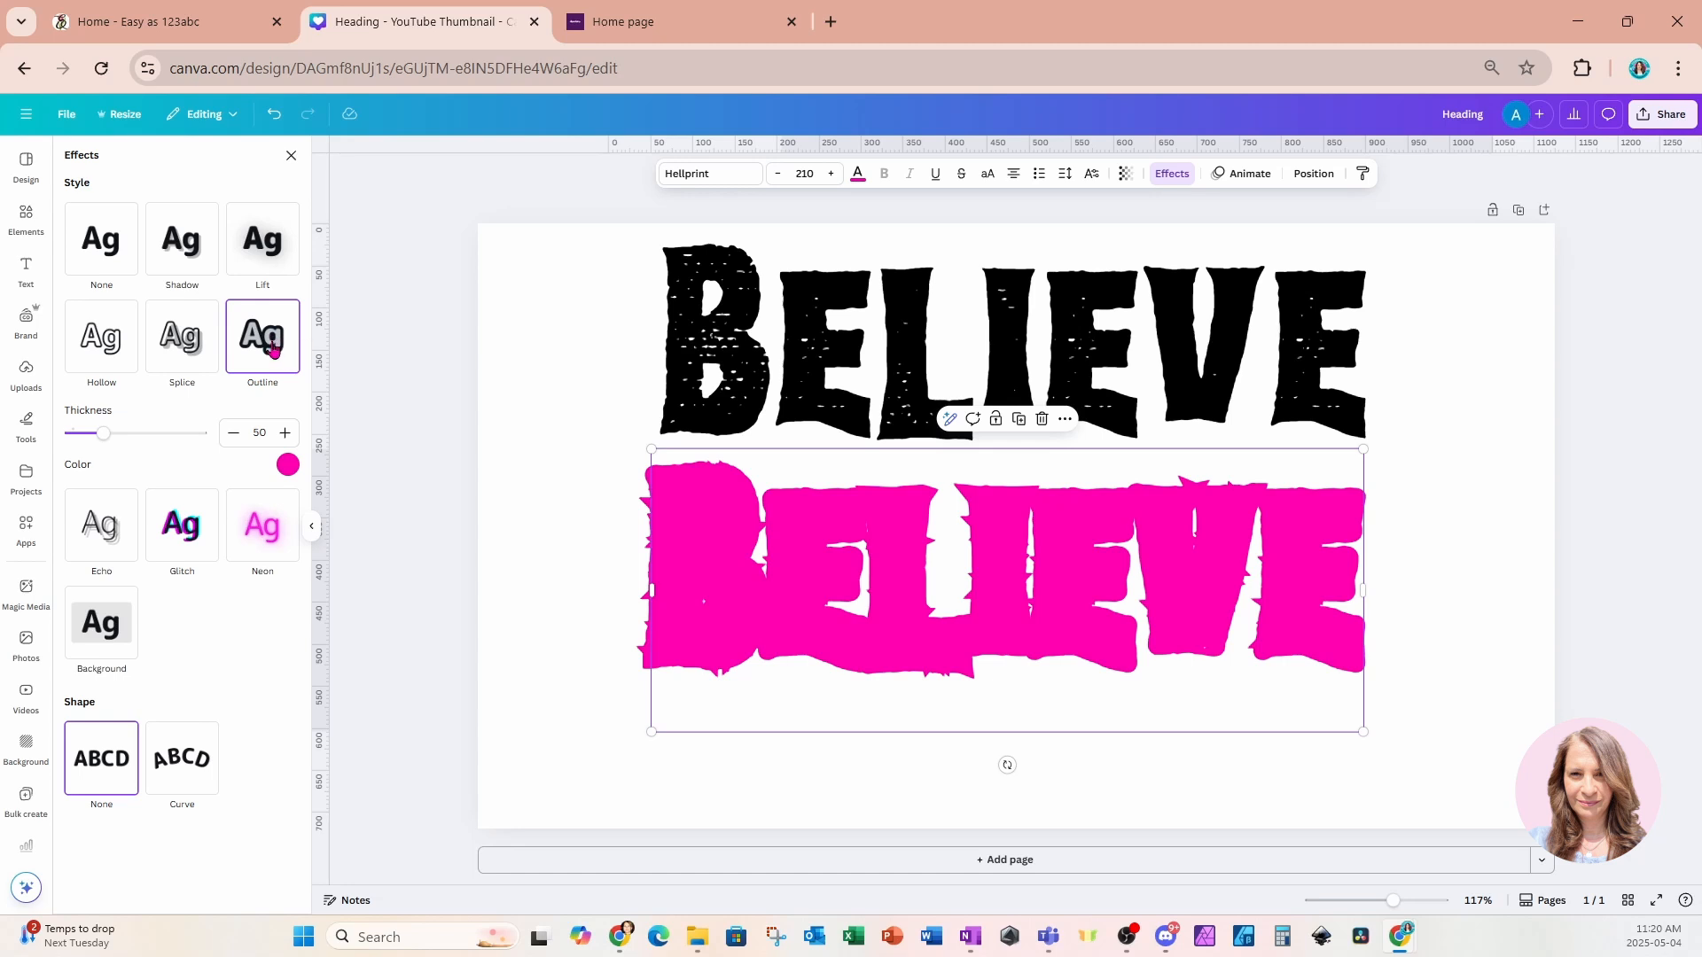
left_click(525, 306)
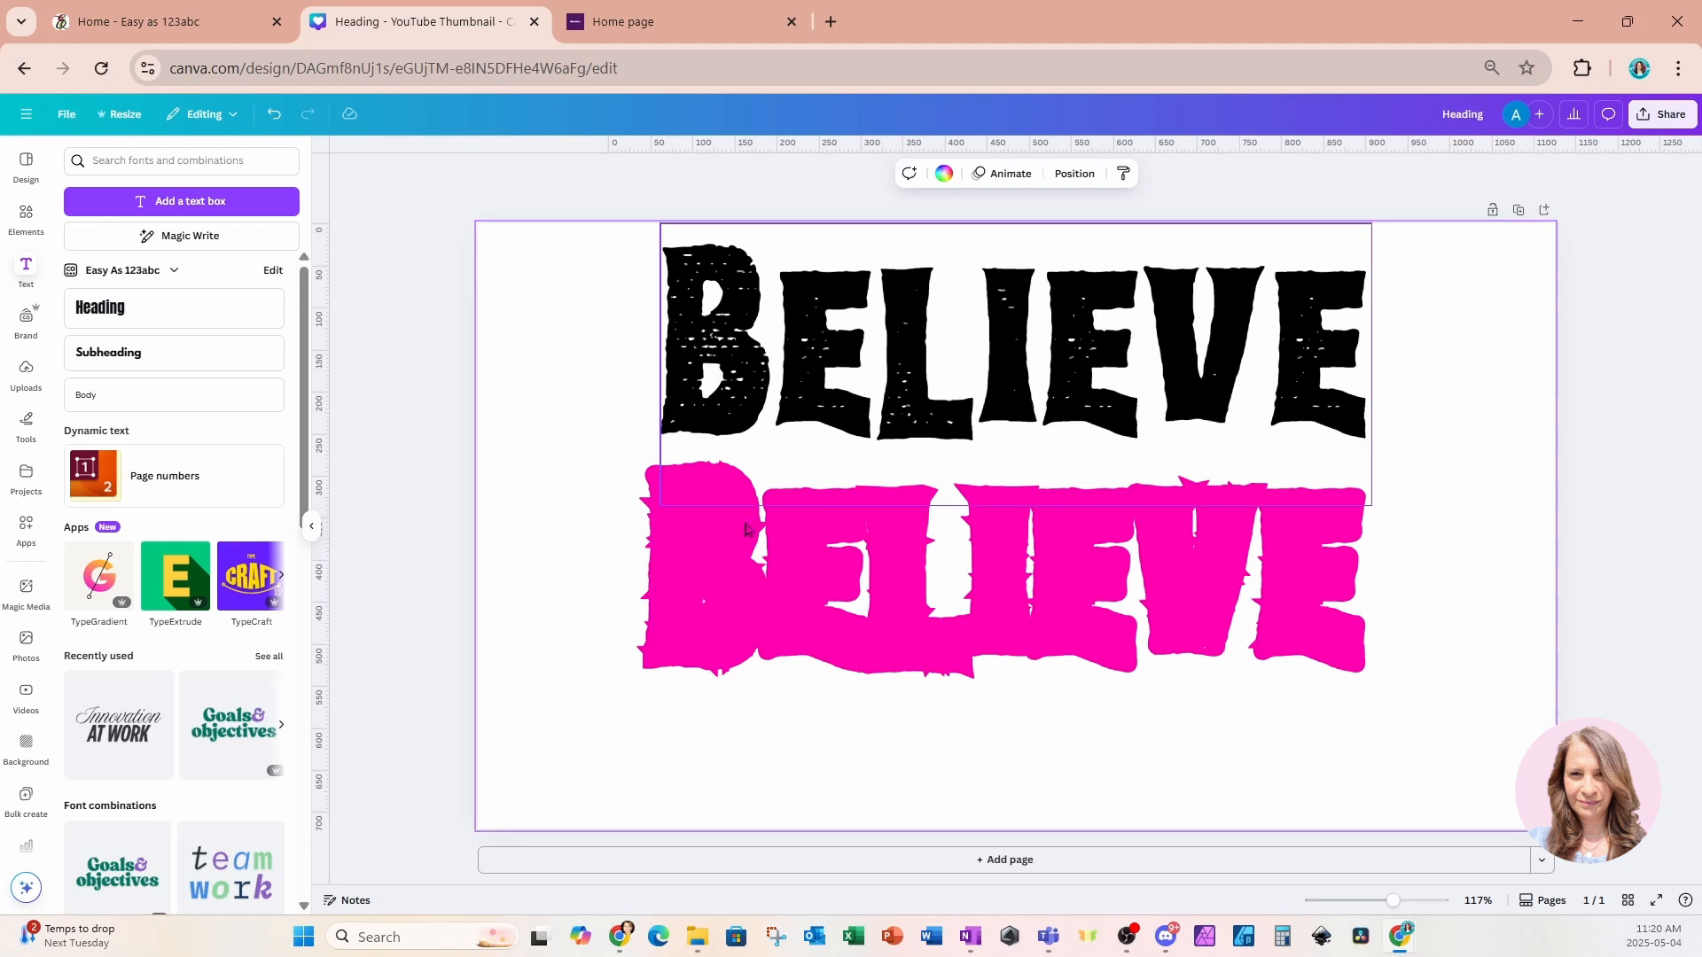
left_click(769, 572)
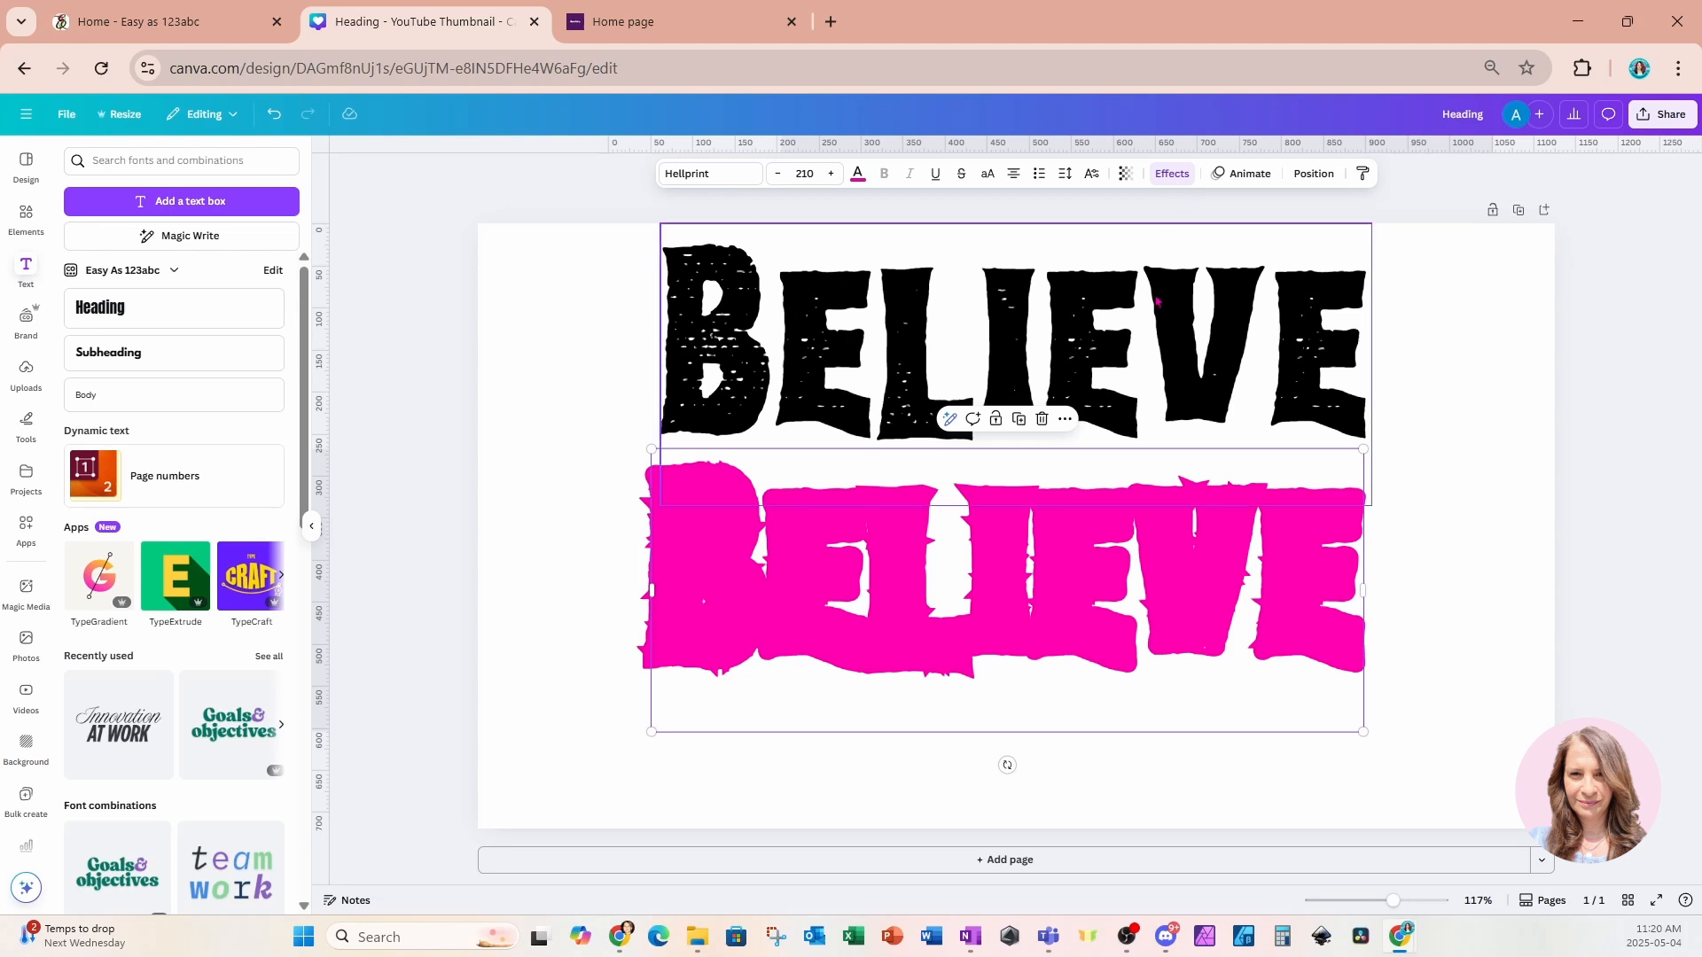
left_click(1160, 316)
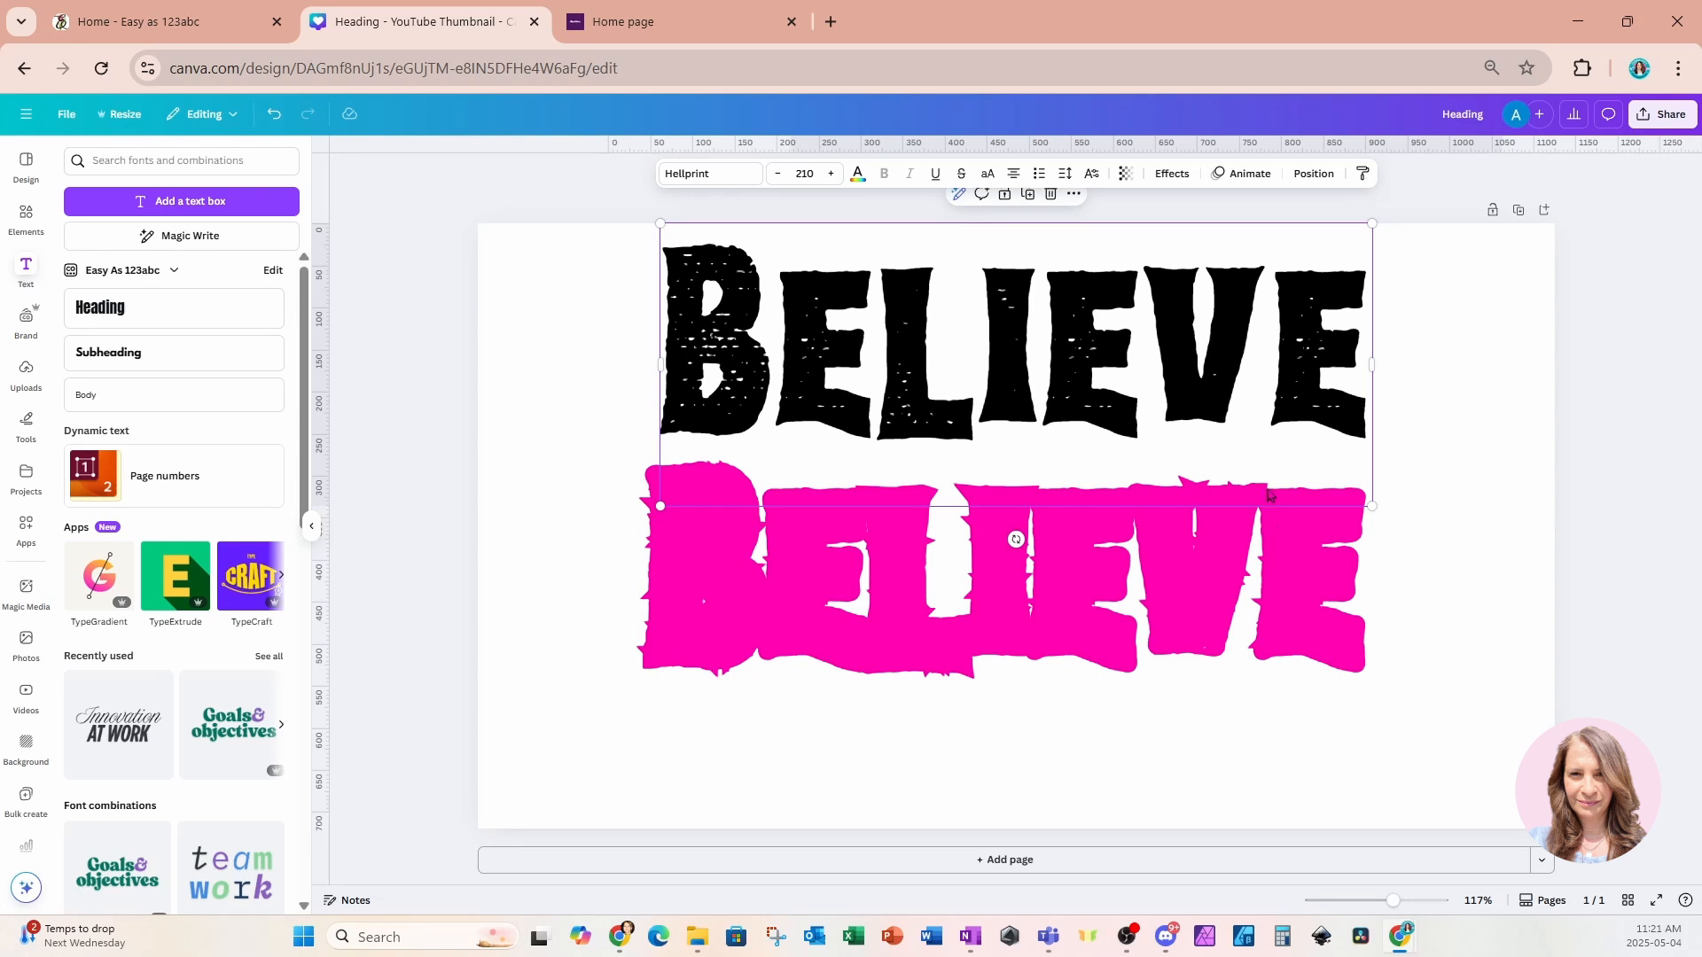
left_click_drag(1146, 309, 1138, 529)
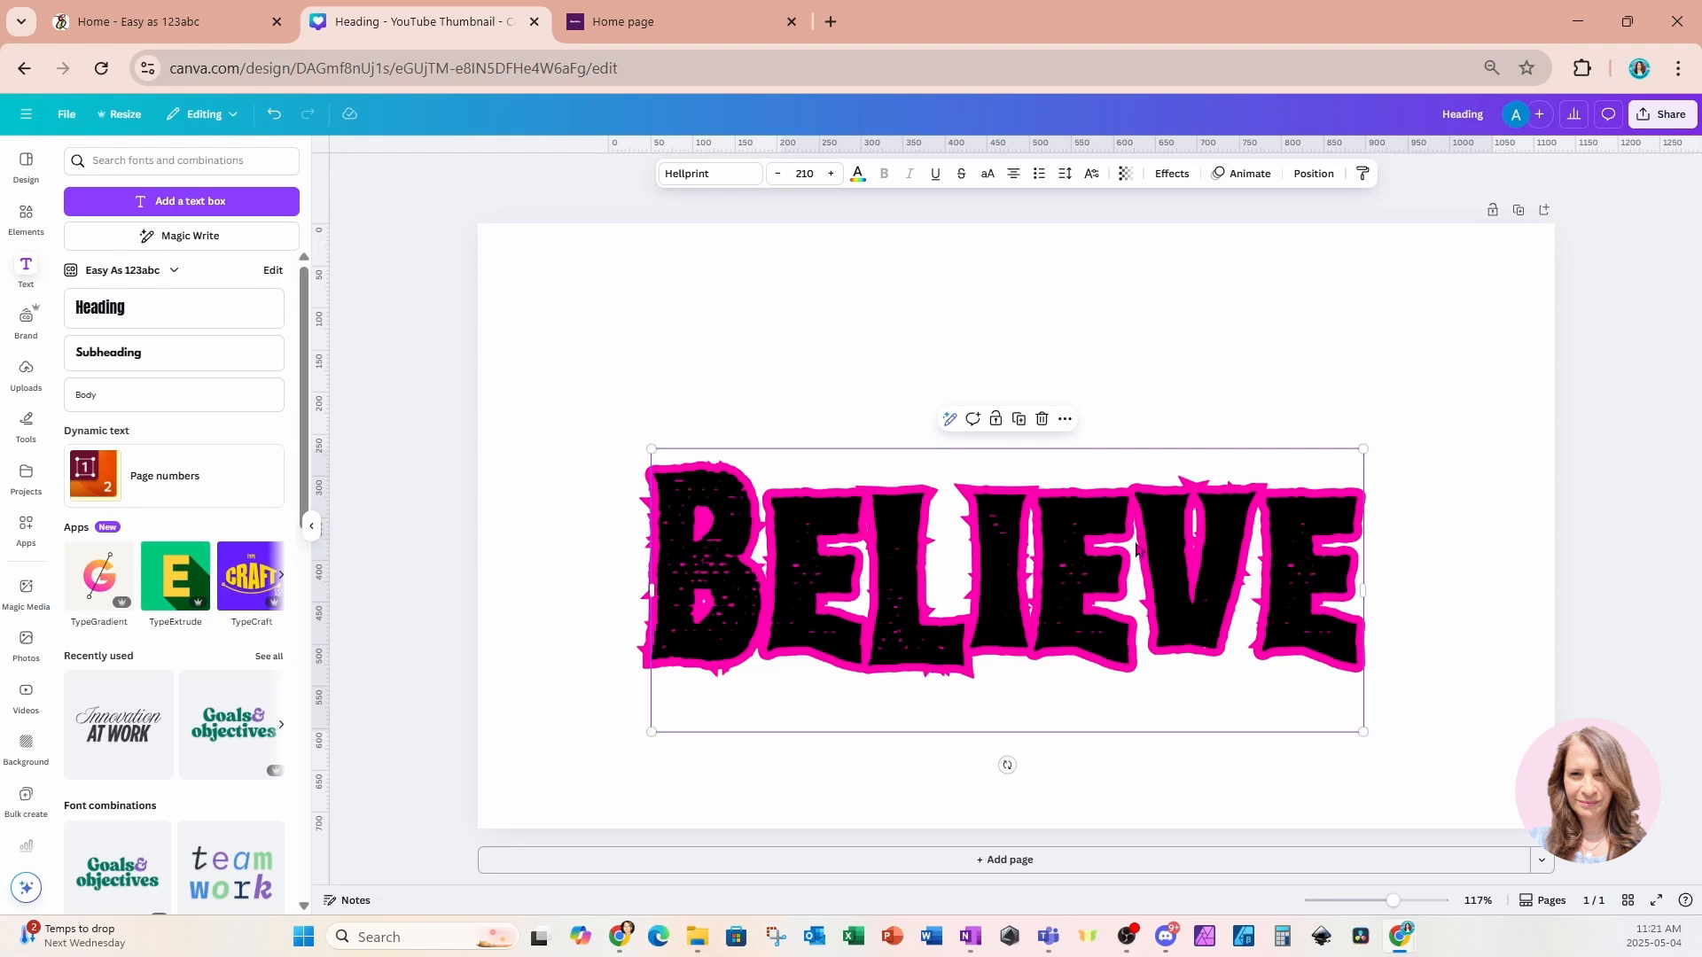
Duplicate the black heading and move the copy above the stacked headings.
double_click(1061, 592)
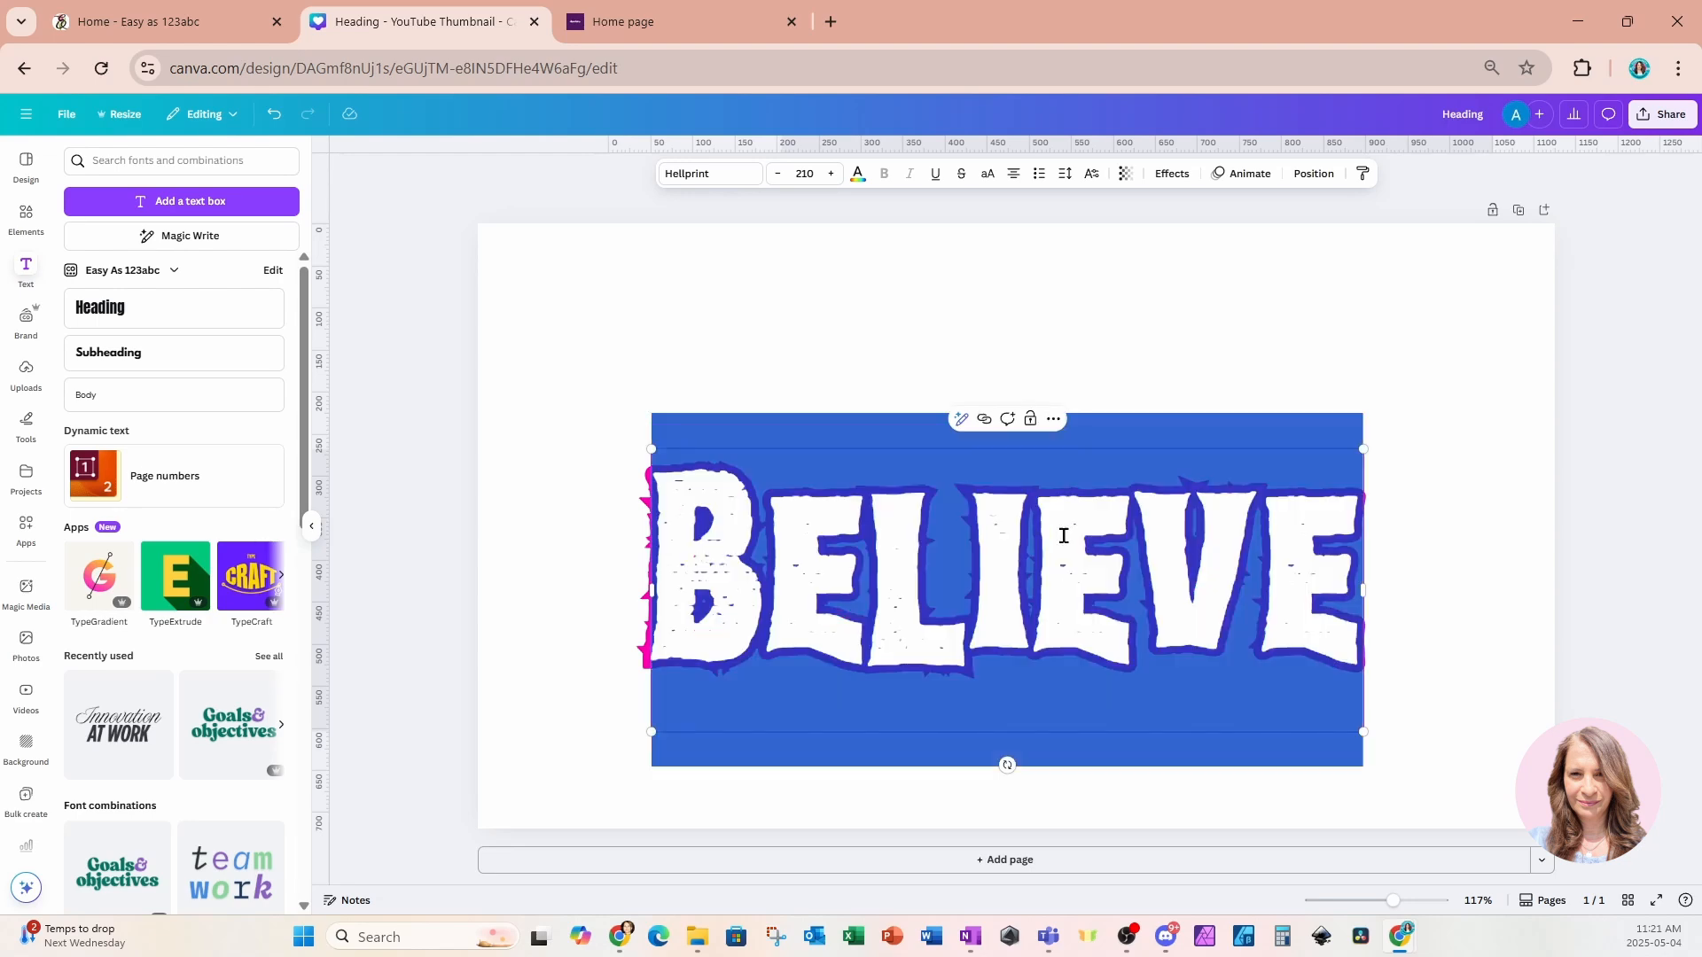
left_click(1223, 354)
left_click(1153, 590)
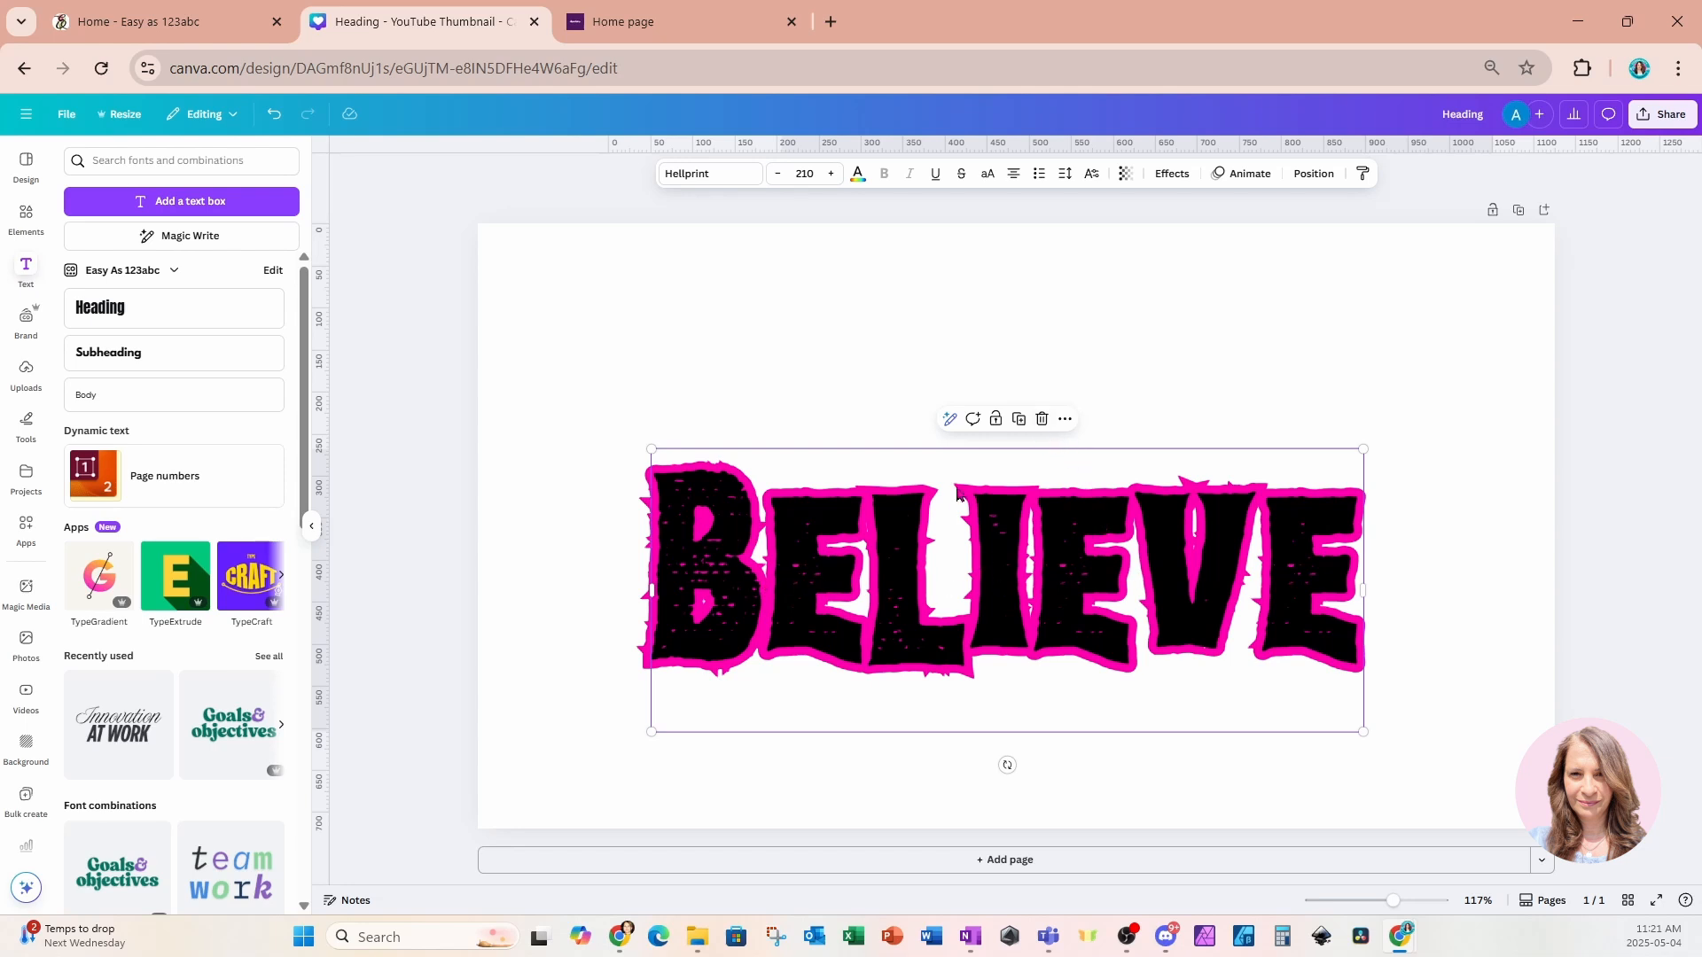
left_click(1019, 419)
left_click_drag(1025, 581, 1019, 373)
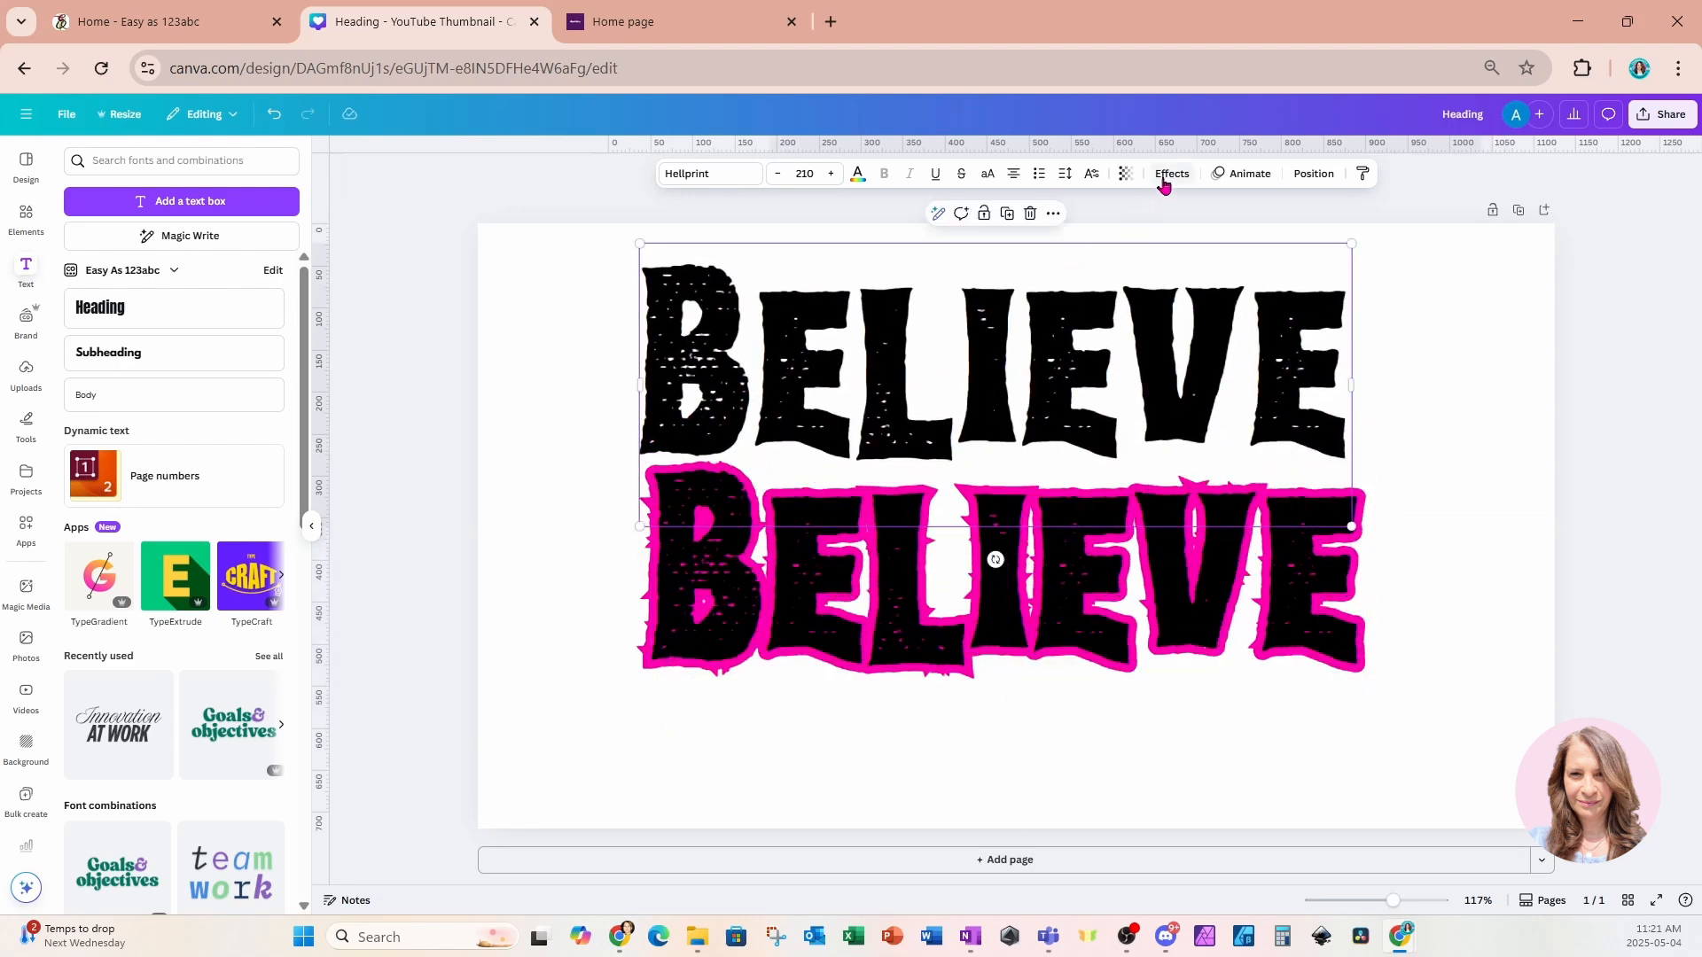
Apply a Shadow effect to the copied heading and nudge it slightly up and right.
left_click(1168, 177)
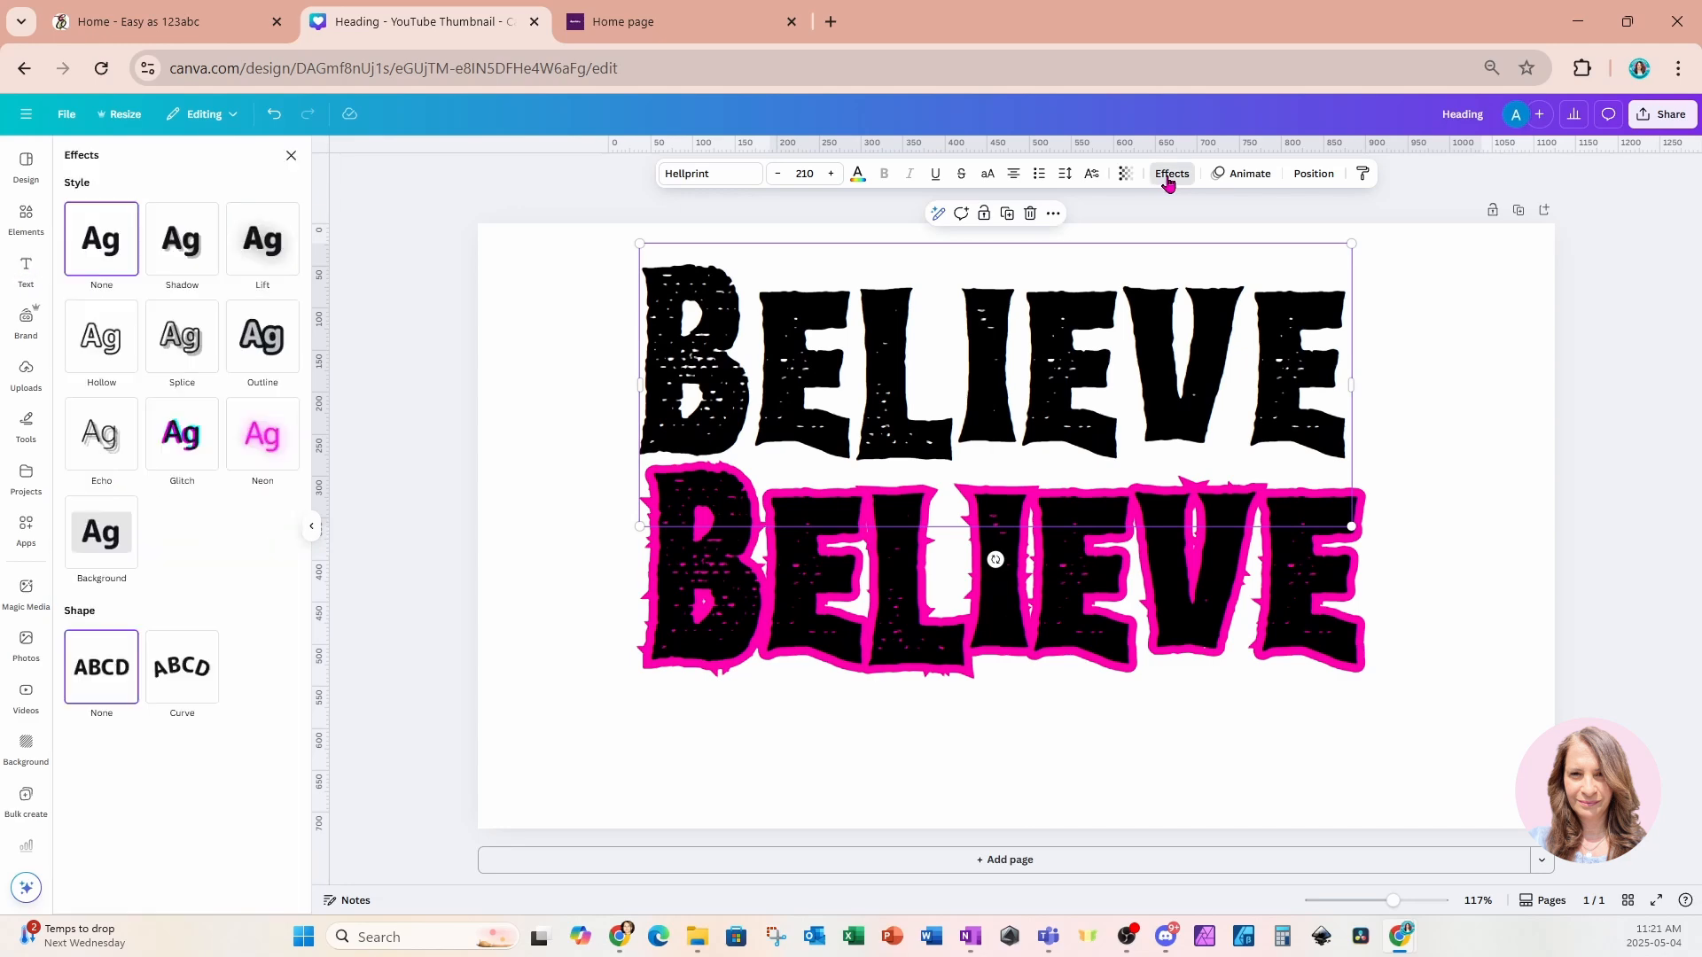
left_click(192, 257)
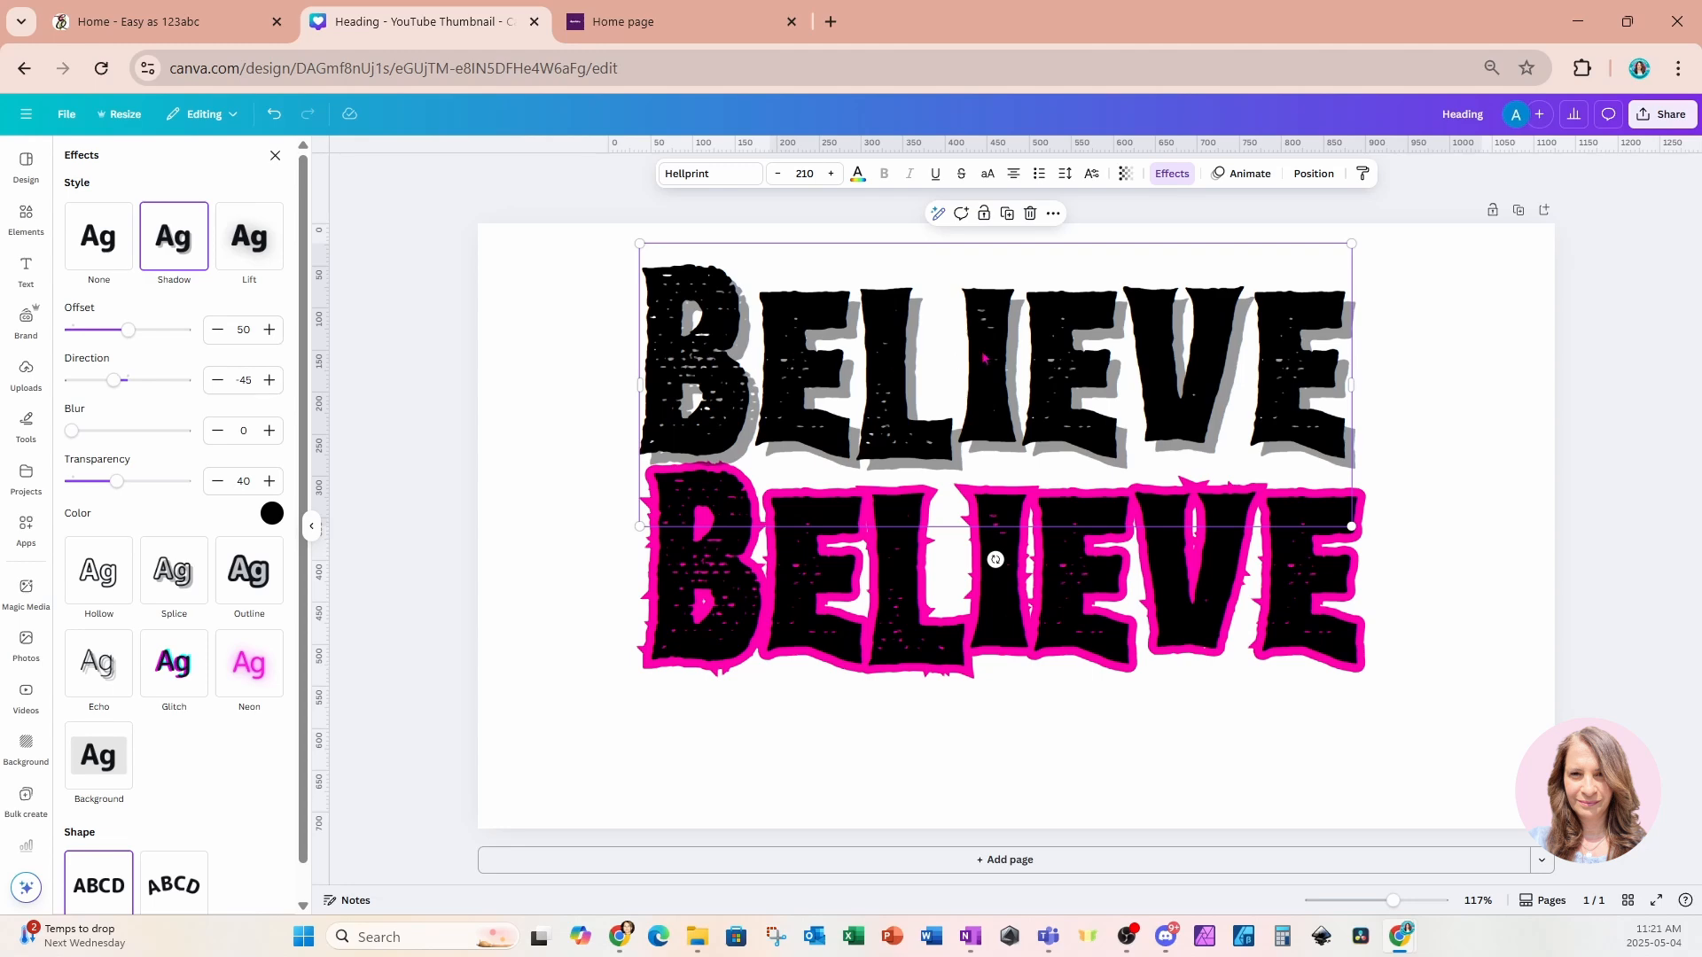
left_click_drag(983, 357, 1021, 317)
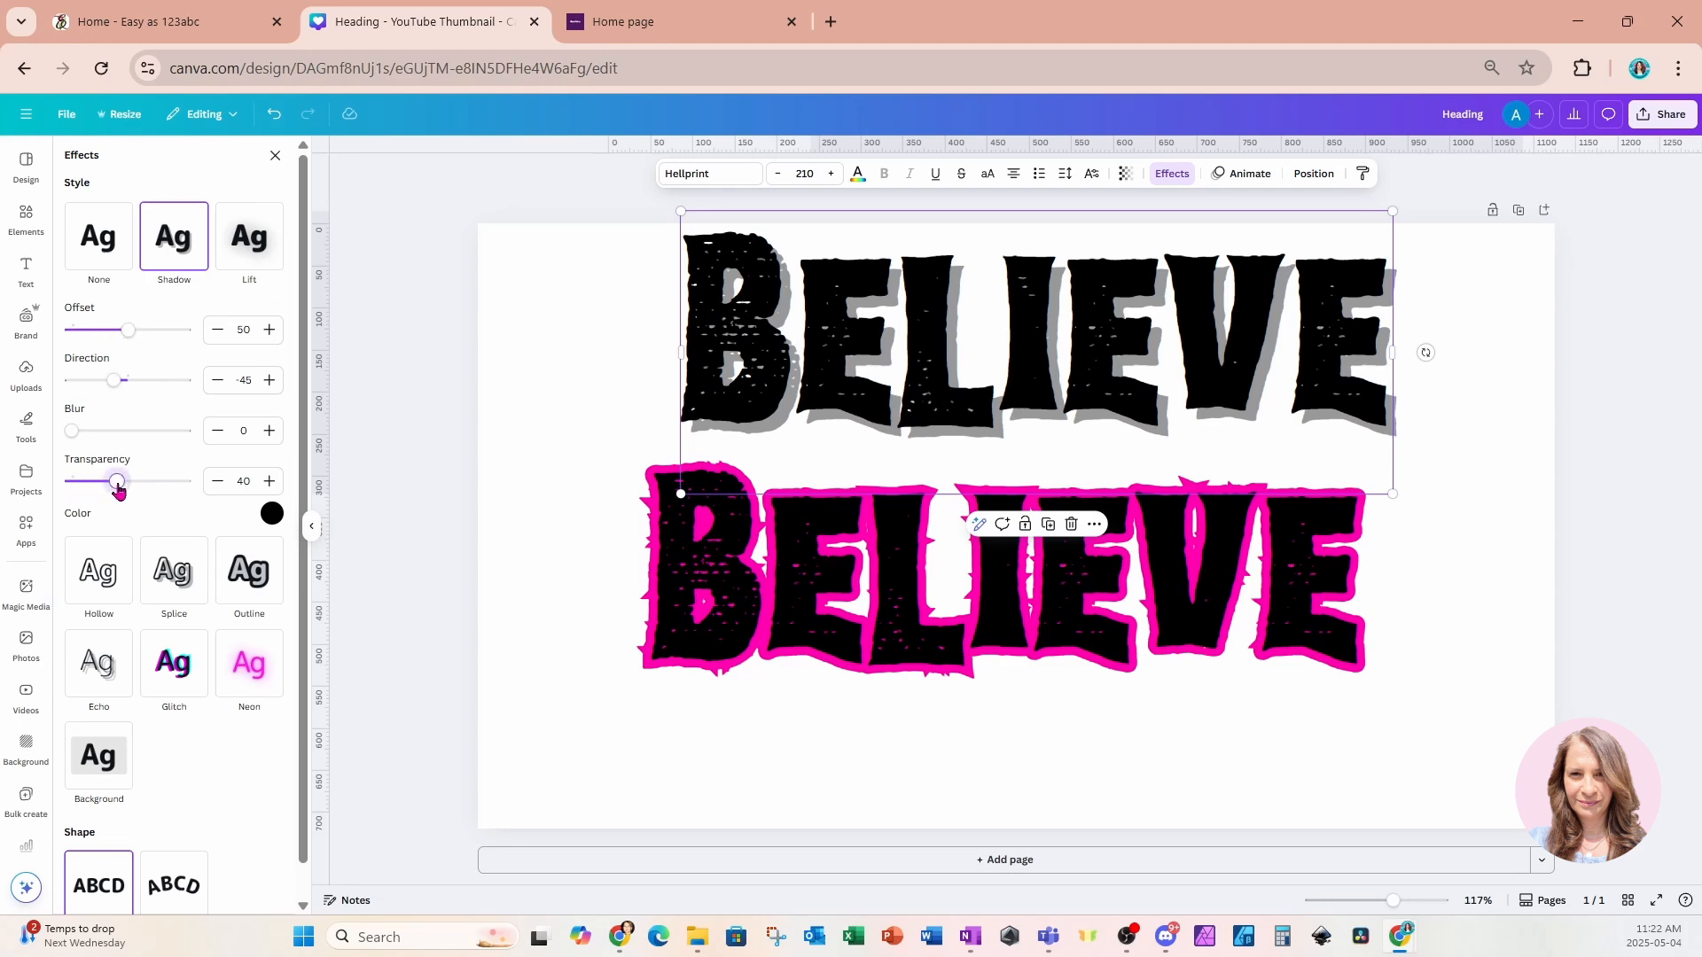
Set the shadow transparency to 72 and preview purple and blue shadow colours before returning to black.
left_click_drag(118, 491, 155, 490)
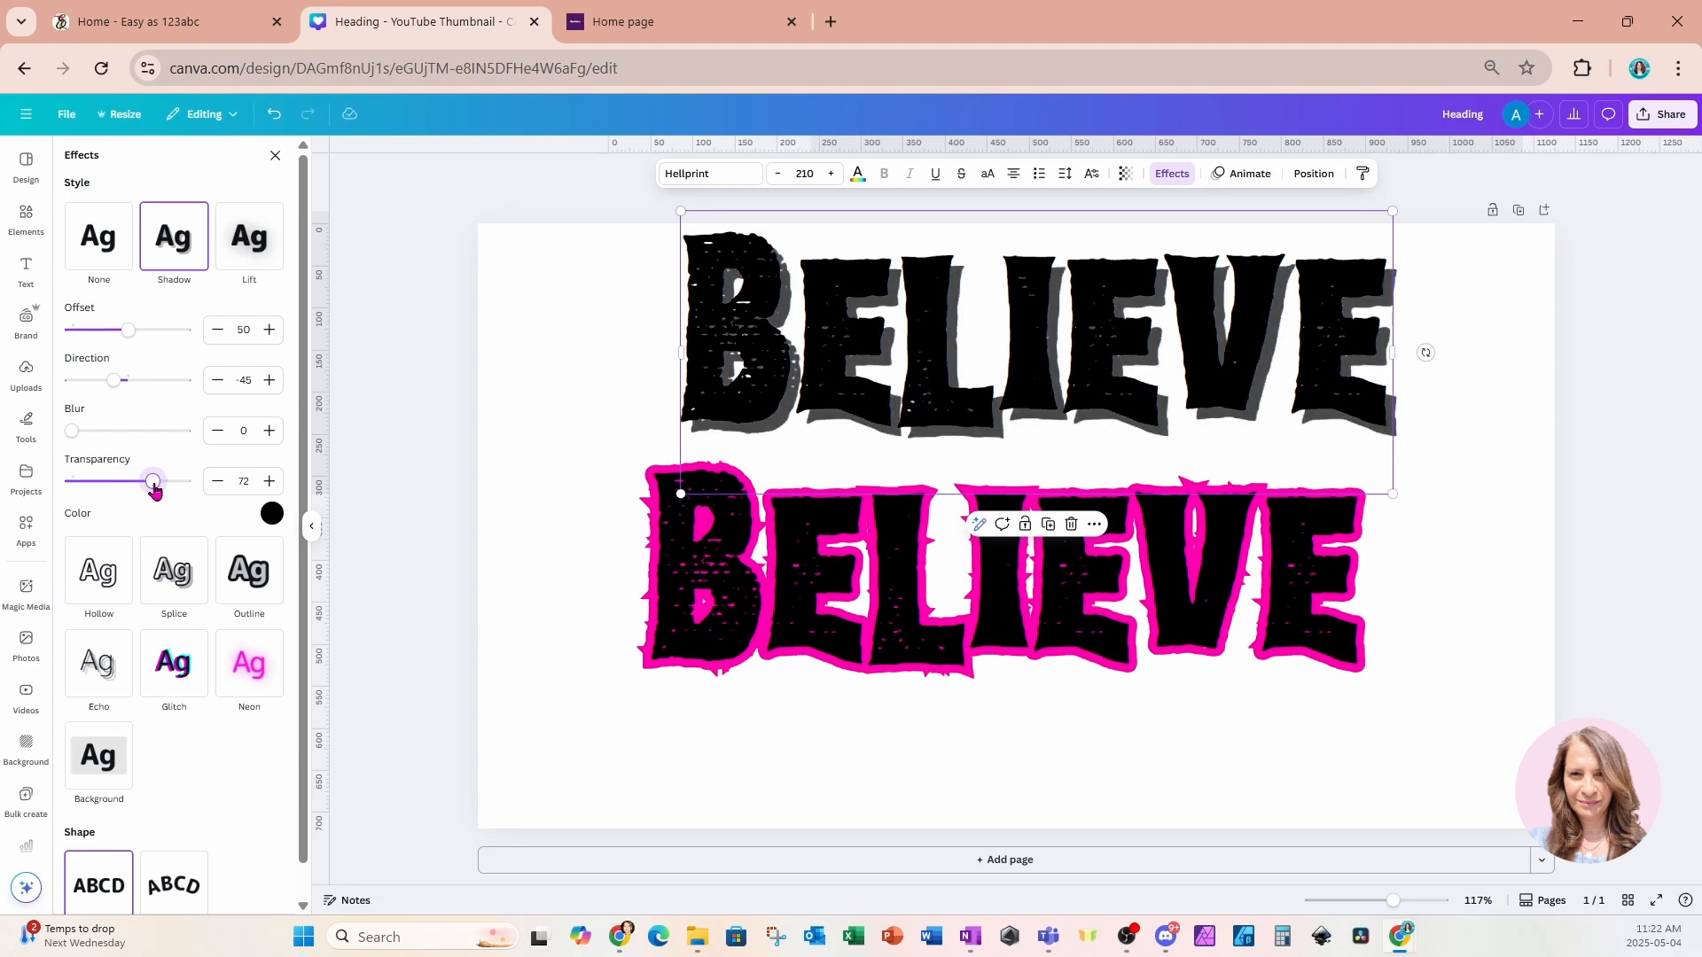
left_click(277, 518)
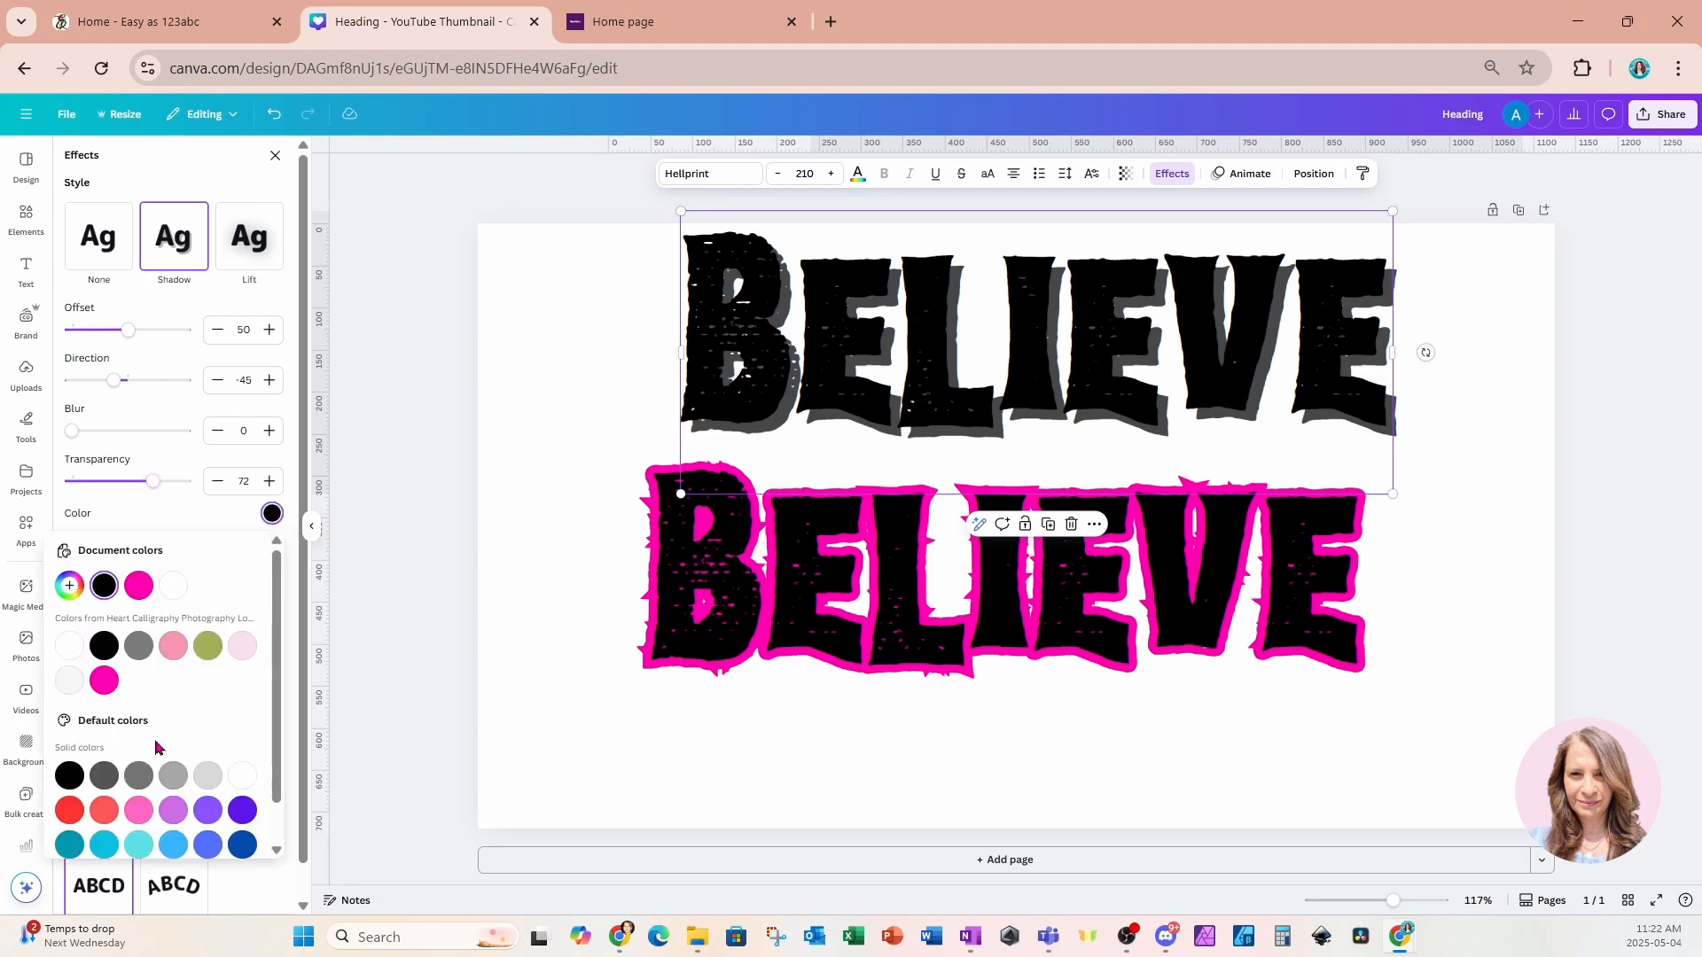
scroll(158, 747, "down", 1)
left_click(242, 766)
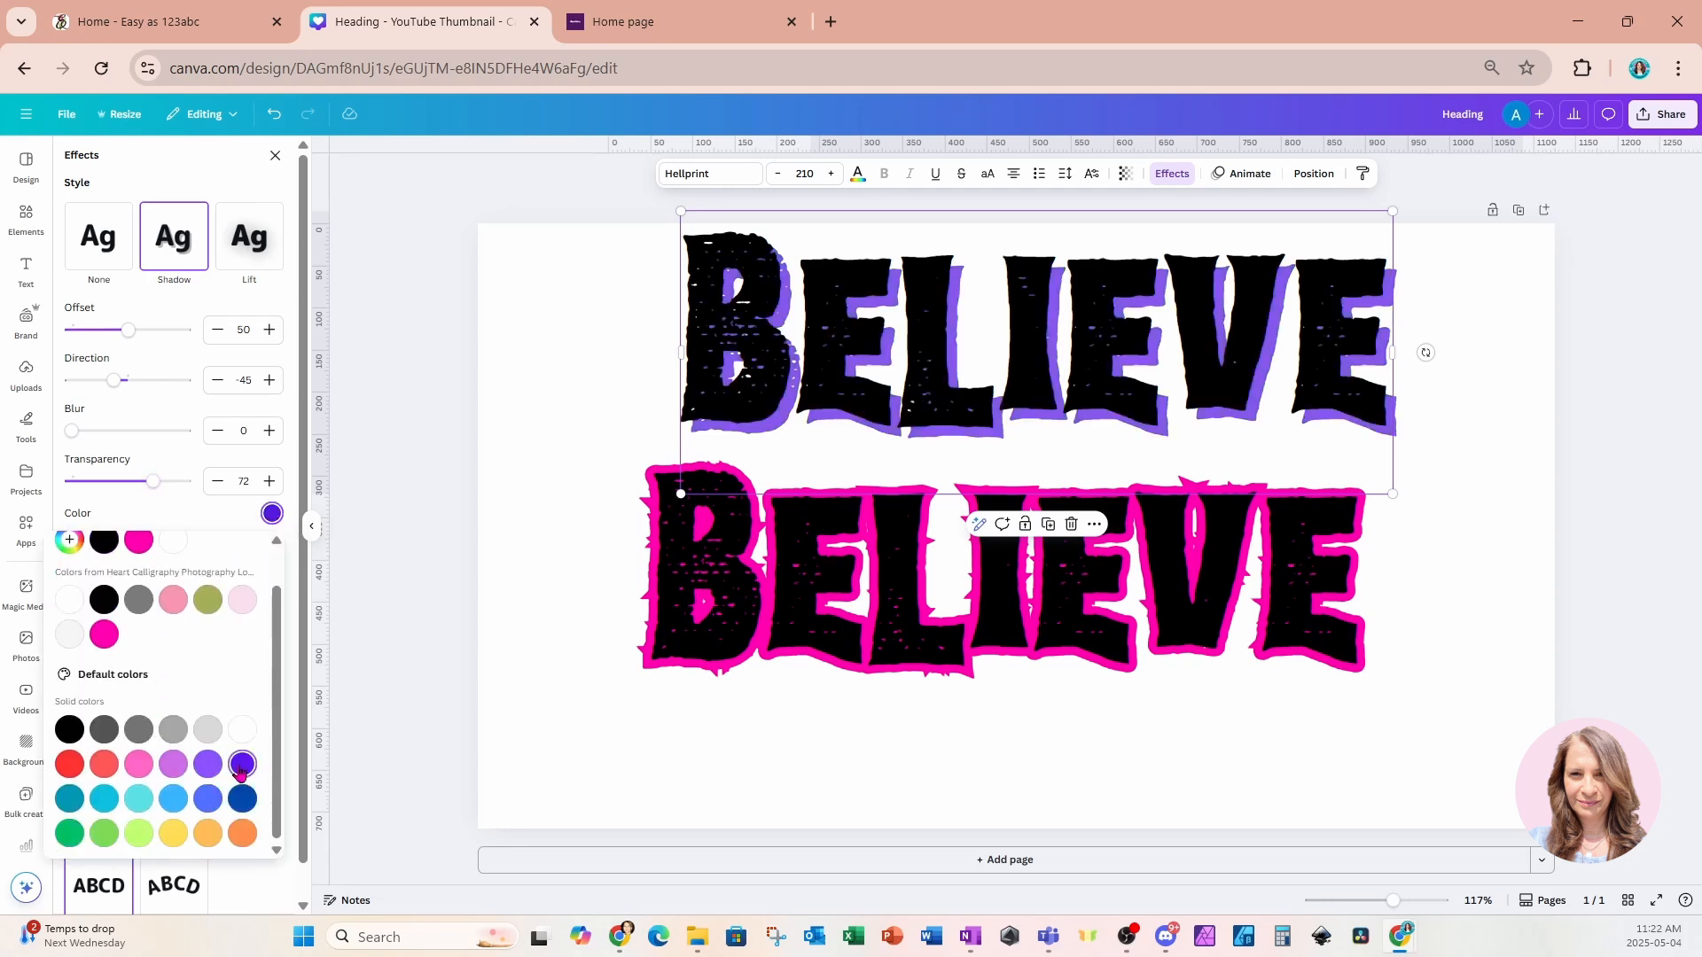
left_click(175, 801)
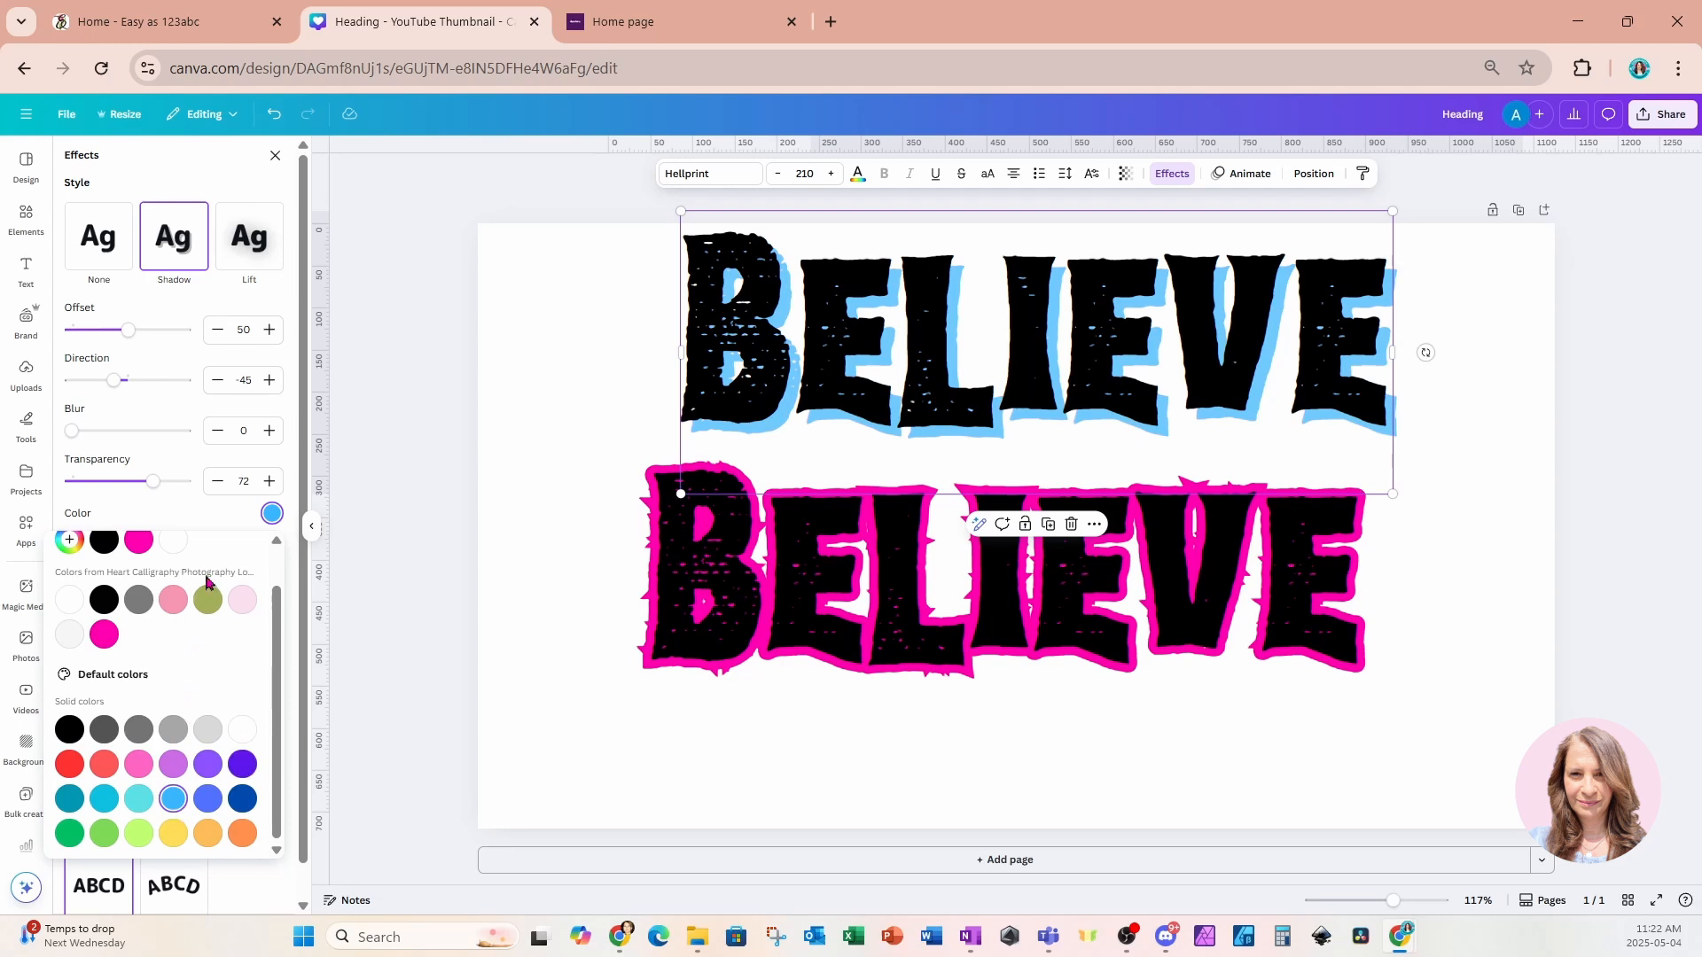
left_click(71, 733)
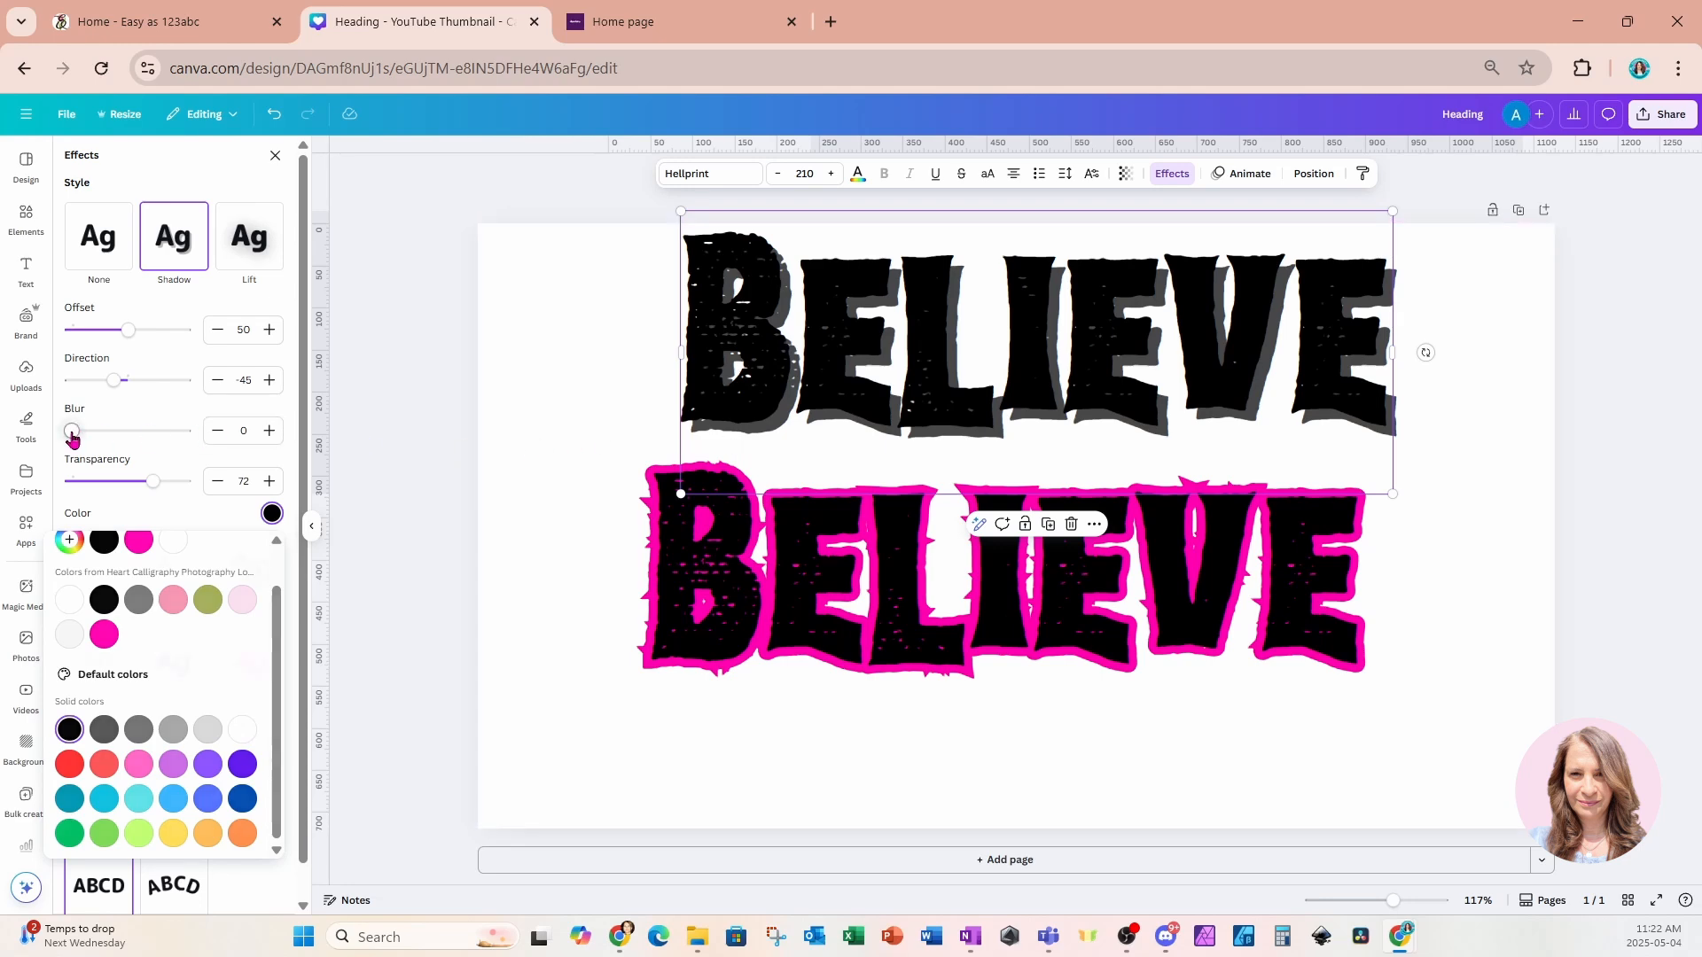
Adjust the shadow to blur 35, direction -51 and offset 44.
left_click_drag(72, 439, 96, 440)
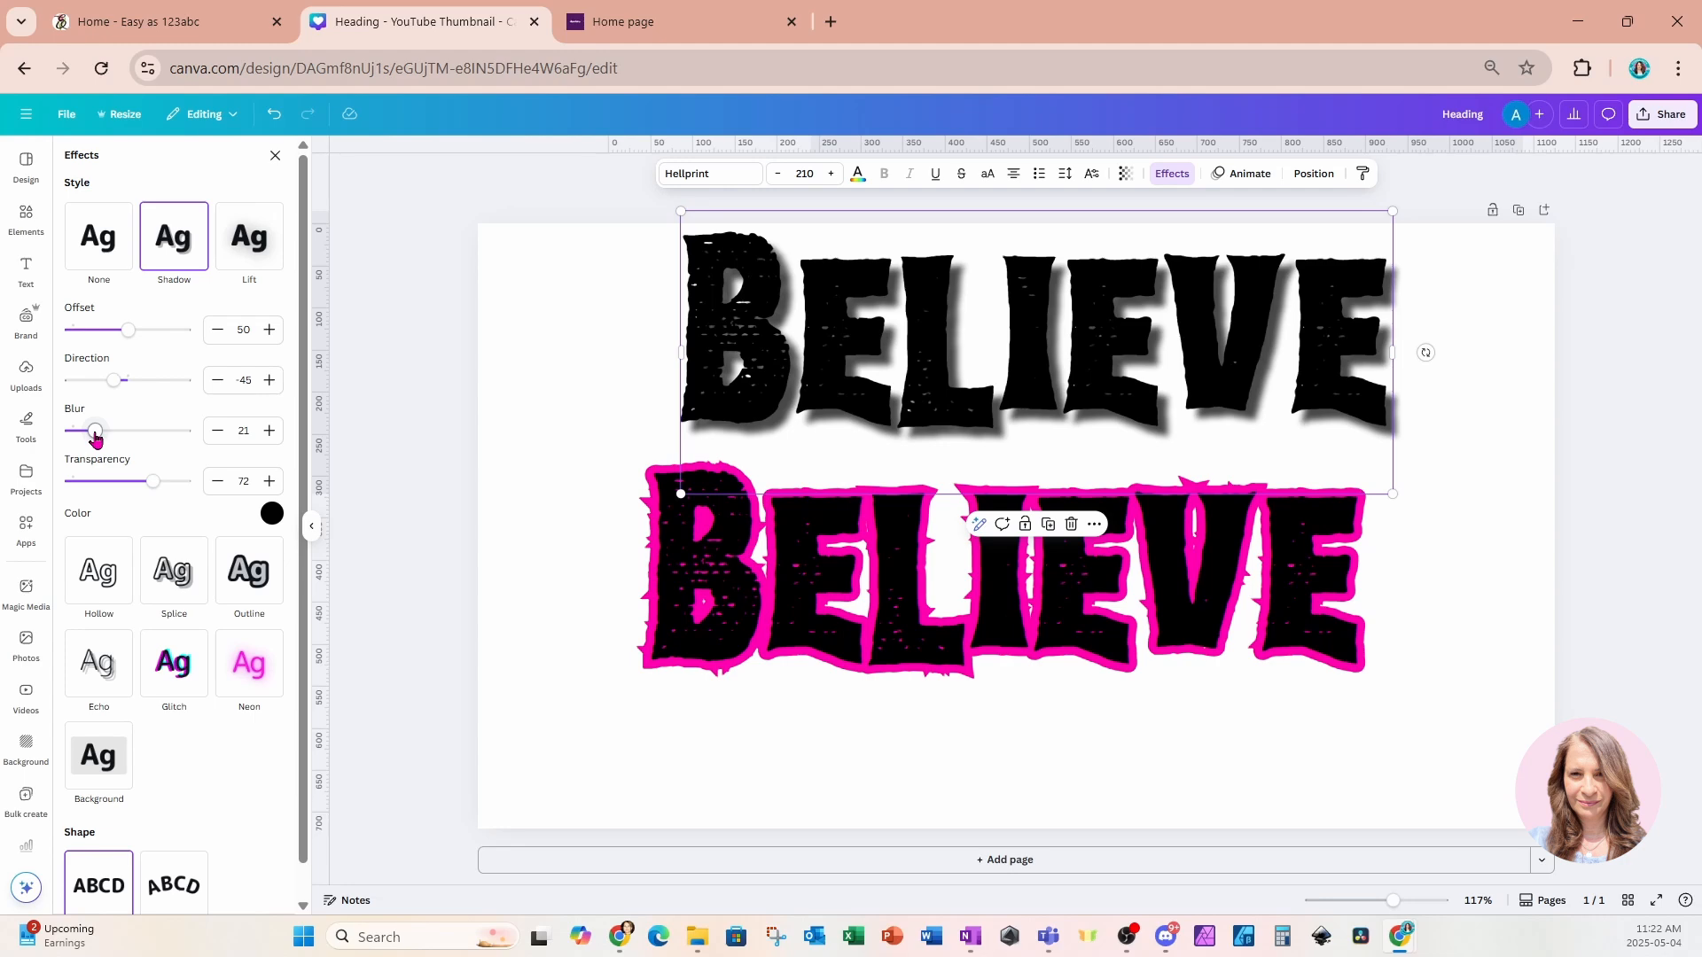
mouse_move(96, 439)
left_mouse_down()
mouse_move(209, 450)
mouse_move(113, 447)
left_mouse_up()
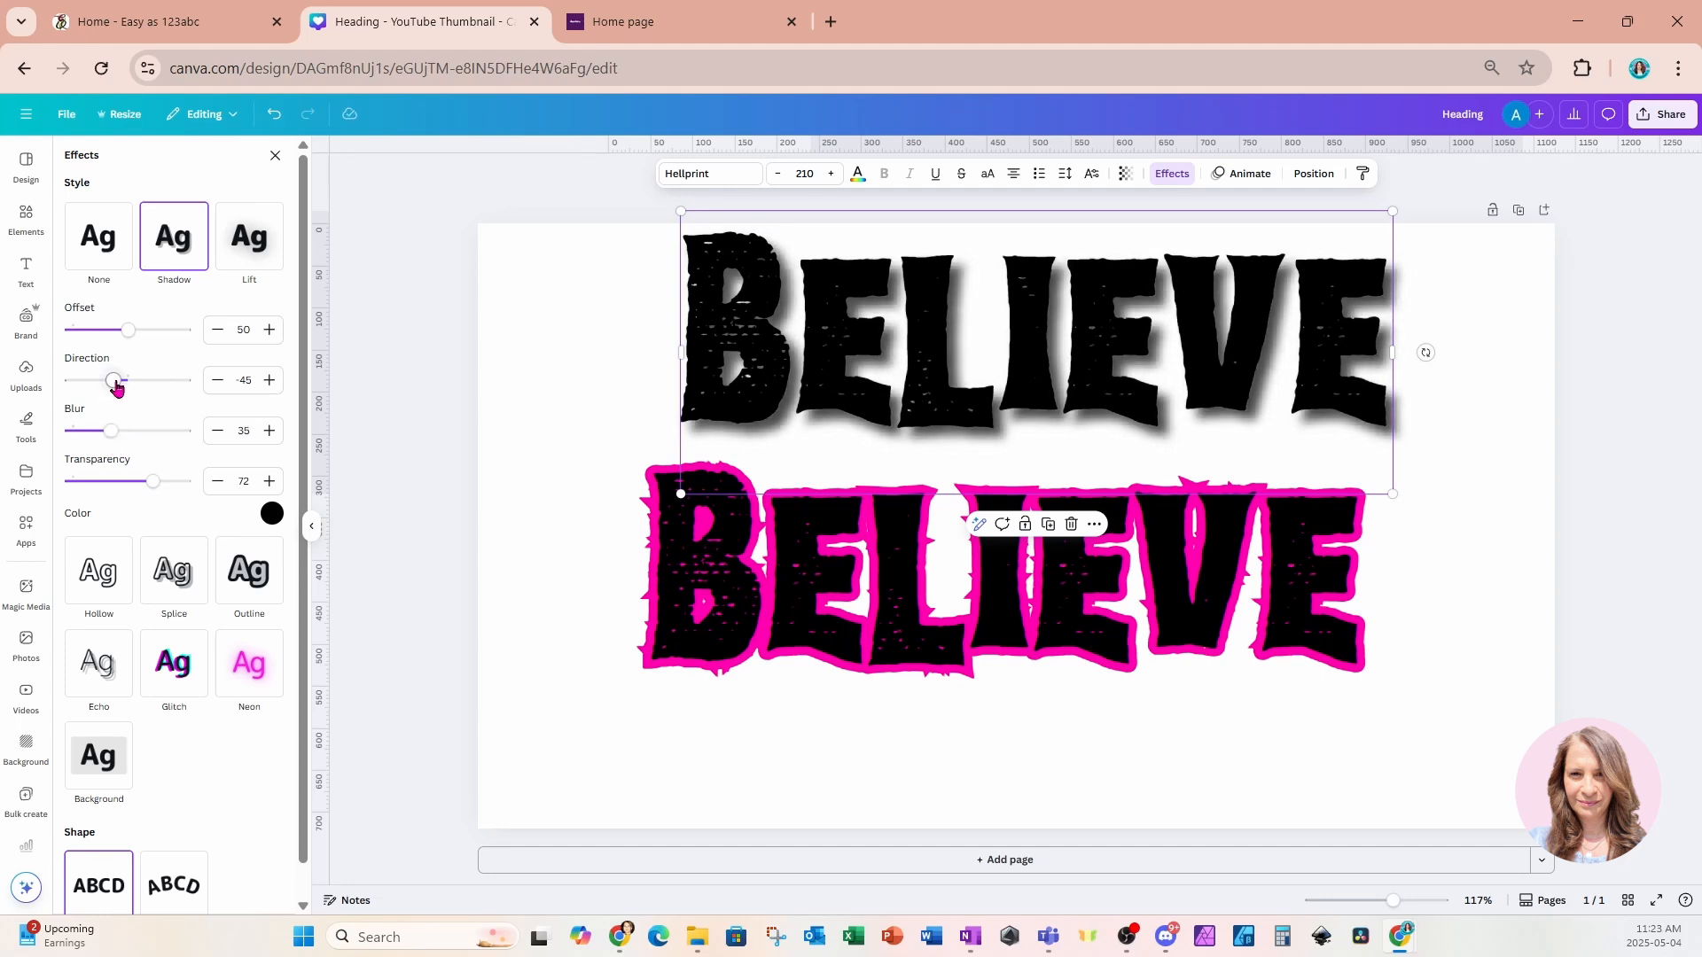
left_click_drag(116, 387, 155, 387)
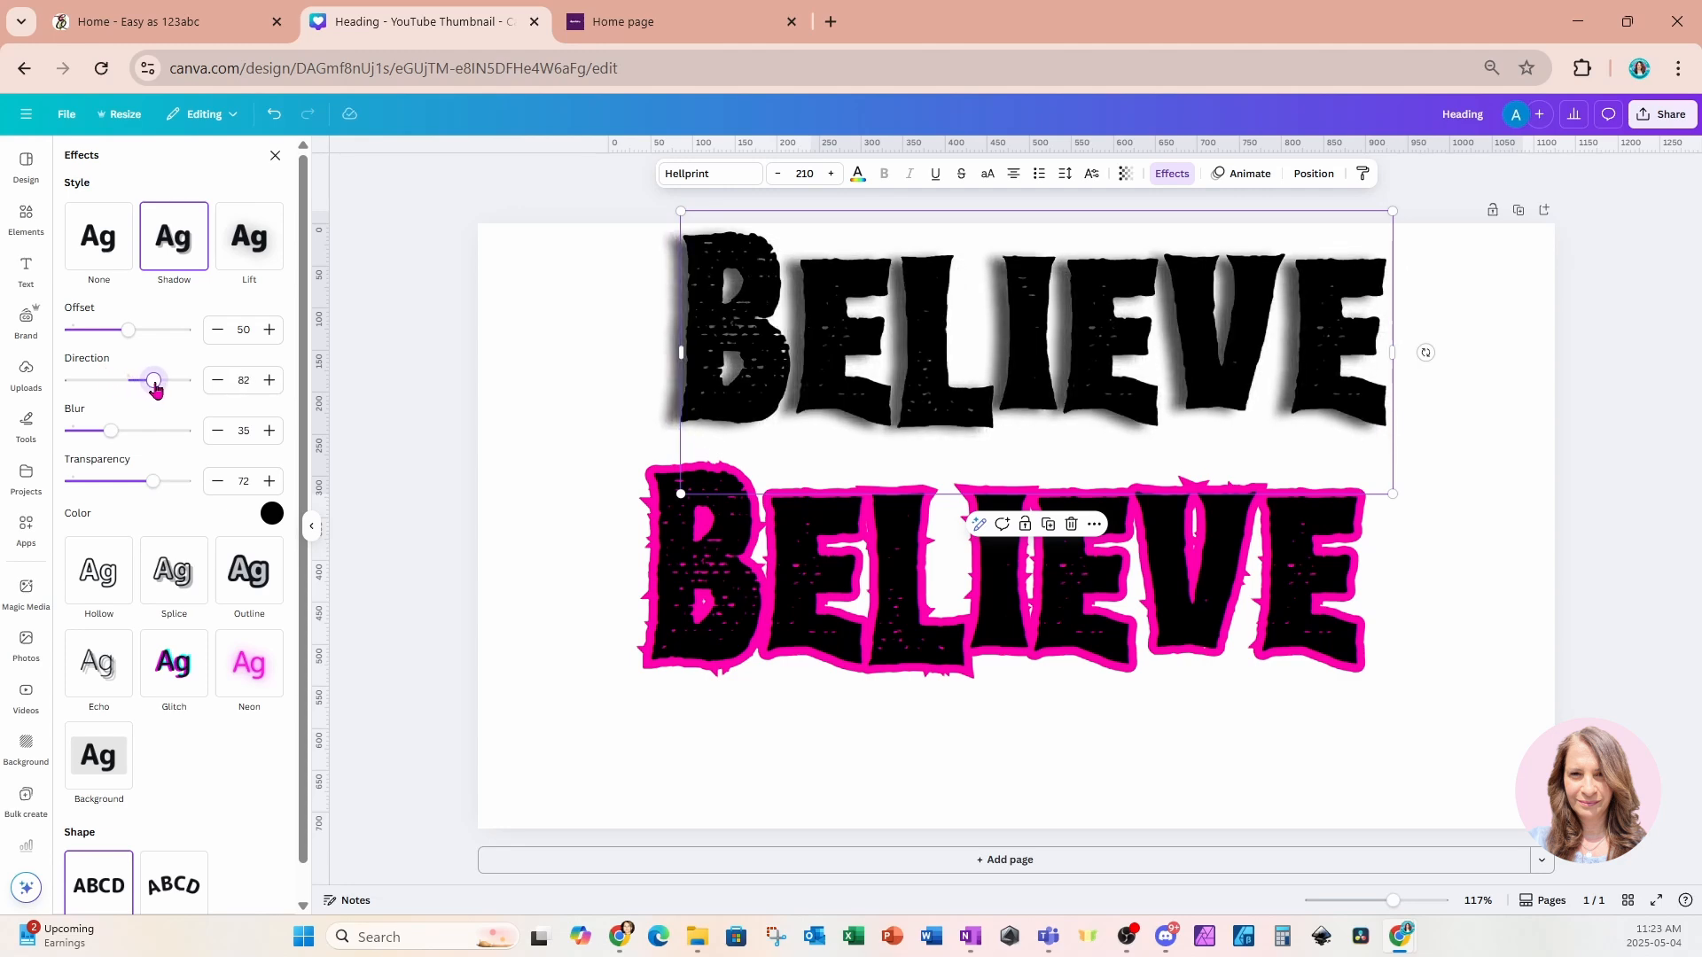
mouse_move(155, 388)
left_mouse_down()
mouse_move(84, 386)
mouse_move(133, 388)
left_mouse_up()
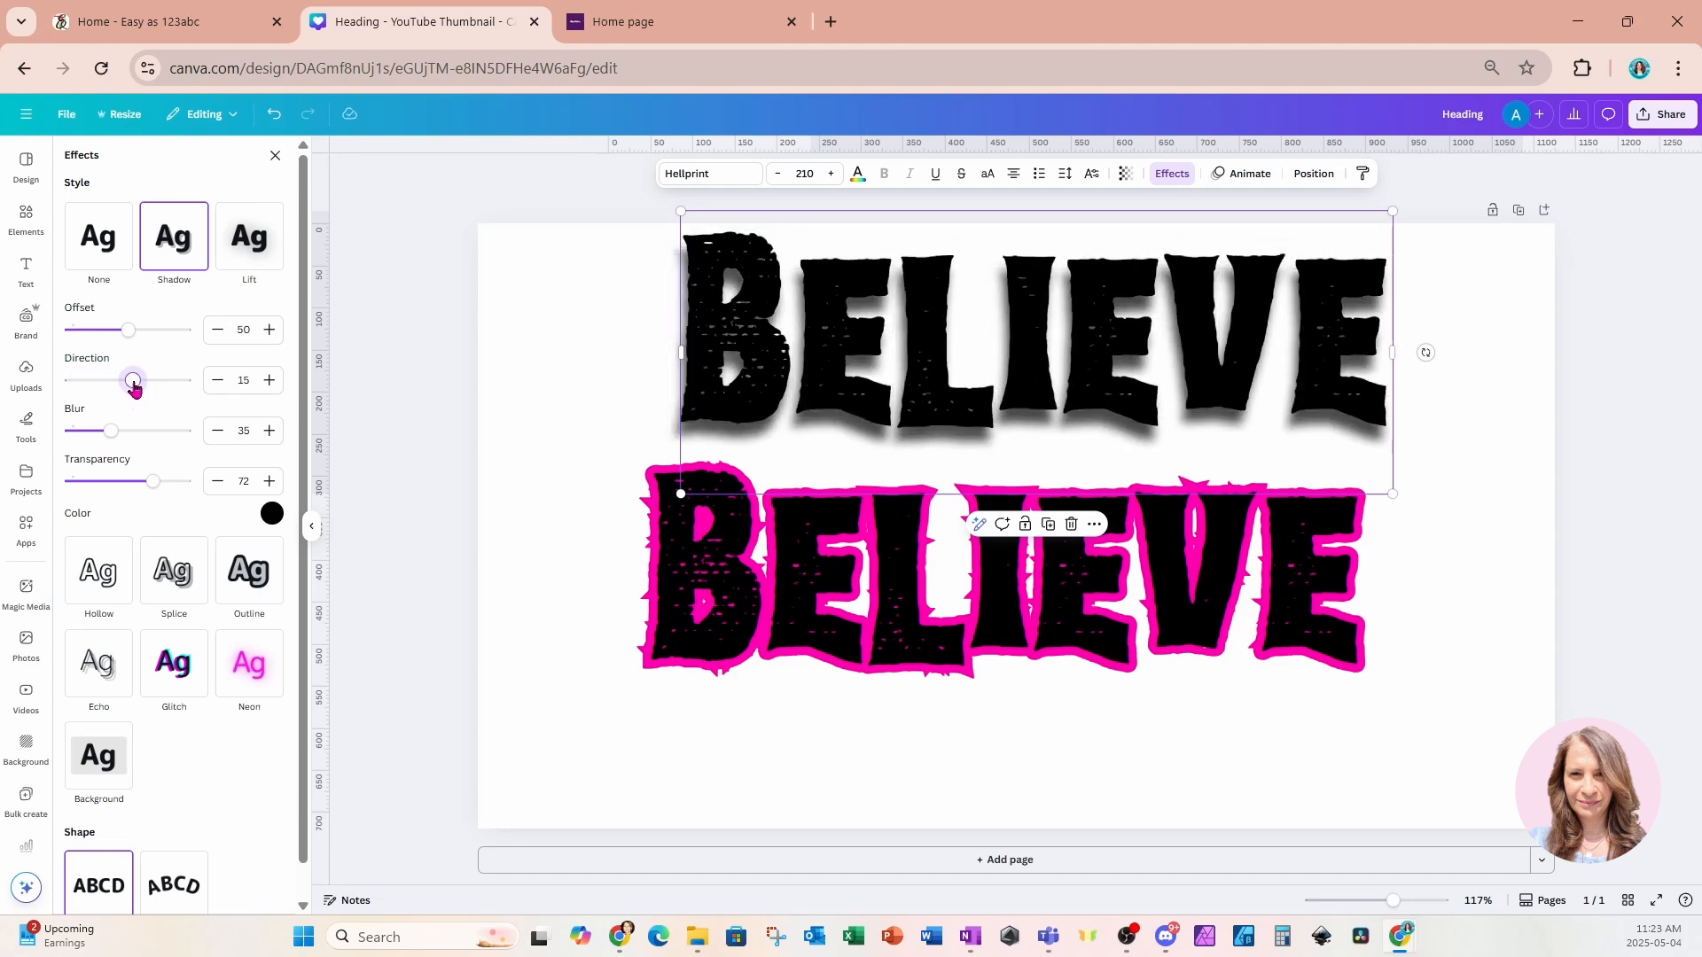
left_click_drag(134, 387, 113, 387)
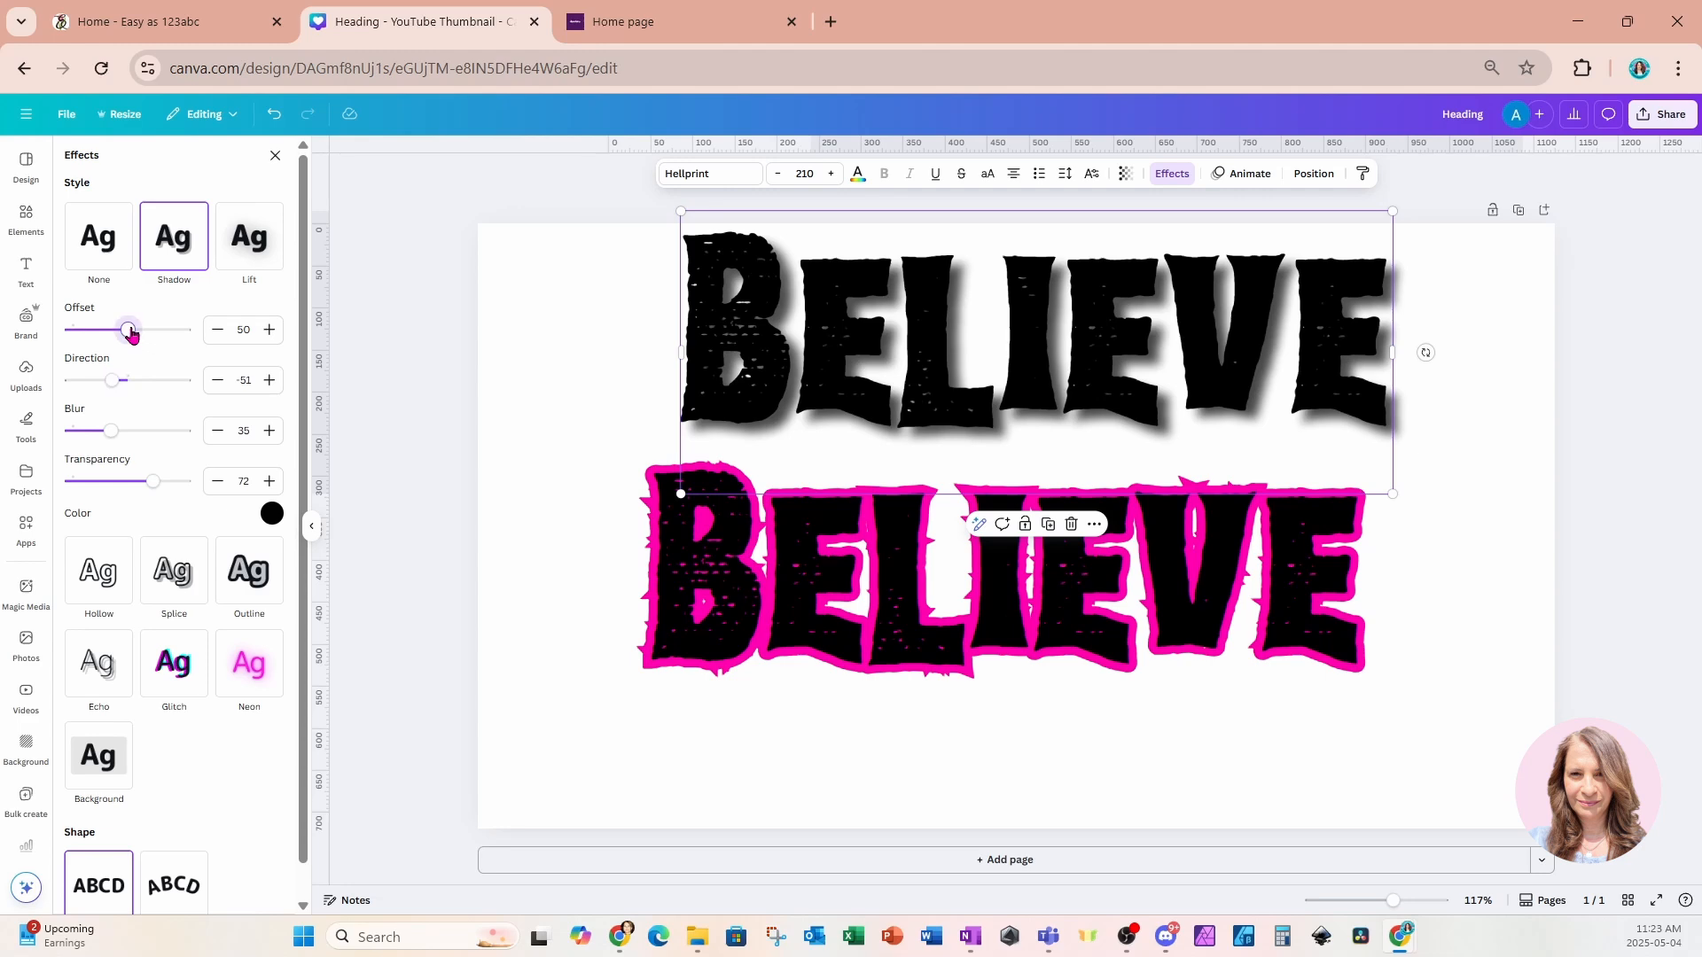
left_click_drag(129, 331, 121, 331)
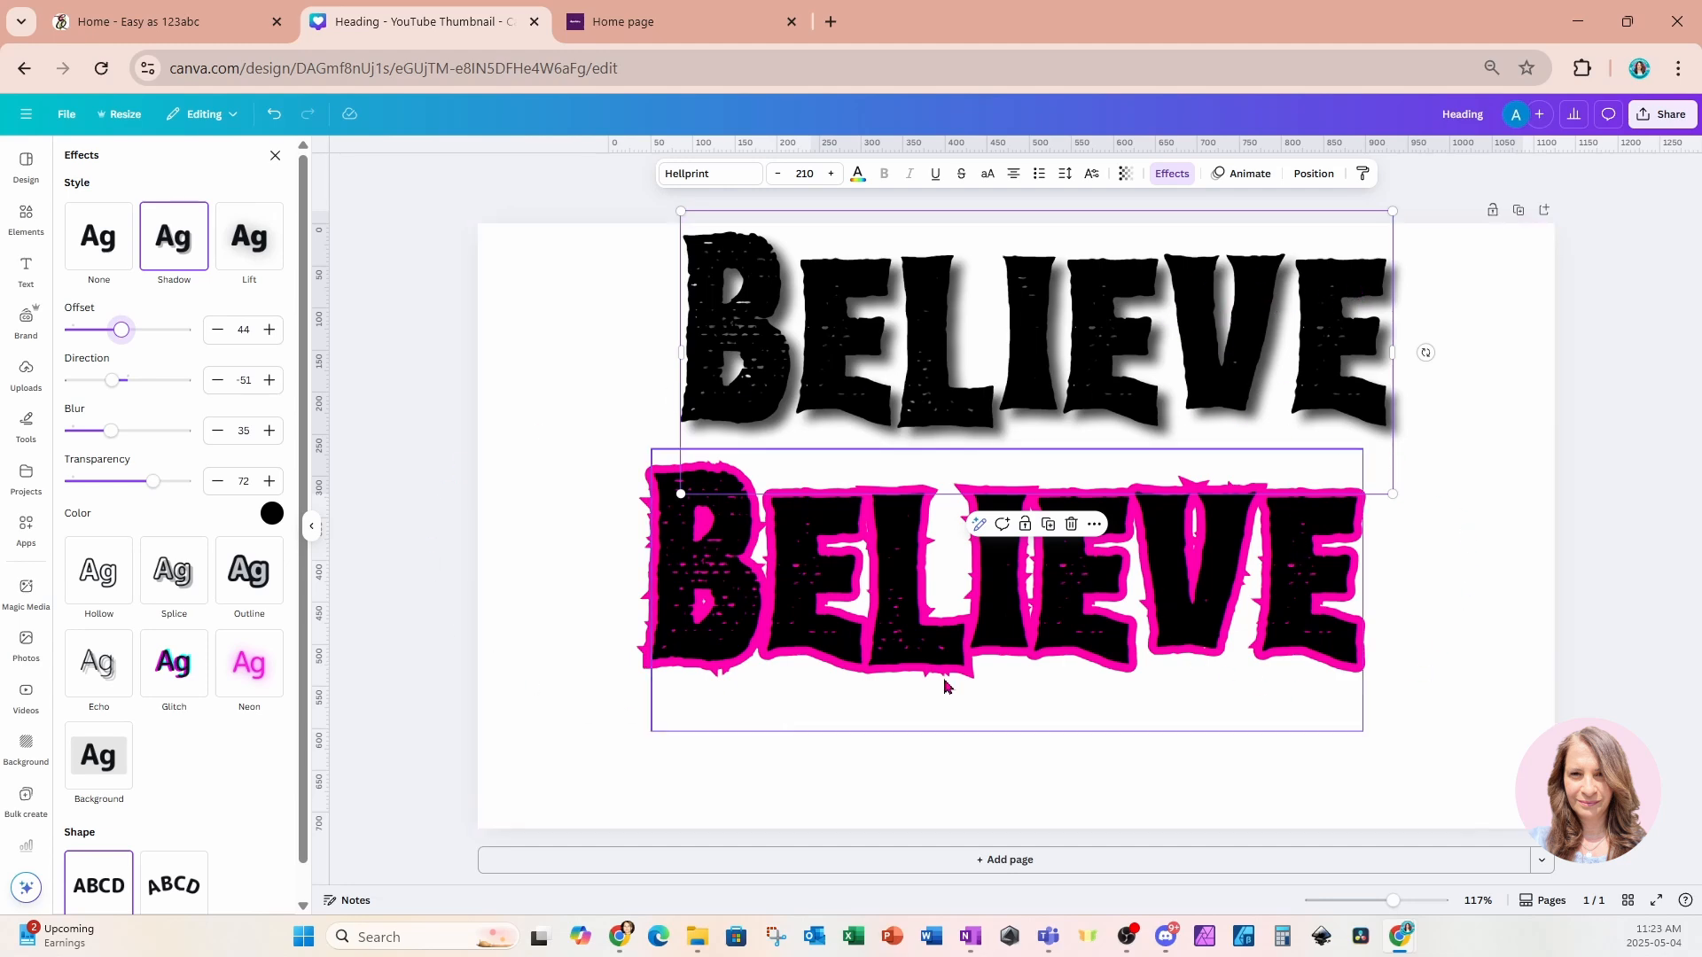
Move the shadowed heading down onto the stacked pink and black headings.
double_click(1351, 270)
key("Escape")
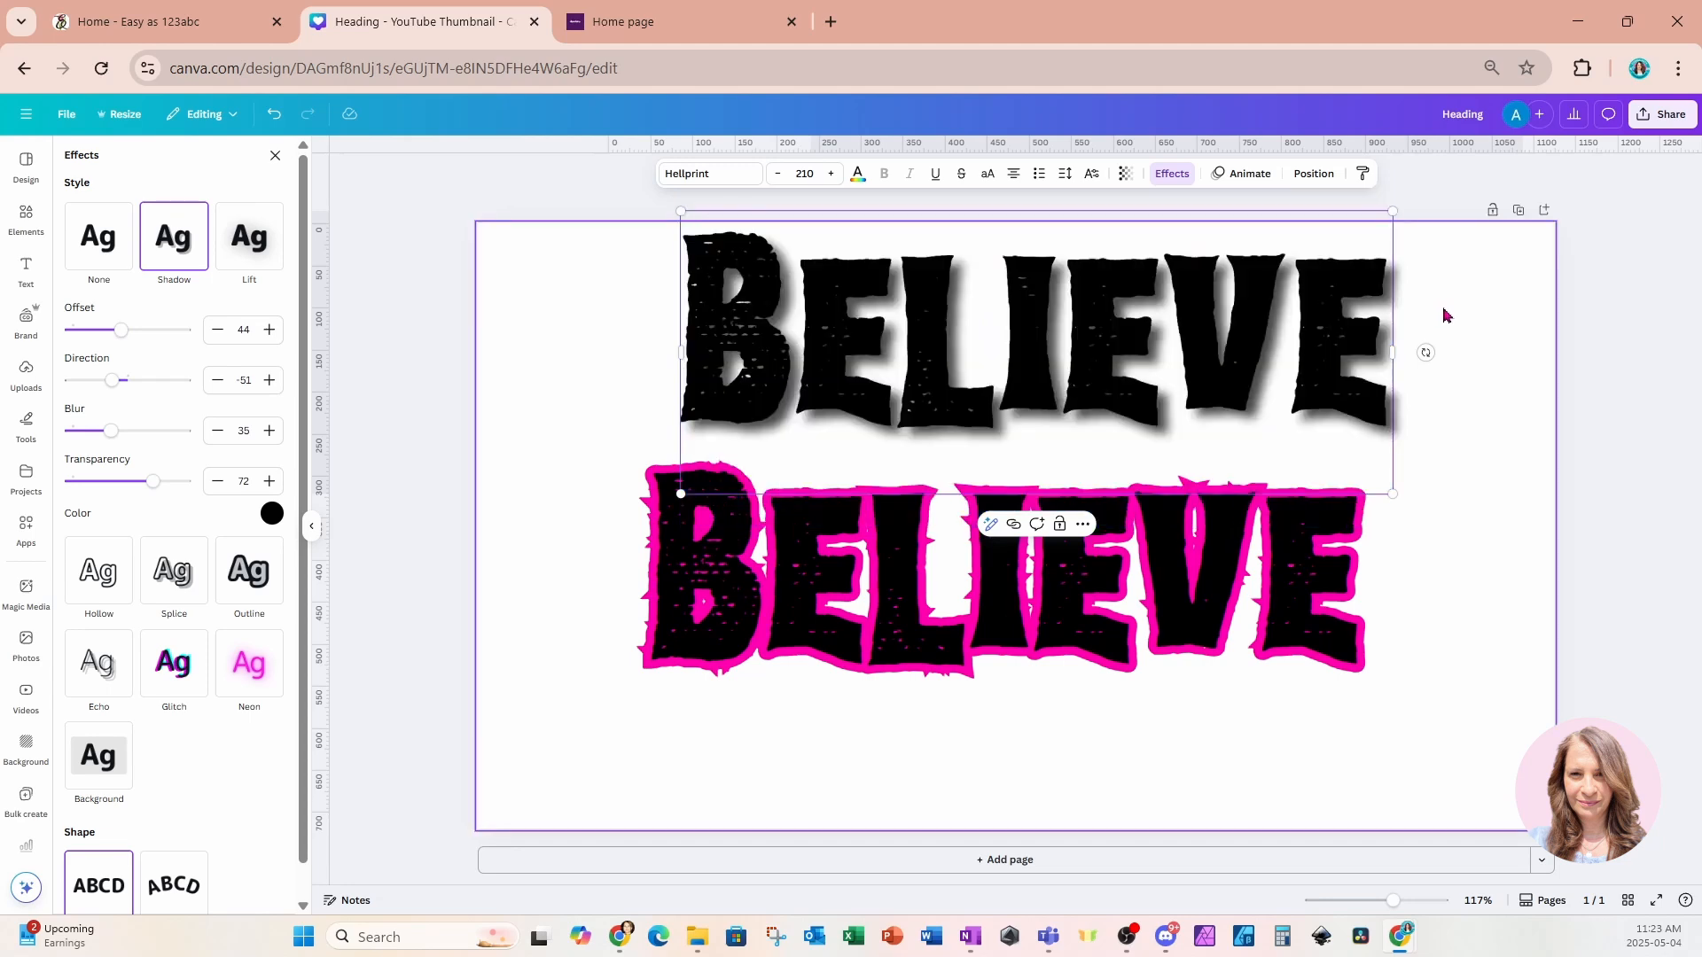
left_click_drag(1355, 284, 1332, 522)
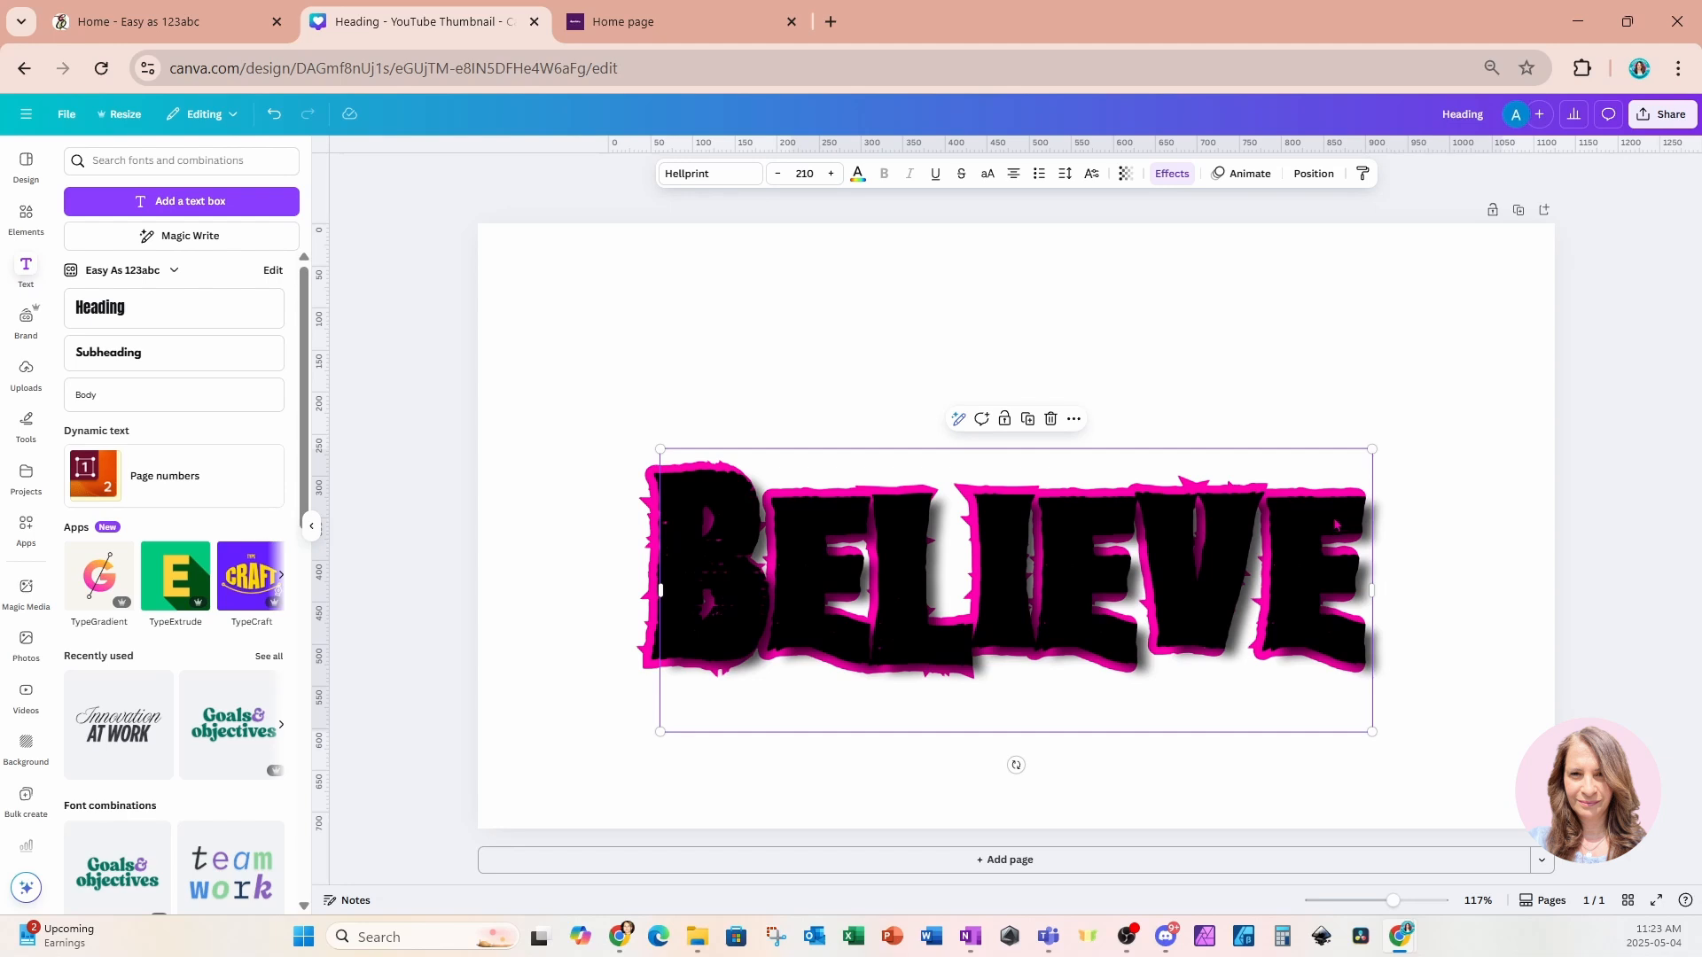
Reorder the layers so the shadowed heading sits beneath the pink heading.
left_click(1314, 175)
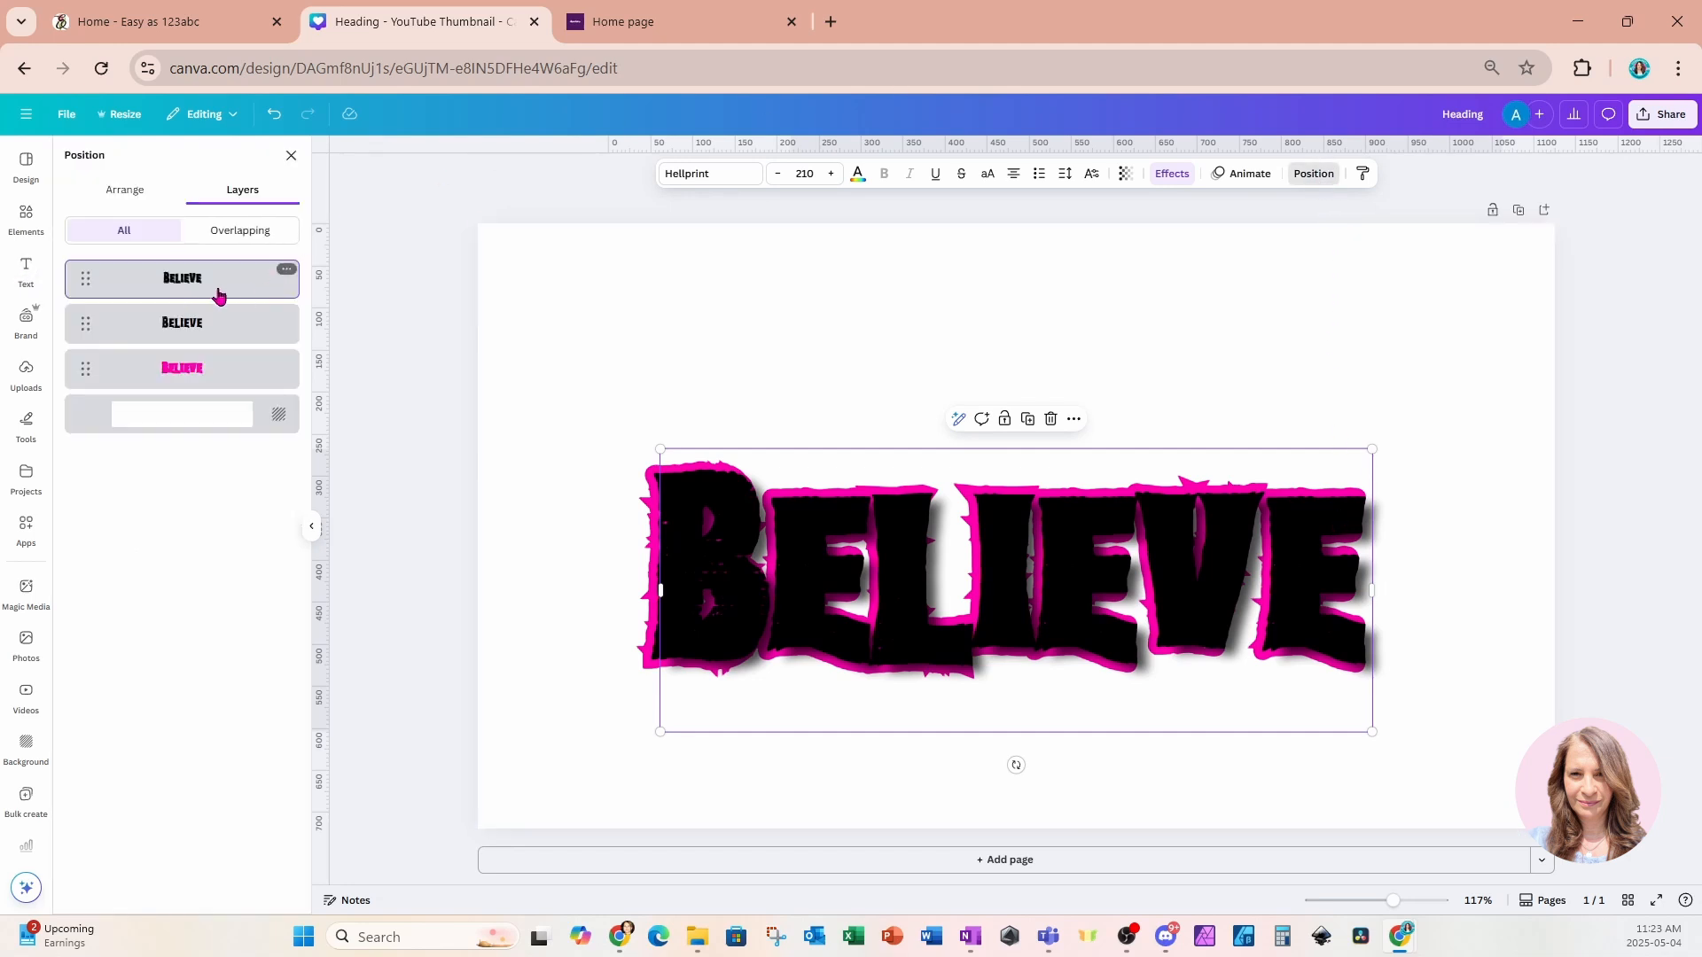
left_click_drag(239, 289, 249, 395)
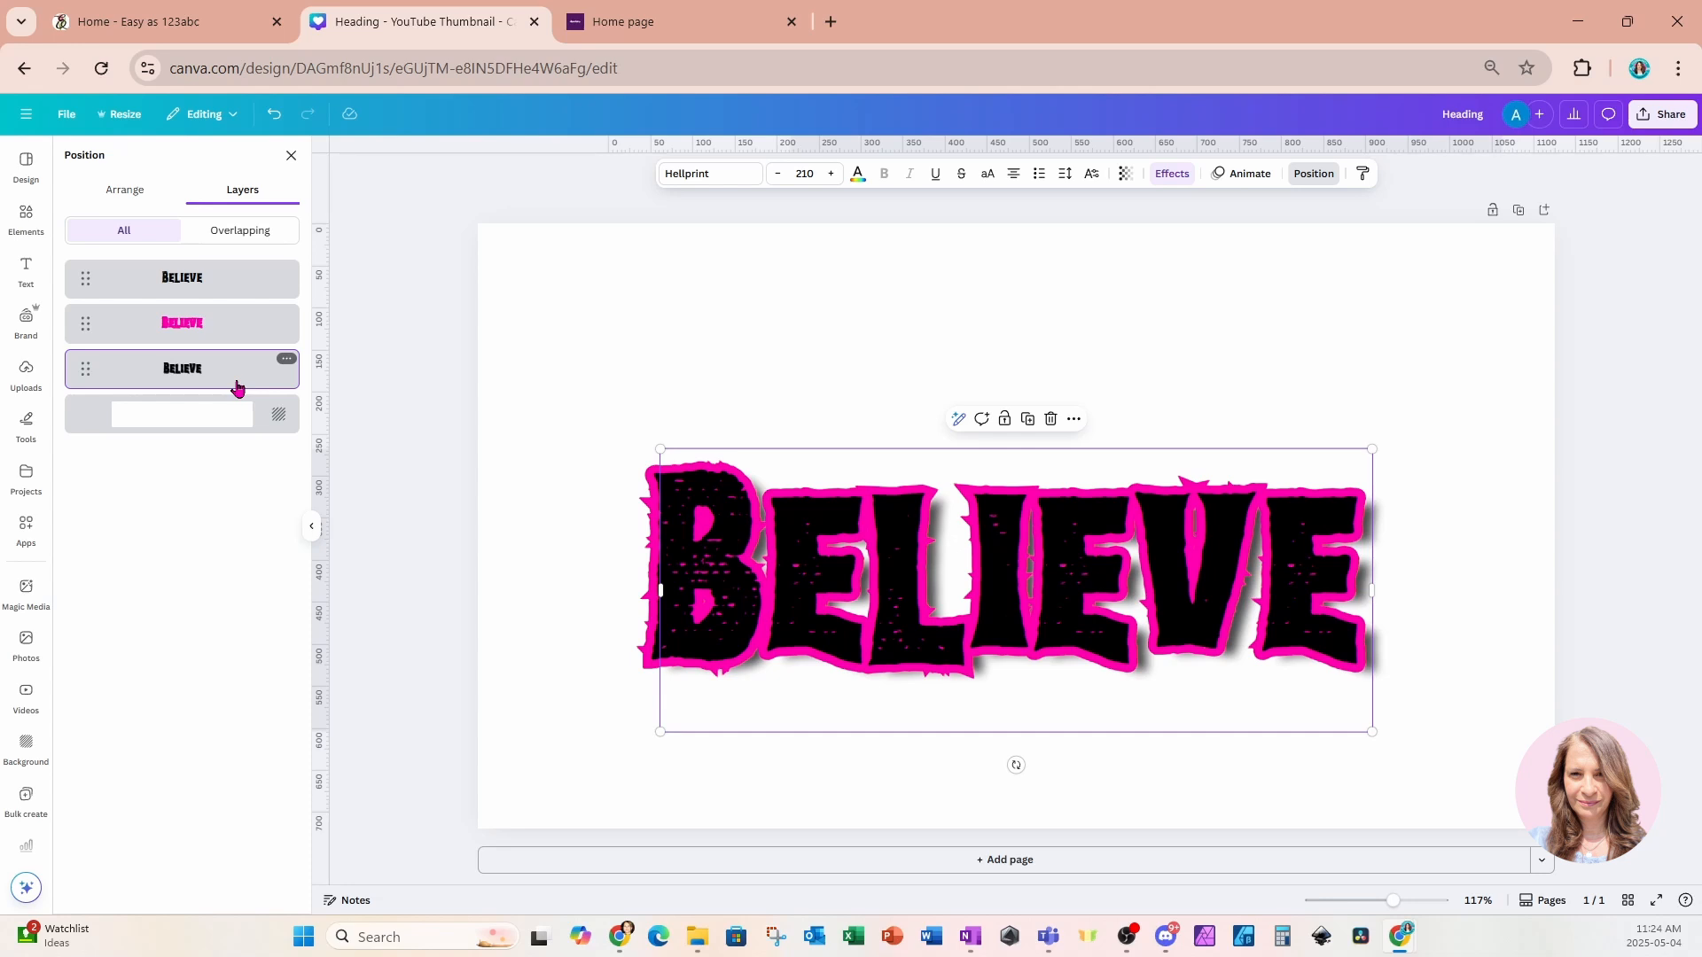
Increase the bottom heading's shadow offset to 67 and blur to 49.
left_click(1178, 176)
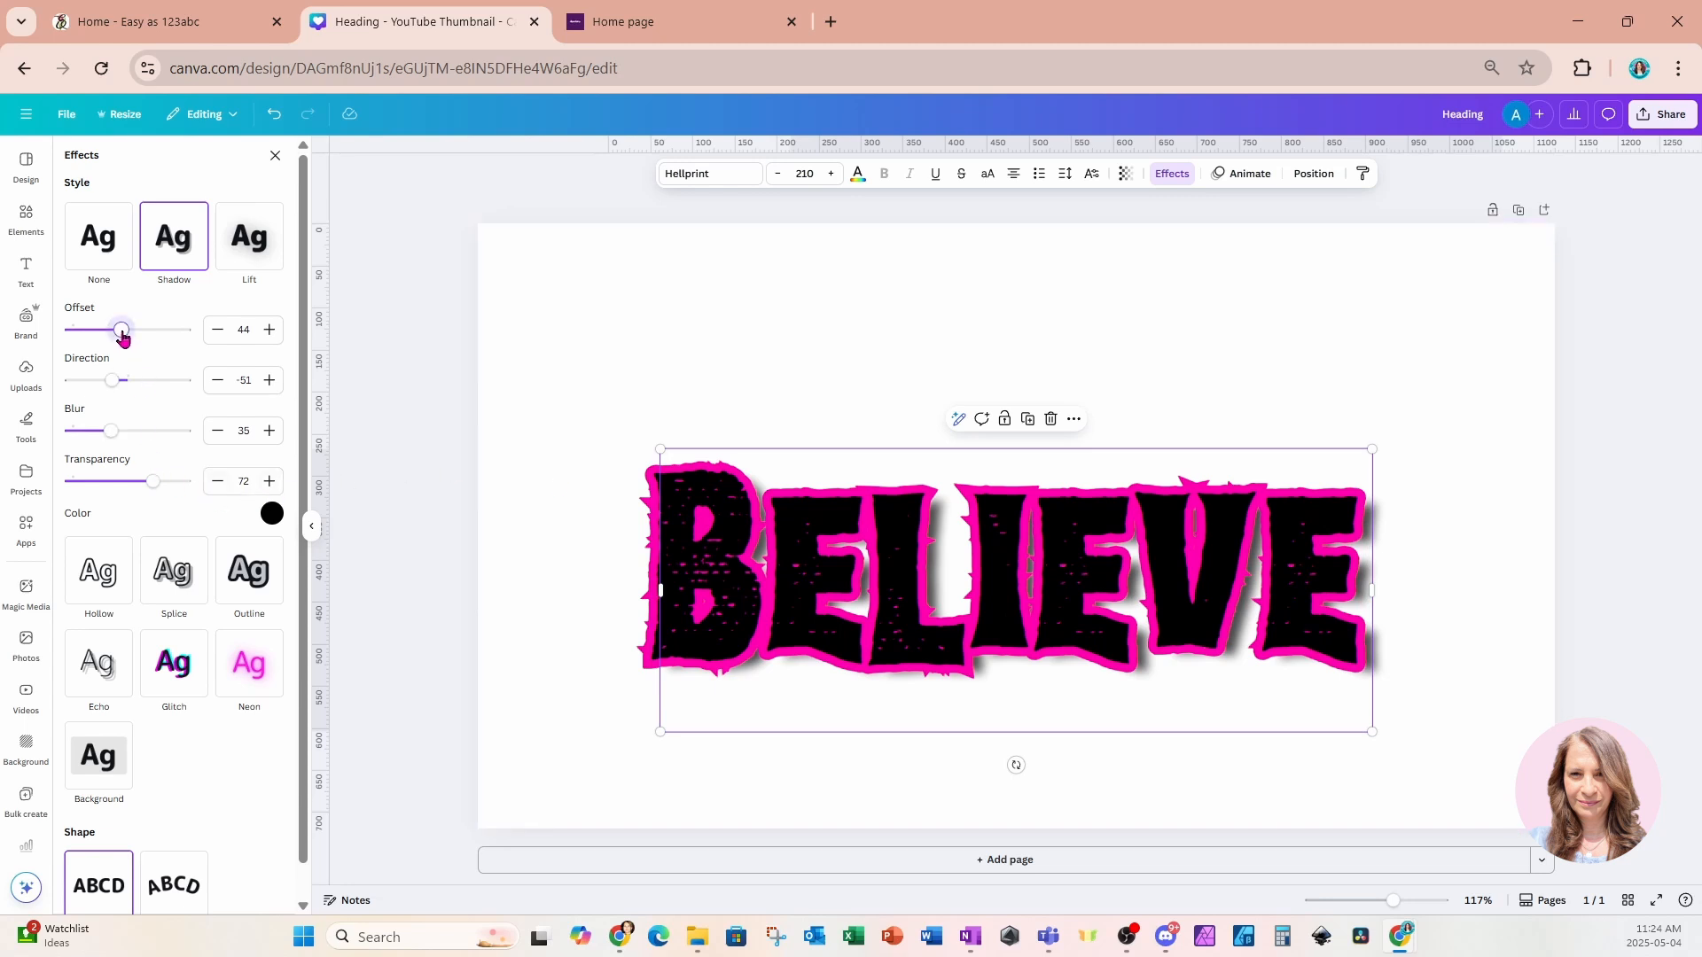
mouse_move(122, 337)
left_mouse_down()
mouse_move(171, 340)
mouse_move(149, 337)
left_mouse_up()
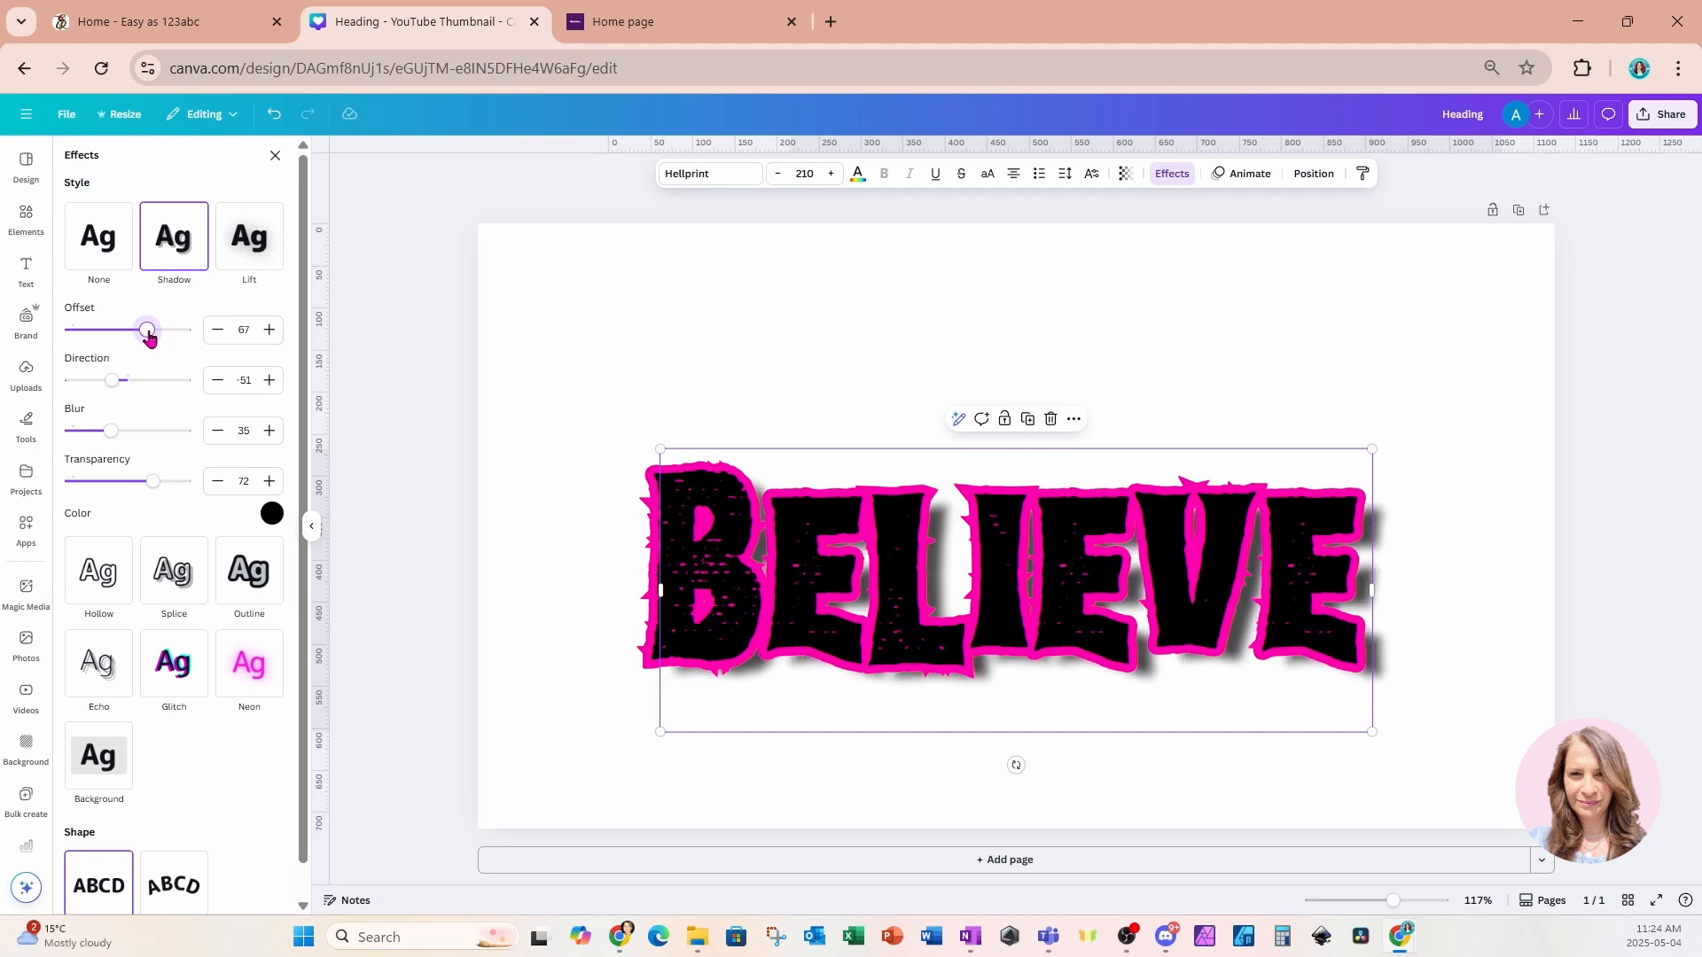
left_click_drag(112, 434, 128, 436)
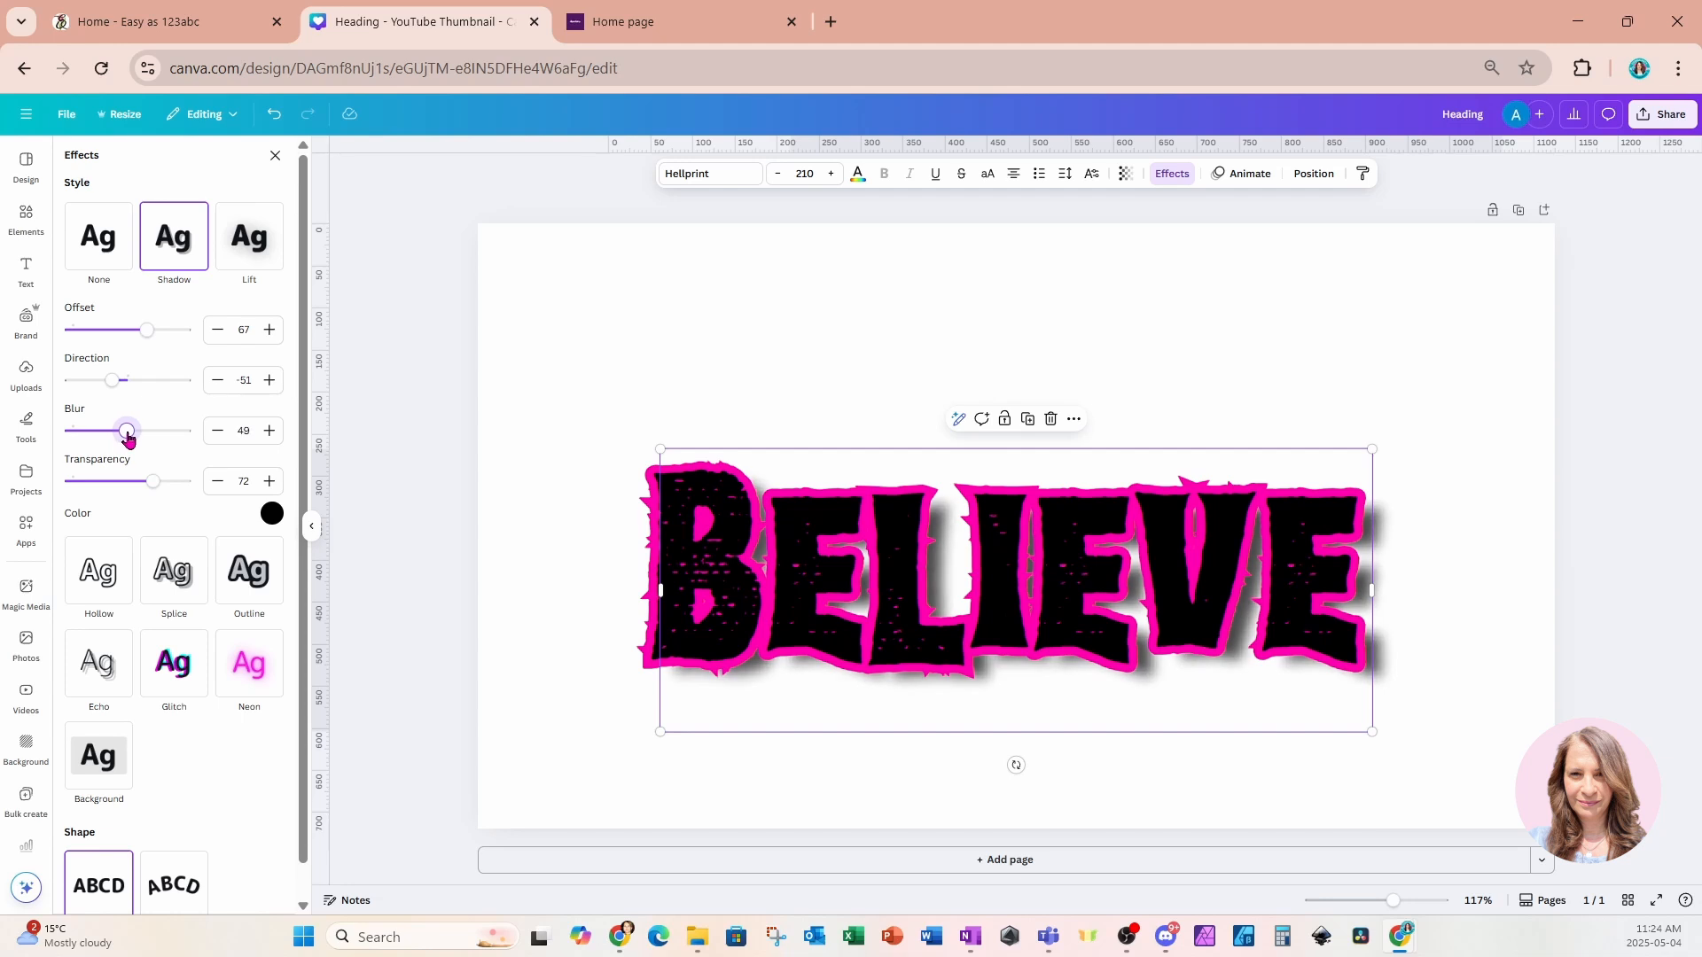
left_click(562, 457)
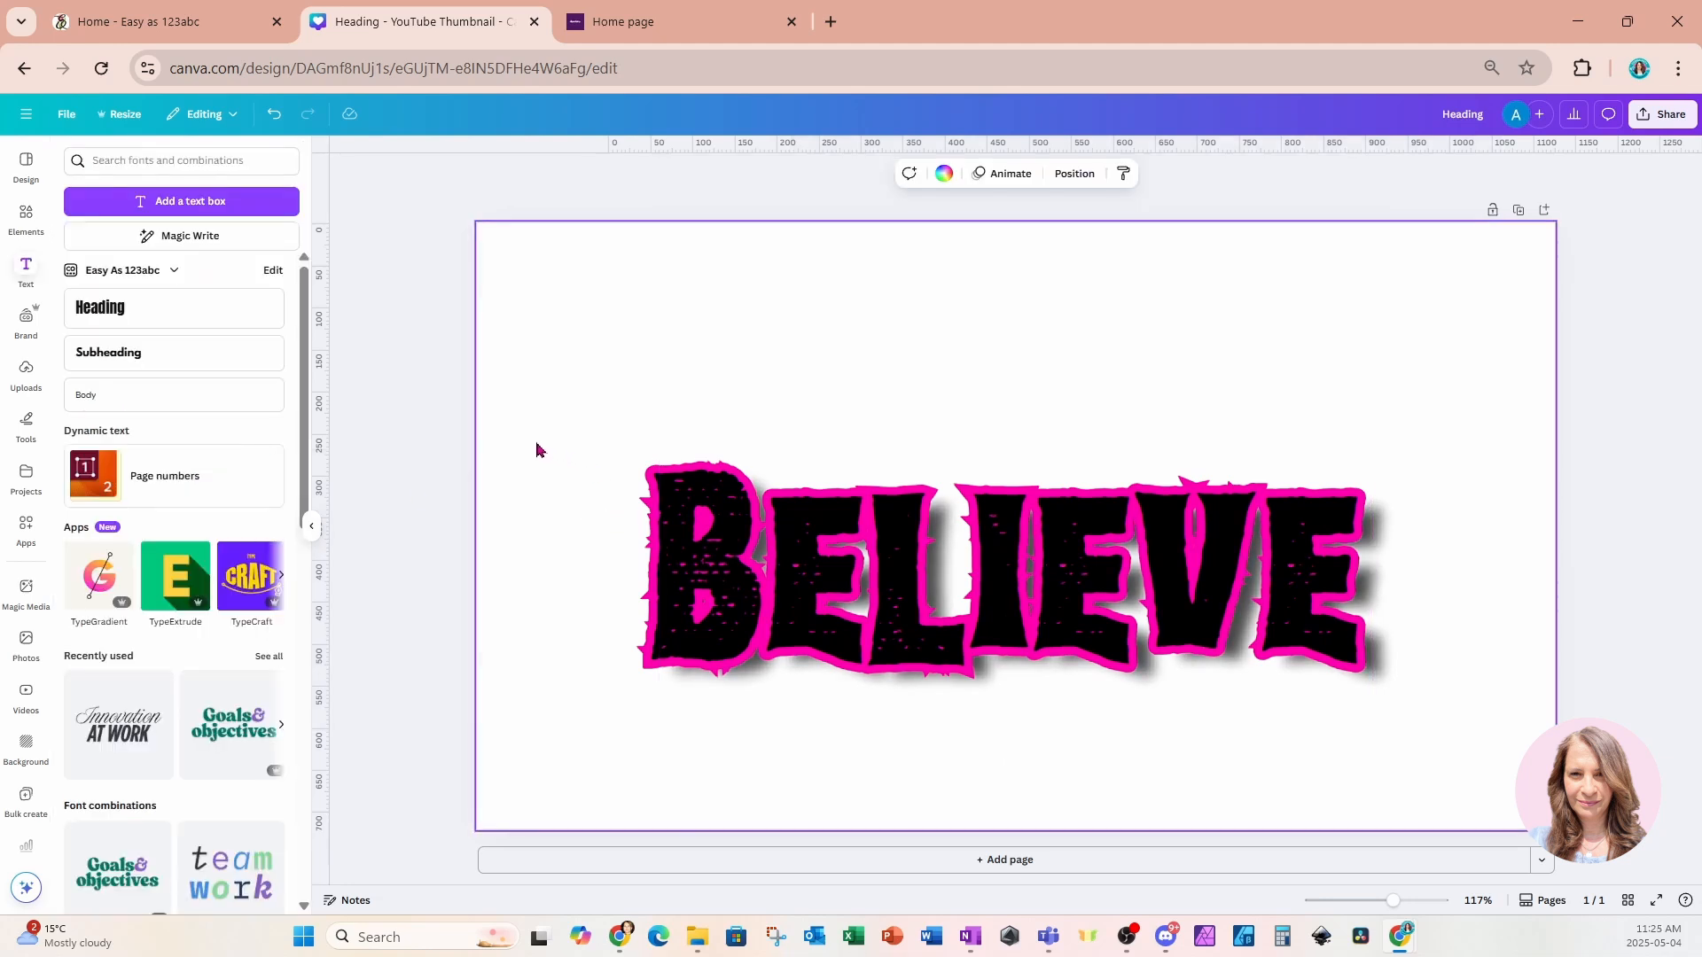
Group the three layered Believe headings and move the group toward the top of the page.
left_click_drag(536, 442, 1458, 793)
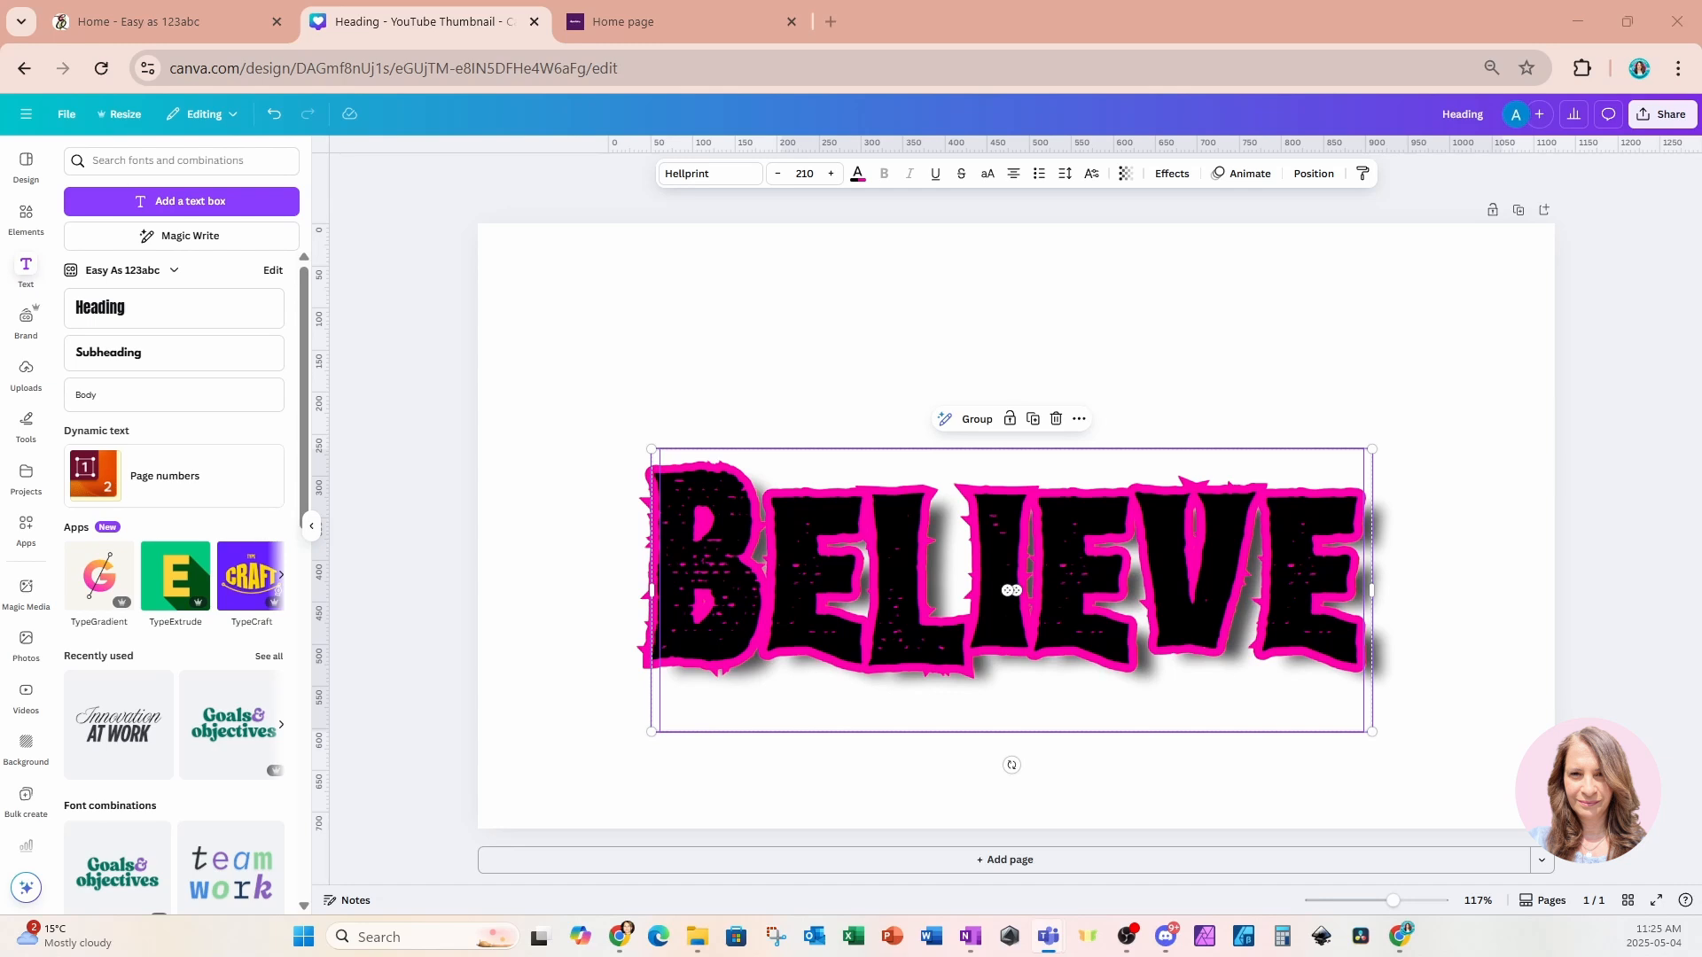
left_click(979, 420)
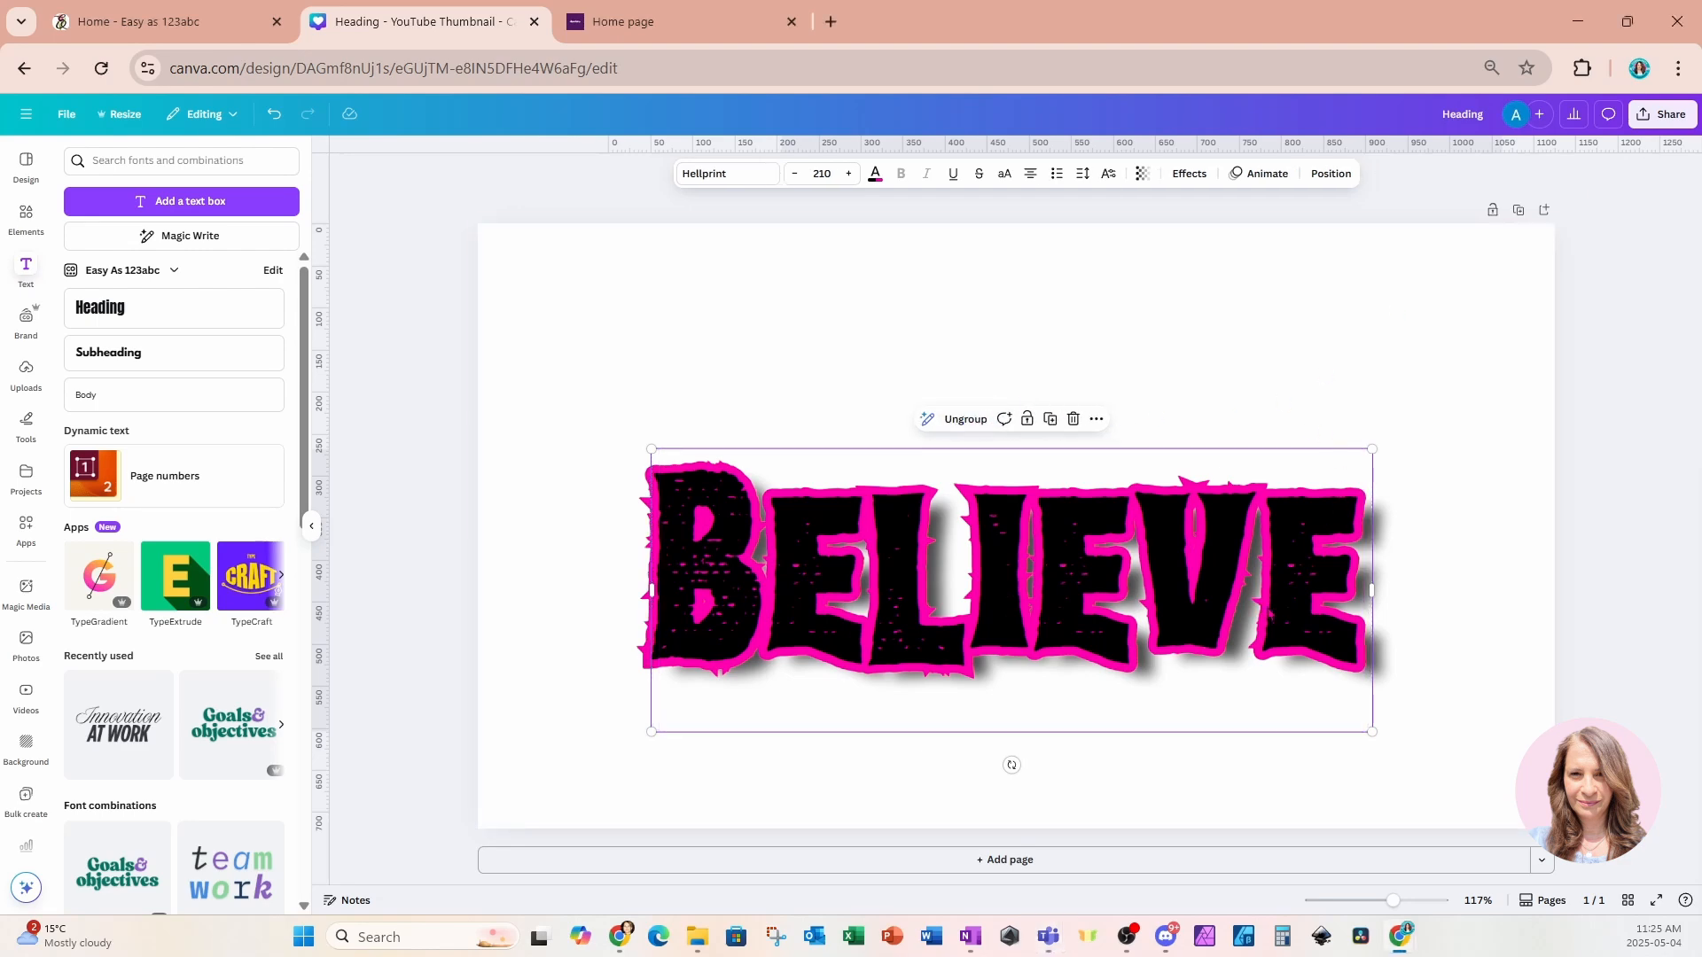
left_click_drag(1285, 626, 1203, 424)
left_click(1433, 494)
left_click(1251, 434)
left_click(1445, 633)
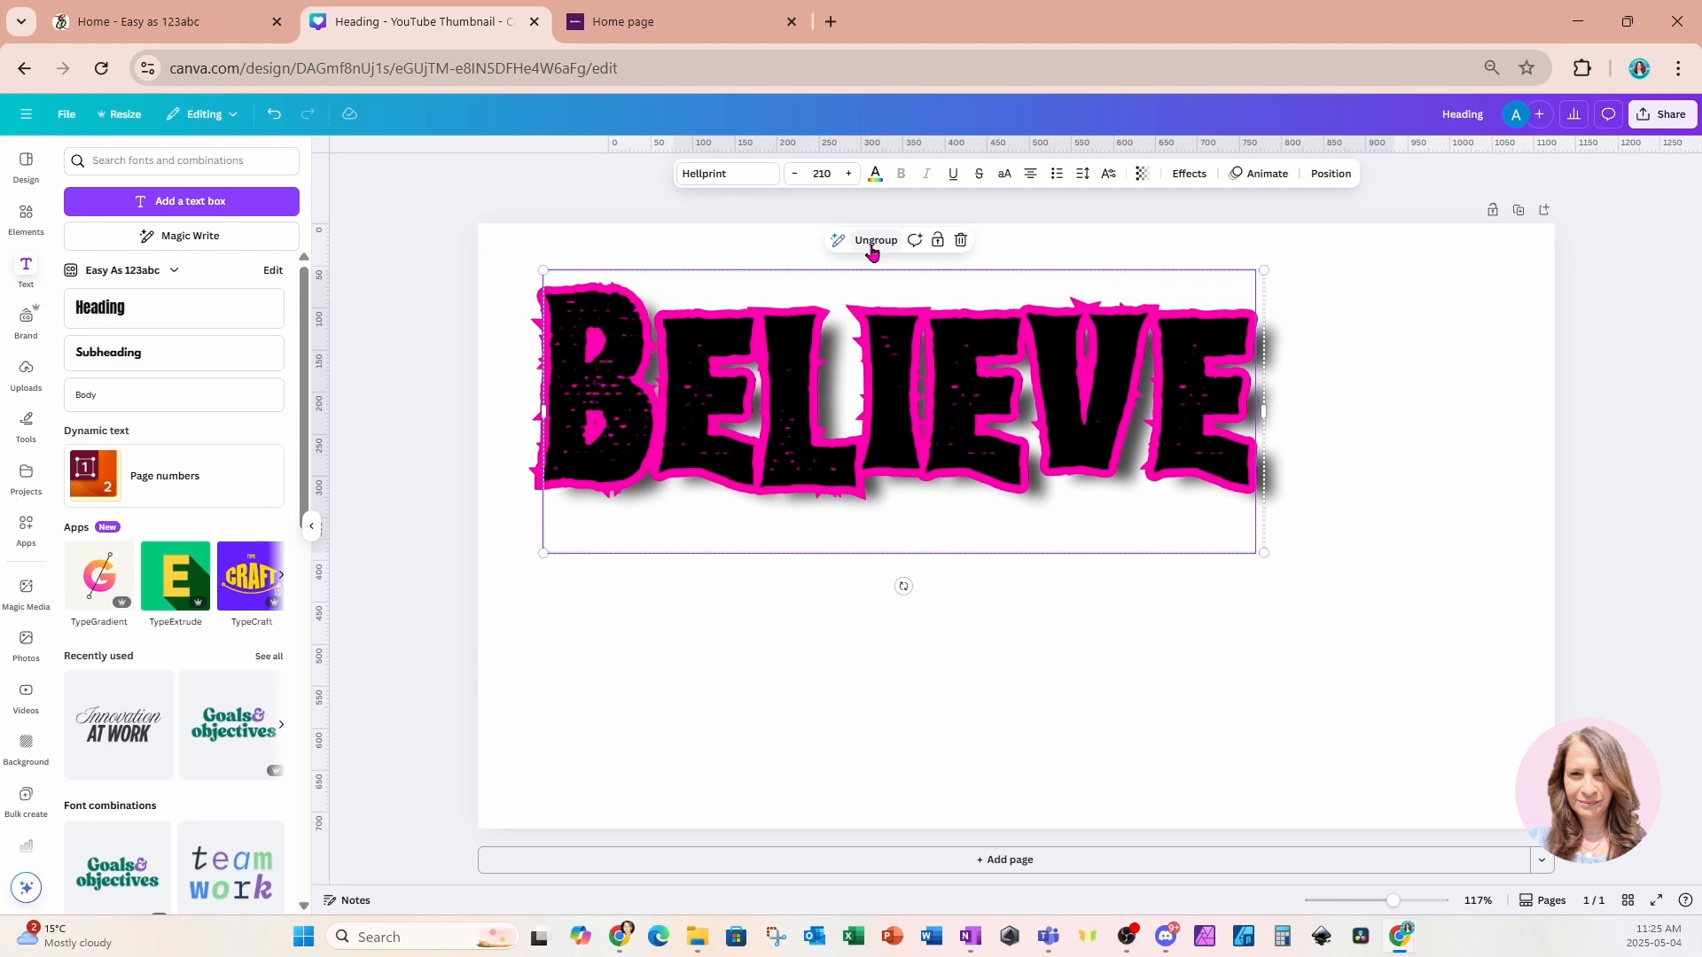
Ungroup the Believe headings from the layers list.
left_click(1330, 175)
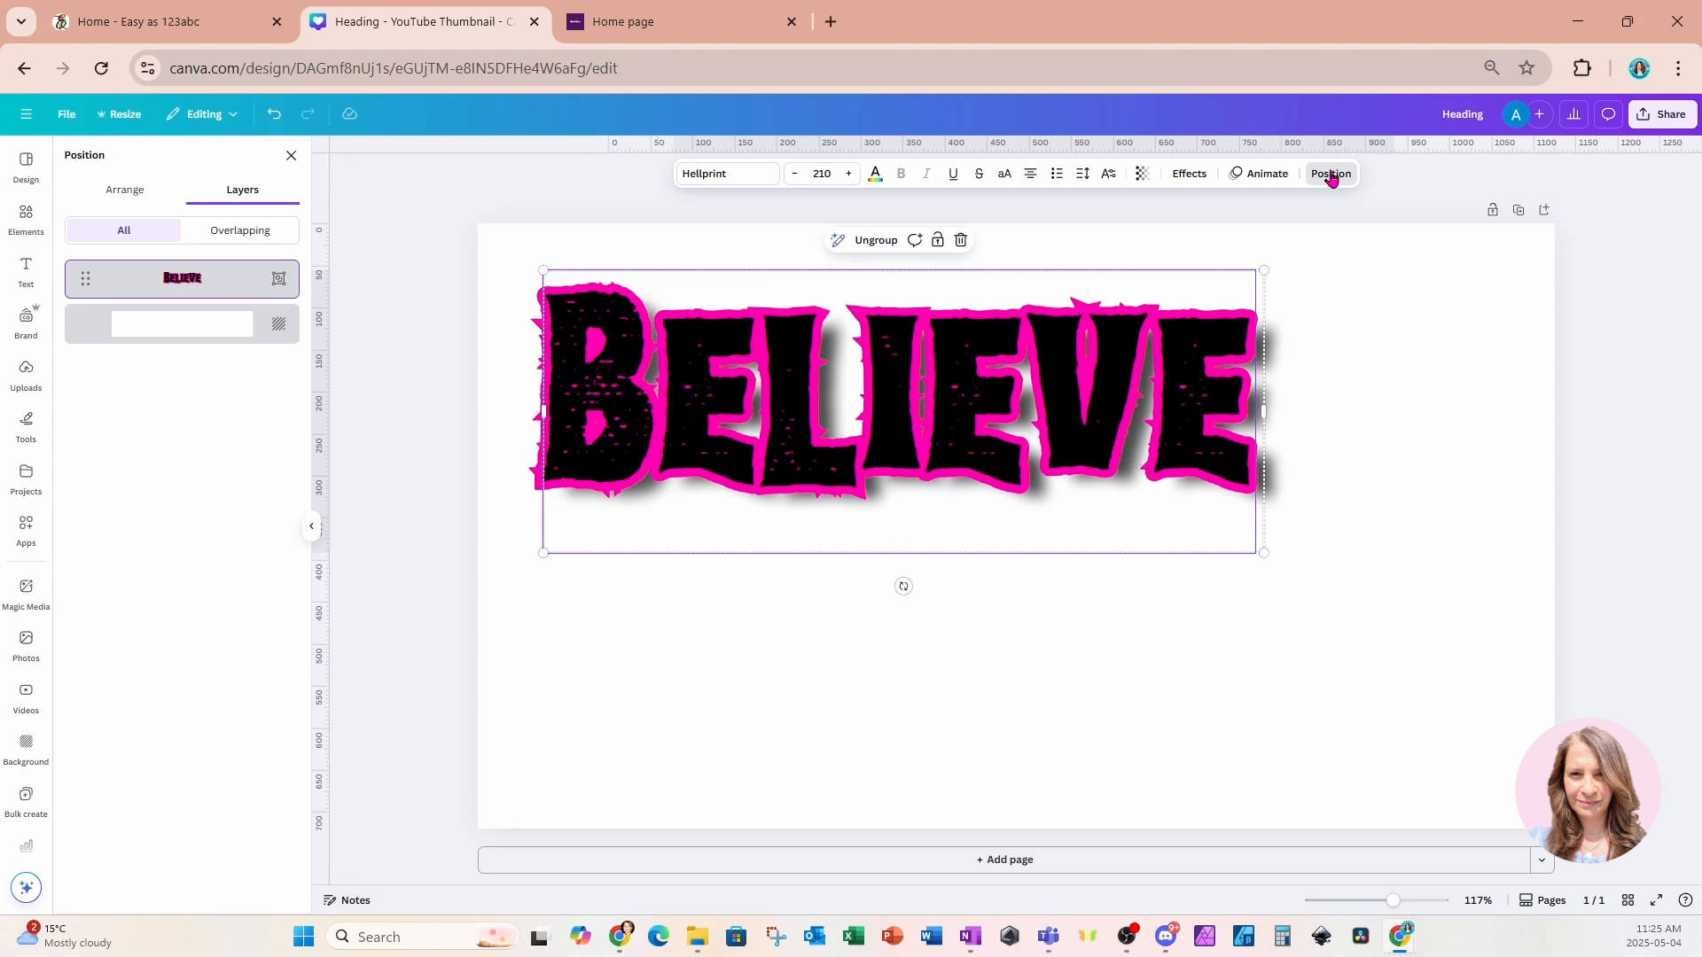
left_click(286, 270)
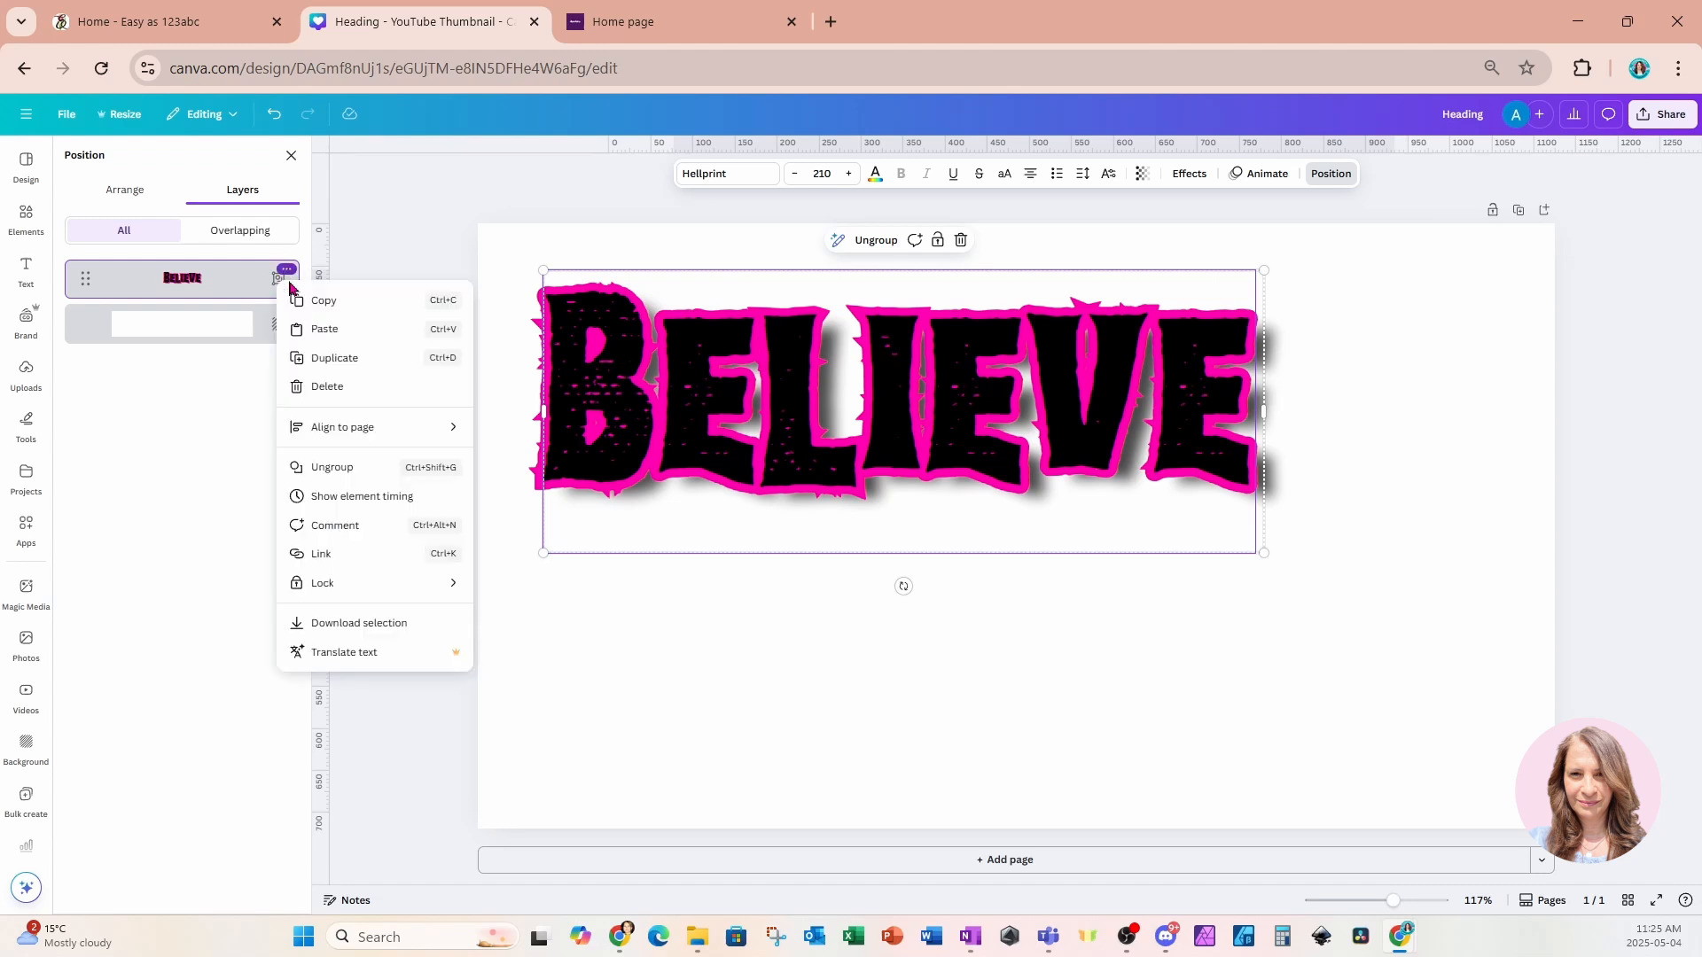
left_click(316, 467)
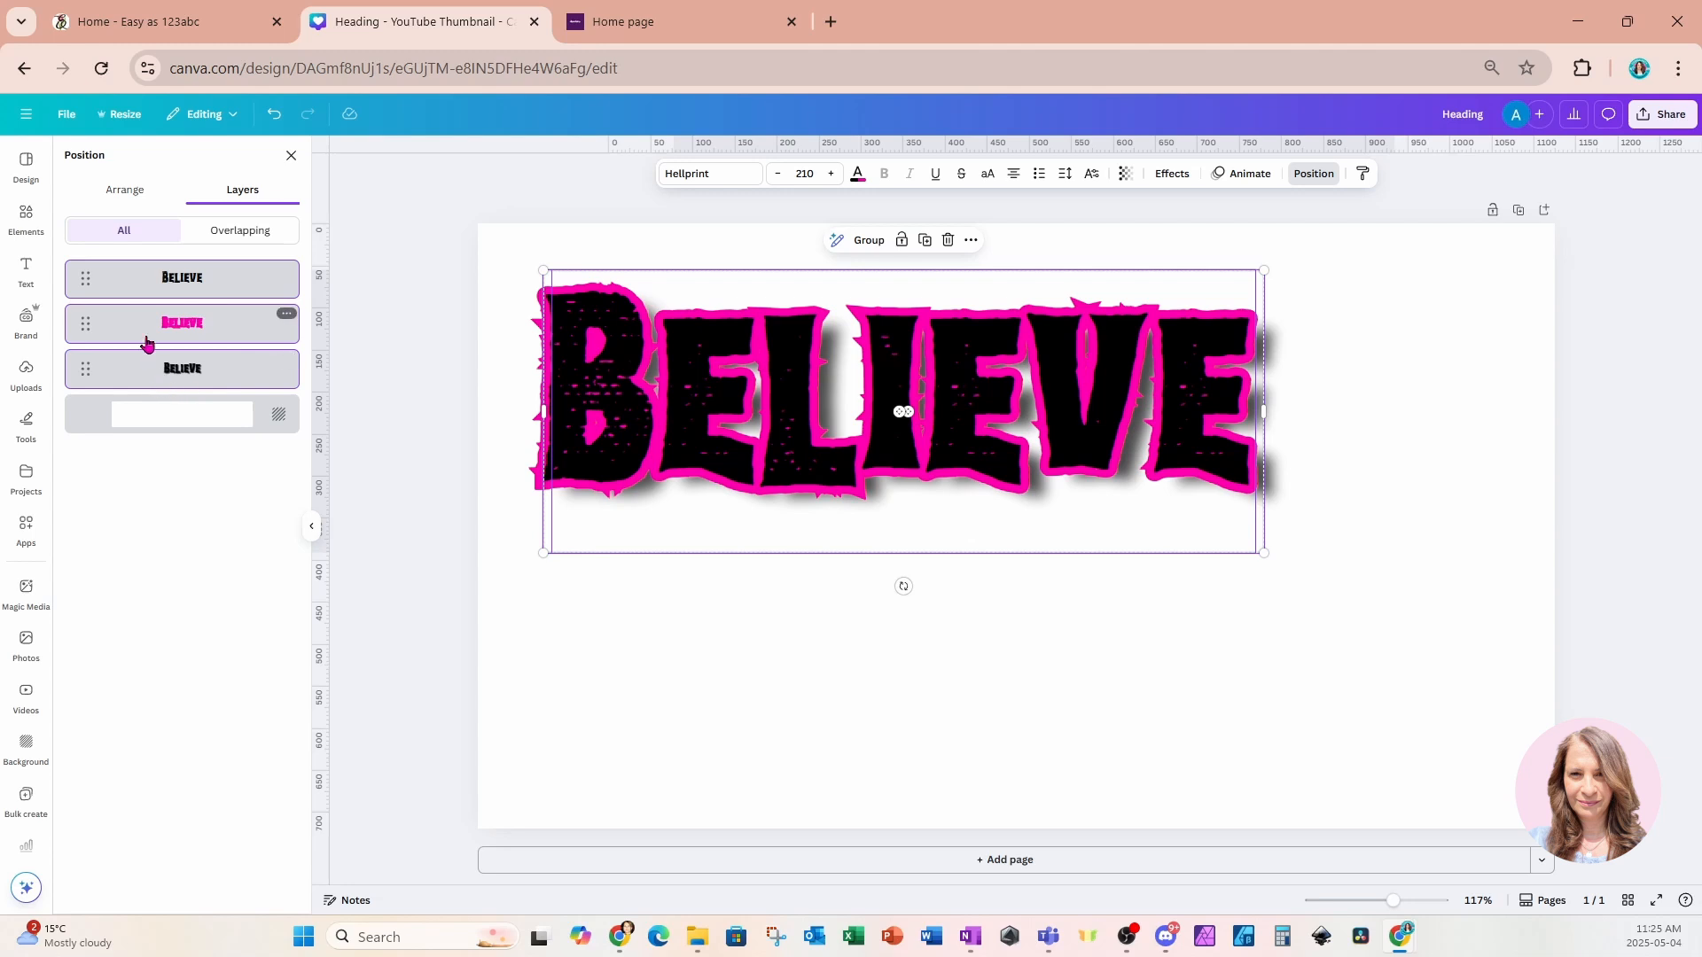
left_click(131, 370)
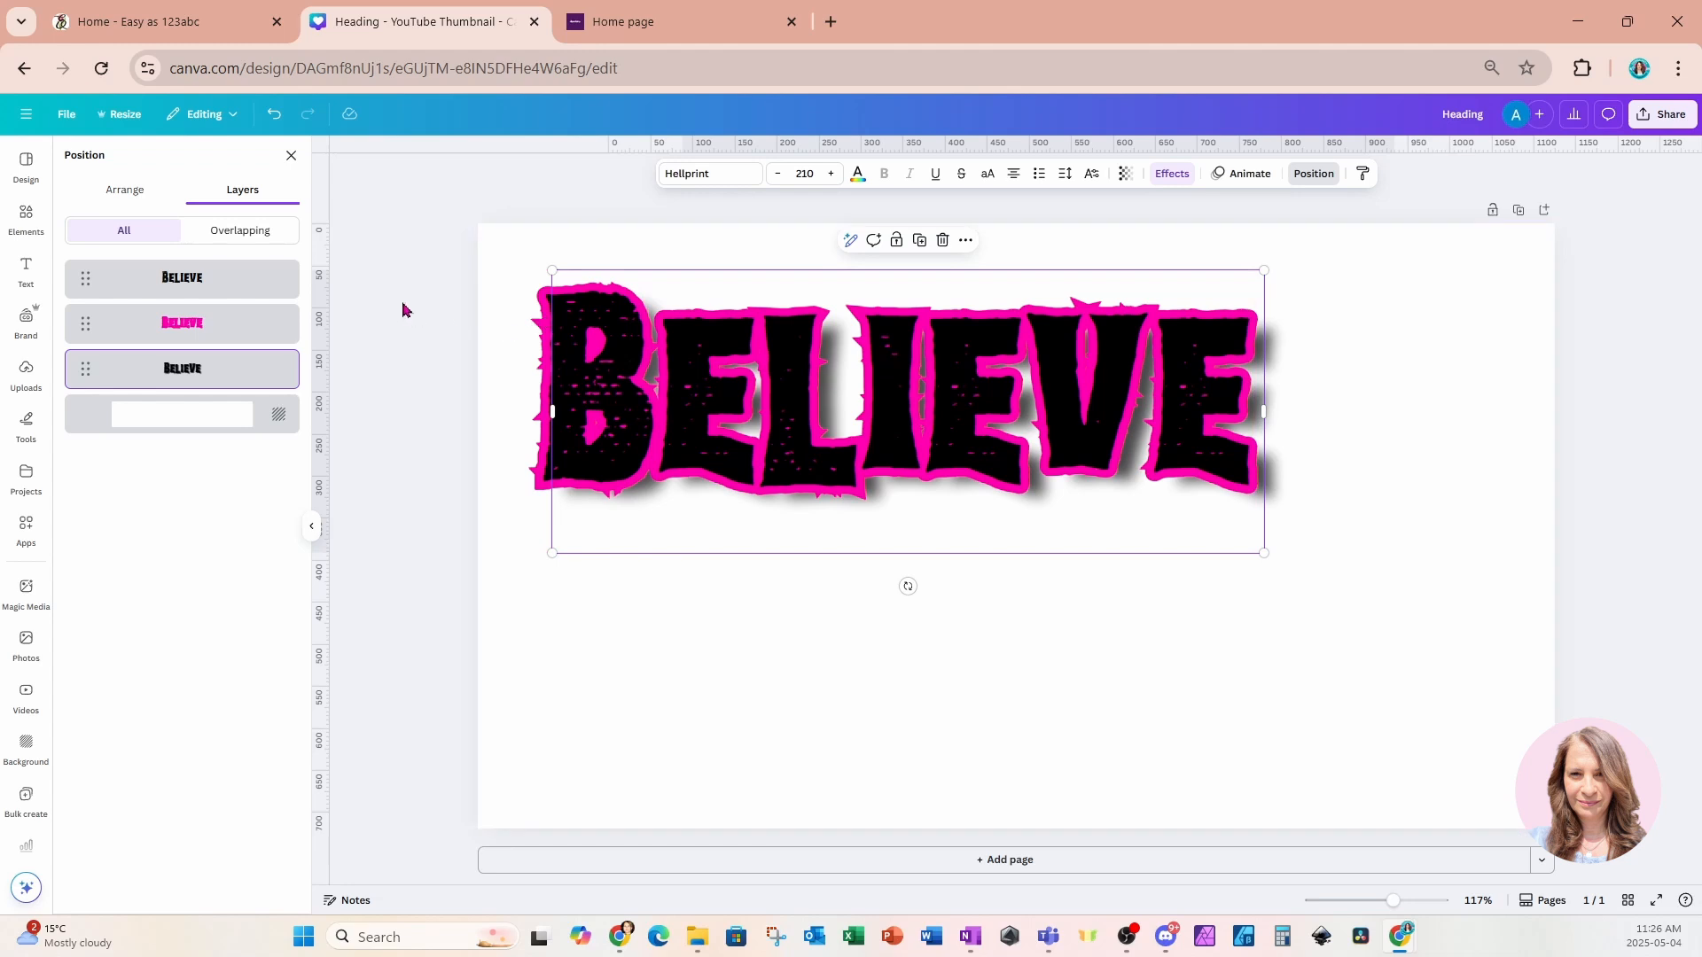
Add a new heading text box below Believe and change its text to LOVE.
left_click(26, 266)
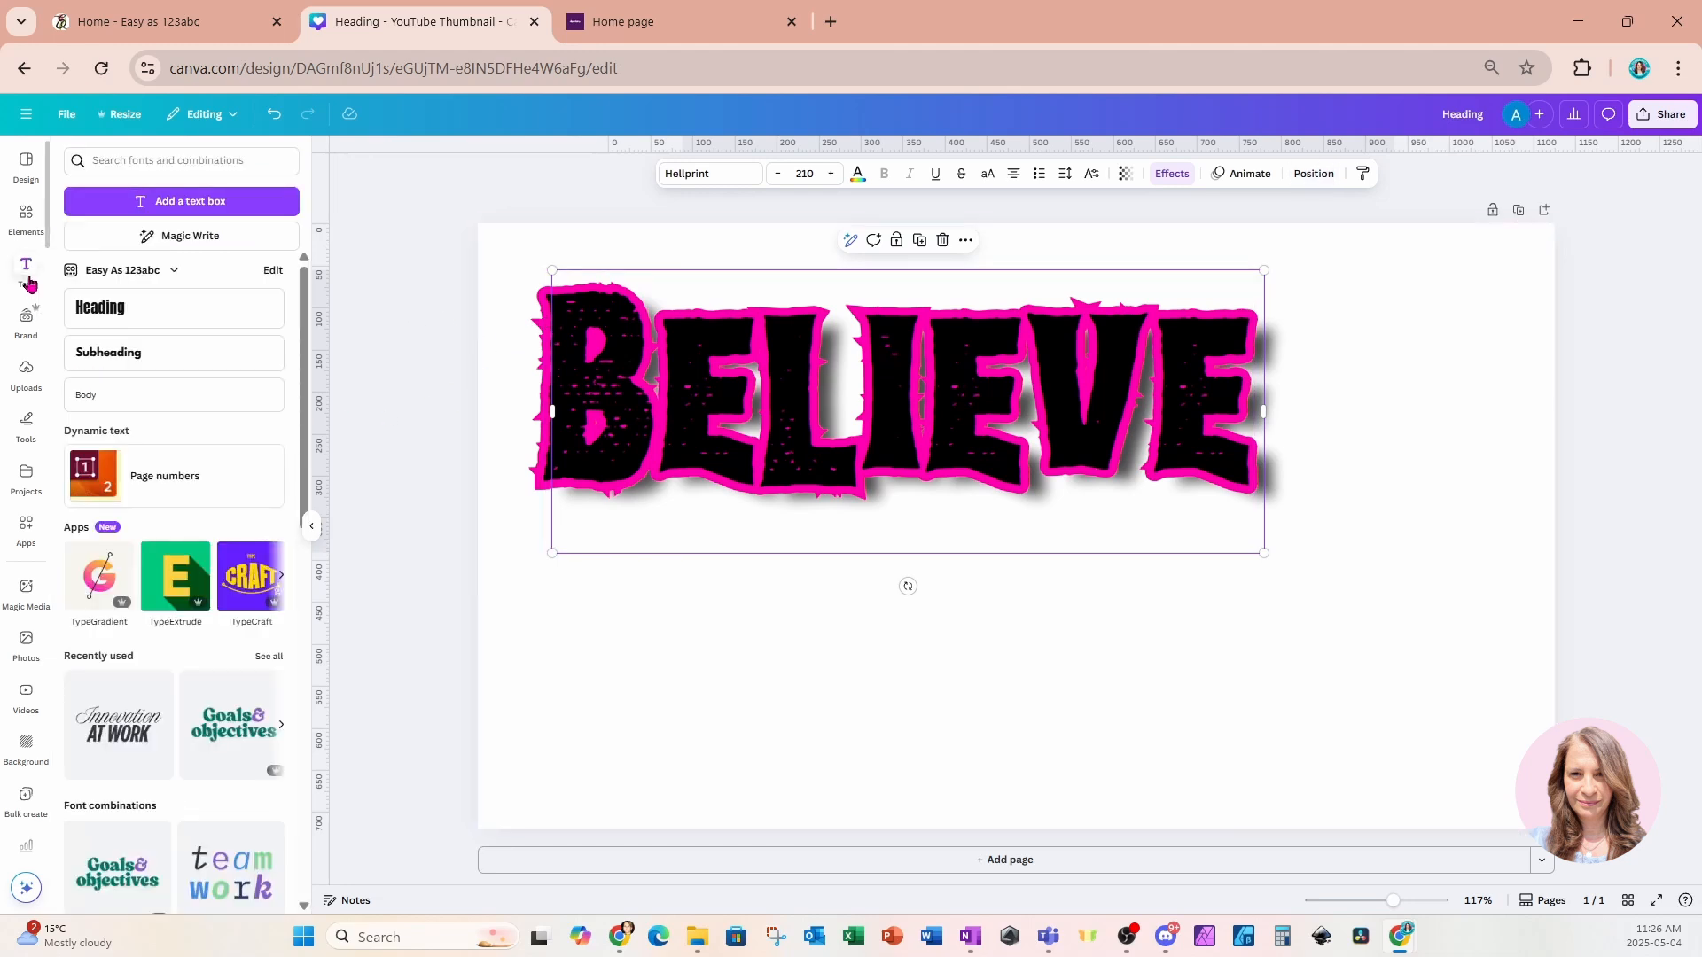
left_click(90, 309)
left_click(906, 658)
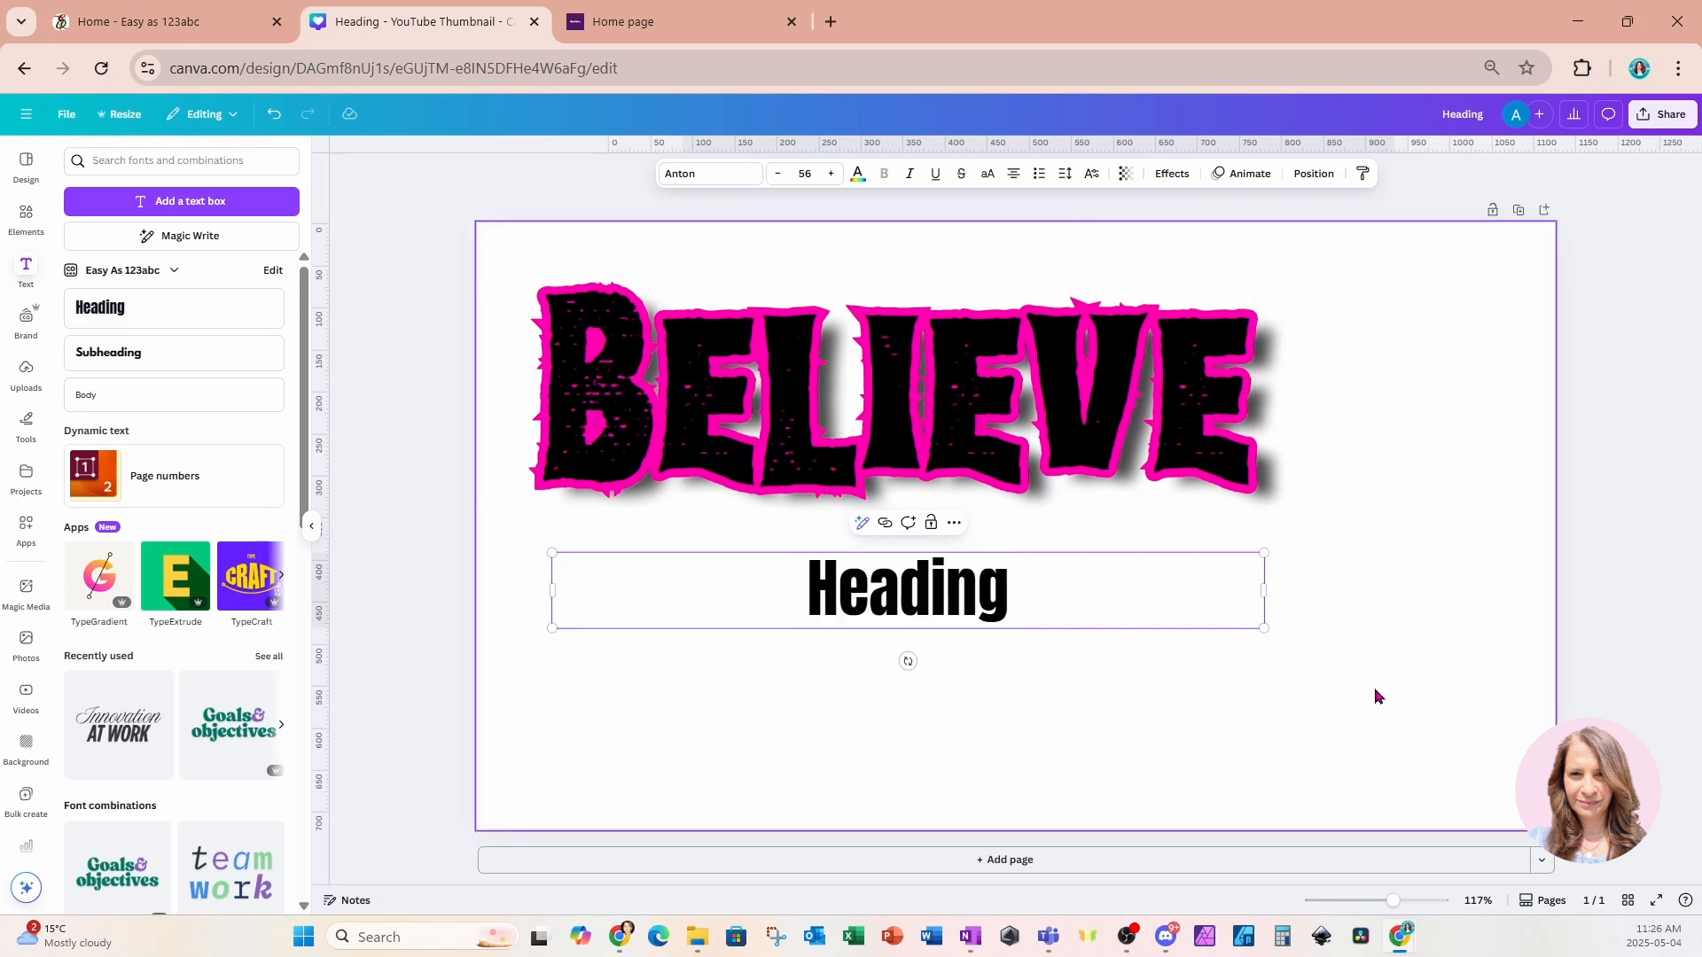
left_click_drag(945, 582, 1074, 652)
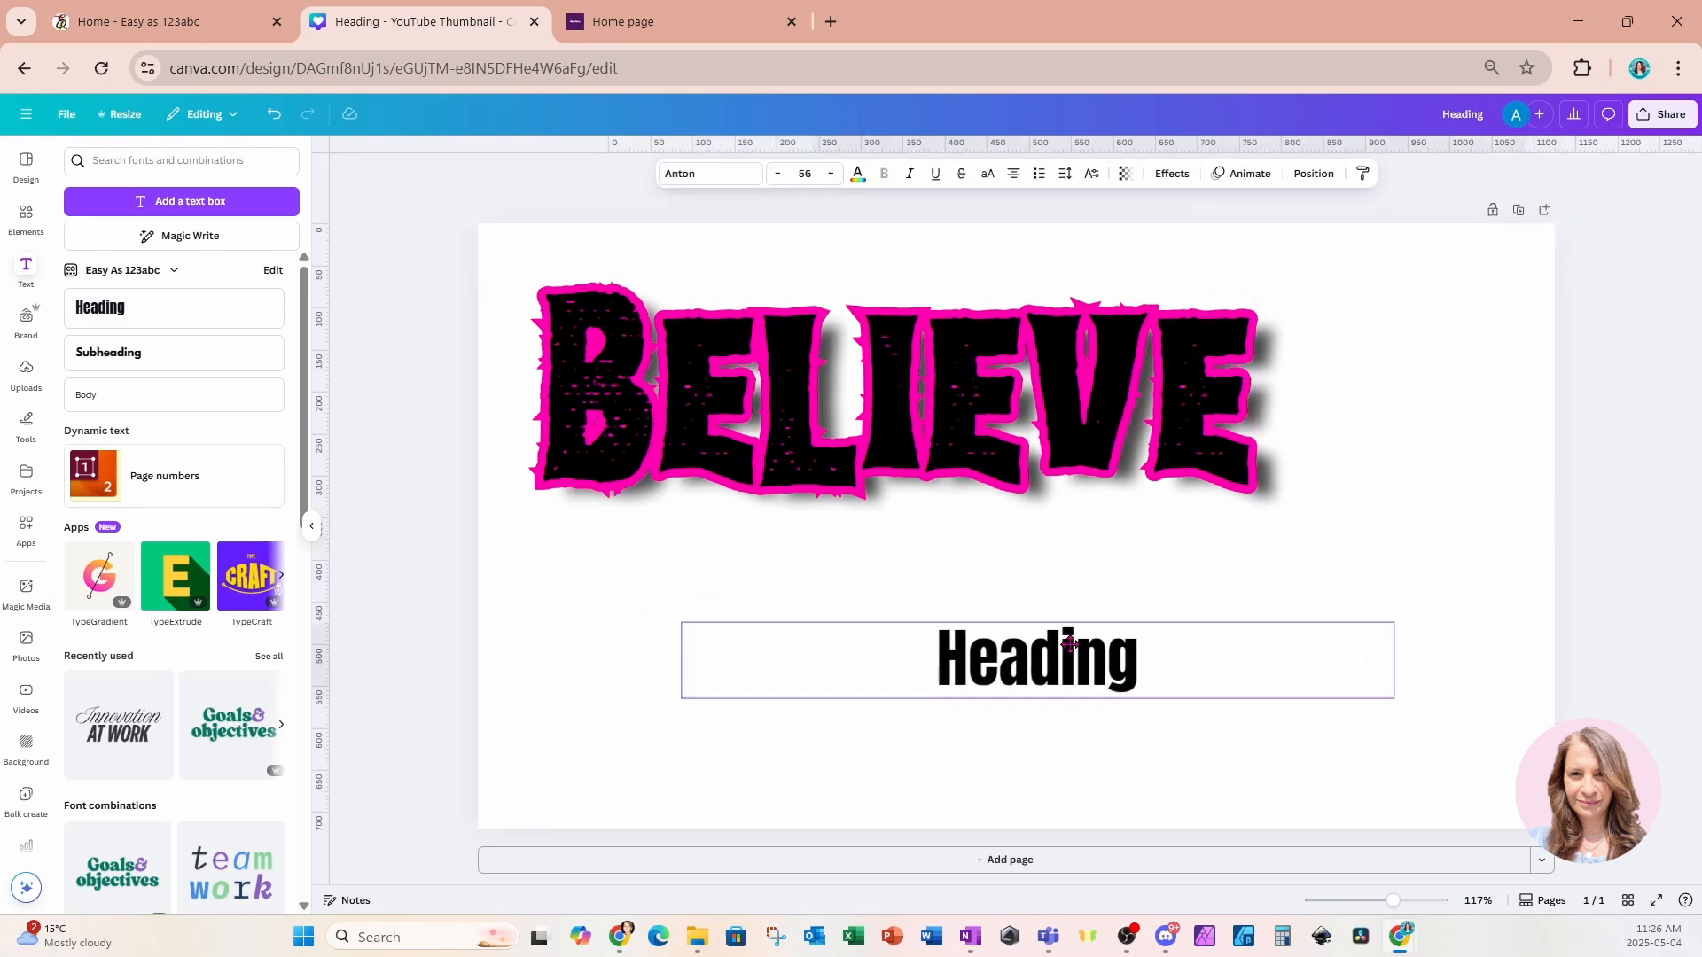
double_click(1135, 656)
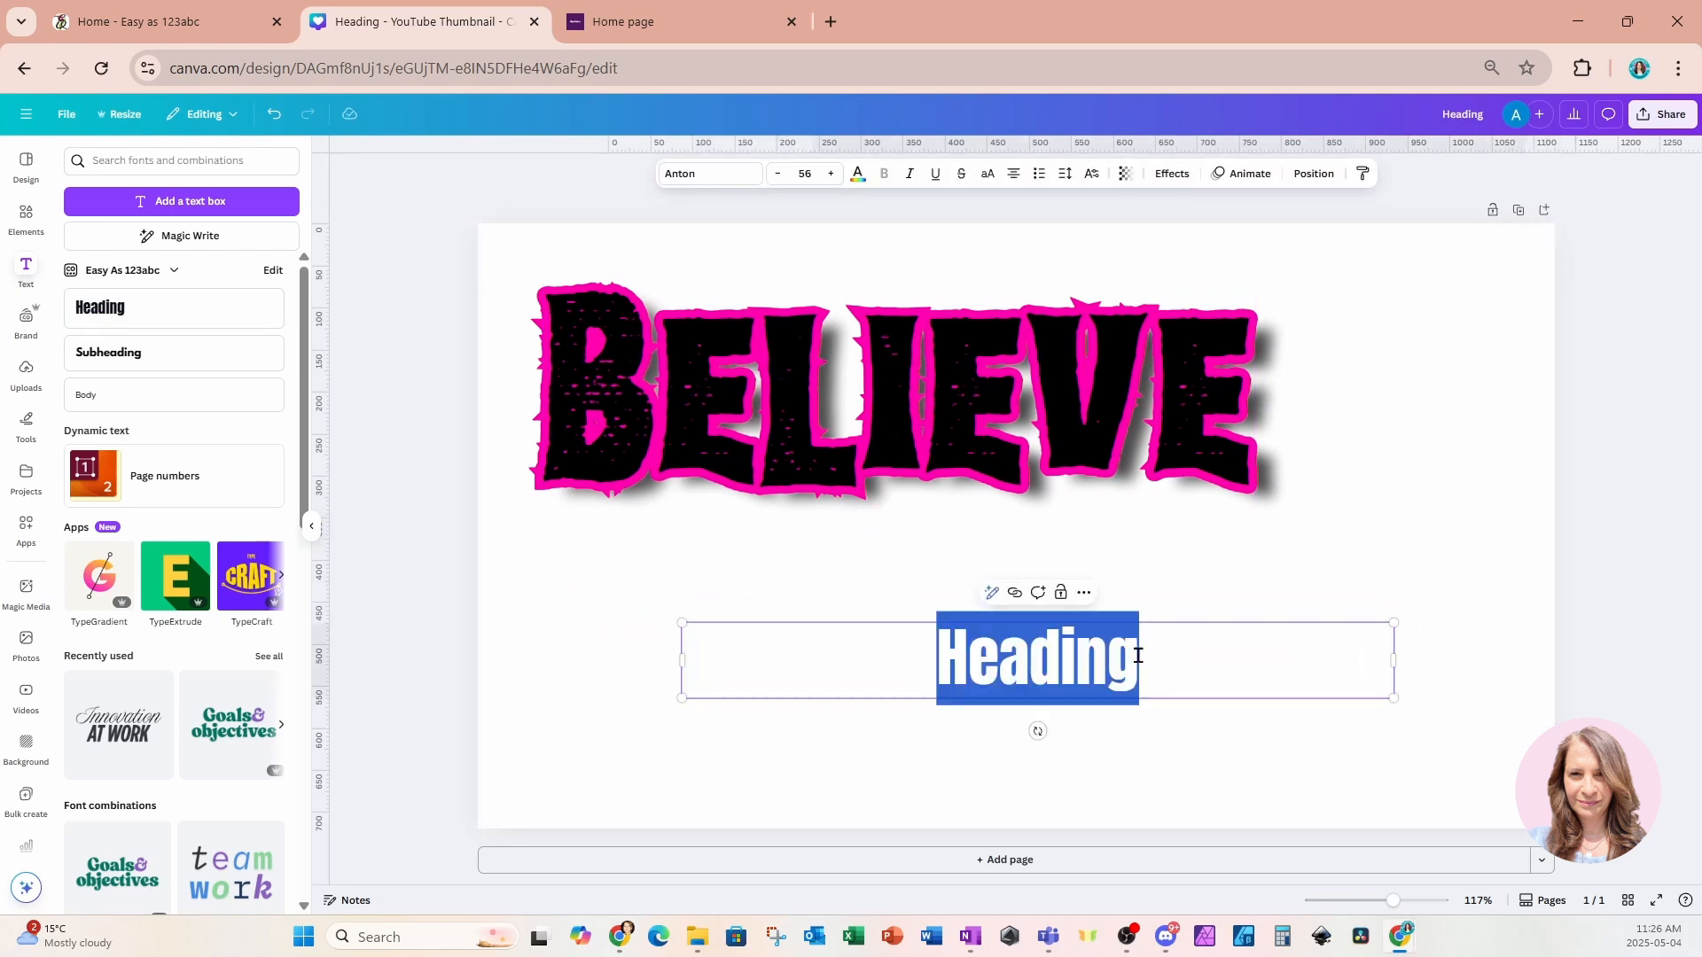
type("LOVE")
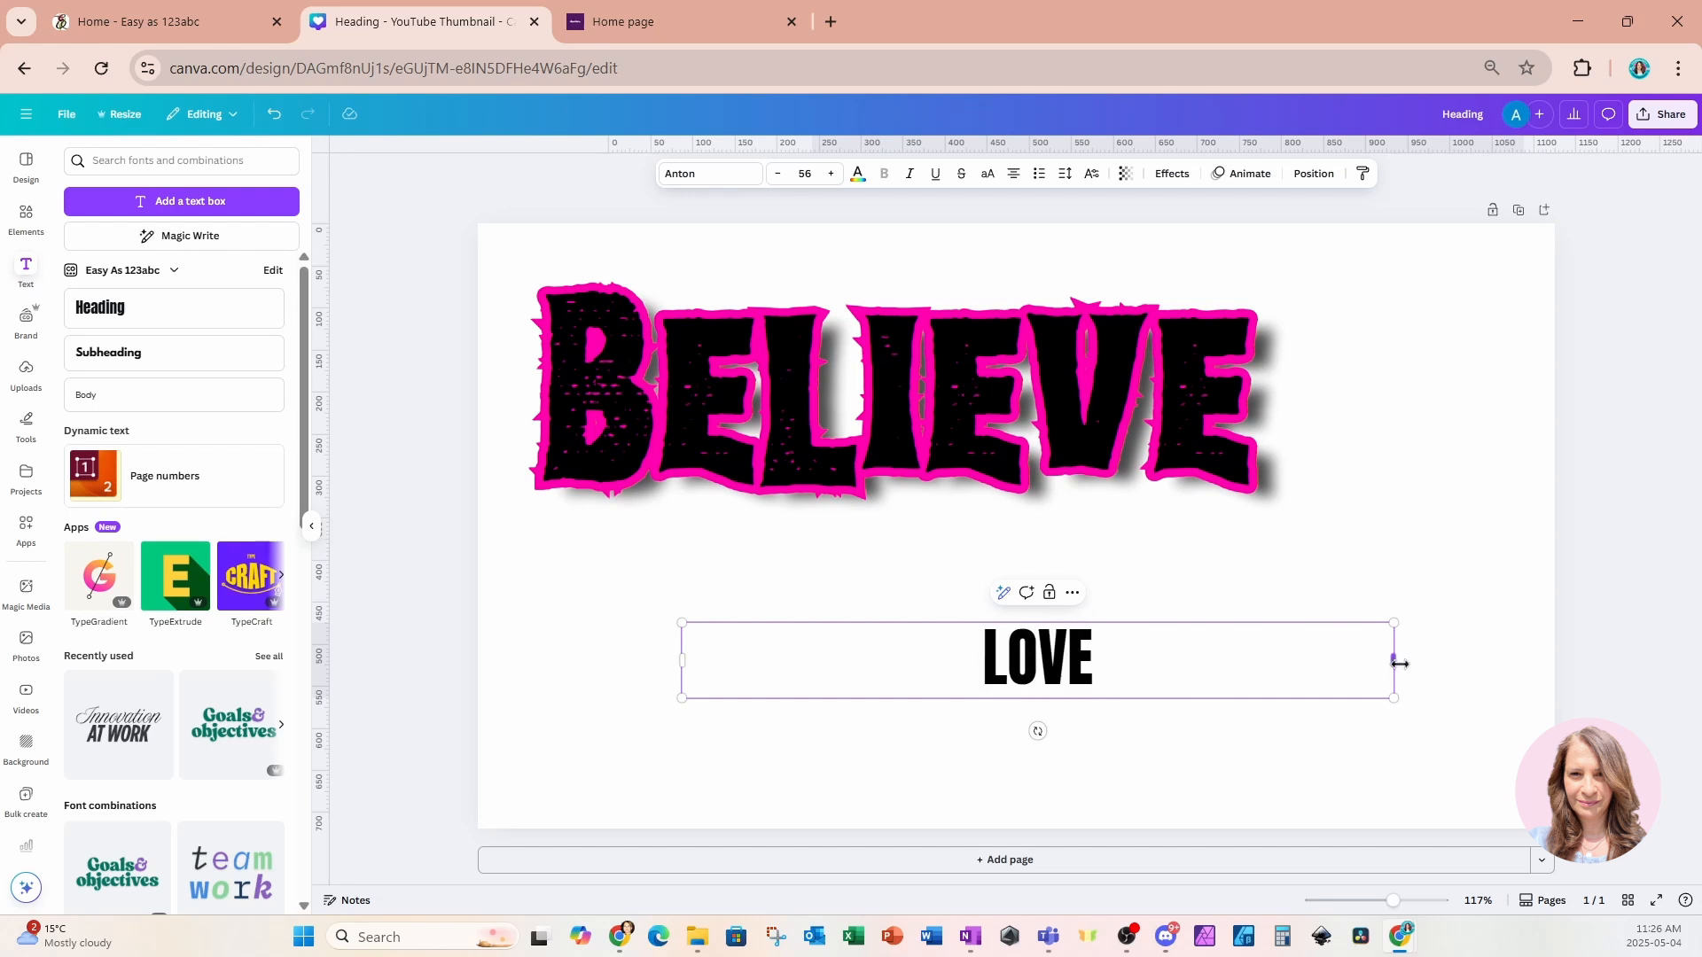
Resize the LOVE text box to enlarge the text to about 193 and place it below Believe.
left_click_drag(1394, 662, 897, 681)
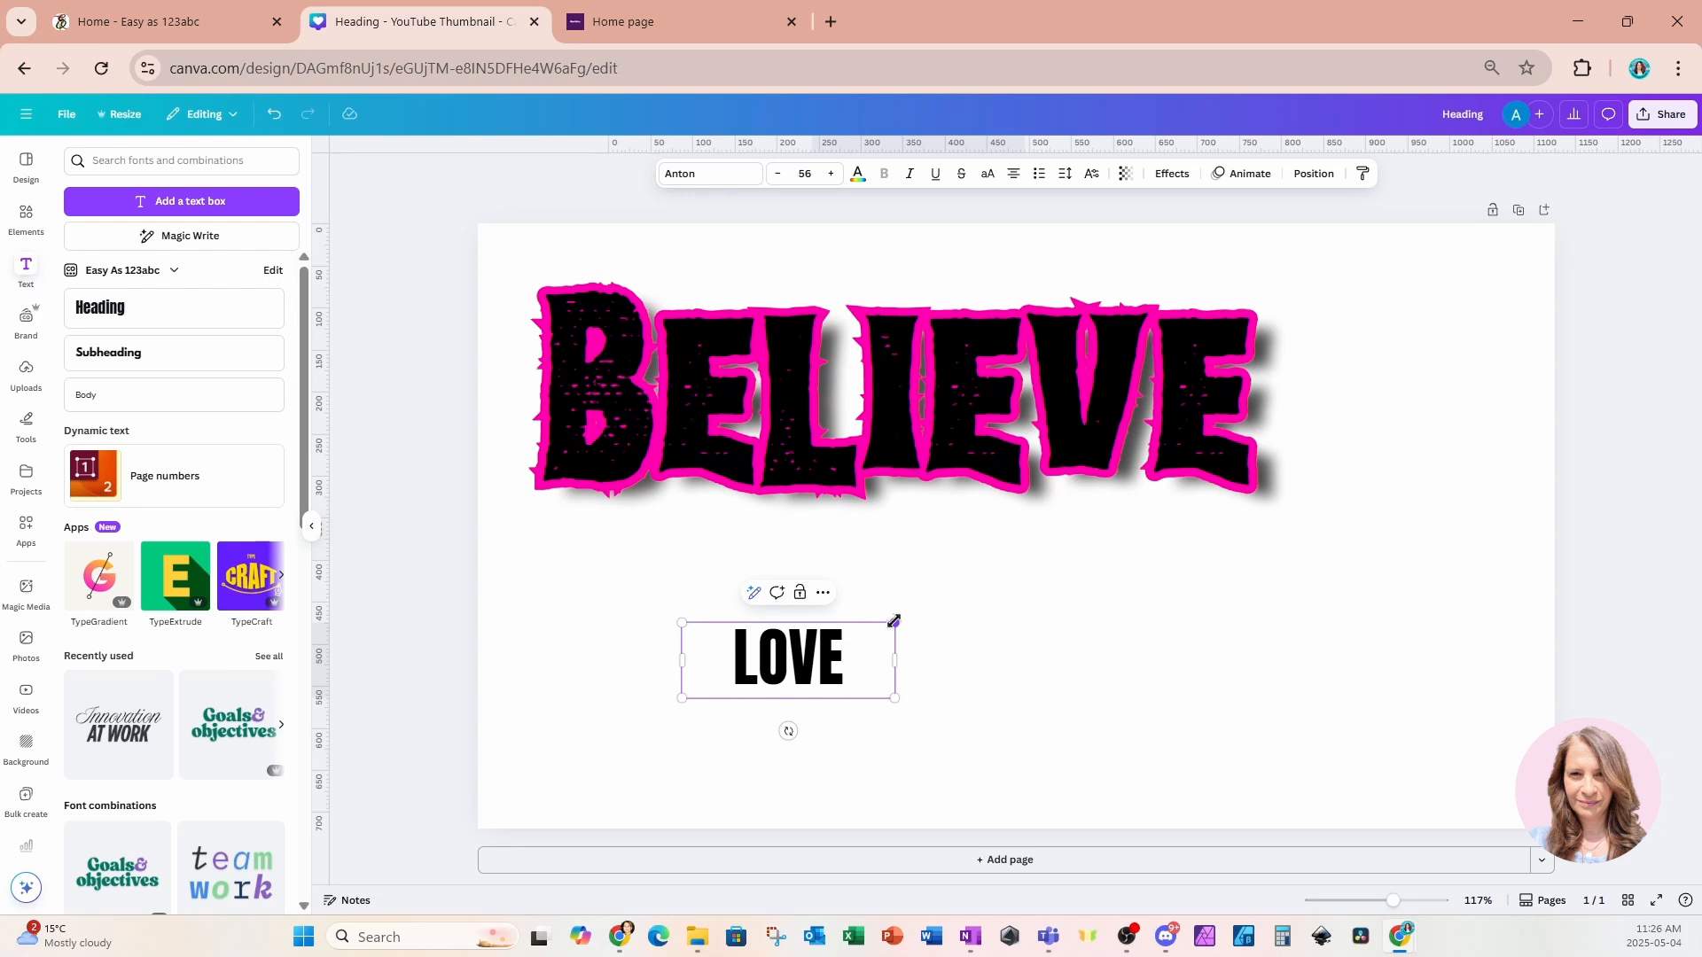
left_click_drag(894, 621, 1396, 386)
left_click(1531, 540)
left_click_drag(1362, 561, 1255, 653)
Select the Believe headings and shift them right to centre them above LOVE.
left_click_drag(442, 330, 1276, 444)
left_click_drag(1076, 419, 1184, 395)
left_click(1492, 548)
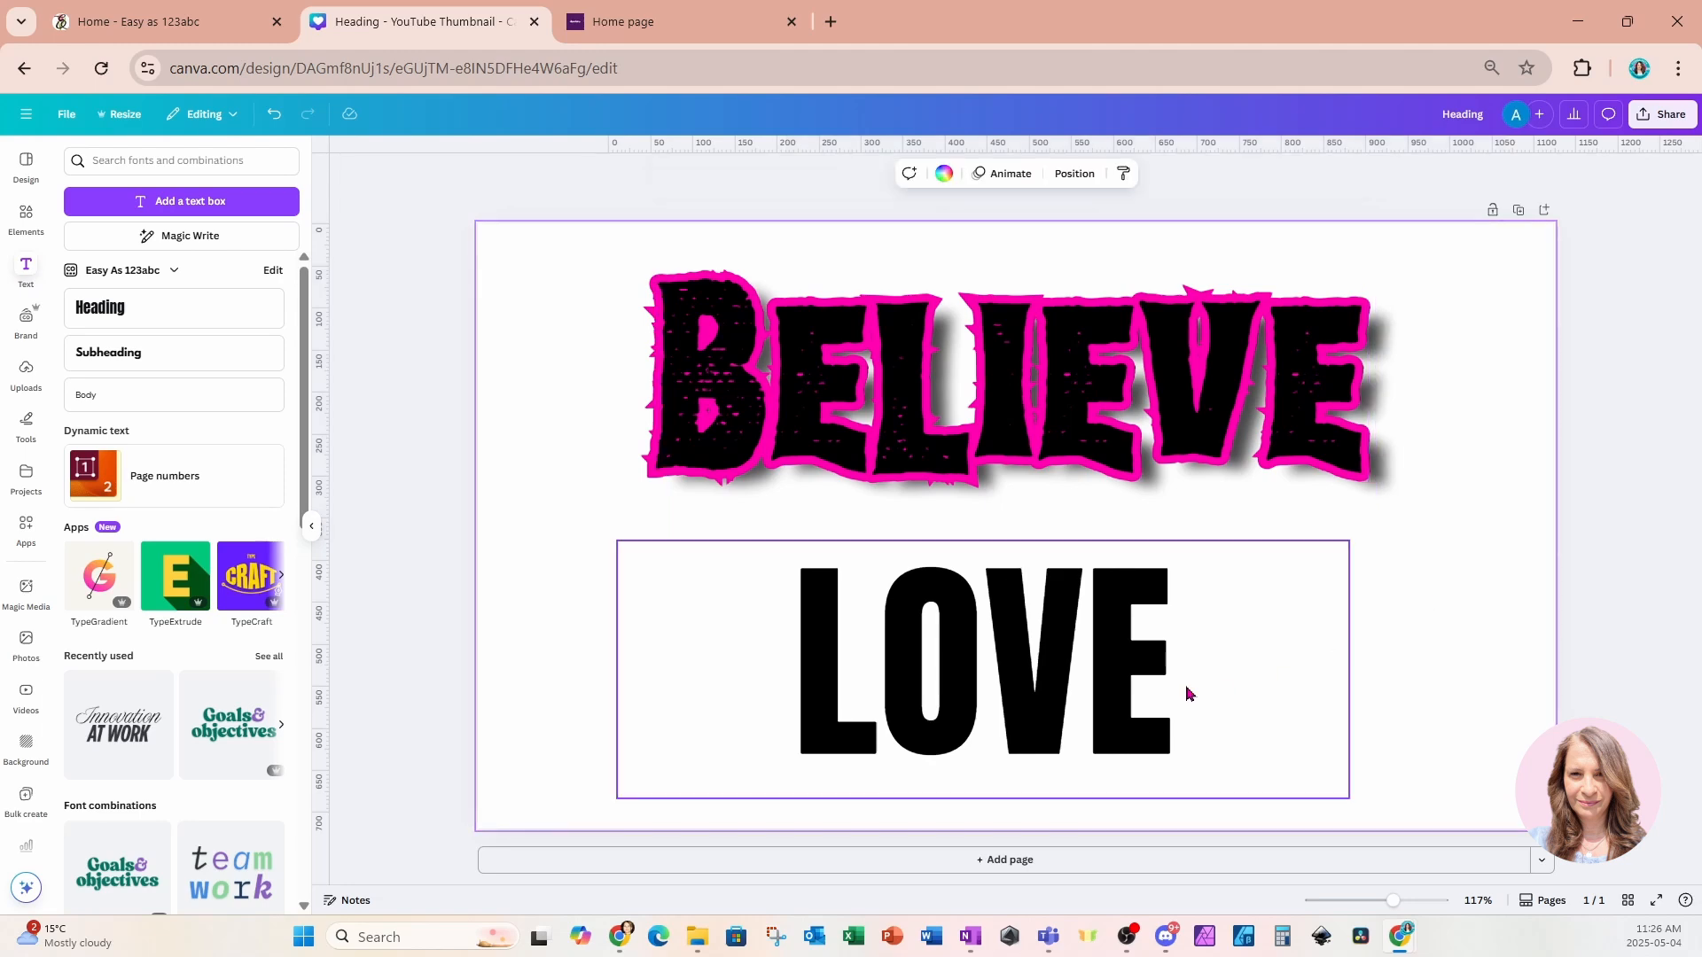
Change the LOVE heading's text colour to light blue.
left_click(1133, 696)
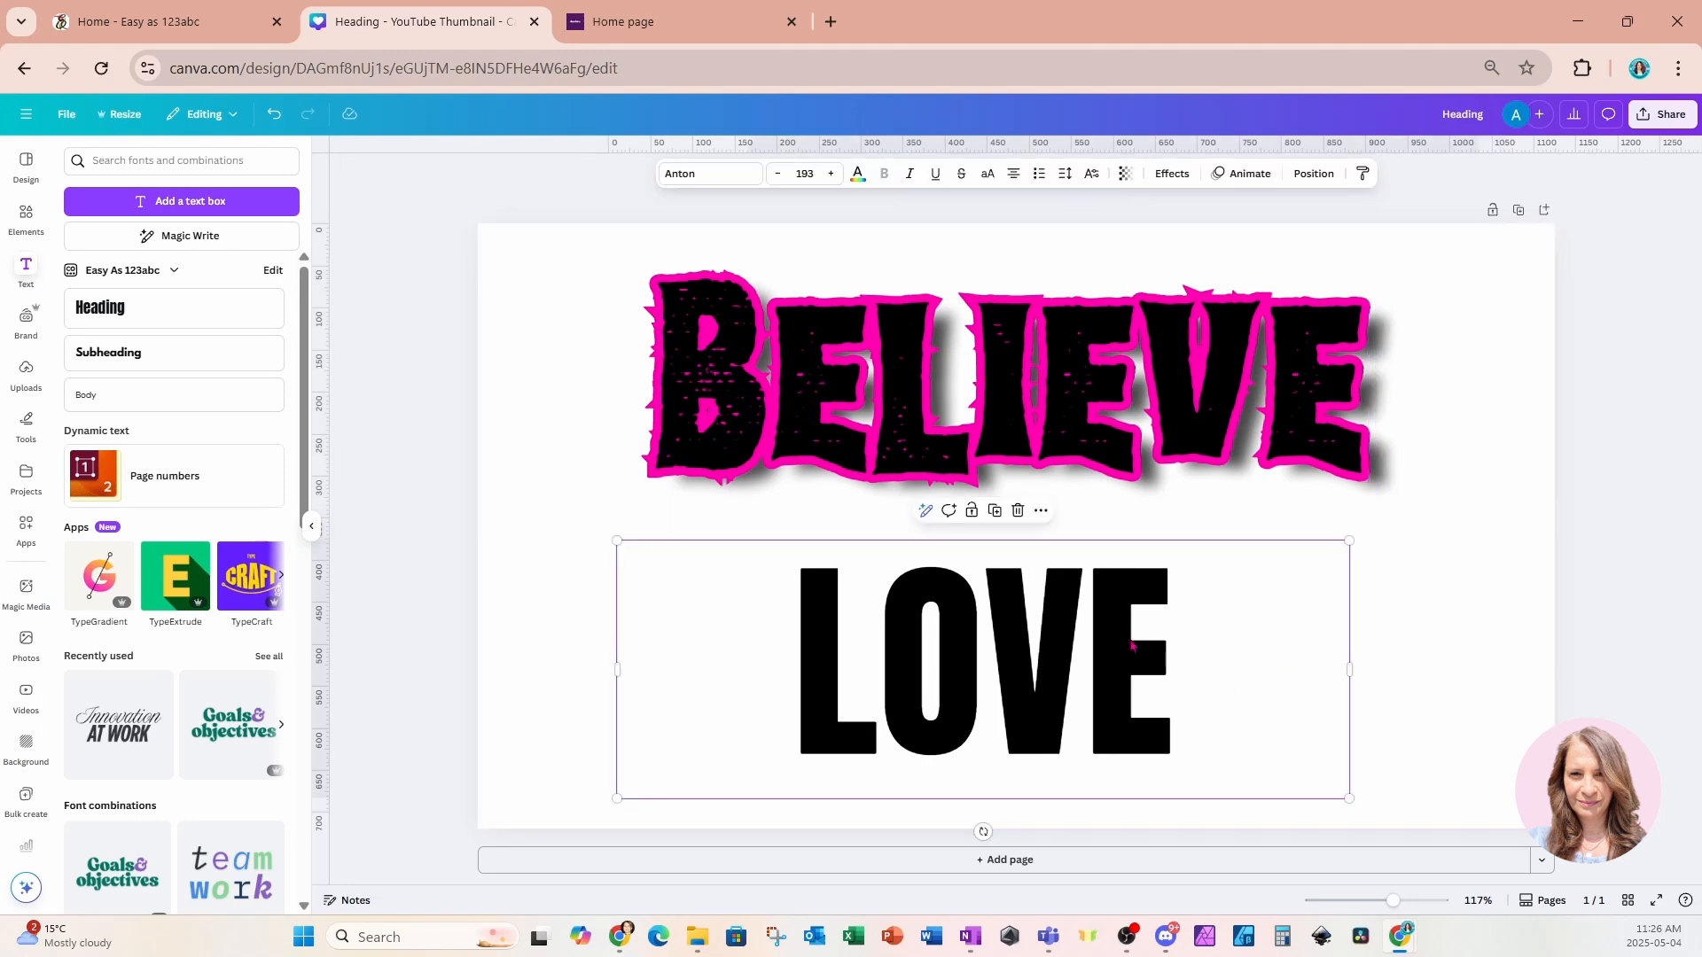
left_click(858, 174)
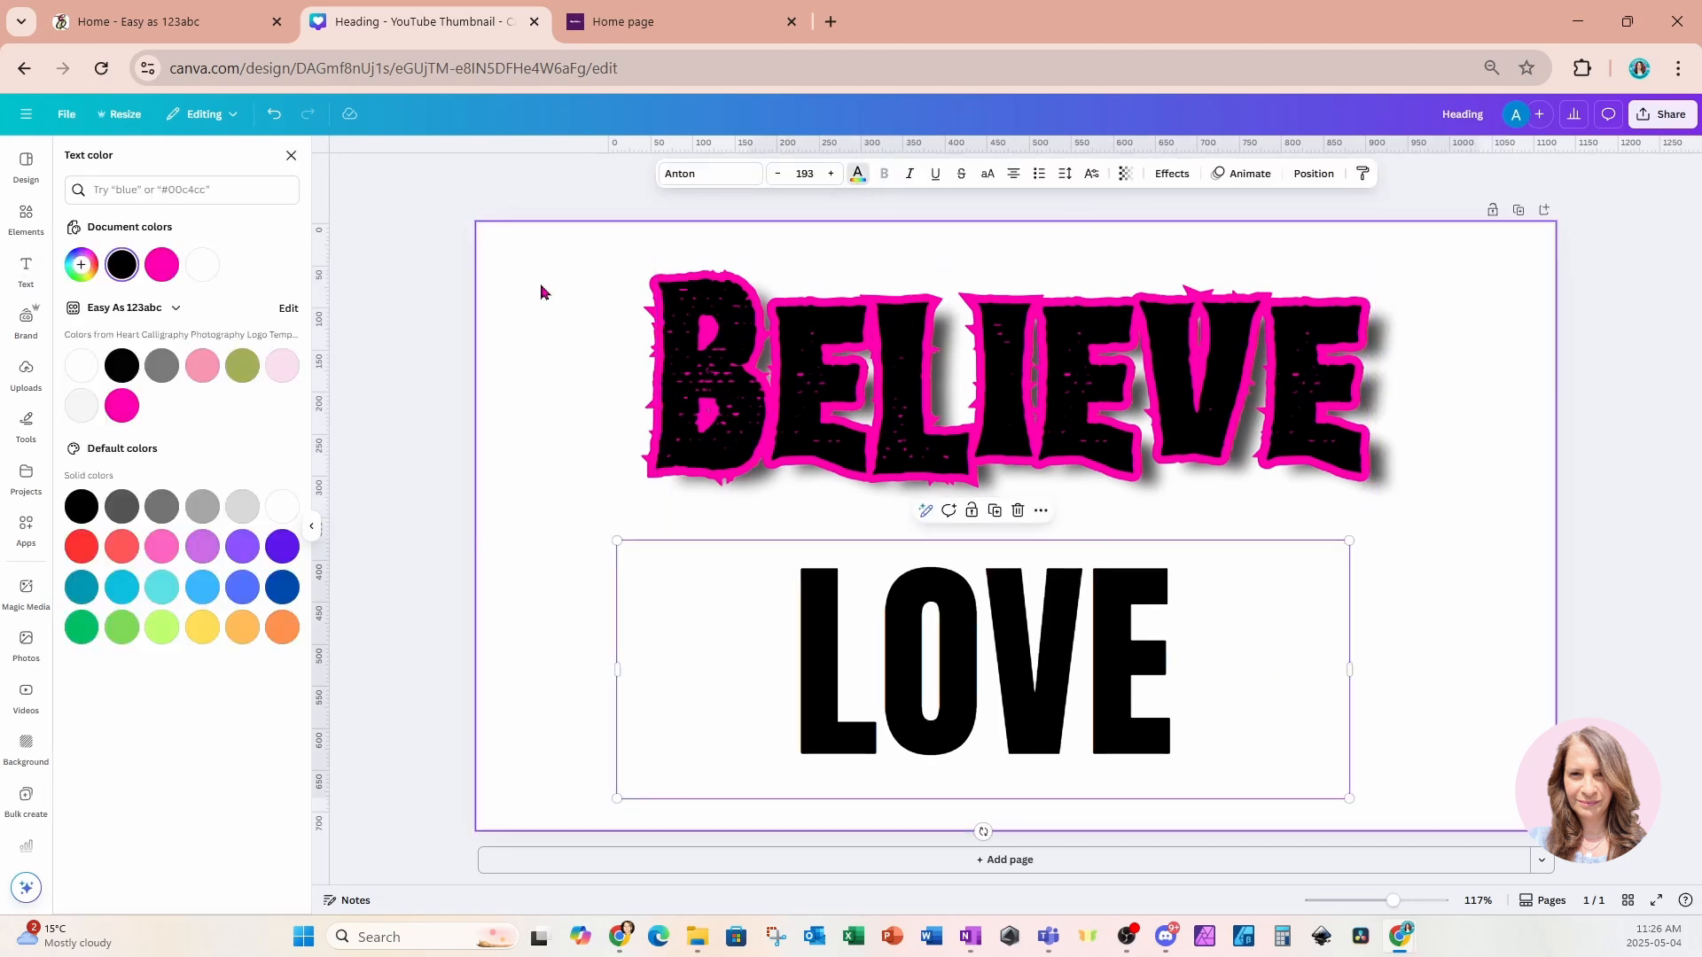
left_click(133, 590)
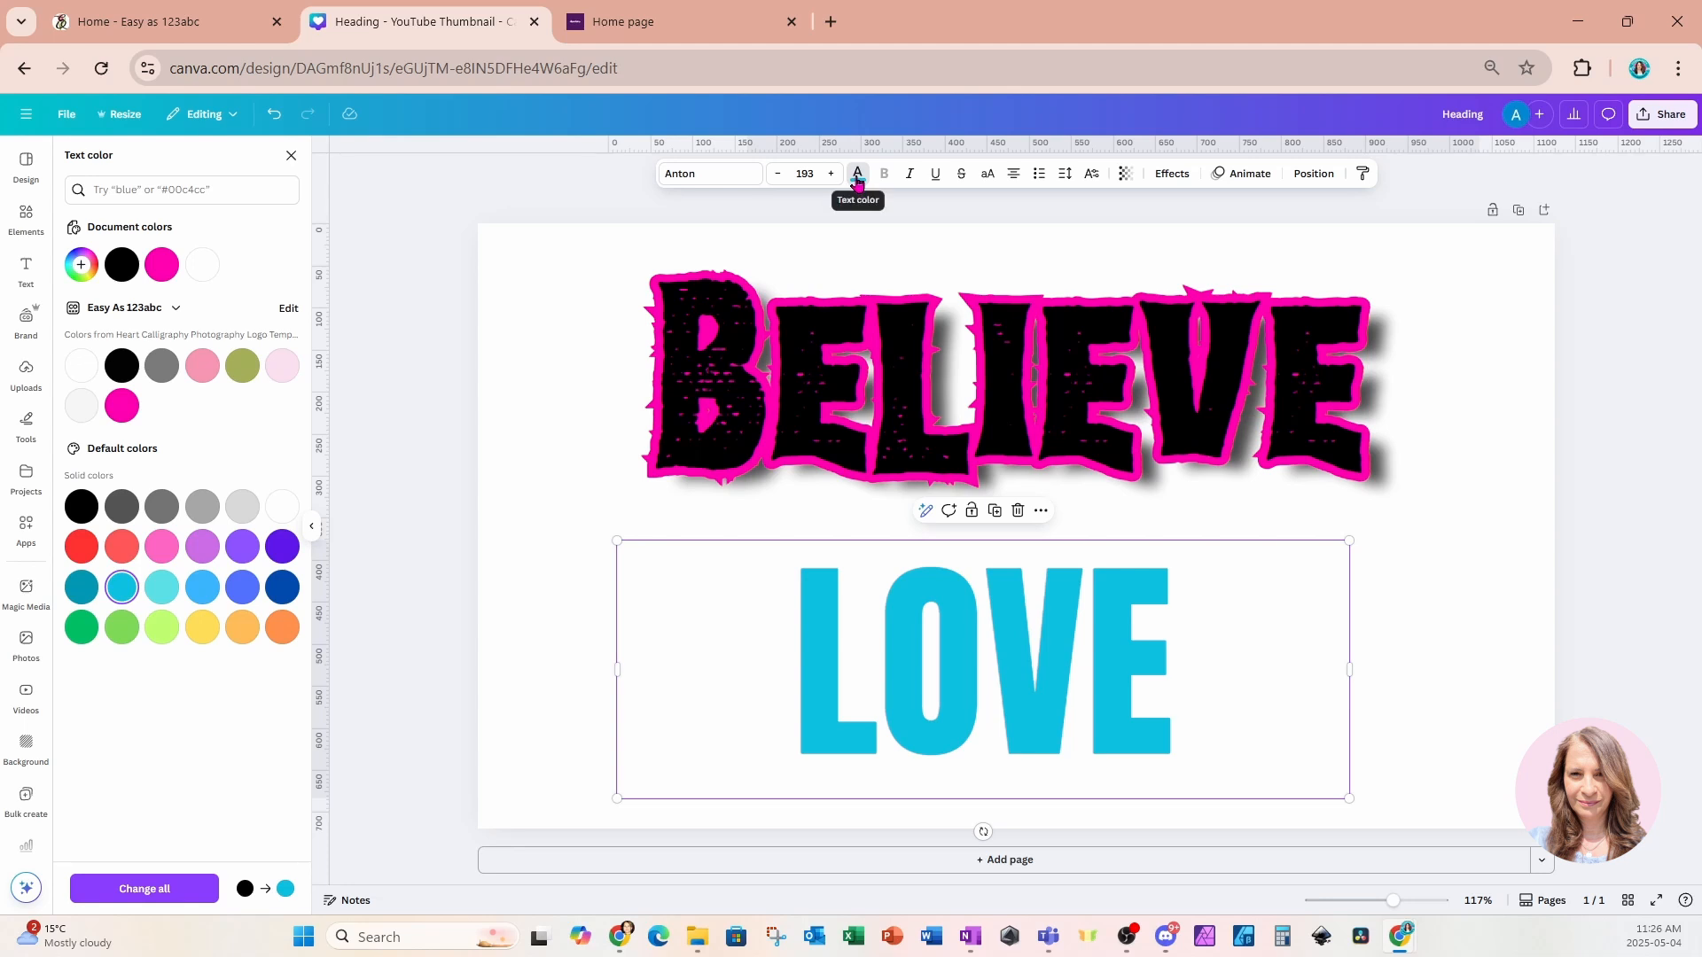
Apply an Outline effect to LOVE with the outline colour set to the same light blue.
left_click(1172, 174)
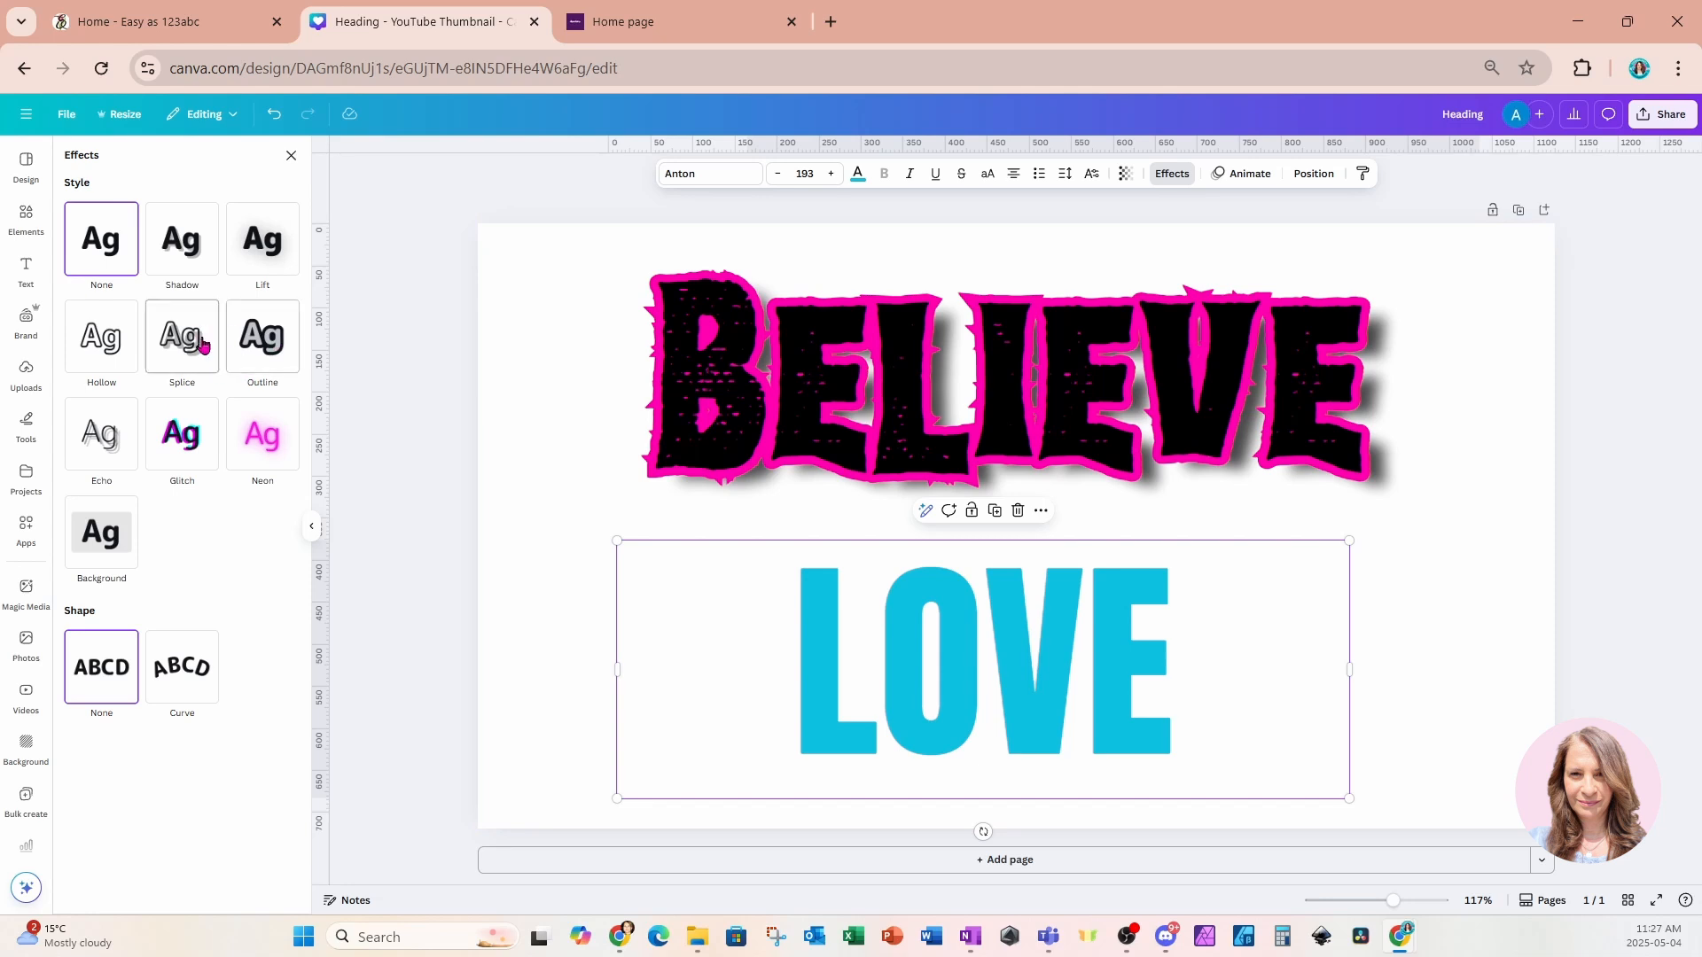
left_click(272, 347)
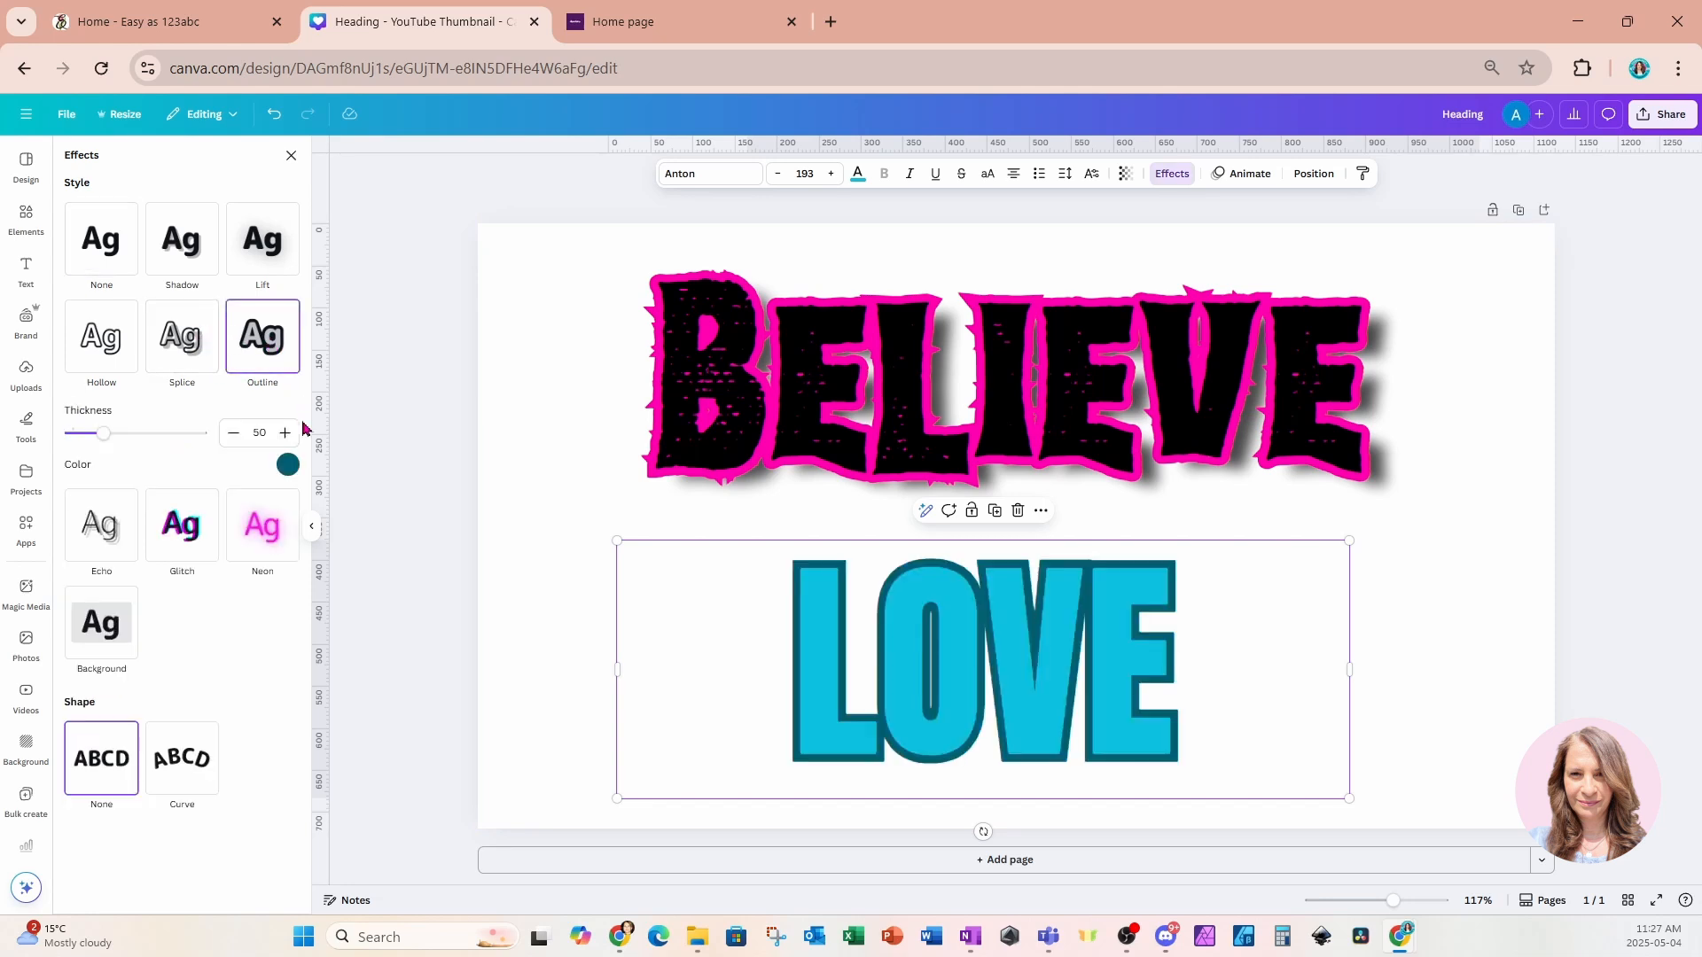
left_click(288, 466)
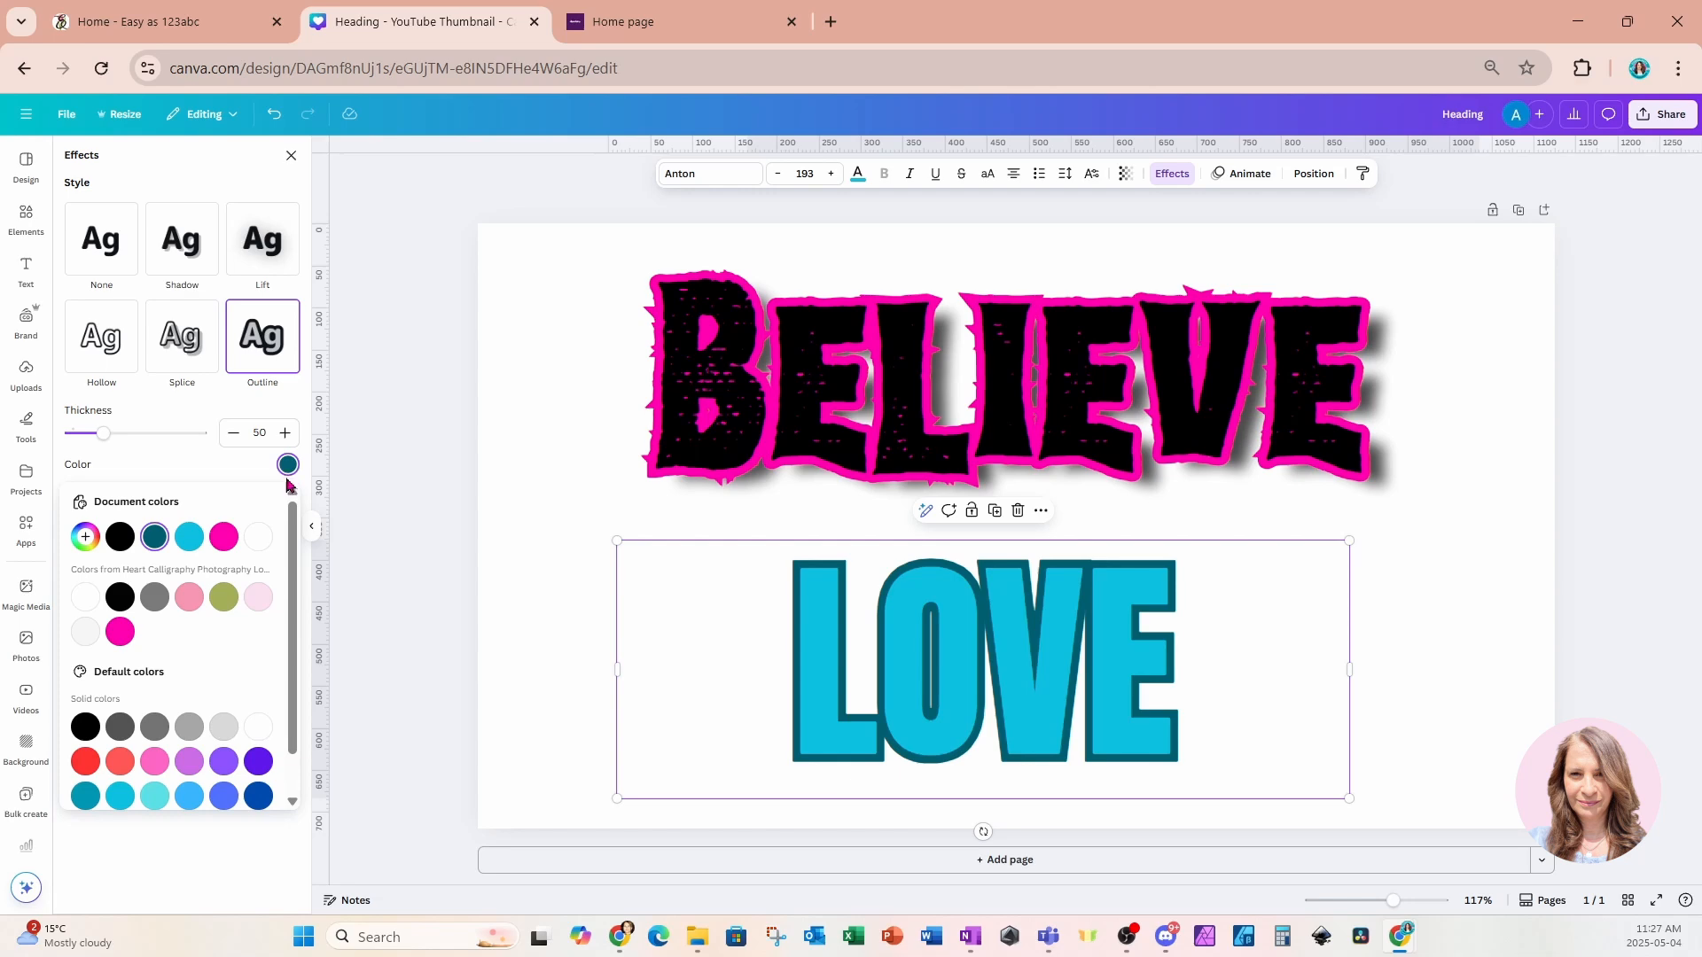
left_click(191, 538)
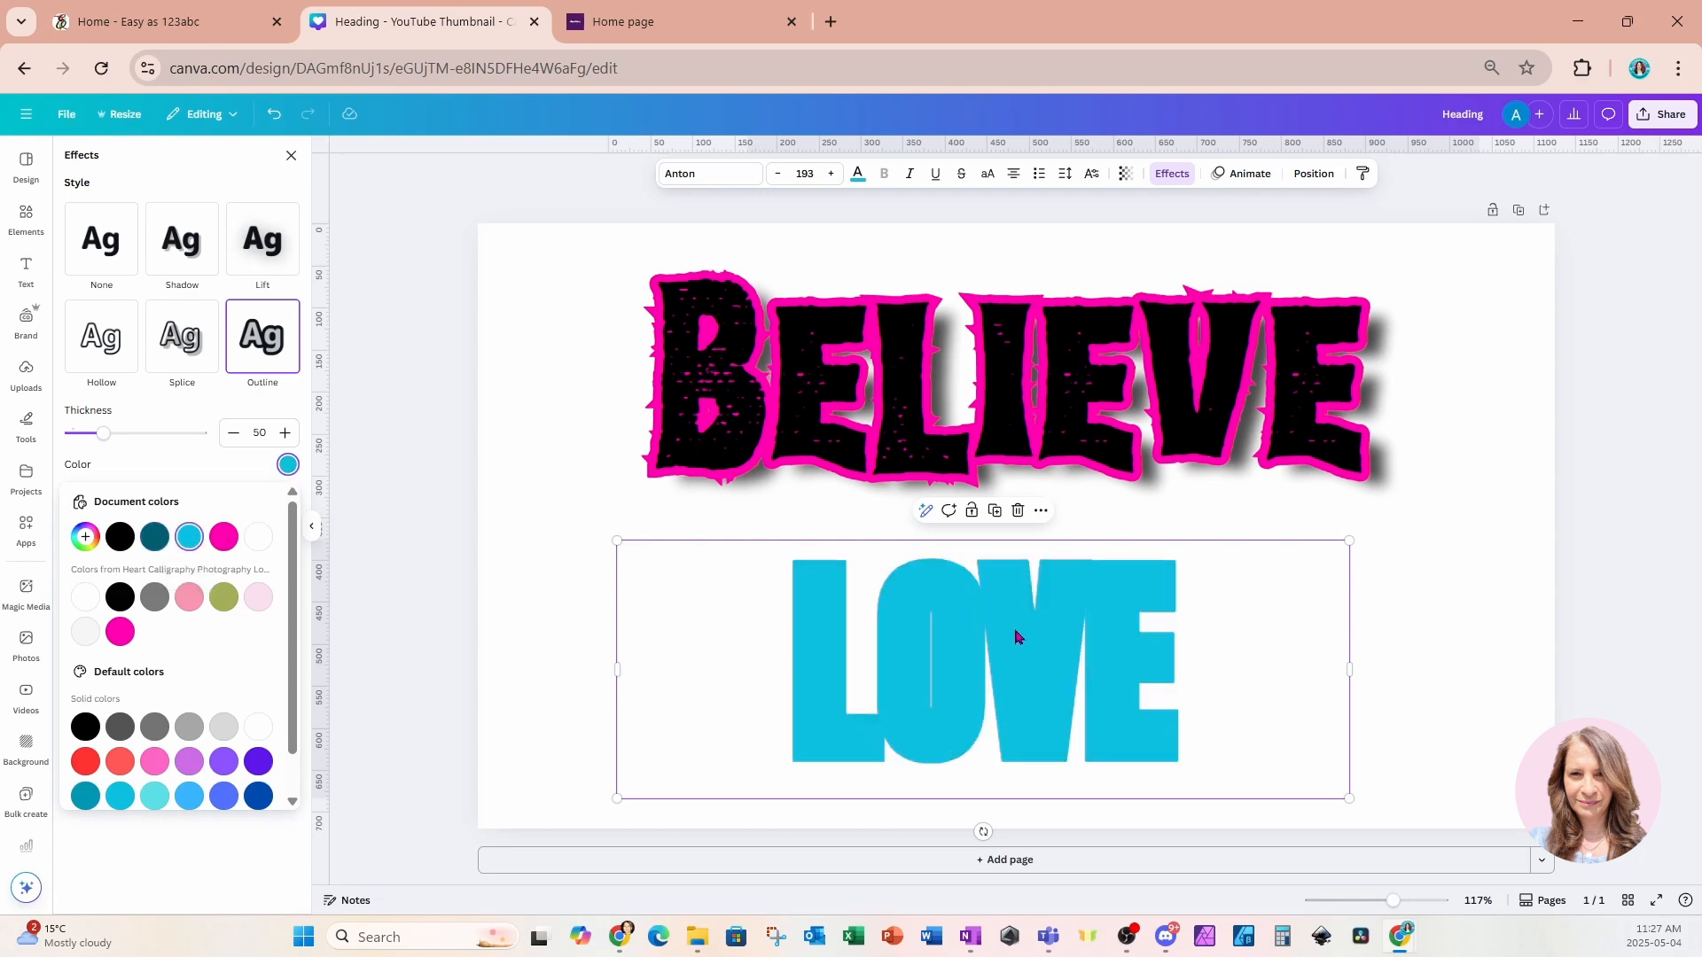
Set the LOVE heading's letter spacing to 79.
left_click(1067, 182)
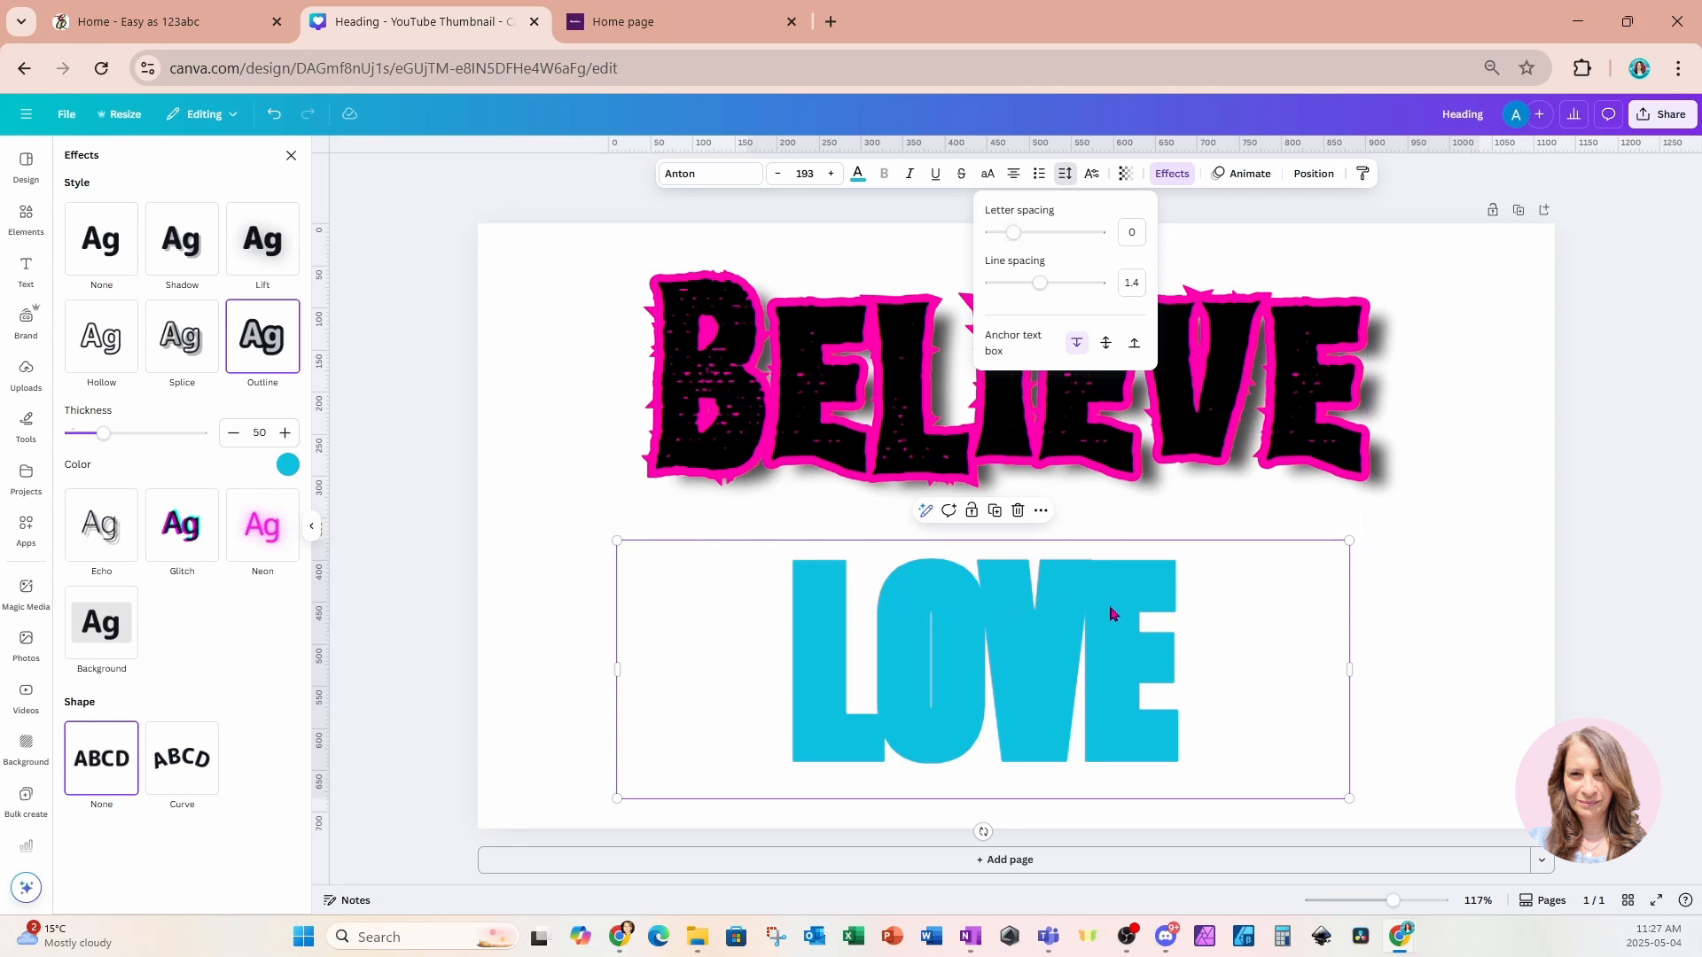
left_click_drag(1020, 241, 1024, 241)
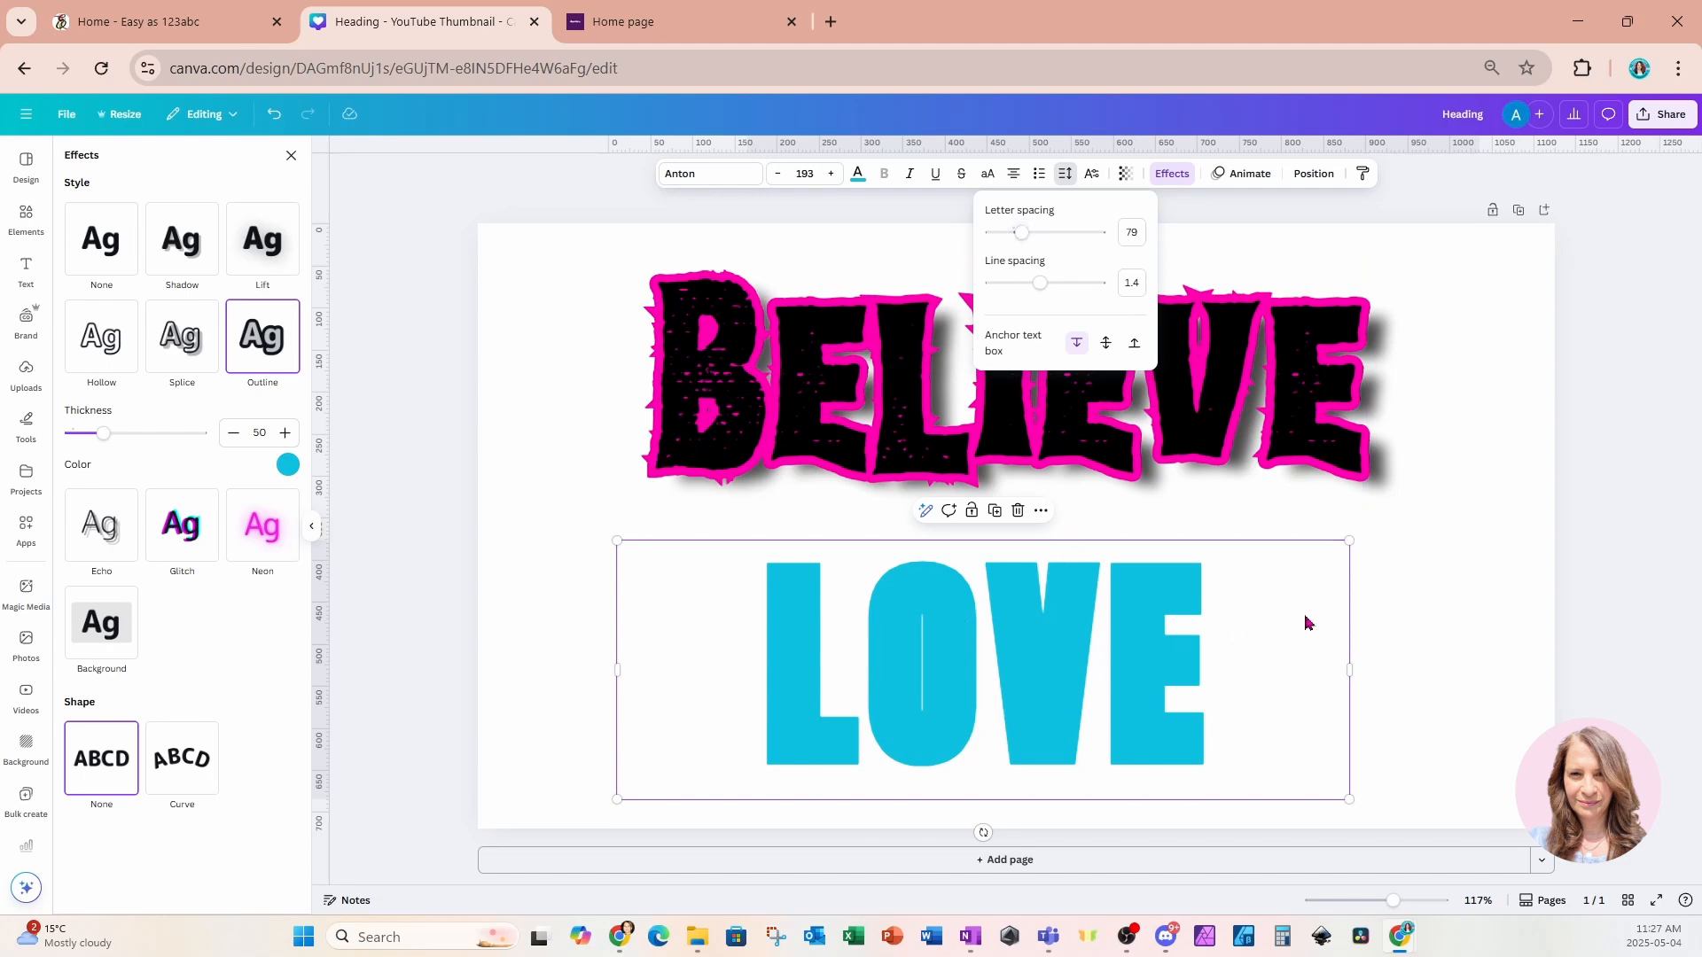
left_click(1403, 586)
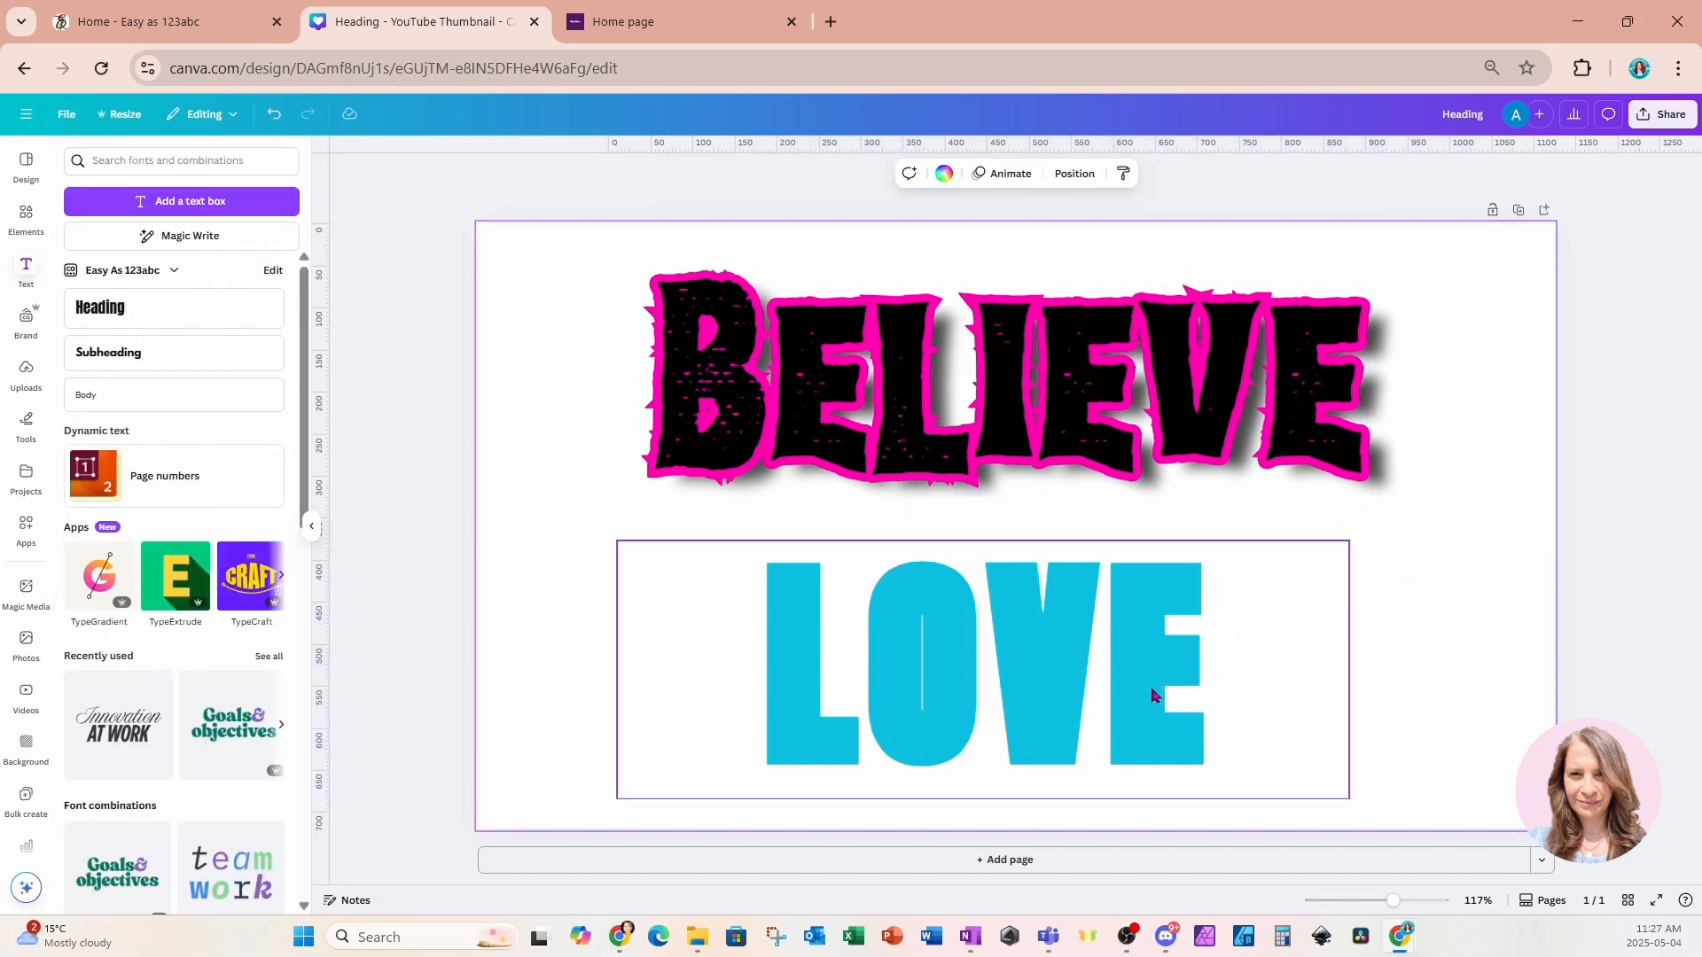
Duplicate the LOVE heading and nudge the copy slightly up and left.
left_click(1139, 684)
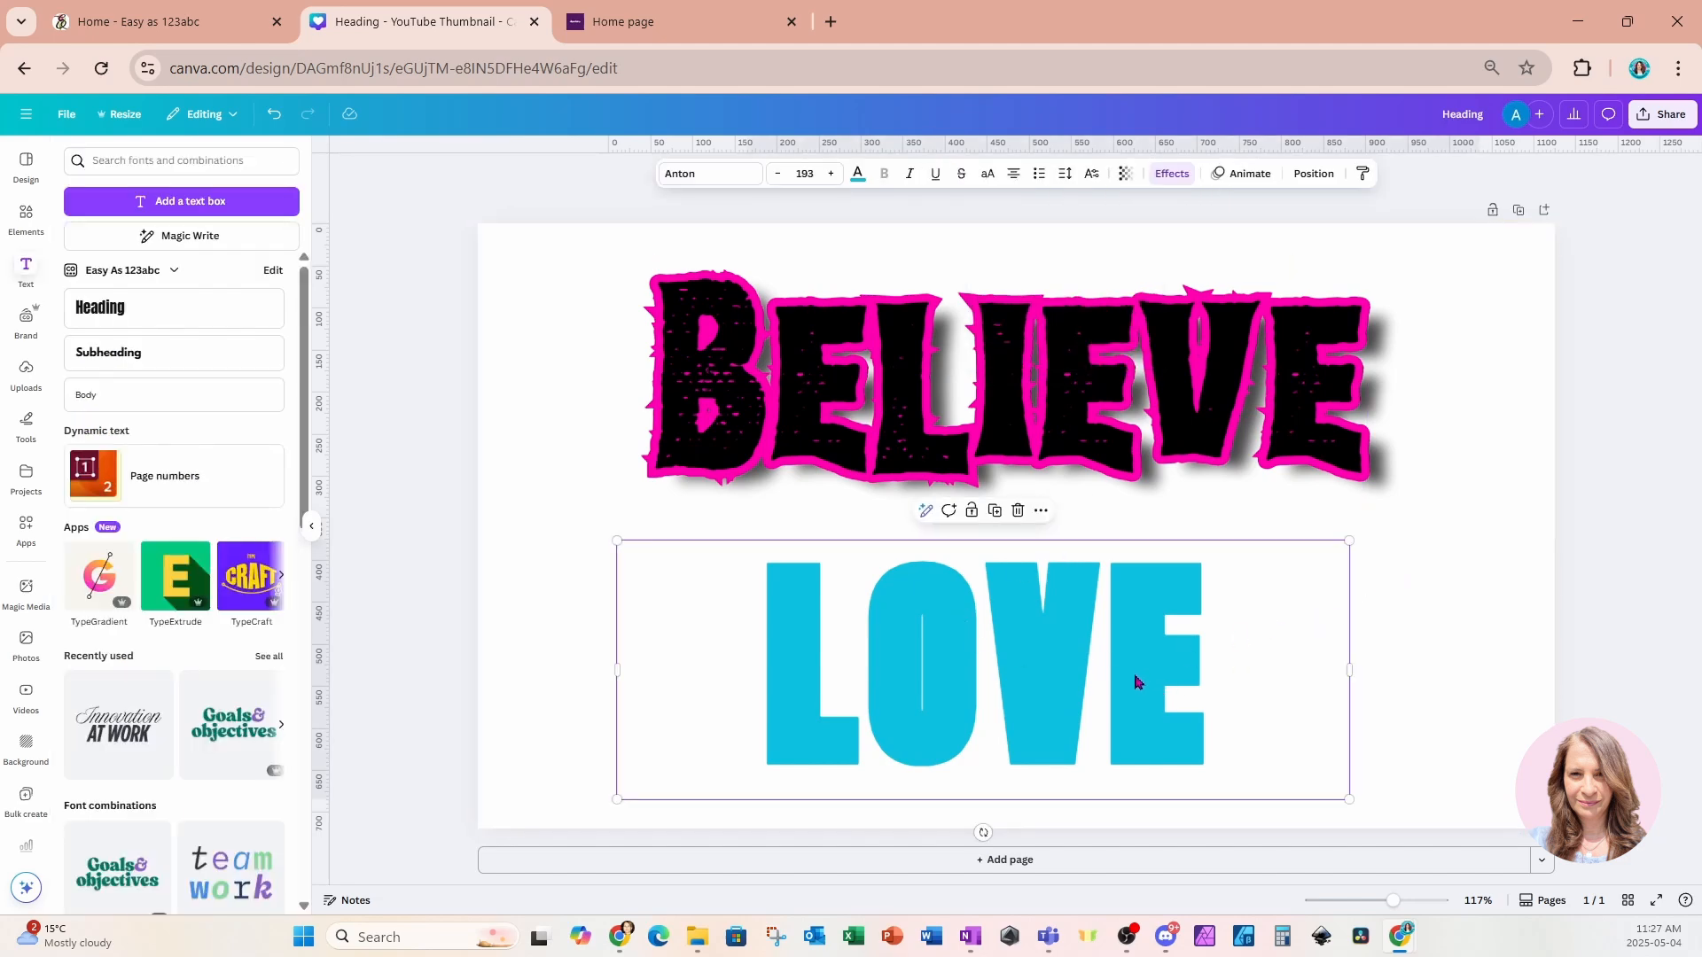
left_click(995, 510)
left_click_drag(1265, 617, 1253, 607)
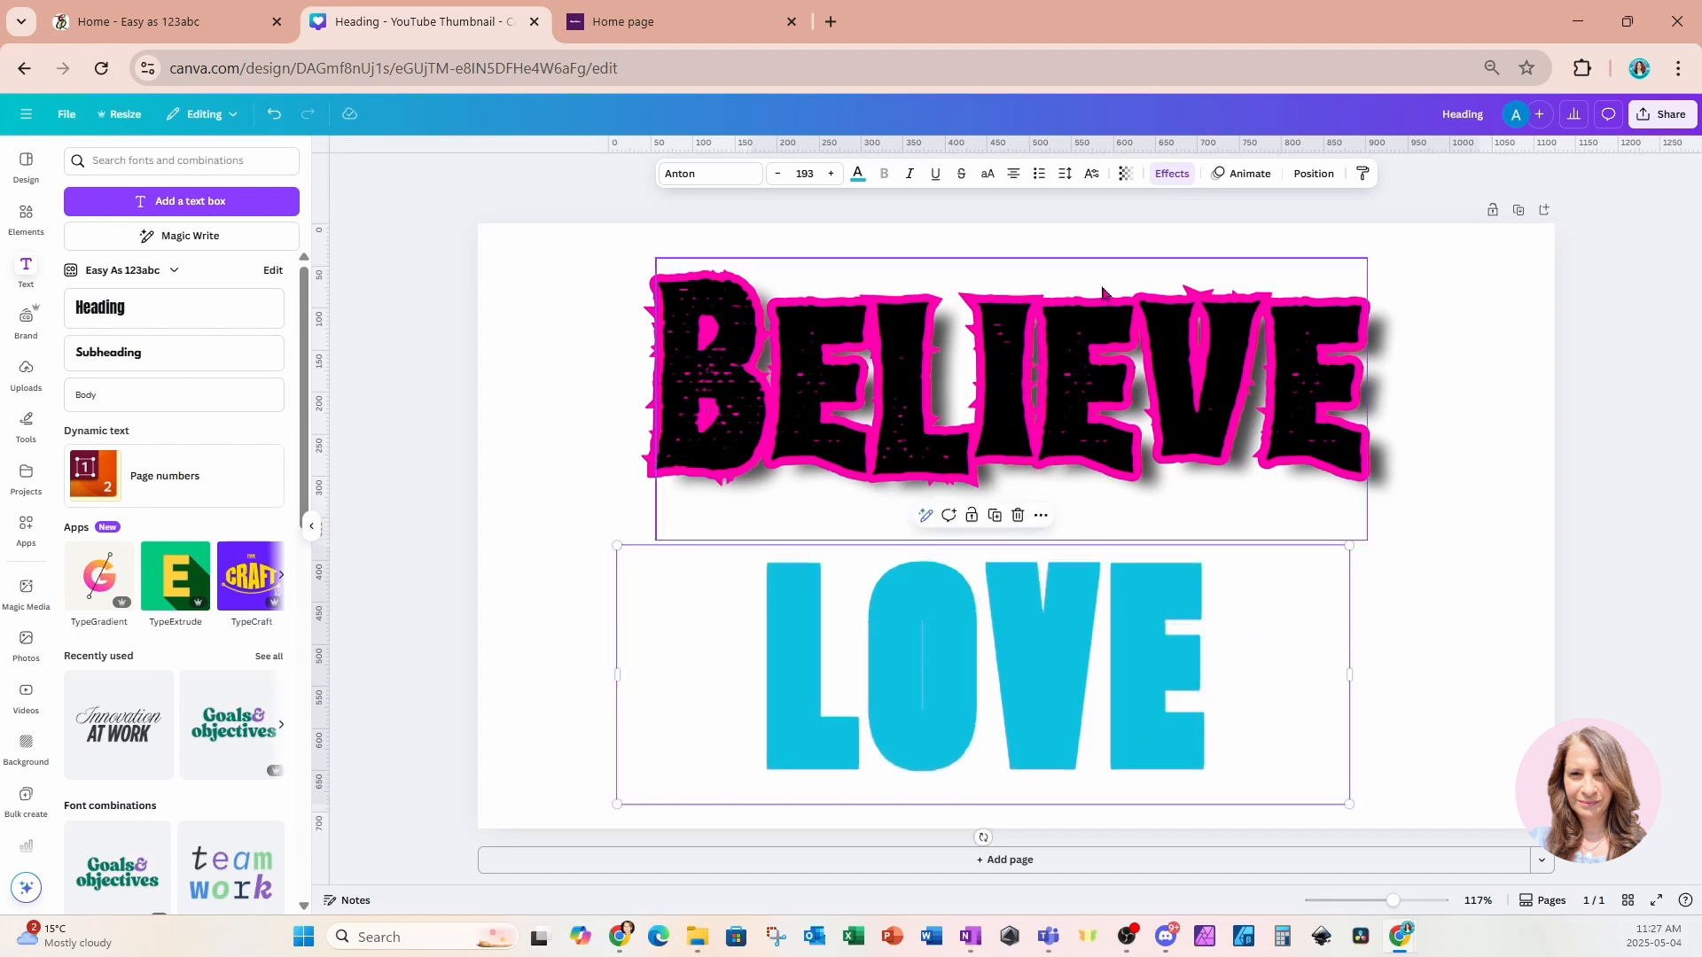
Switch the duplicate LOVE to a Shadow effect and set the shadow colour to black.
left_click(1170, 175)
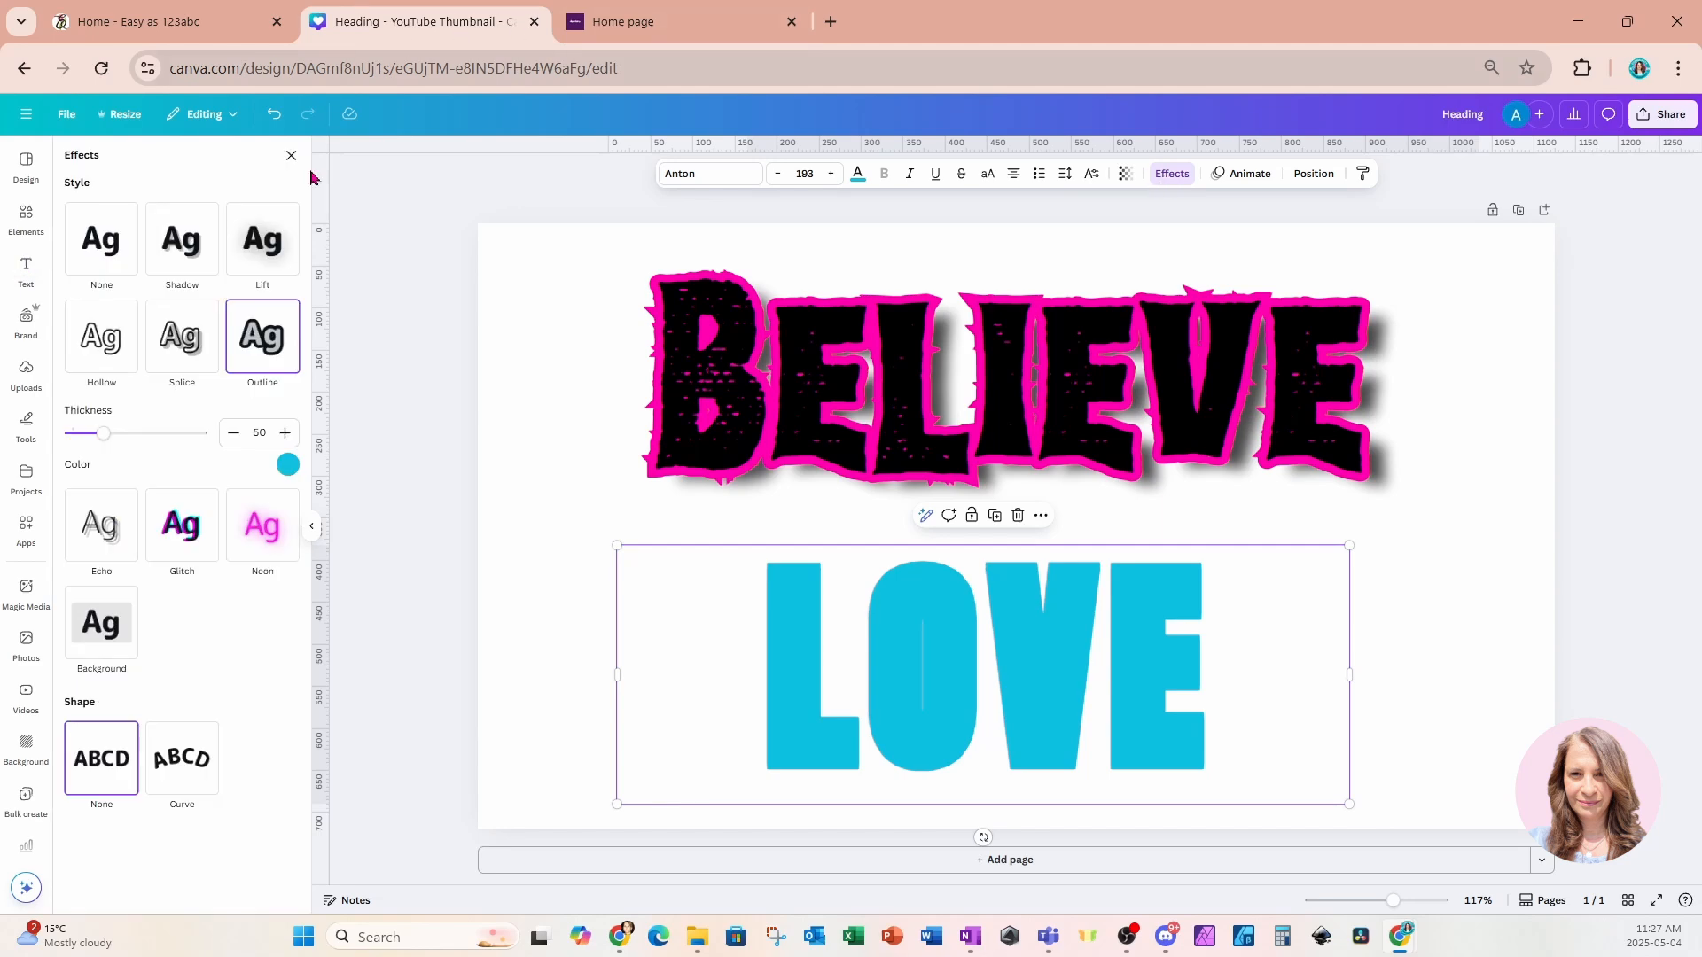
left_click(179, 239)
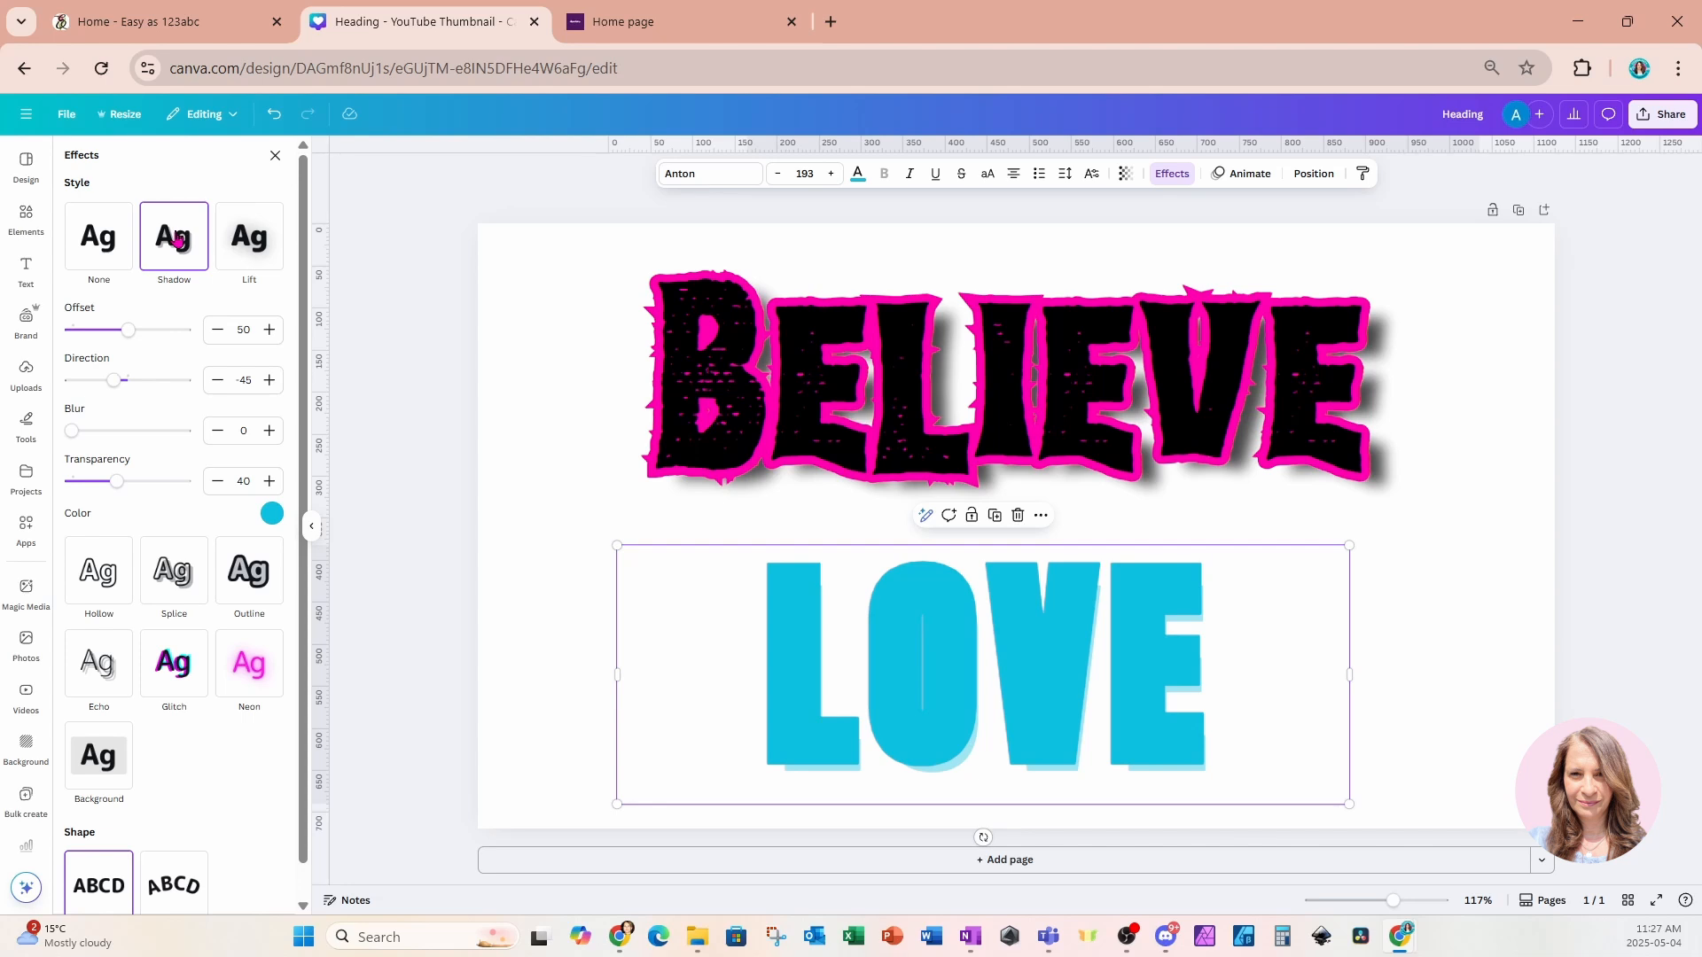
left_click(1307, 174)
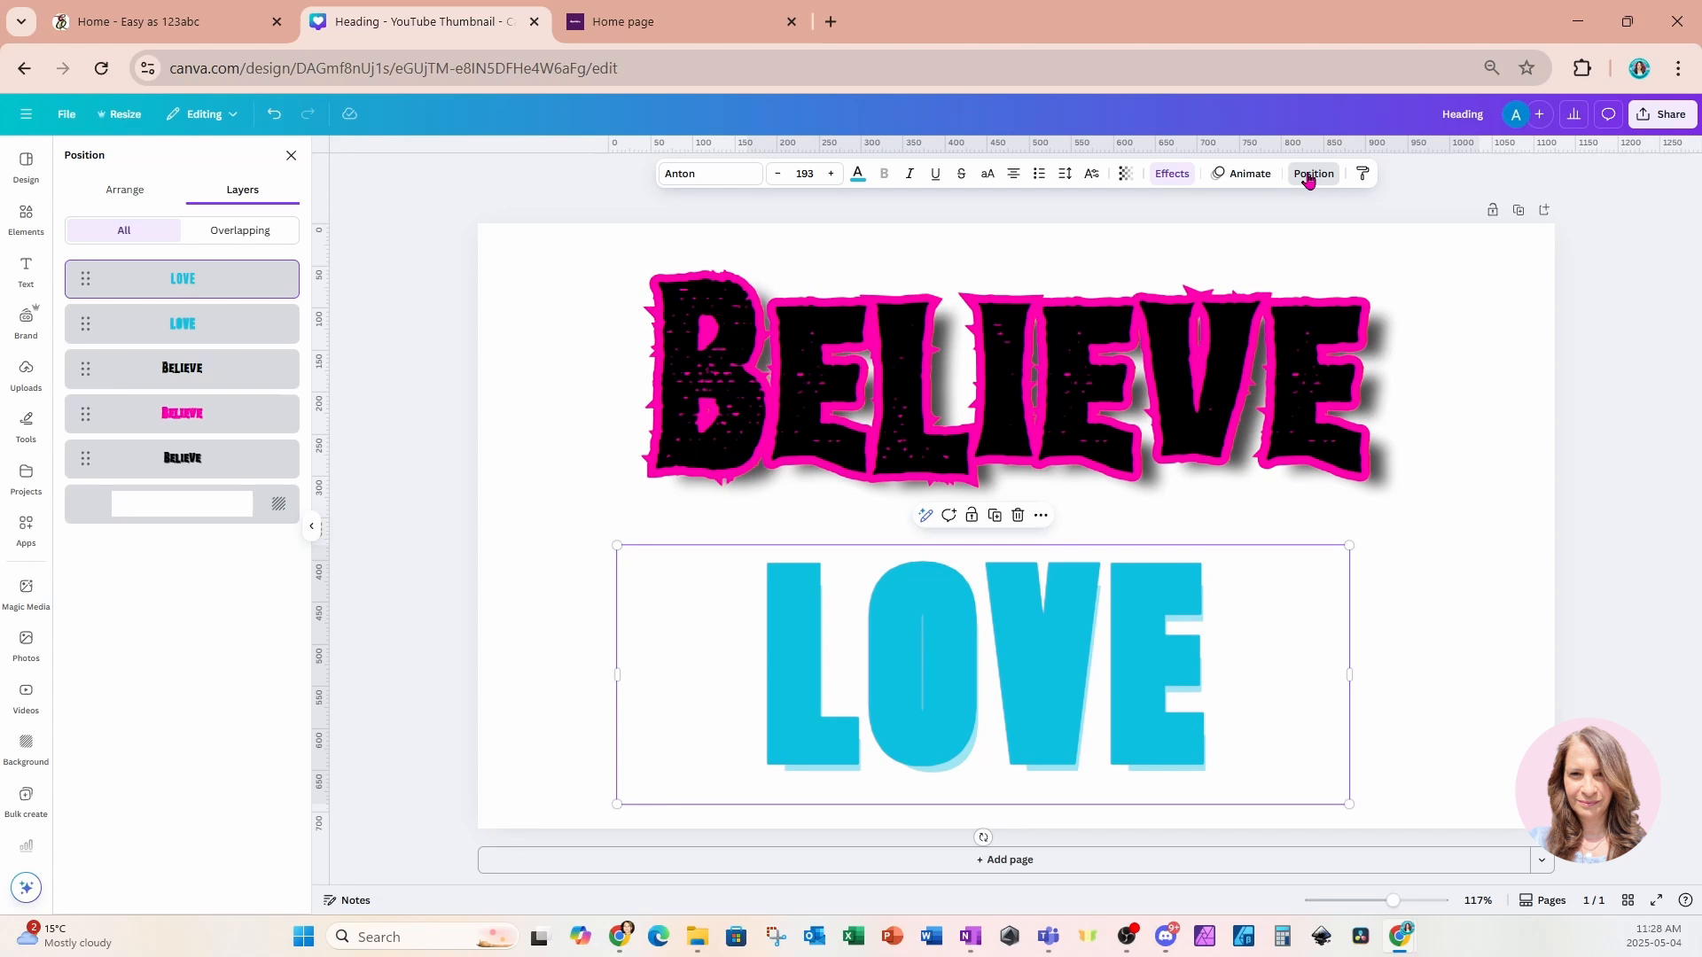
left_click(1173, 174)
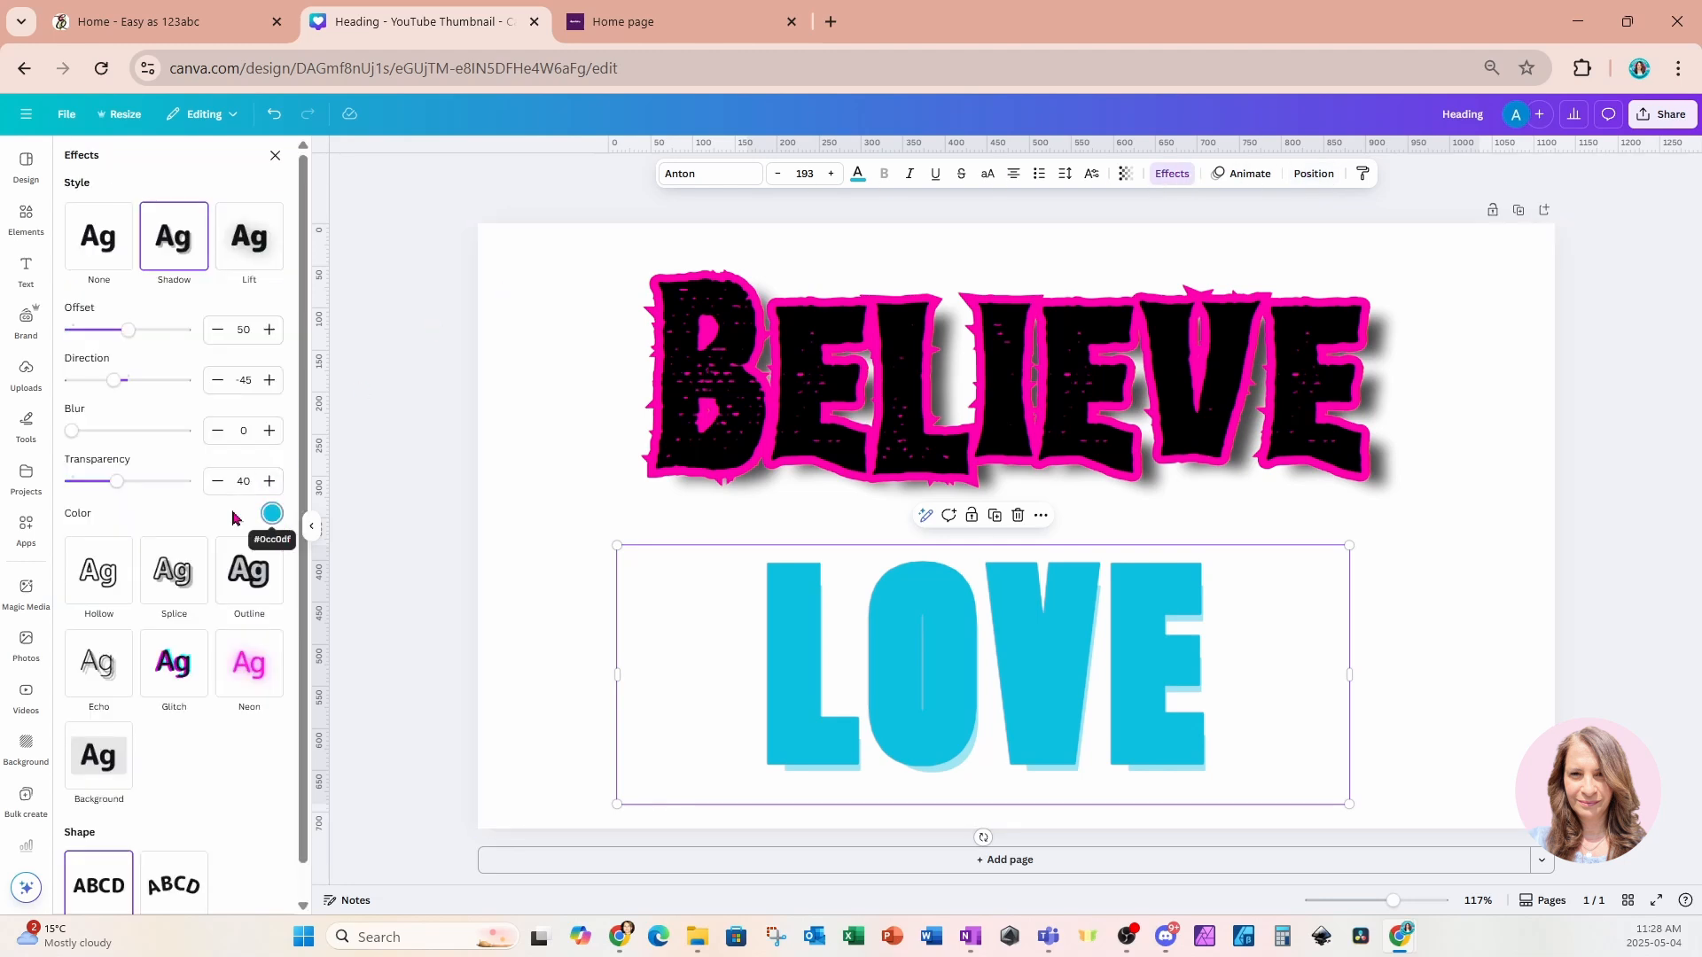
left_click(272, 516)
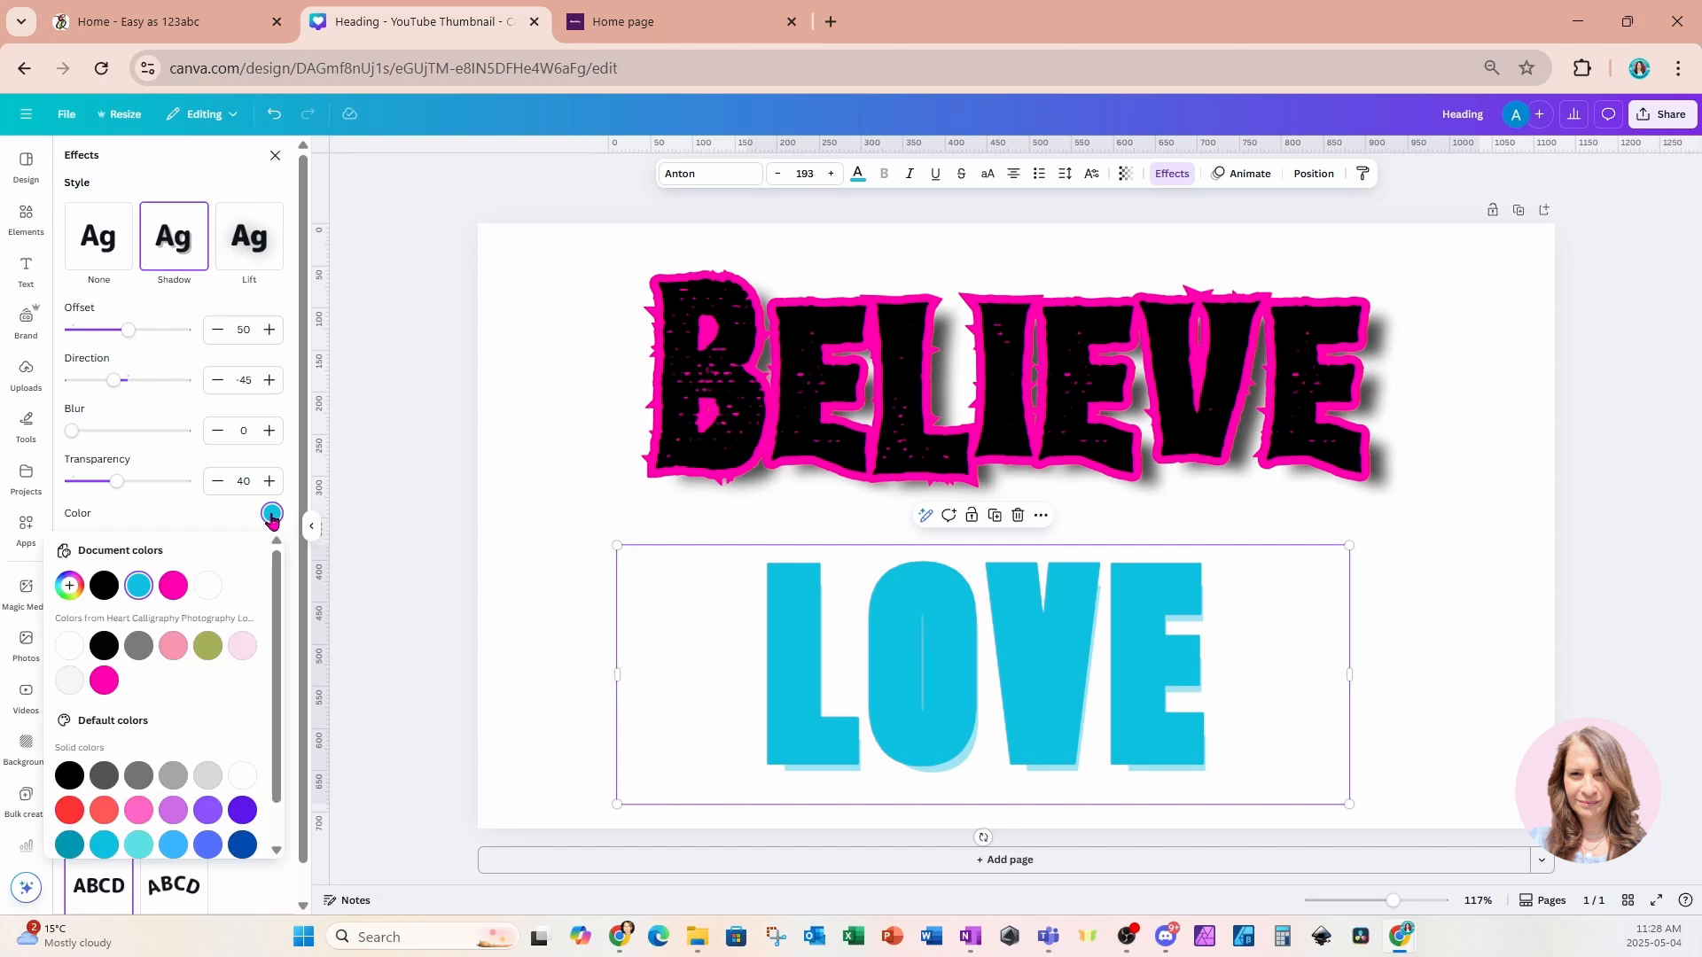
left_click(103, 587)
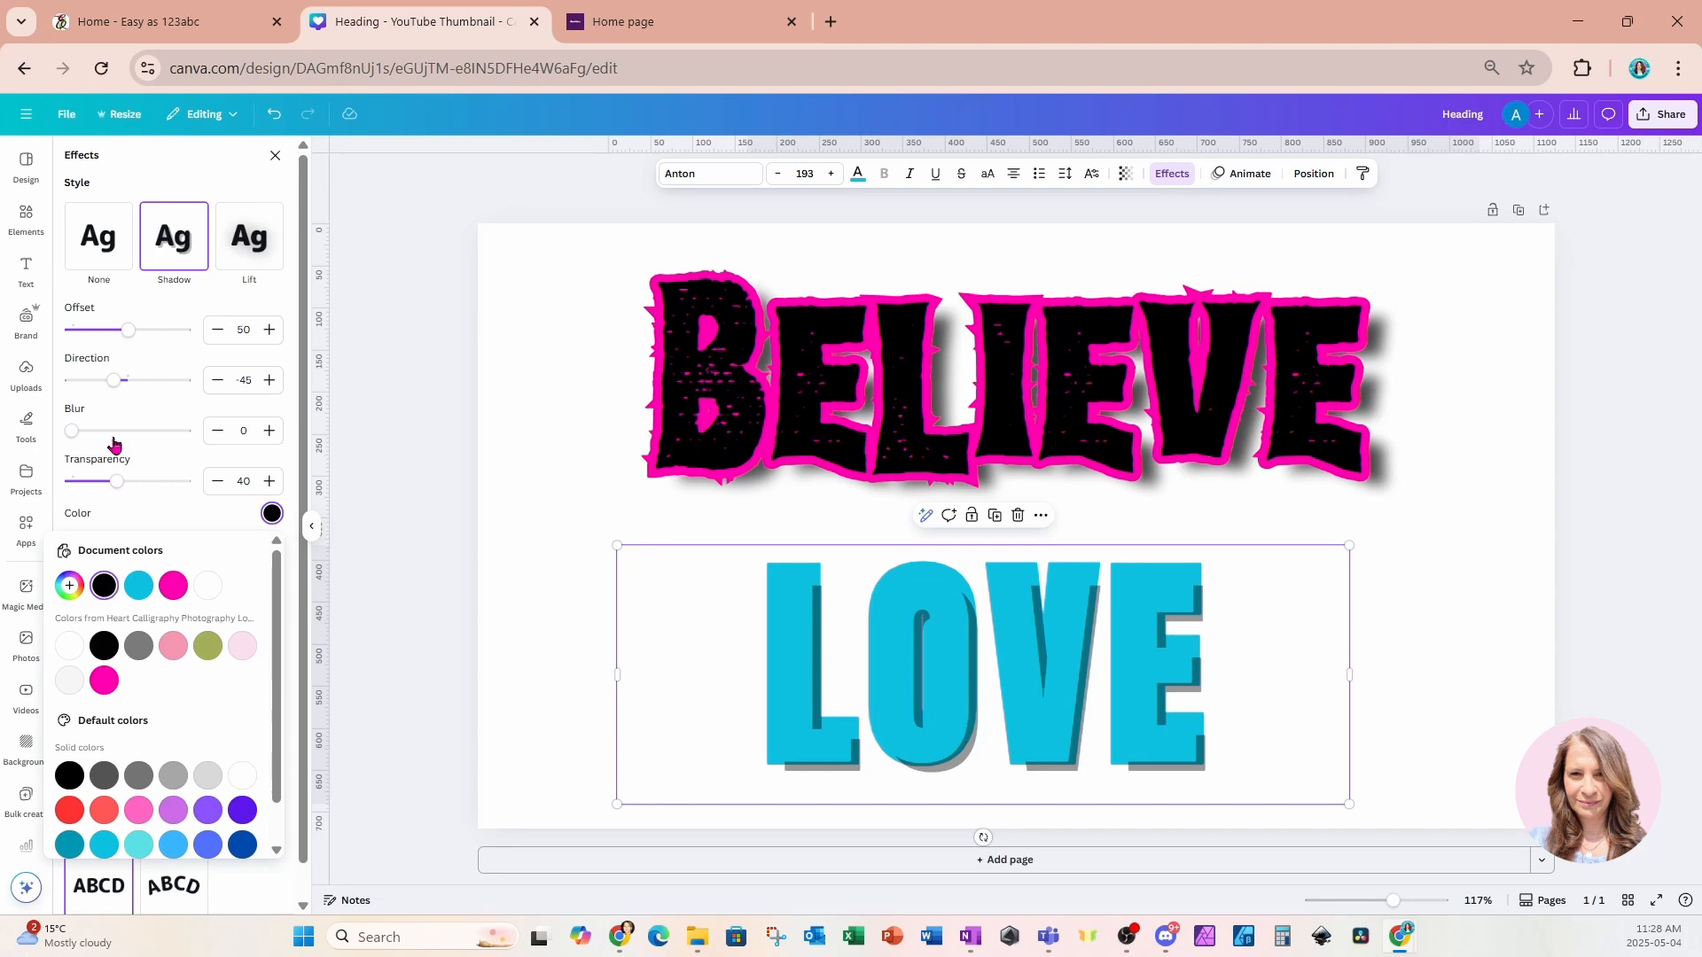
Set the LOVE shadow offset to 23 and blur to 21.
left_click_drag(127, 330, 97, 335)
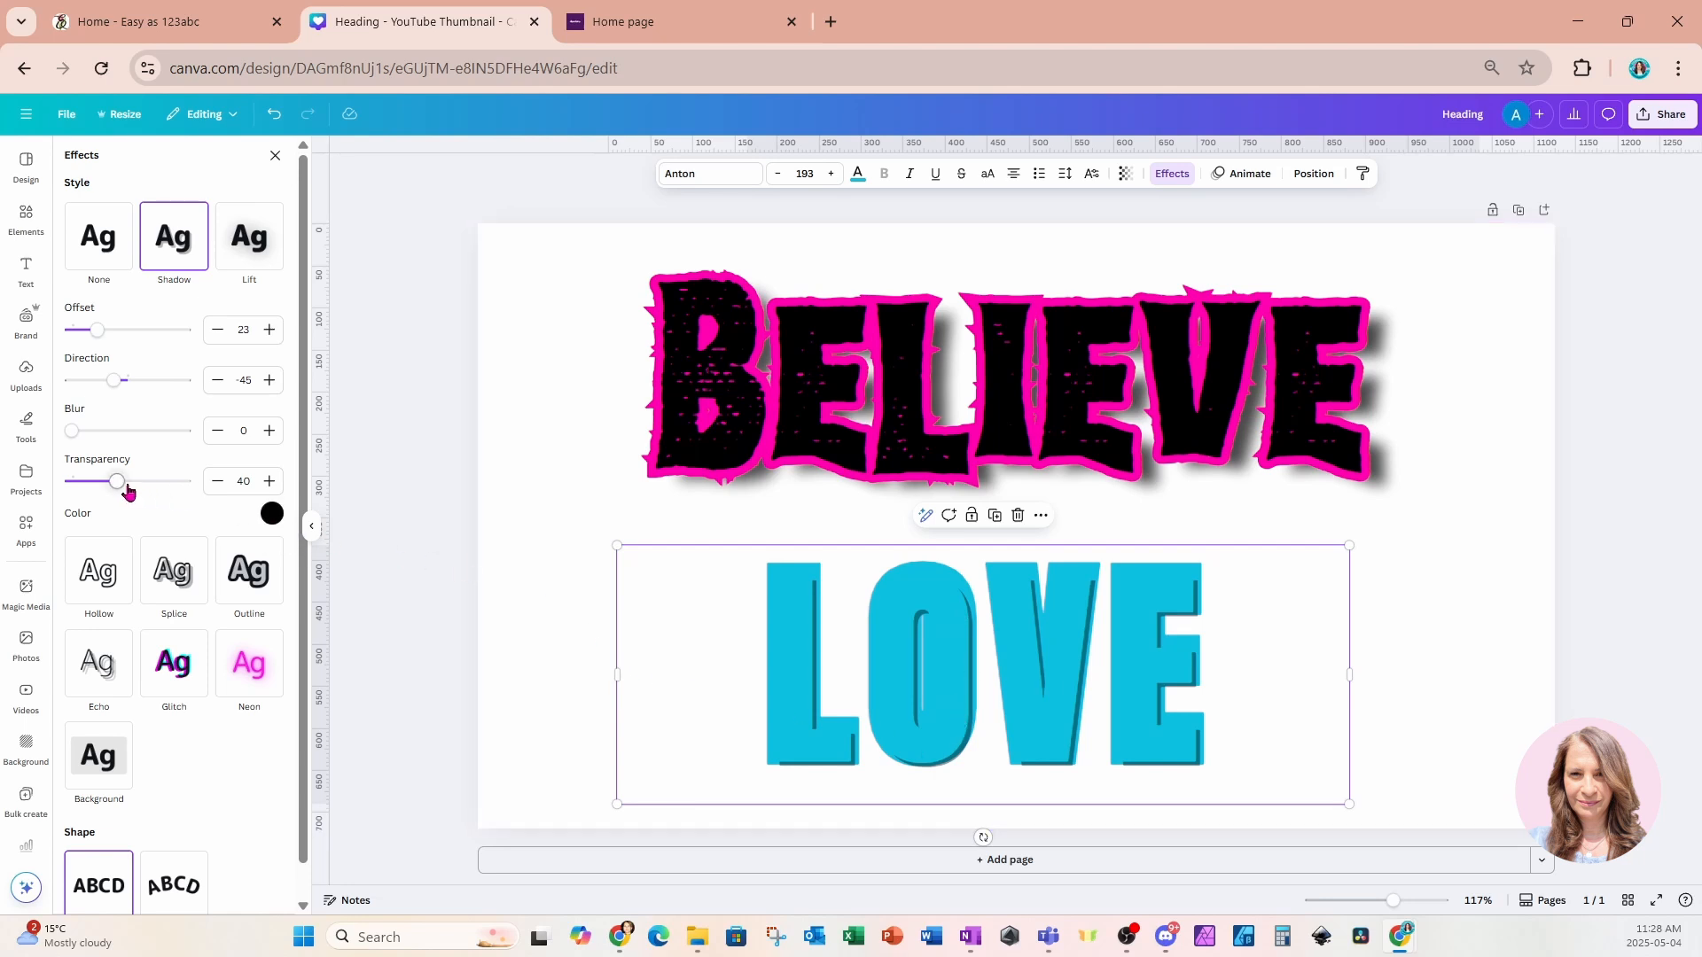
left_click_drag(73, 432, 97, 439)
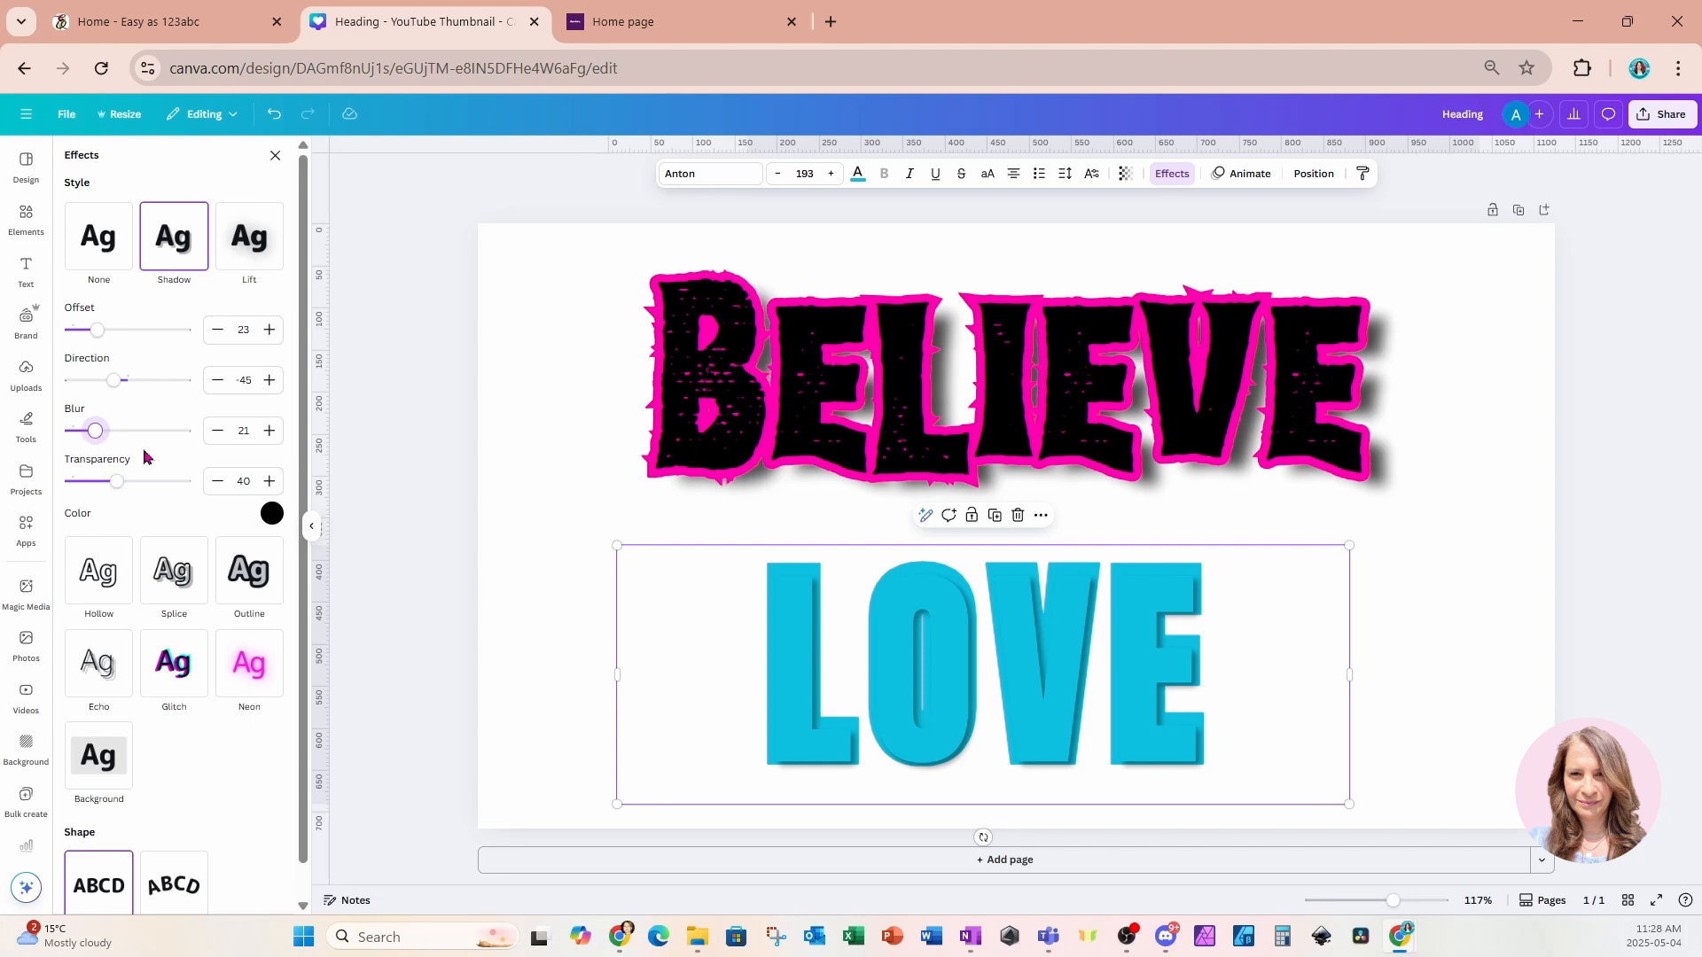
double_click(935, 709)
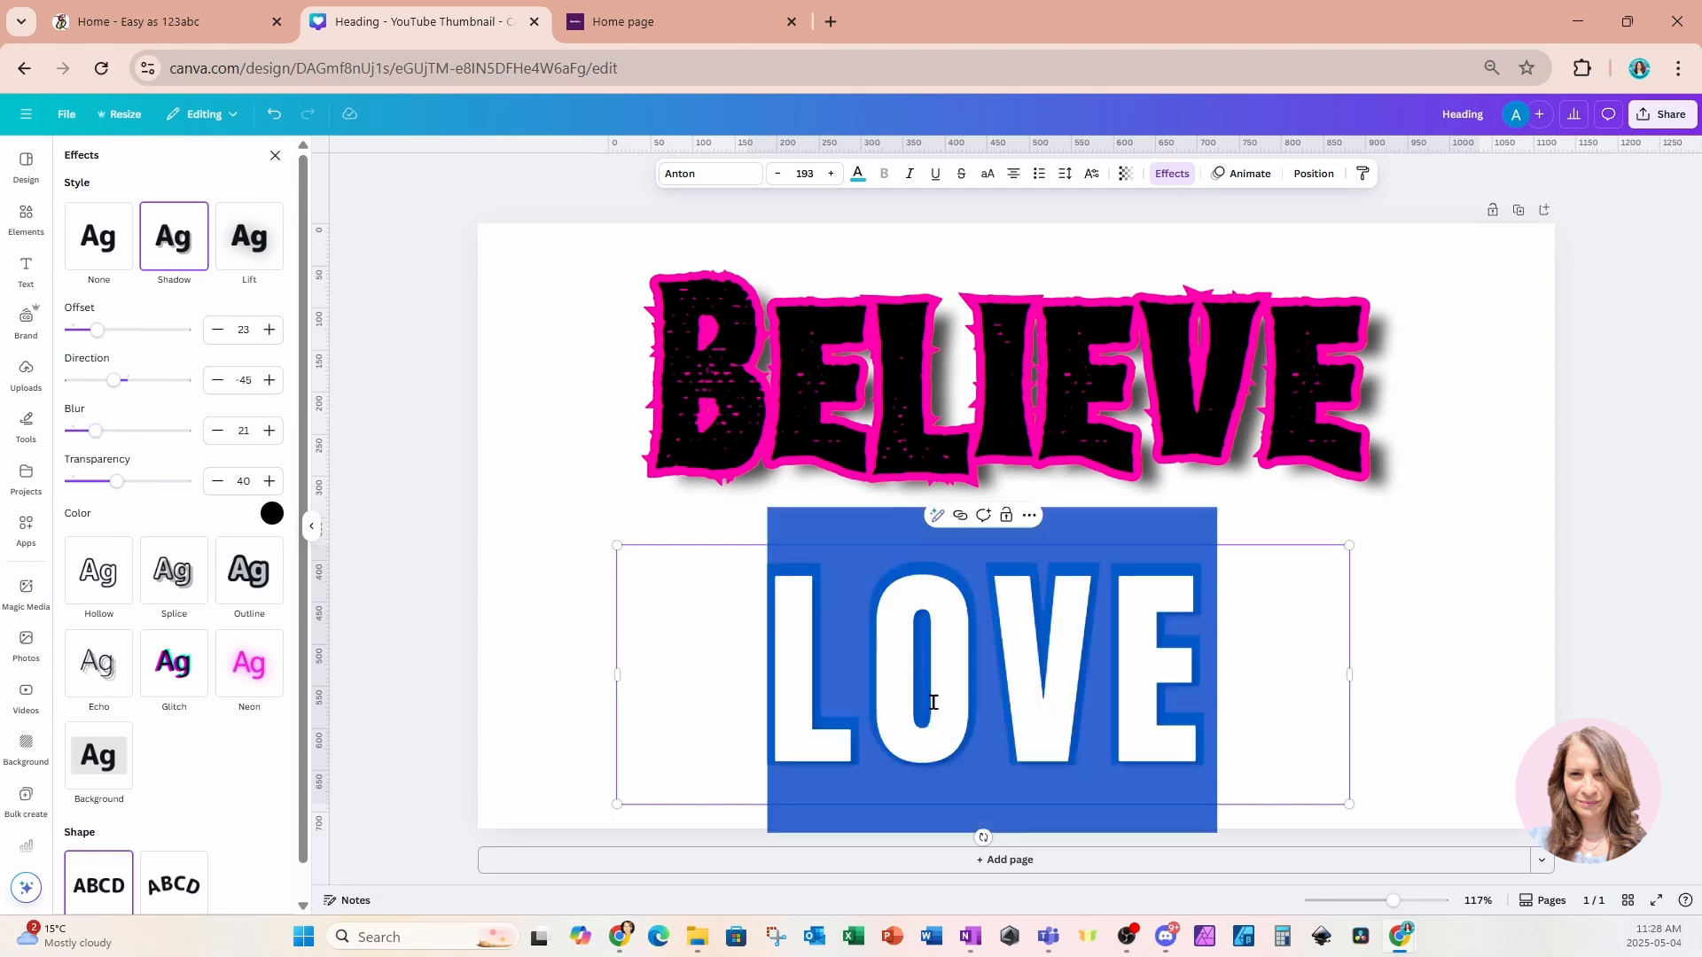
left_click(1421, 678)
Duplicate the LOVE heading again and nudge the copy slightly upward.
left_click(1102, 683)
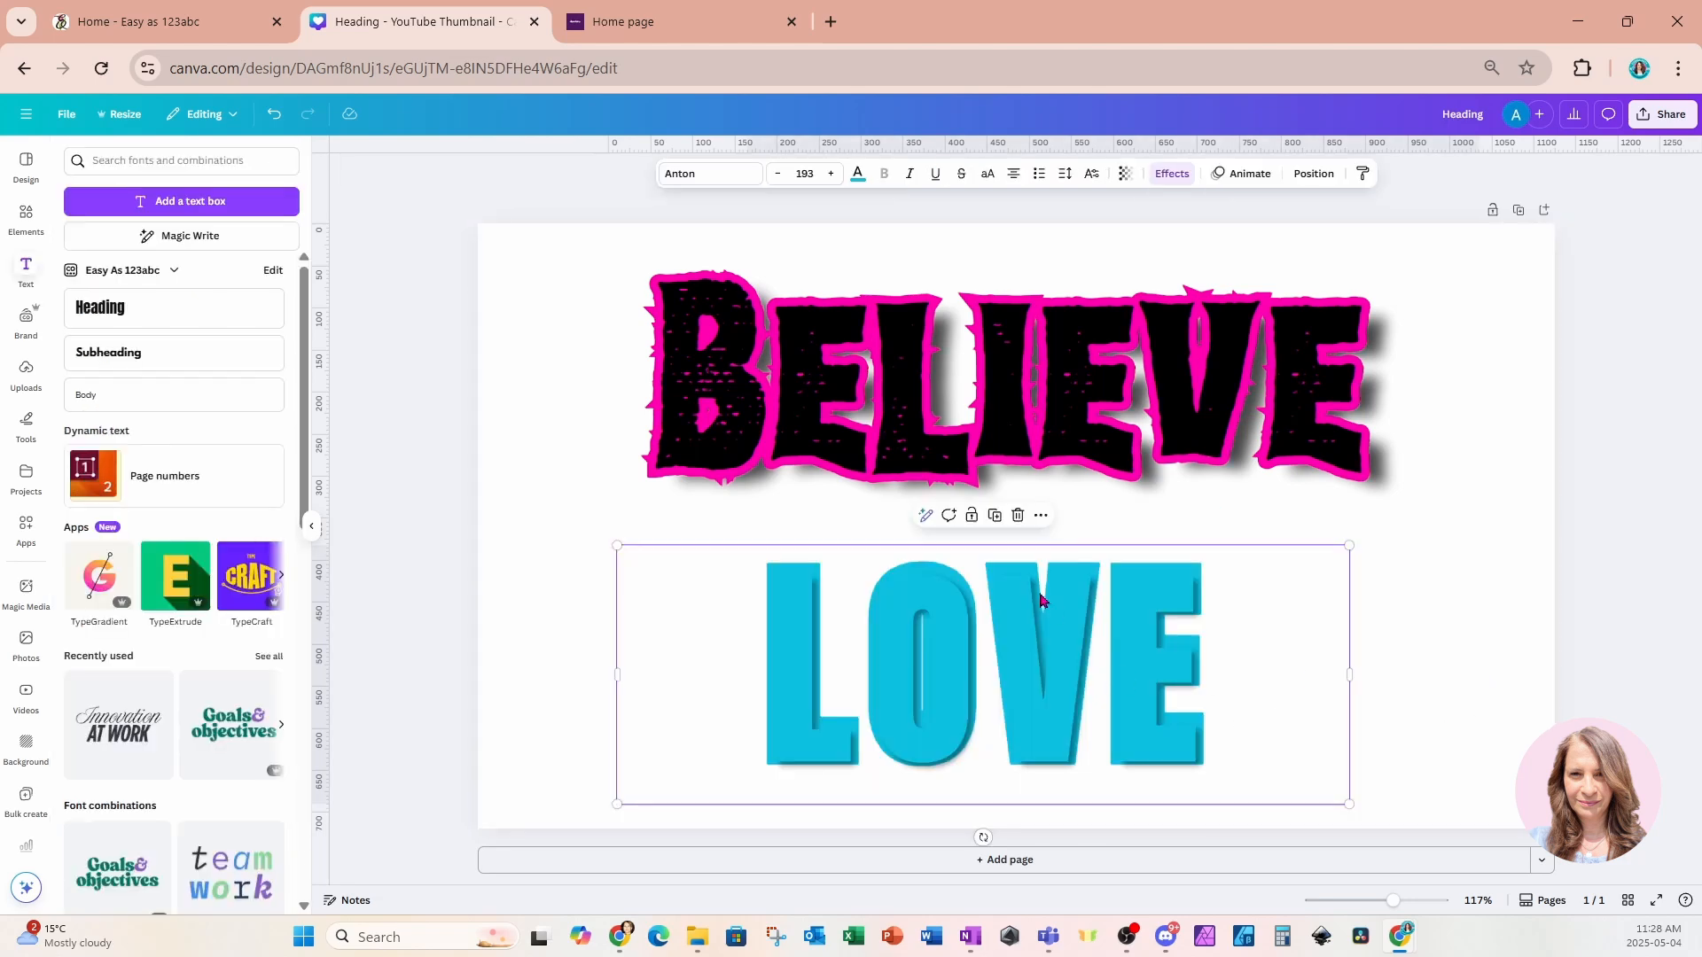
left_click(995, 516)
left_click_drag(1142, 689, 1127, 665)
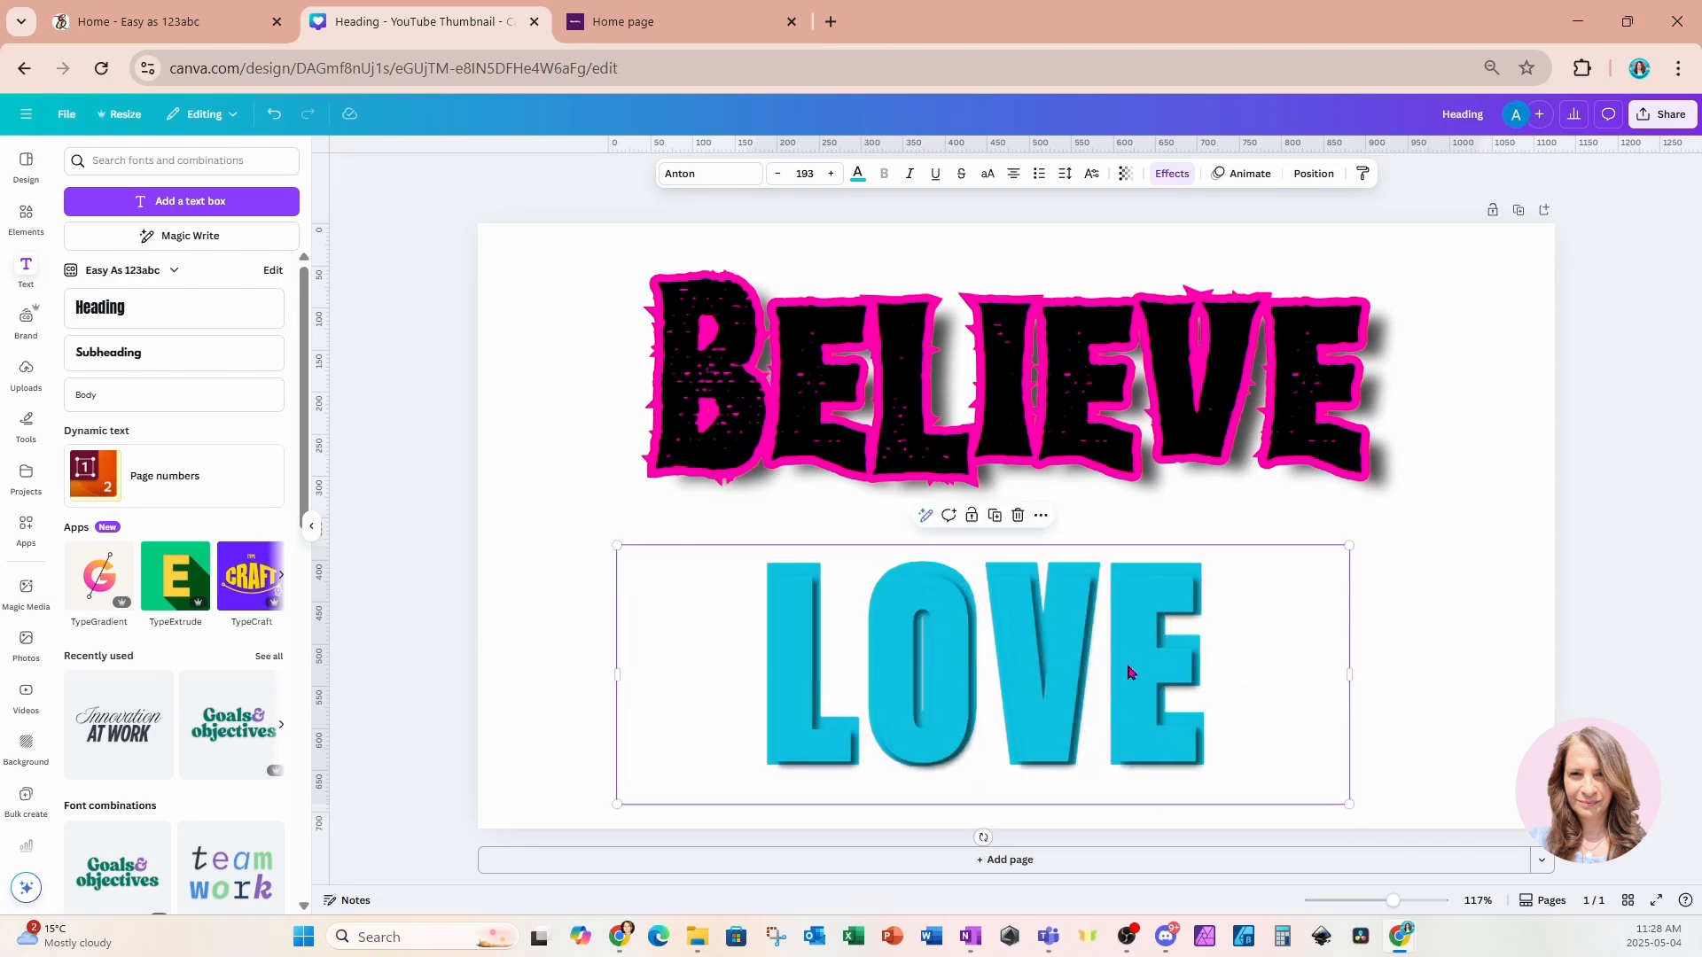
Set the LOVE shadow direction to 153.
left_click(1170, 175)
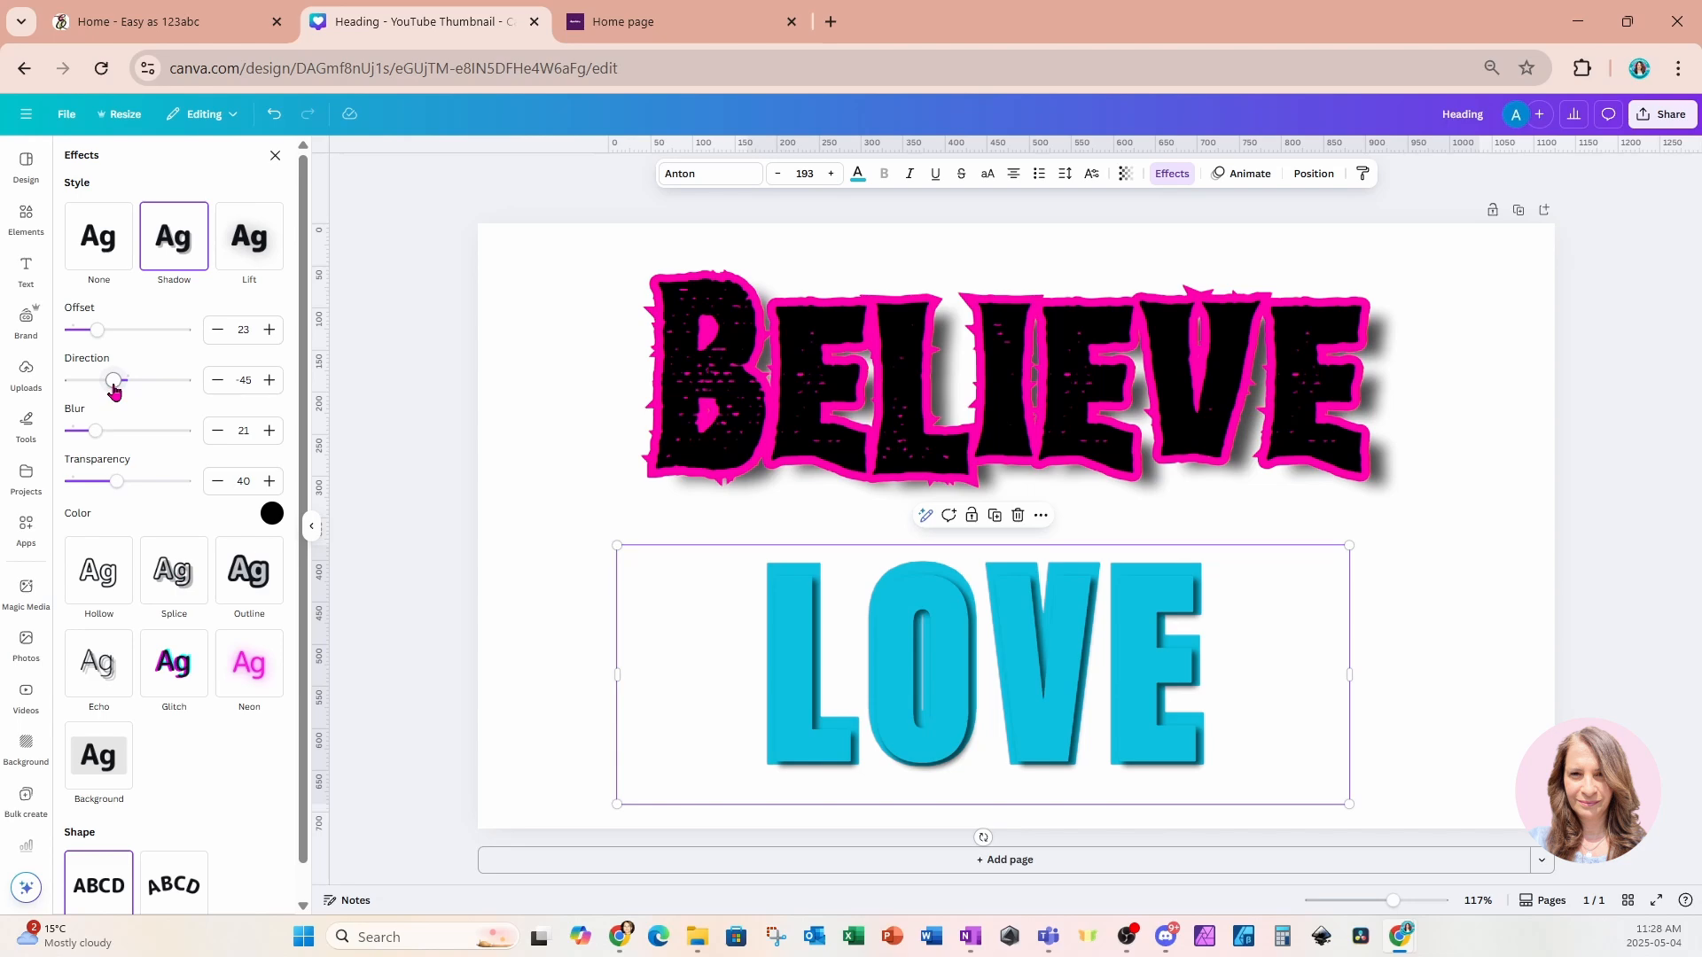
left_click_drag(114, 391, 181, 399)
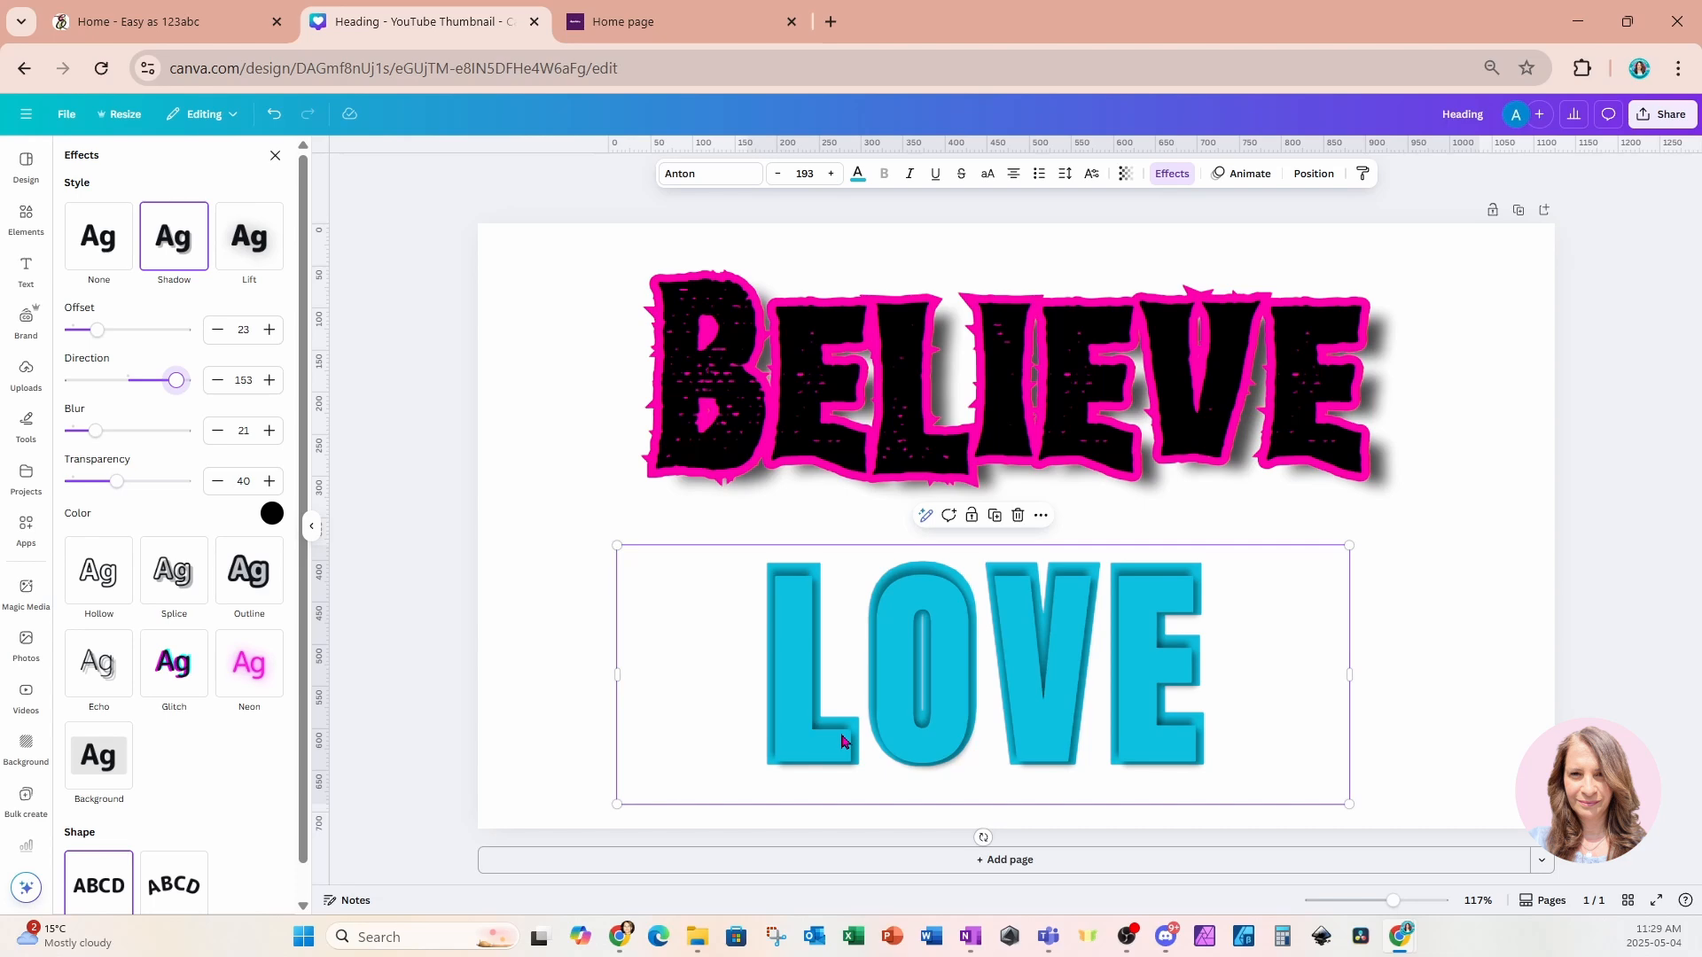
left_click(1445, 597)
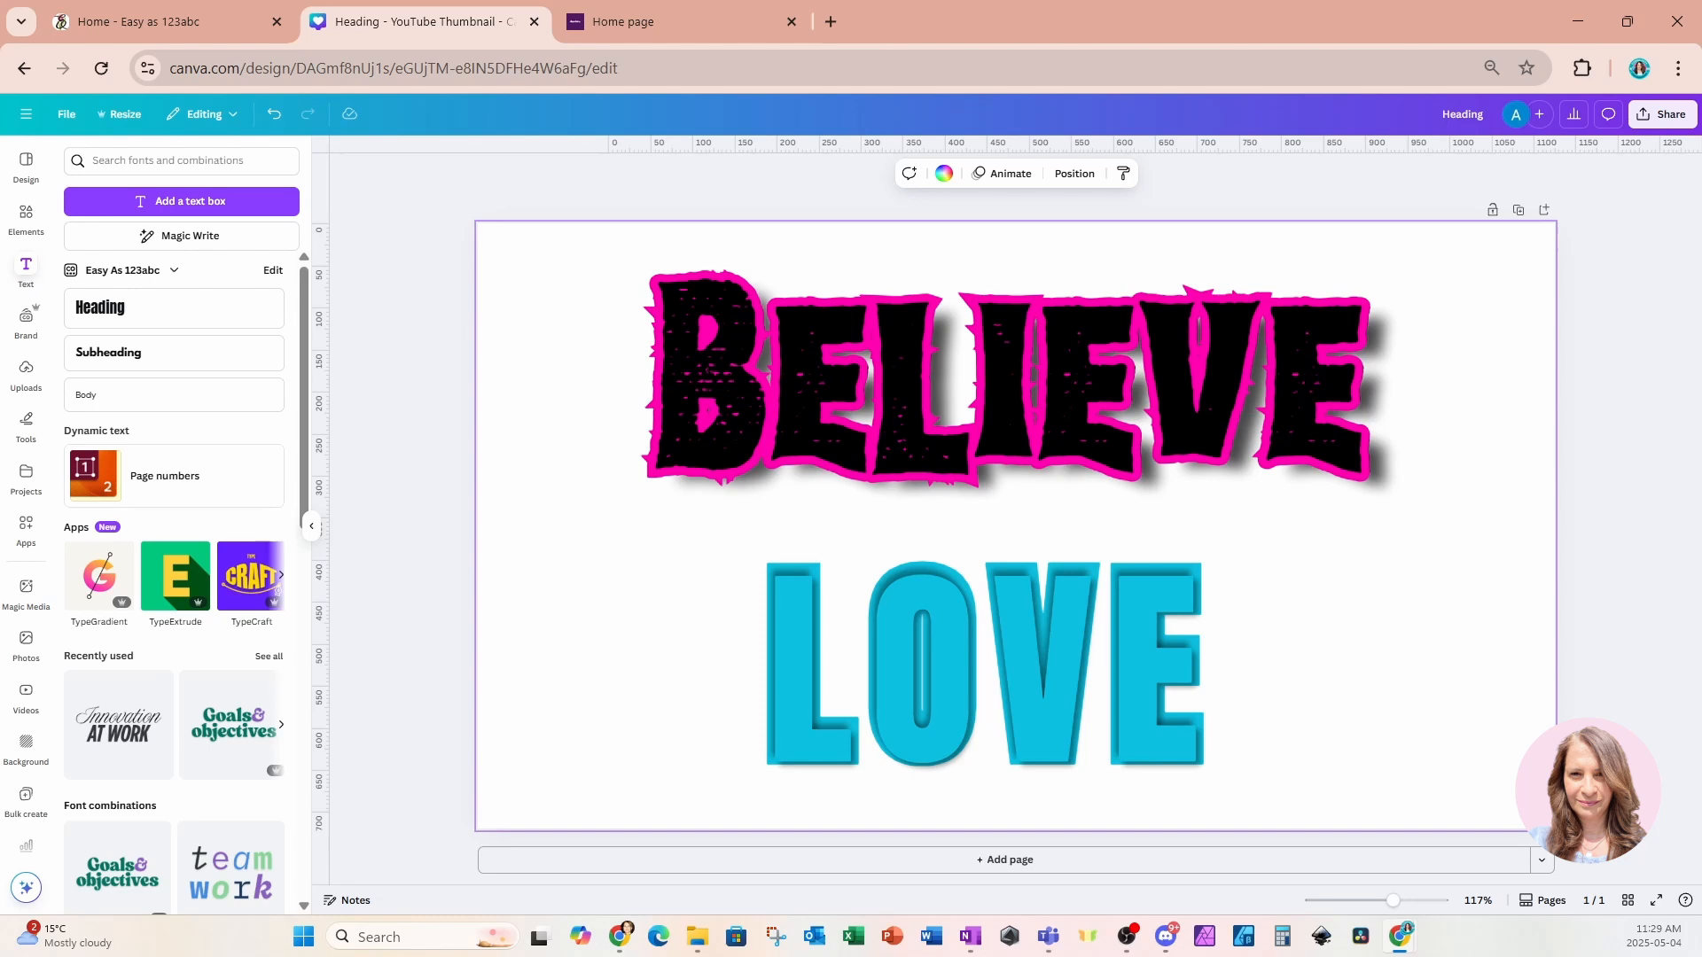
key("super+d")
key("super+d")
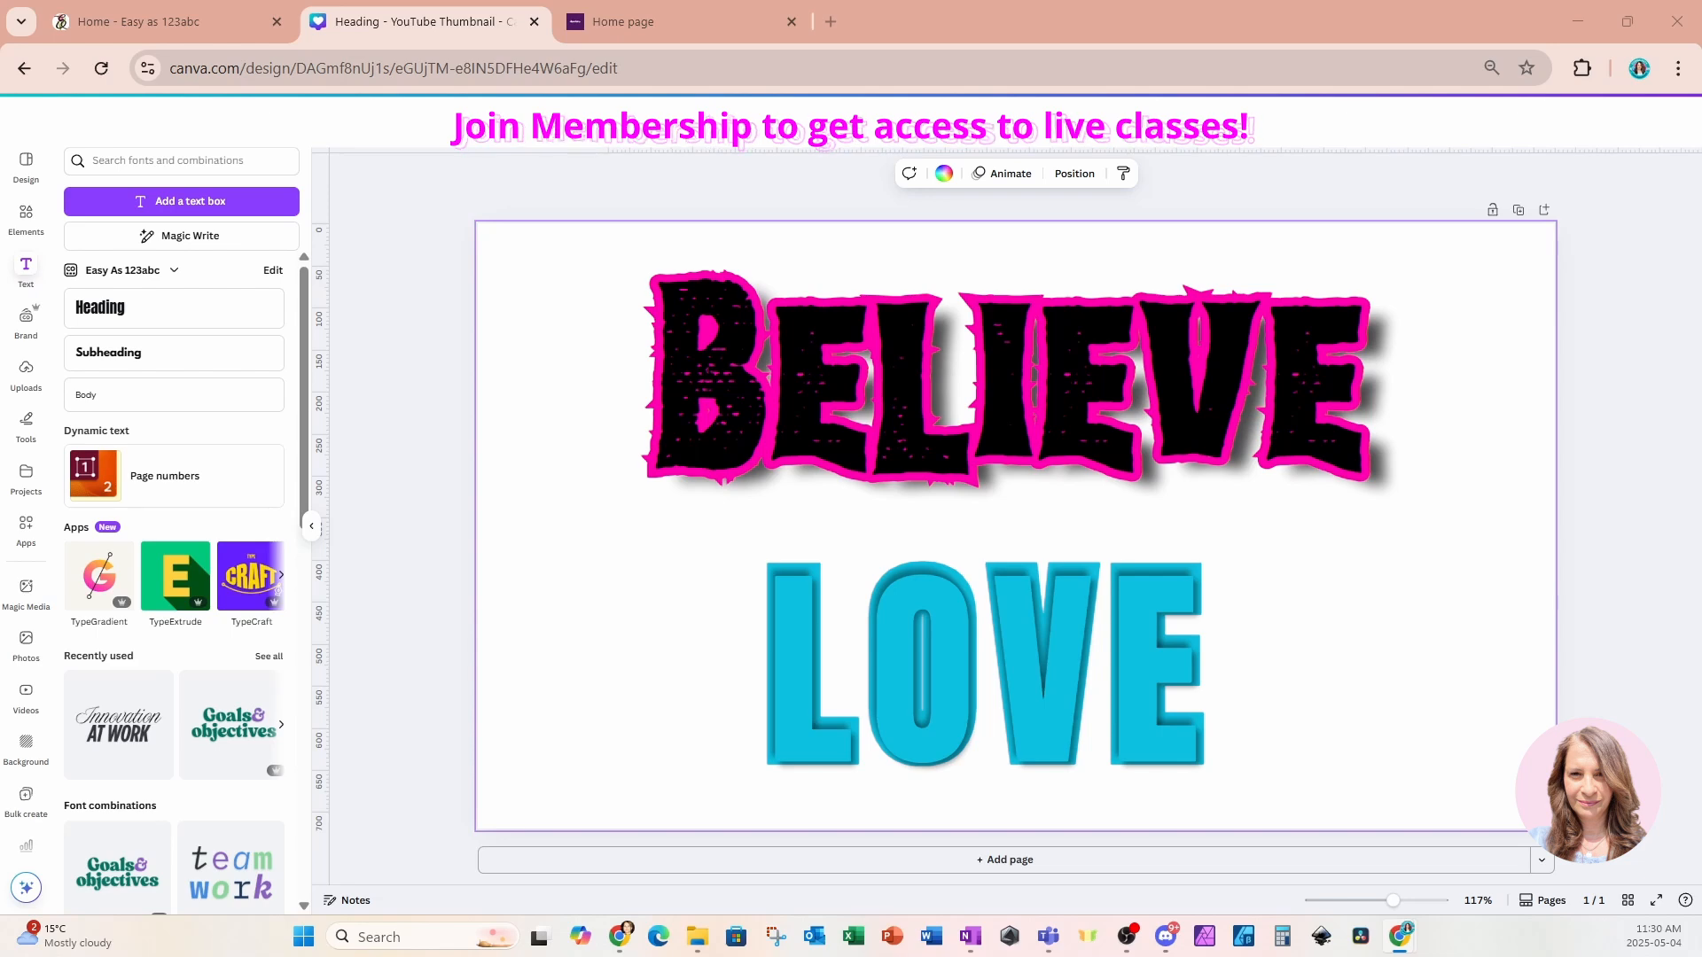
Add a second page and place a gold glitter image, resized, in its upper-left area.
left_click(1141, 859)
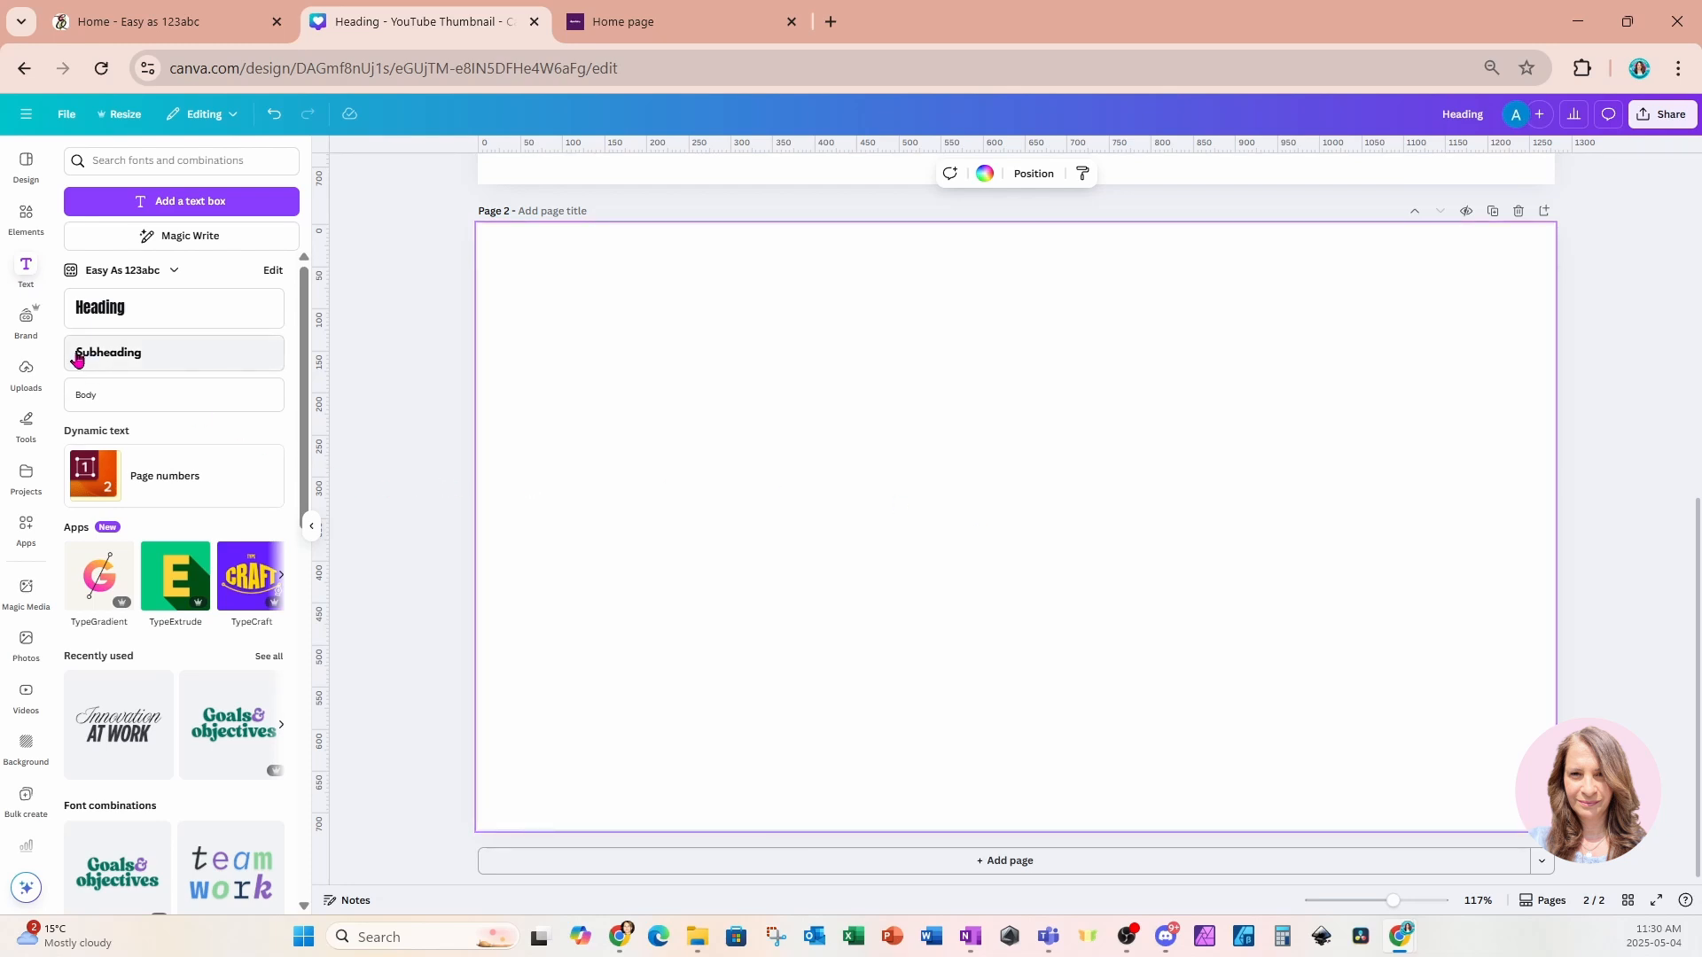
left_click(26, 229)
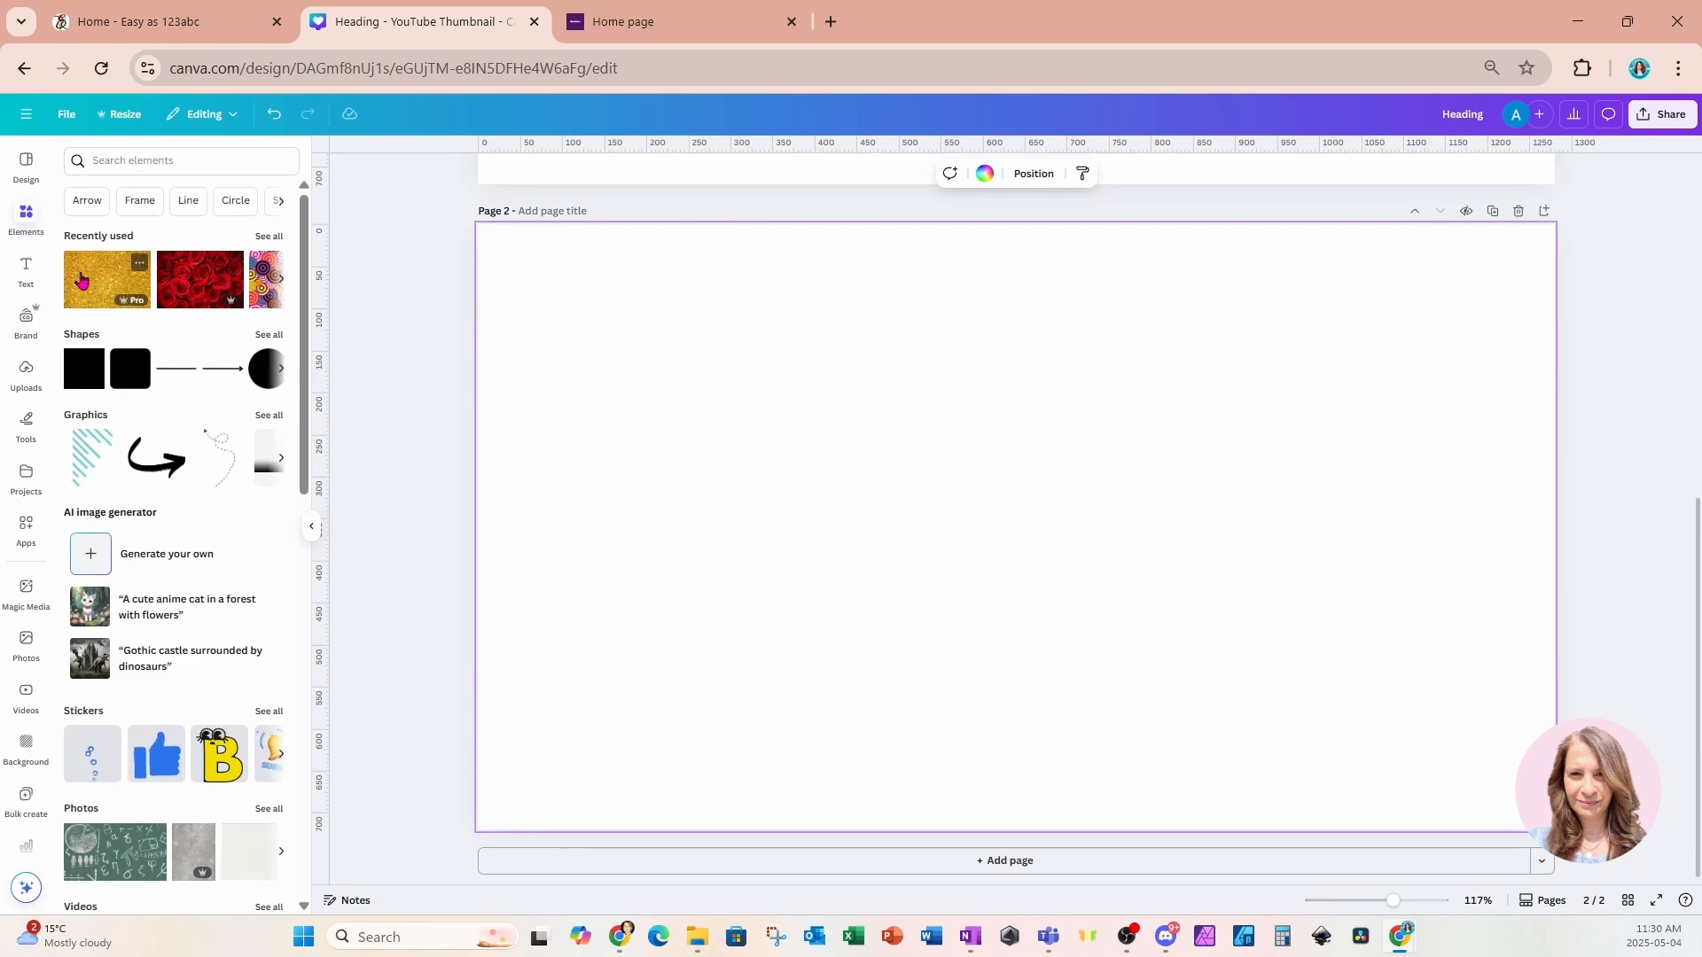
left_click(80, 281)
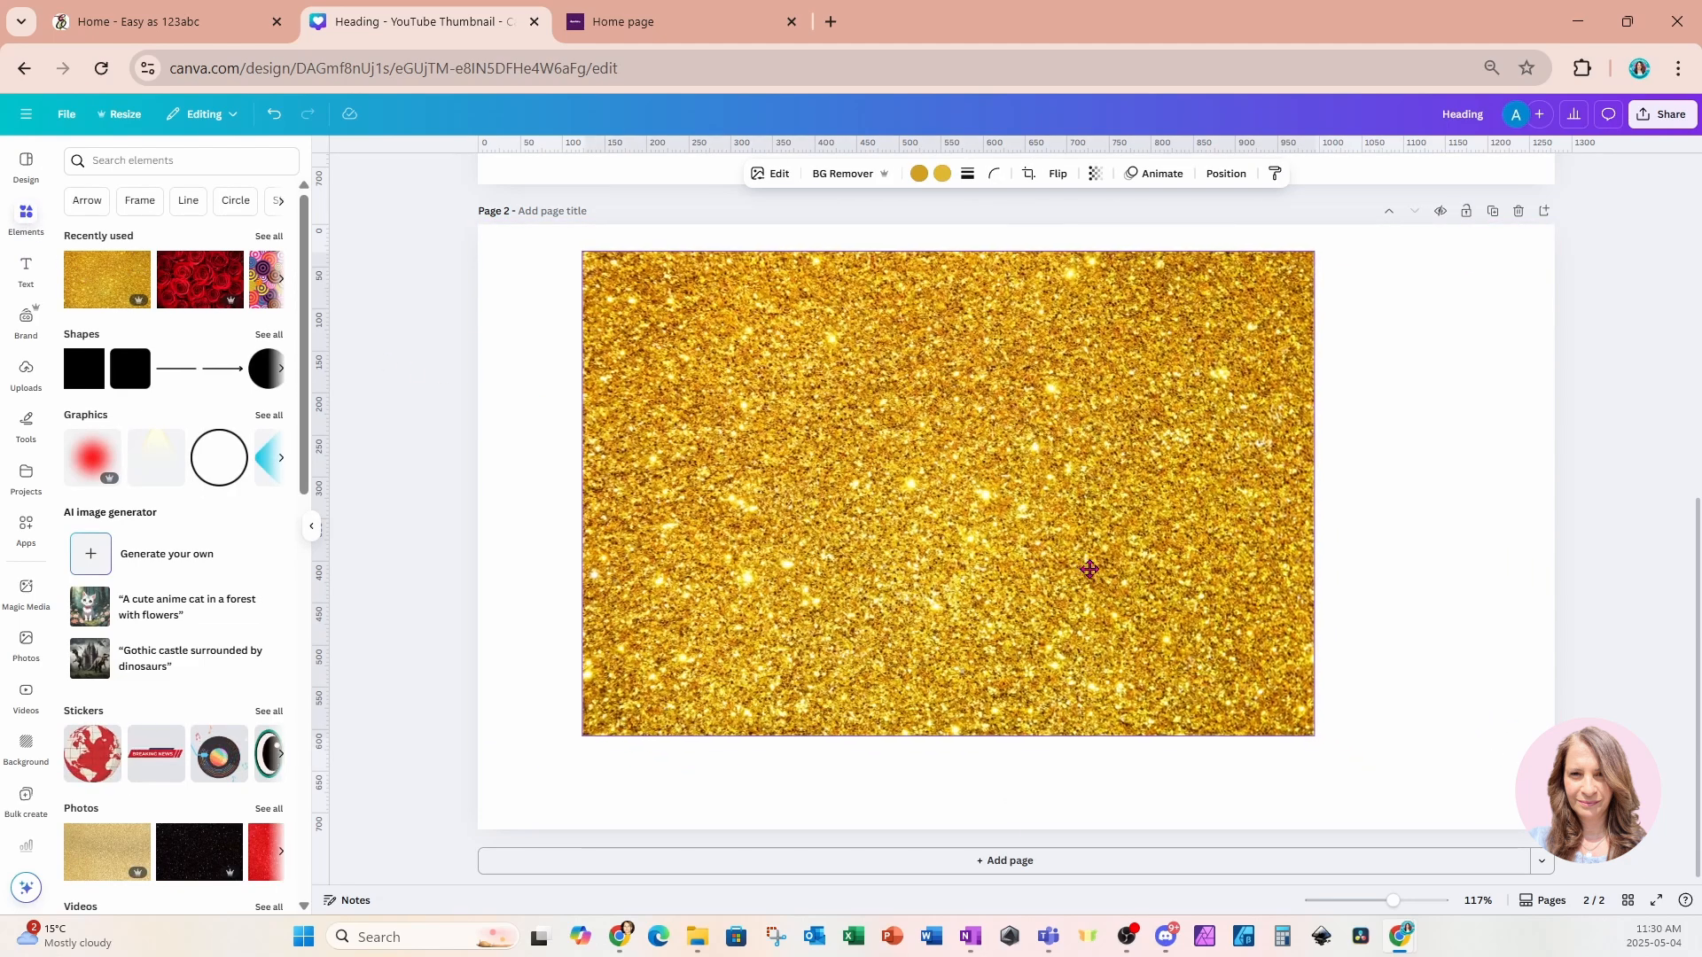
left_click_drag(1089, 569, 1007, 543)
left_click_drag(1217, 709, 1064, 611)
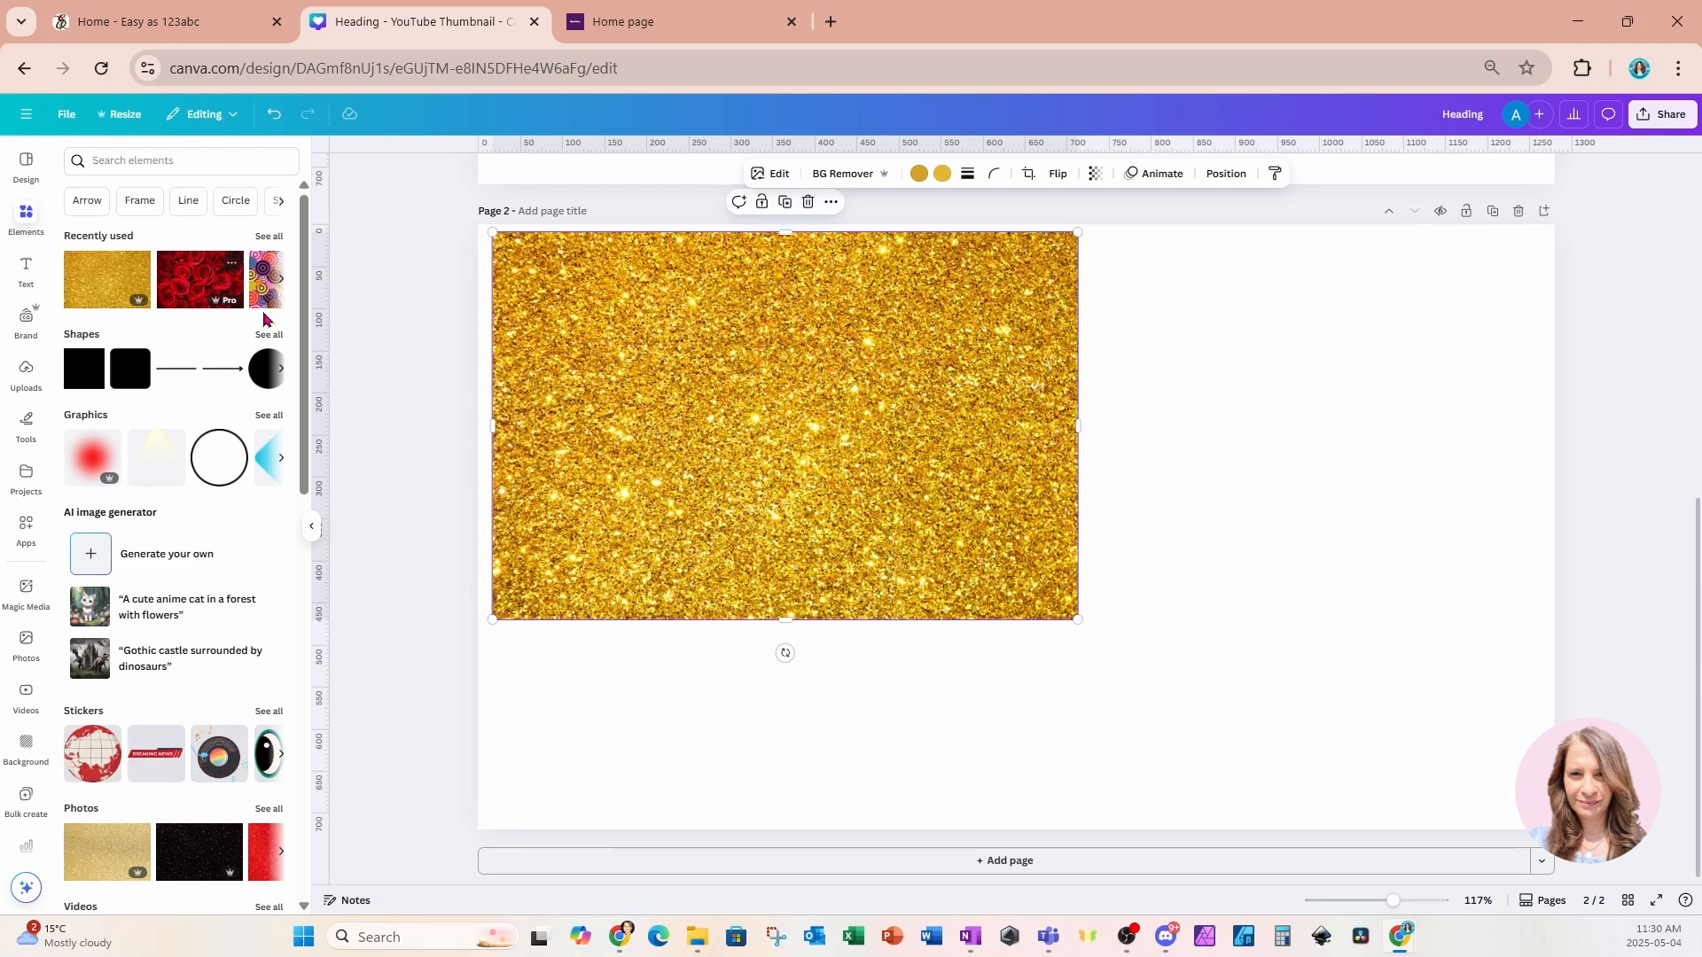
Add a red roses image and resize it into the lower-right part of the page.
left_click(199, 279)
left_click_drag(888, 578, 1042, 619)
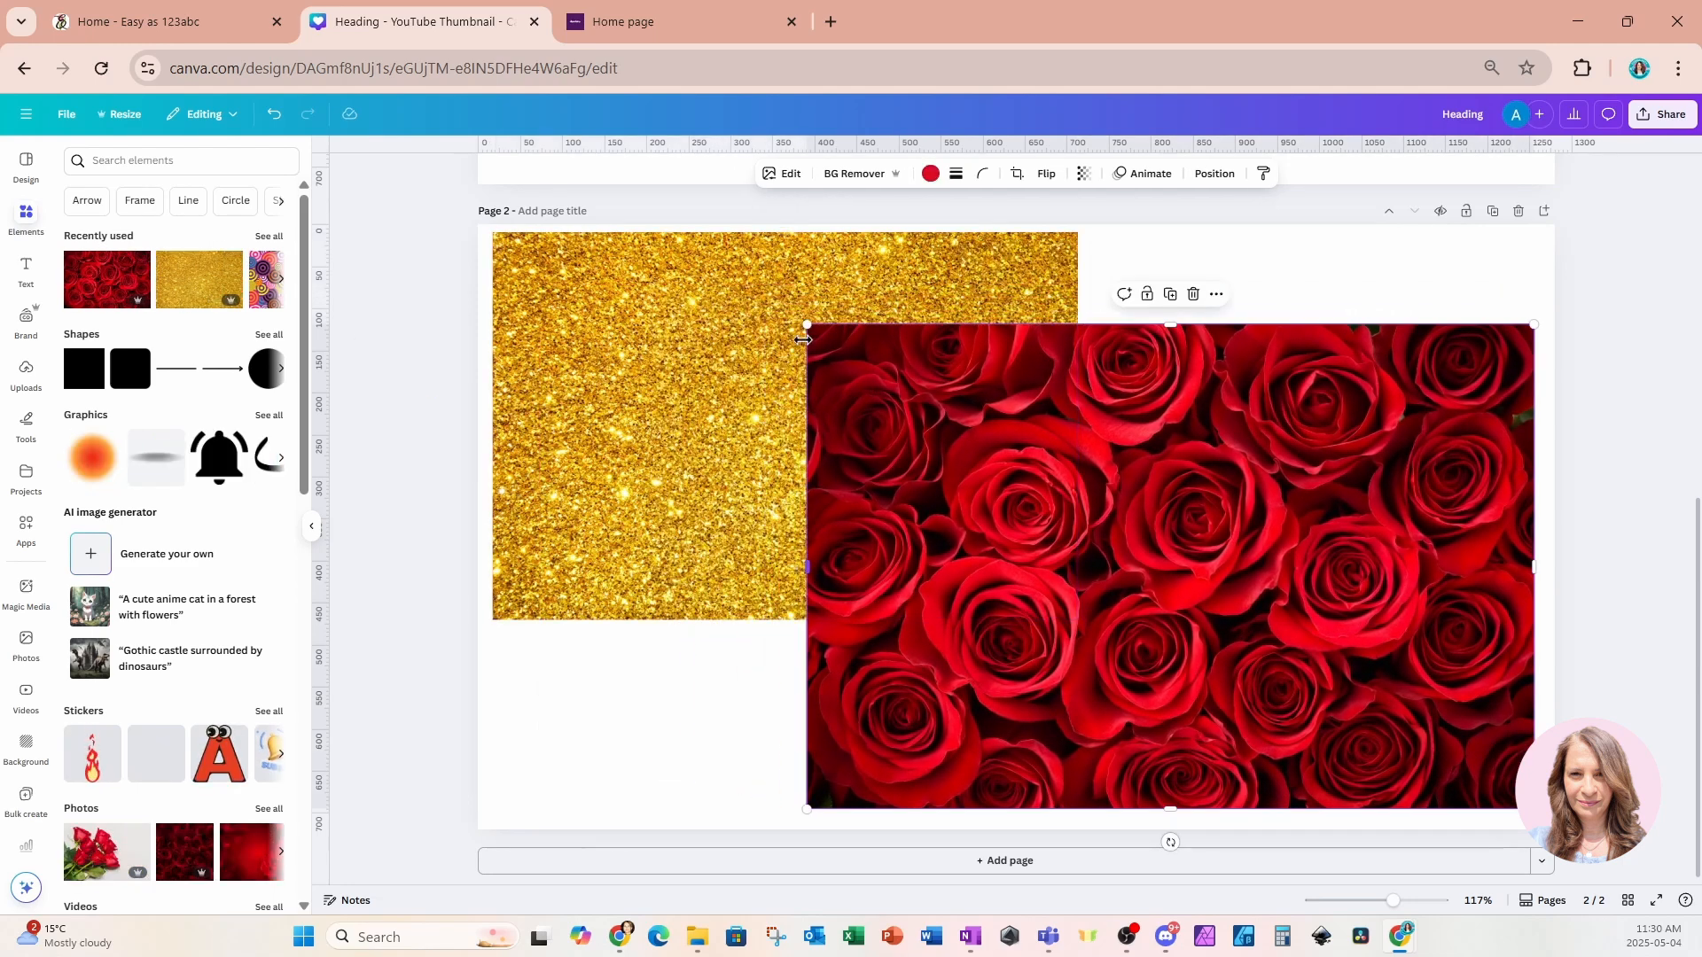
left_click_drag(807, 325, 916, 396)
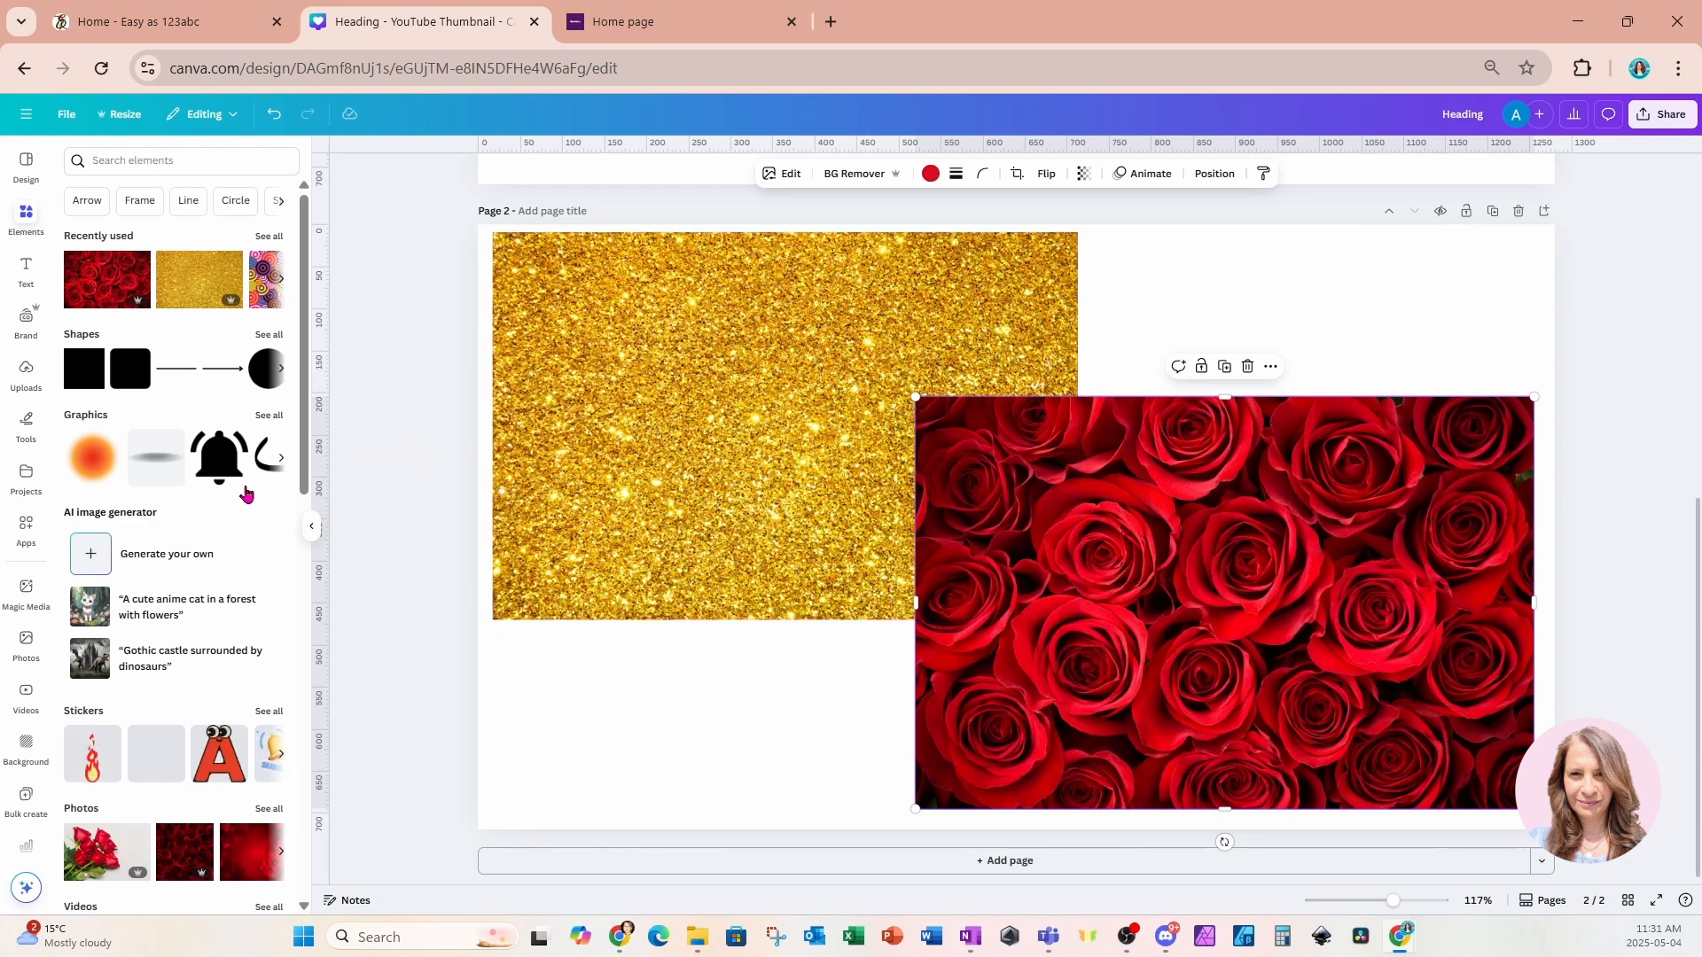
Search the Canva apps for FONTSTUDIO.
left_click(29, 550)
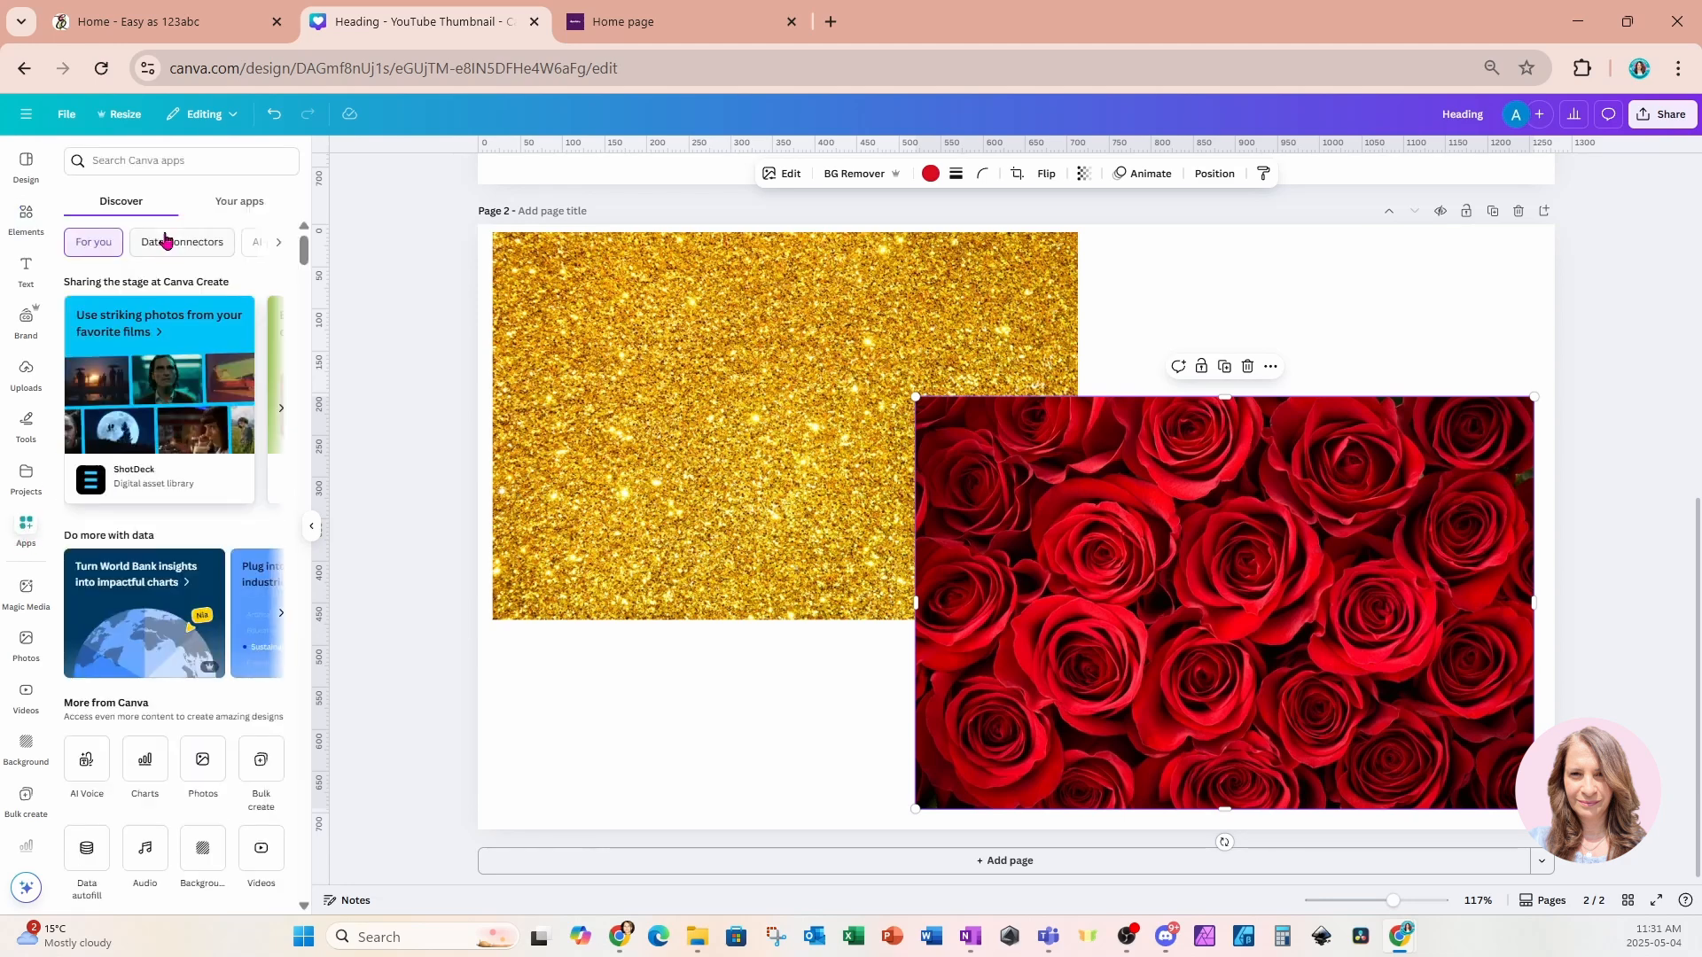
left_click(167, 163)
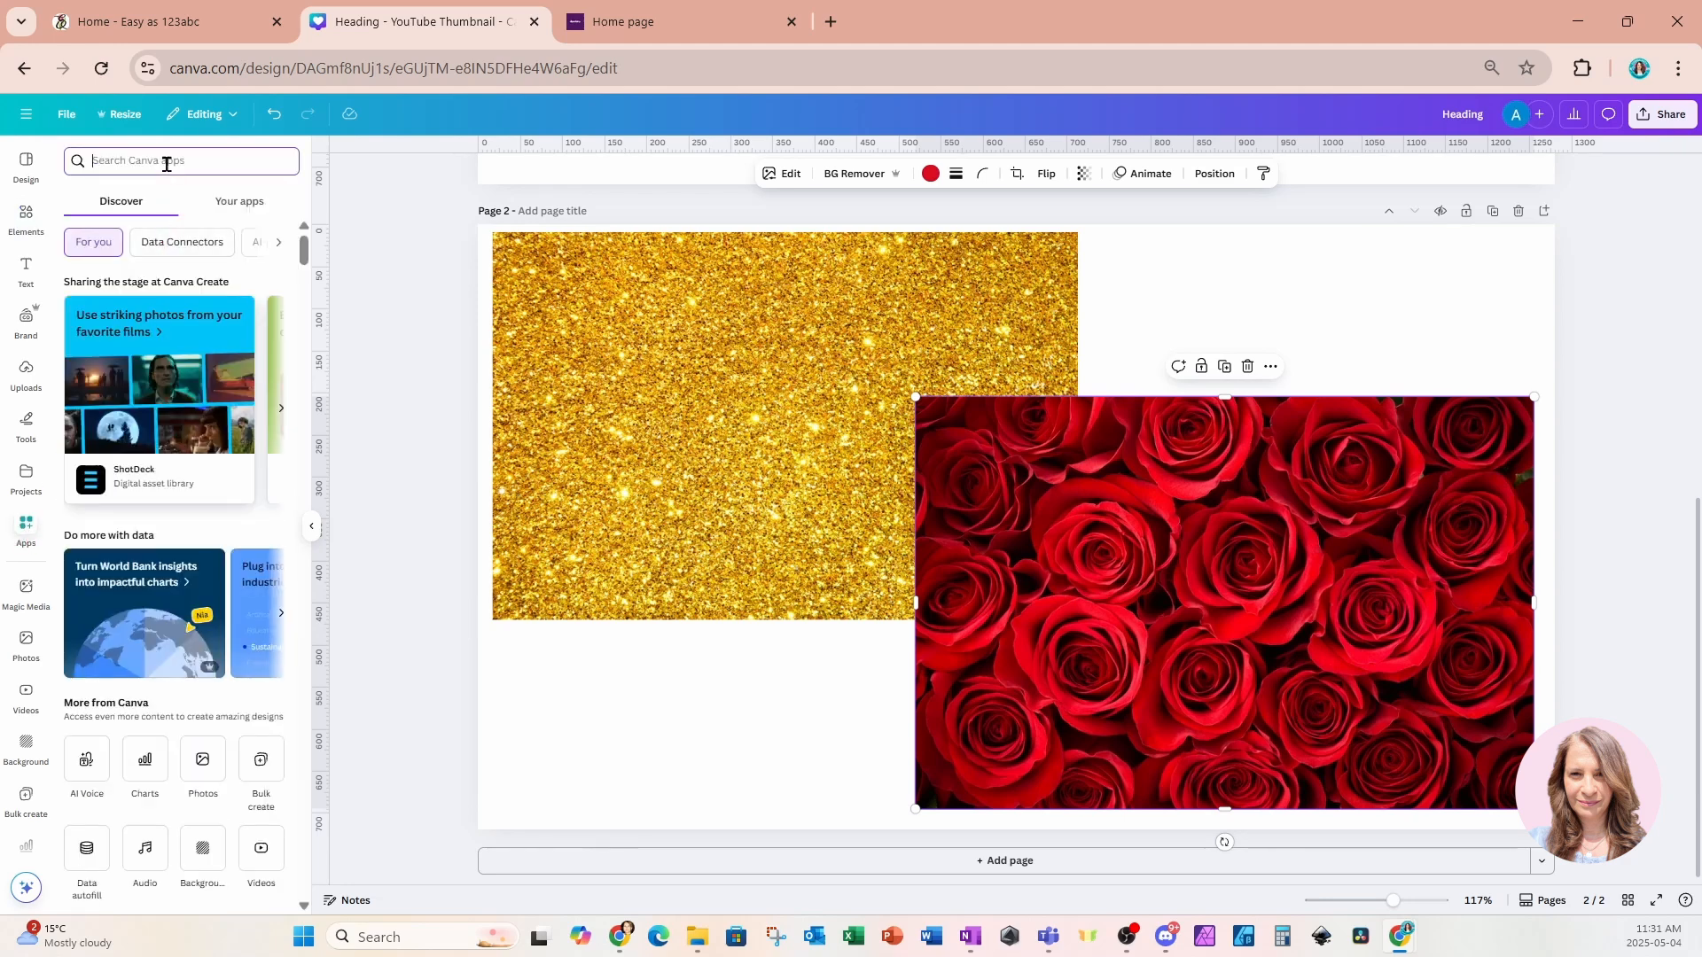
type("FONTS")
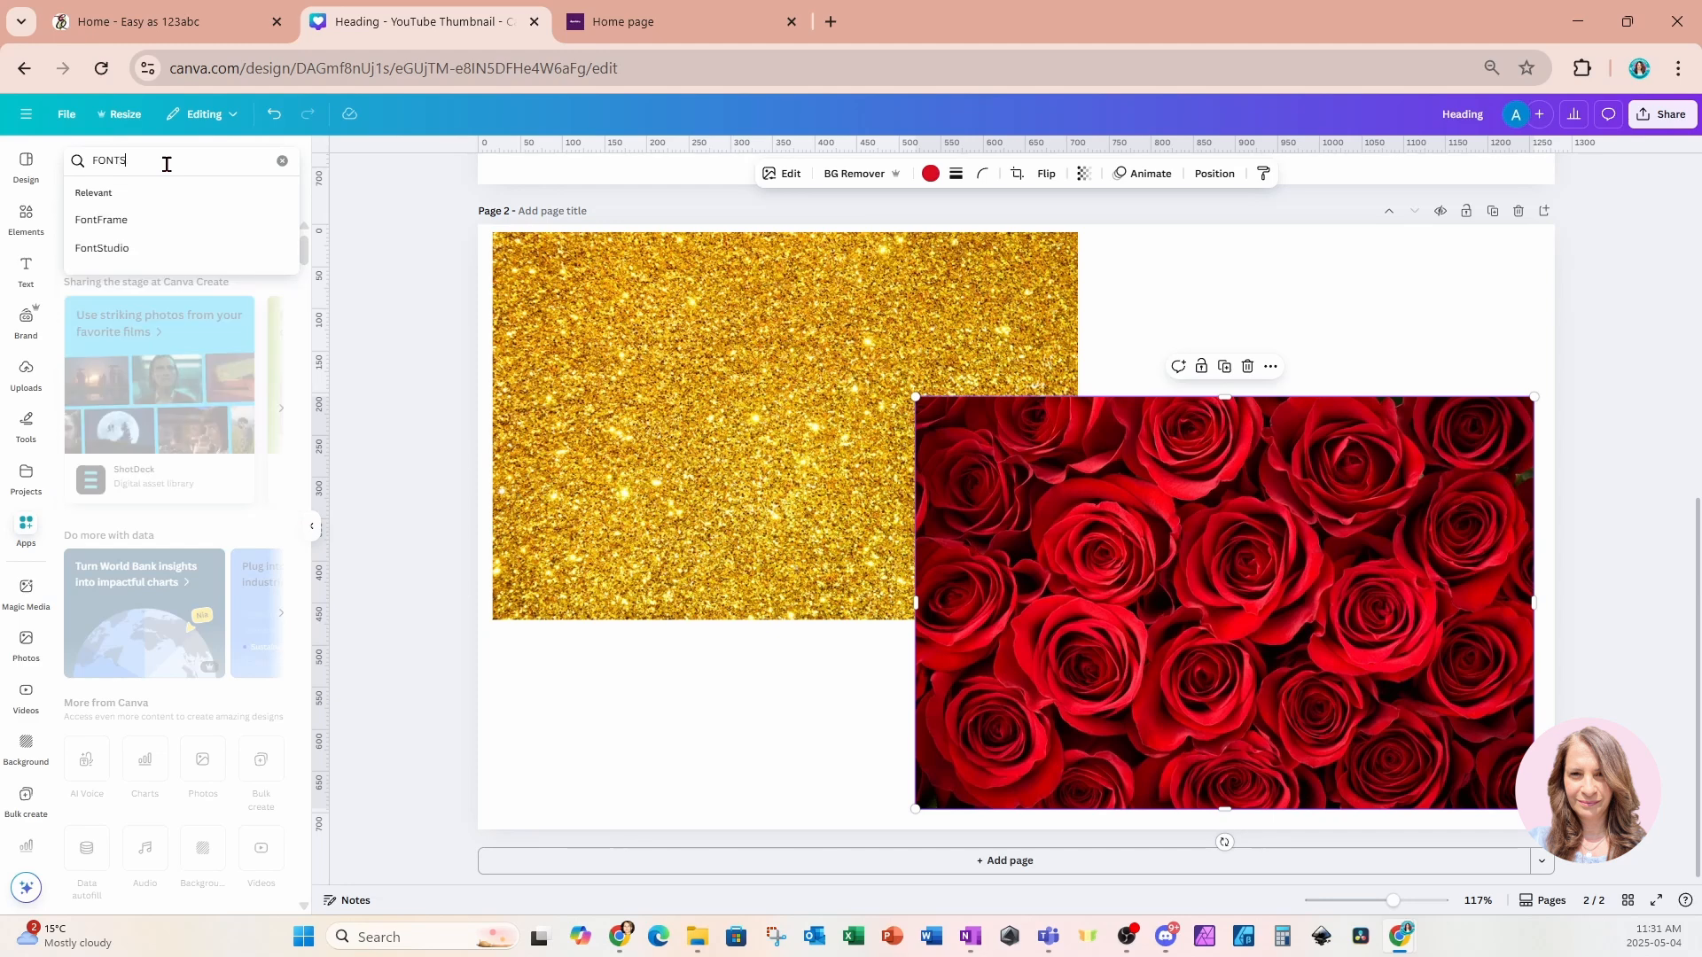
type("TUDIO")
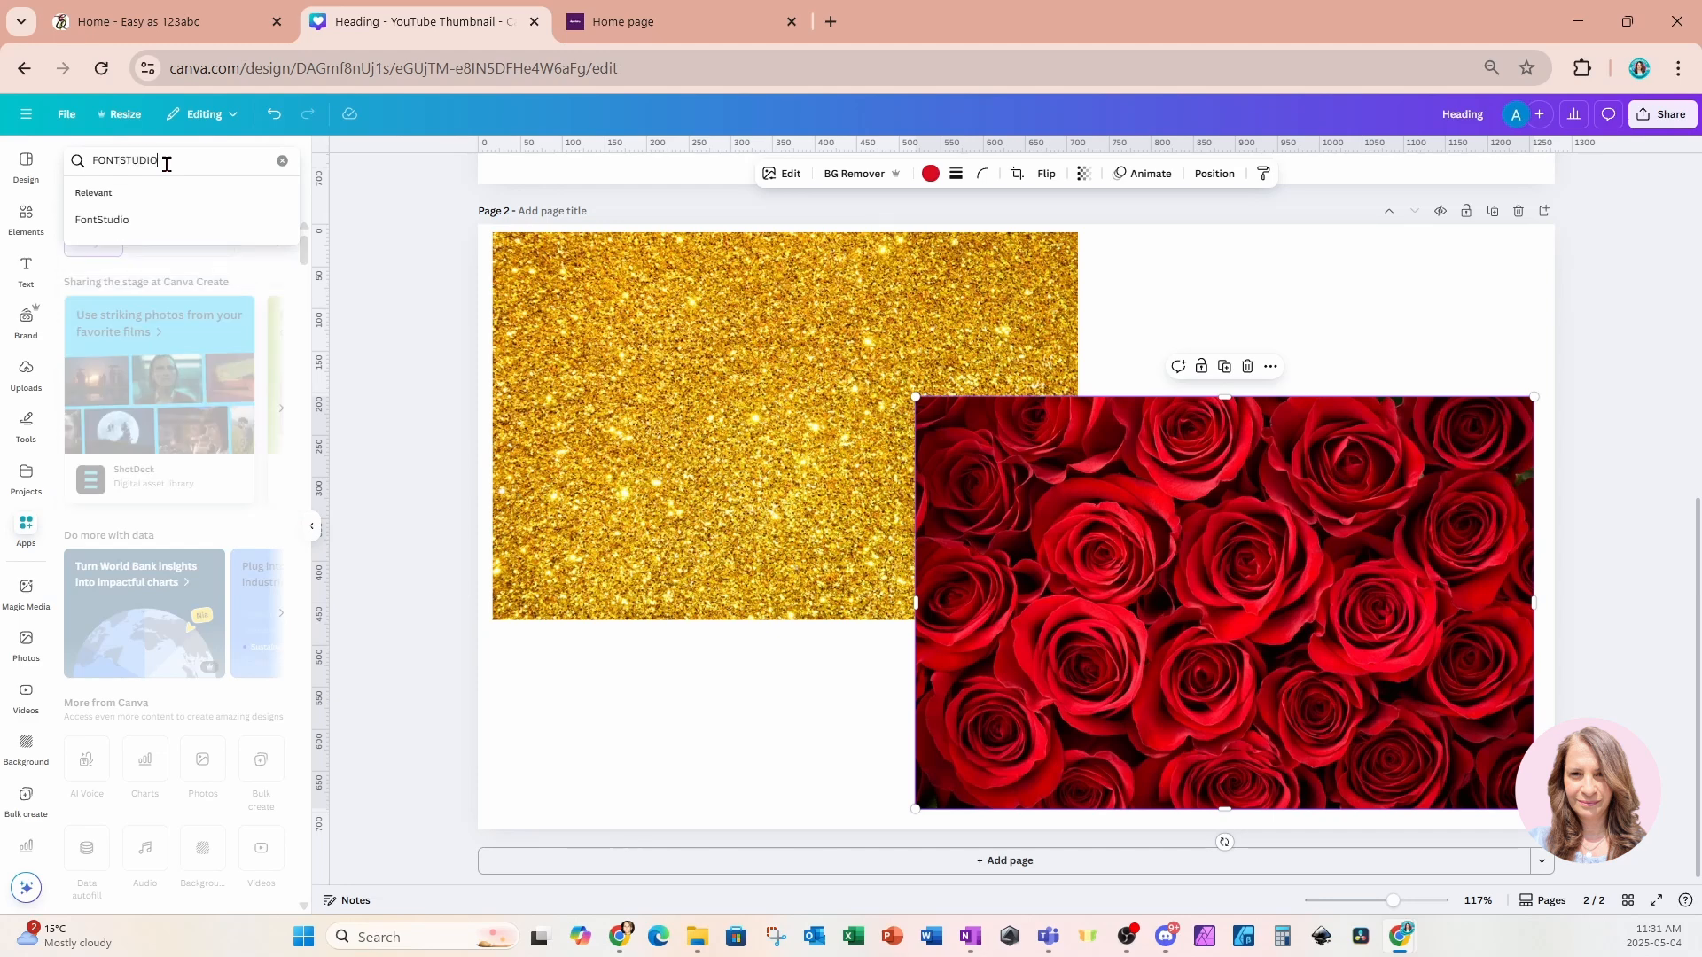
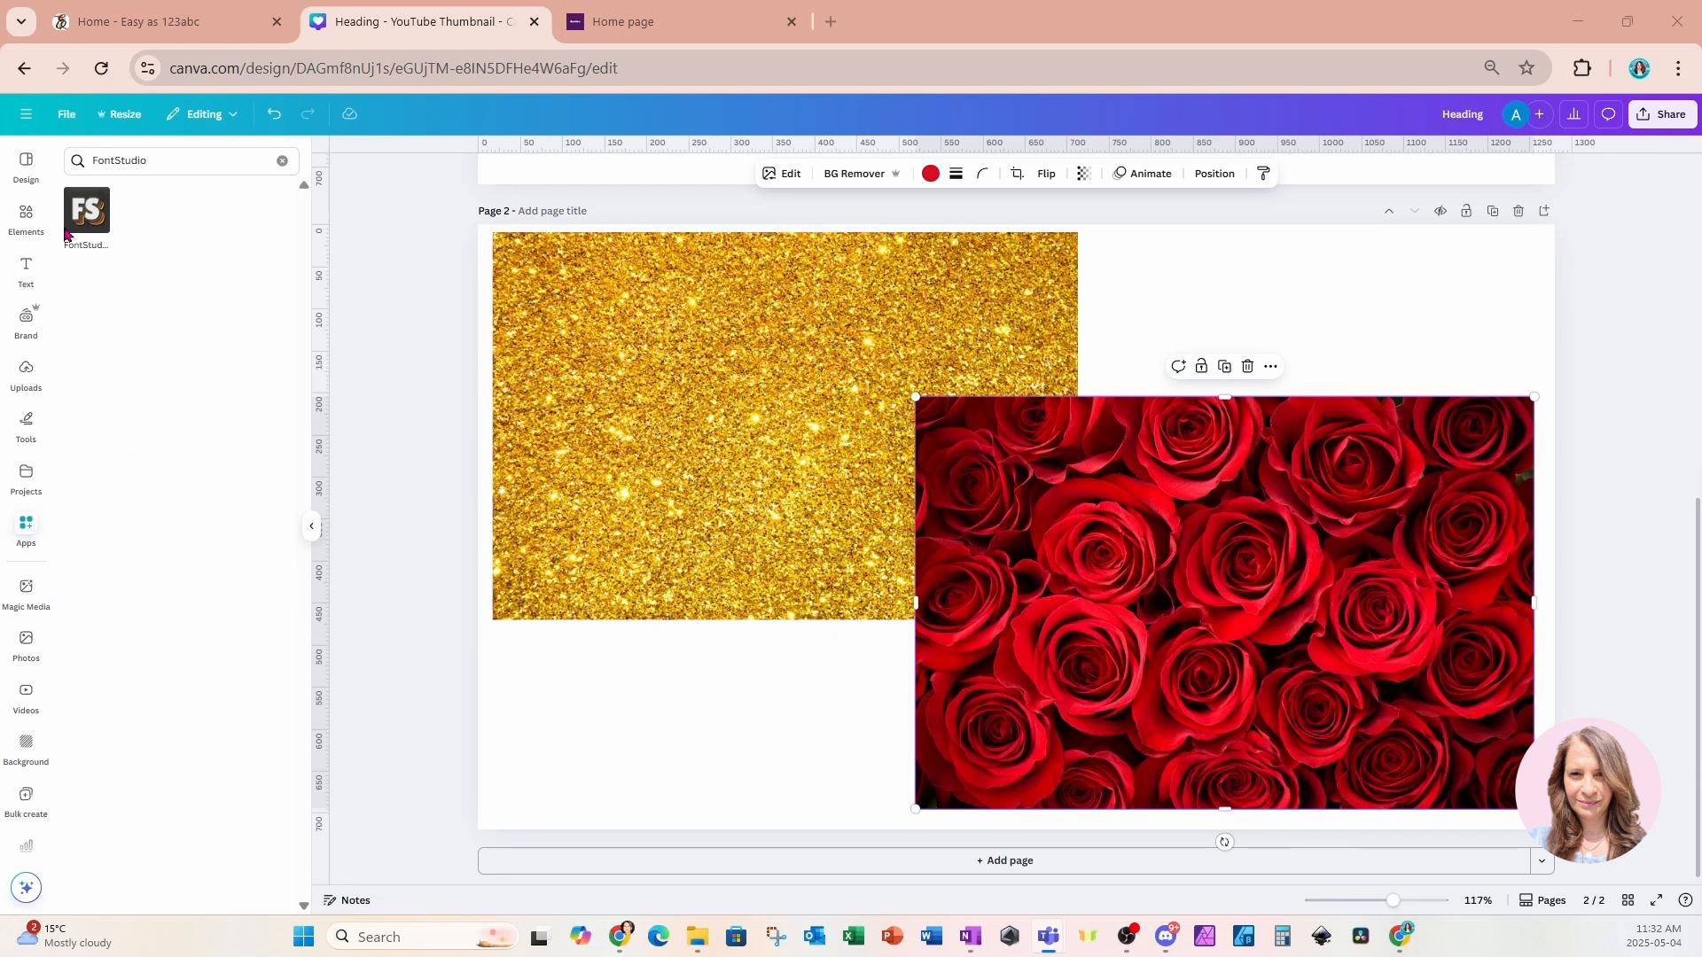
Open the FontStudio app and start a text effect from the Outline template.
left_click(96, 229)
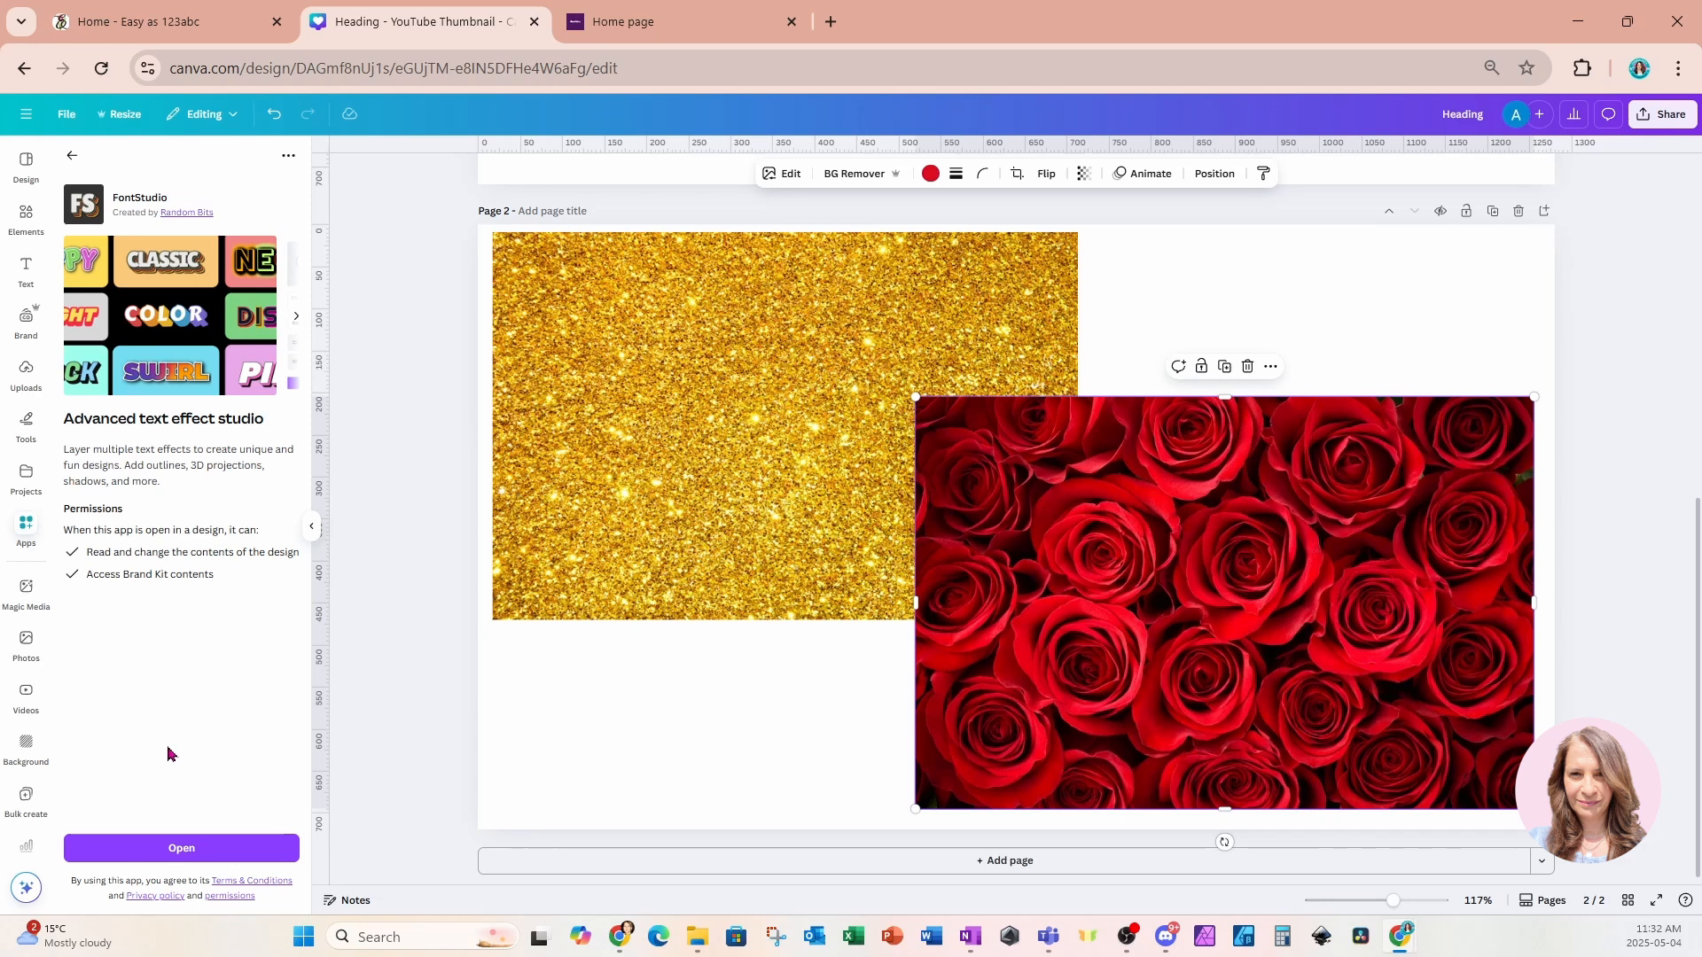
left_click(129, 849)
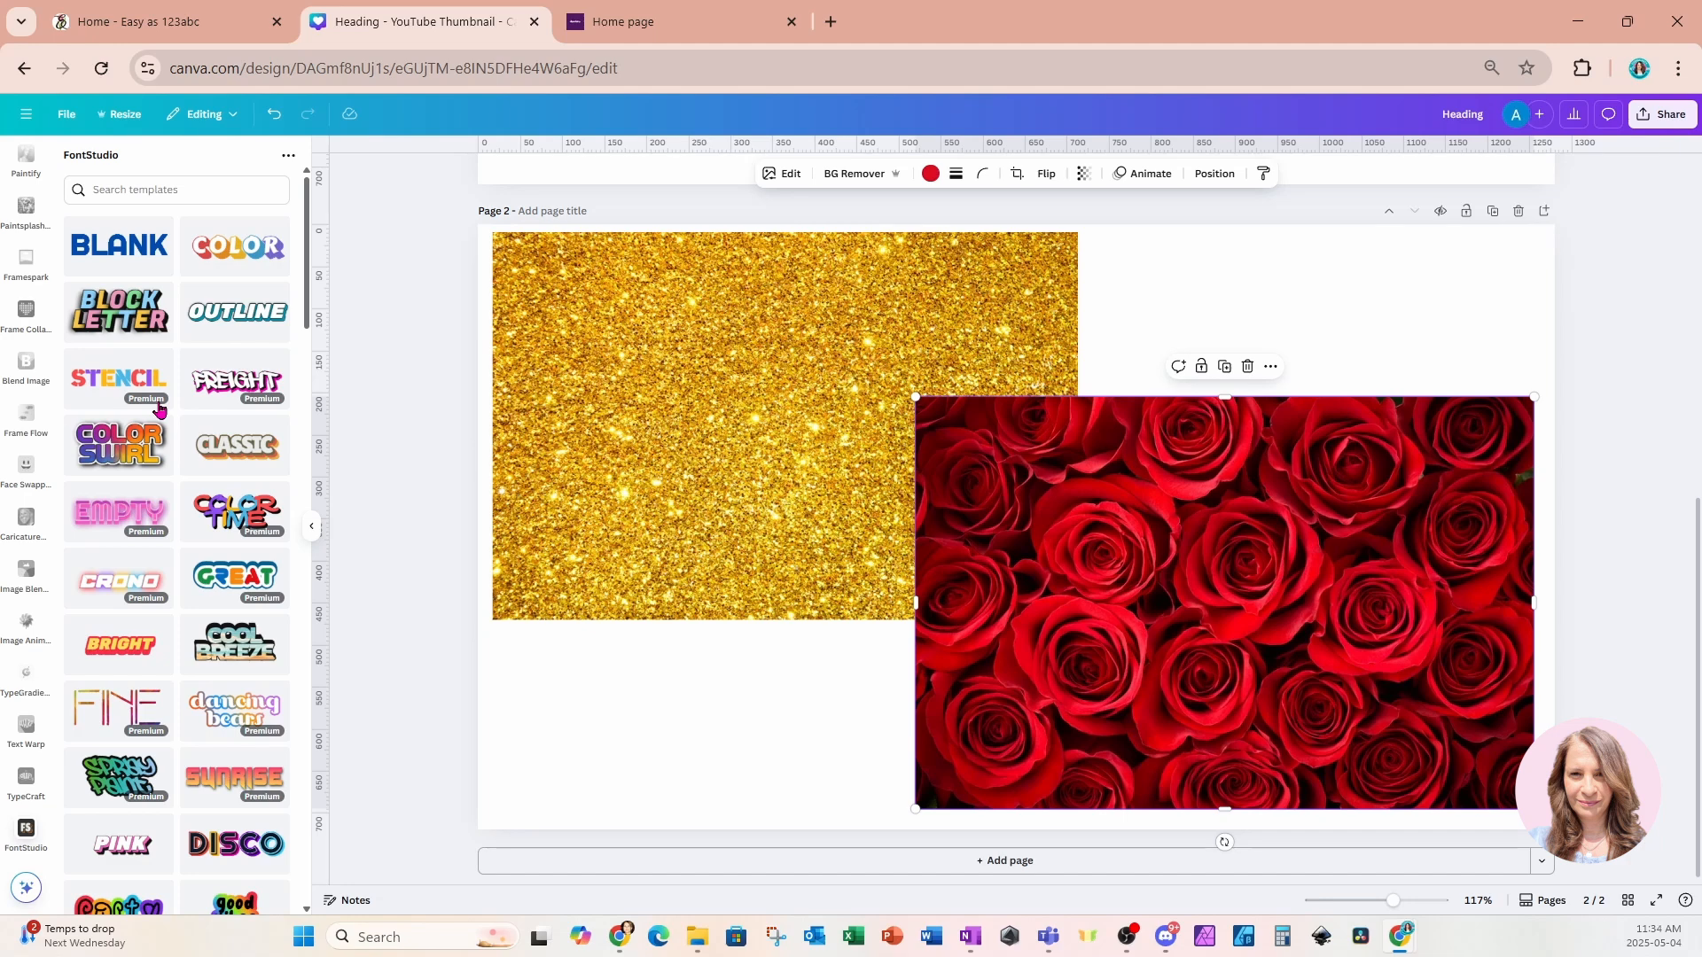
left_click(229, 328)
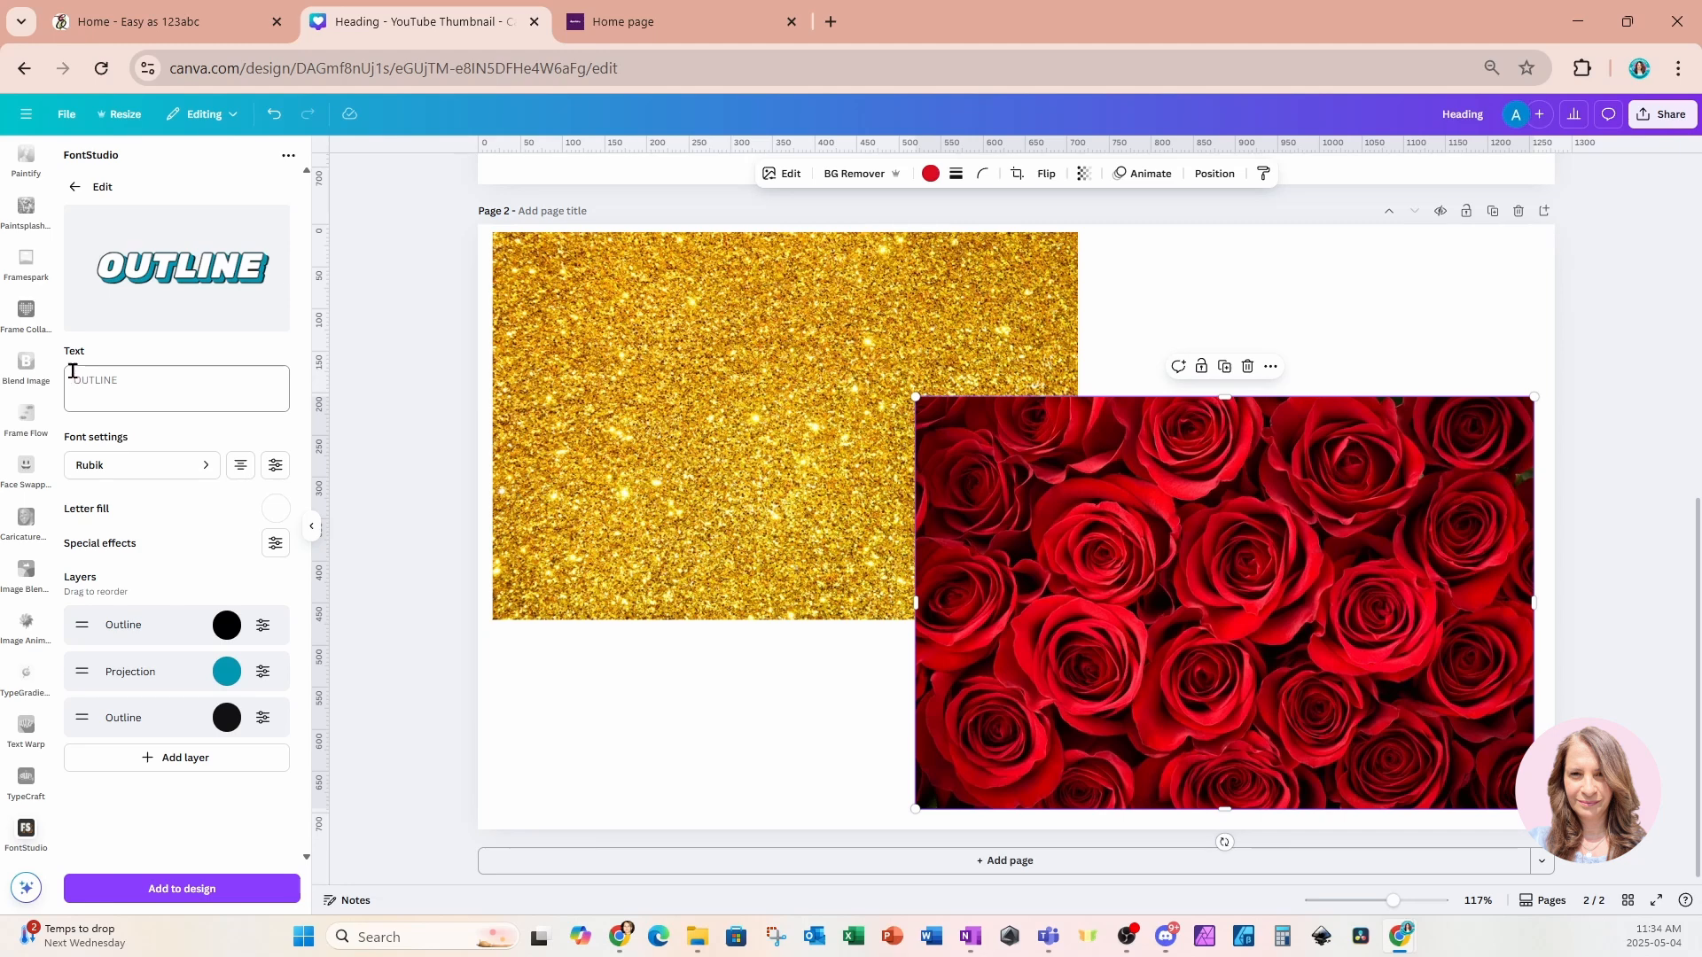
Replace the effect's text with GLITTER AND GOLD.
left_click(119, 381)
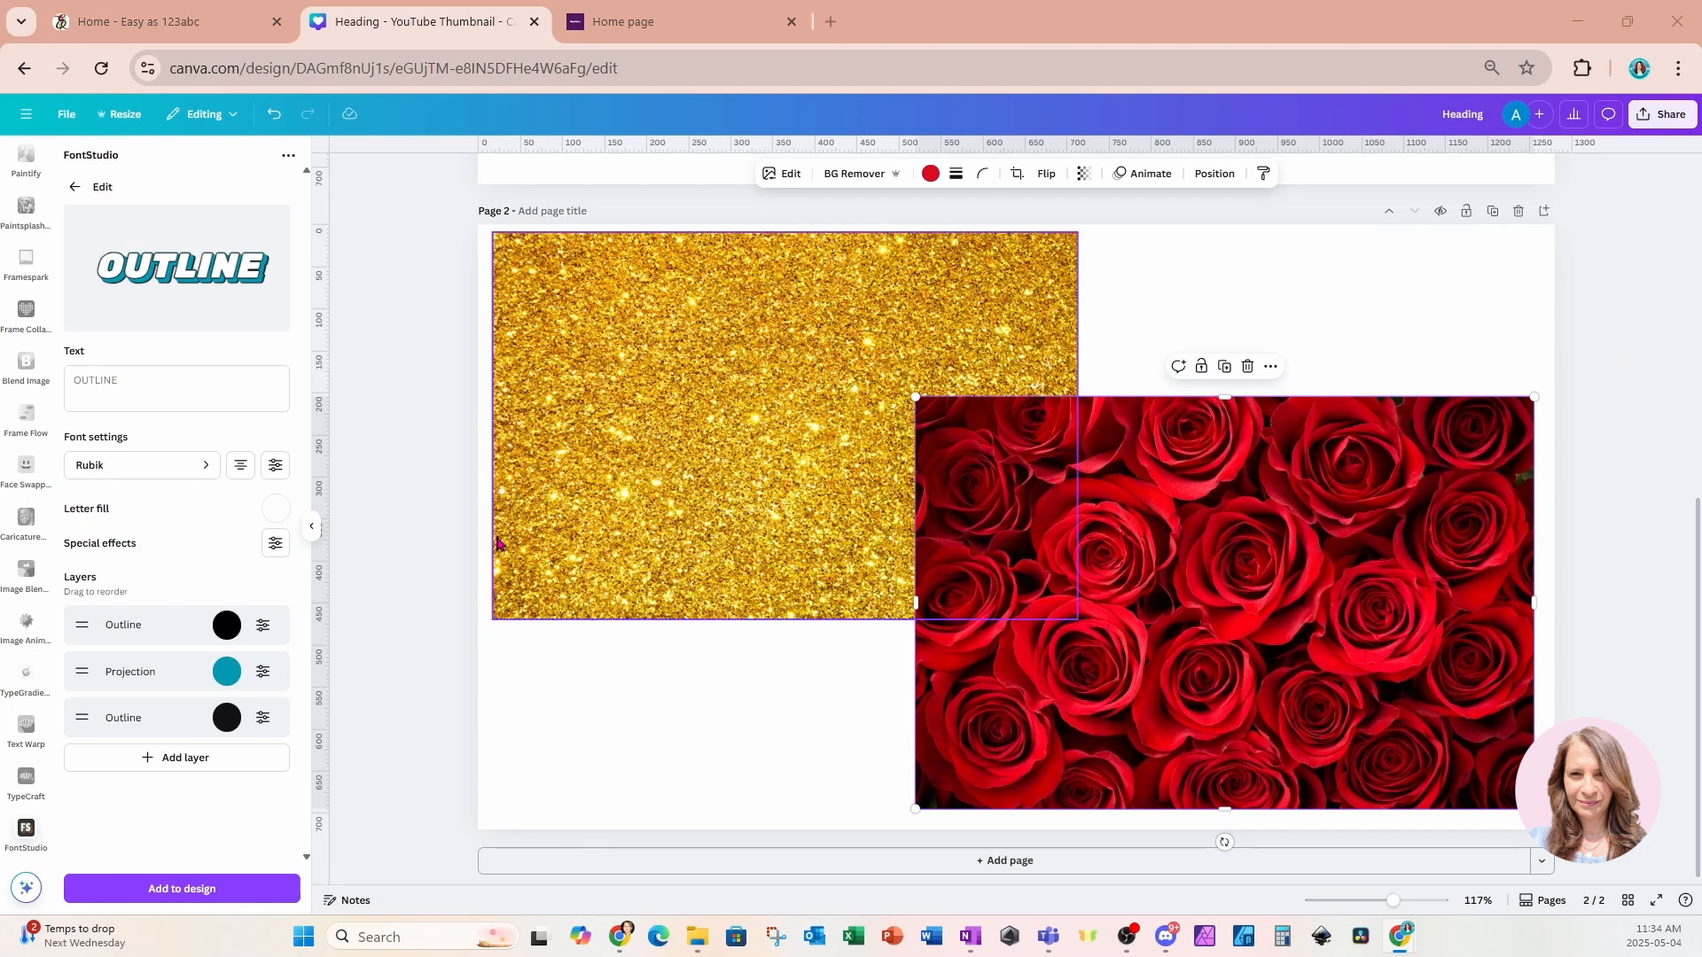
left_click(132, 379)
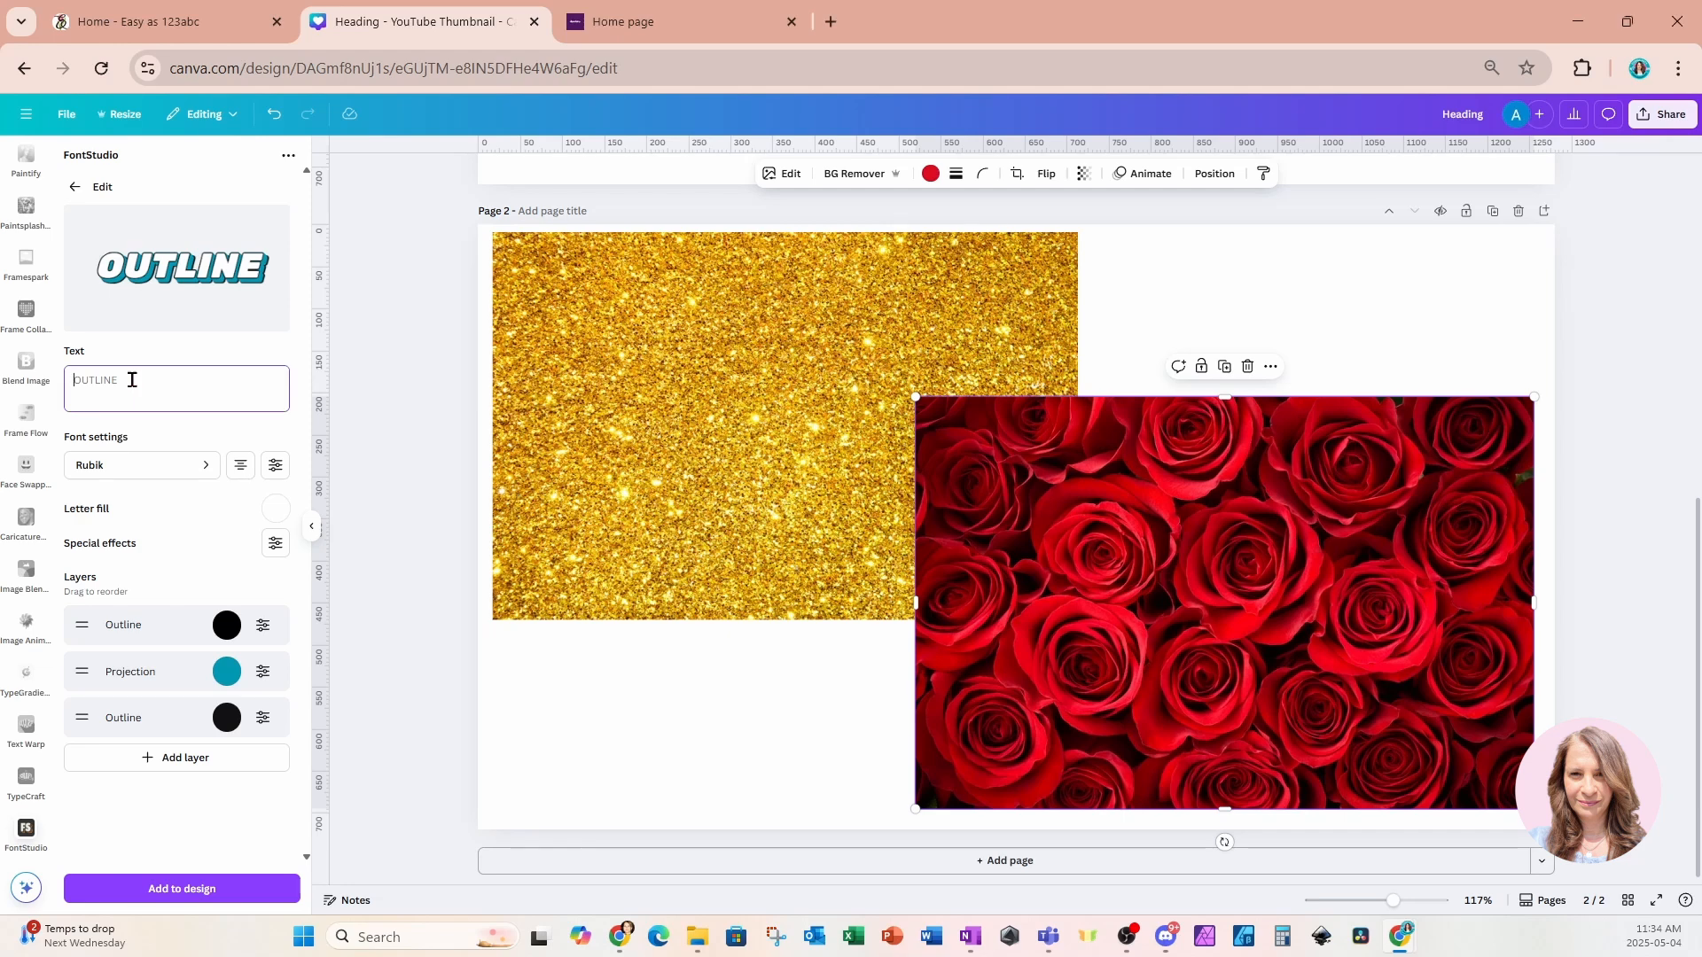
type("GLI")
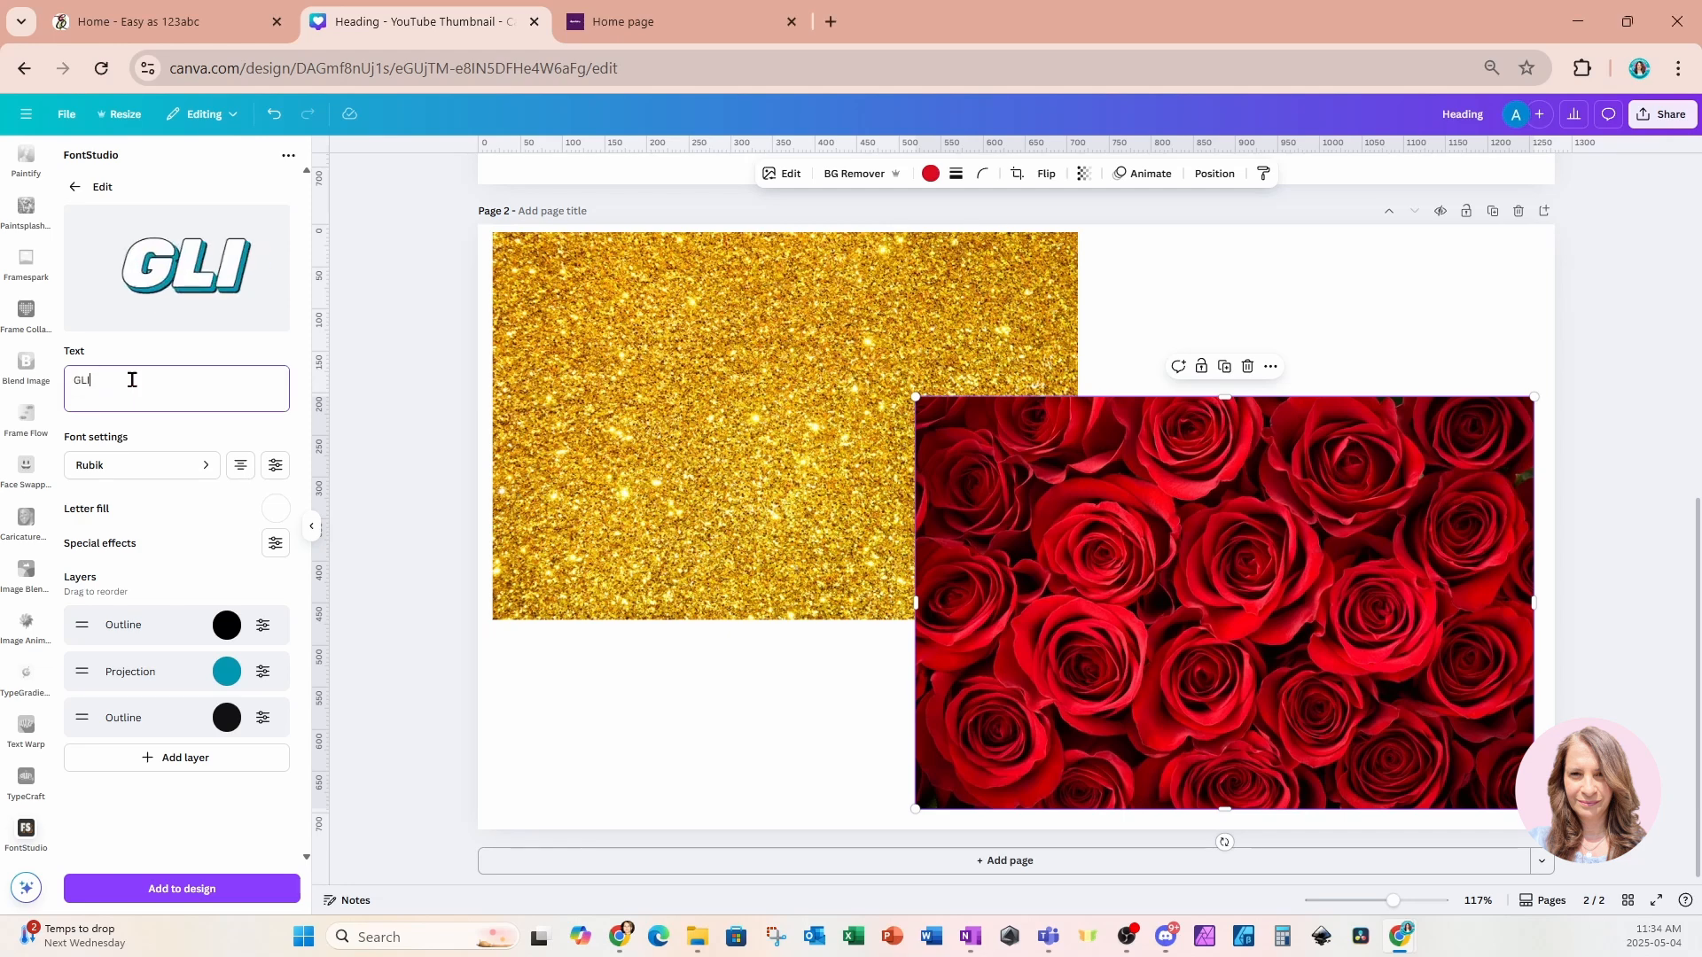
type("TTER")
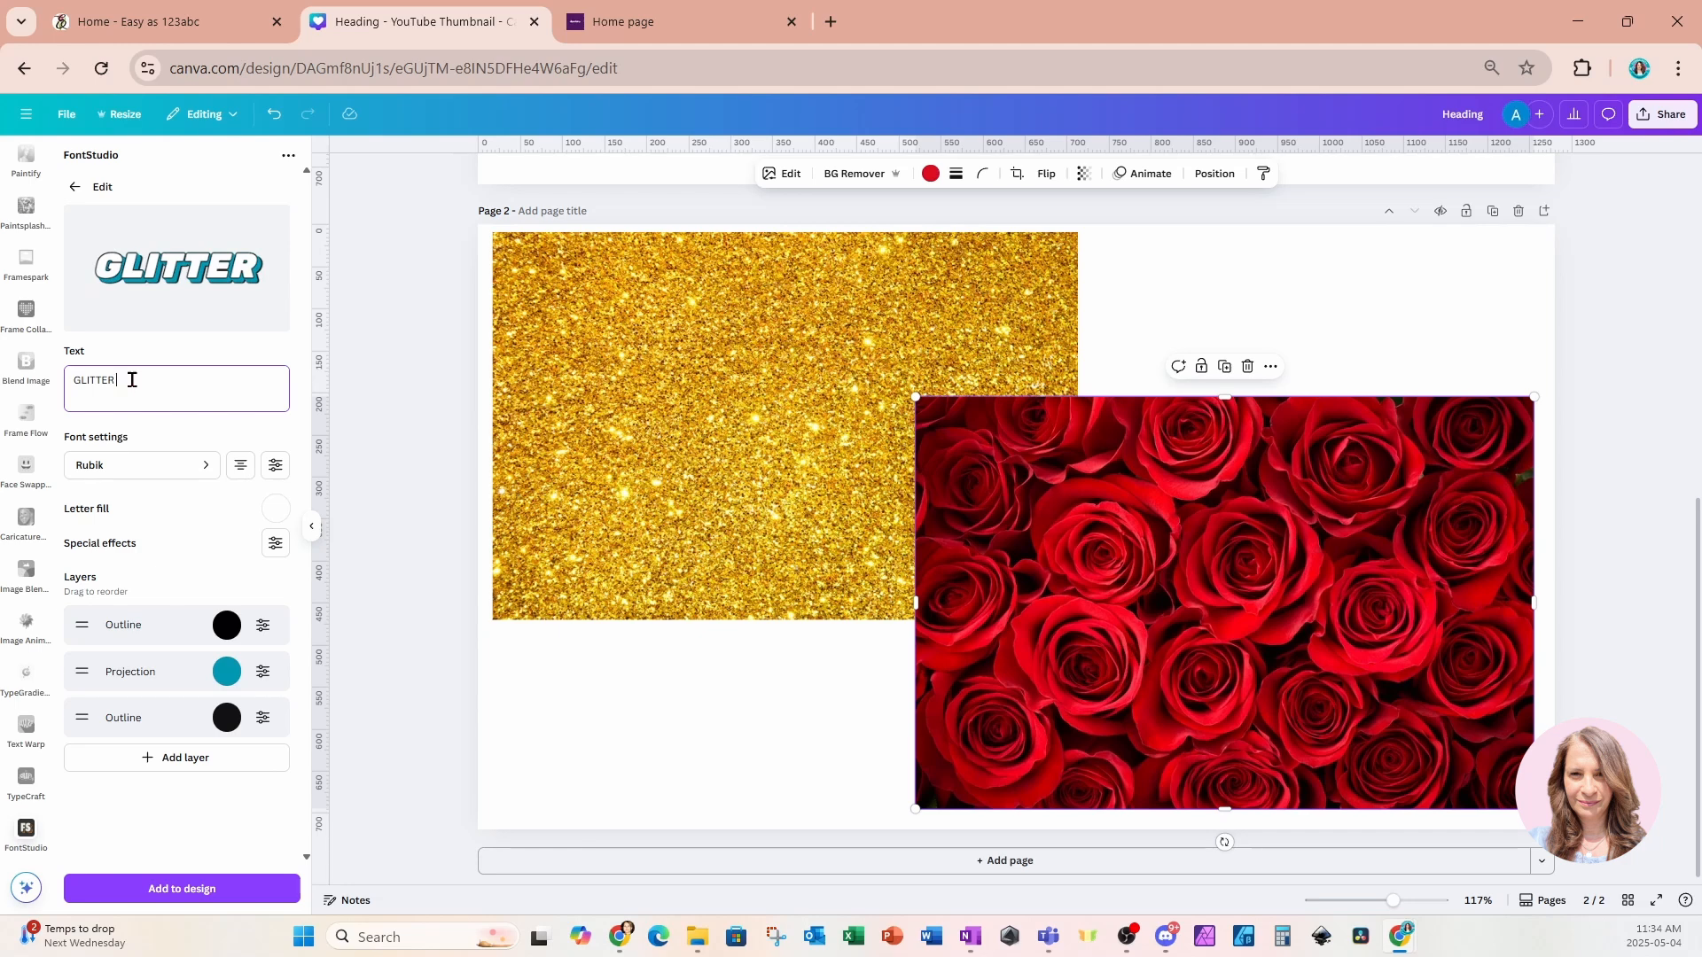
type("AND GOLD")
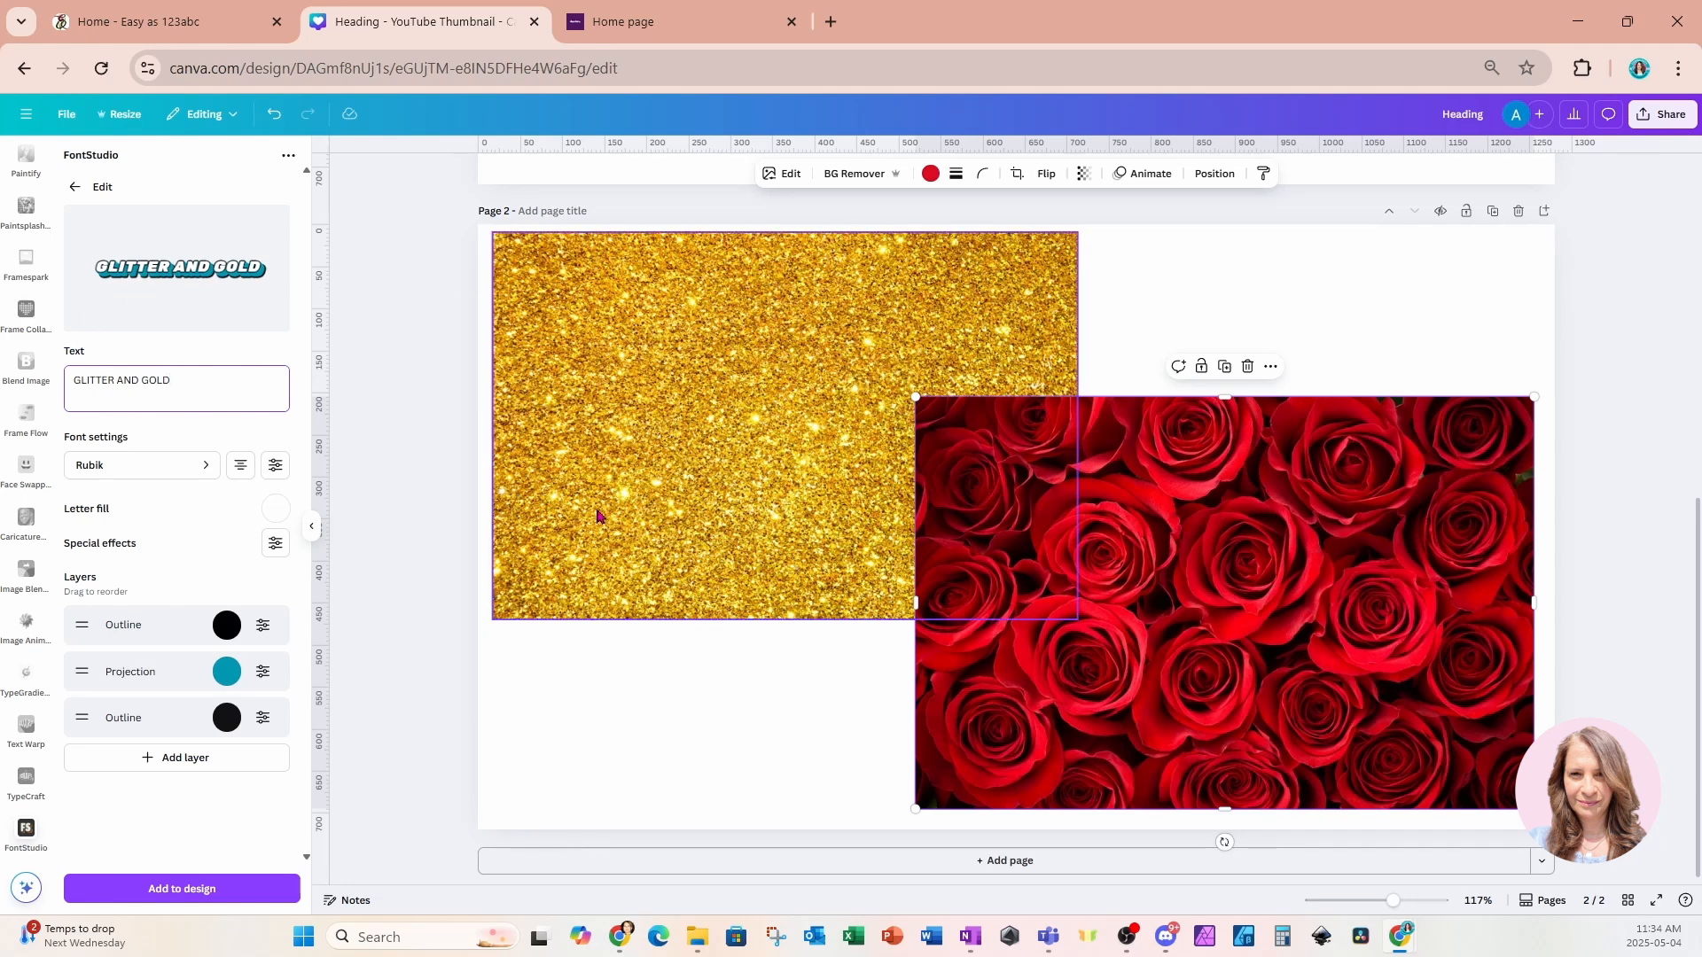
Move the glitter and roses images together into the page's lower-right corner.
left_click_drag(598, 517, 1139, 706)
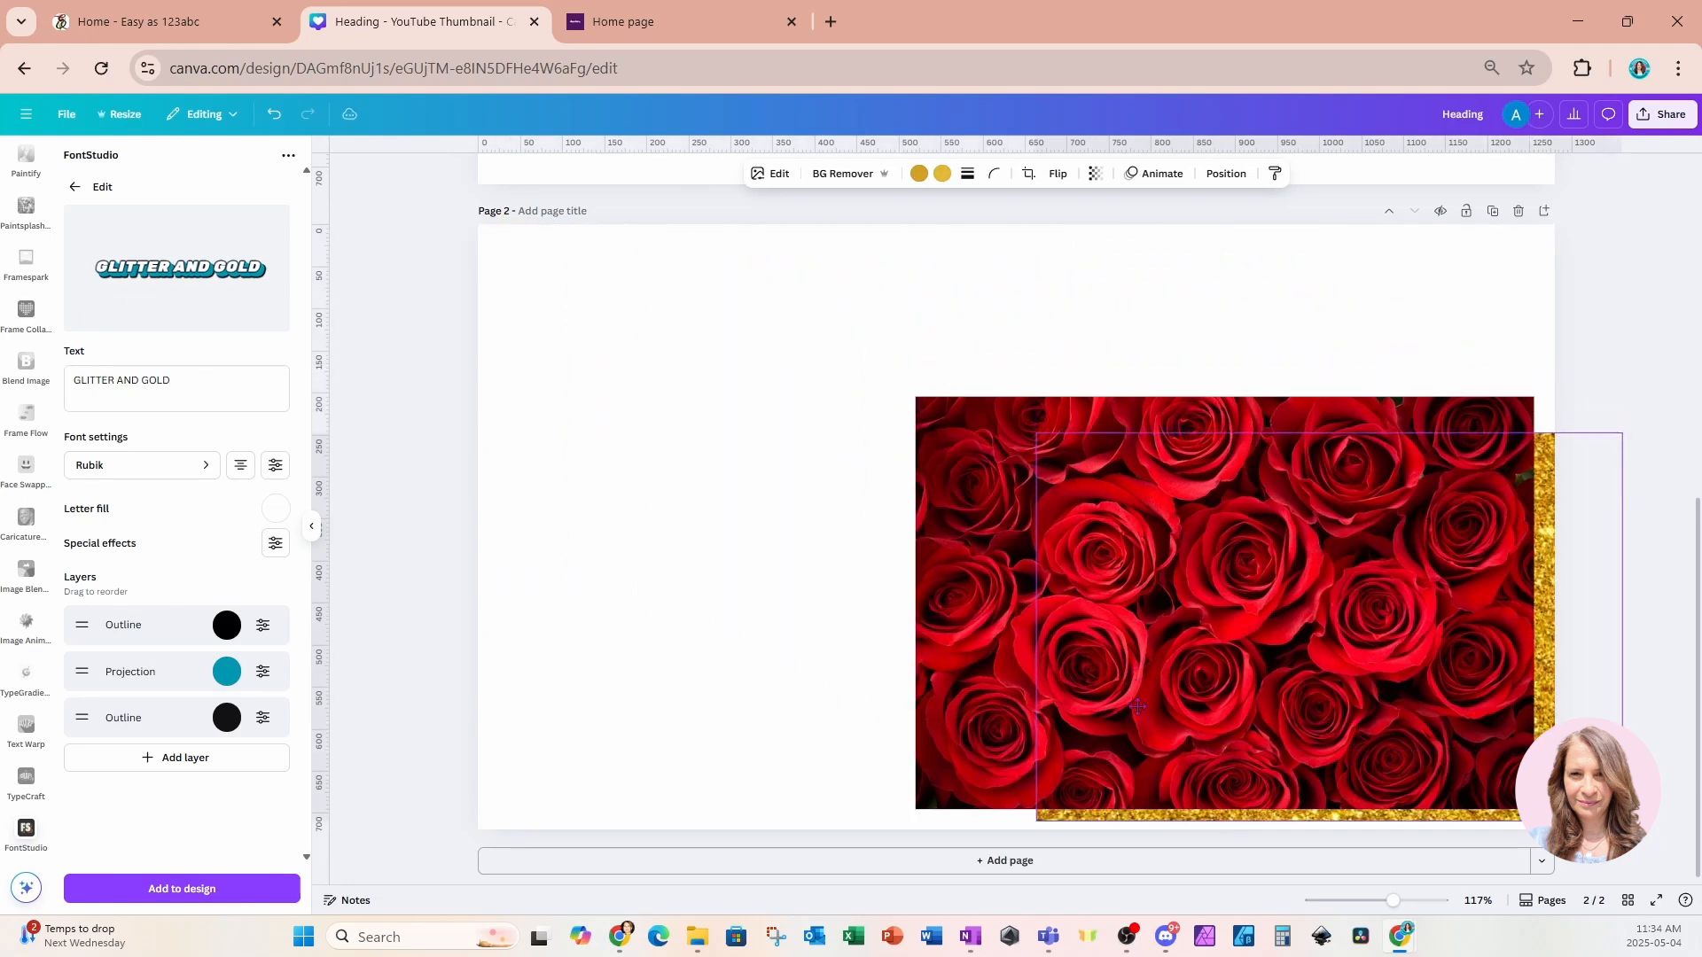
left_click_drag(801, 558, 1675, 803)
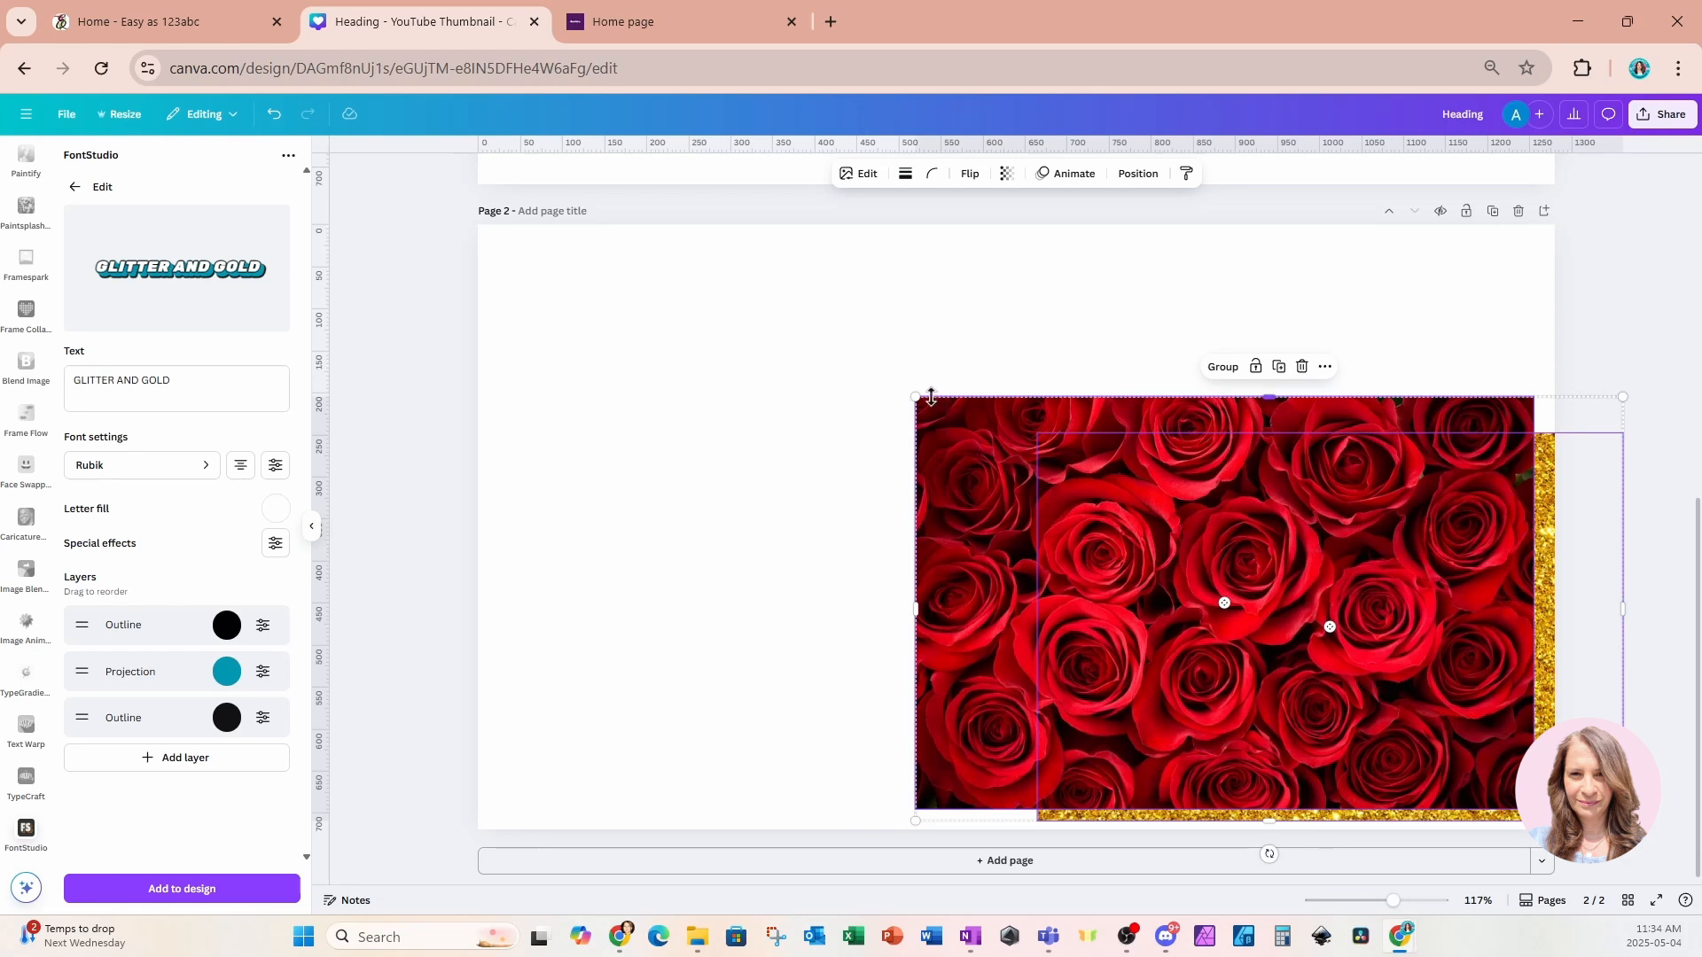
left_click_drag(930, 397, 1456, 595)
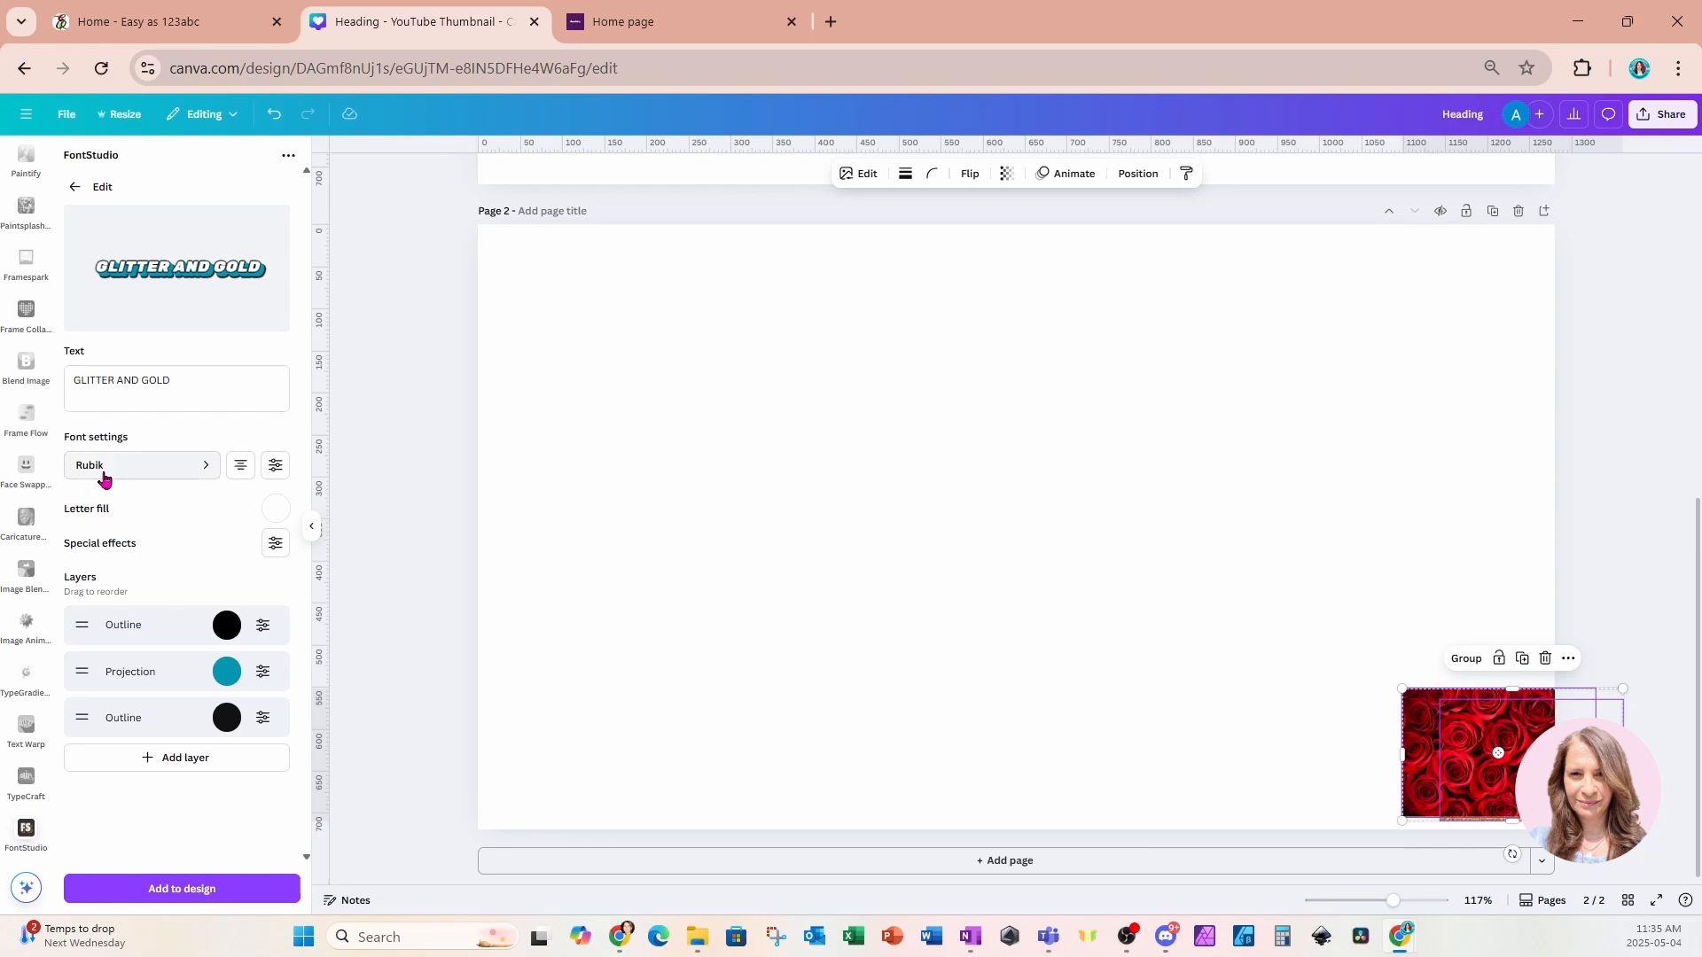
Split the text into two lines, GLITTER above AND GOLD, keeping the Rubik font.
left_click(153, 476)
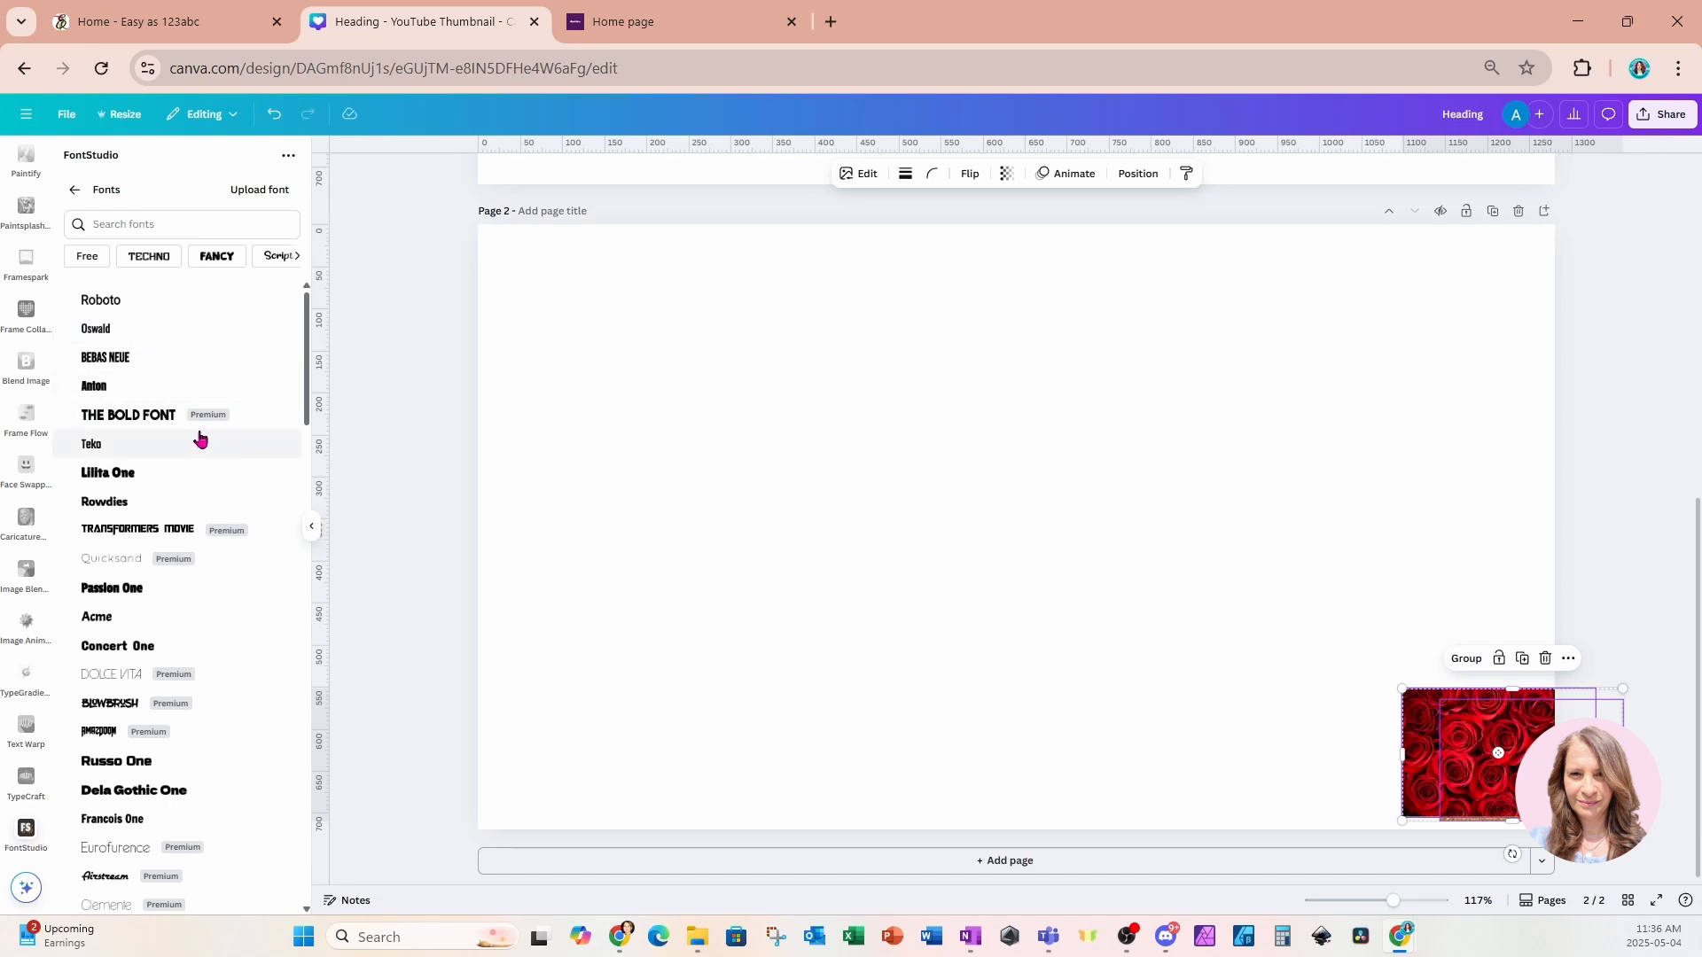
left_click(76, 196)
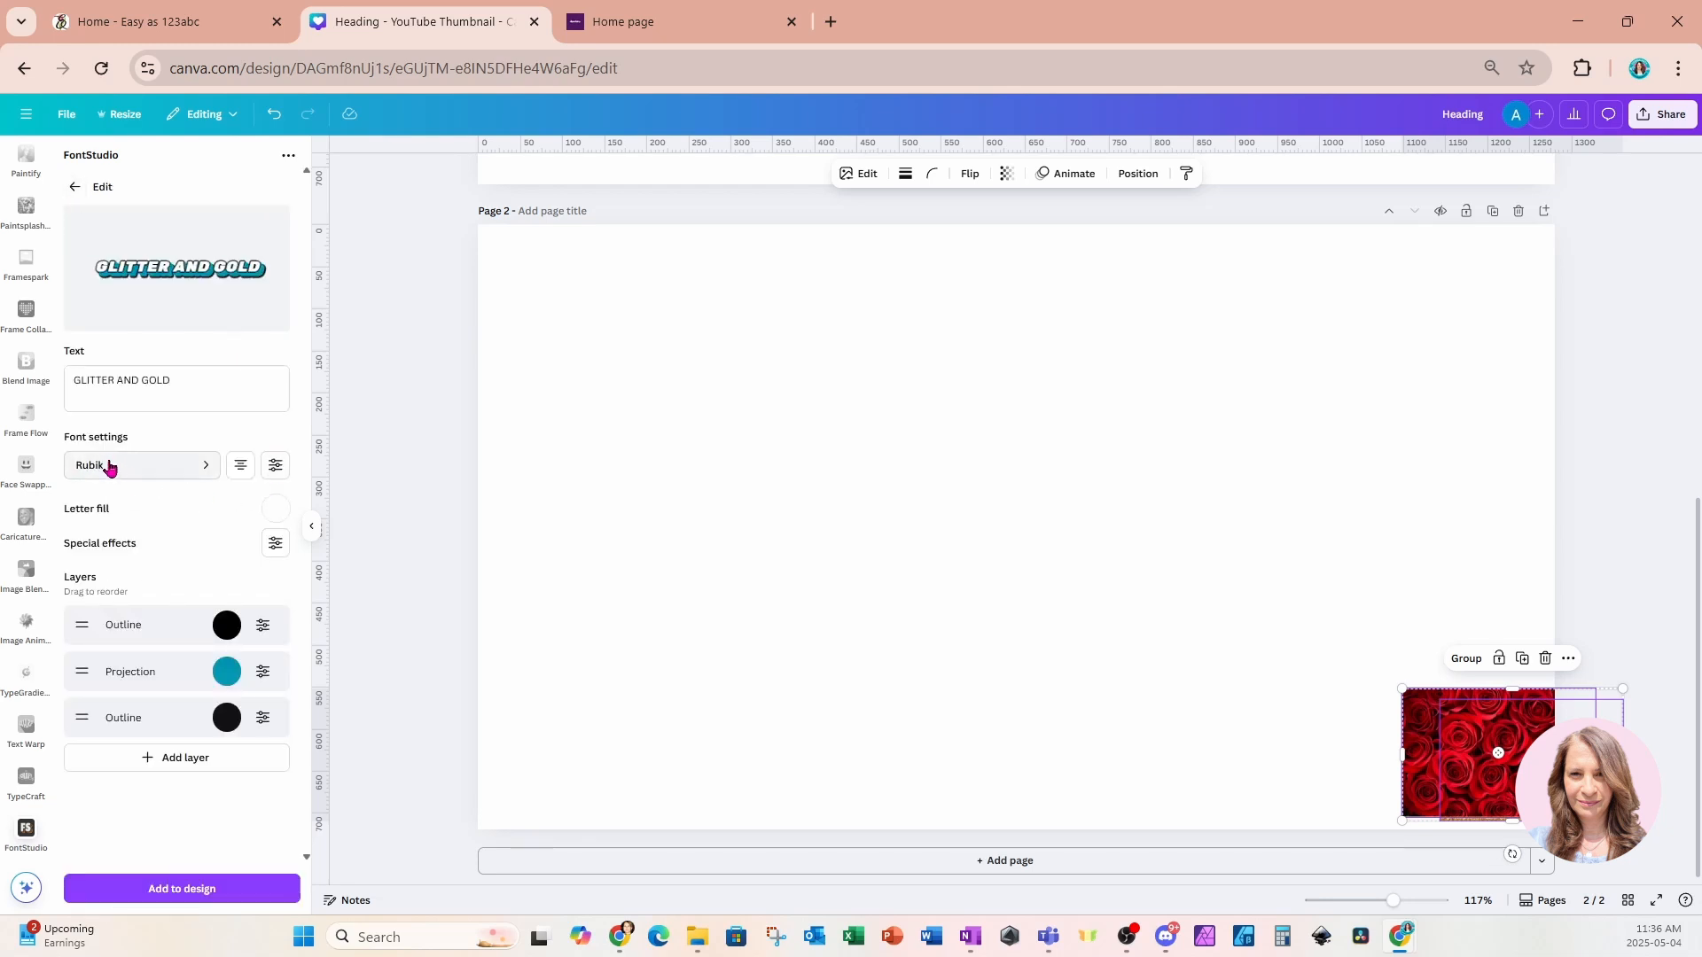
left_click(240, 469)
left_click(229, 377)
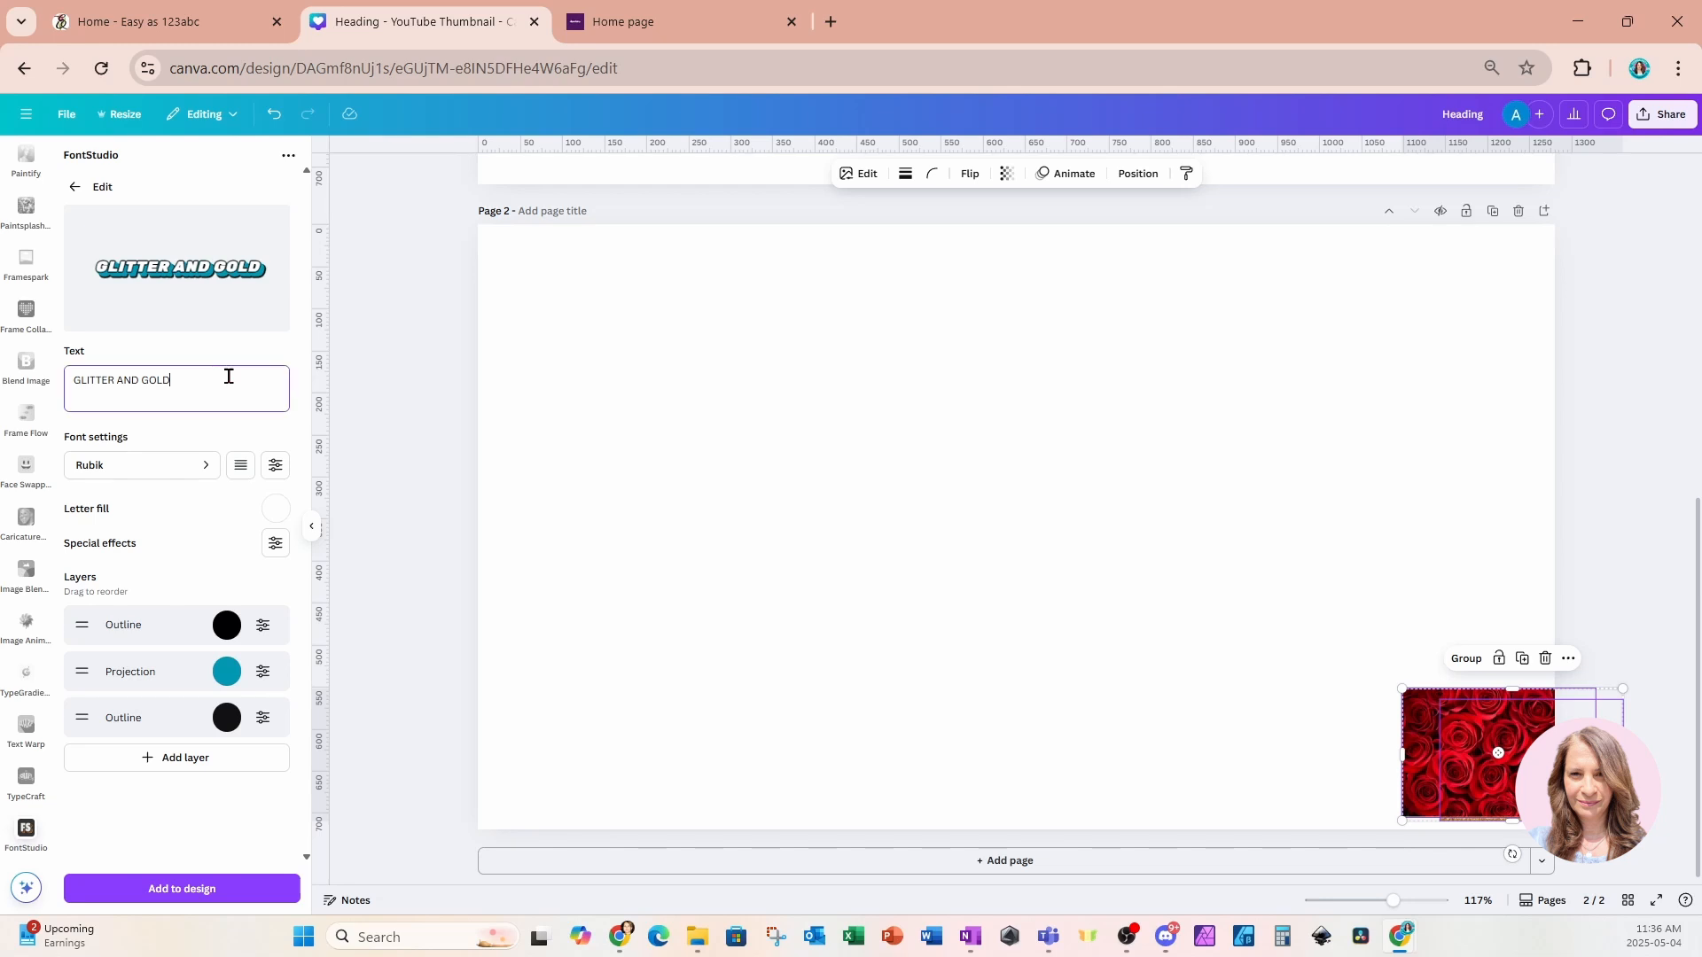
left_click(120, 378)
key("Return")
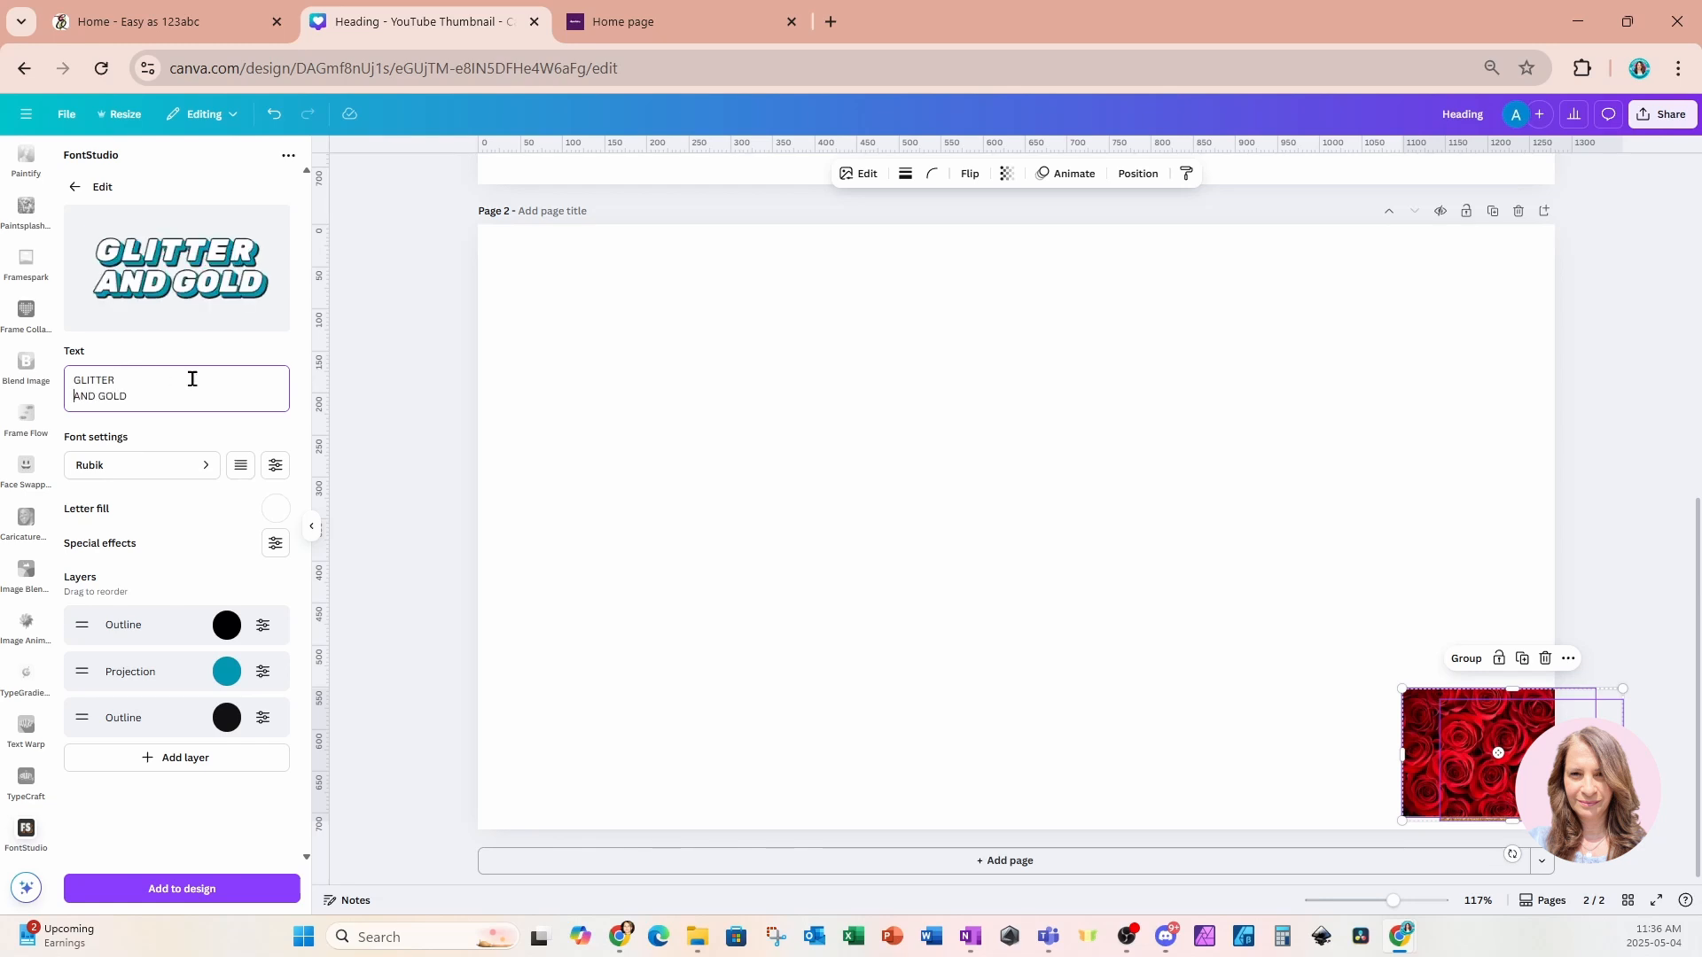
Cycle through the text alignment options, returning to centered alignment.
left_click(239, 467)
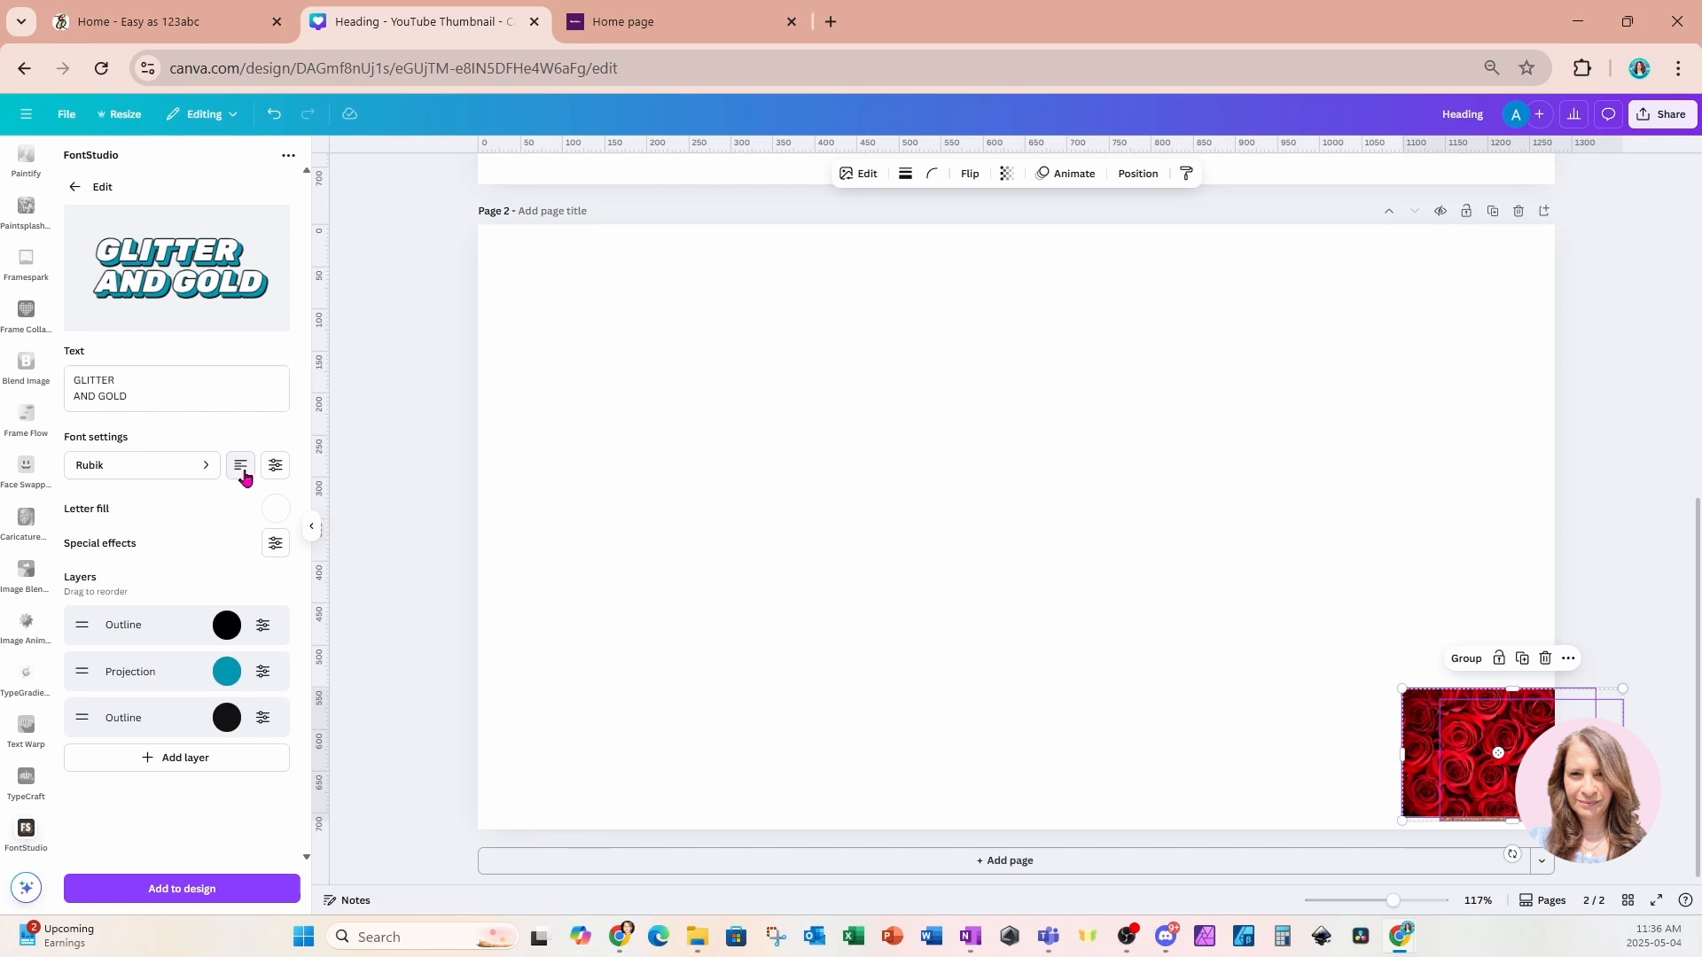
left_click(244, 474)
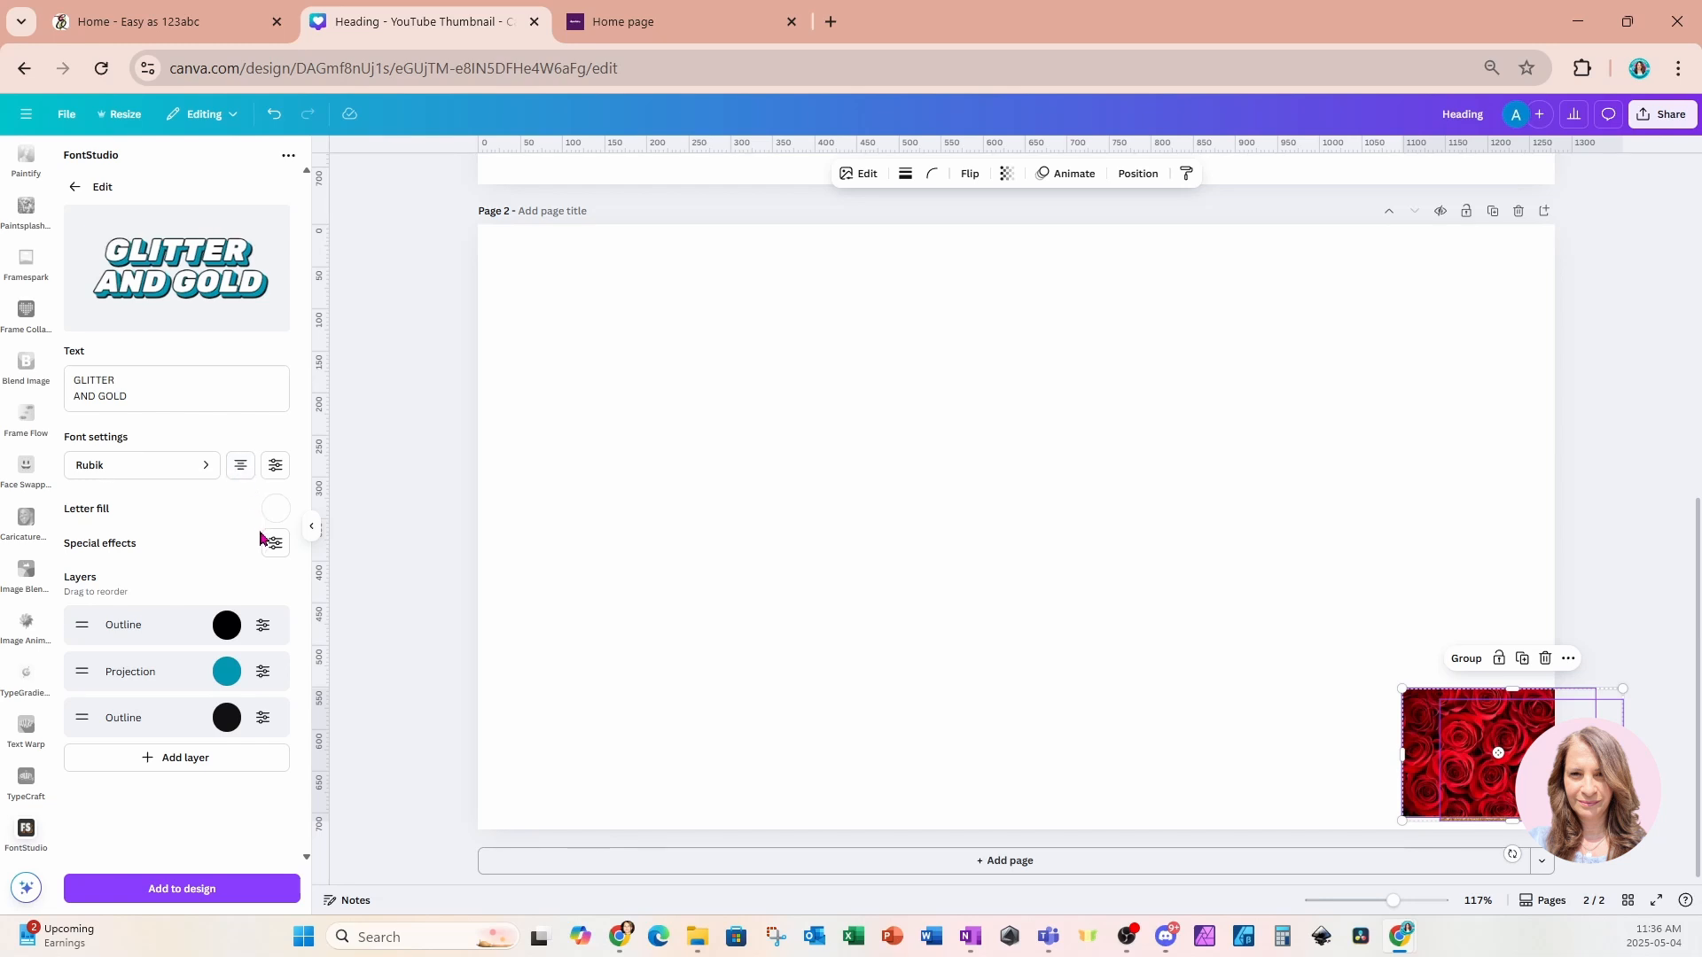
left_click(241, 470)
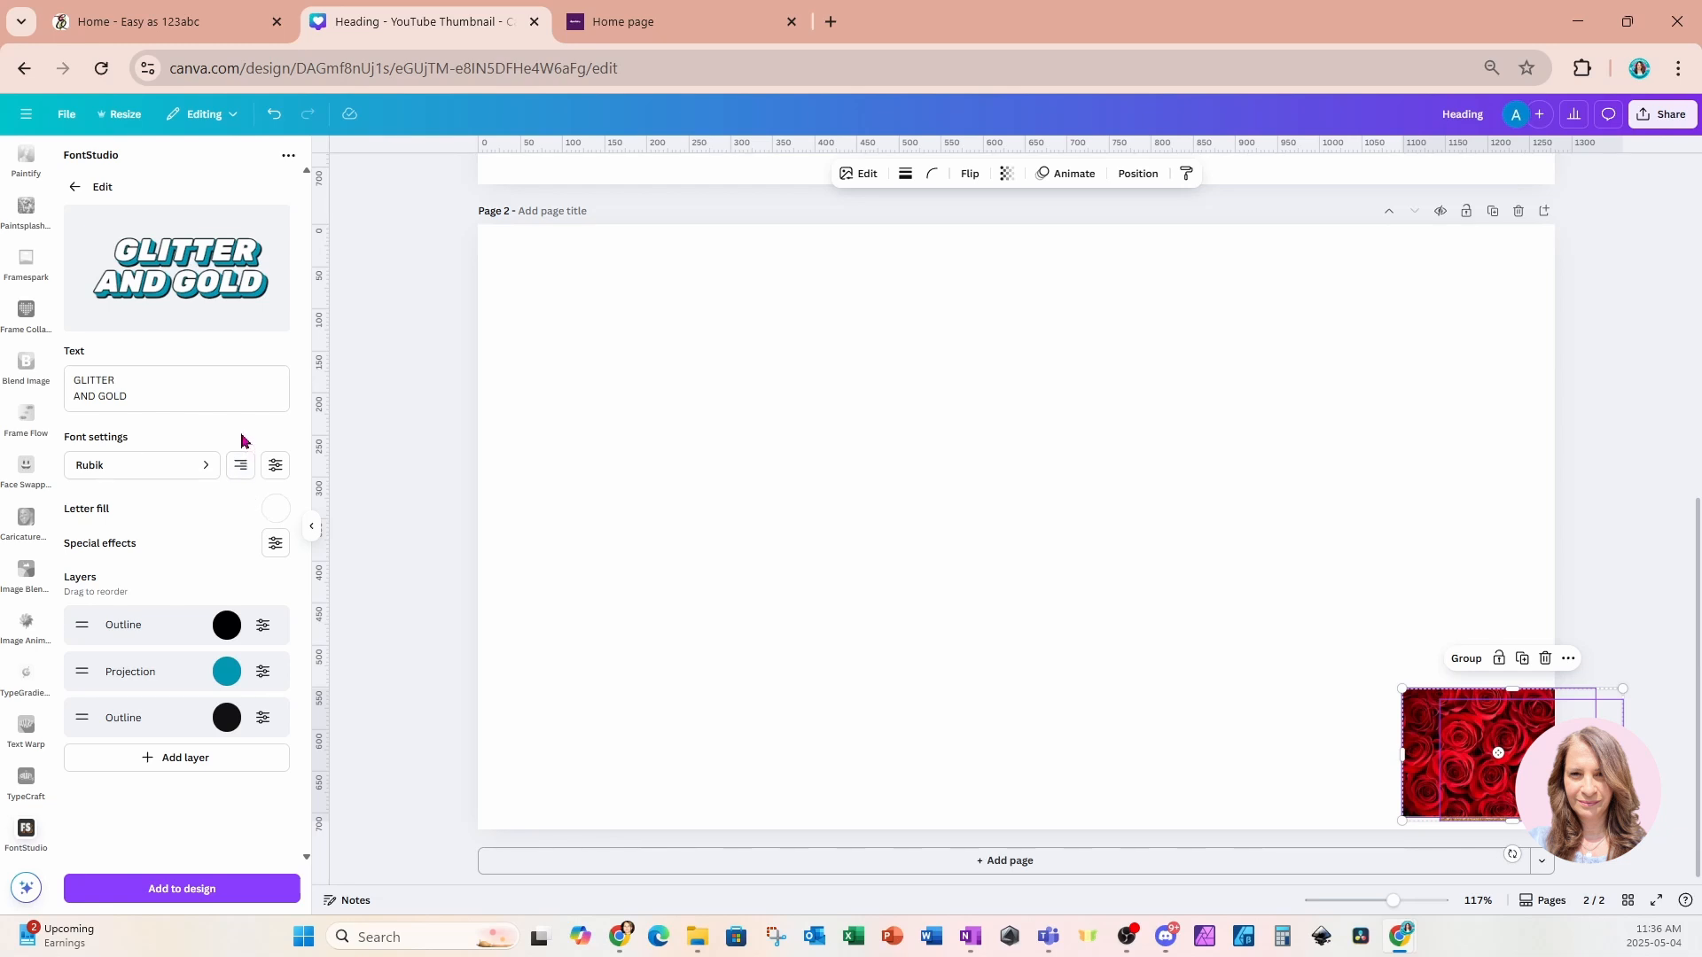
left_click(241, 468)
left_click(240, 472)
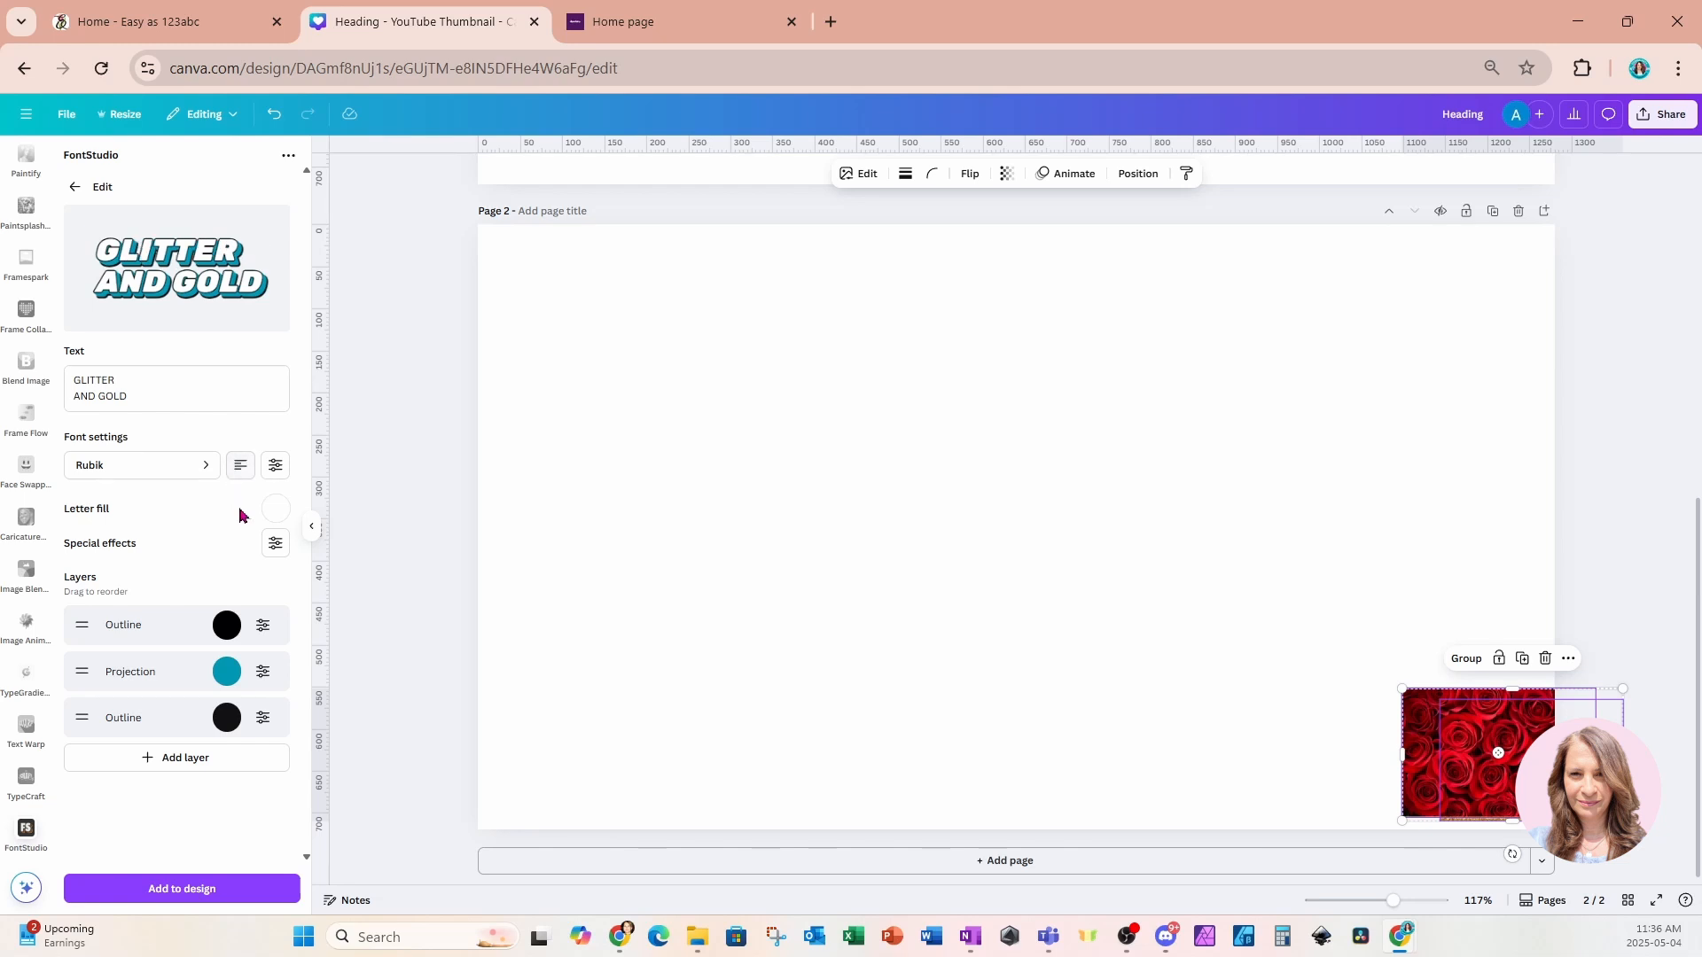
left_click(241, 473)
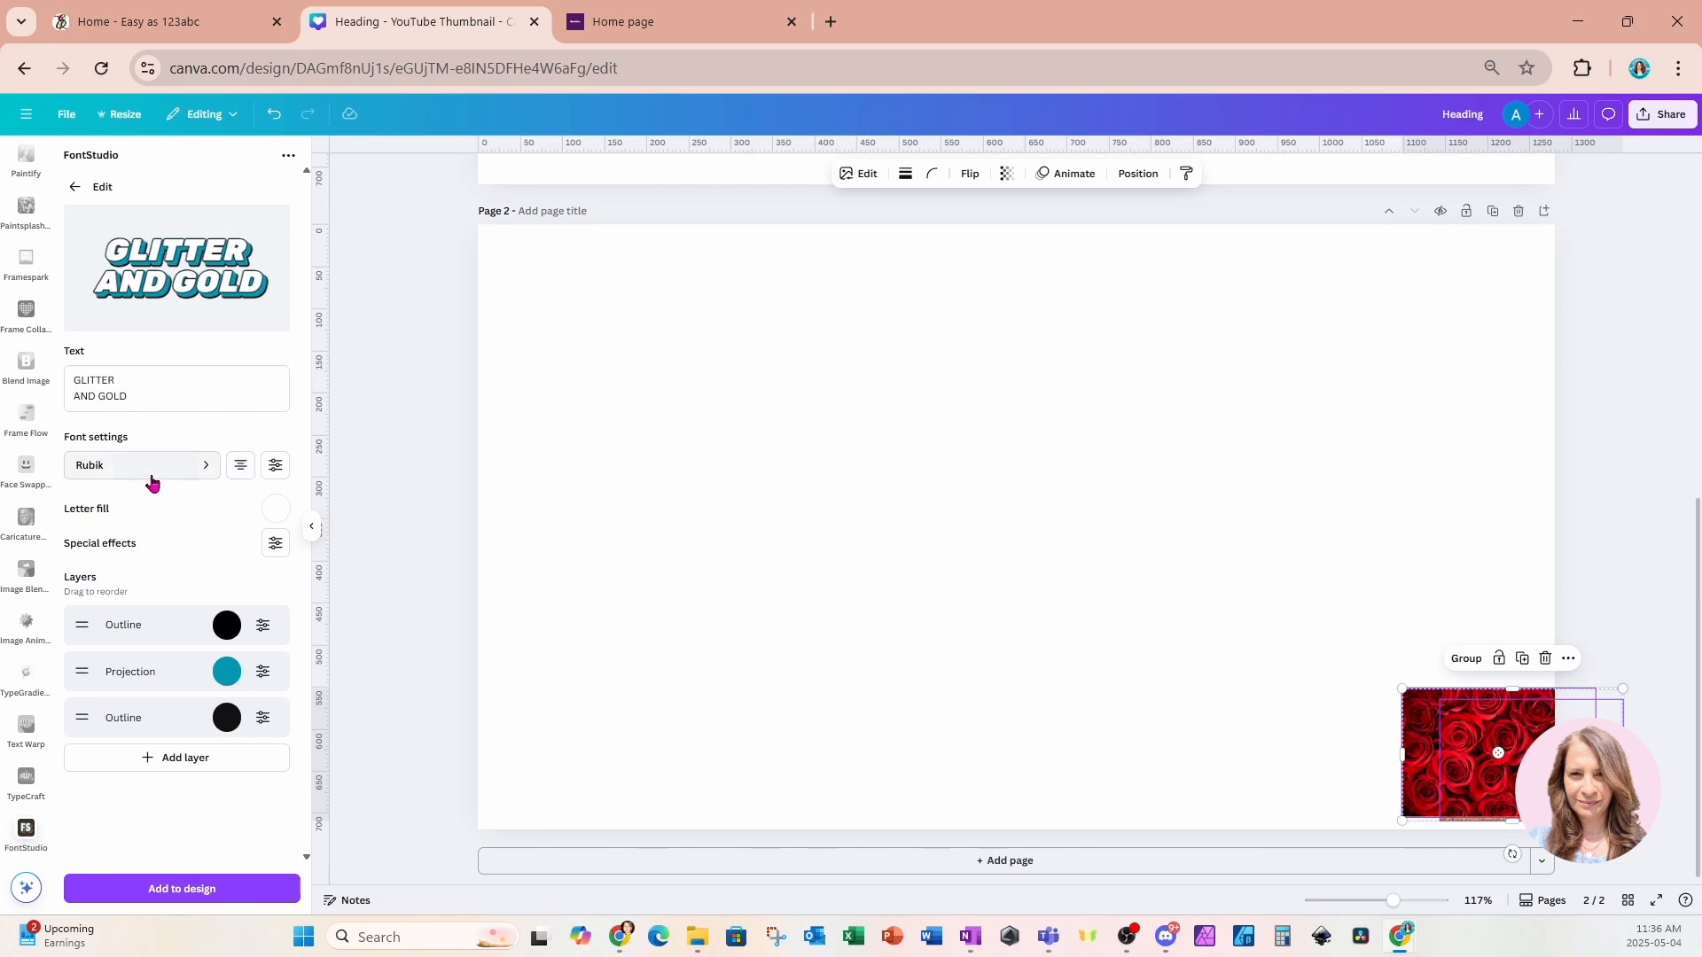
Fill the letters with a white-to-purple gradient.
left_click(277, 467)
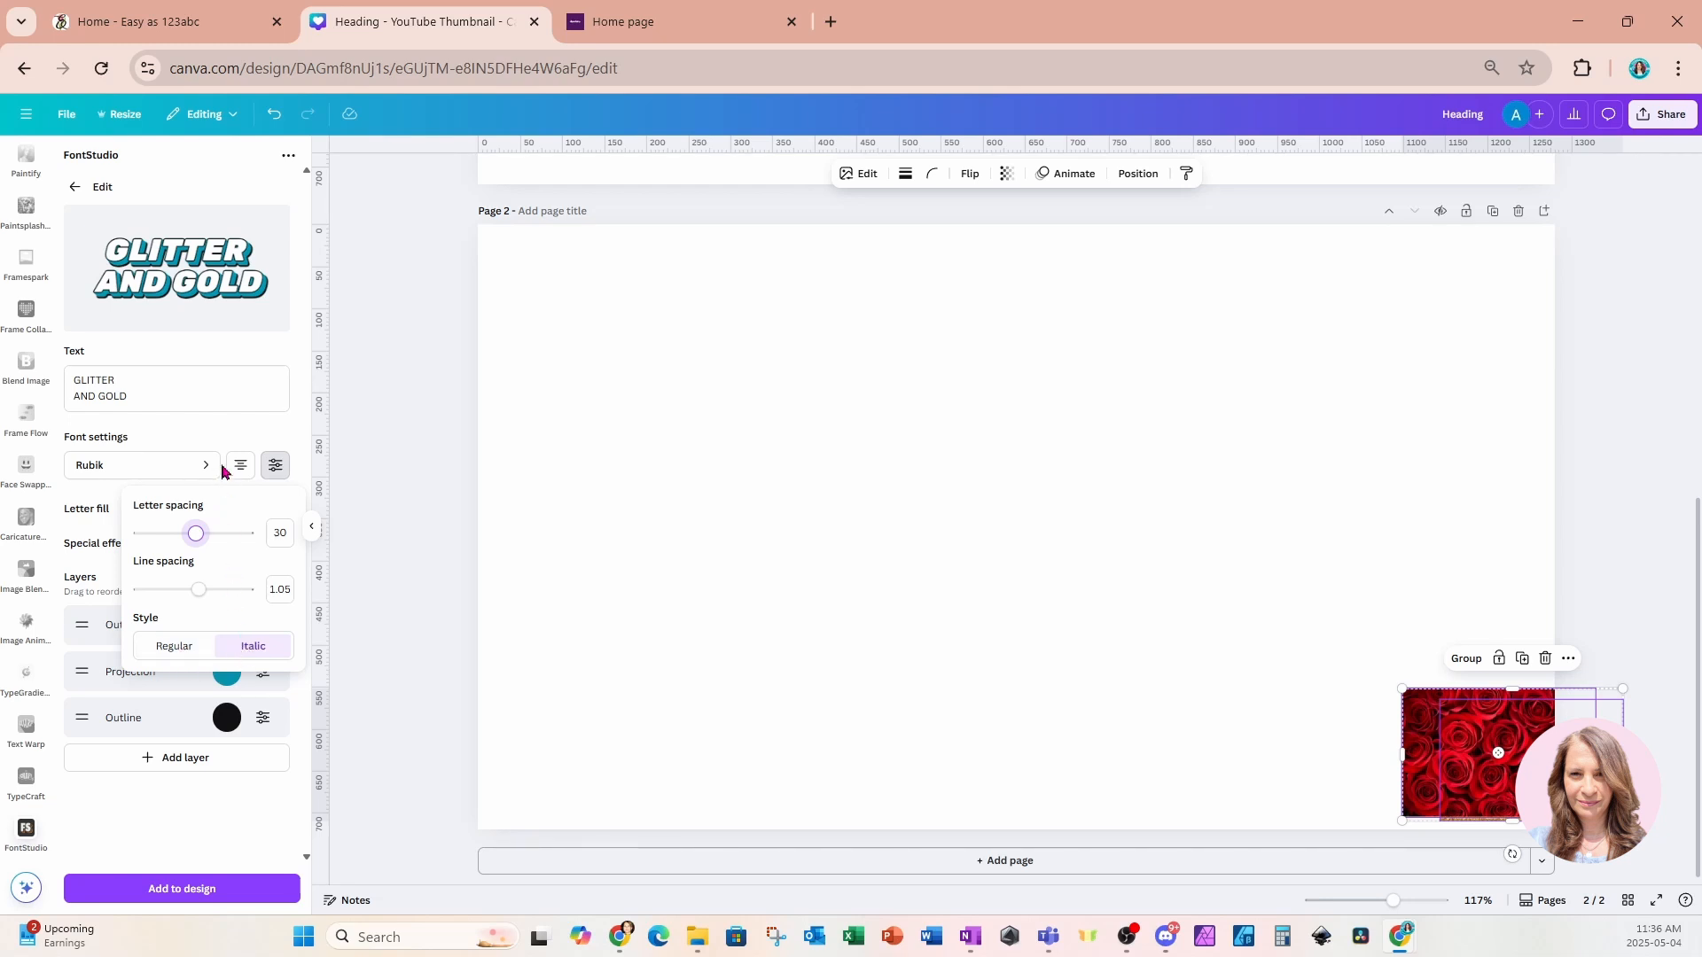
left_click(217, 430)
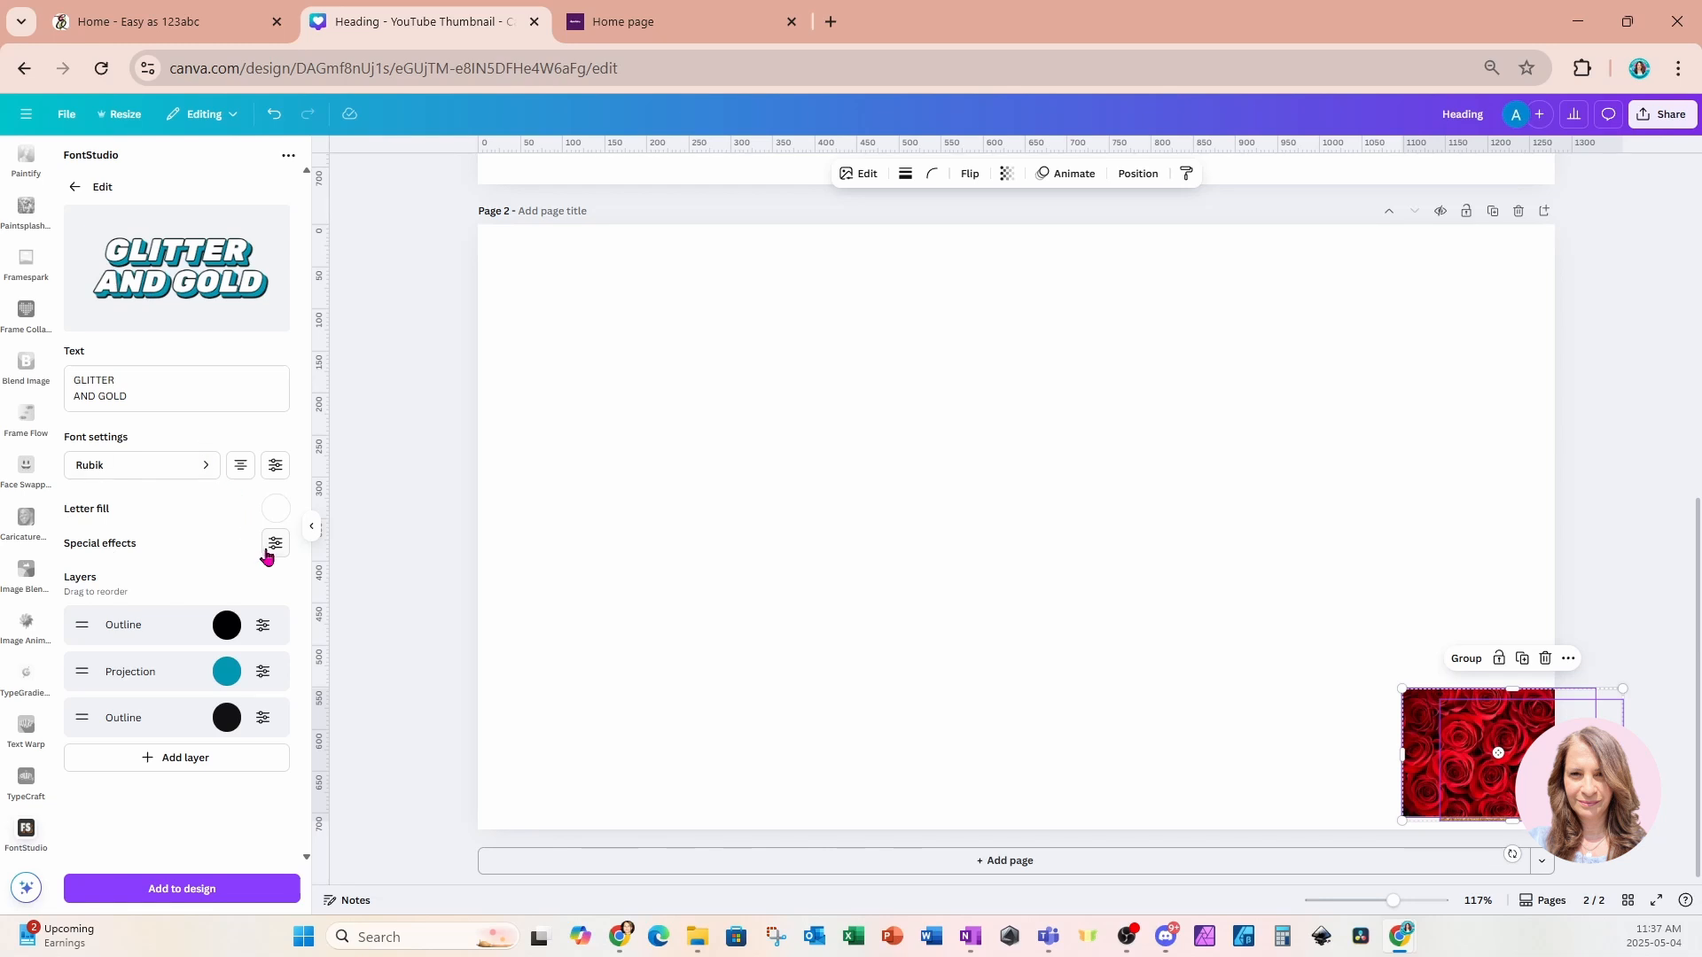
left_click(276, 510)
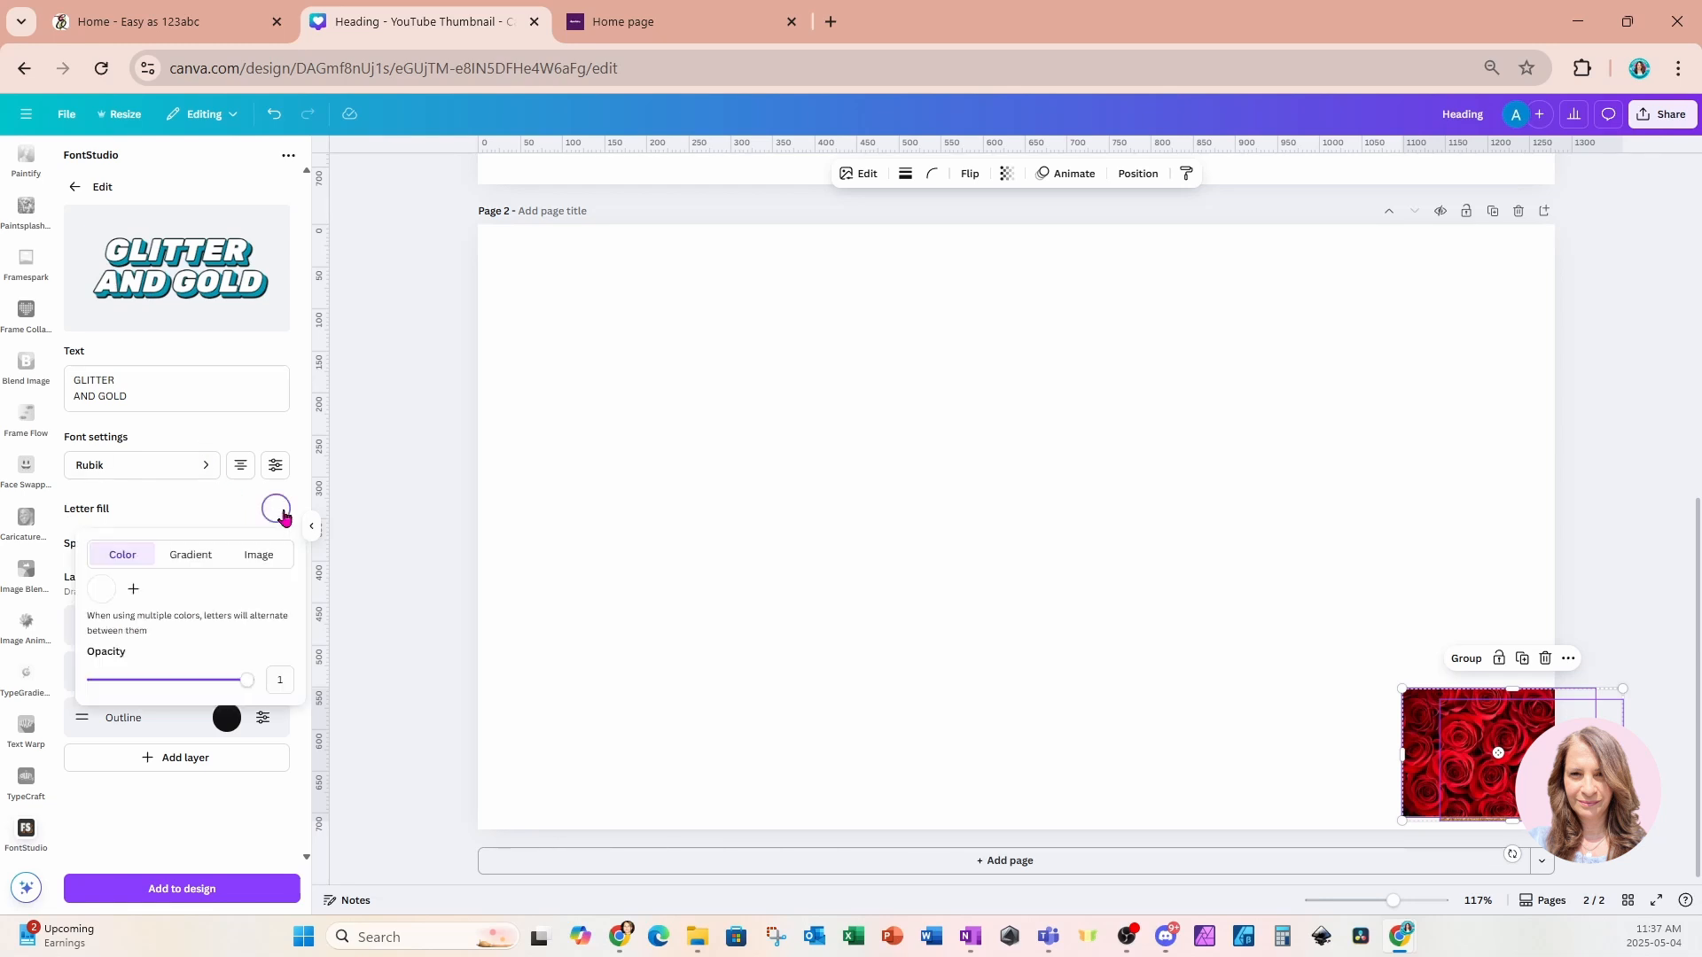
left_click(103, 591)
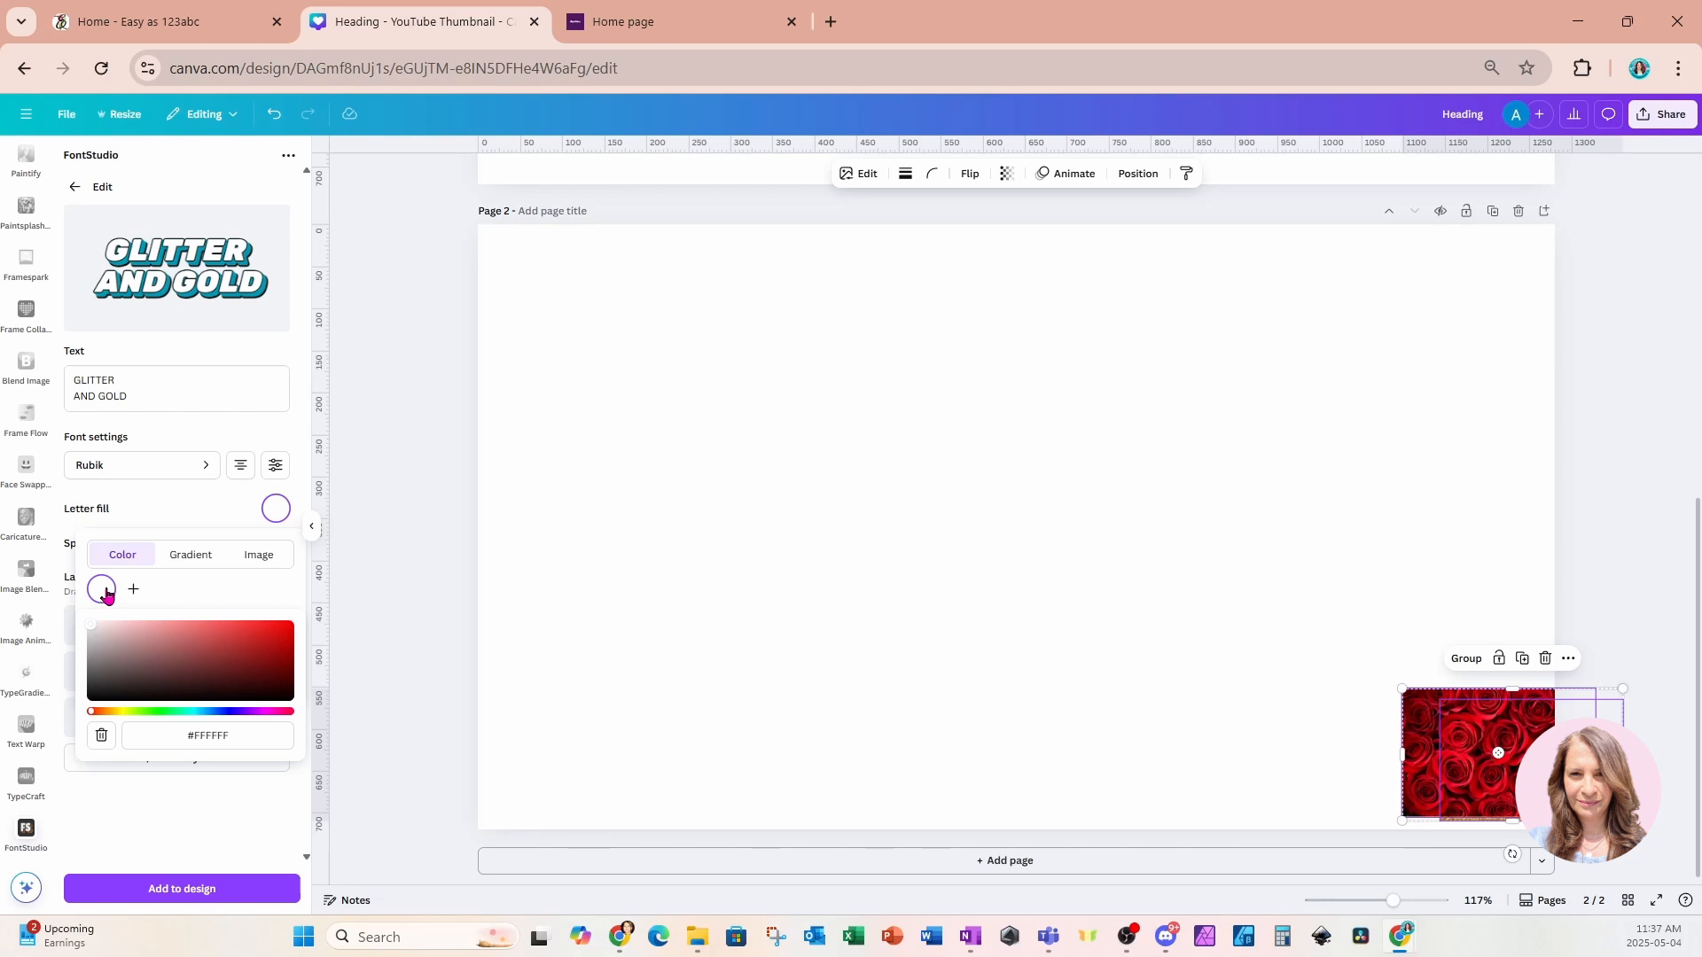
left_click(190, 559)
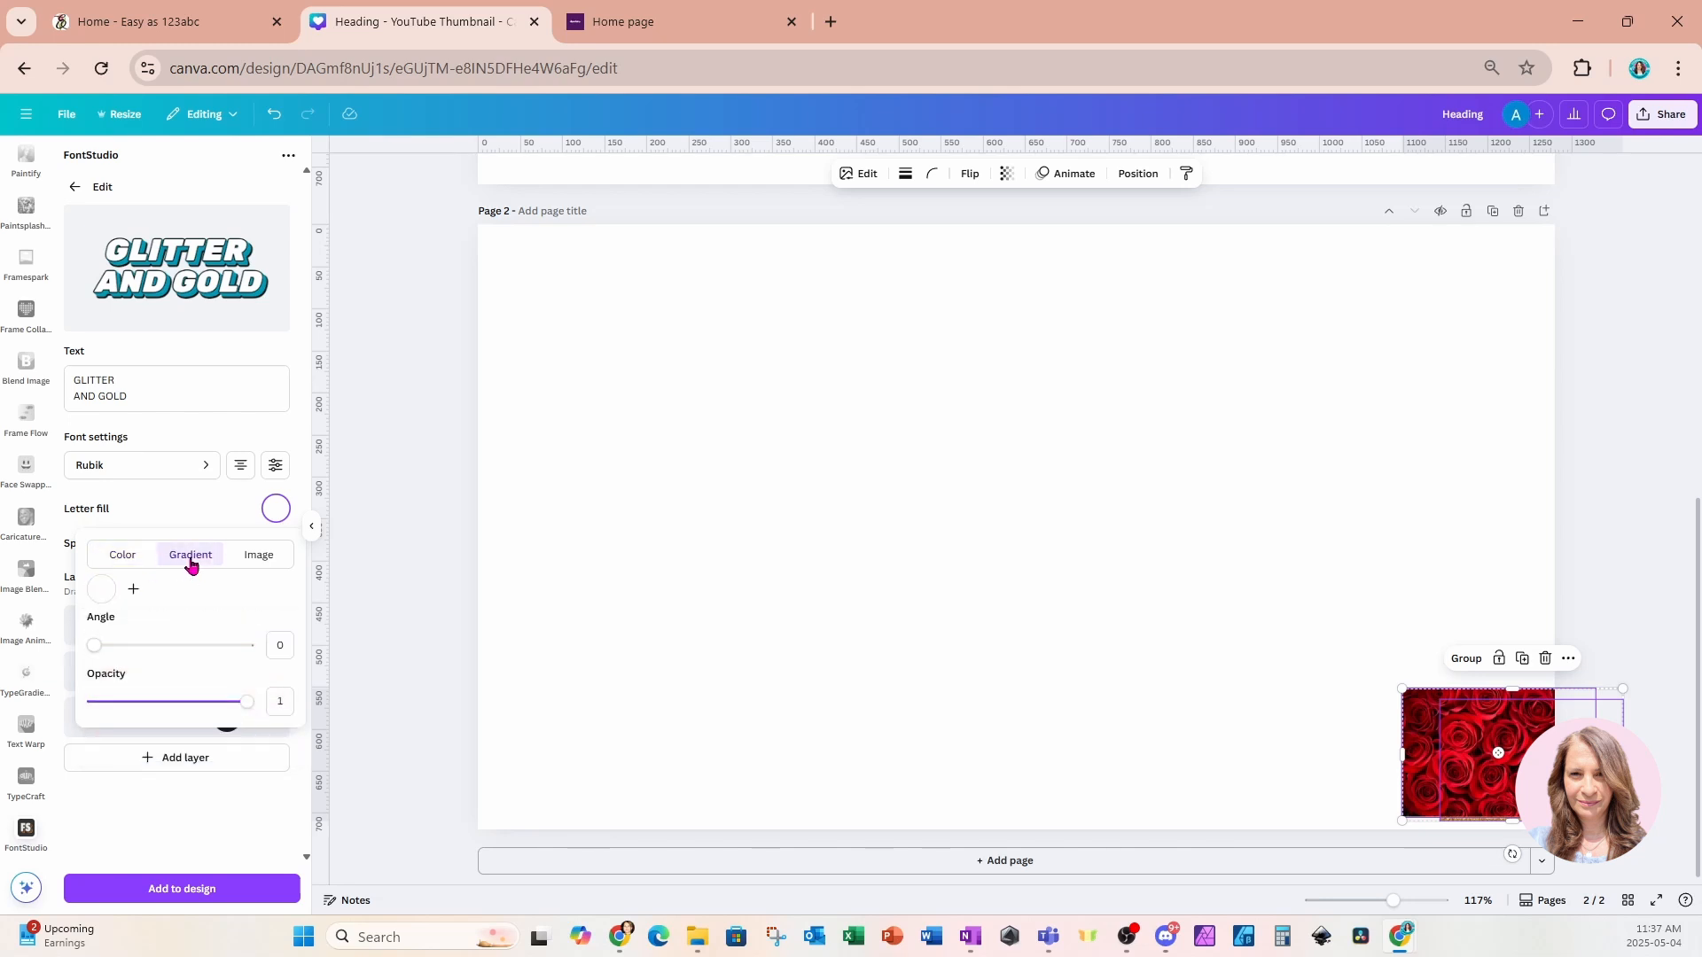
left_click(134, 591)
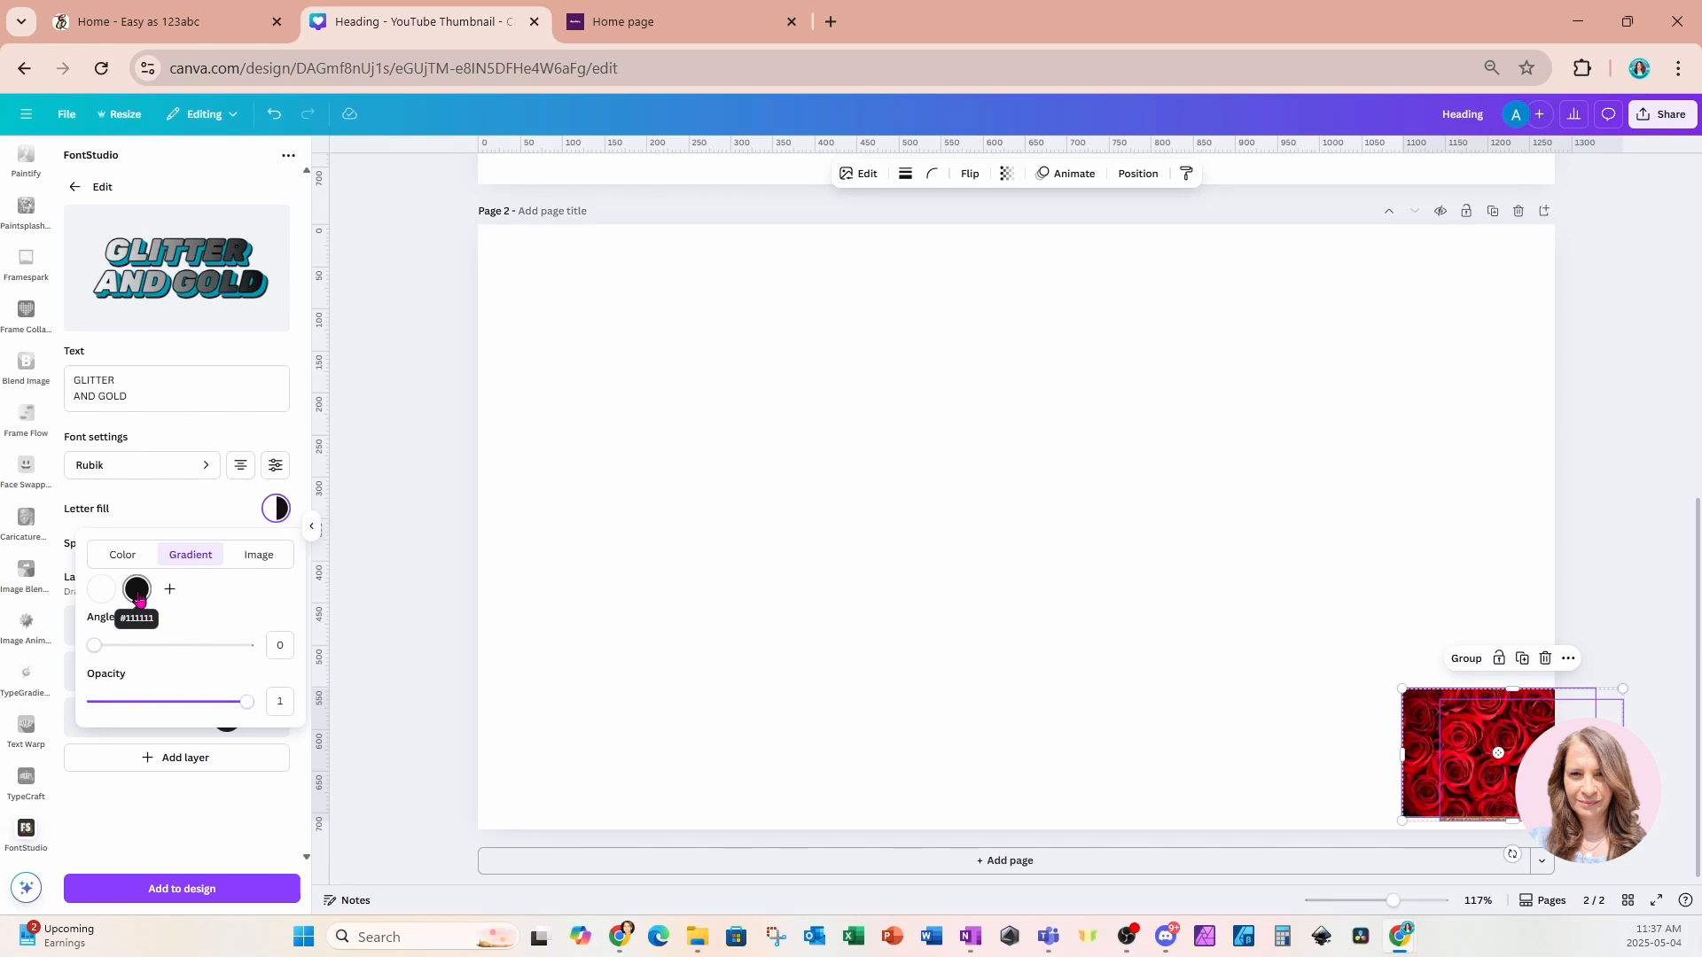
left_click(138, 593)
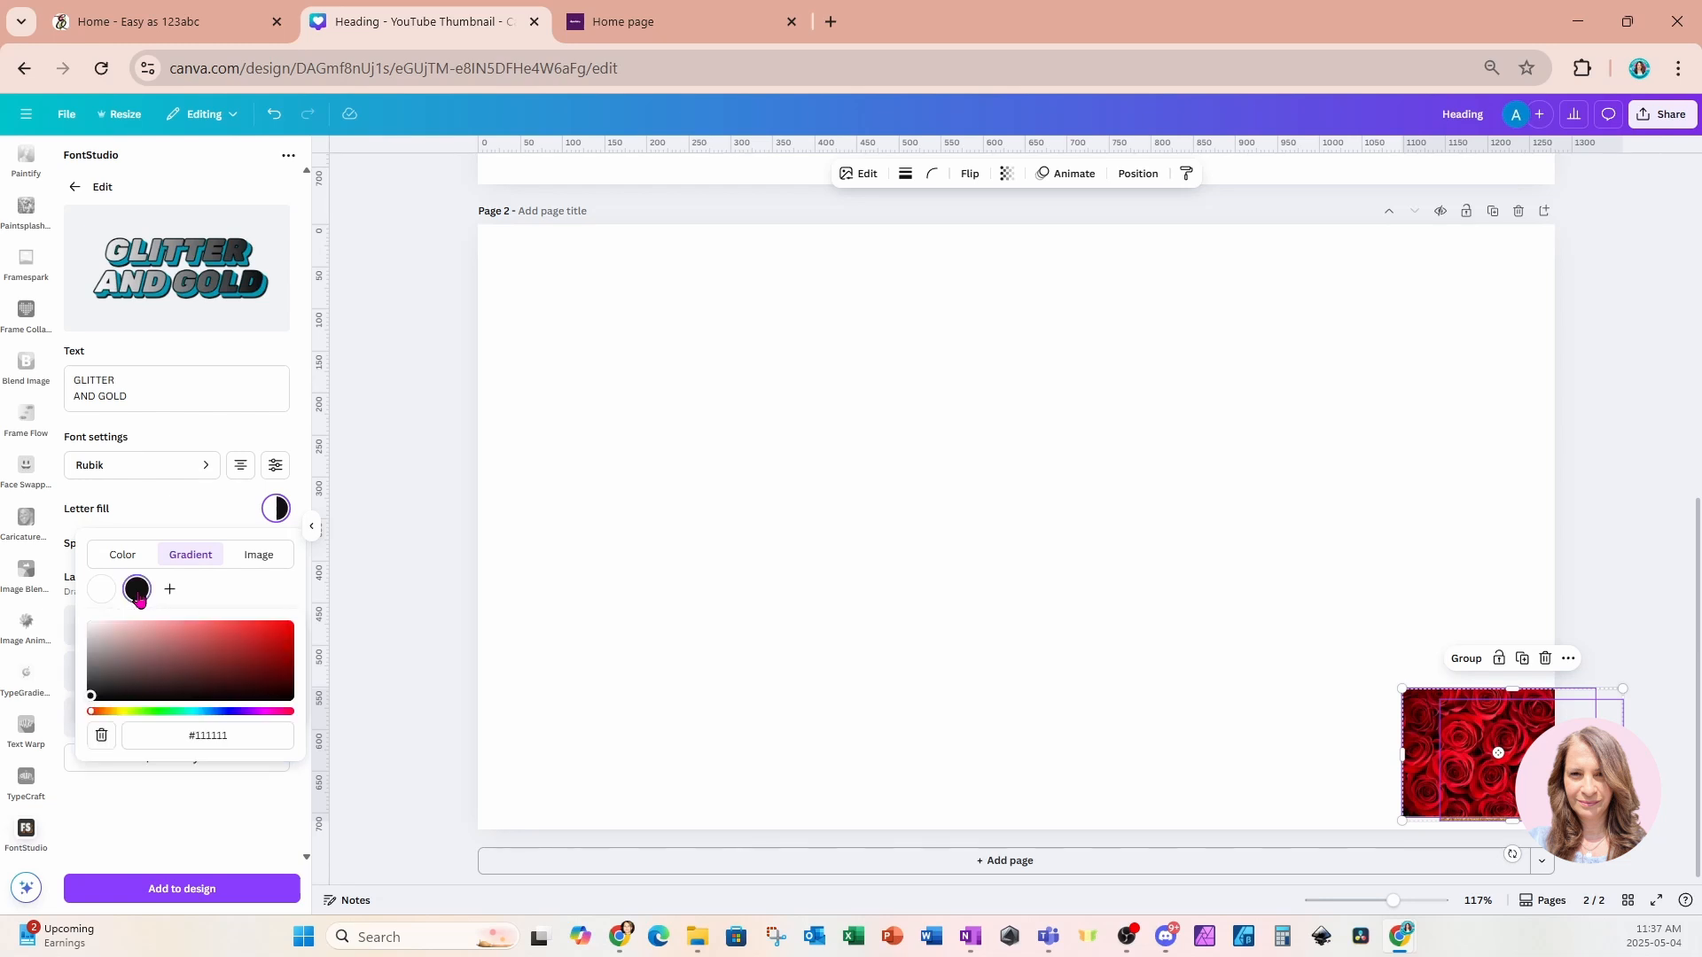
left_click(124, 715)
left_click_drag(124, 718, 197, 720)
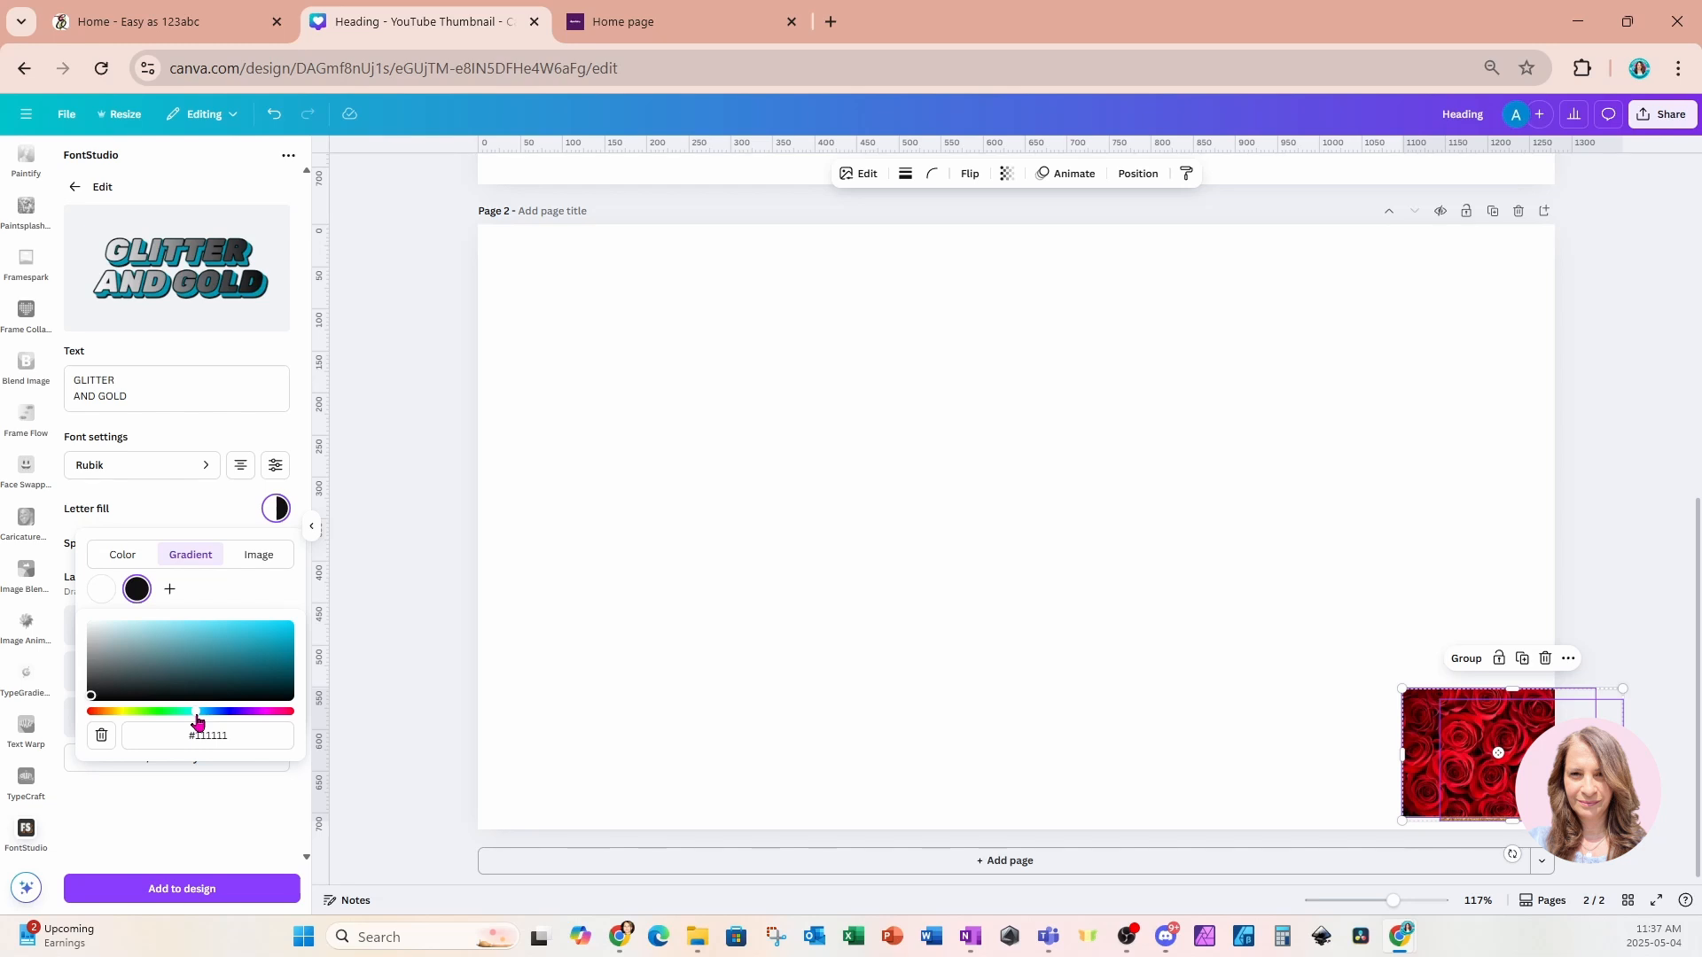
left_click_drag(199, 721, 240, 723)
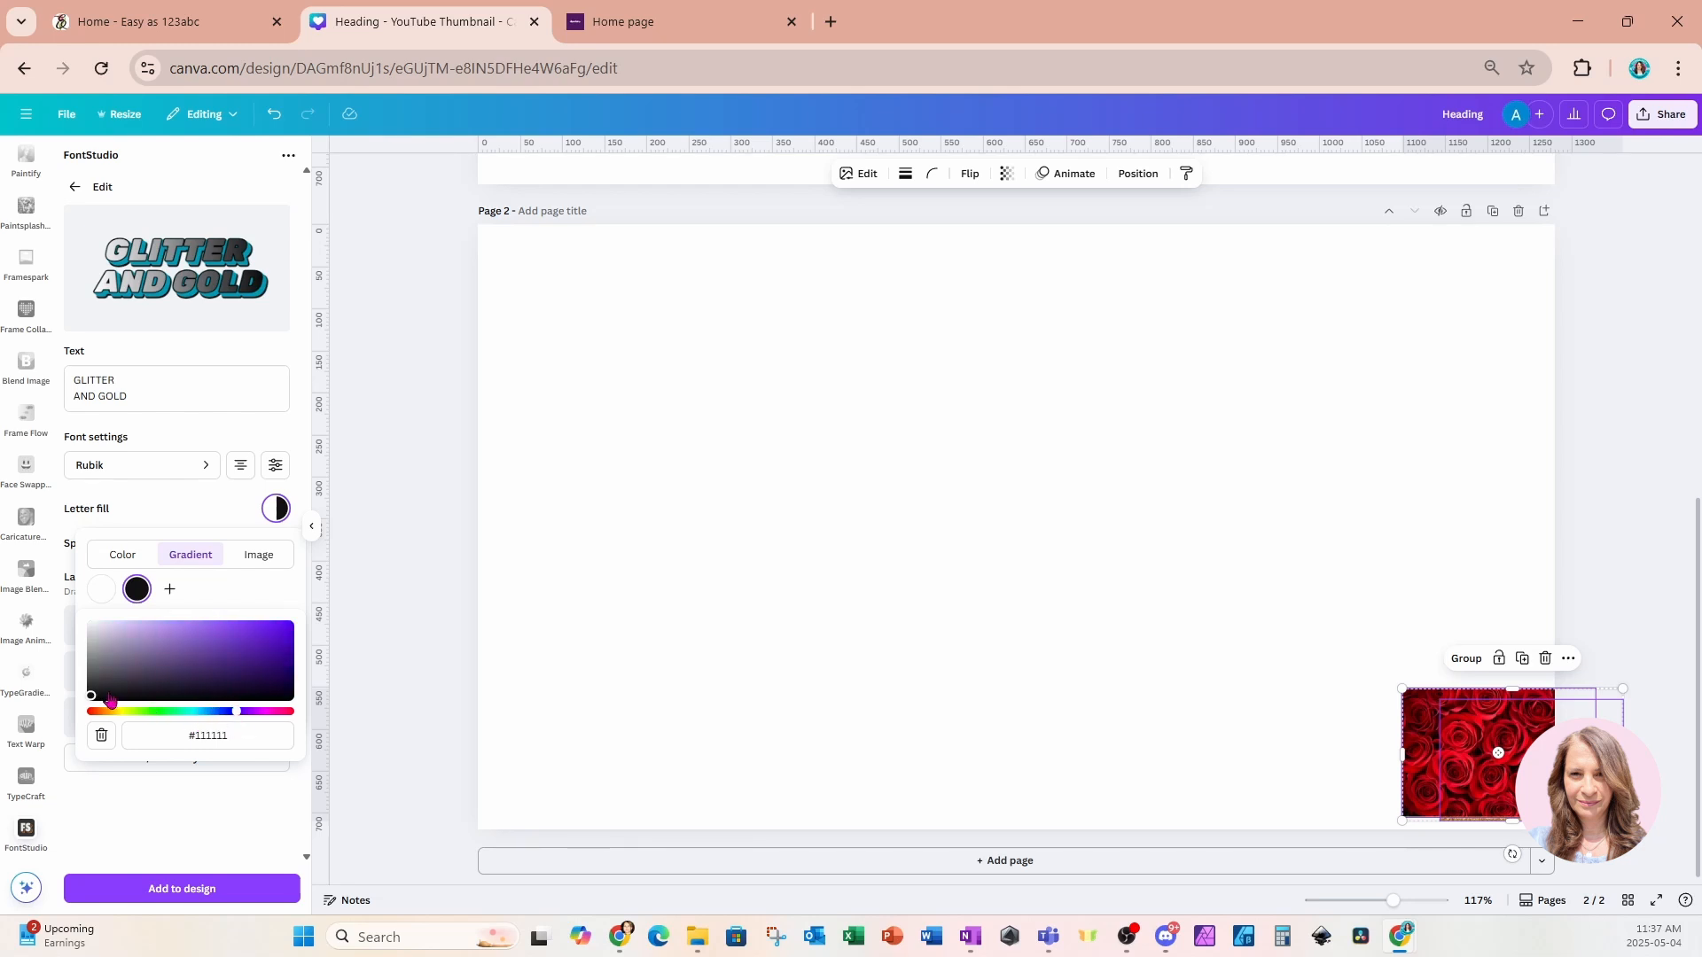
left_click_drag(93, 695, 310, 640)
left_click(279, 597)
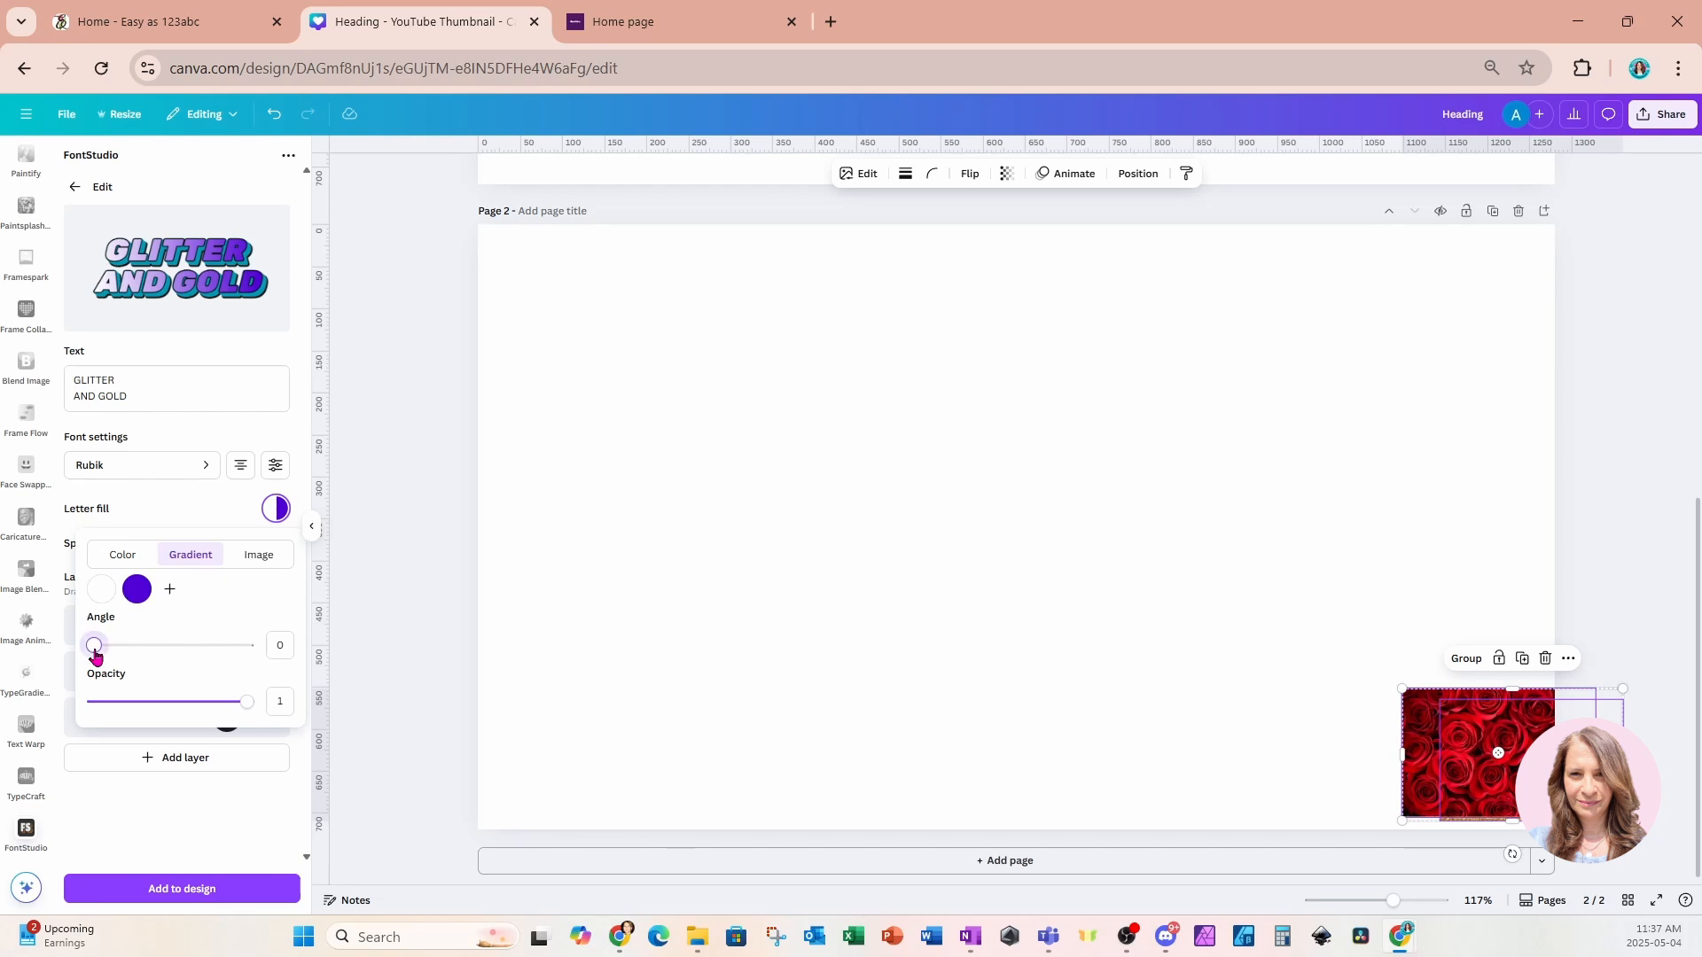
Set the gradient letter fill's opacity to 0.85.
mouse_move(95, 648)
left_mouse_down()
mouse_move(156, 653)
mouse_move(92, 649)
left_mouse_up()
left_click_drag(247, 702, 140, 707)
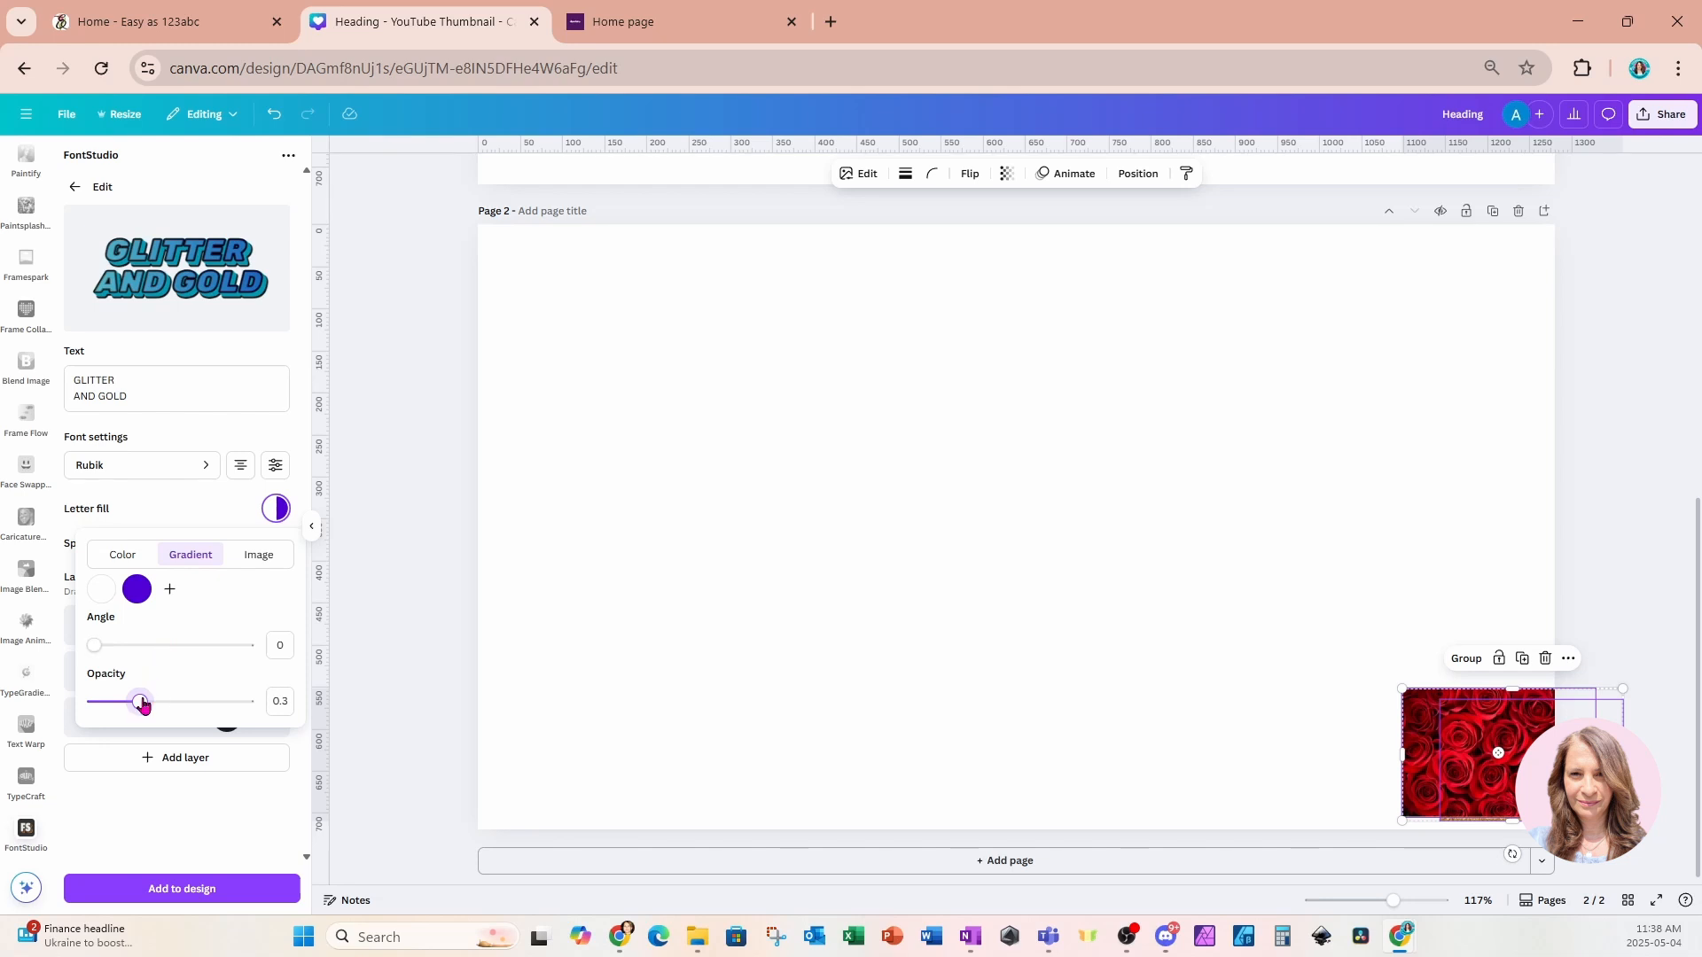
left_click_drag(142, 704, 228, 705)
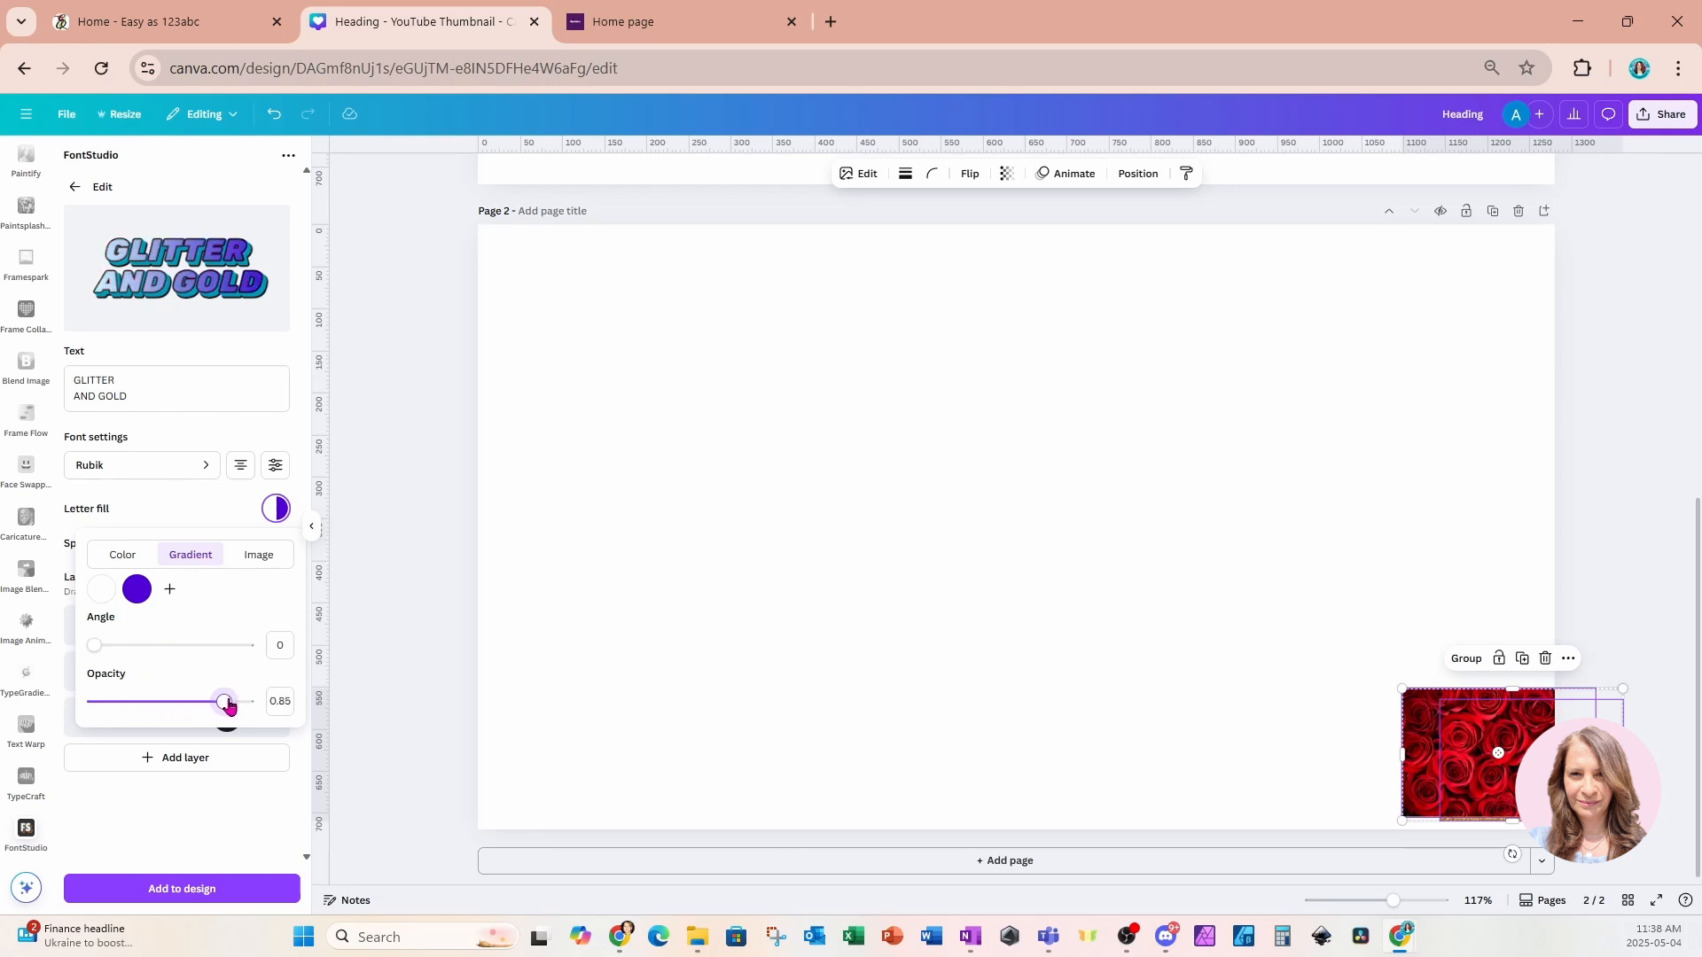
left_click(240, 817)
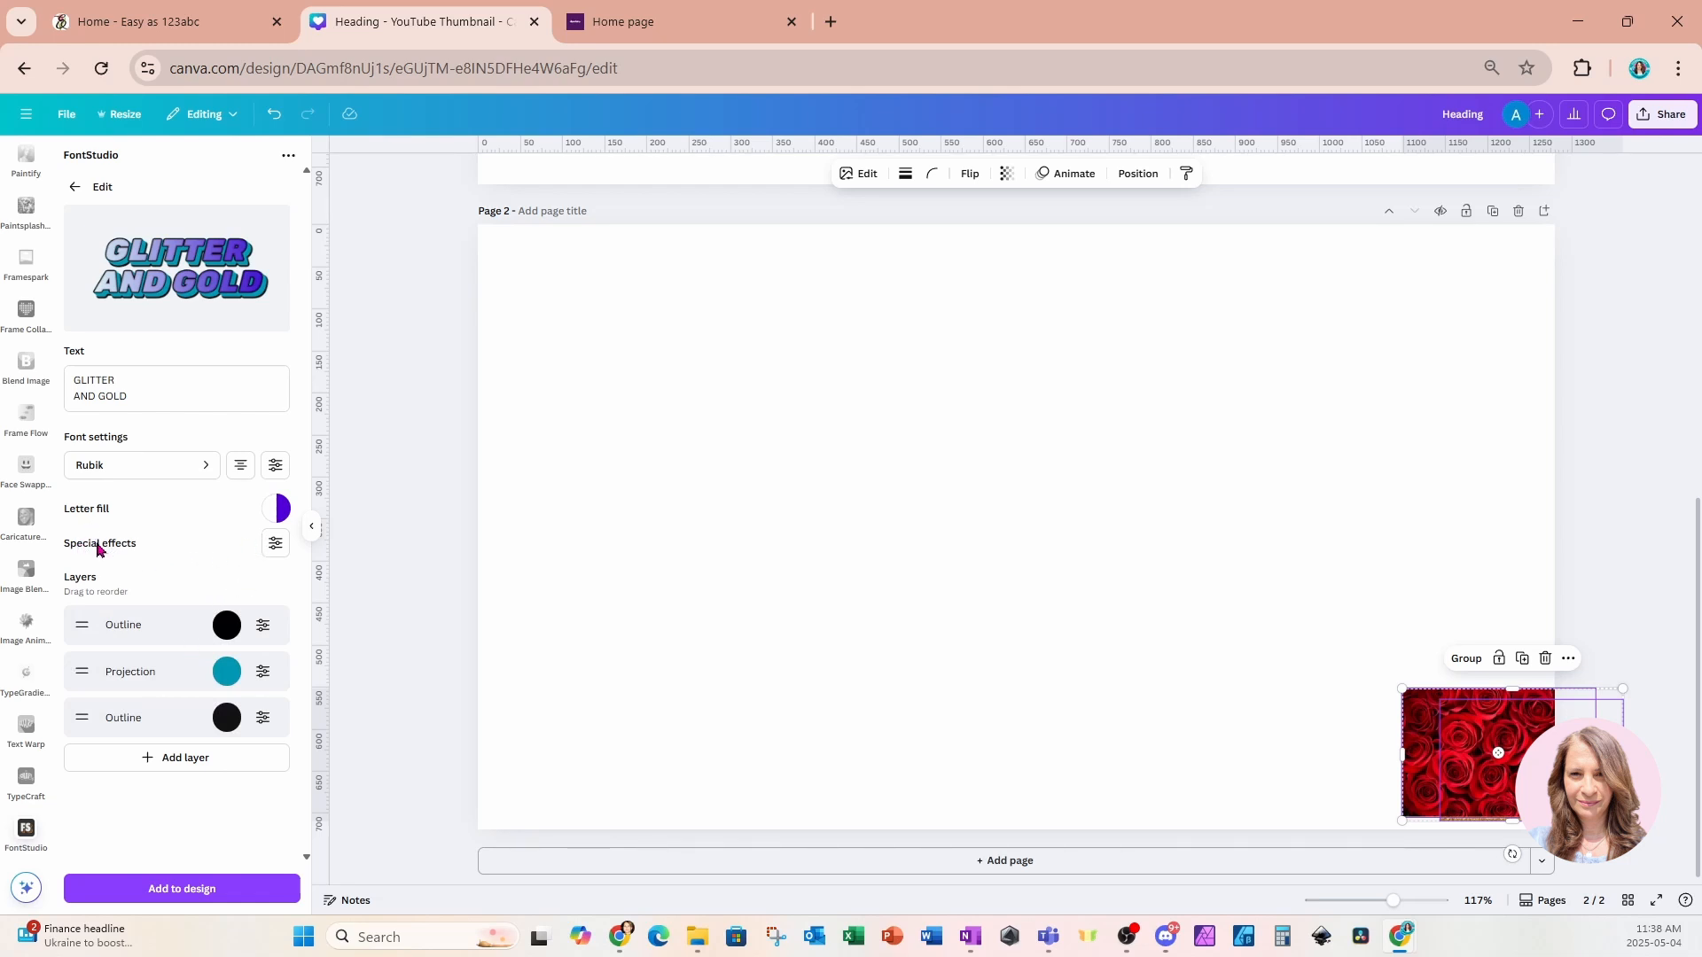
Add a Shadow layer to the text effect.
left_click(267, 552)
left_click(93, 763)
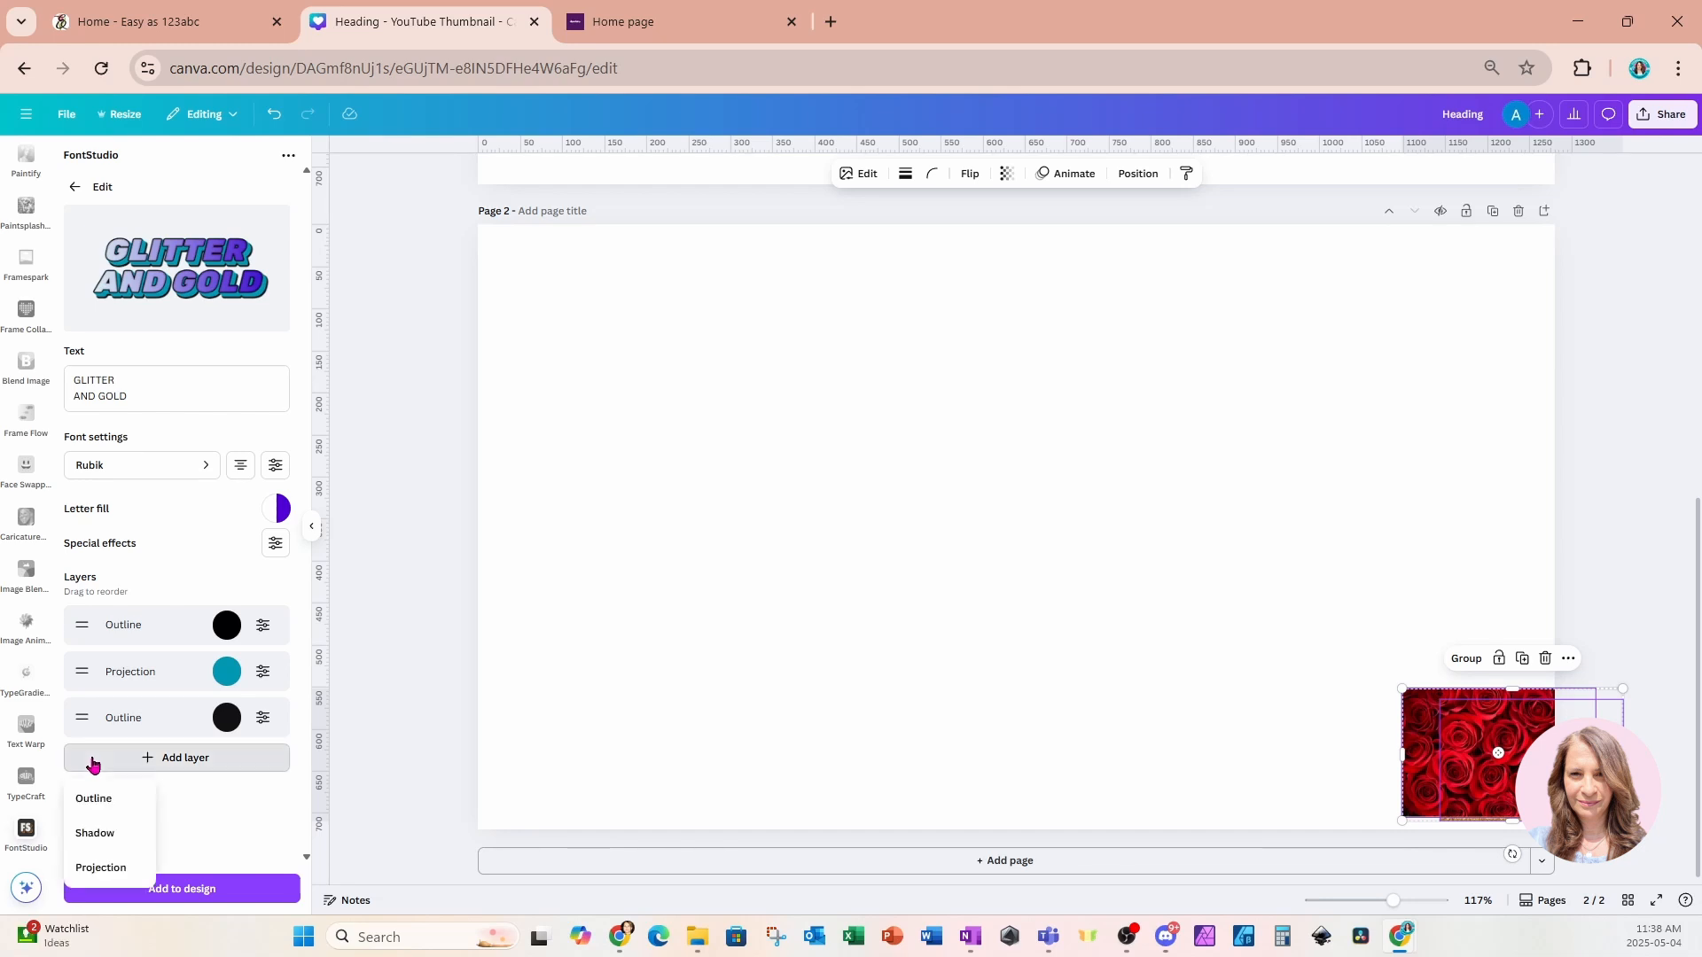
left_click(95, 833)
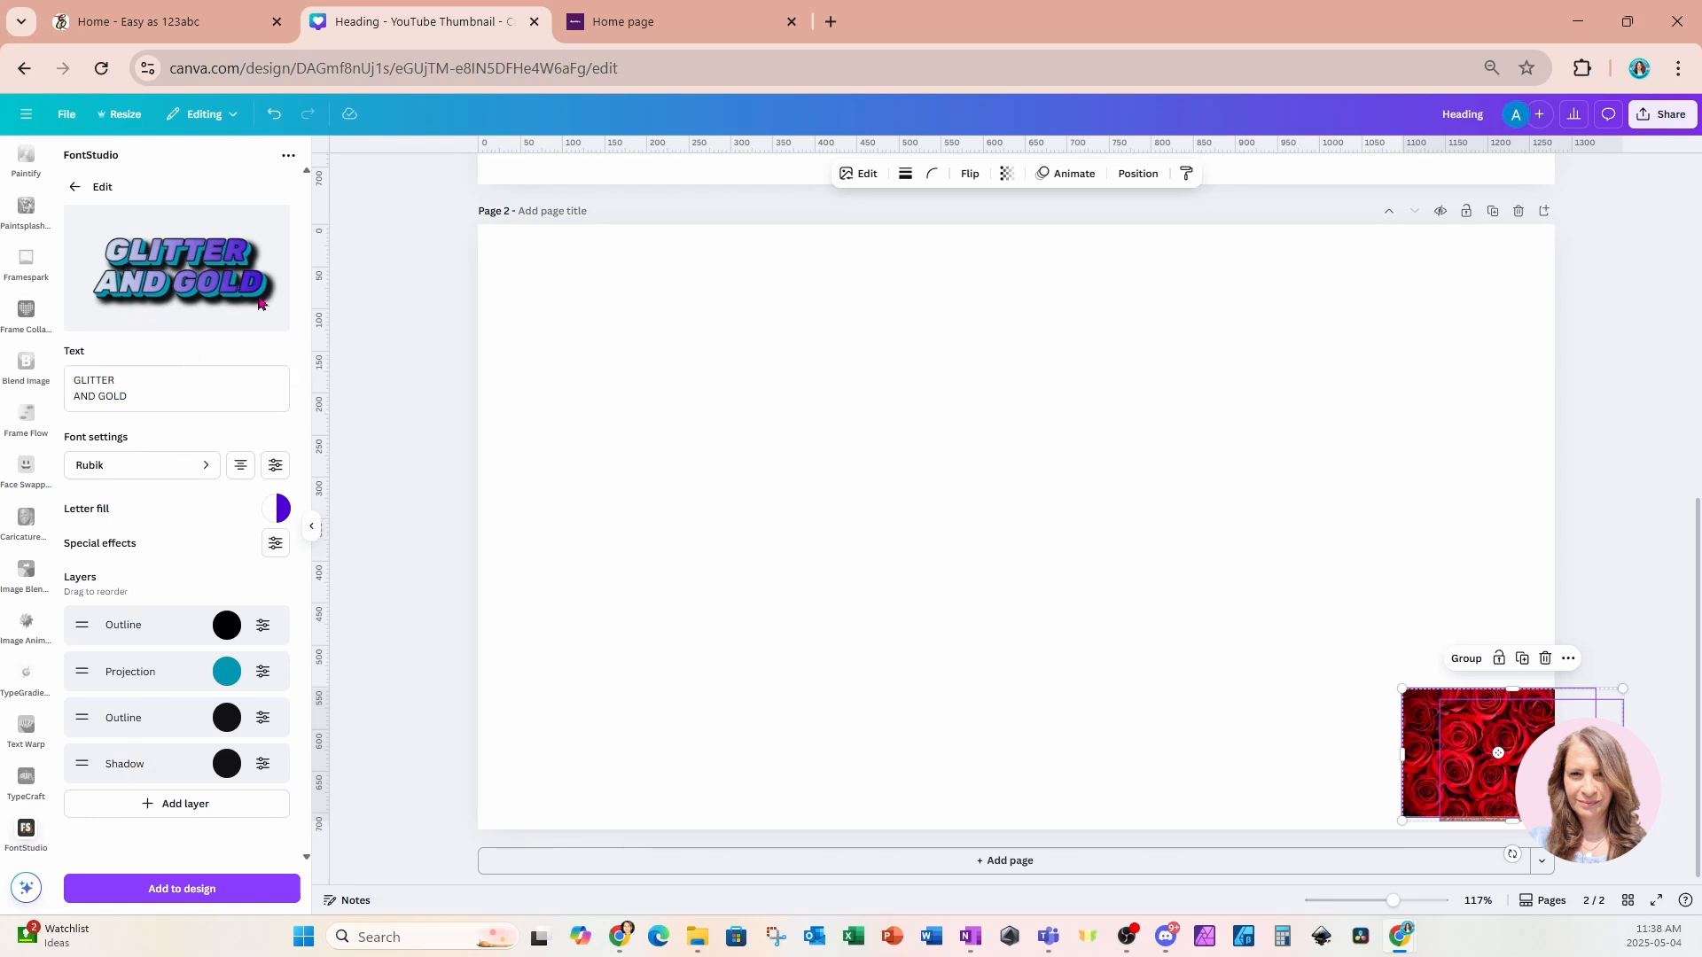
Set the shadow layer's opacity to 0.5.
left_click(263, 769)
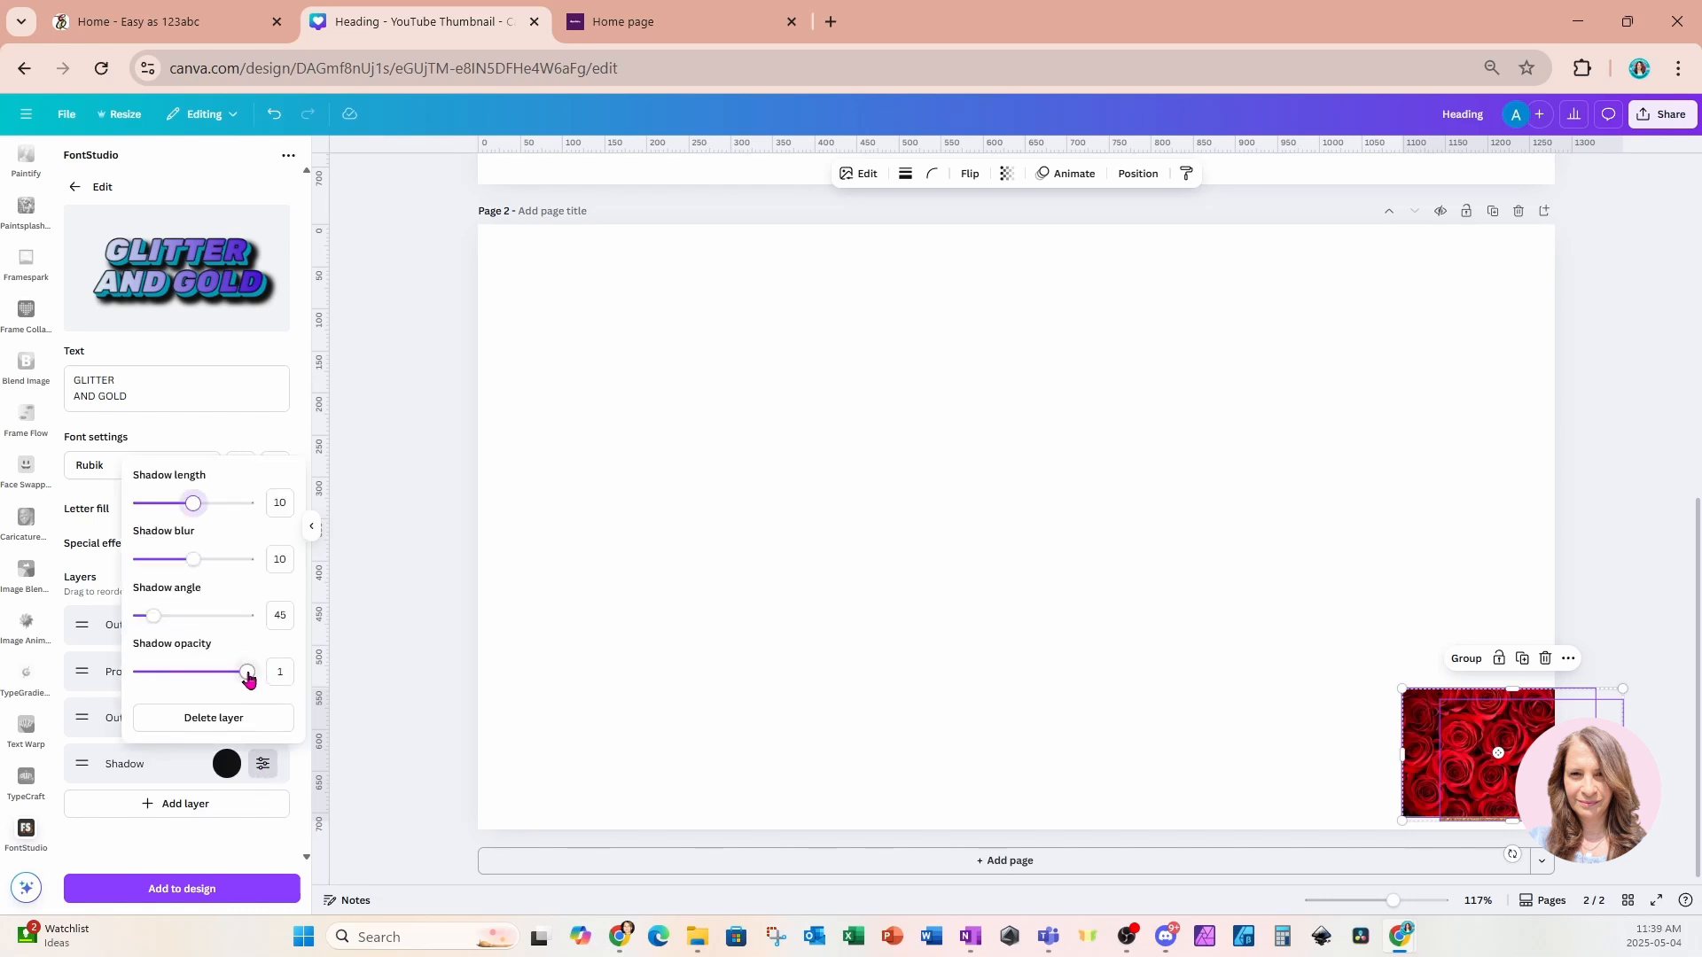
left_click_drag(249, 673, 196, 680)
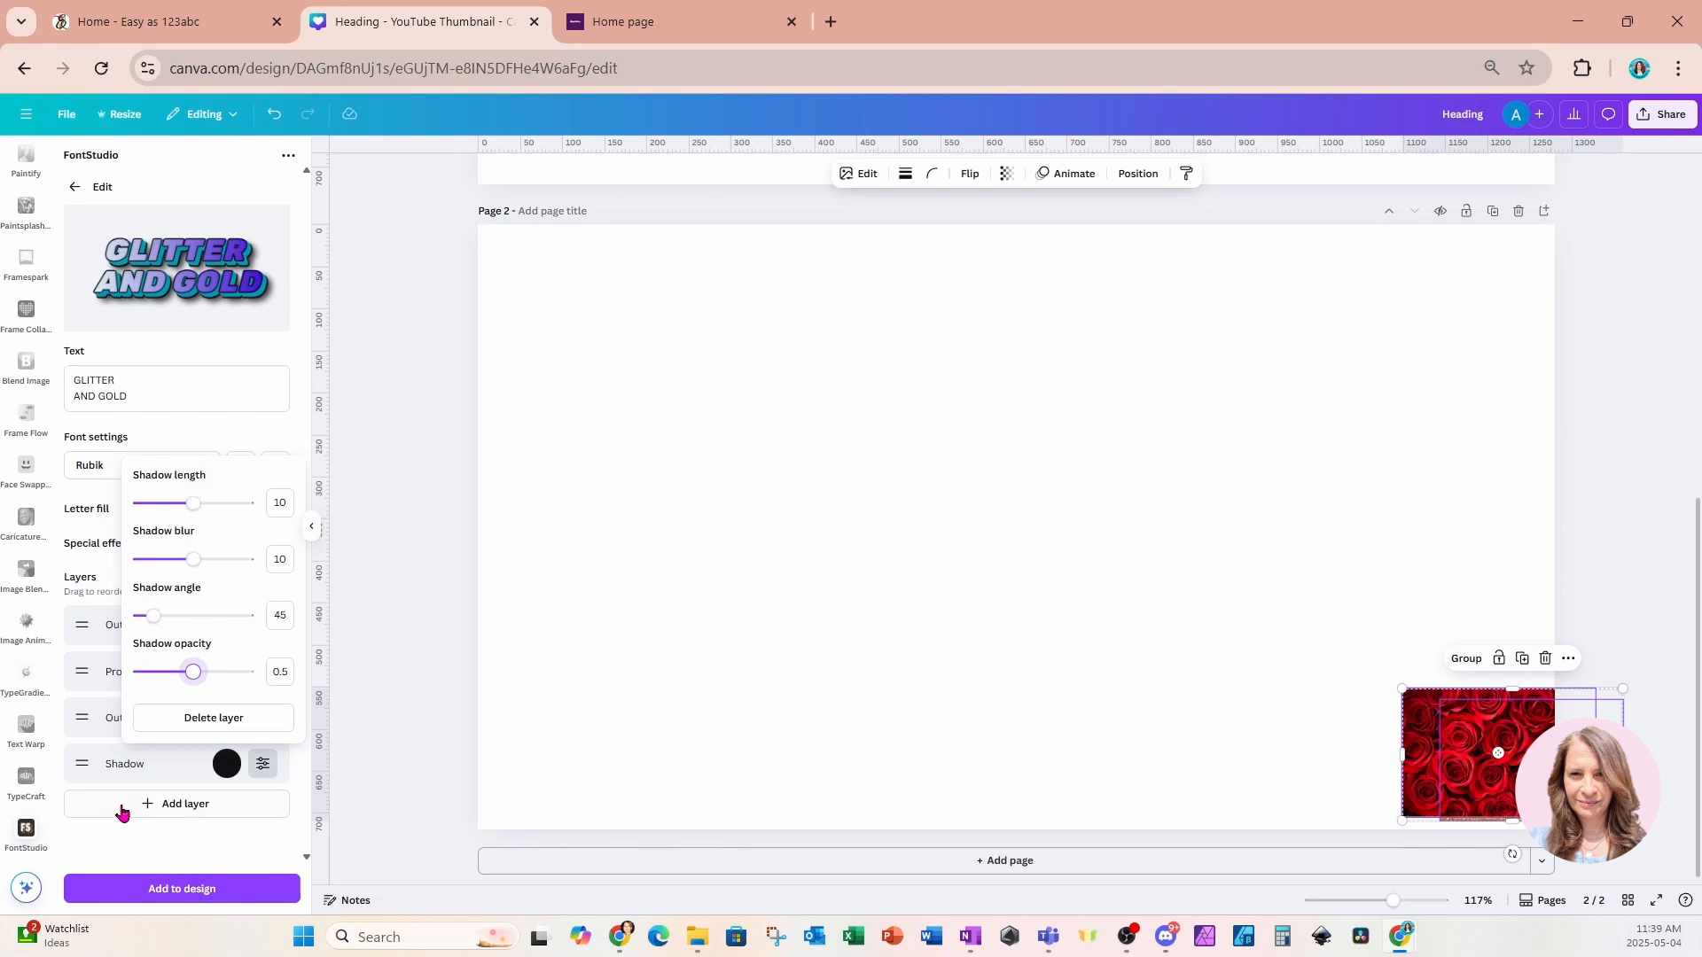
left_click(114, 834)
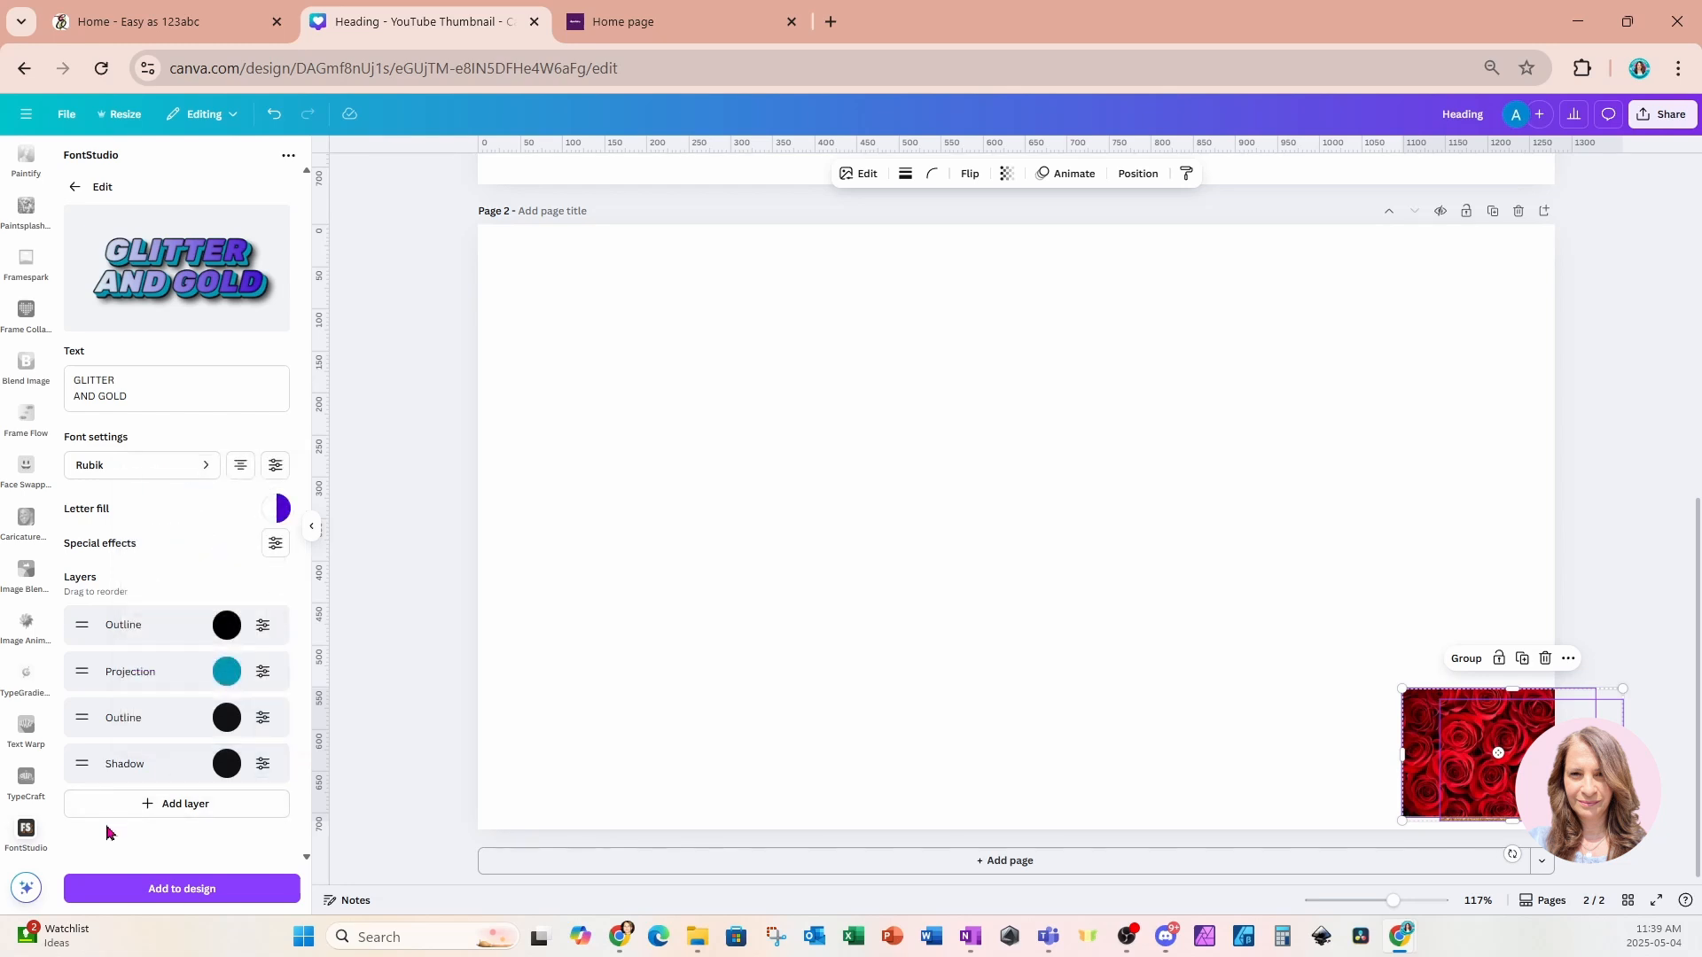
Add the text effect to page 2, enlarge it and center it on the page.
left_click(118, 892)
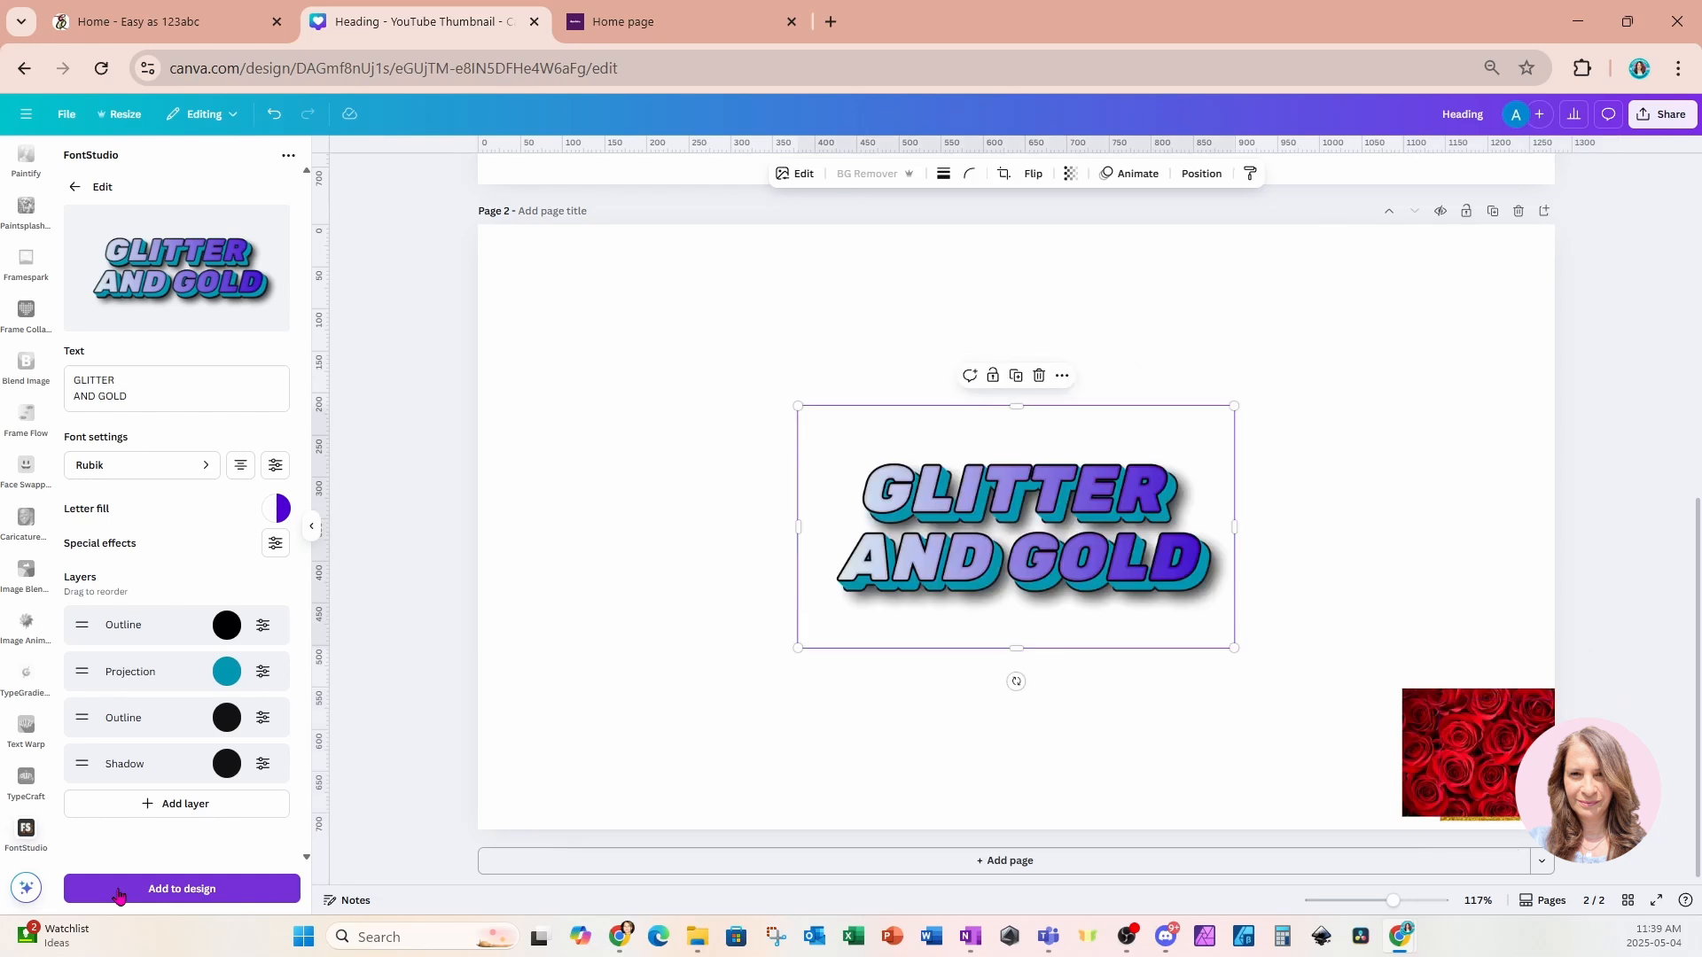
left_click_drag(1244, 414, 1563, 227)
left_click_drag(1437, 498, 1237, 514)
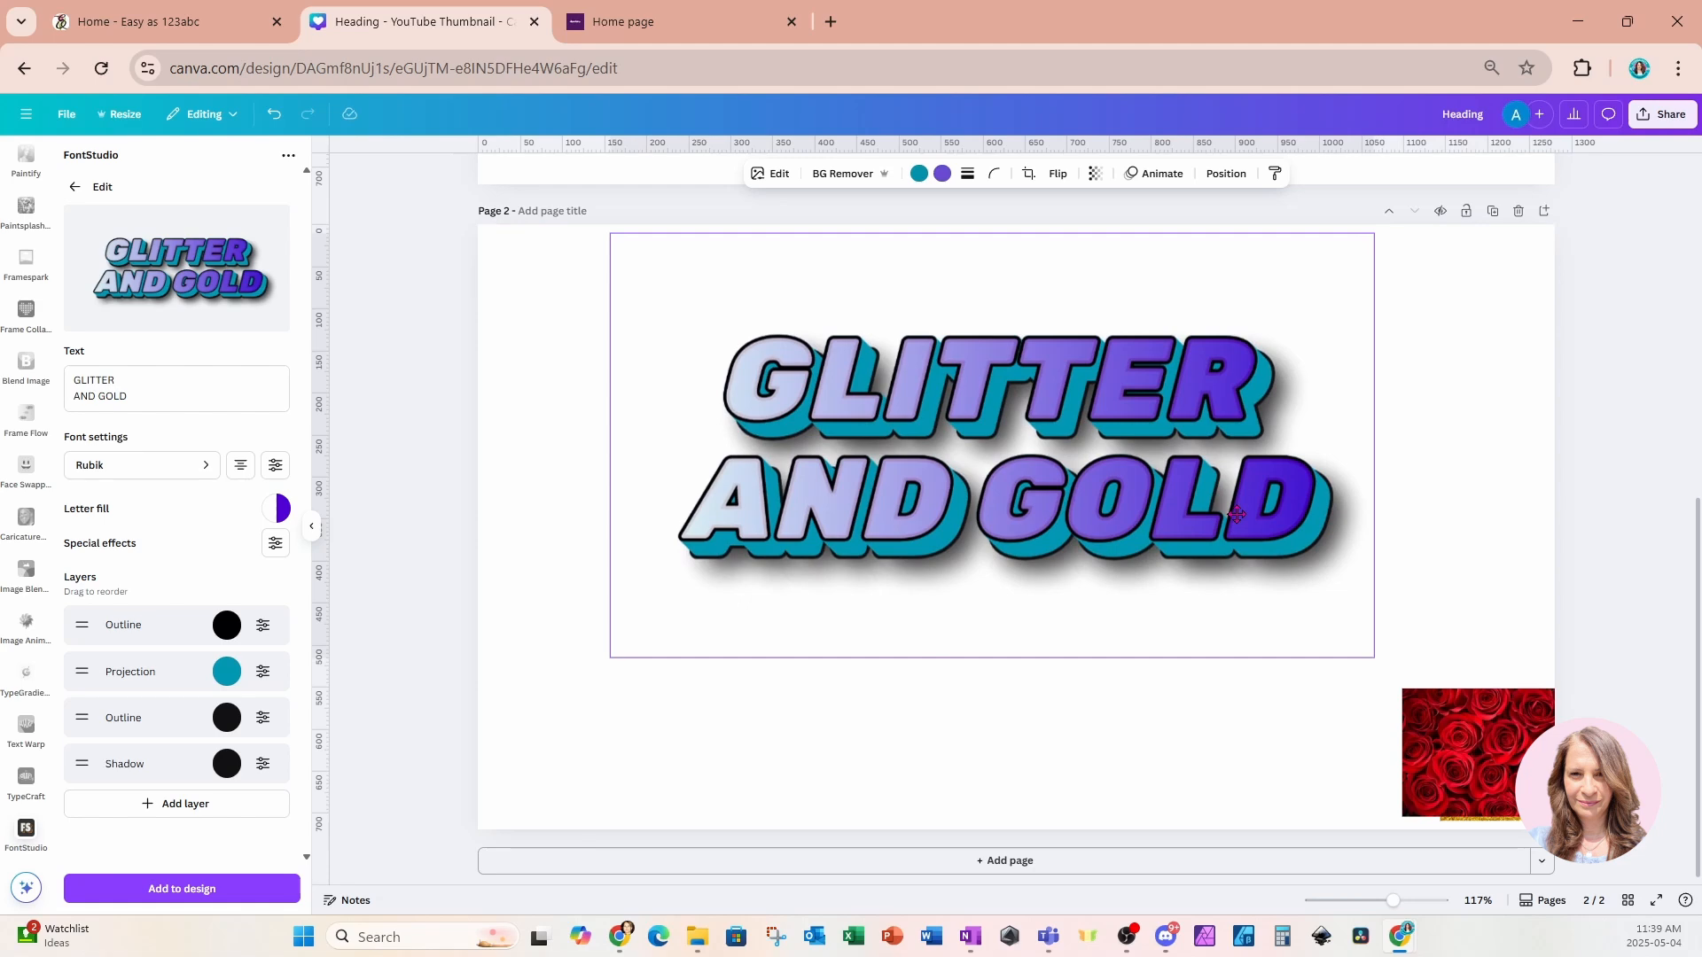
left_click(1178, 743)
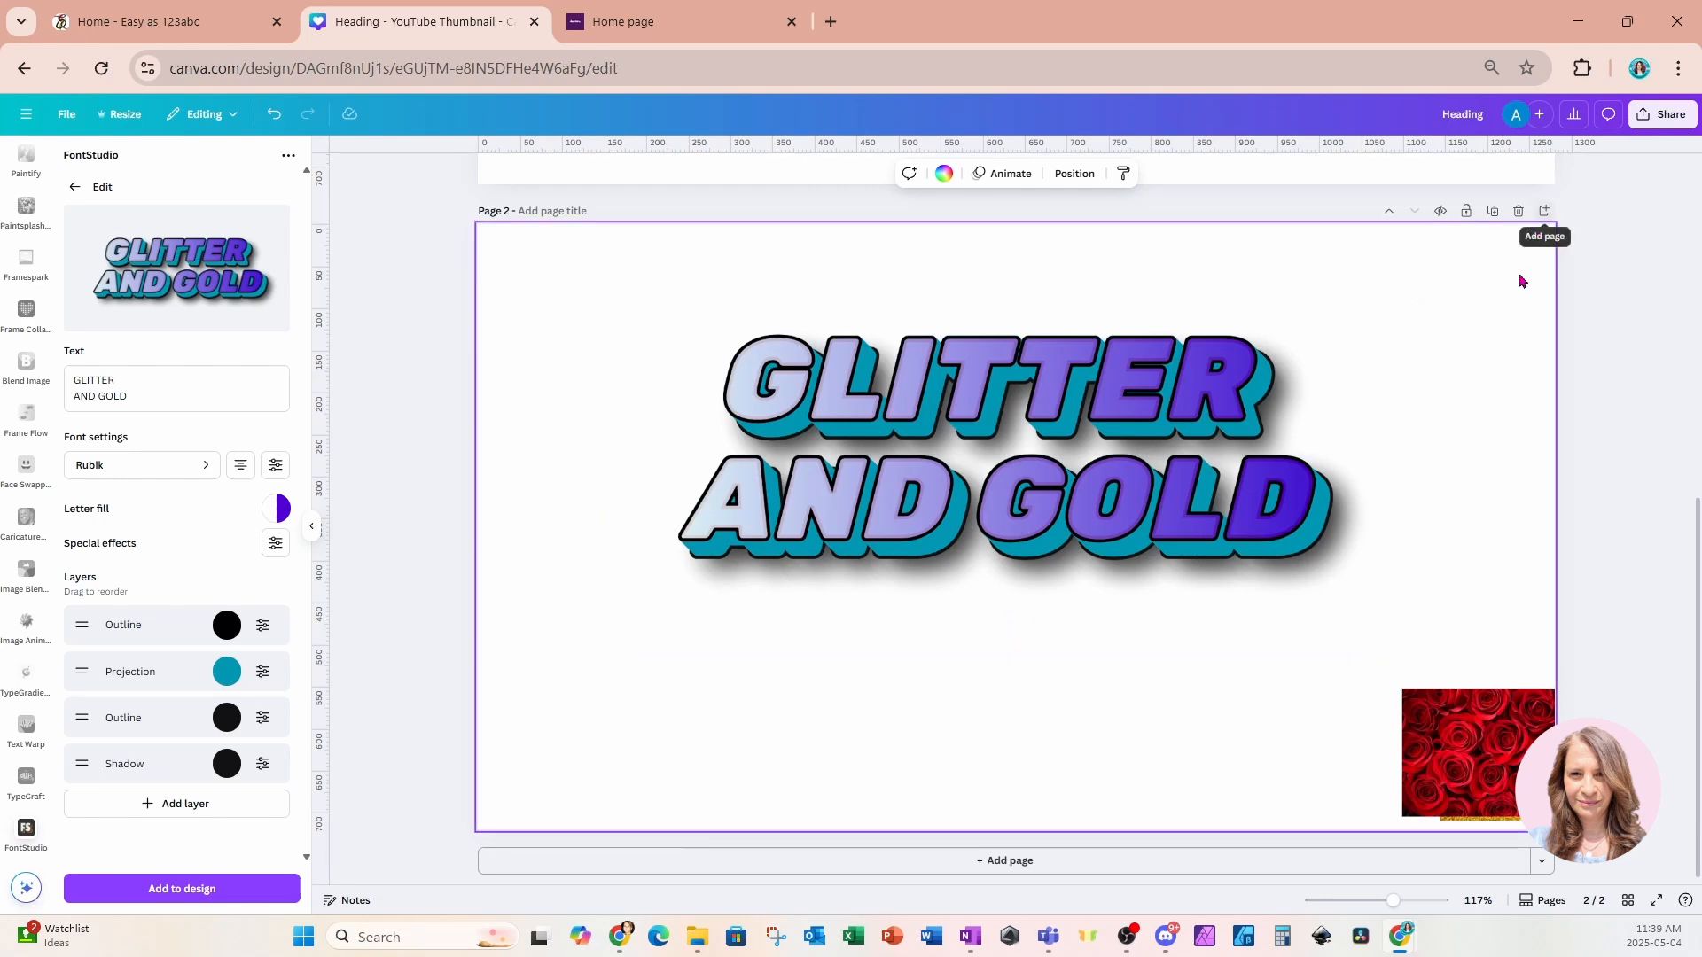
left_click_drag(1221, 432, 1220, 473)
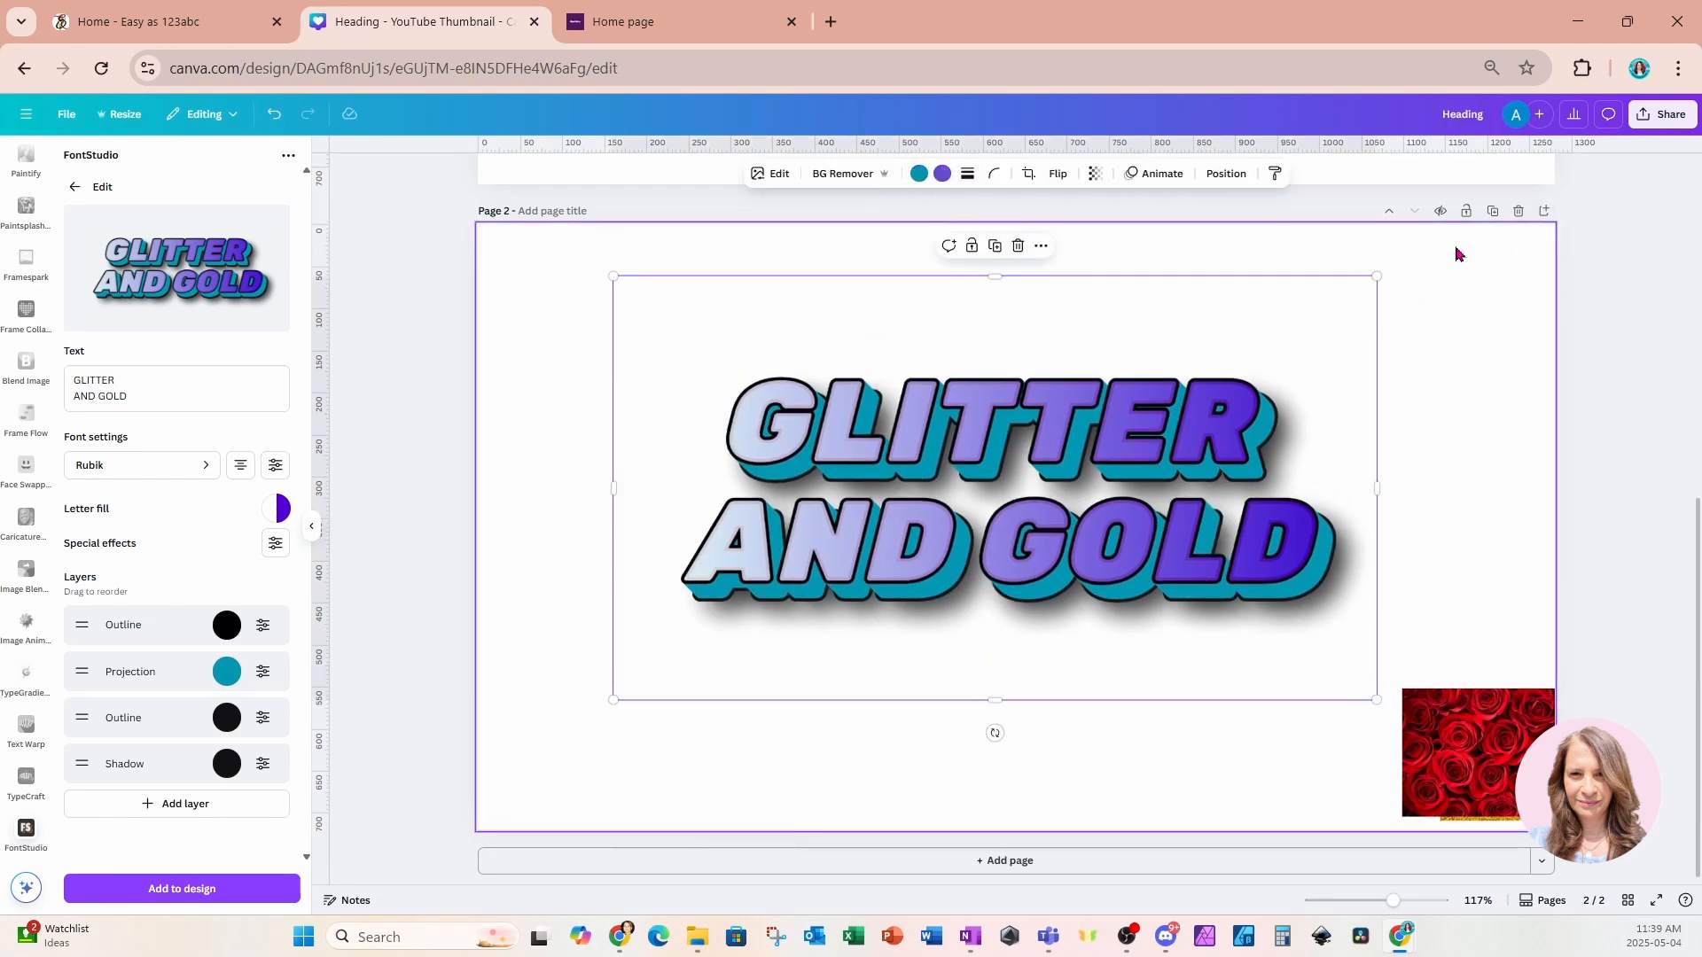
Duplicate page 2 and delete the text effect from the new page 3.
left_click(1494, 213)
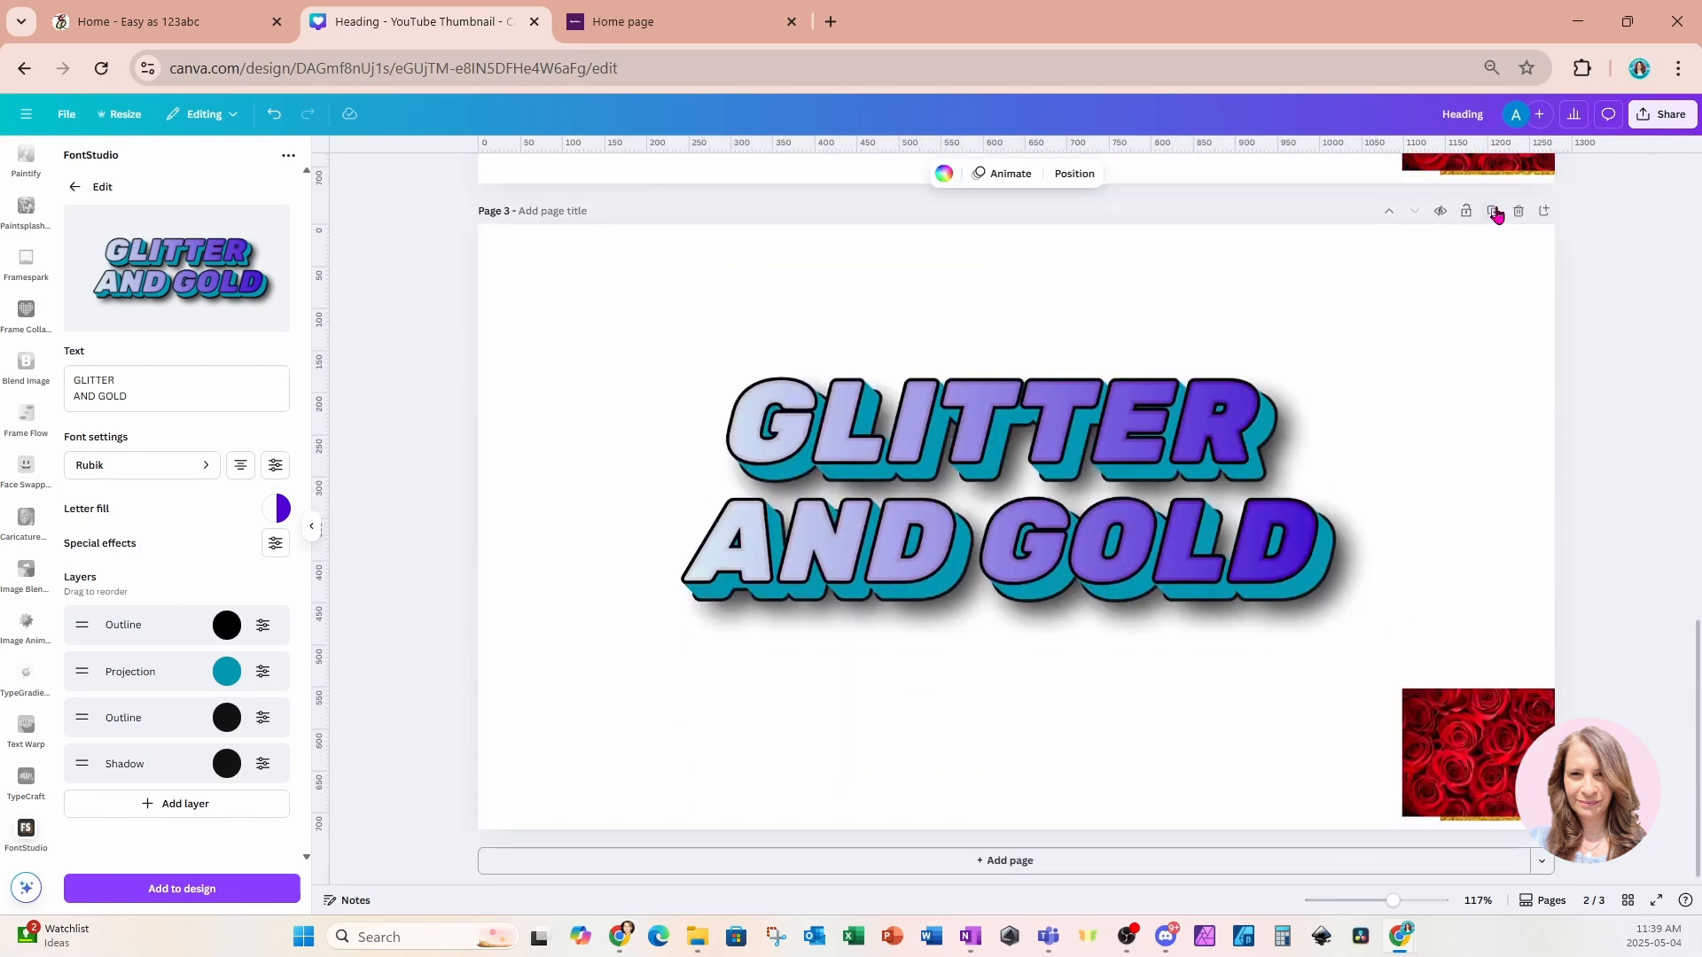
left_click(1150, 538)
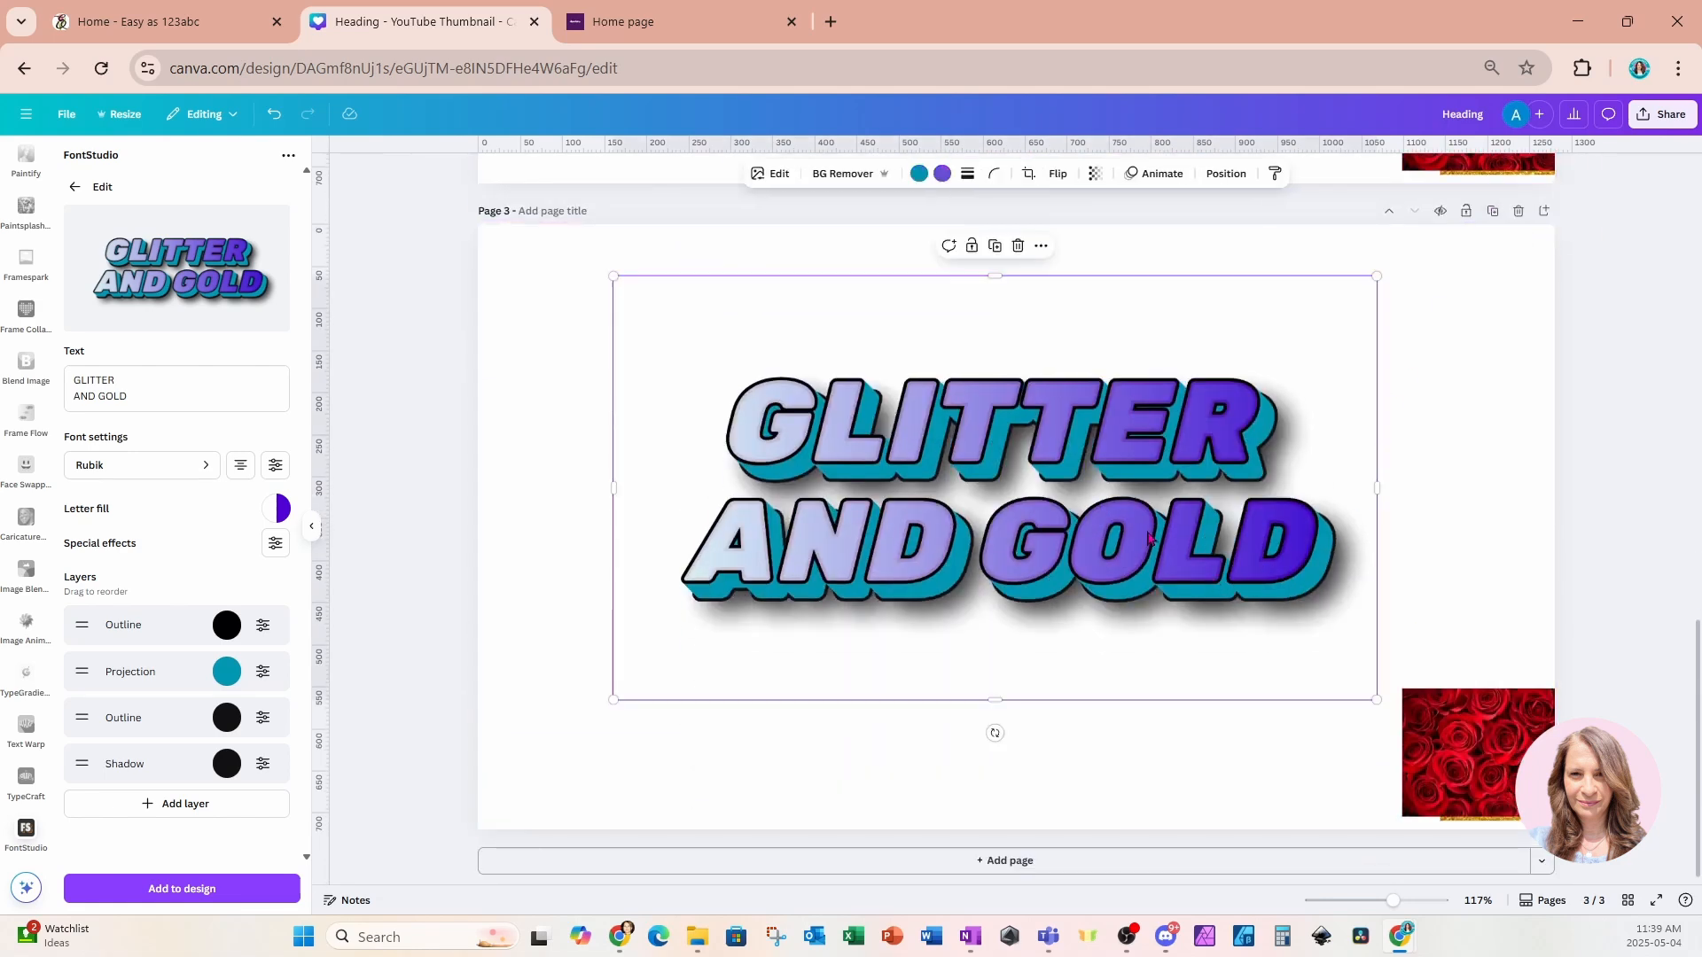
key("Delete")
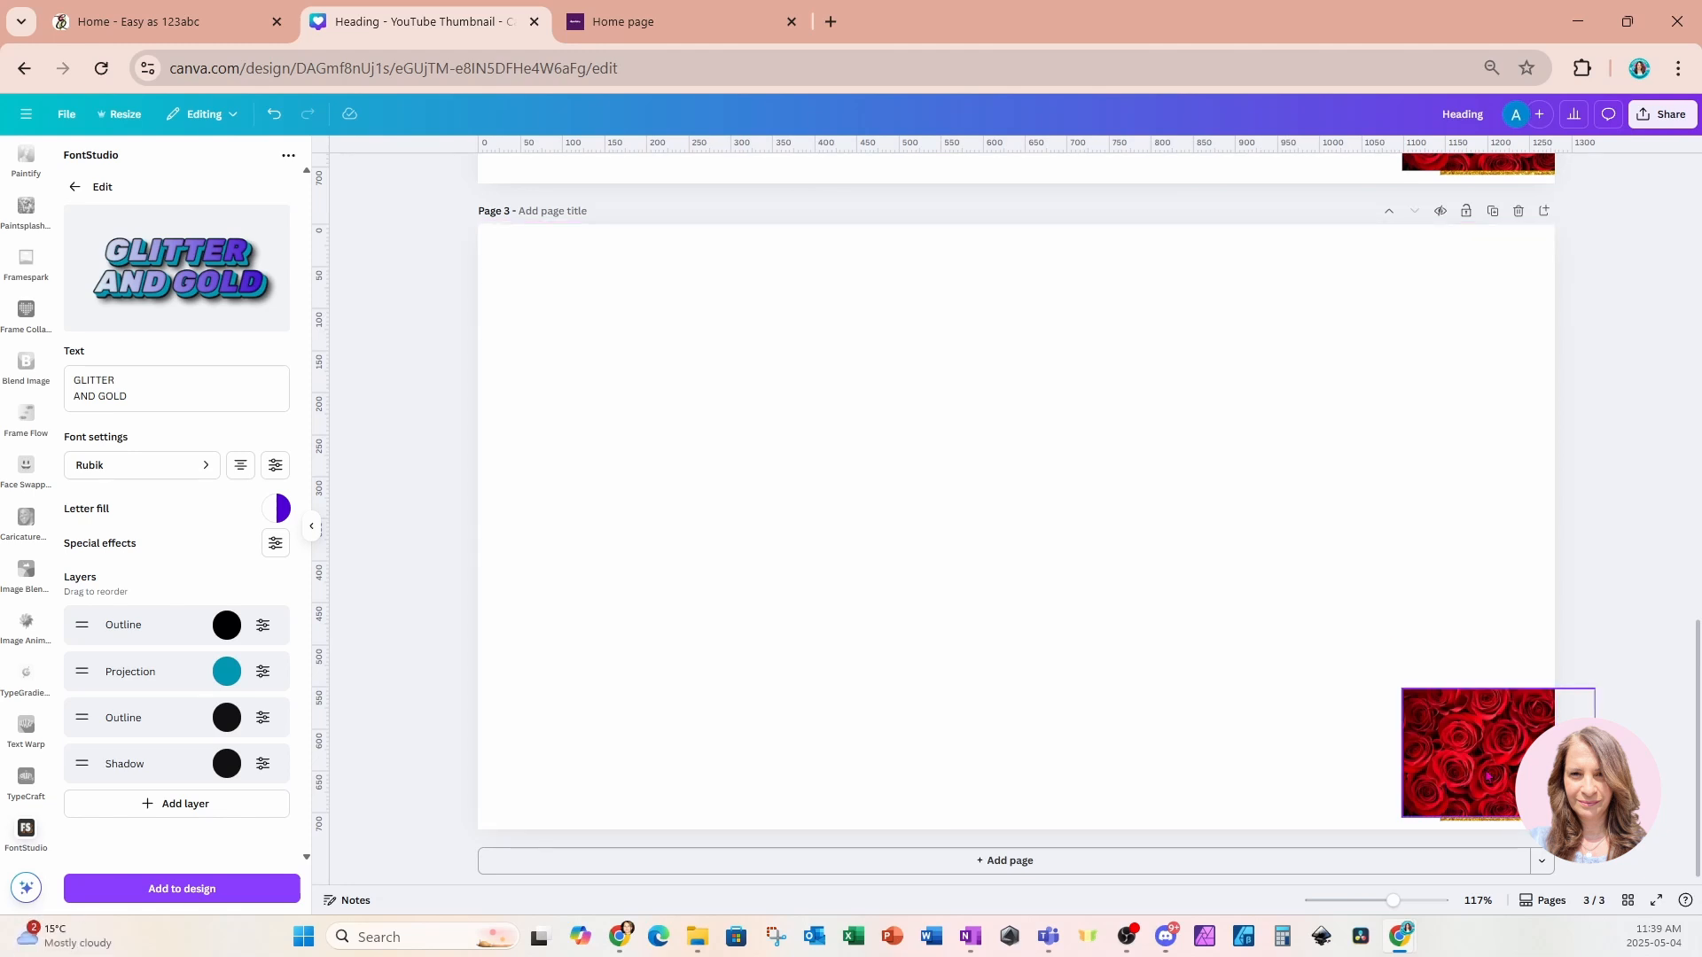
Move the glitter image out from behind the roses to the middle of page 3.
left_click_drag(1489, 777, 1468, 575)
left_click_drag(1500, 739, 1146, 440)
left_click_drag(1421, 529, 1413, 721)
left_click_drag(1235, 460, 1128, 486)
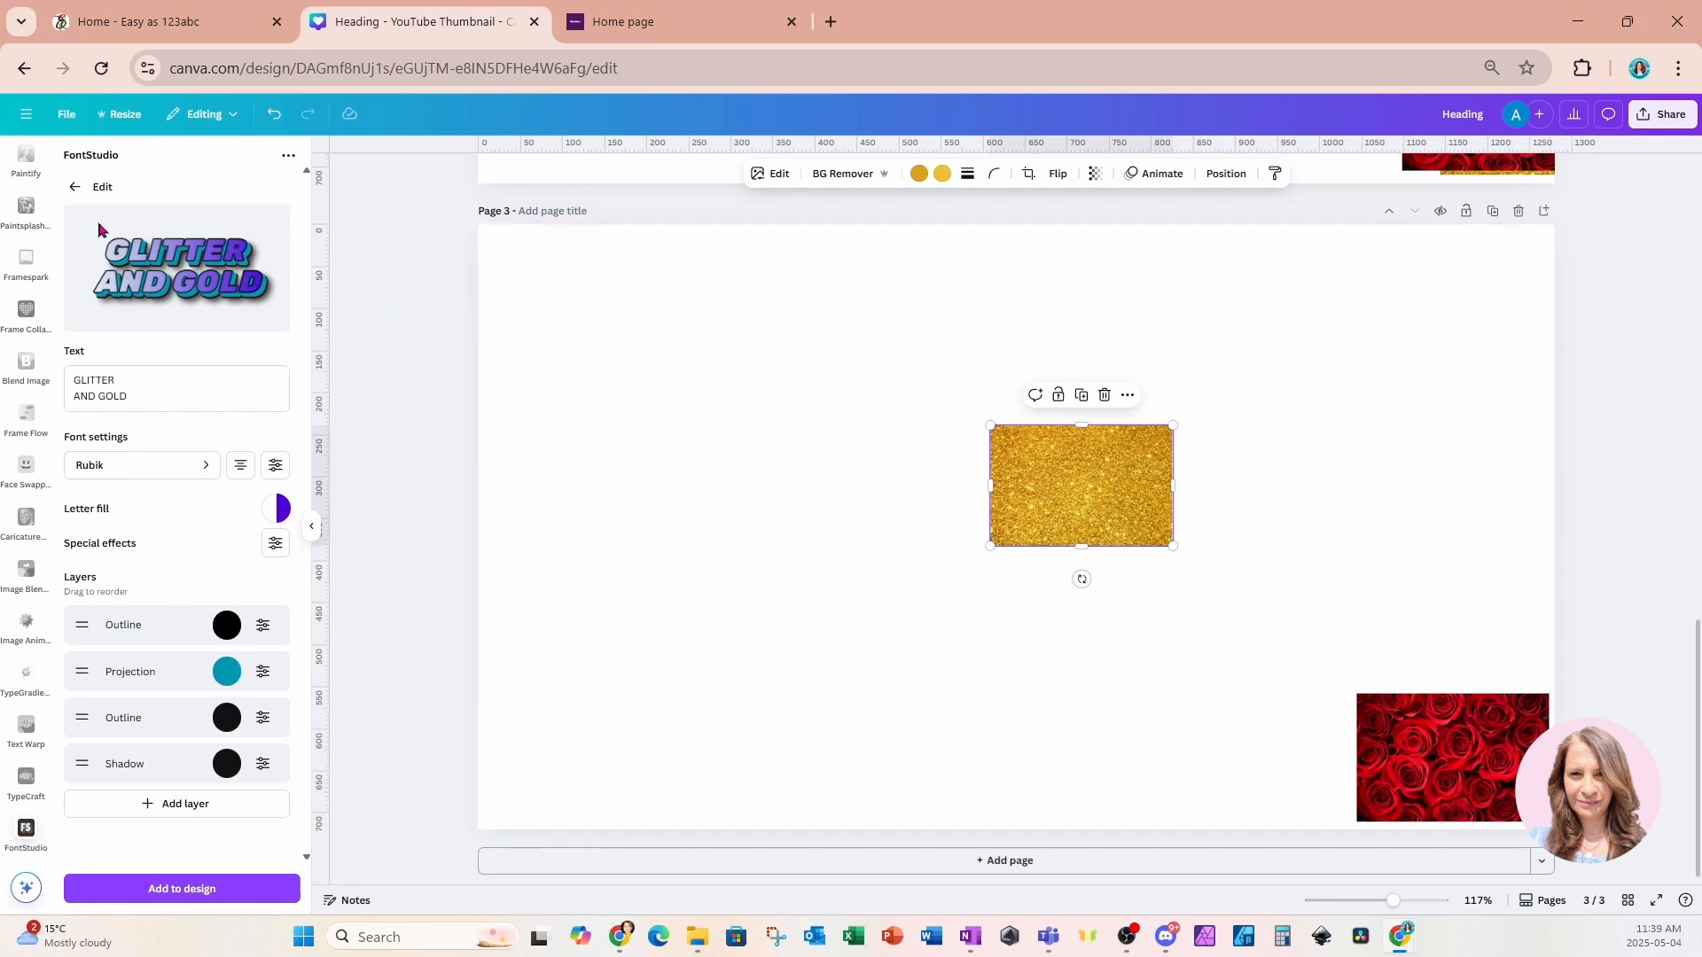
Replace the word AND with & in the effect's text, making it GLITTER & GOLD.
left_click(153, 383)
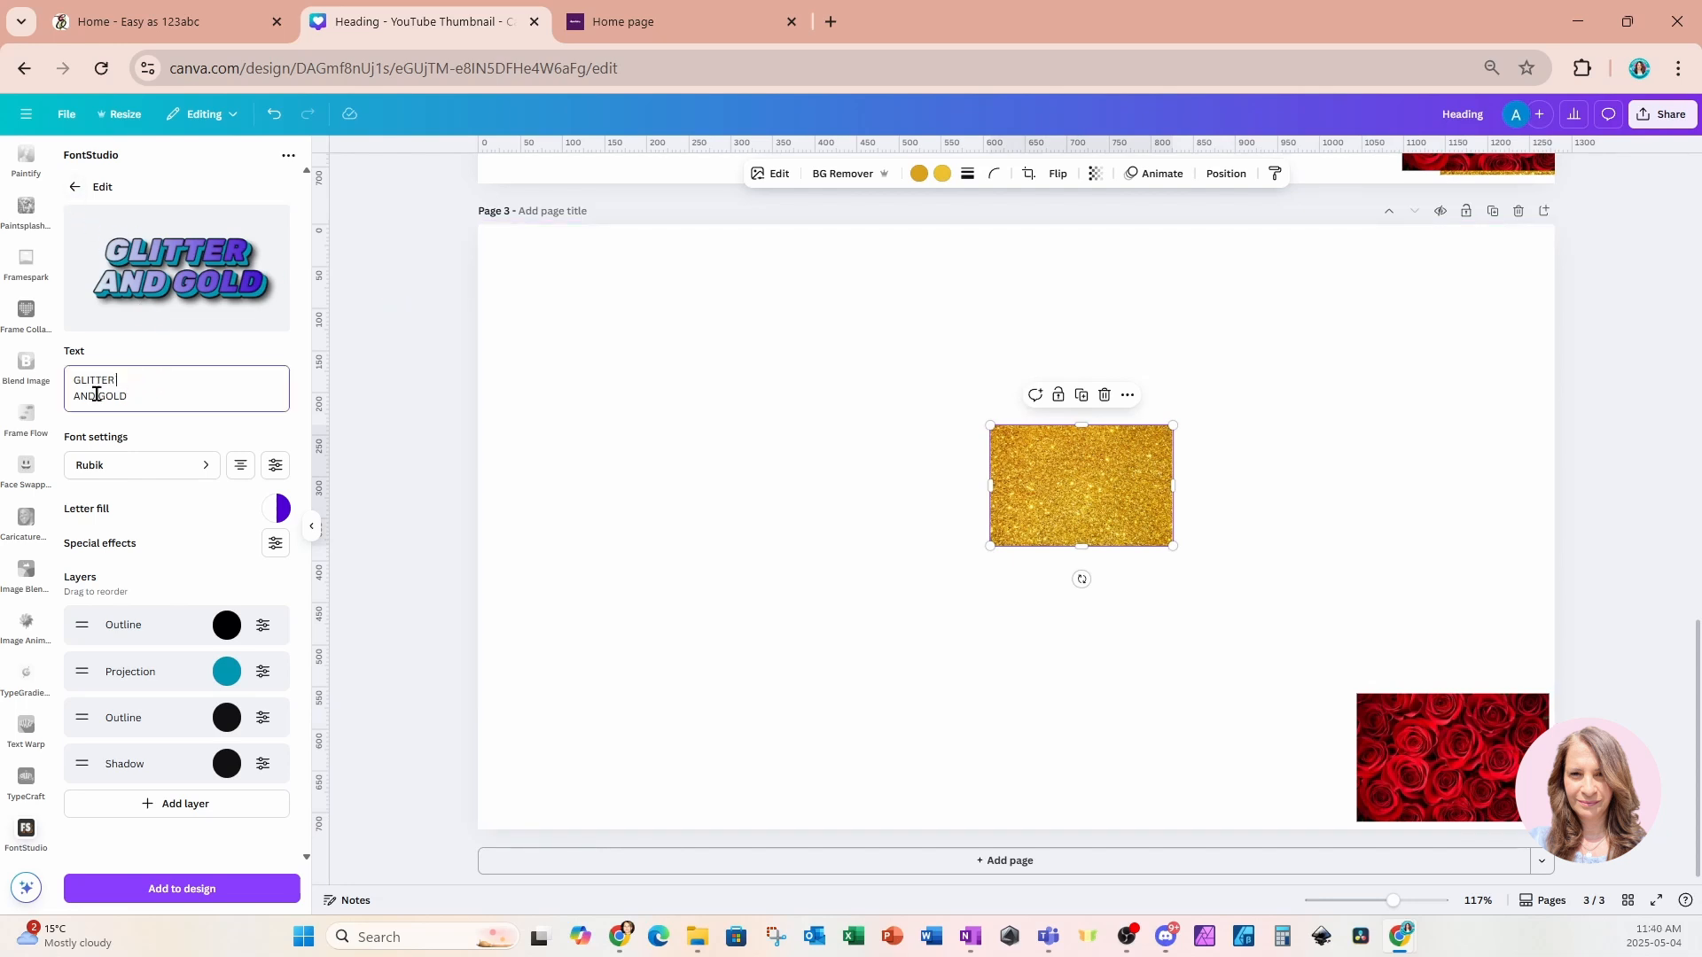
key("Left")
key("Left")
left_click(100, 398)
key("BackSpace")
key("BackSpace")
key("BackSpace")
key("BackSpace")
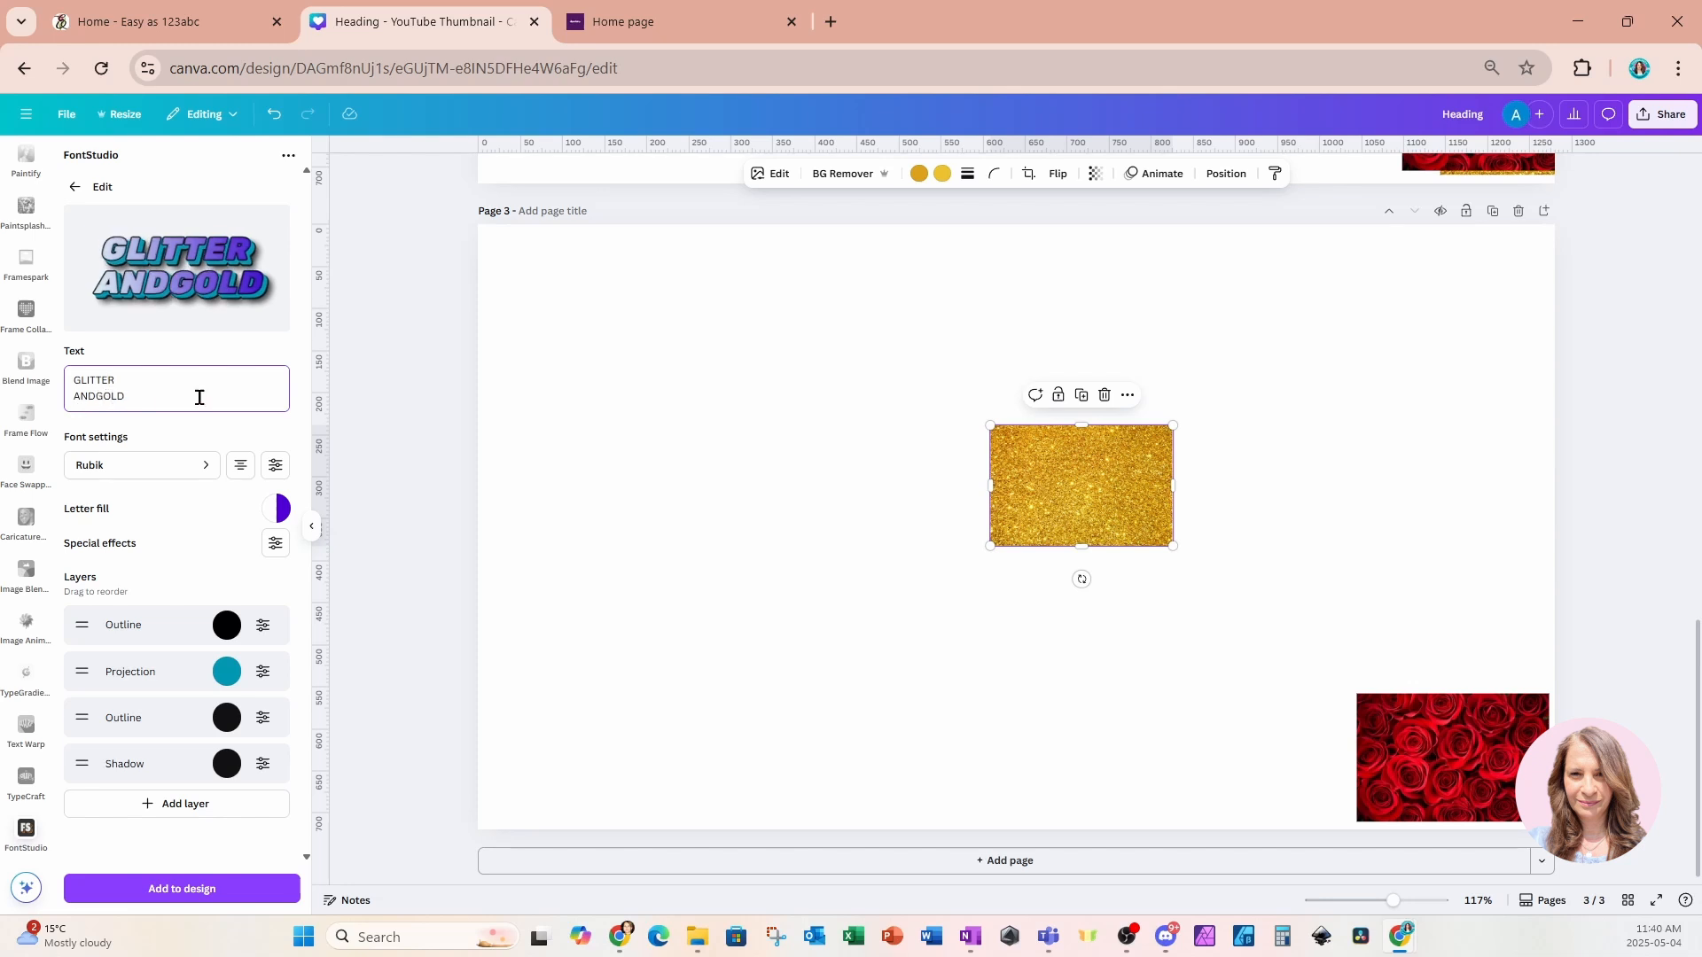
type("&")
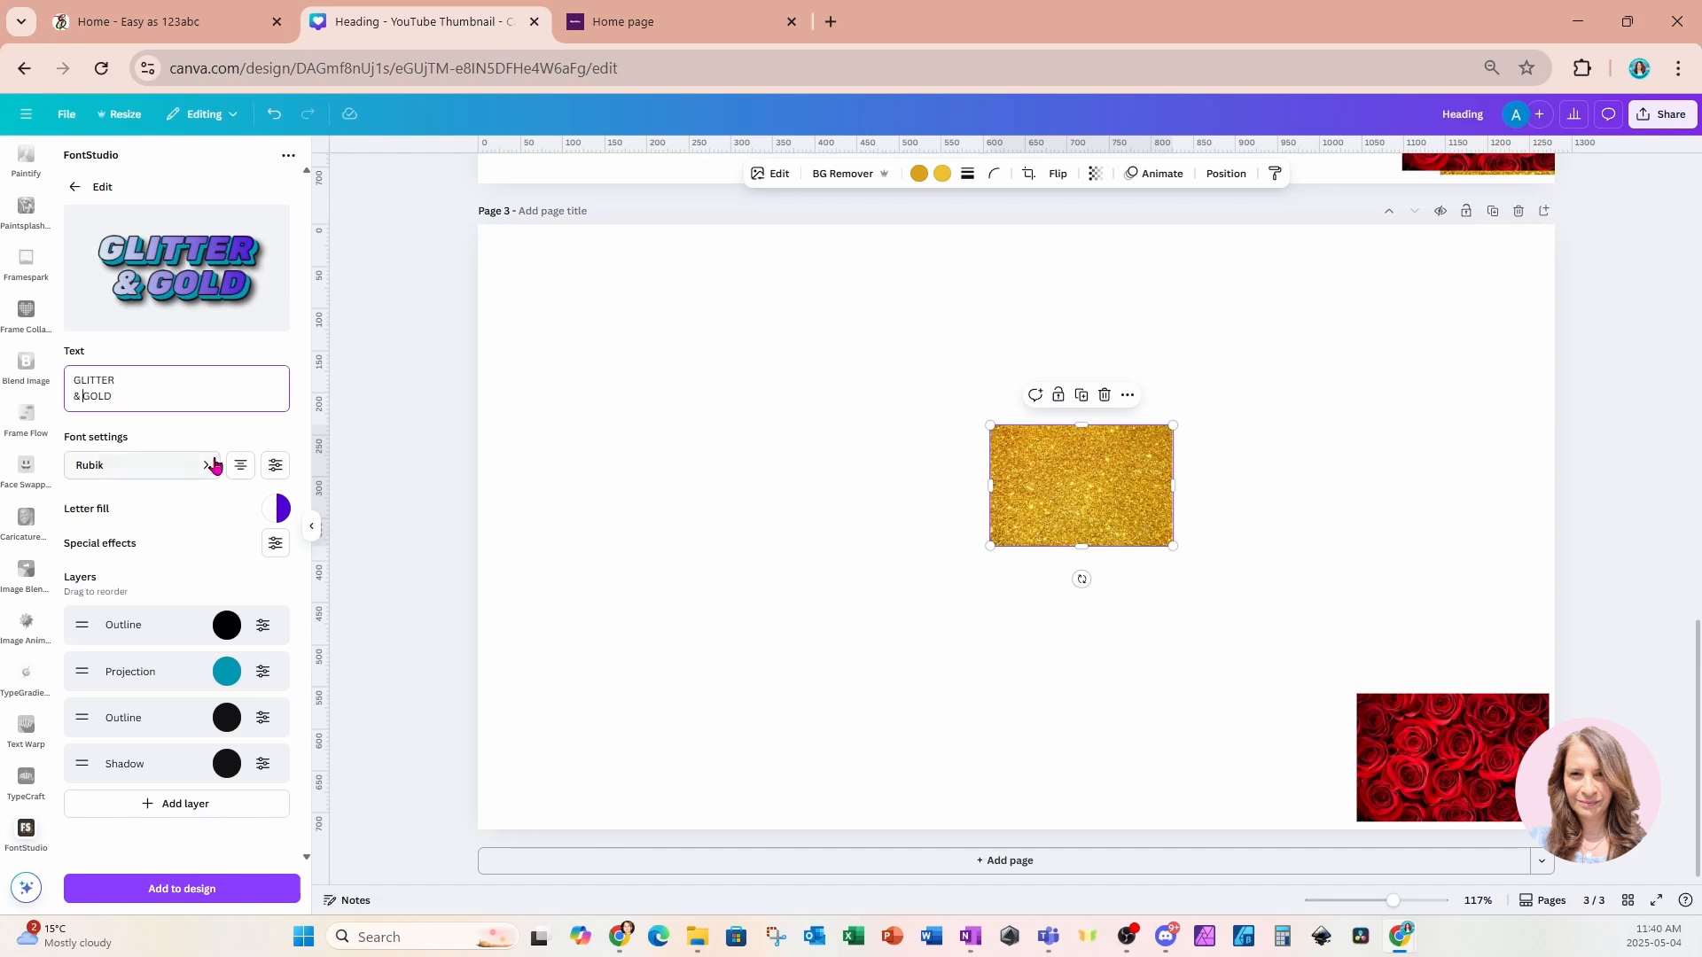
Change the effect's font to Lilita One and set its letter spacing to 100.
left_click(158, 475)
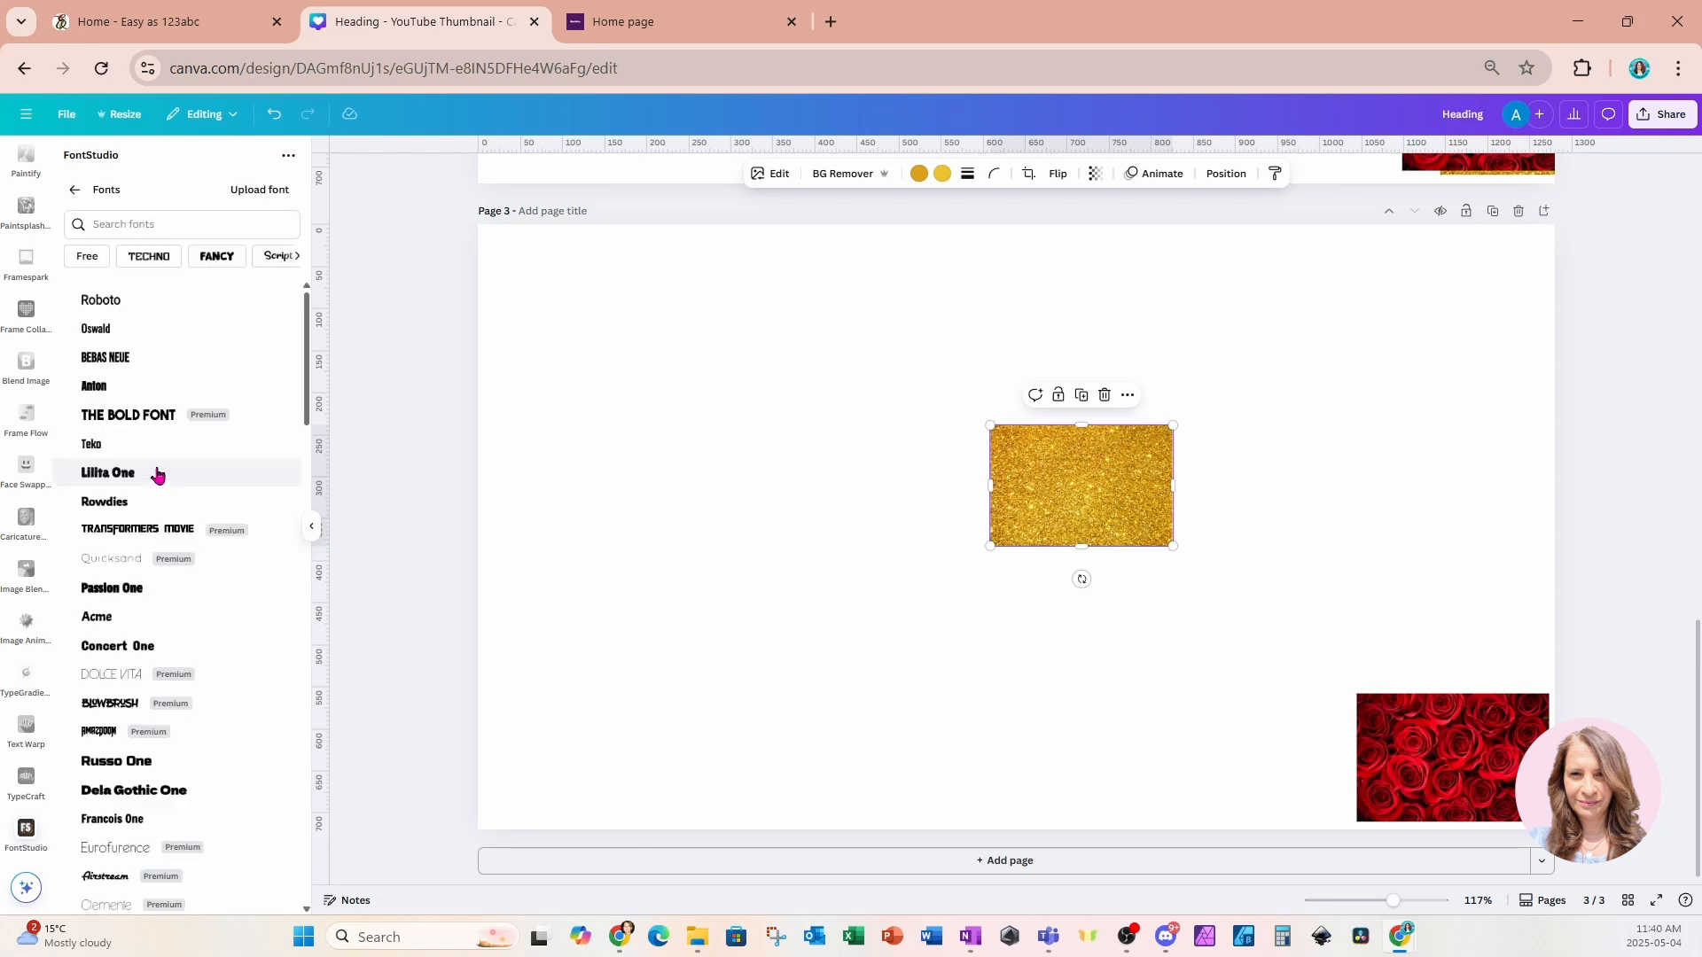
left_click(158, 474)
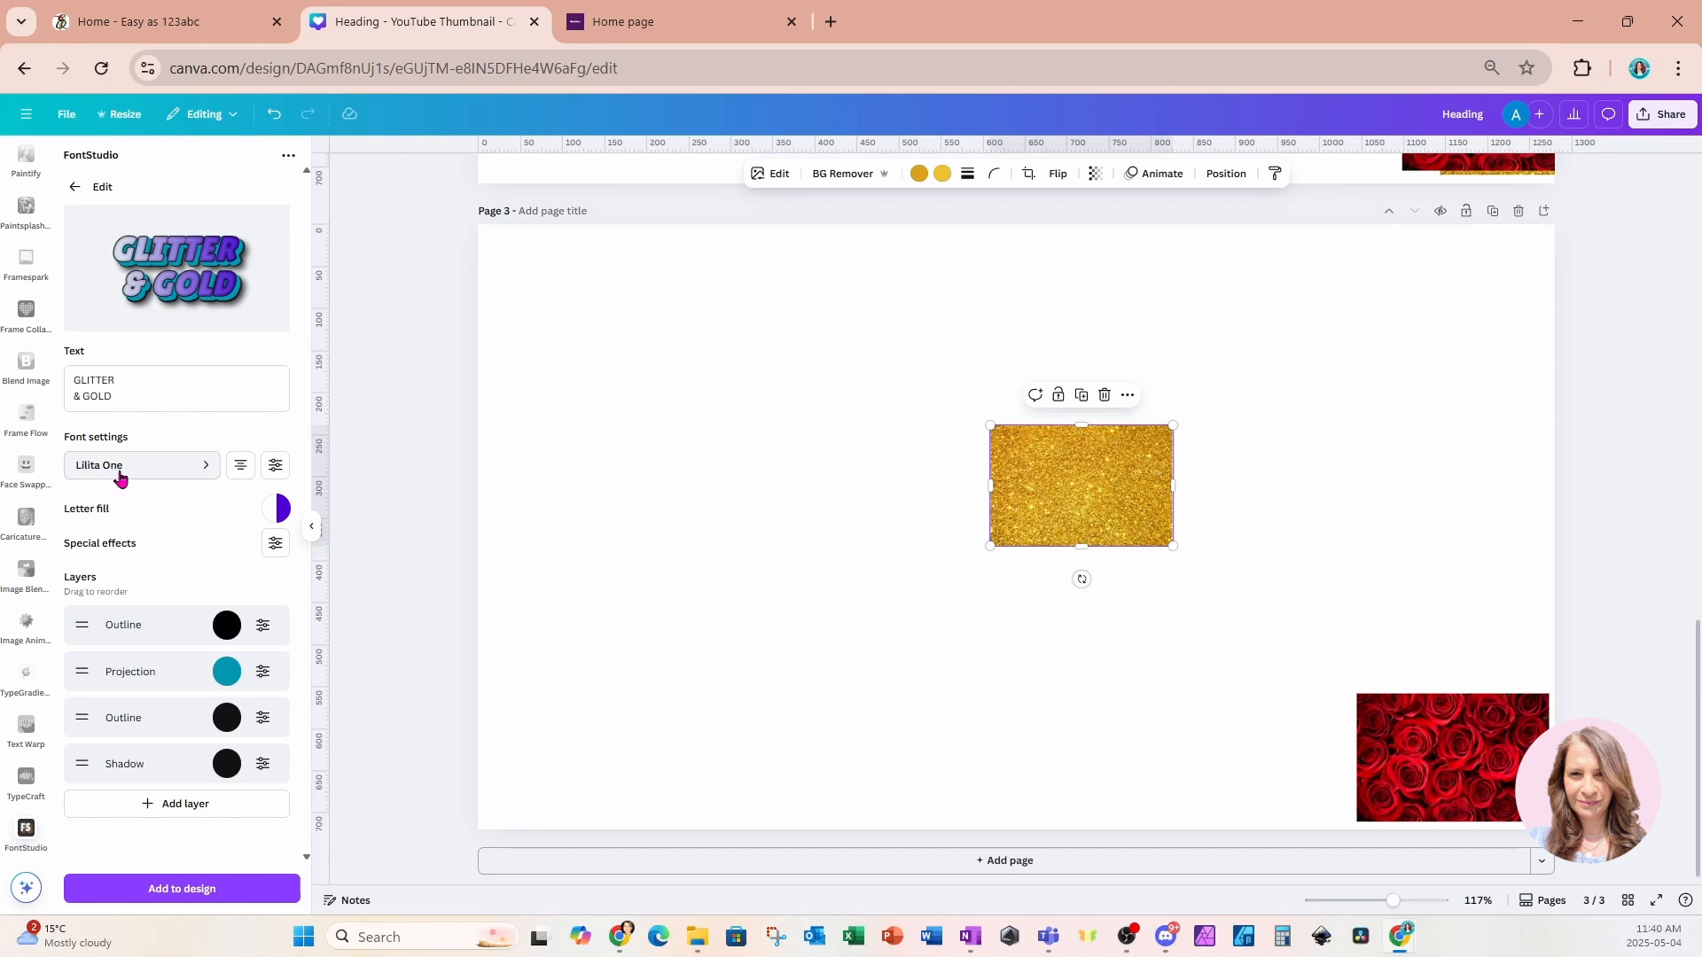
left_click(277, 469)
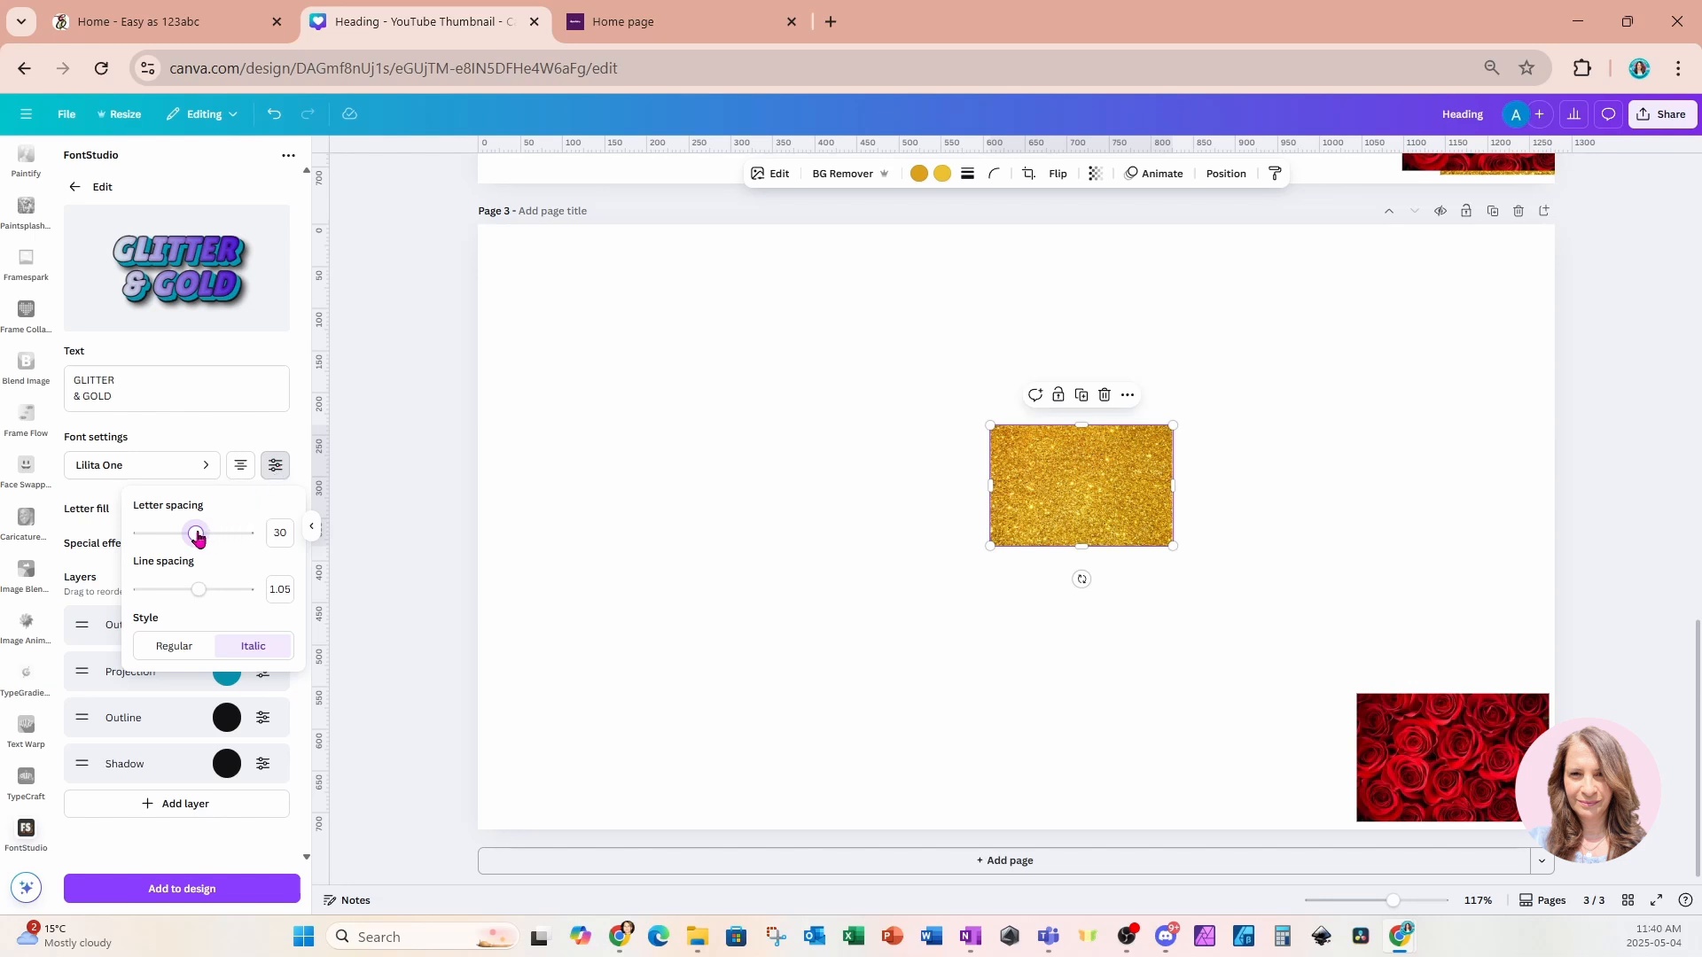
left_click_drag(197, 537, 203, 538)
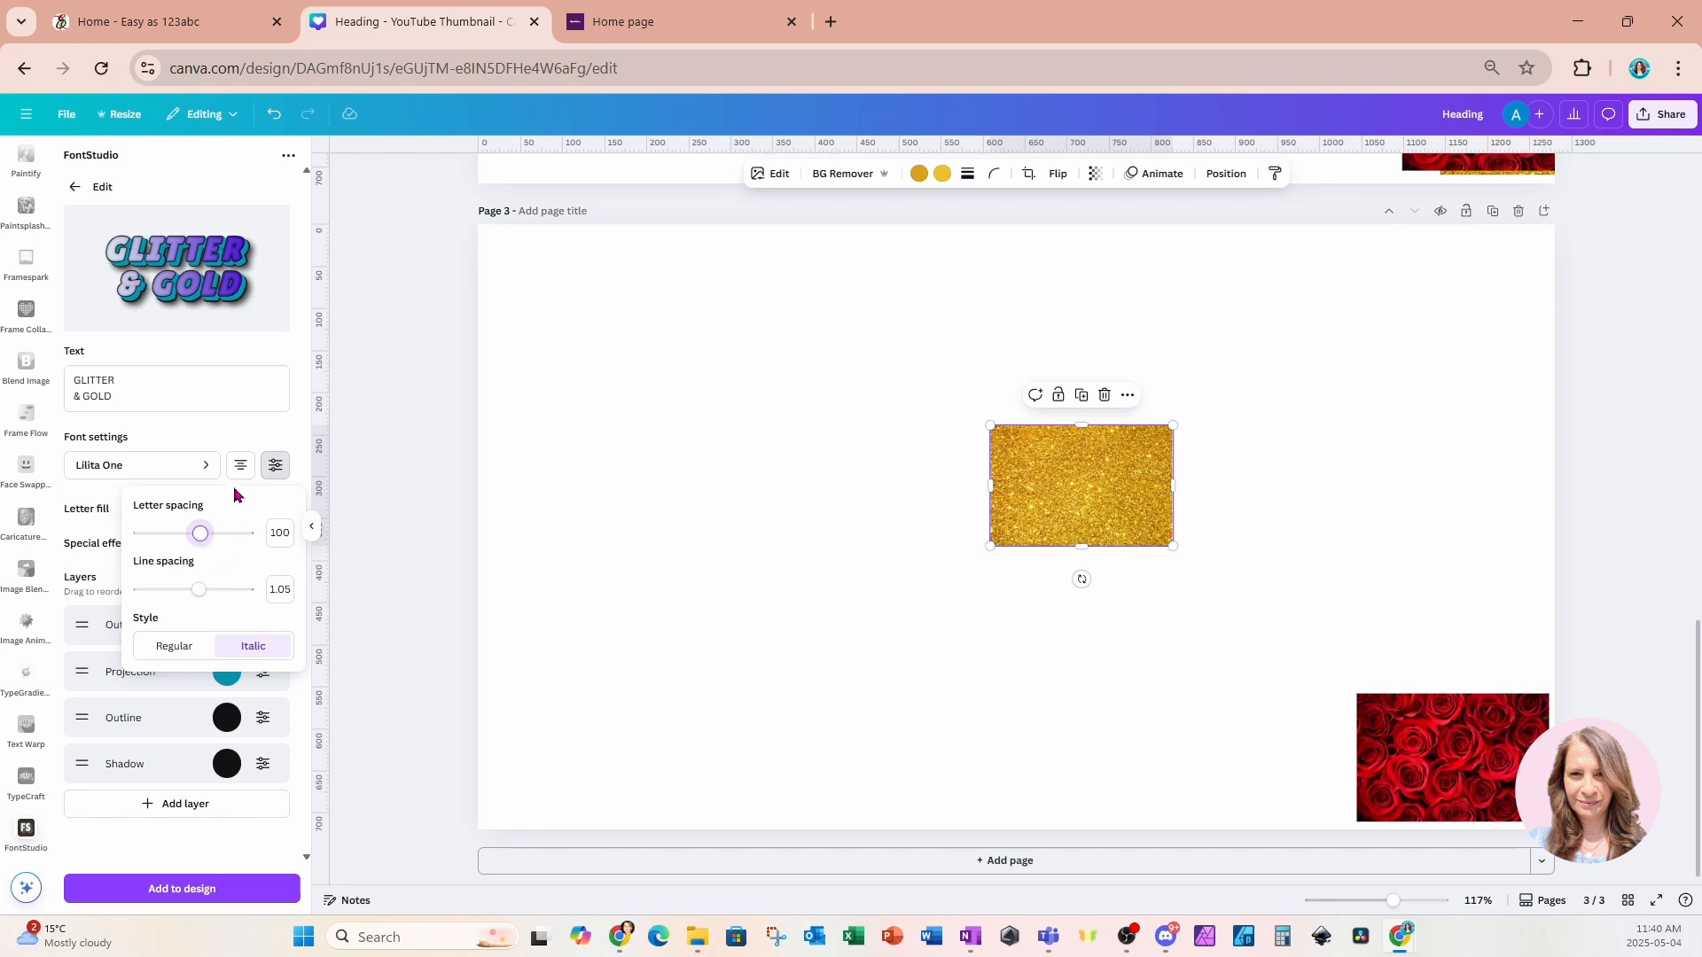
left_click(230, 436)
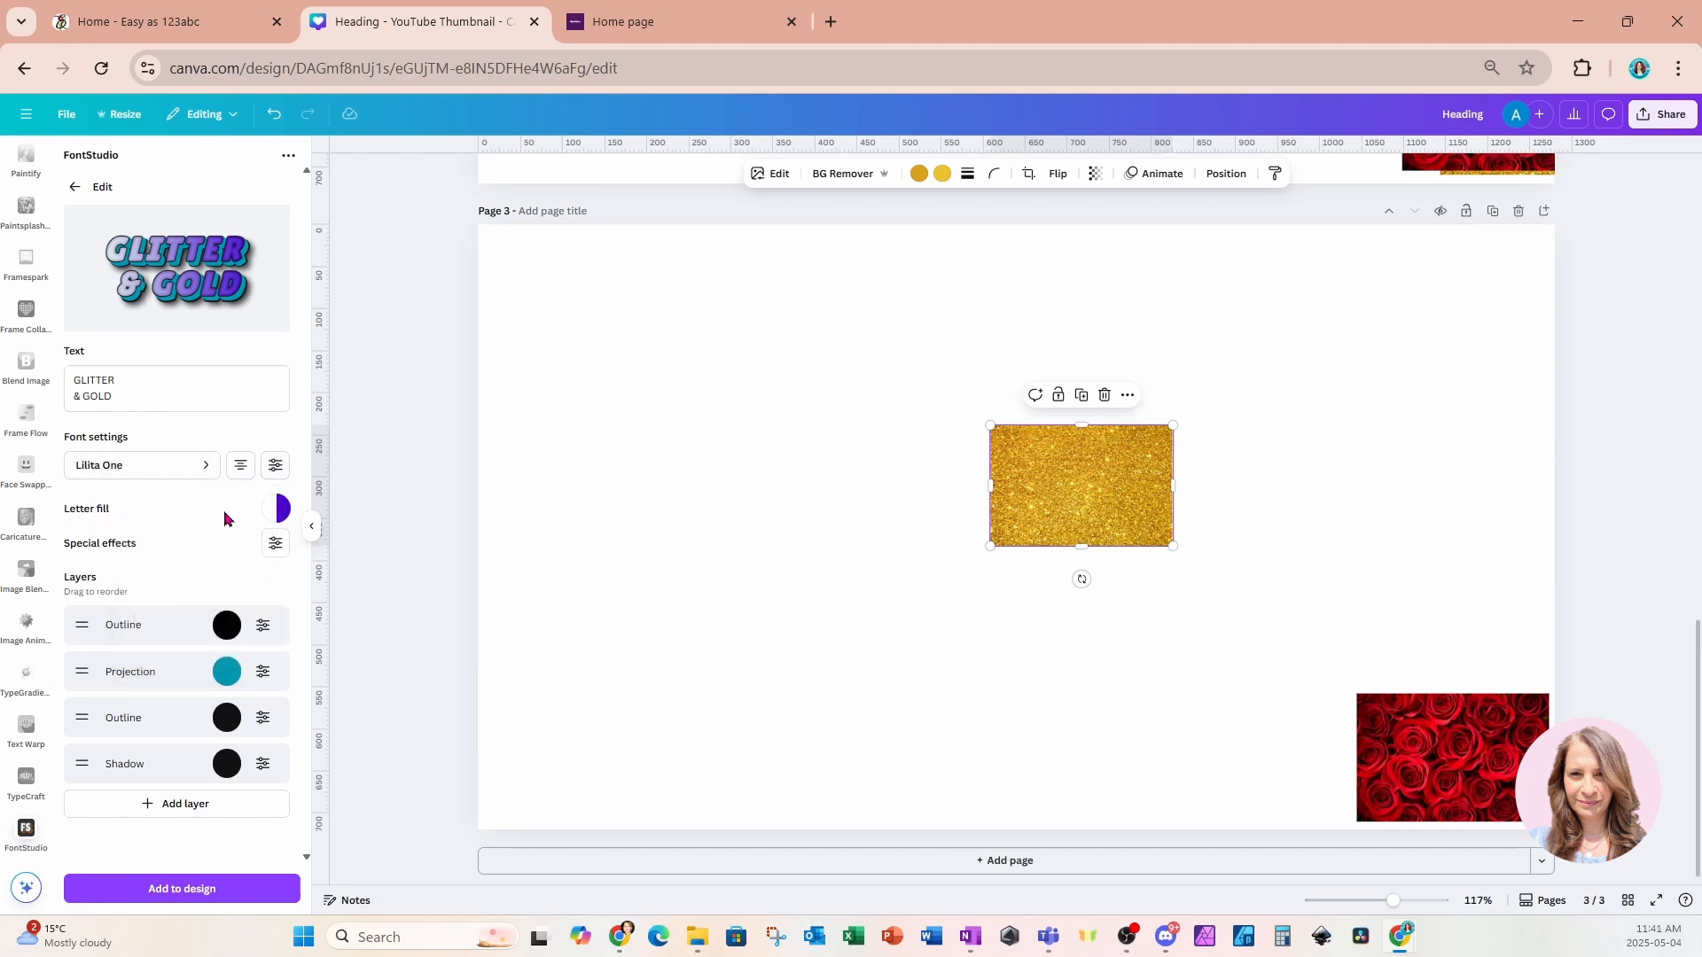
Remove the purple gradient stop and fill the letters with the selected glitter image instead.
left_click(271, 516)
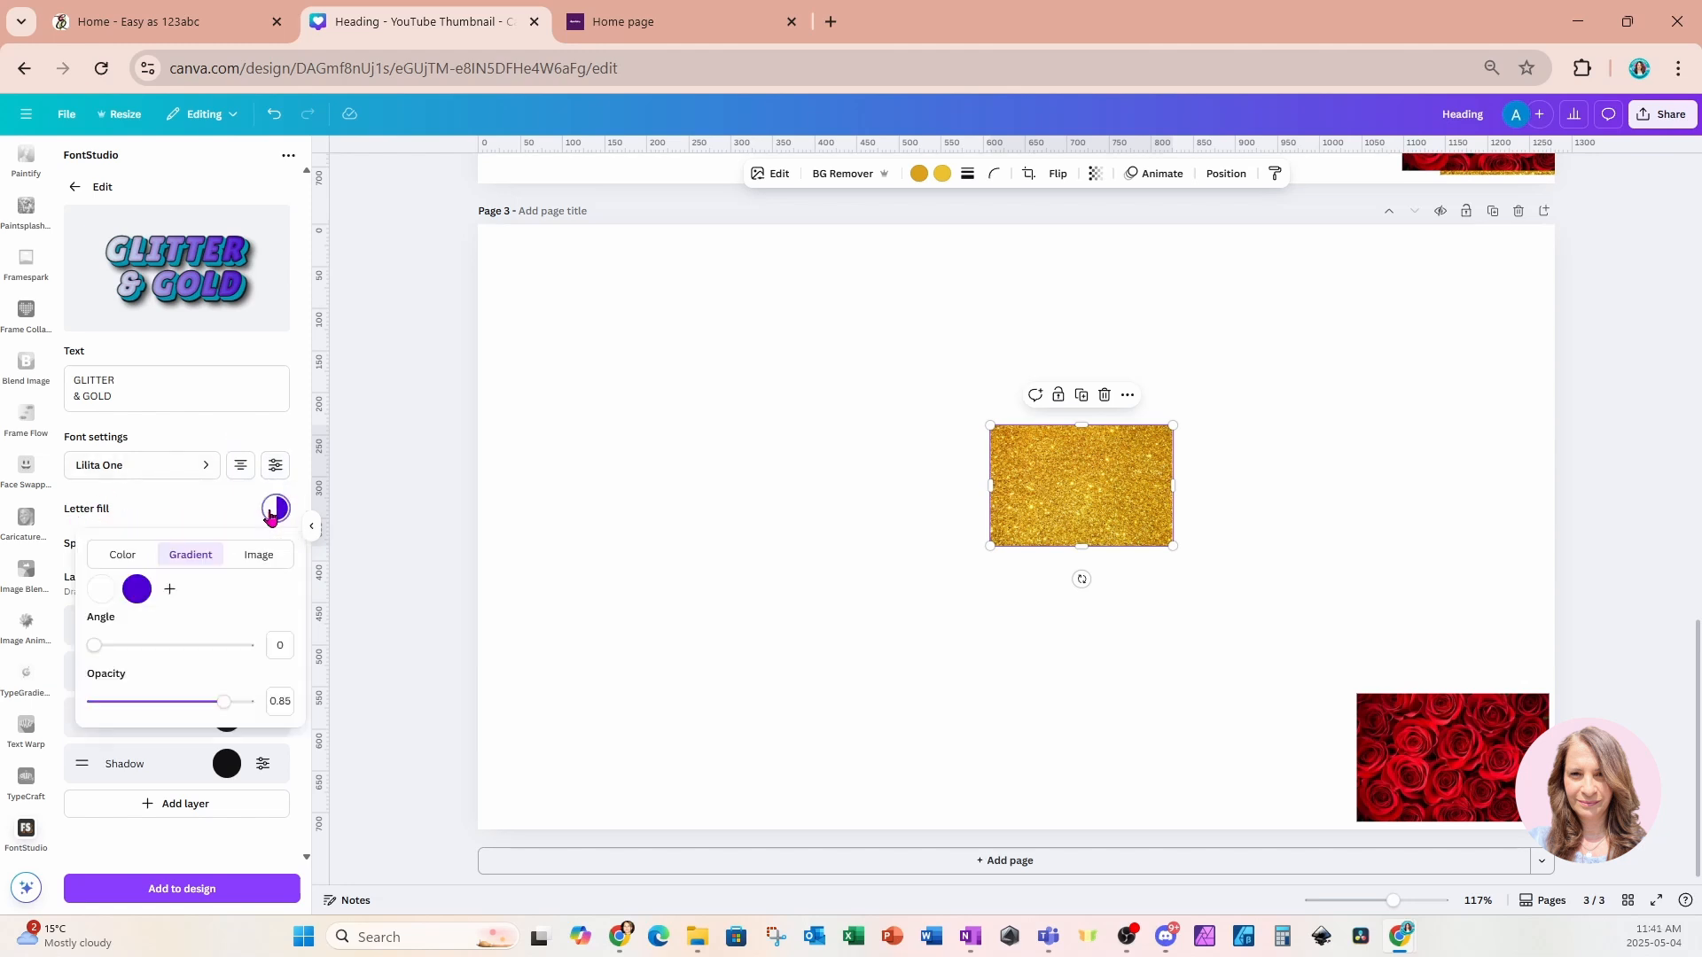
left_click(139, 591)
left_click(220, 594)
left_click(137, 593)
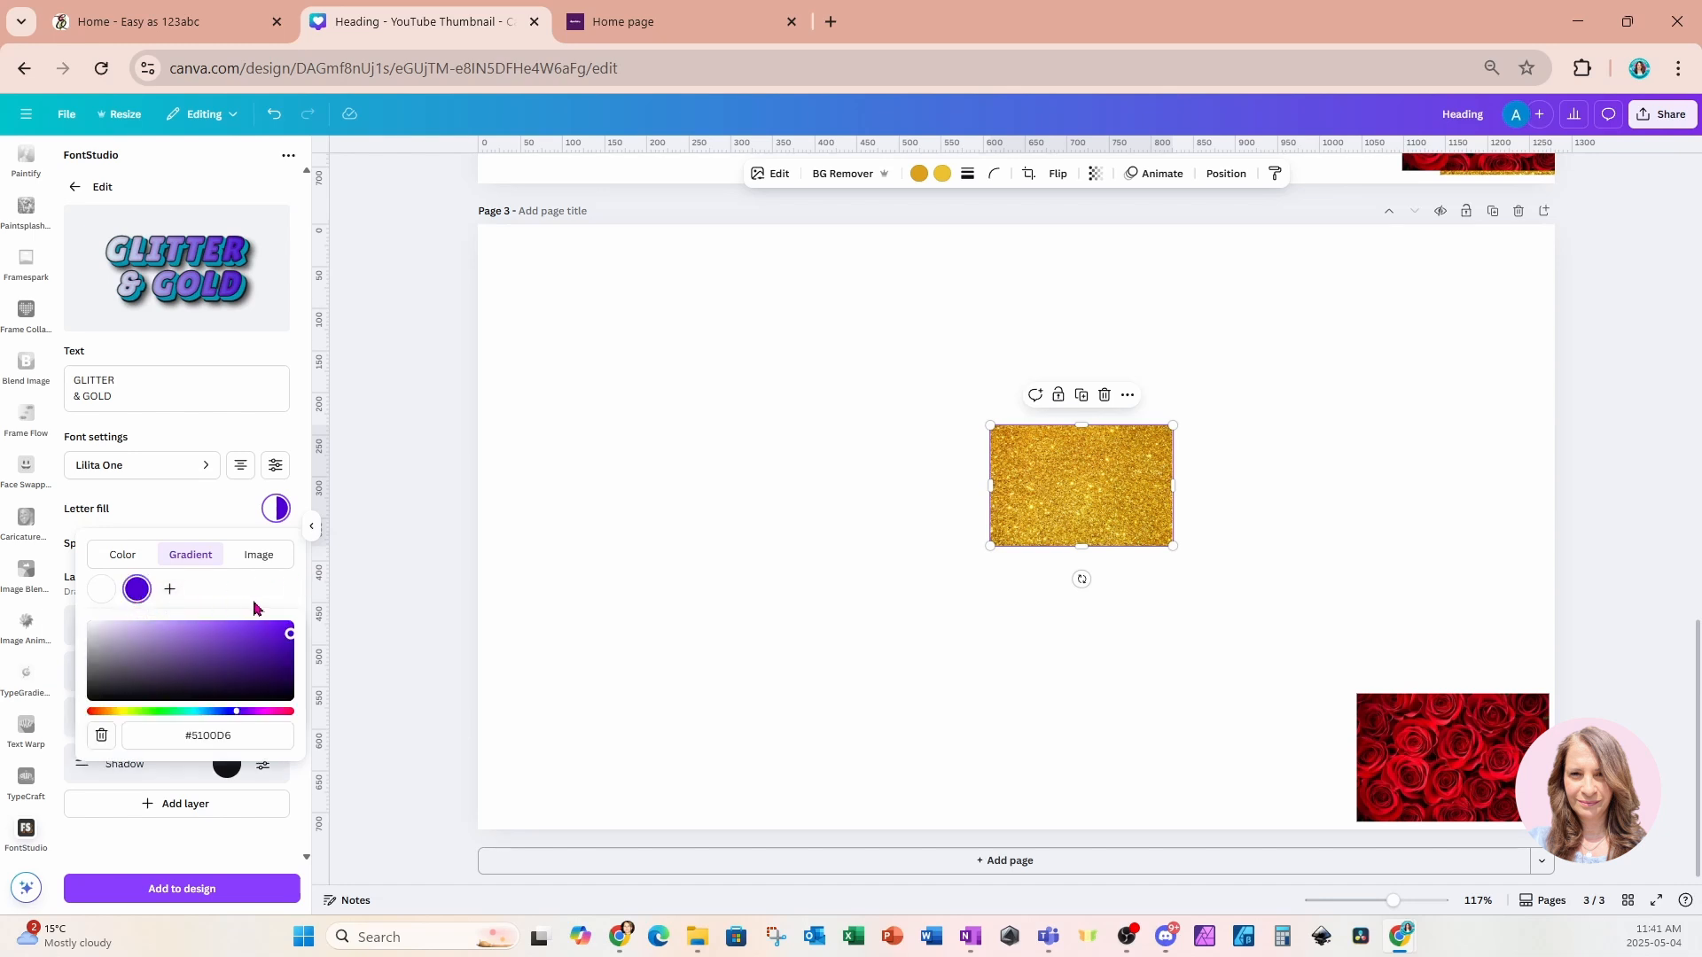
left_click(103, 736)
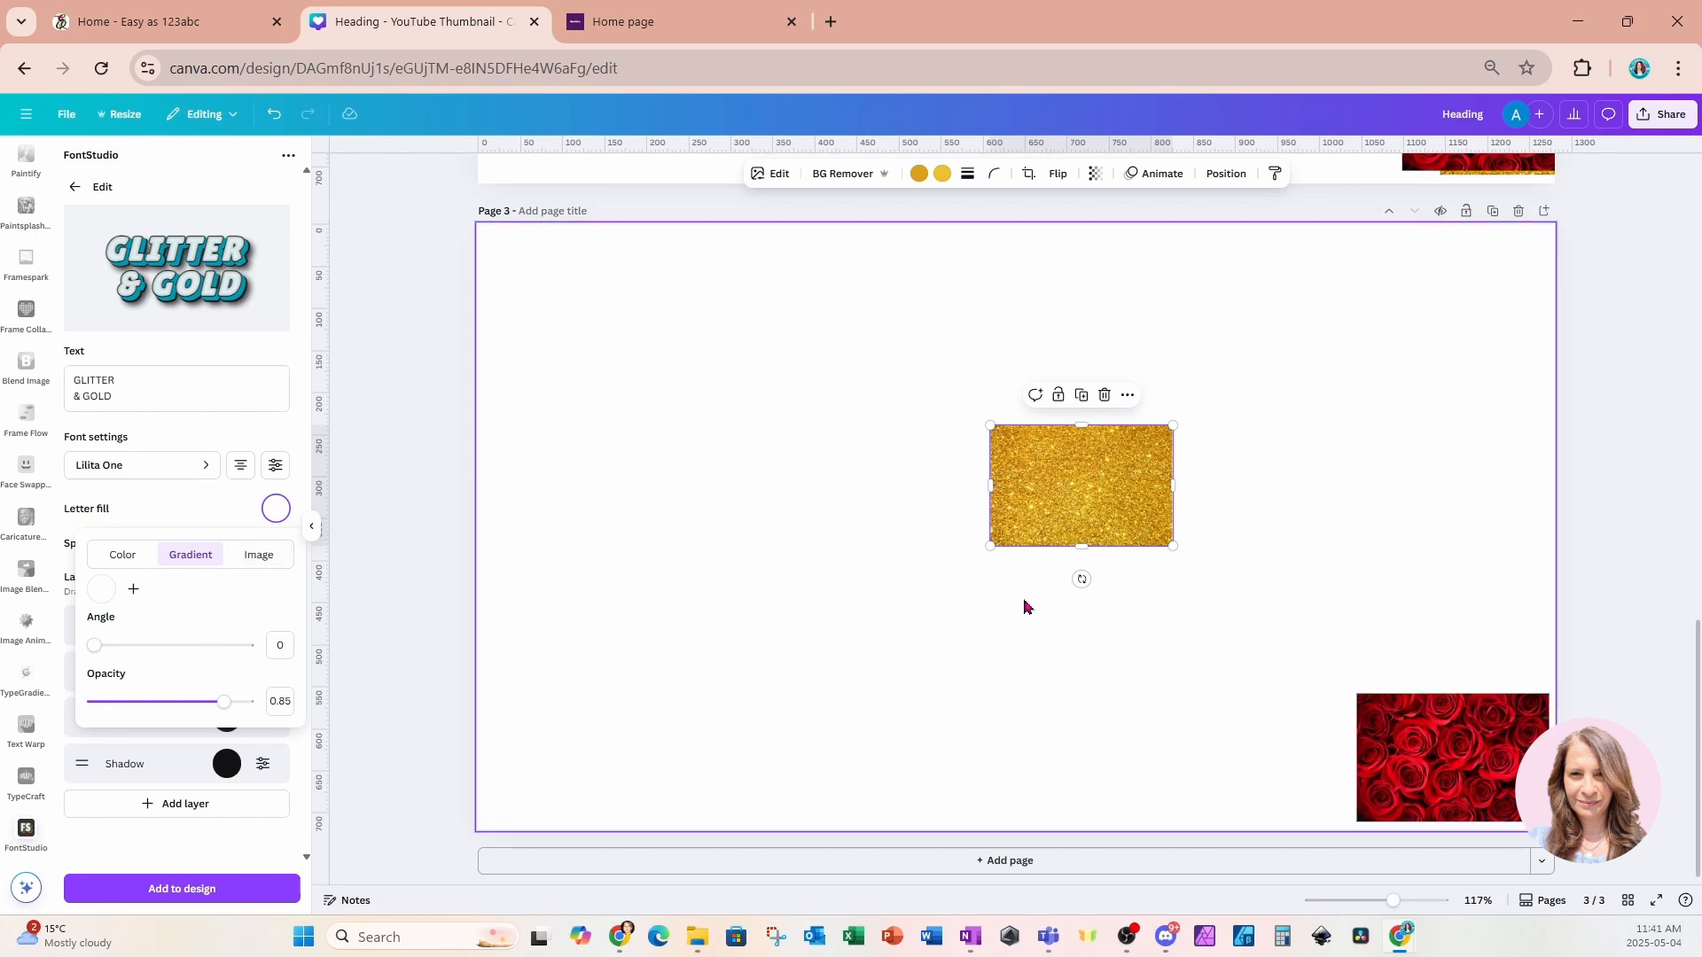
left_click(260, 560)
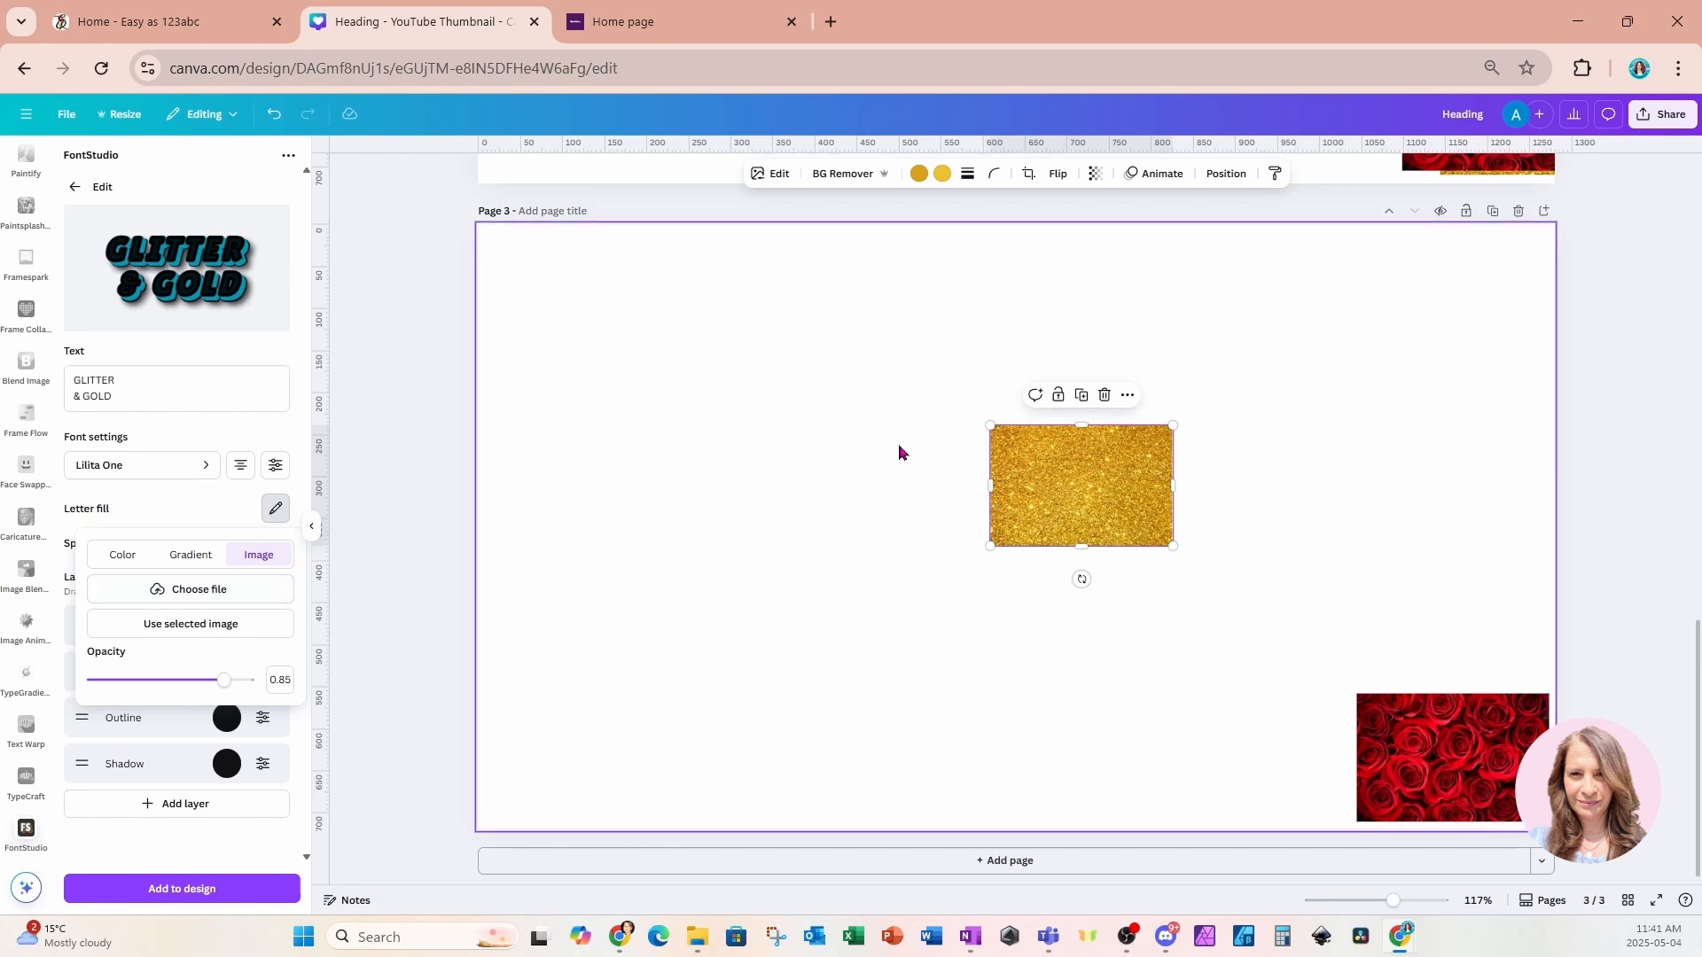
left_click(257, 622)
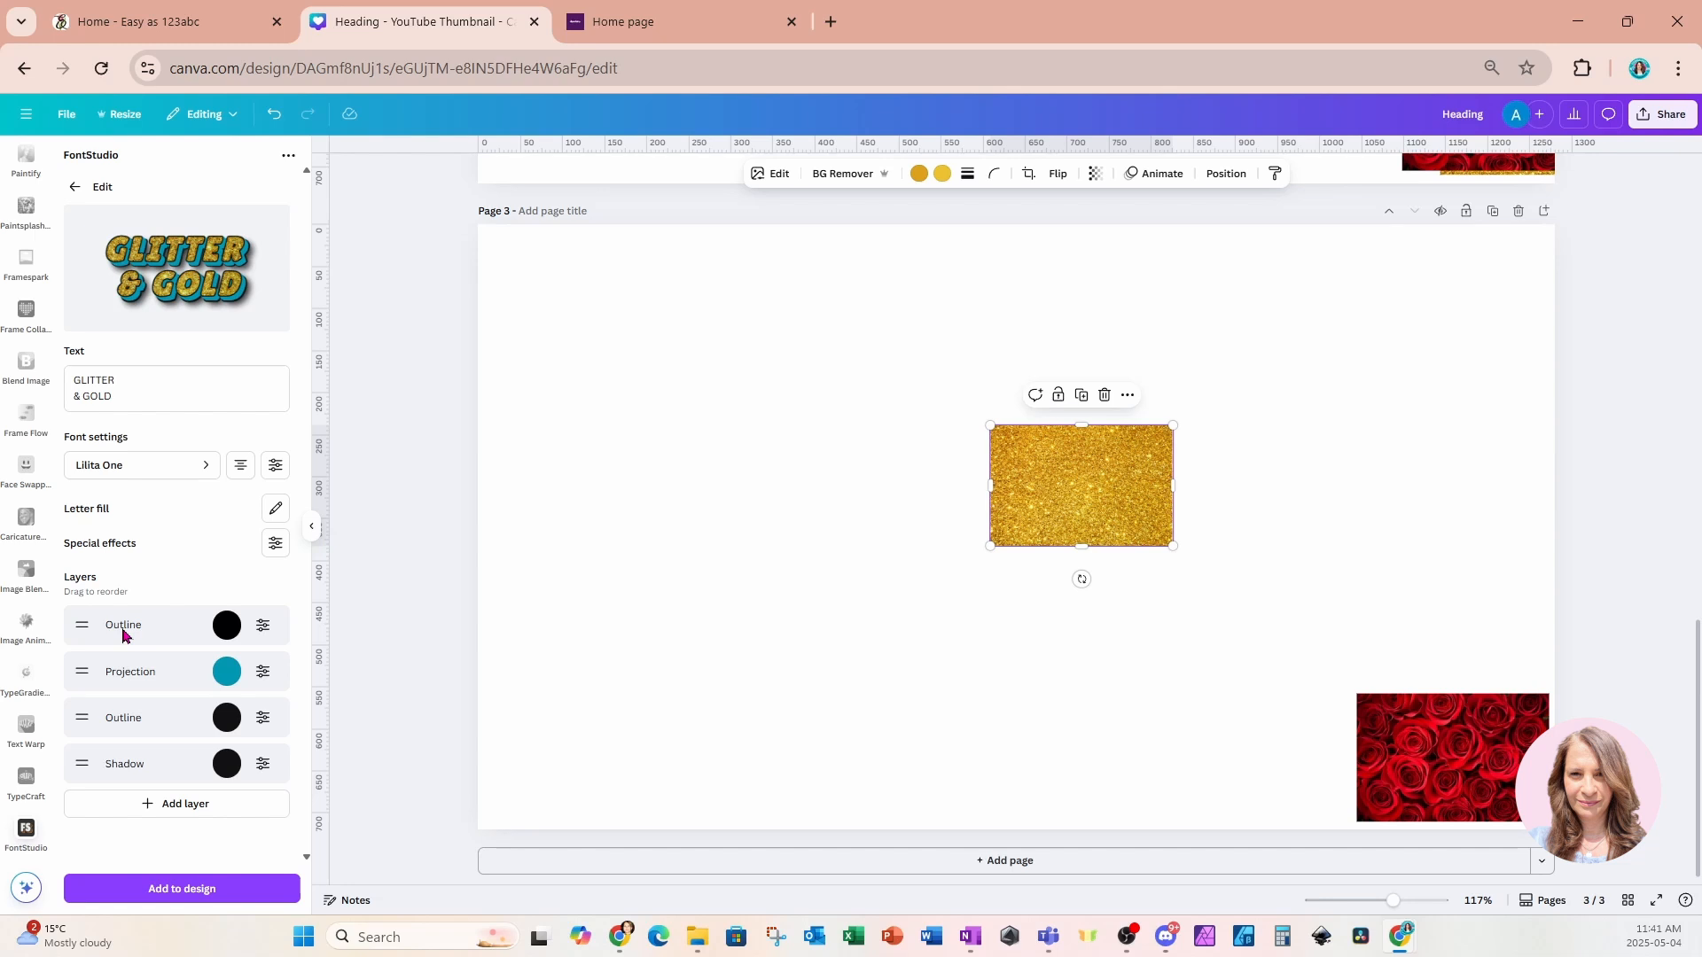
Change the Projection layer's color to dark brown #563E00.
left_click(227, 677)
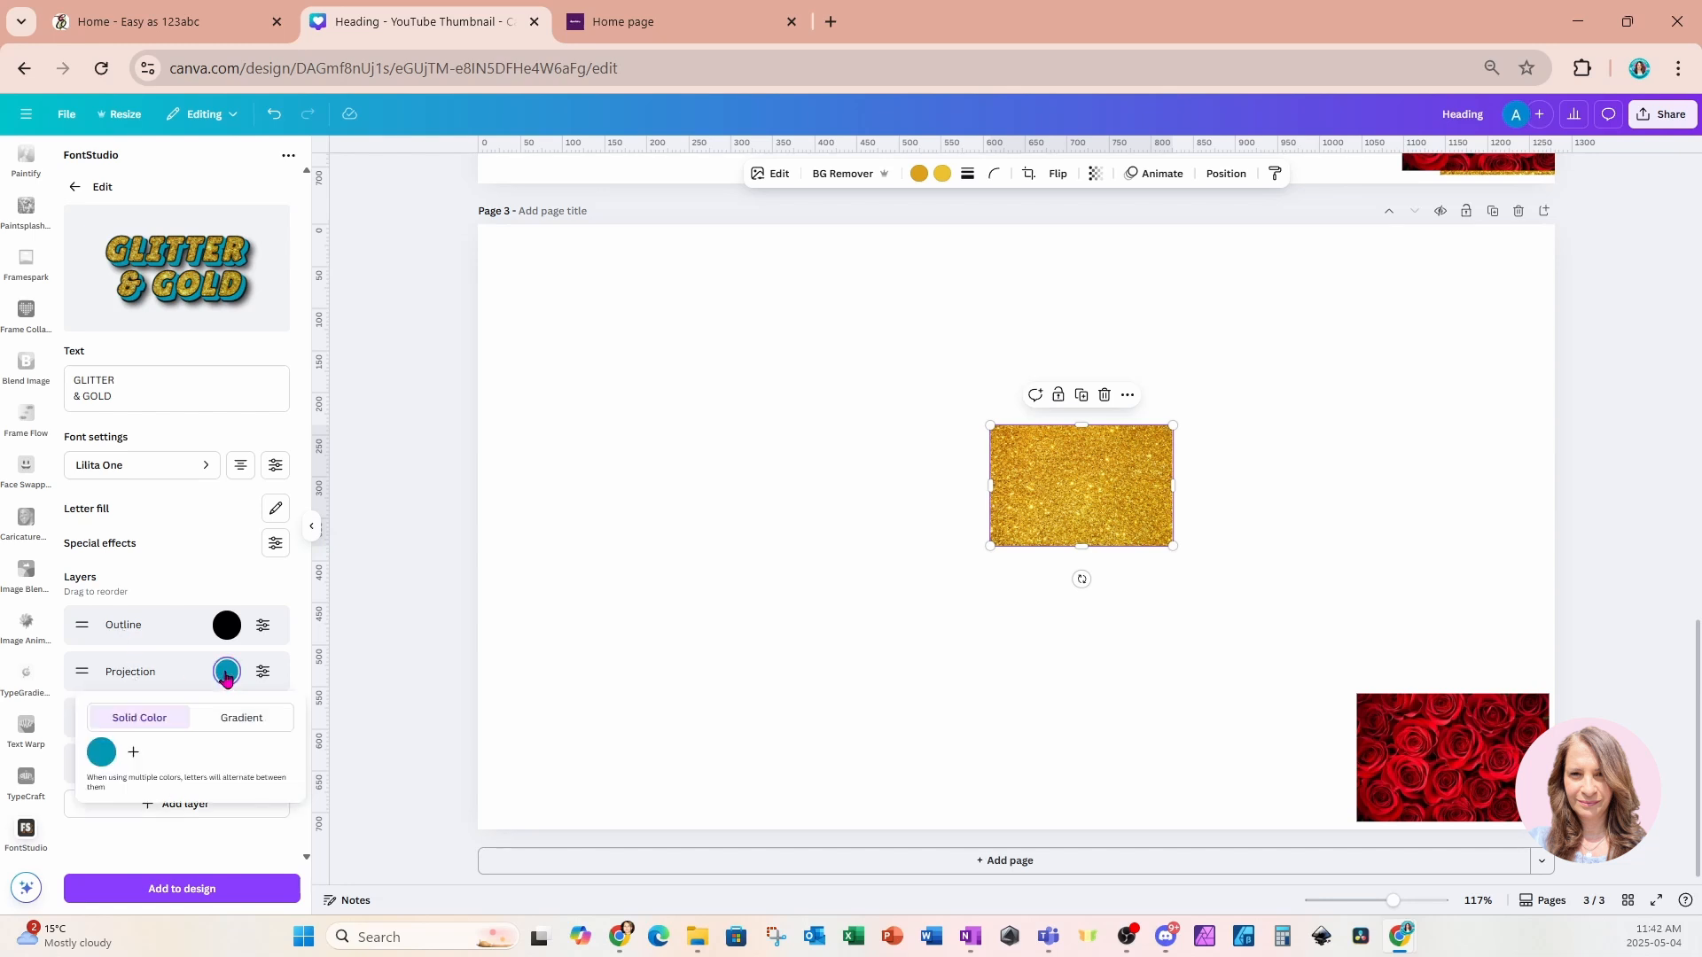
left_click(102, 754)
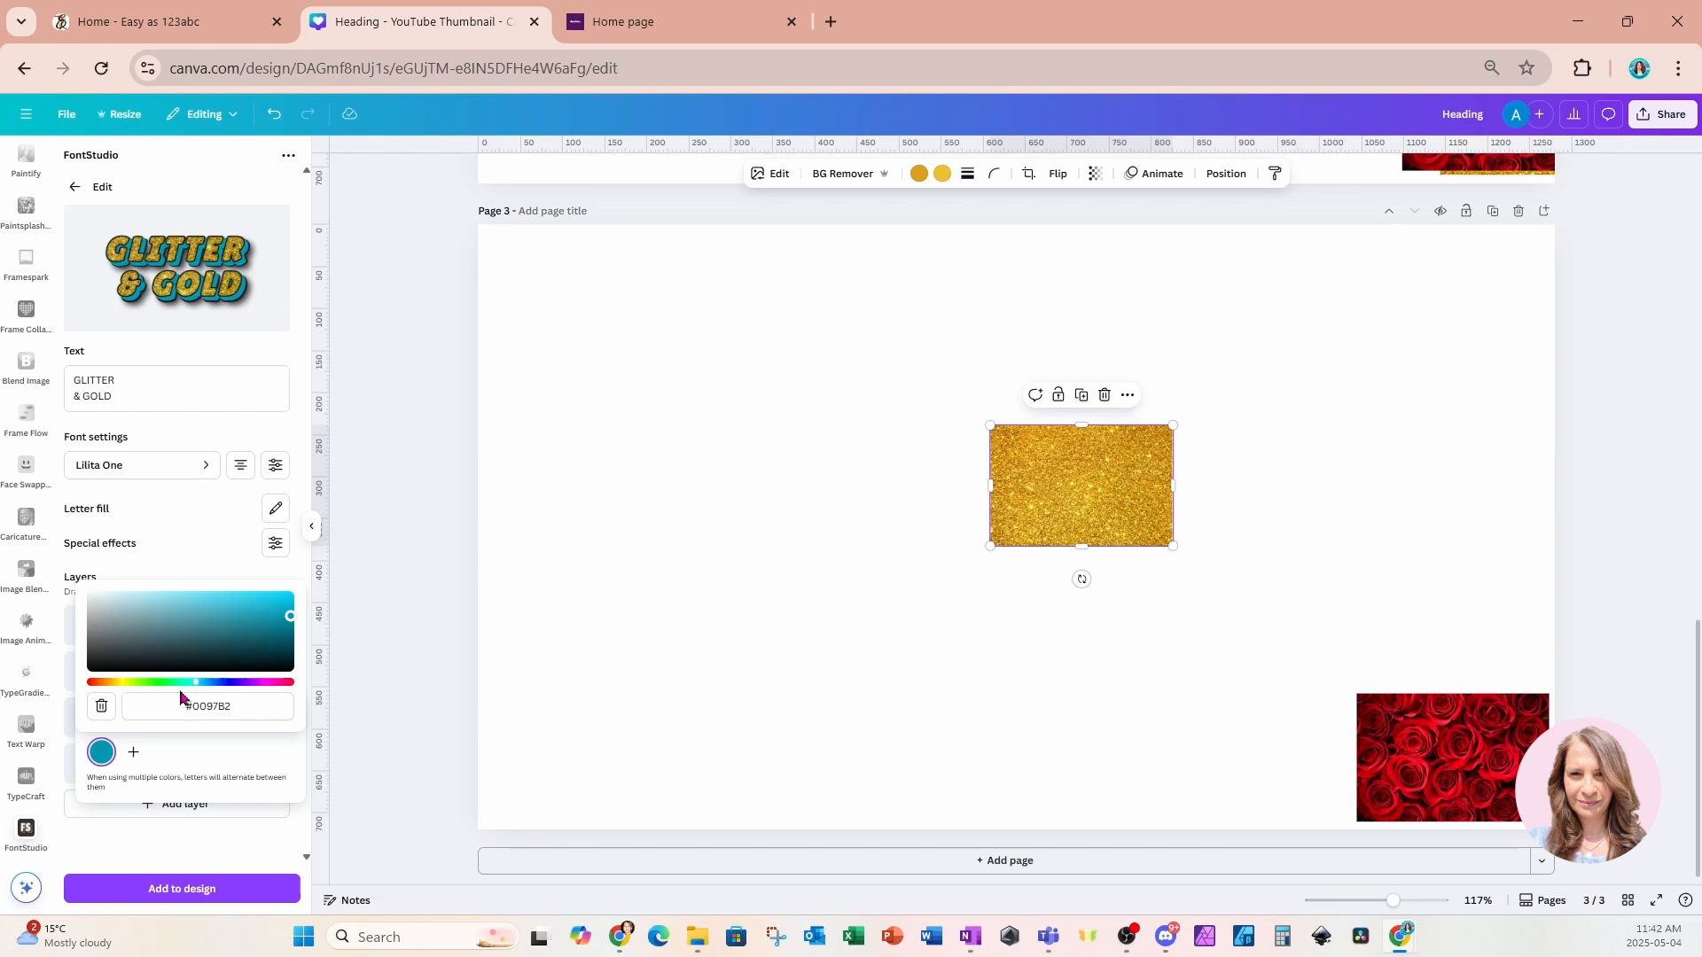
left_click_drag(195, 687, 115, 690)
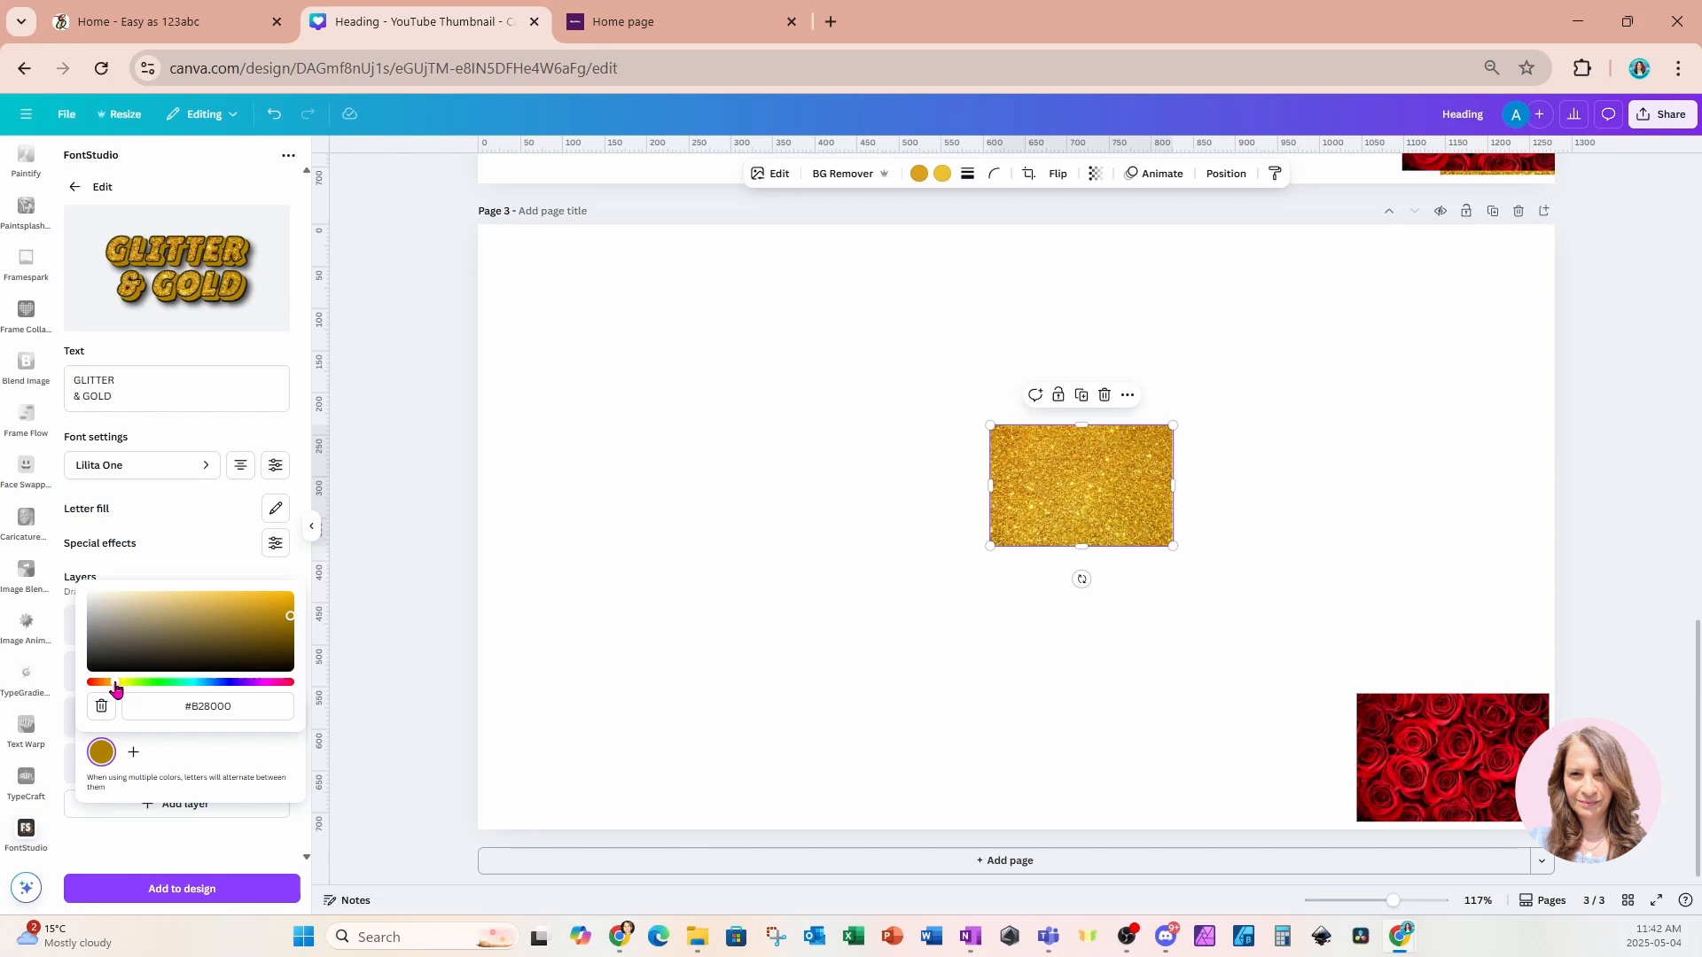
left_click_drag(290, 618, 290, 644)
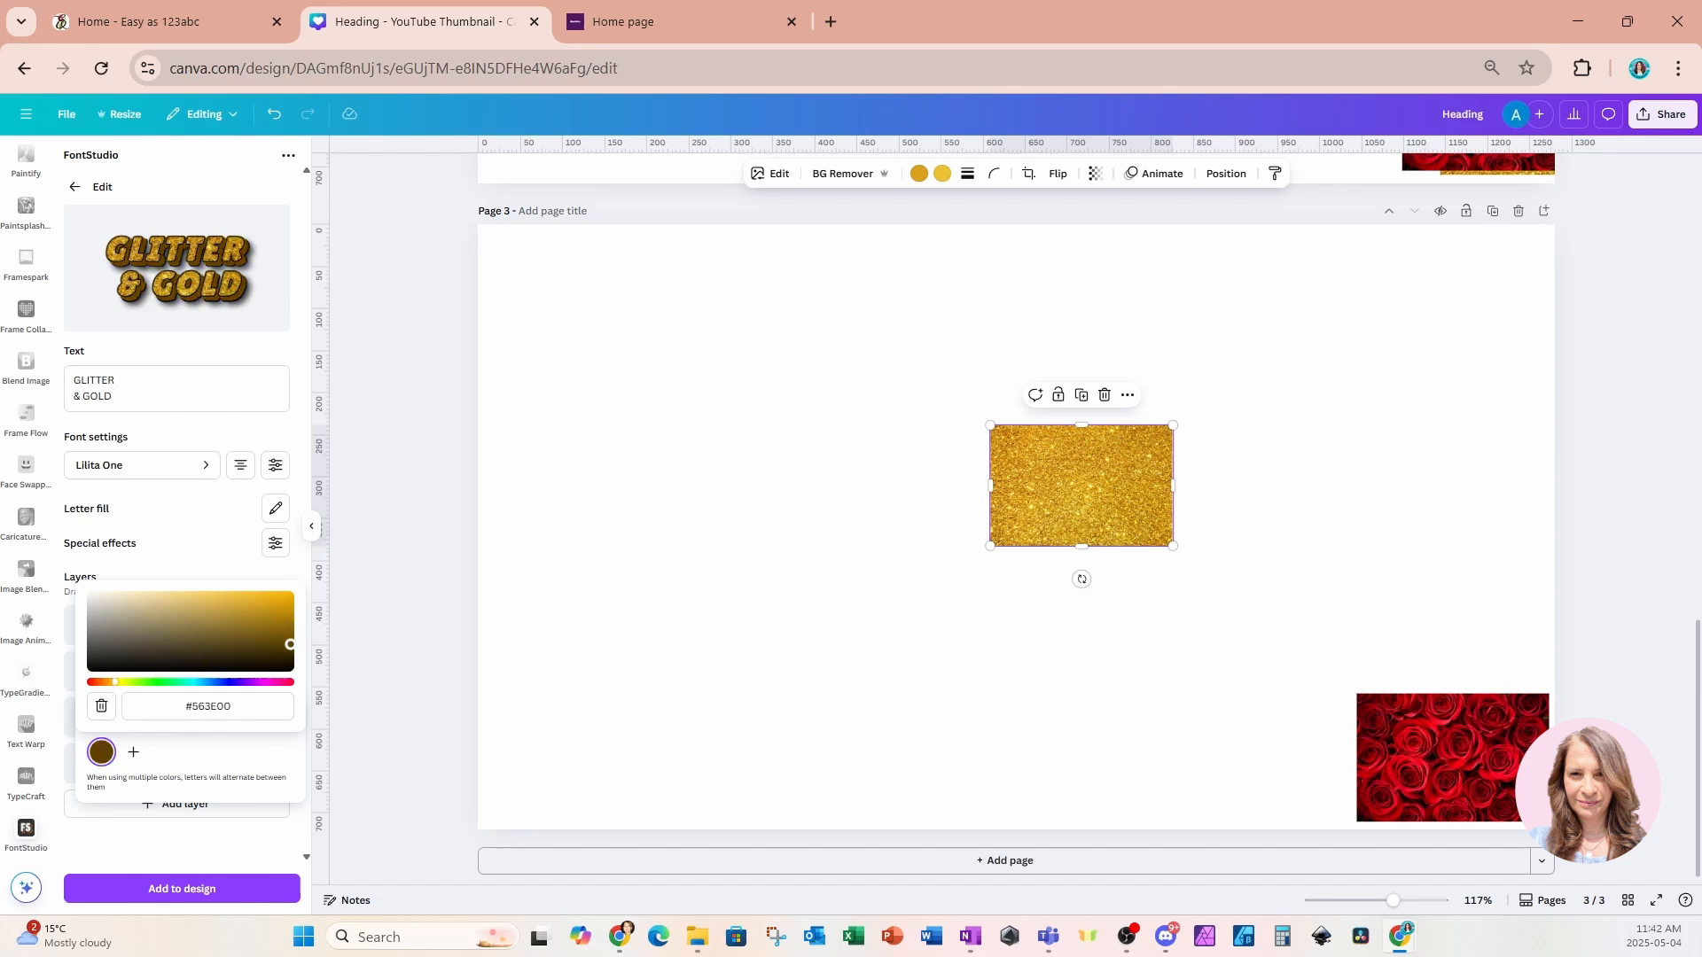
left_click(233, 546)
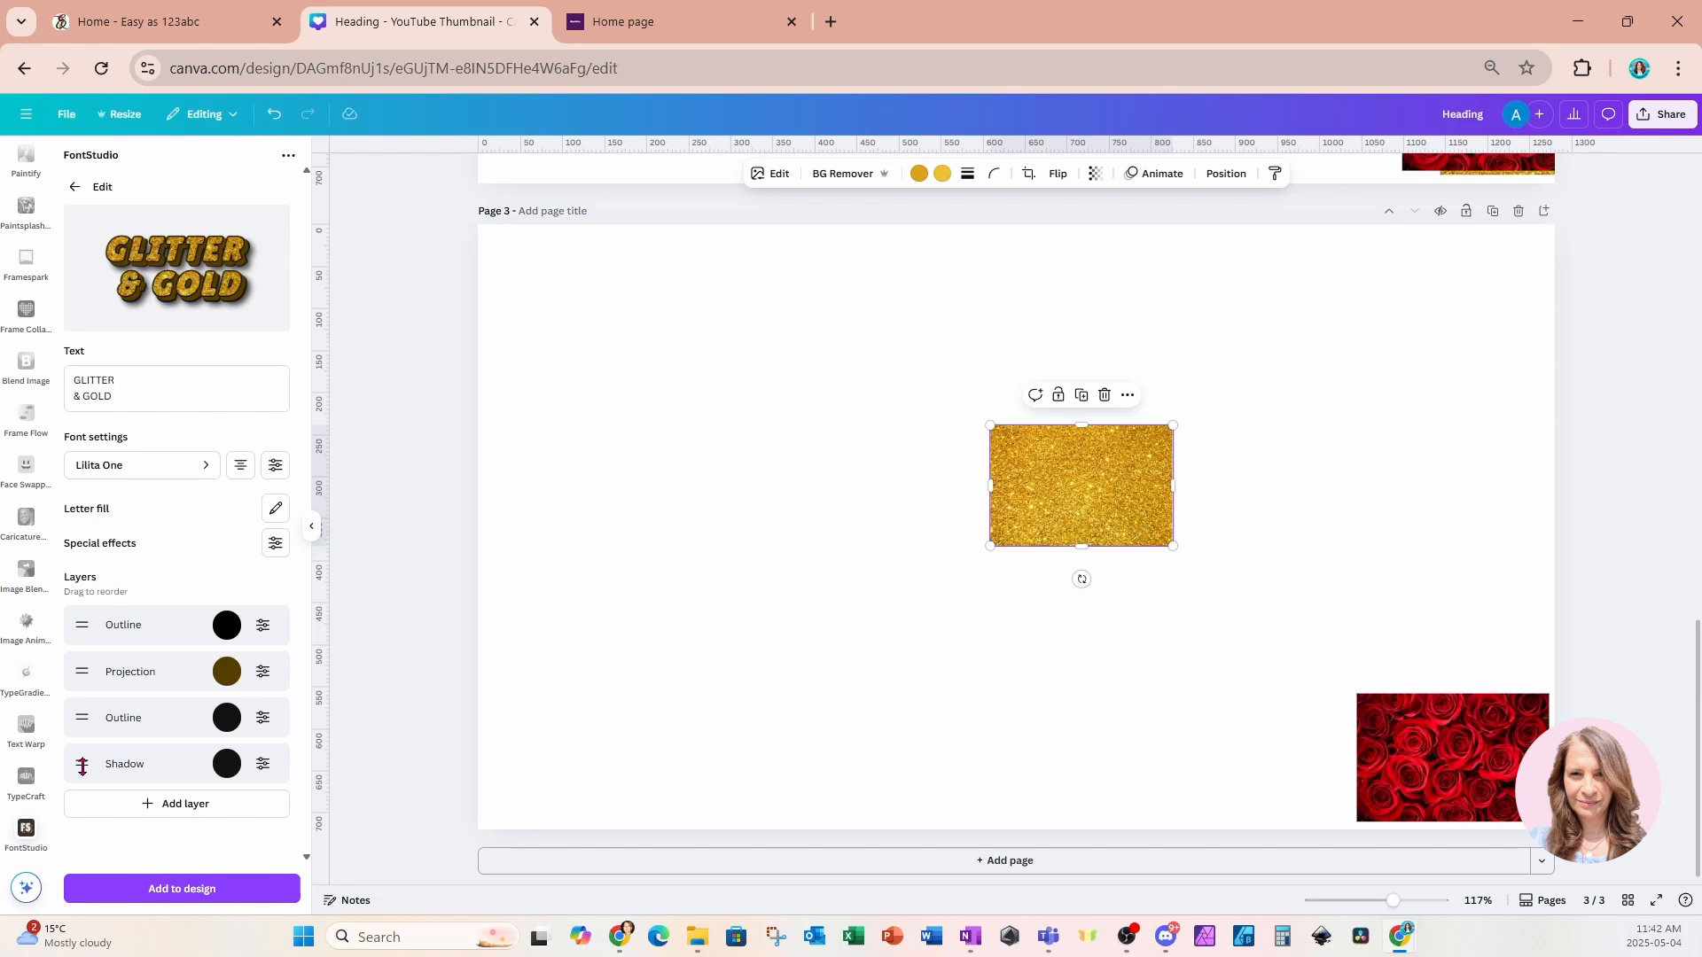
left_click(269, 771)
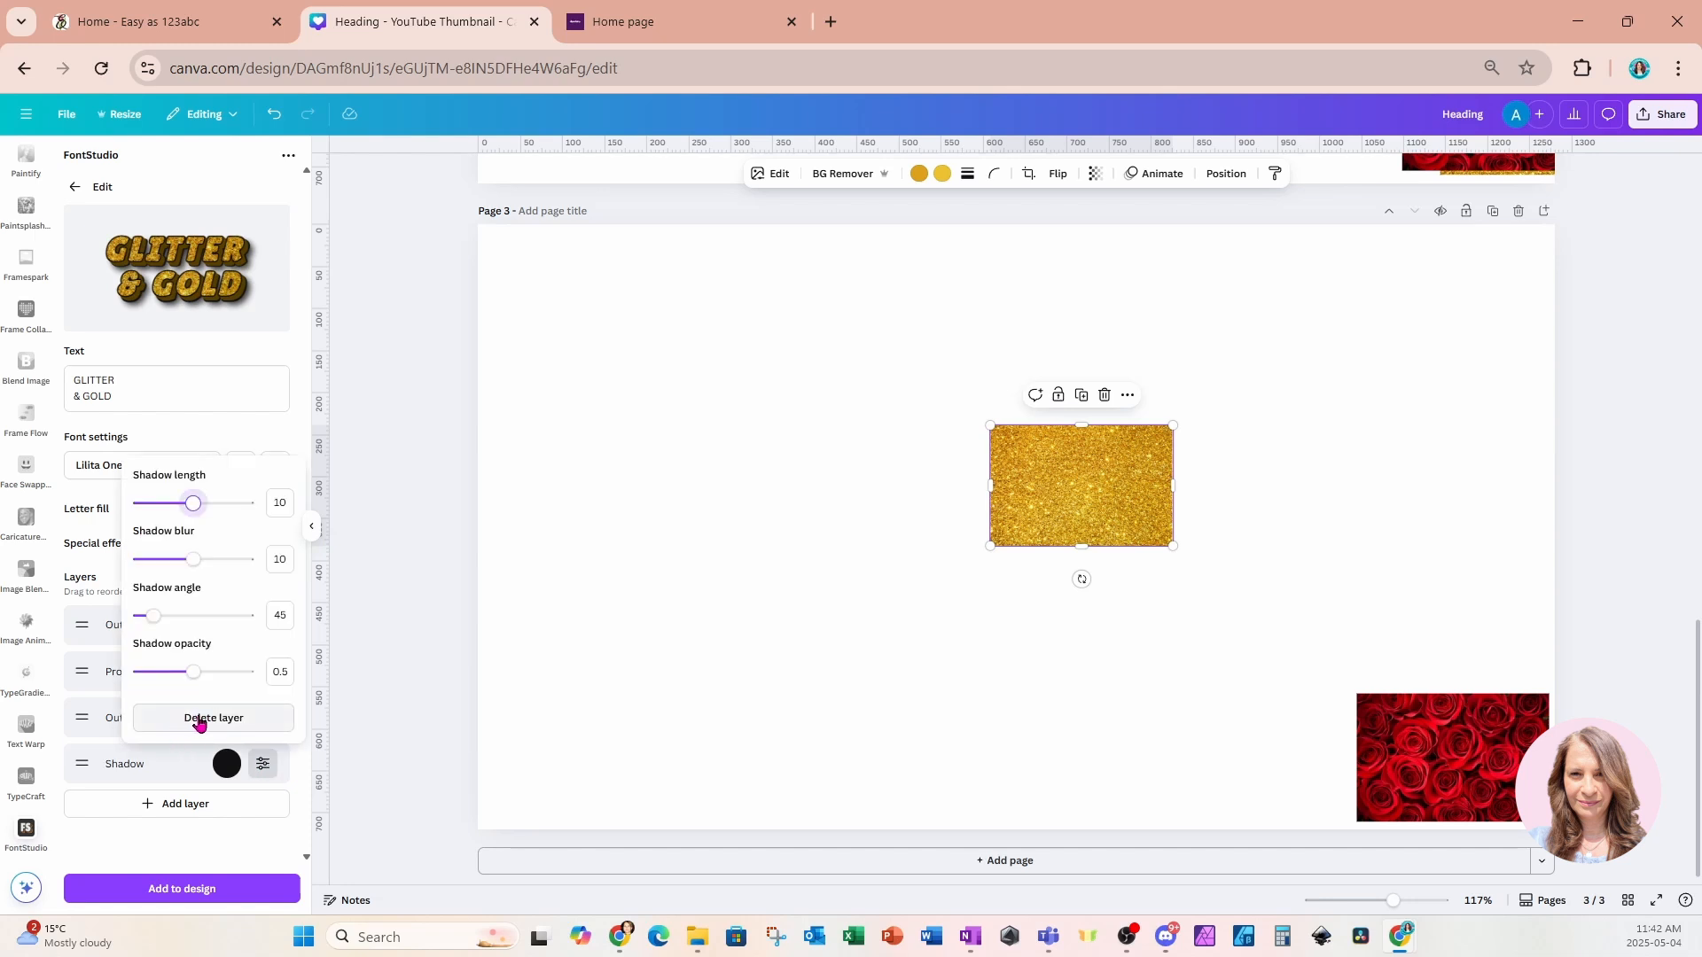
left_click(260, 771)
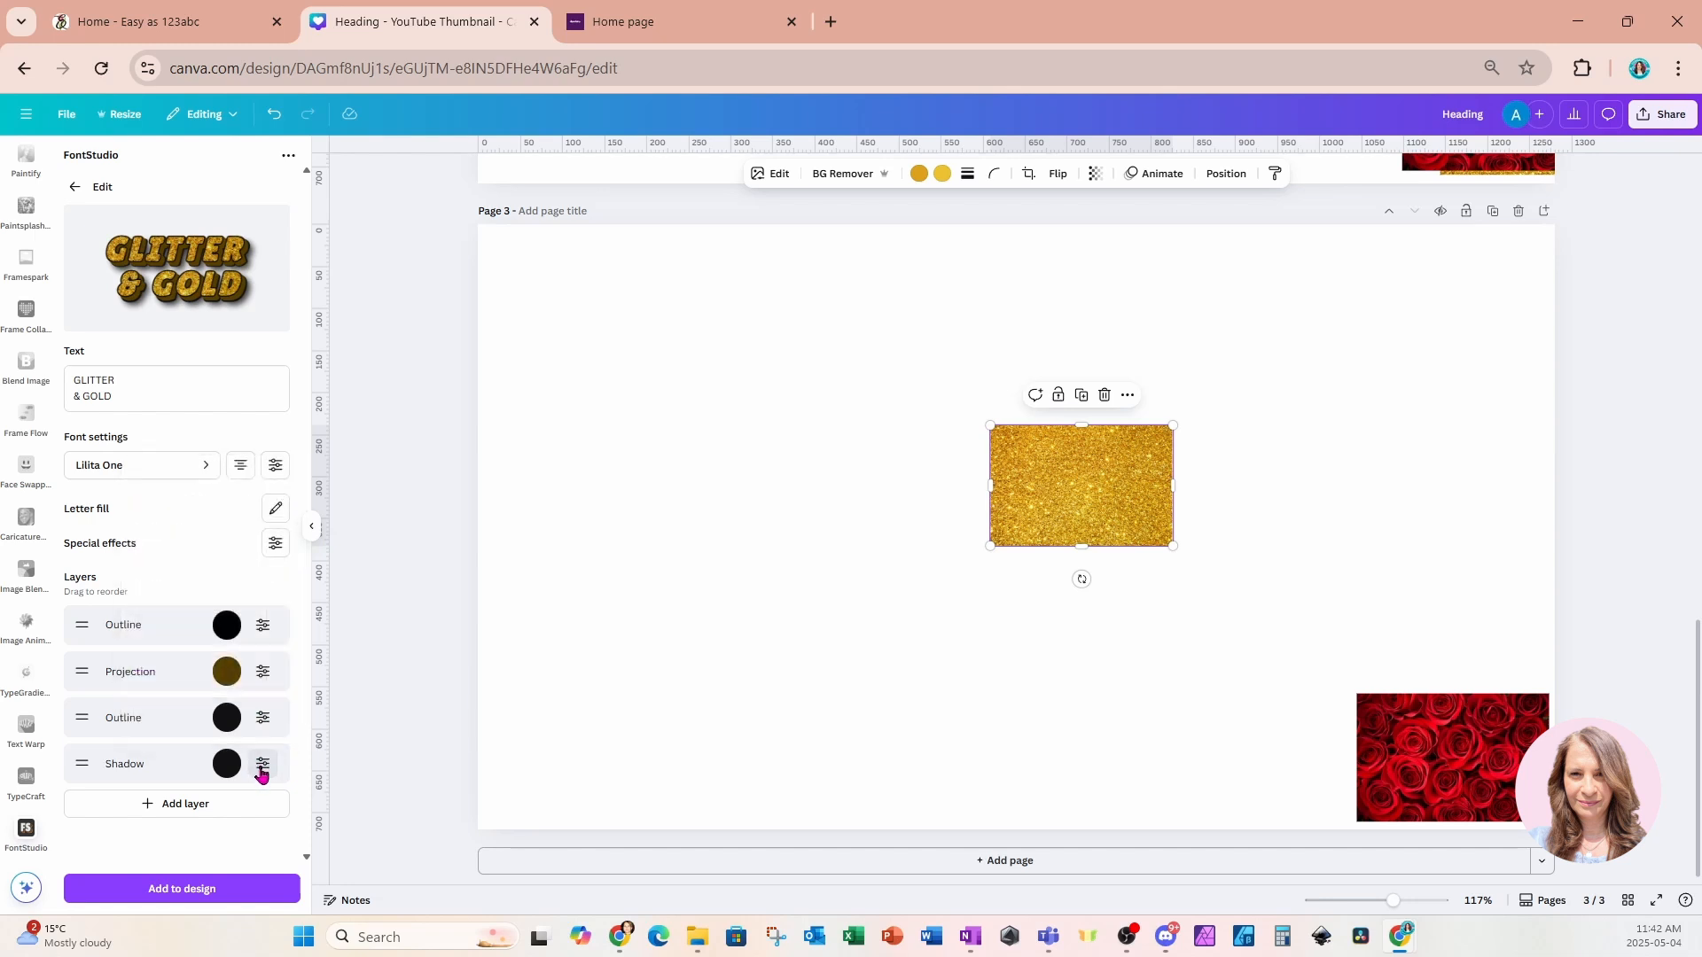
left_click(261, 771)
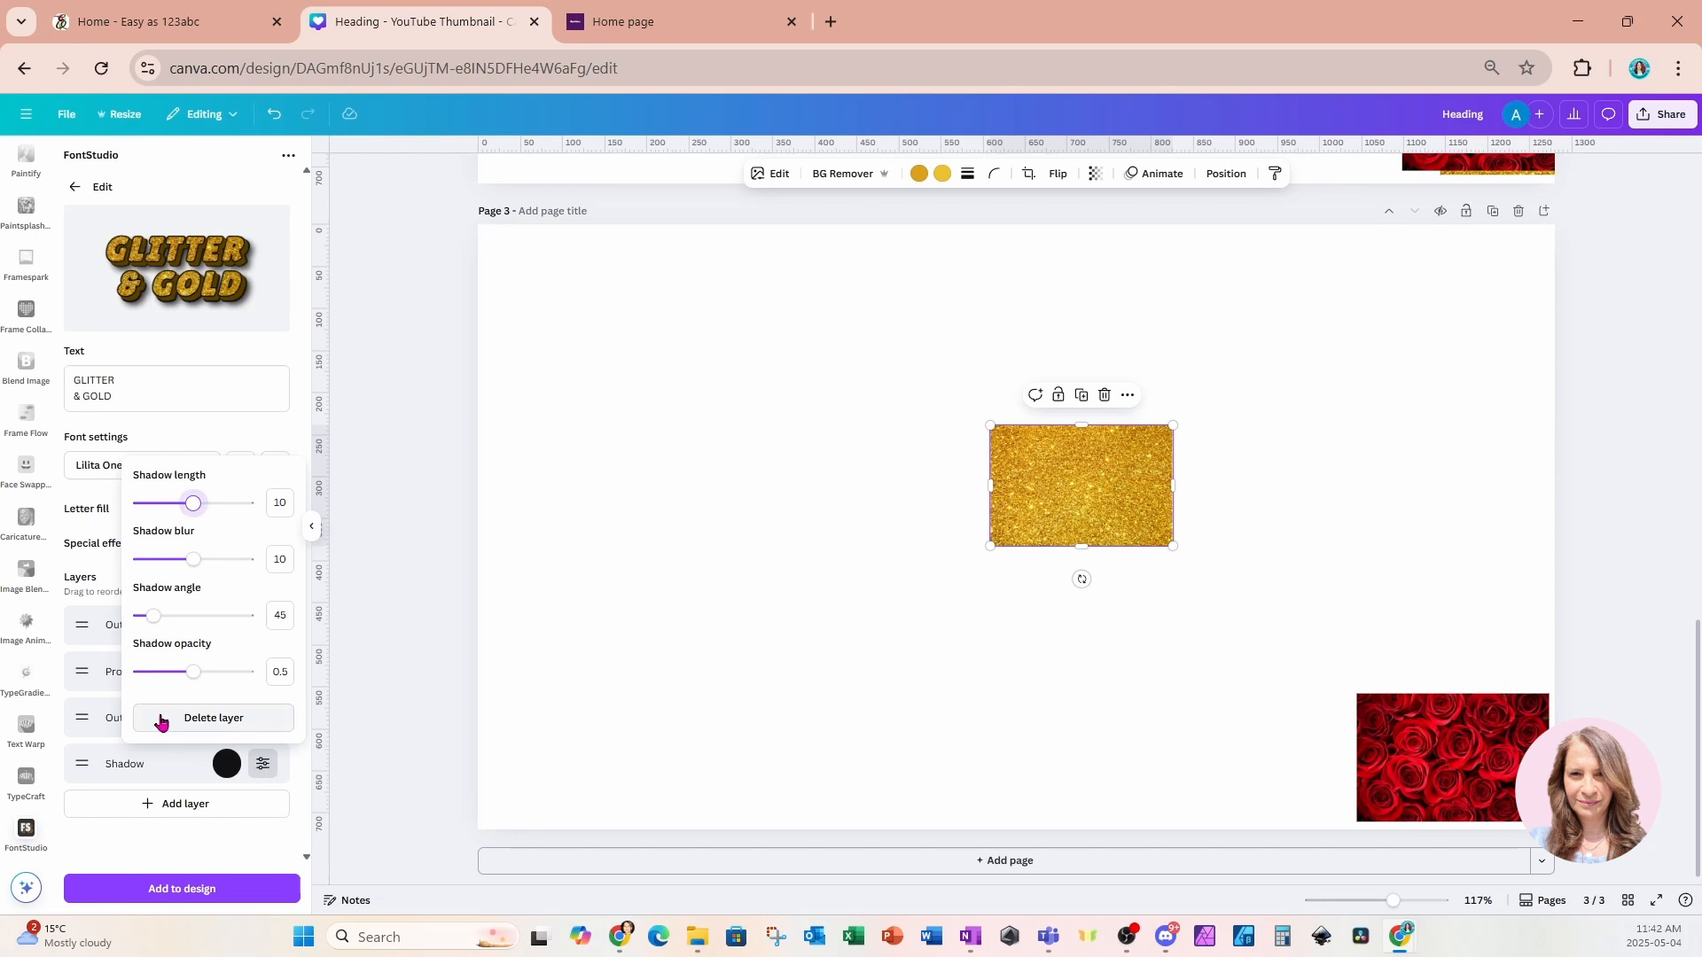
left_click(175, 766)
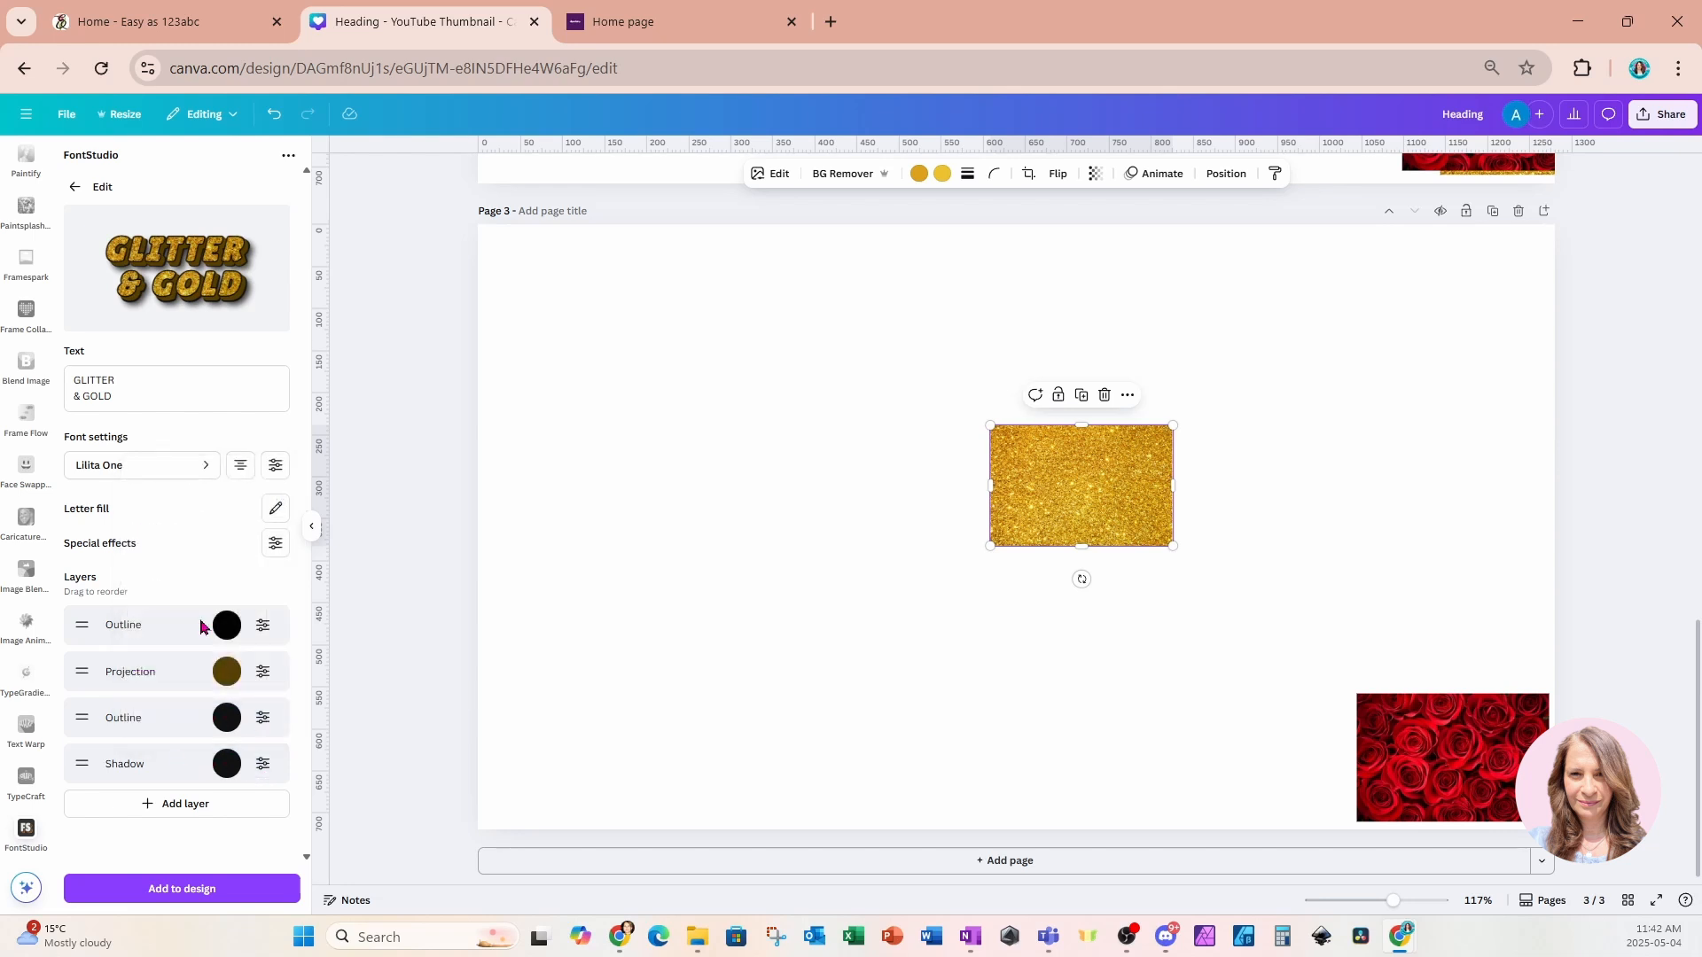
Add the glitter text effect to page 3 and move the glitter image to the right side.
left_click(226, 895)
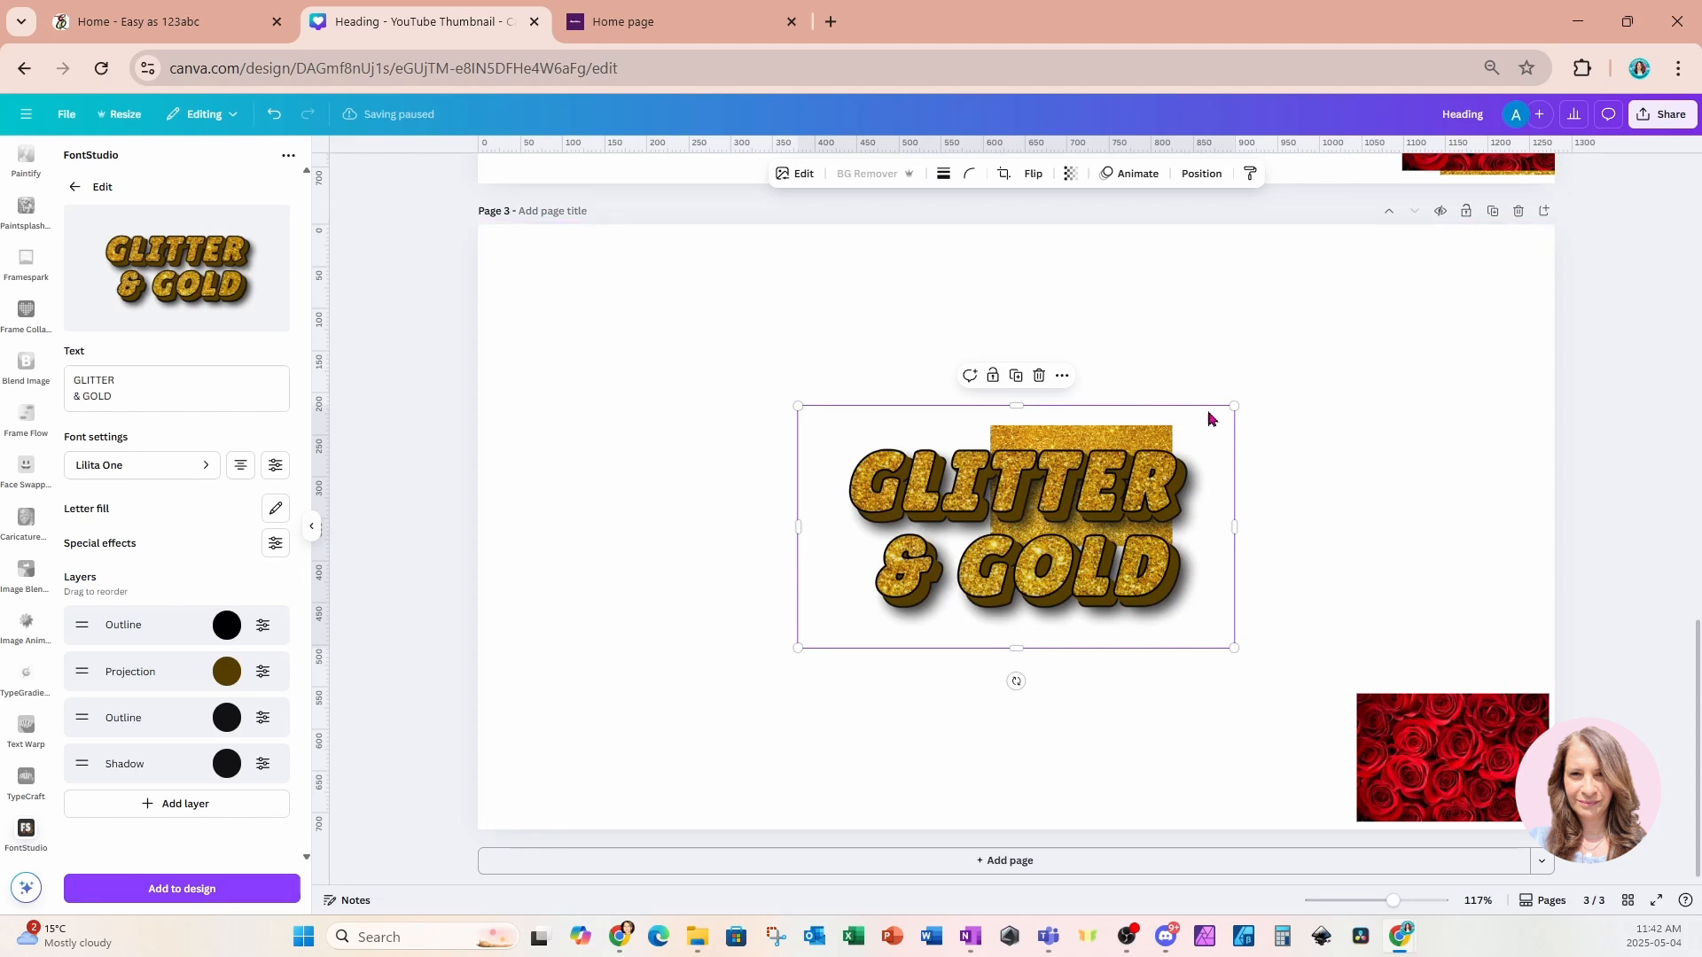
left_click_drag(1220, 449, 1455, 539)
Enlarge the glitter text effect to span most of the page.
left_click(862, 603)
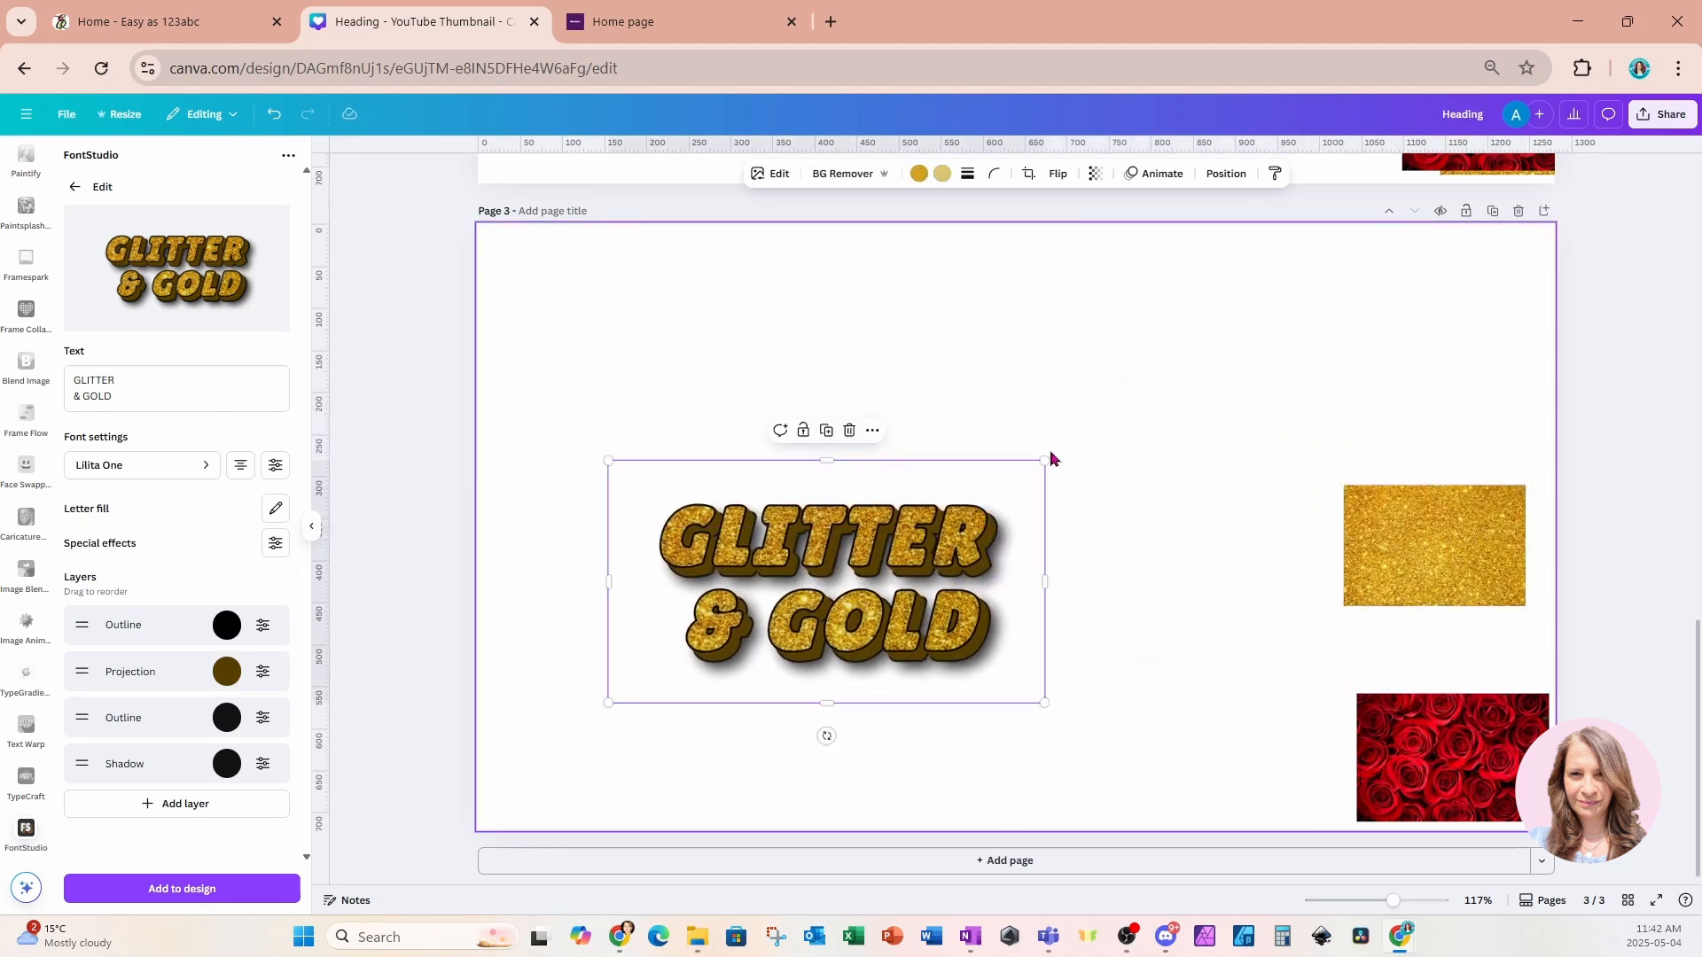
left_click_drag(1046, 464, 1375, 319)
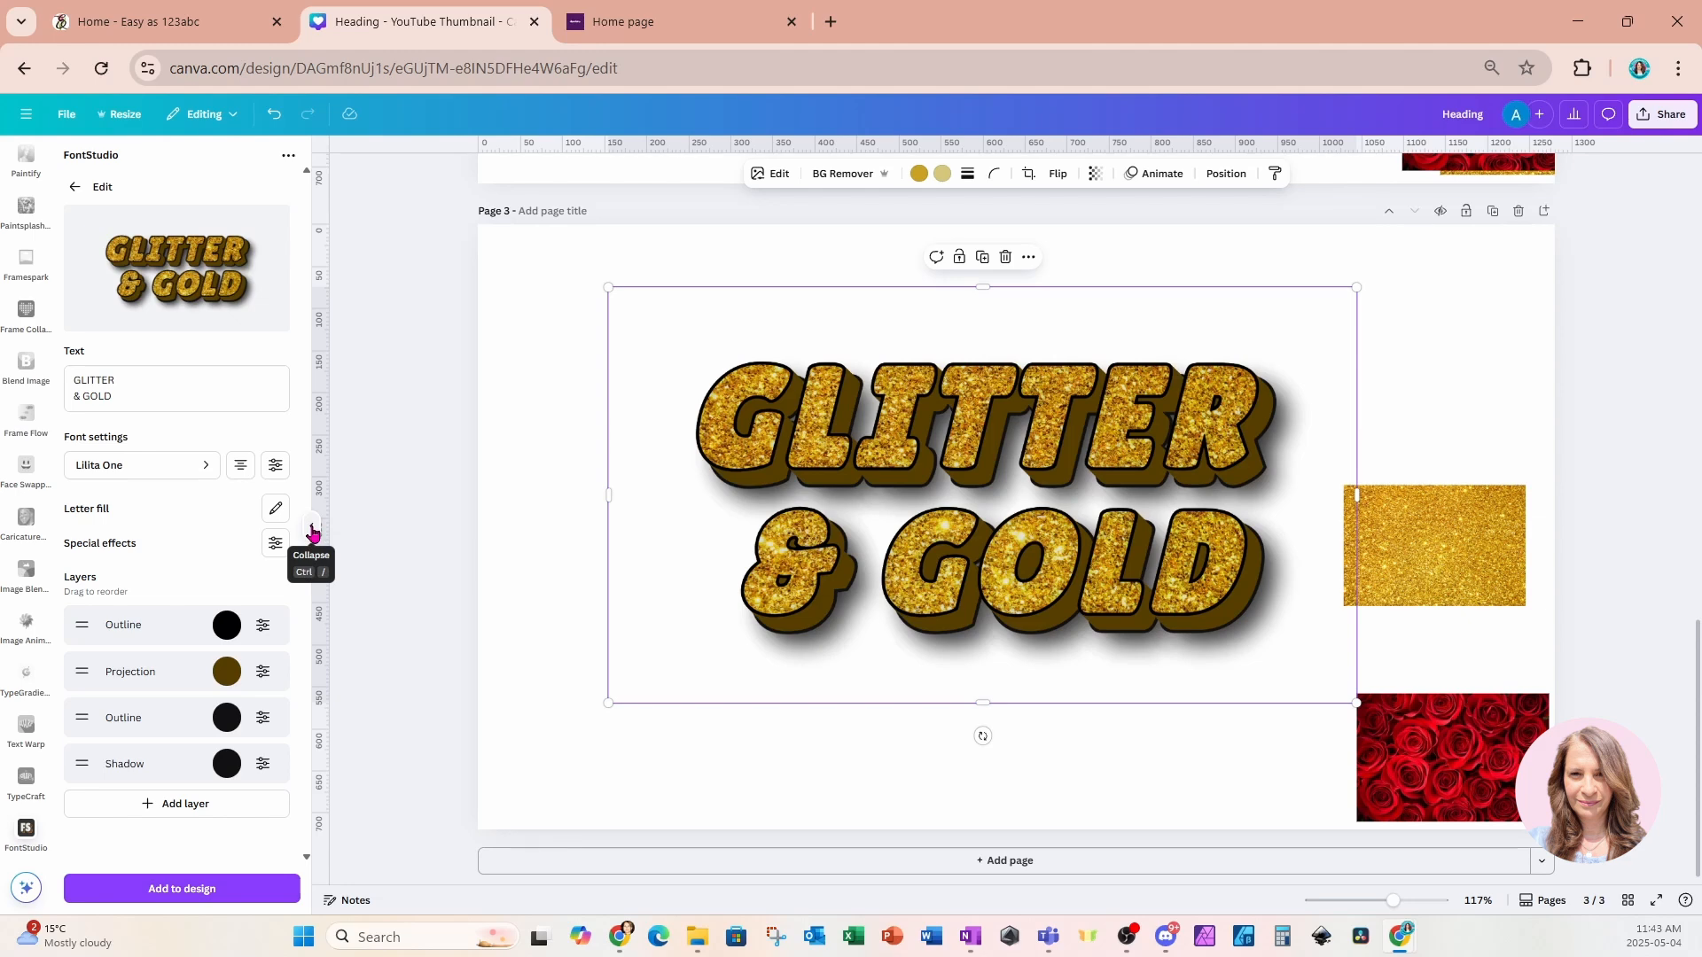
Add a new blank fourth page to the design.
left_click(287, 157)
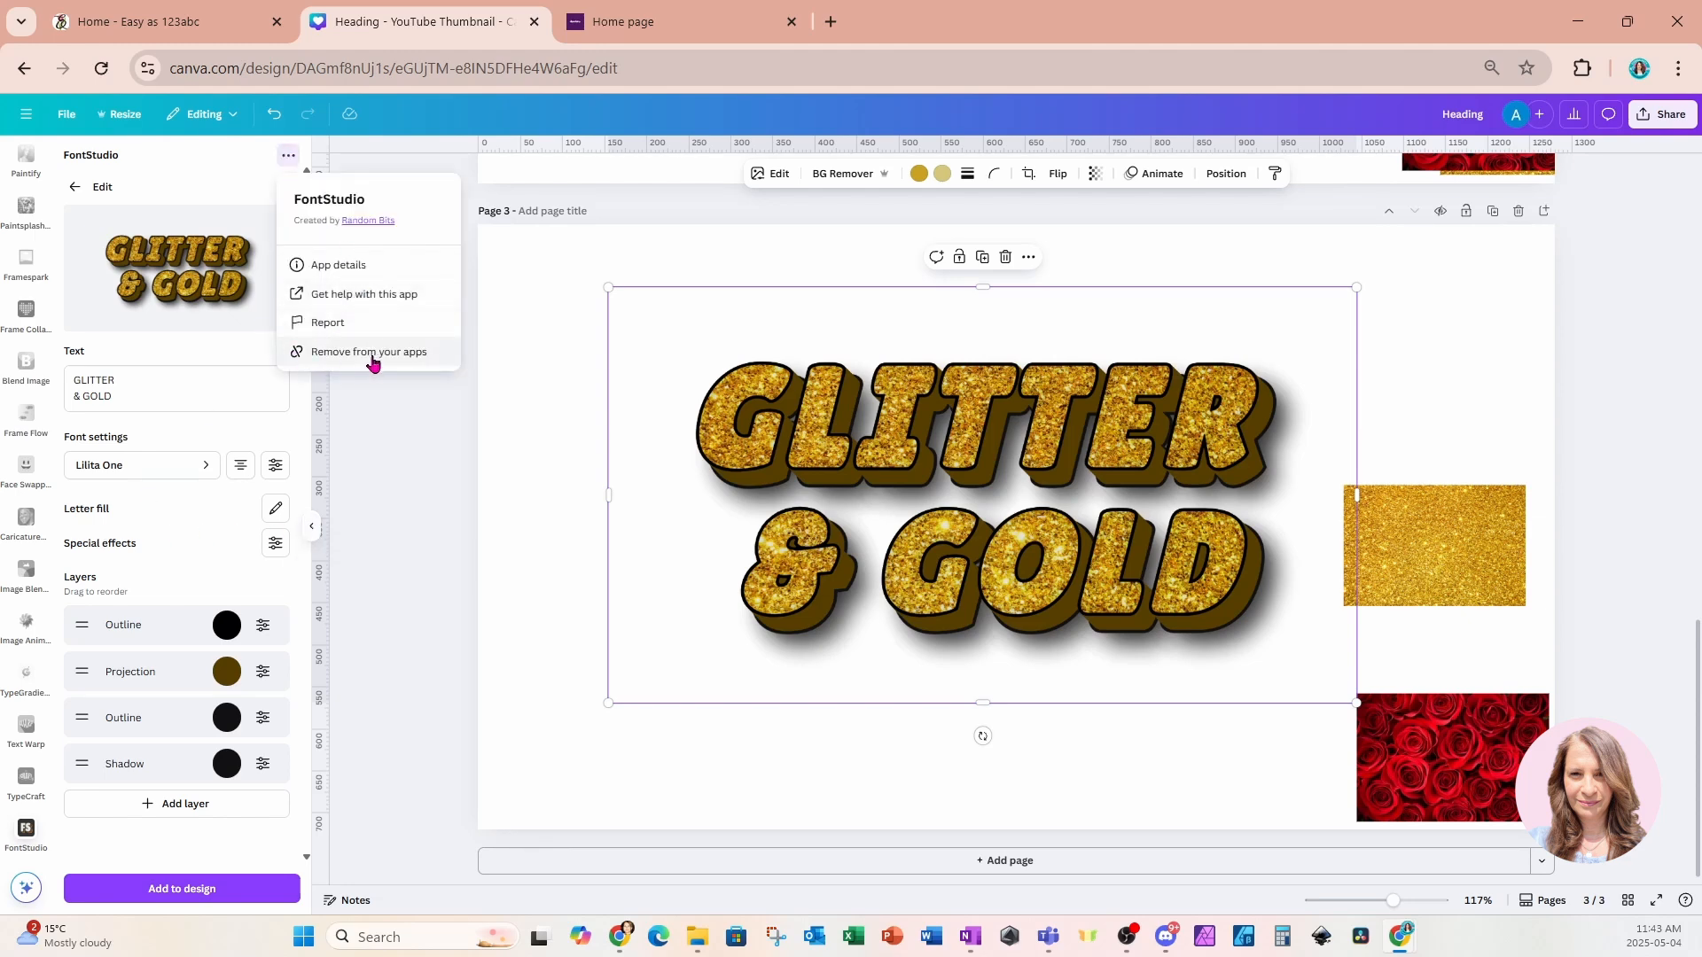
left_click(508, 427)
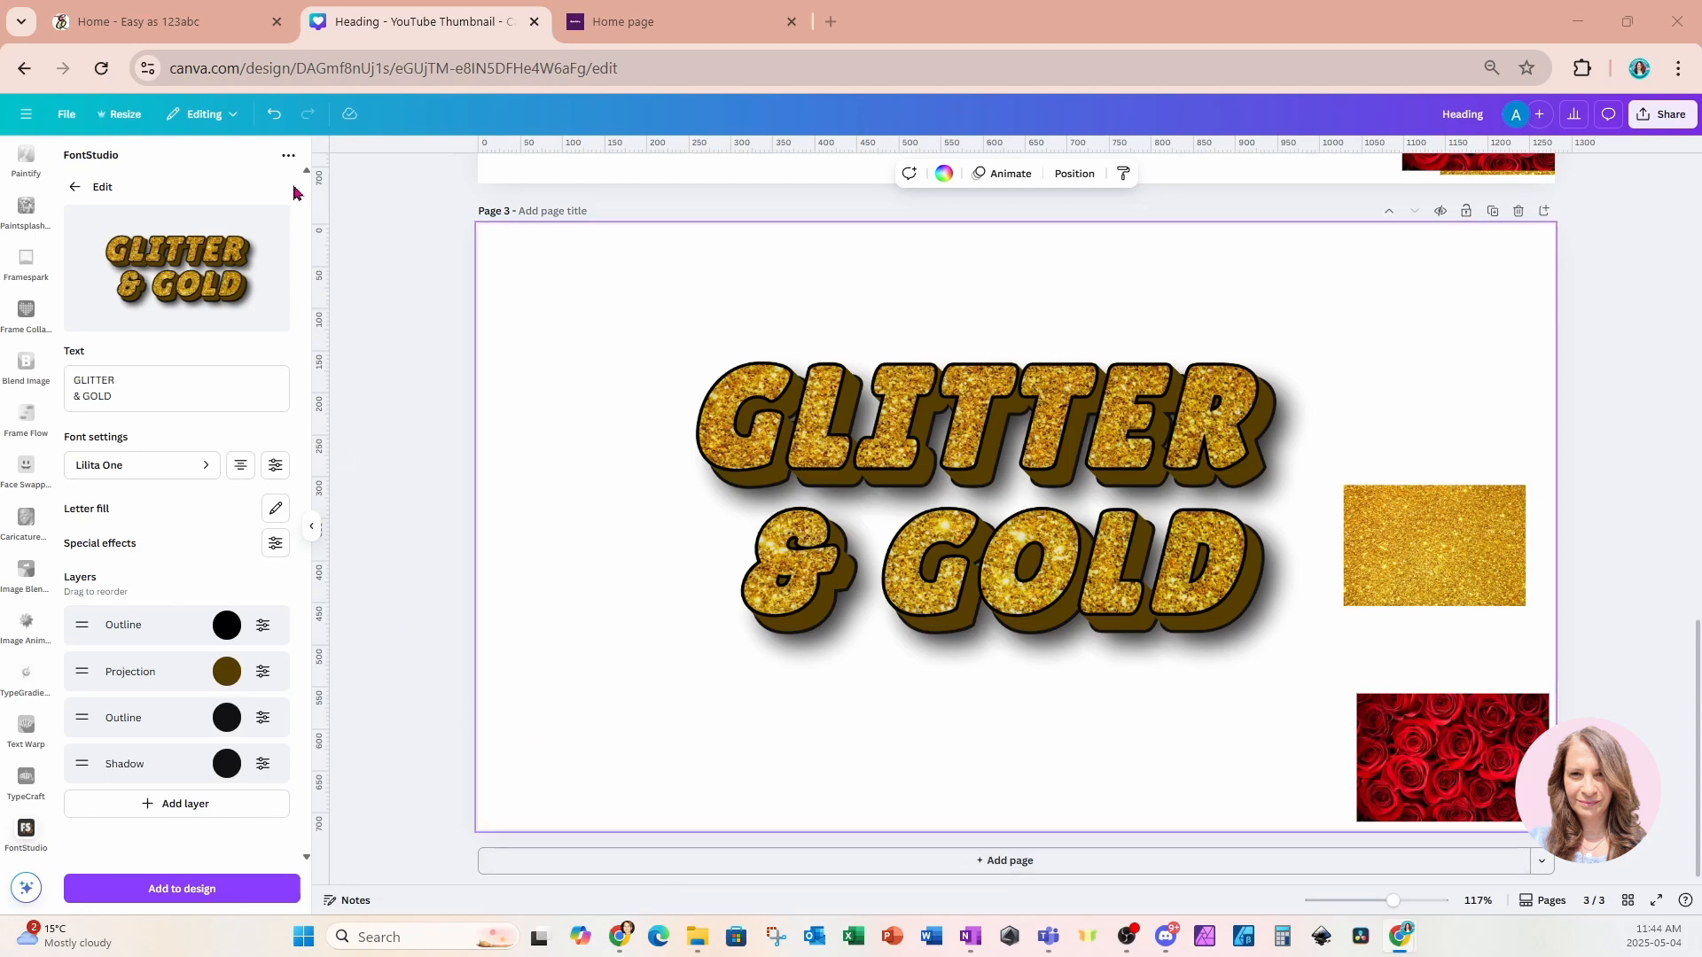
left_click(287, 157)
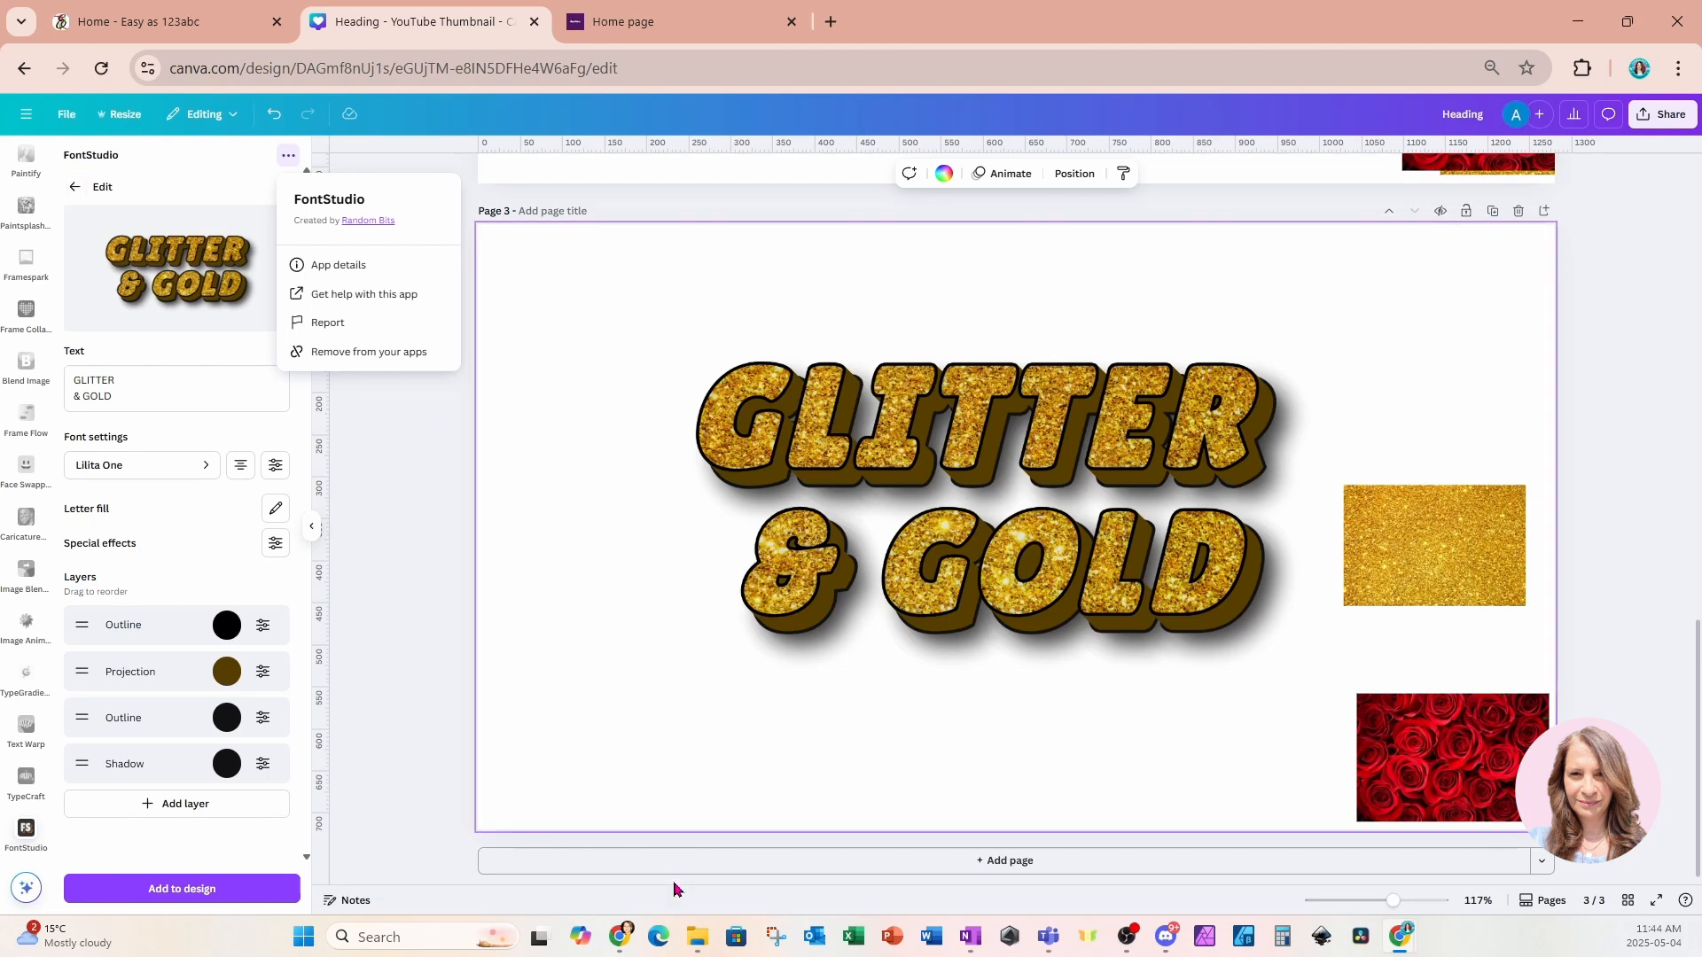
left_click(659, 849)
scroll(665, 865, "down", 1)
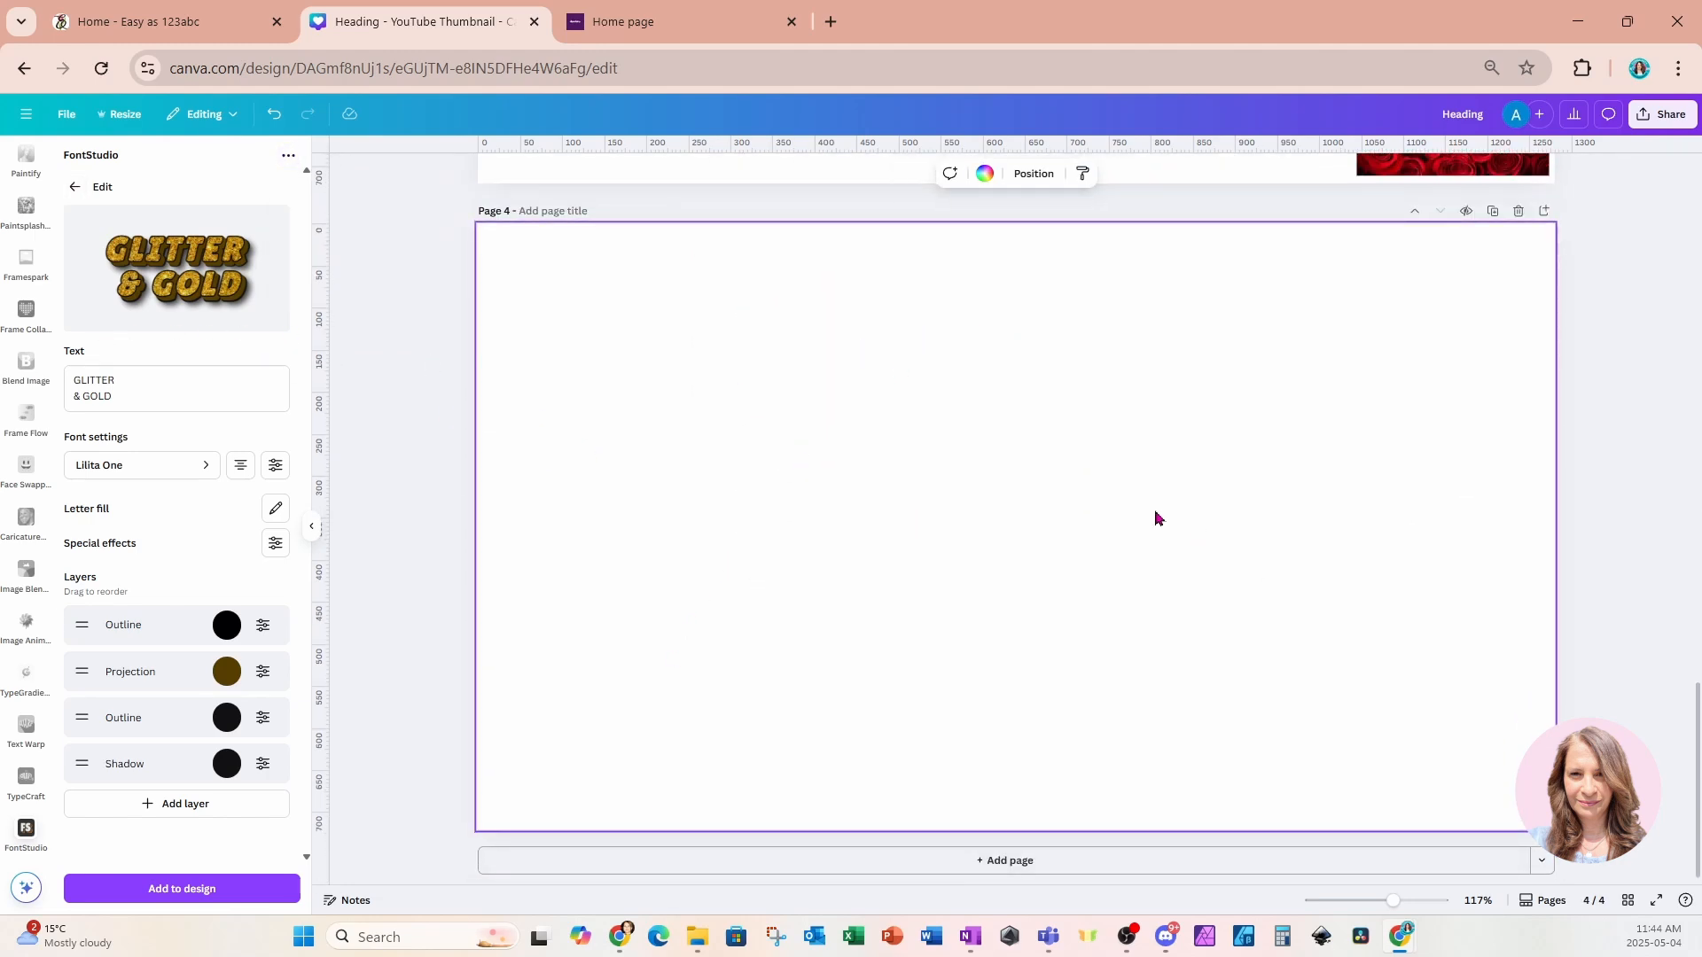
scroll(31, 377, "up", 3)
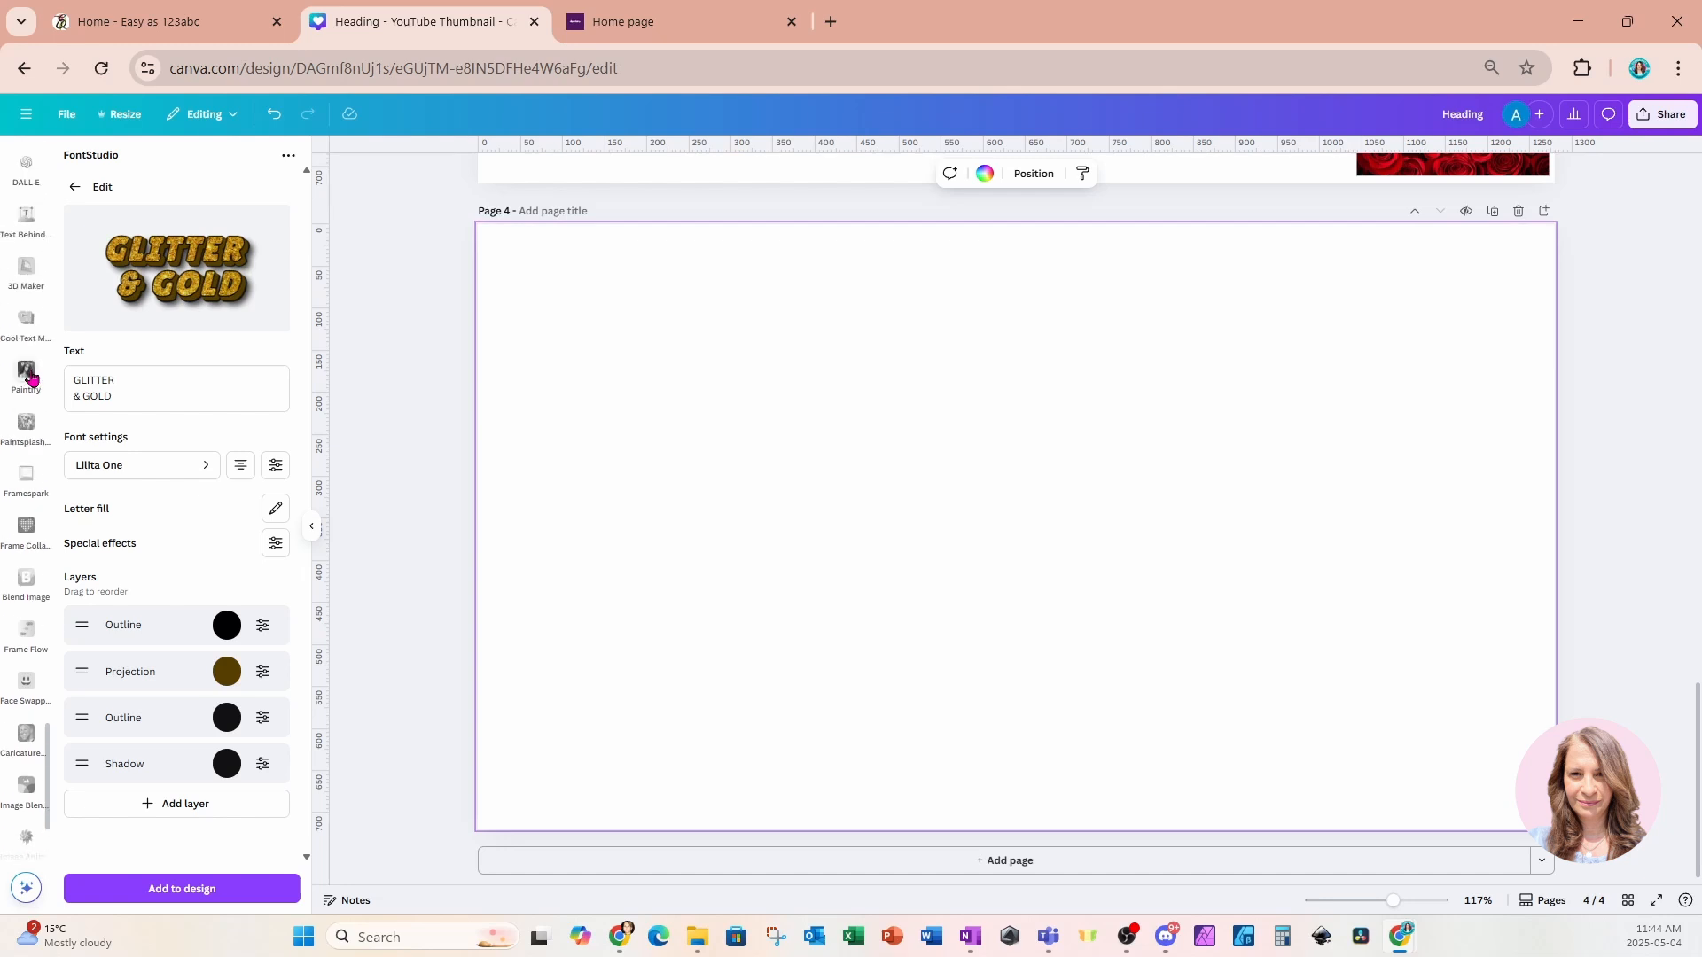
Remove FontStudio from your apps and open the TypeCraft app instead.
left_click(288, 156)
left_click(338, 355)
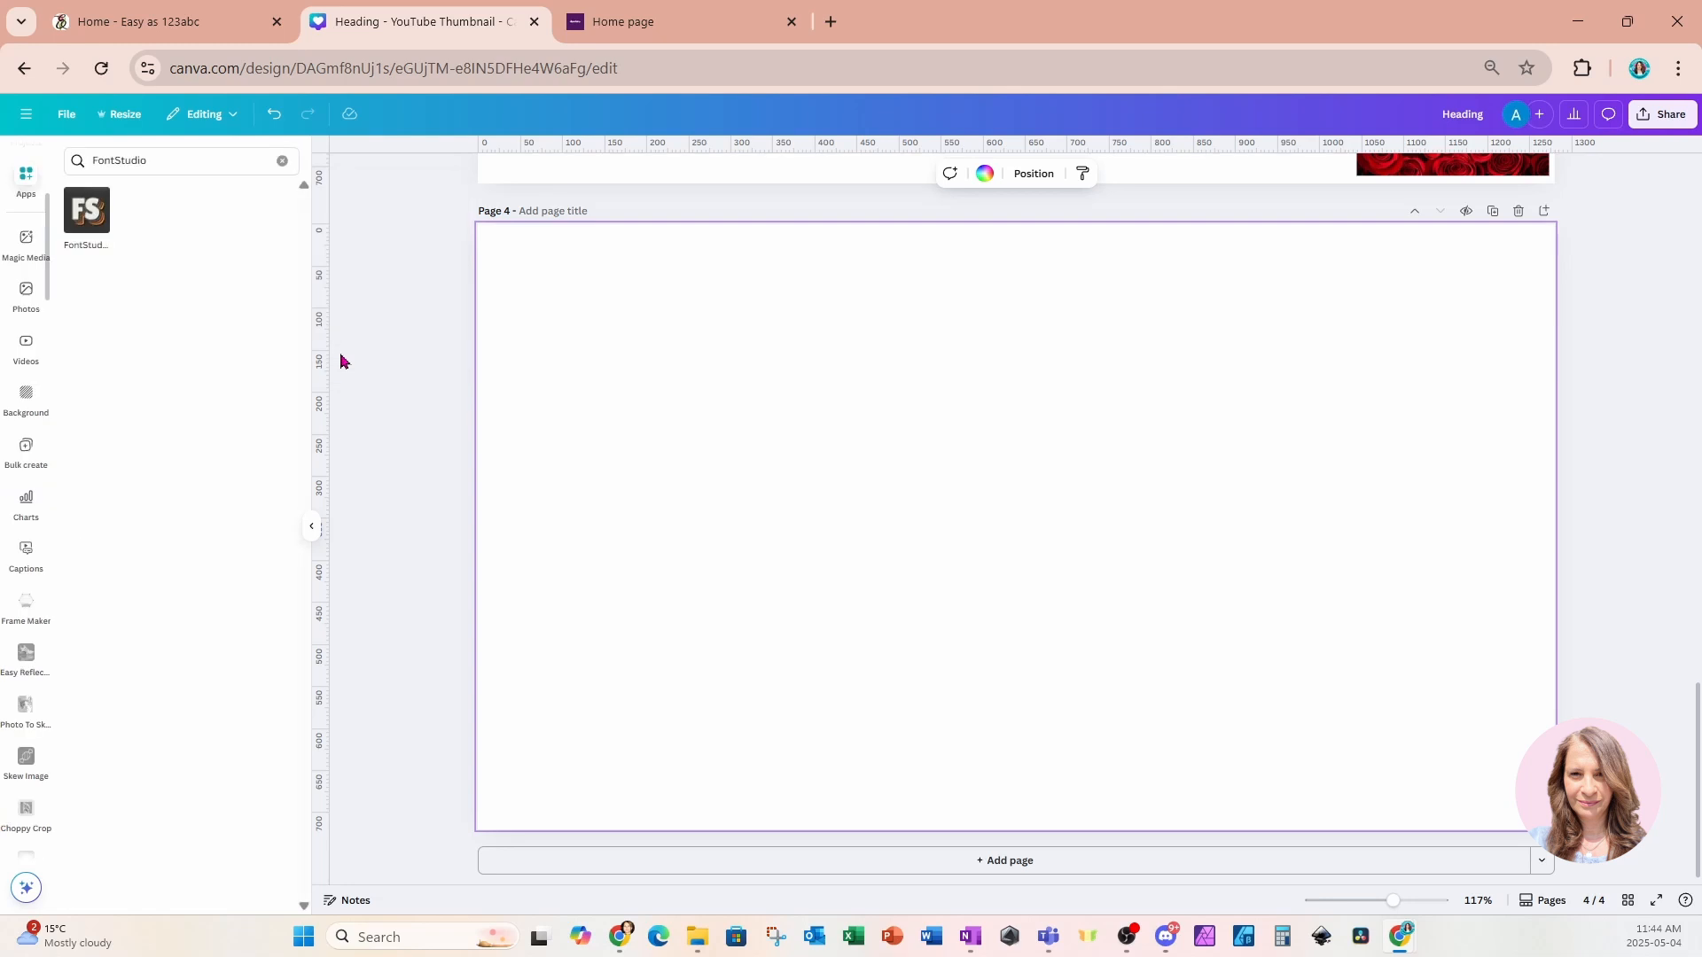
left_click(210, 168)
left_click_drag(143, 163, 85, 168)
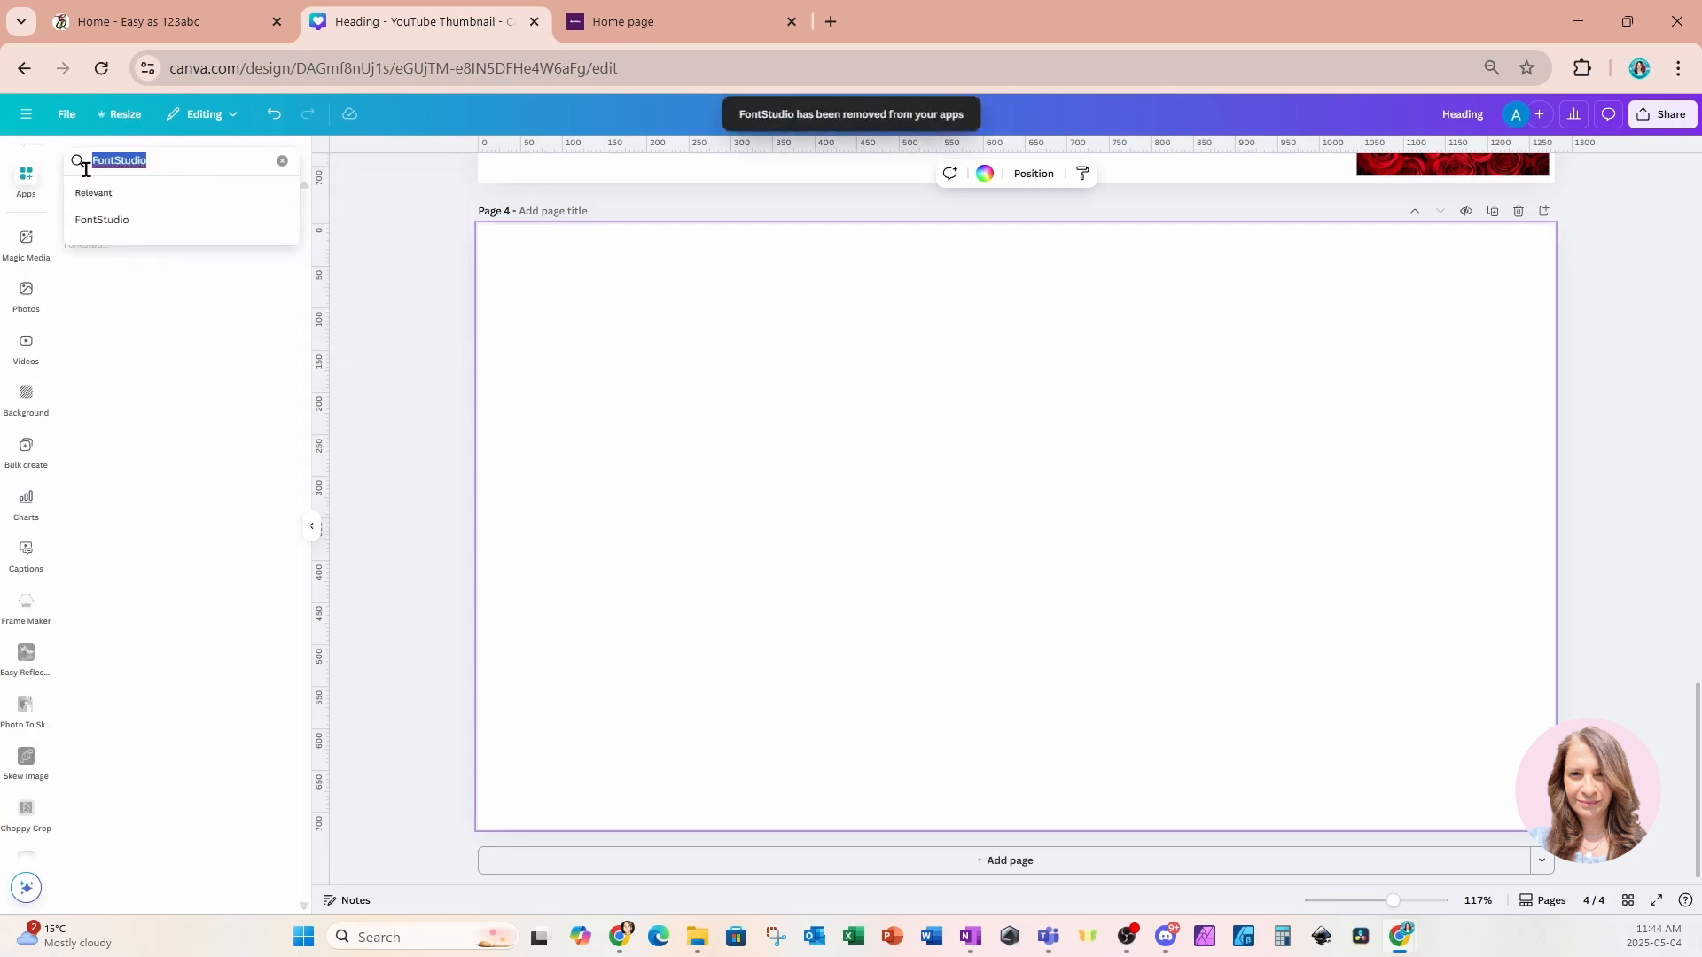
type("TYPEC")
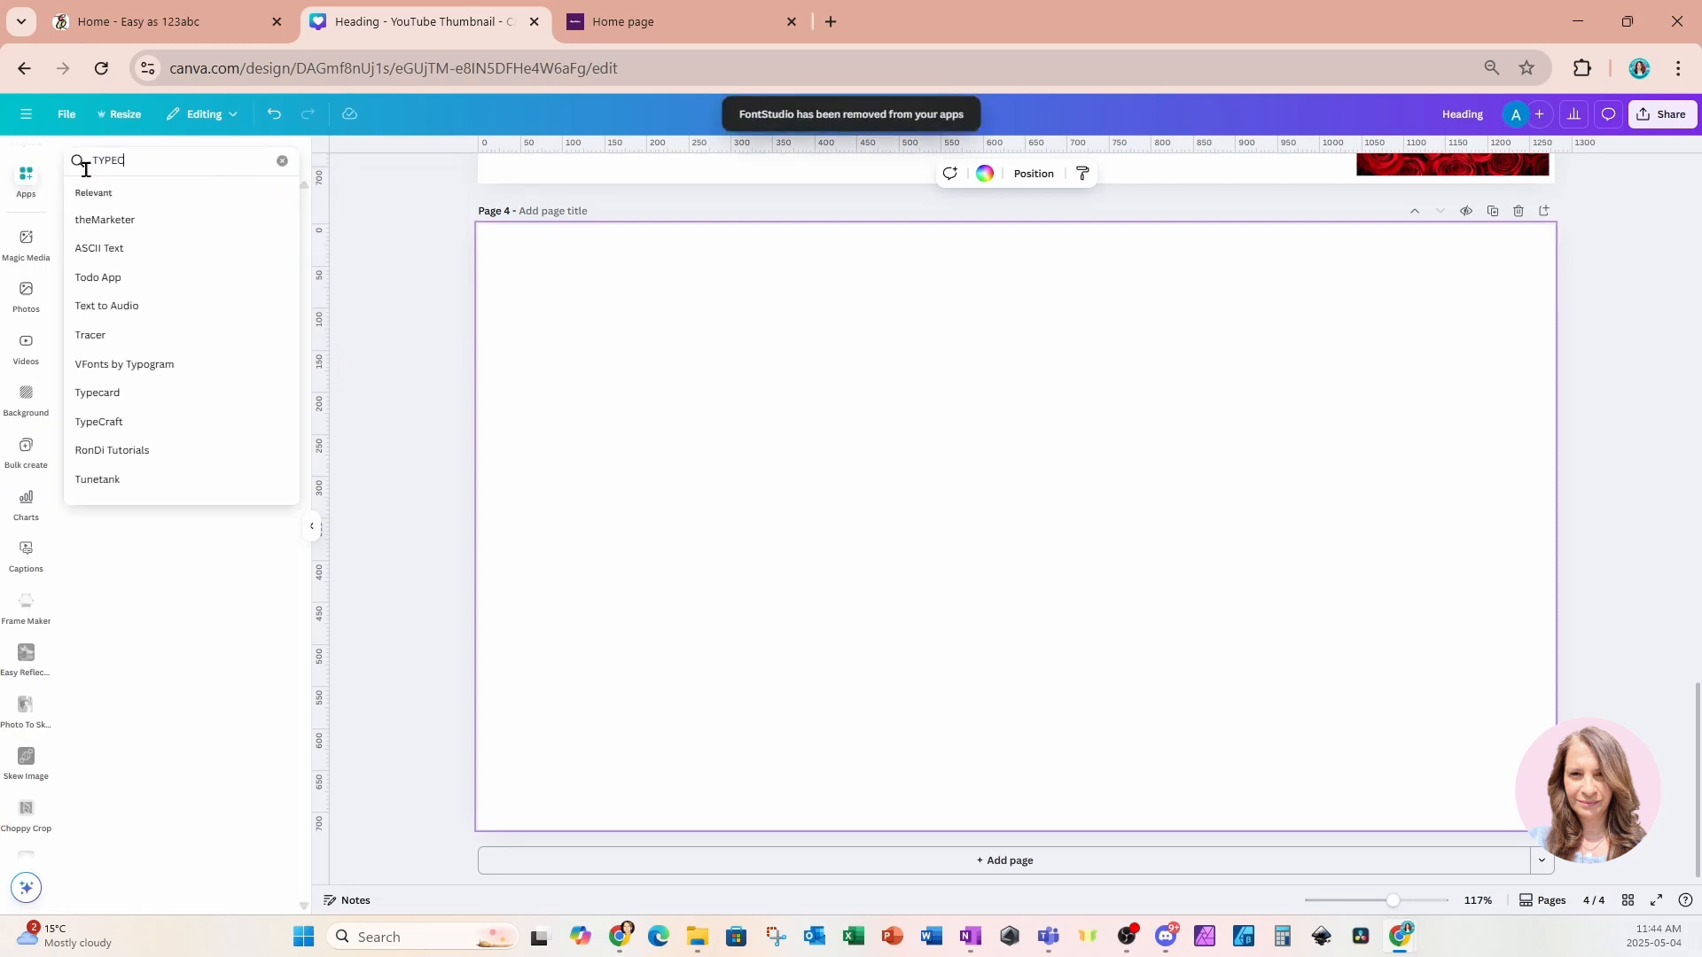
type("RAFT")
key("Return")
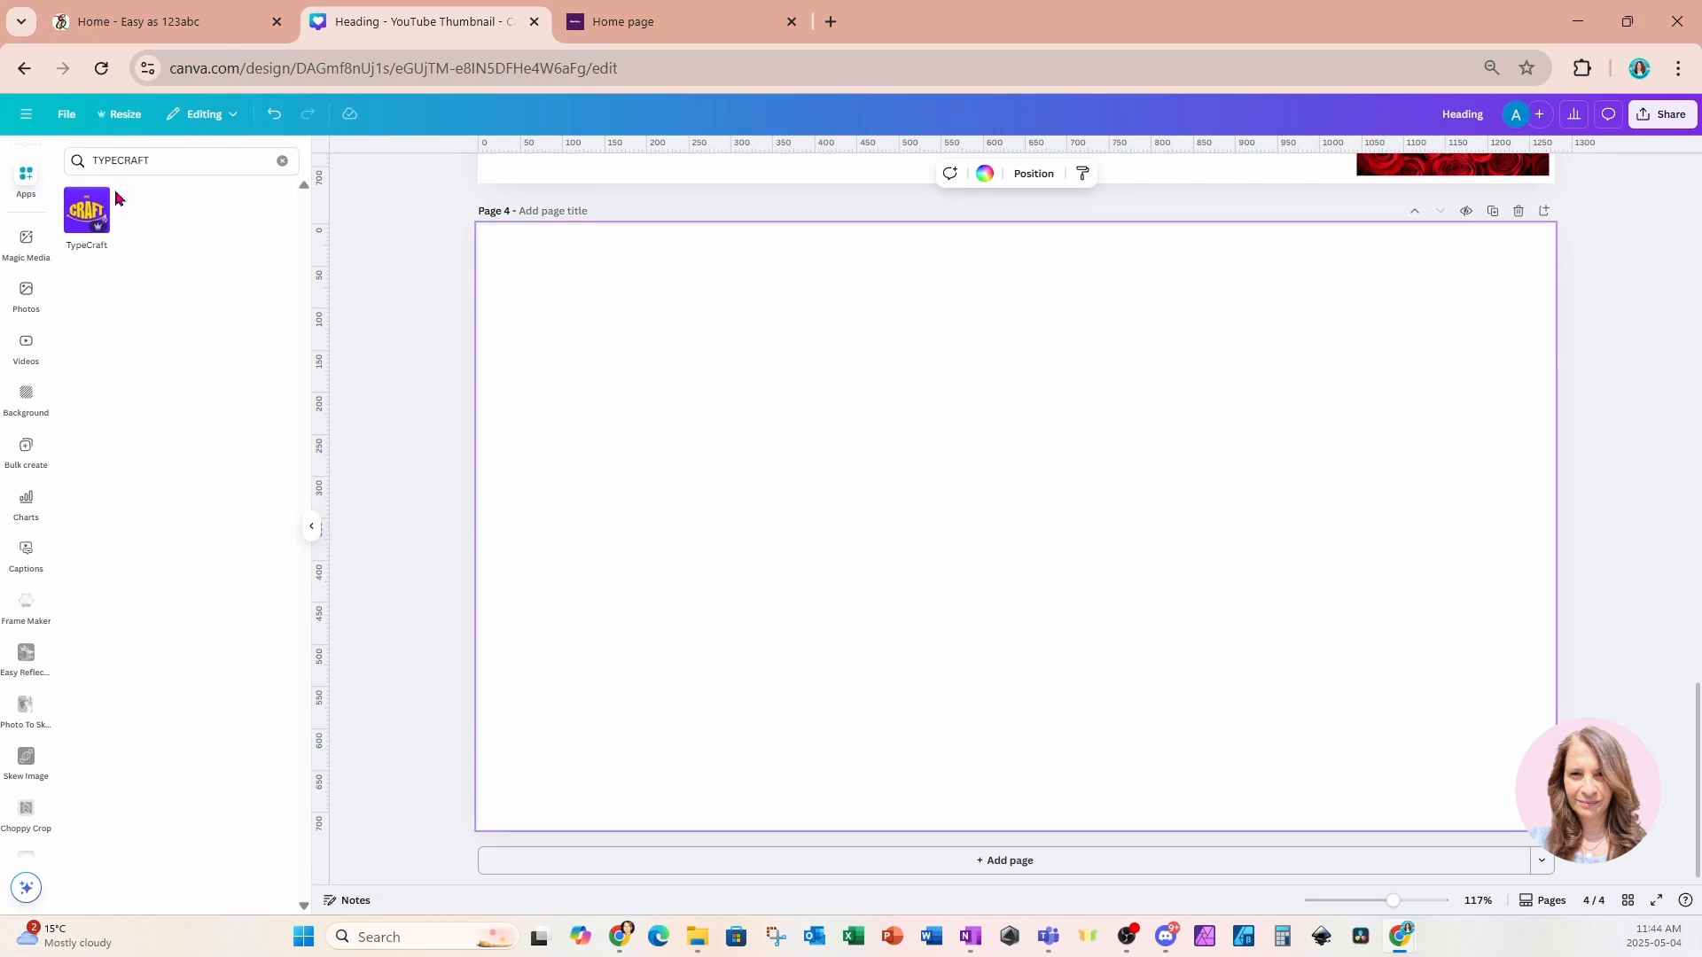
left_click(82, 223)
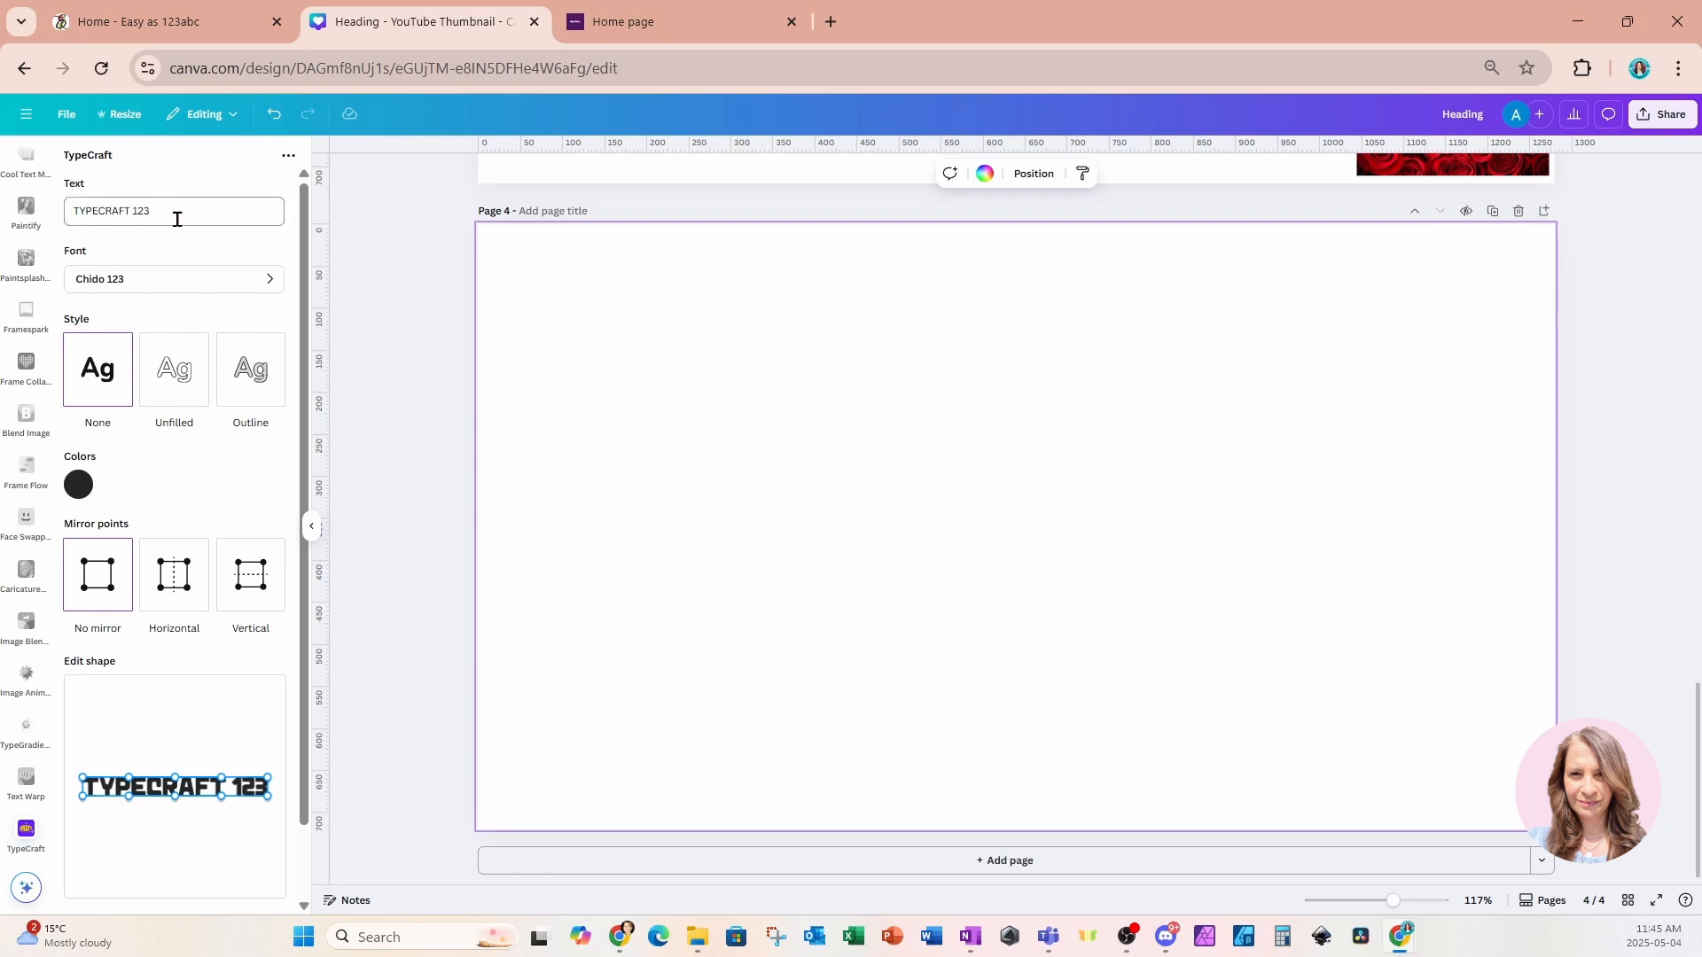
Replace the TypeCraft text with MOM.
left_click_drag(174, 213, 76, 226)
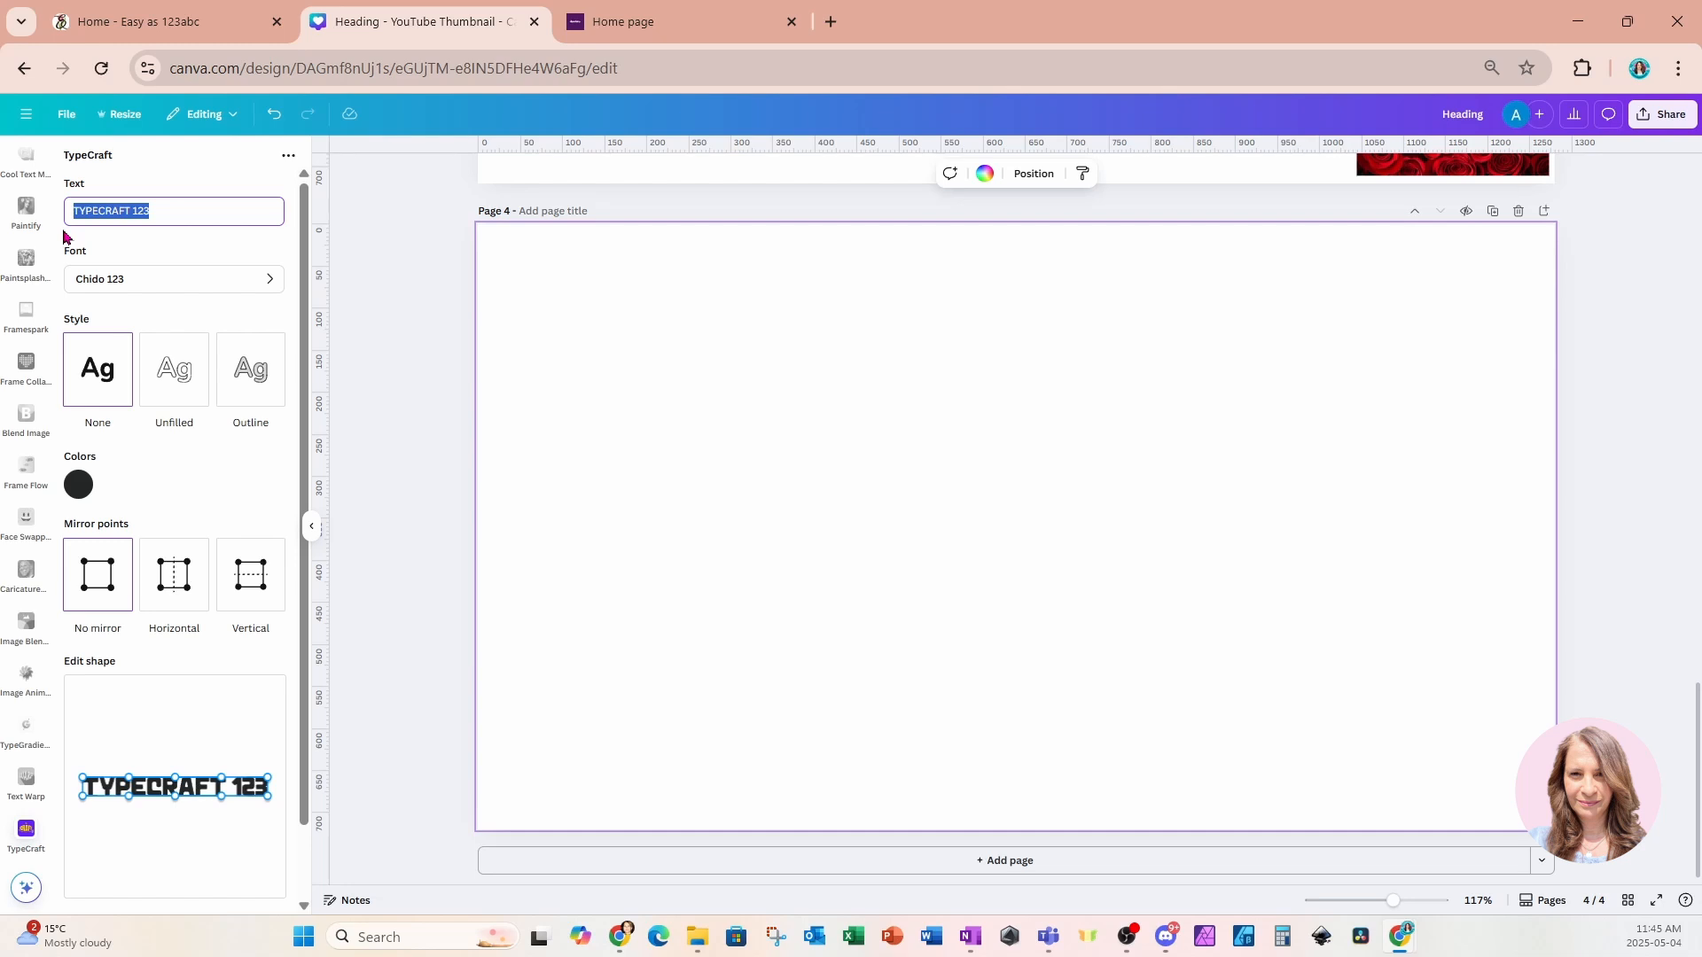
type("m")
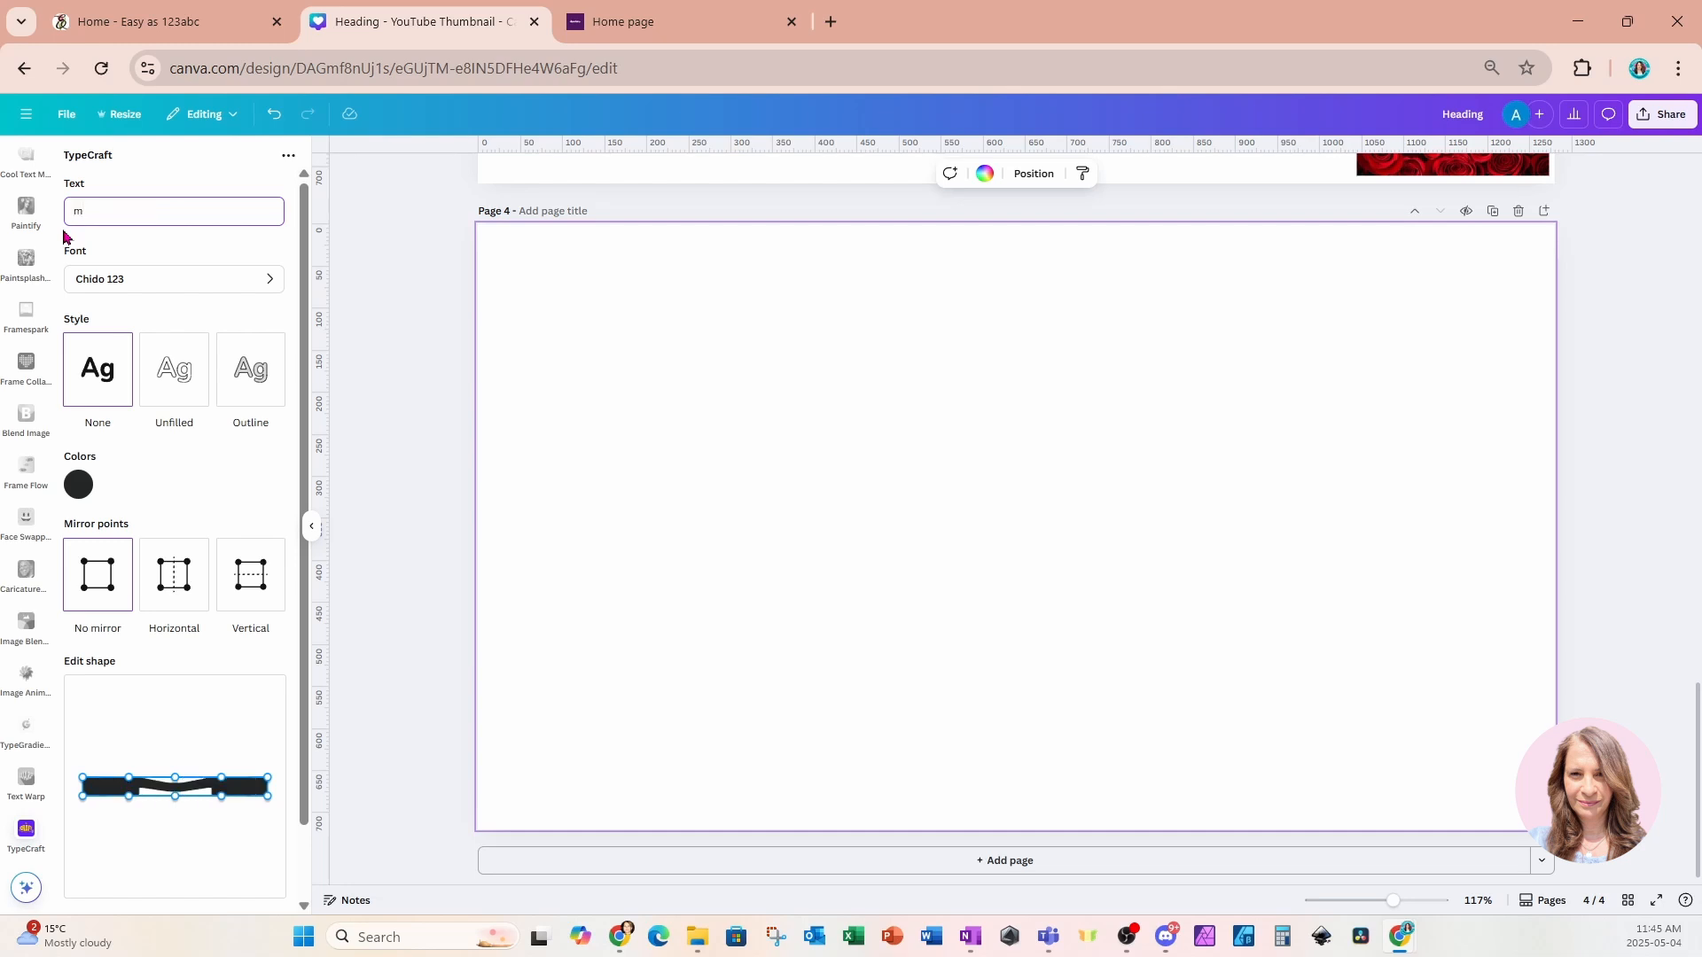
key("BackSpace")
type("MOM")
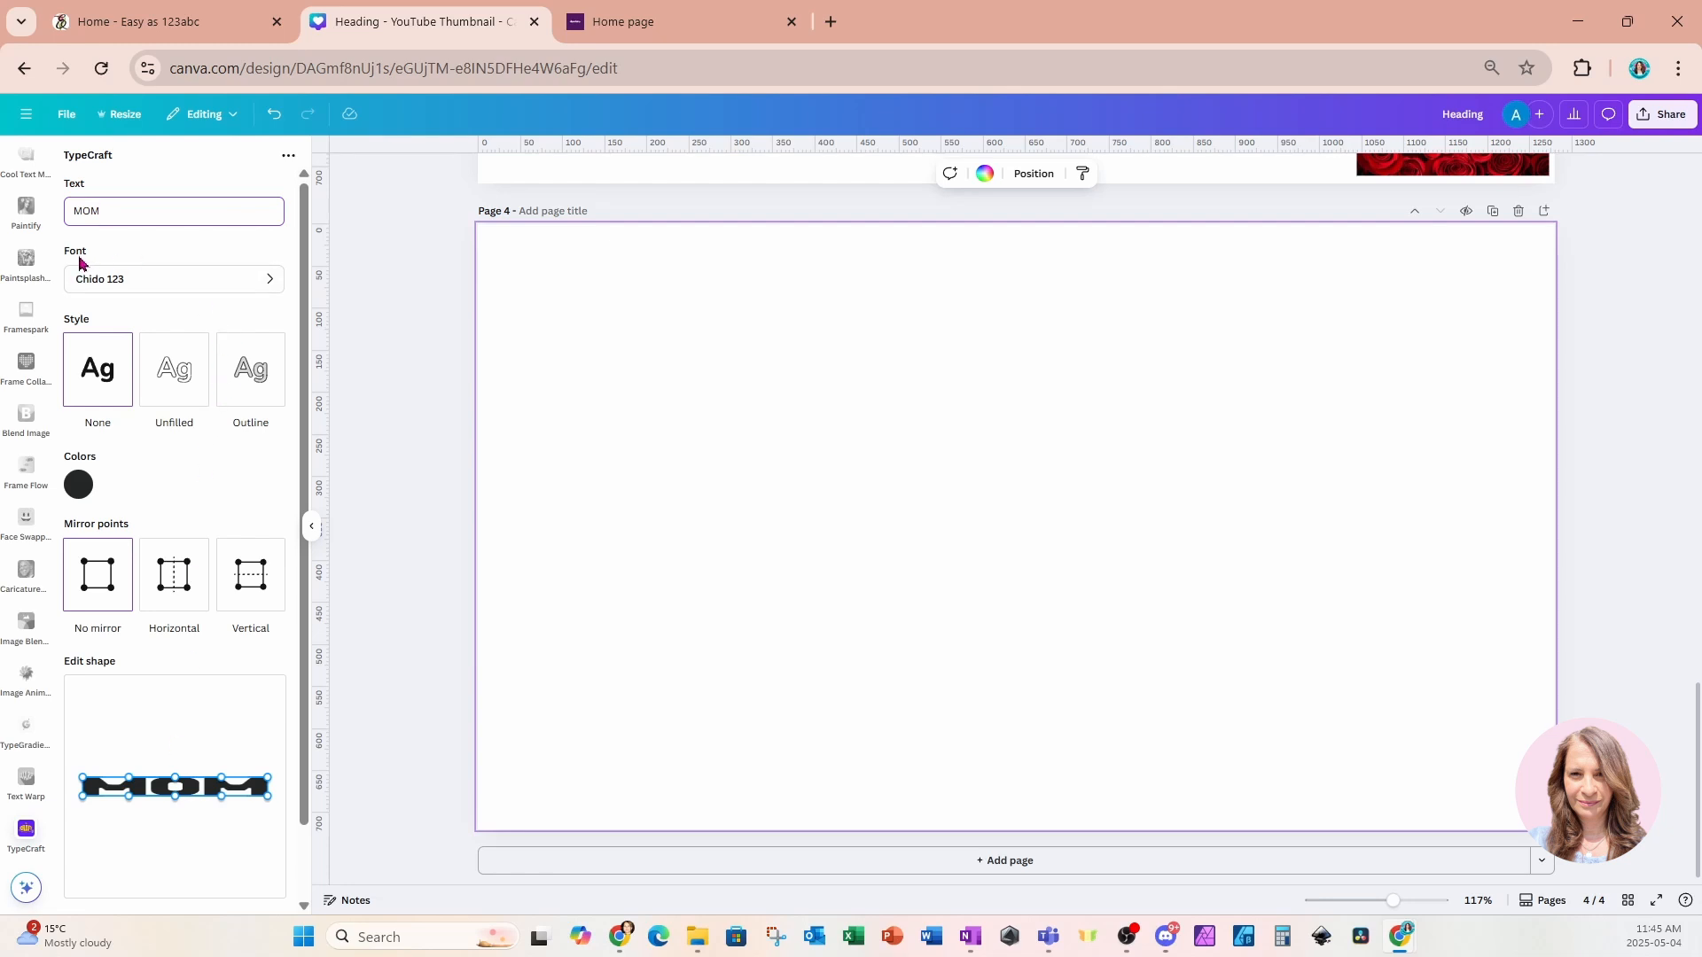
Change the TypeCraft font to Antiquestories 123.
left_click(171, 280)
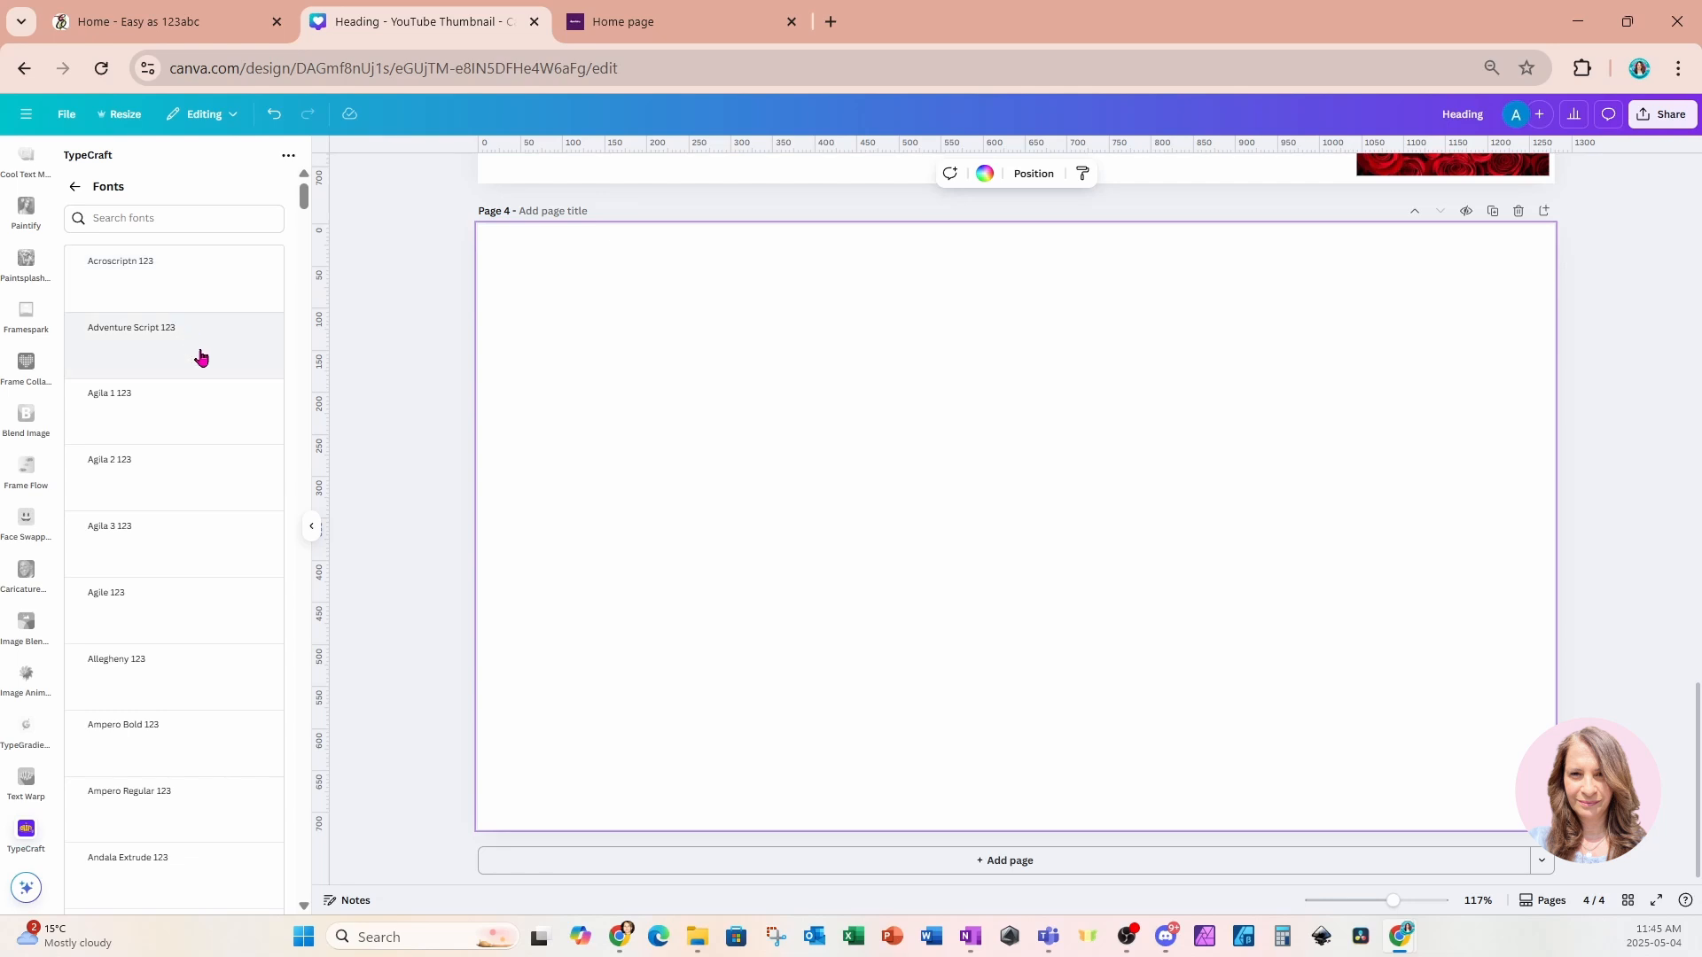
scroll(165, 525, "down", 2)
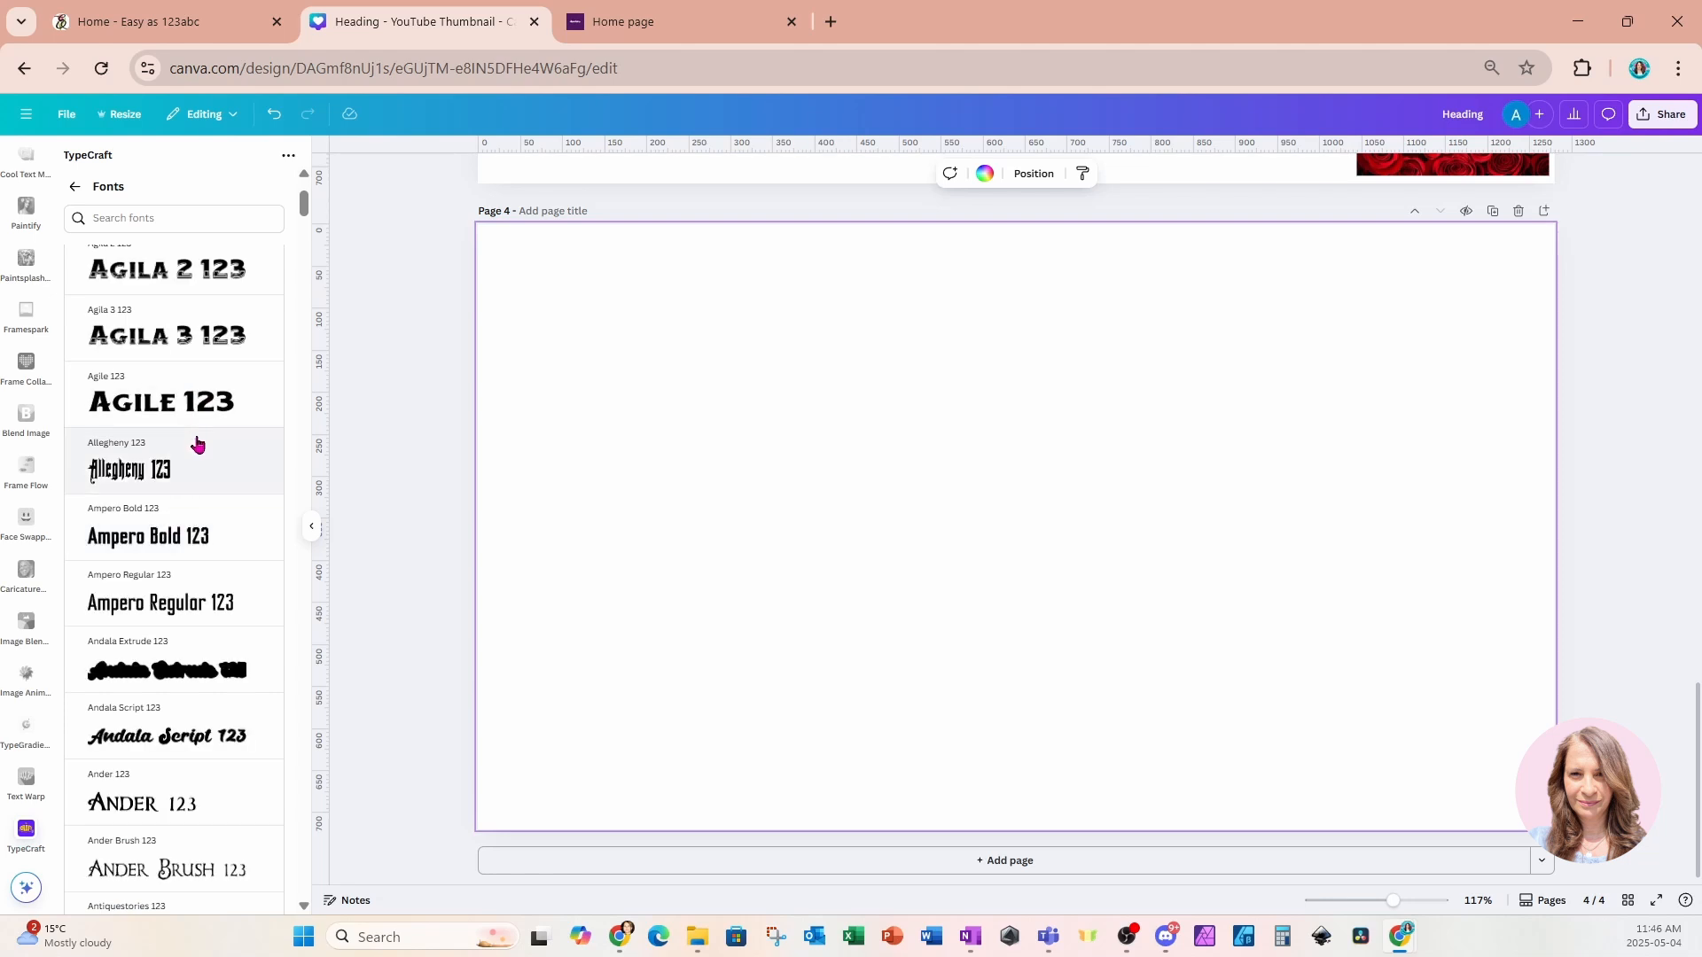
scroll(197, 448, "down", 6)
scroll(197, 448, "down", 2)
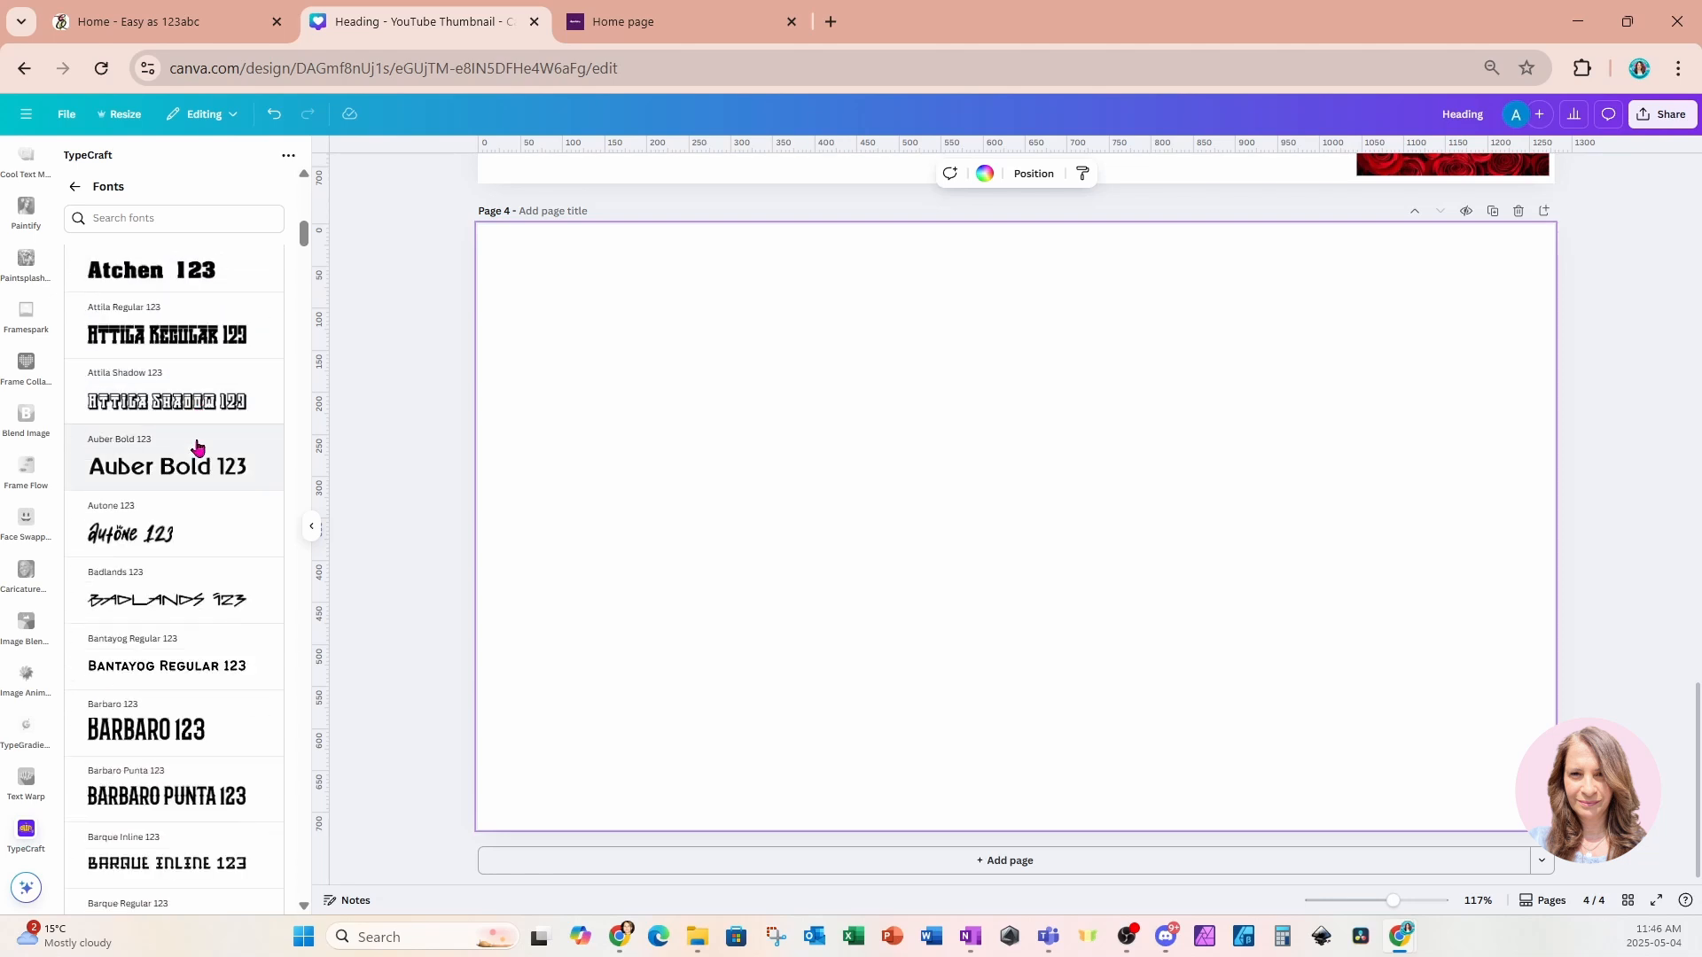
scroll(197, 447, "down", 1)
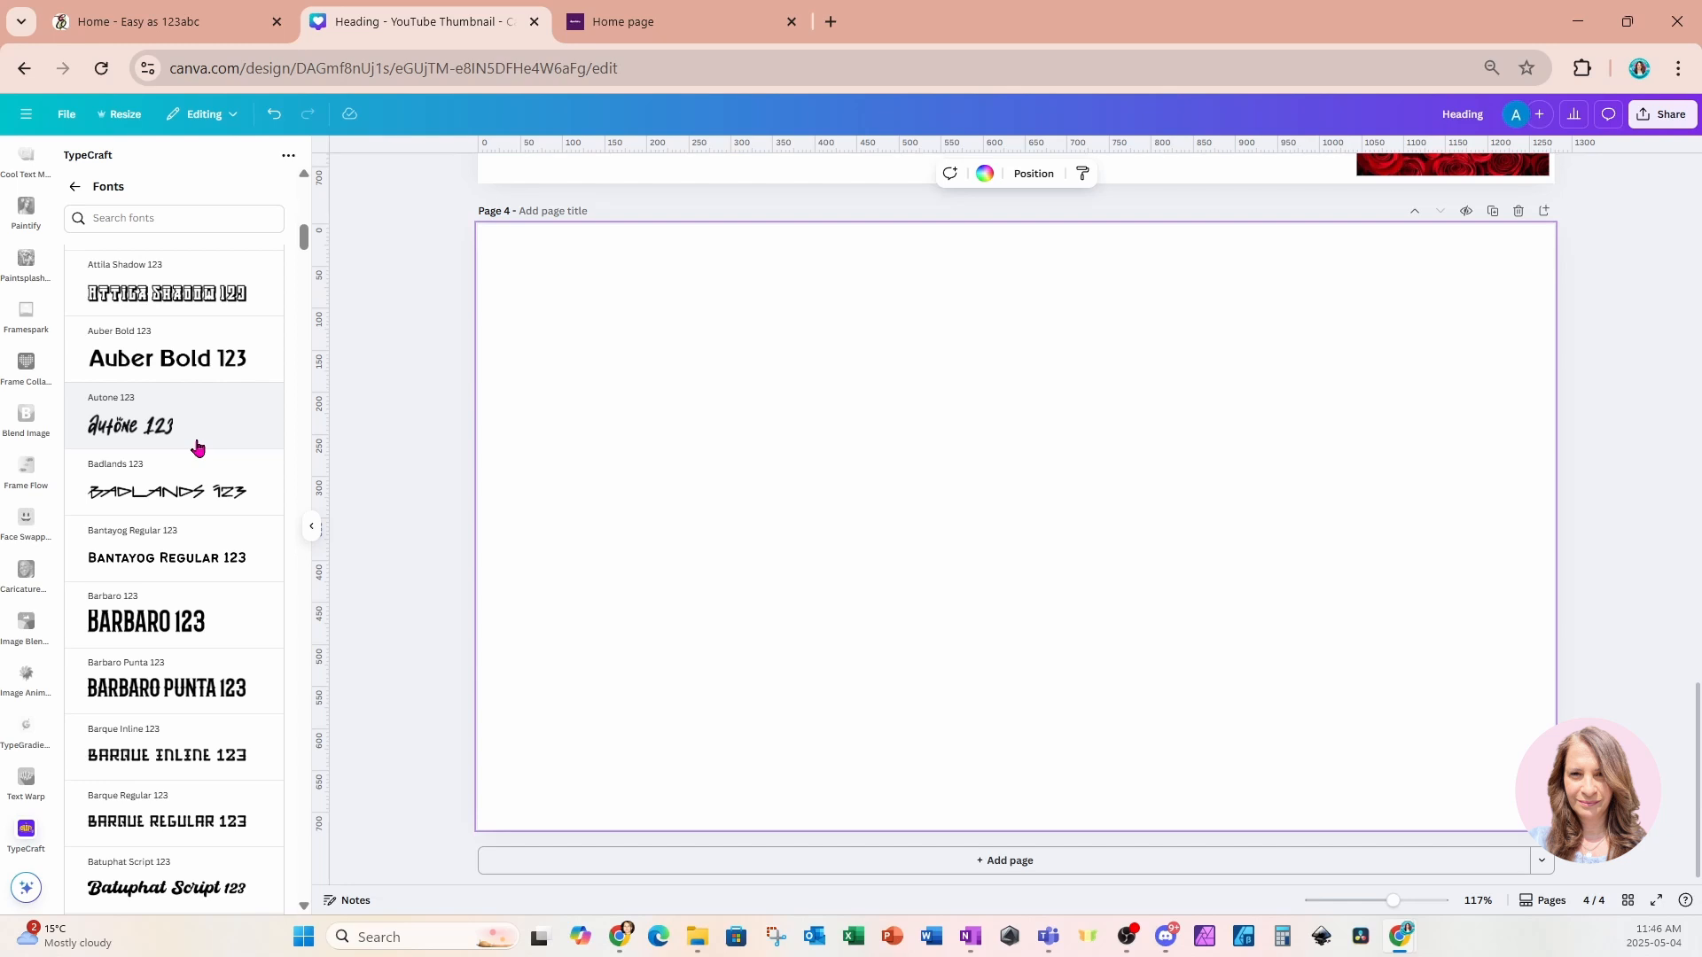
scroll(197, 448, "up", 4)
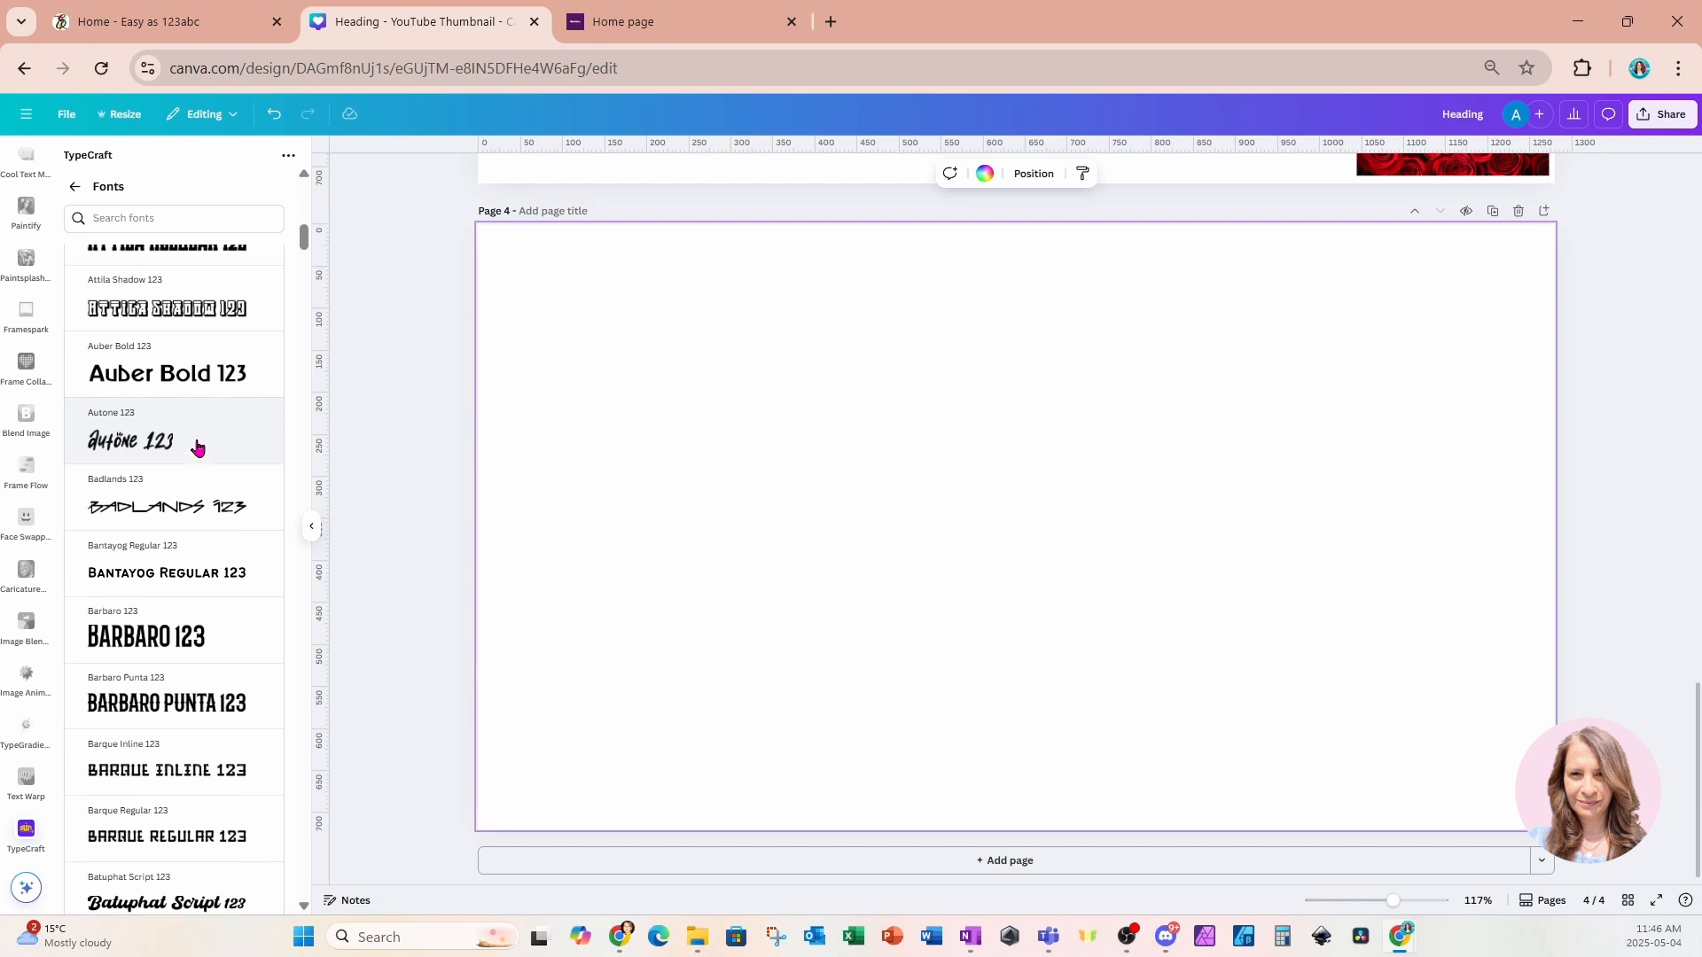
scroll(196, 448, "up", 1)
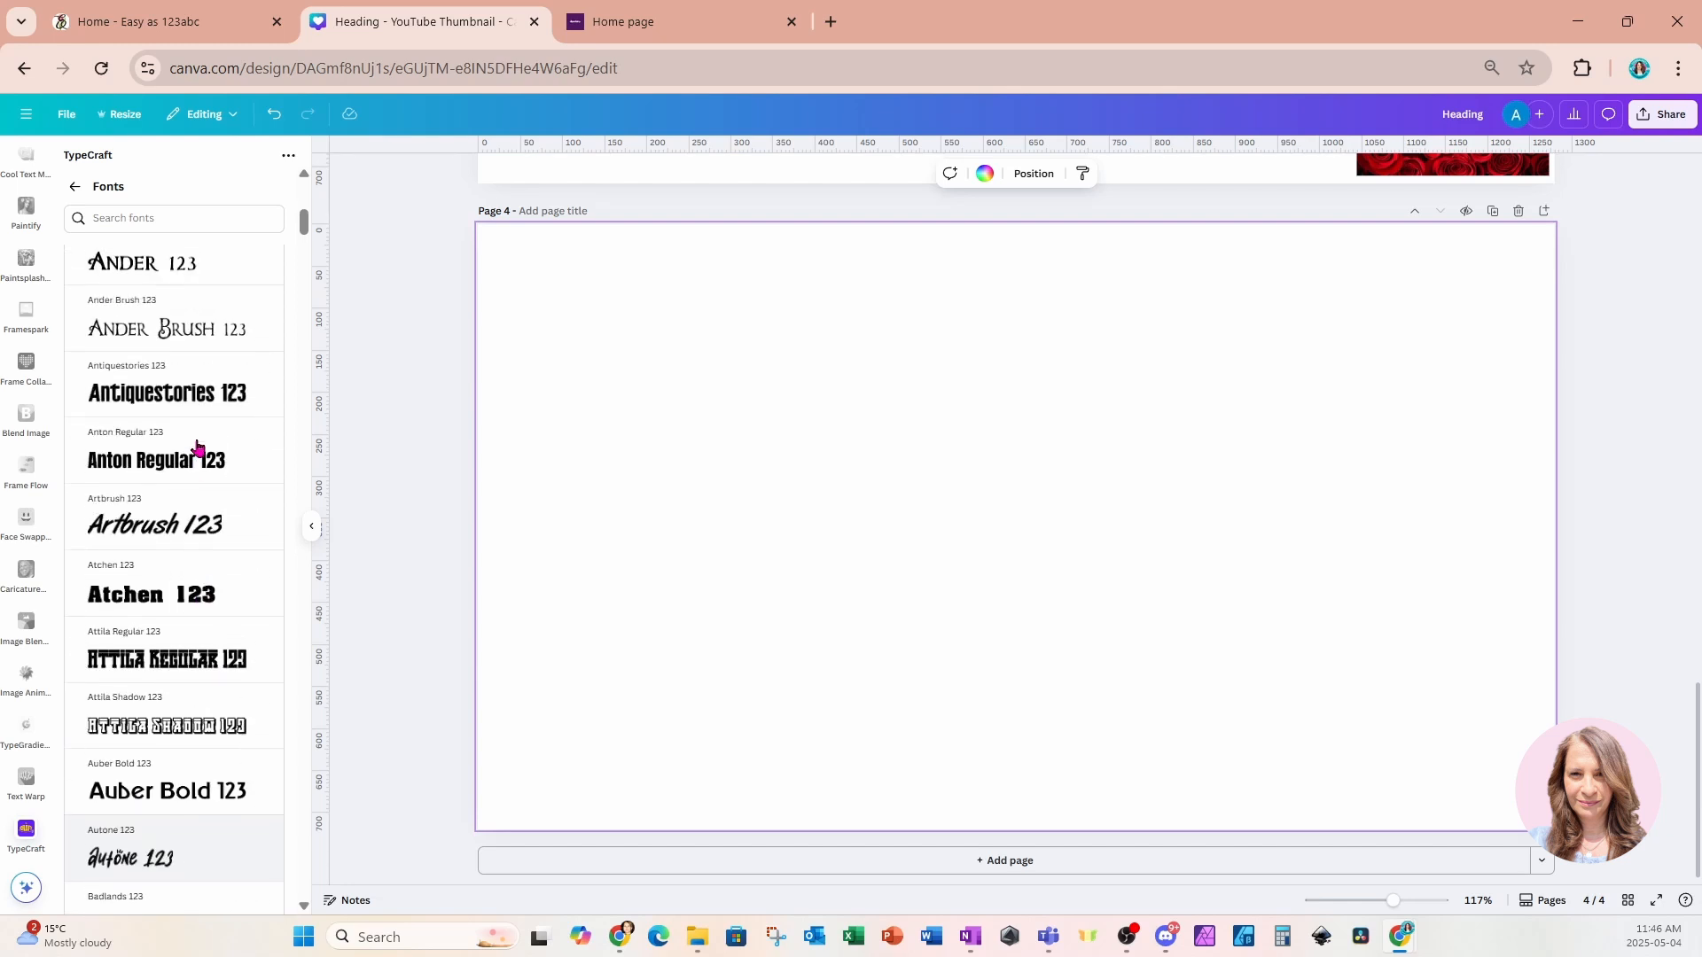
left_click(115, 403)
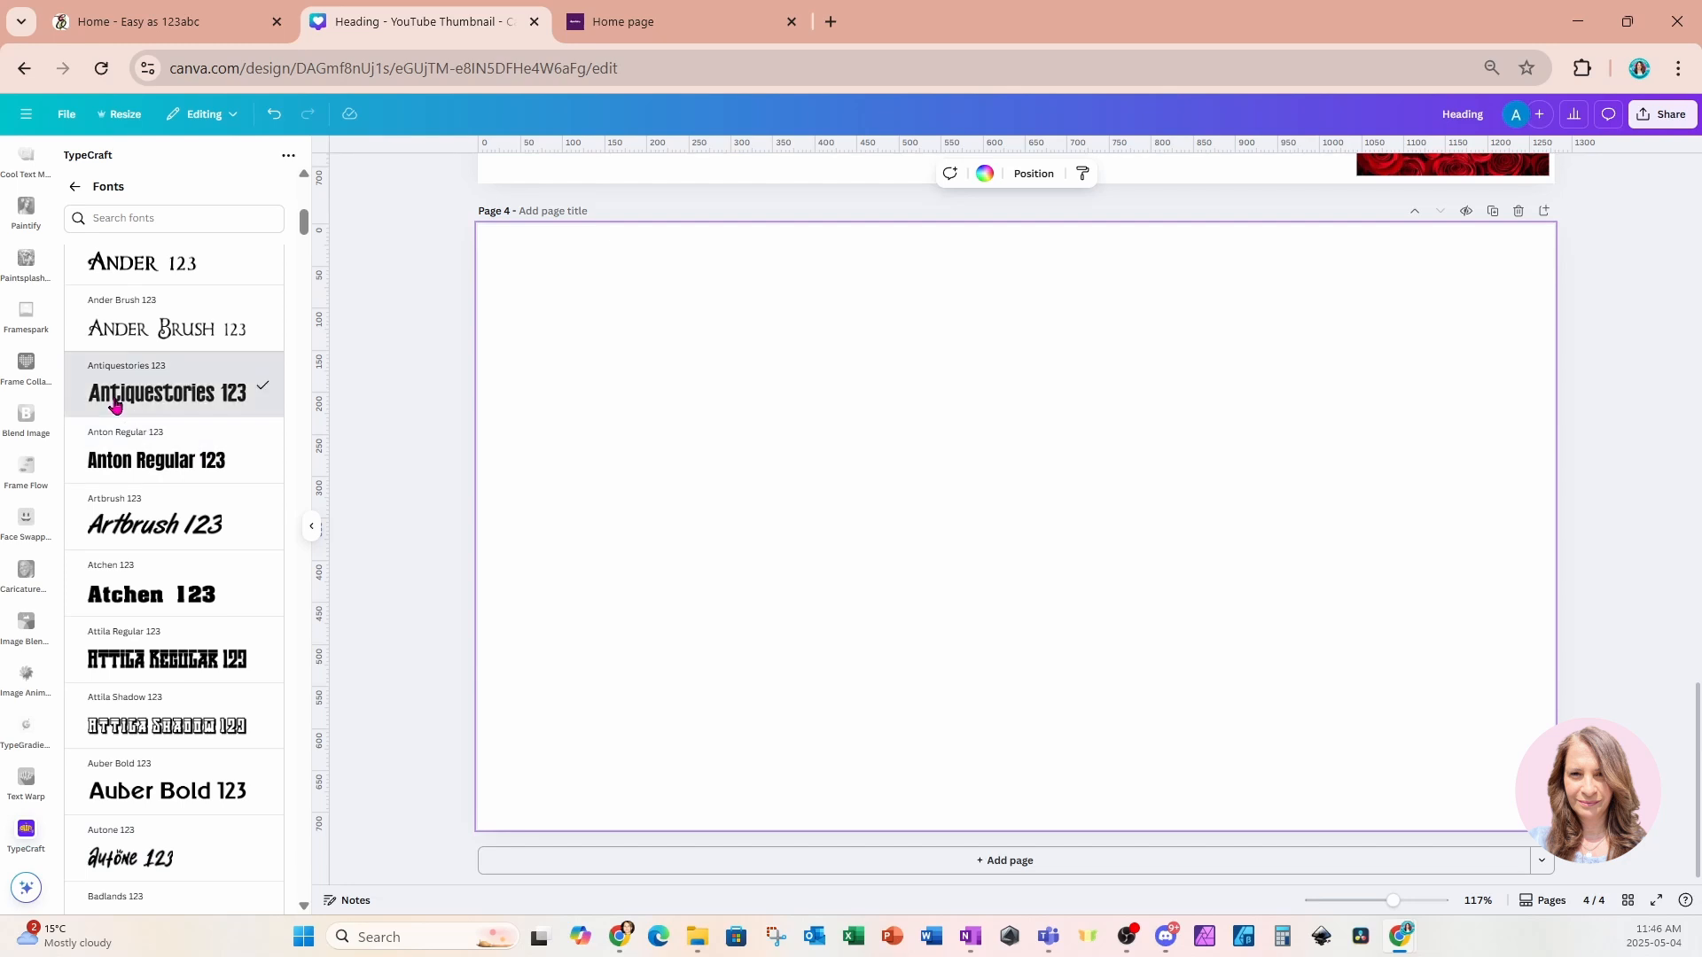
left_click(76, 190)
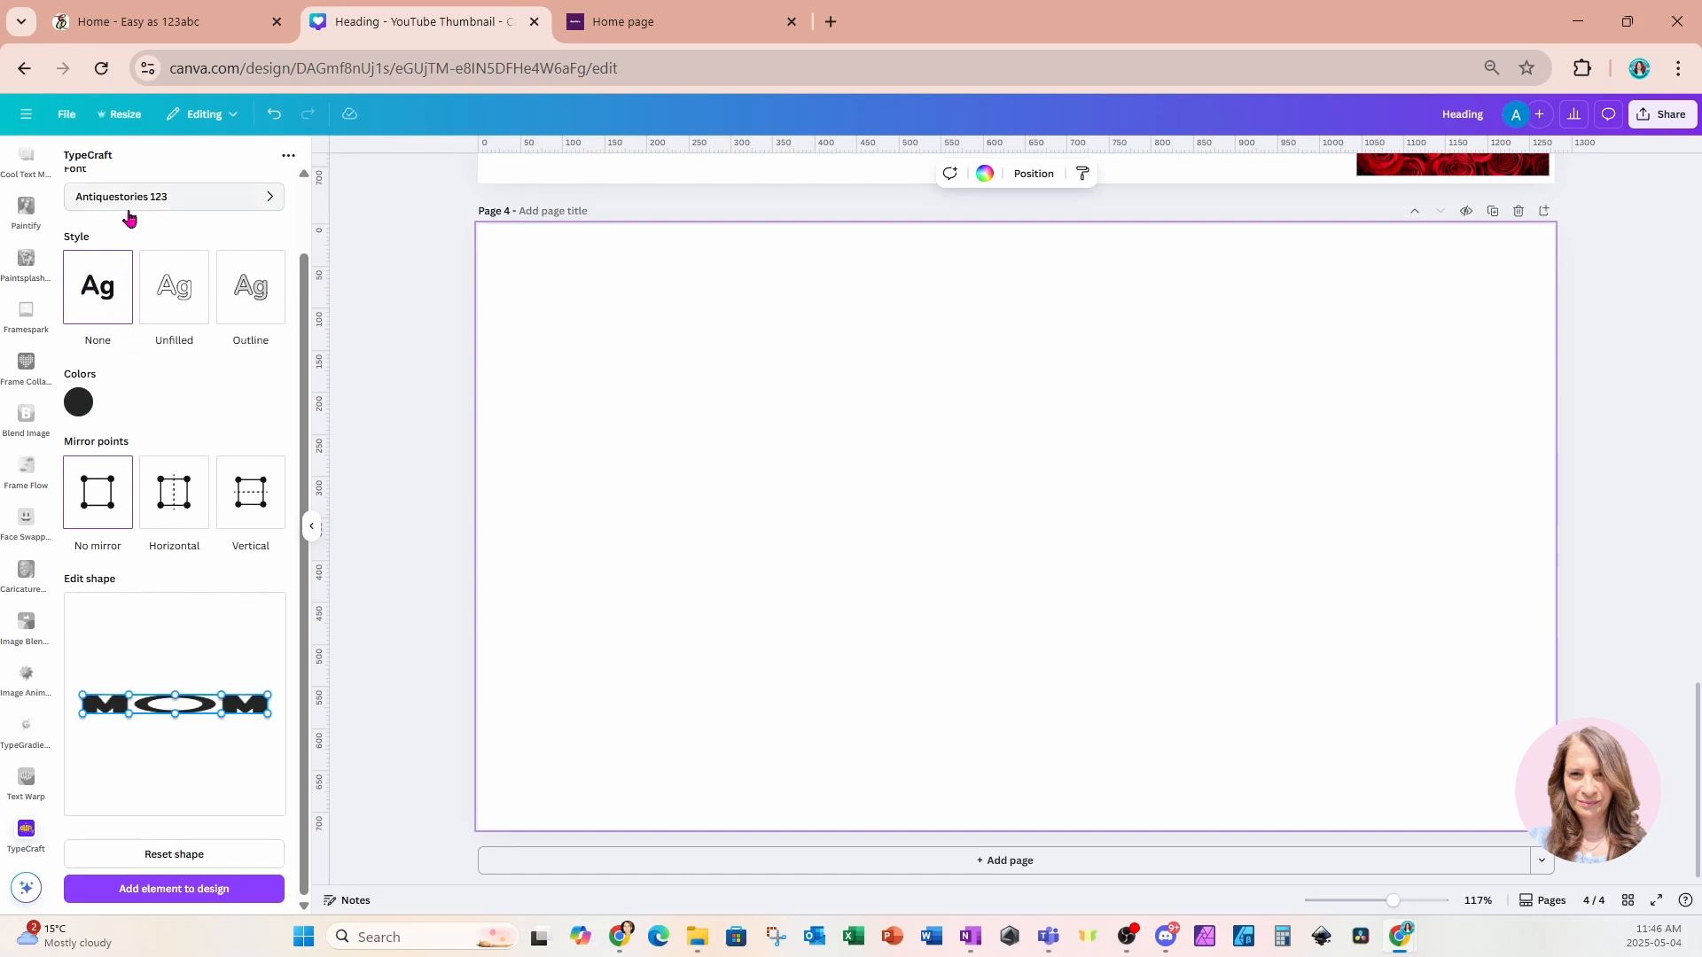
Switch the style to Outline and set its first color to black #000000.
left_click(176, 295)
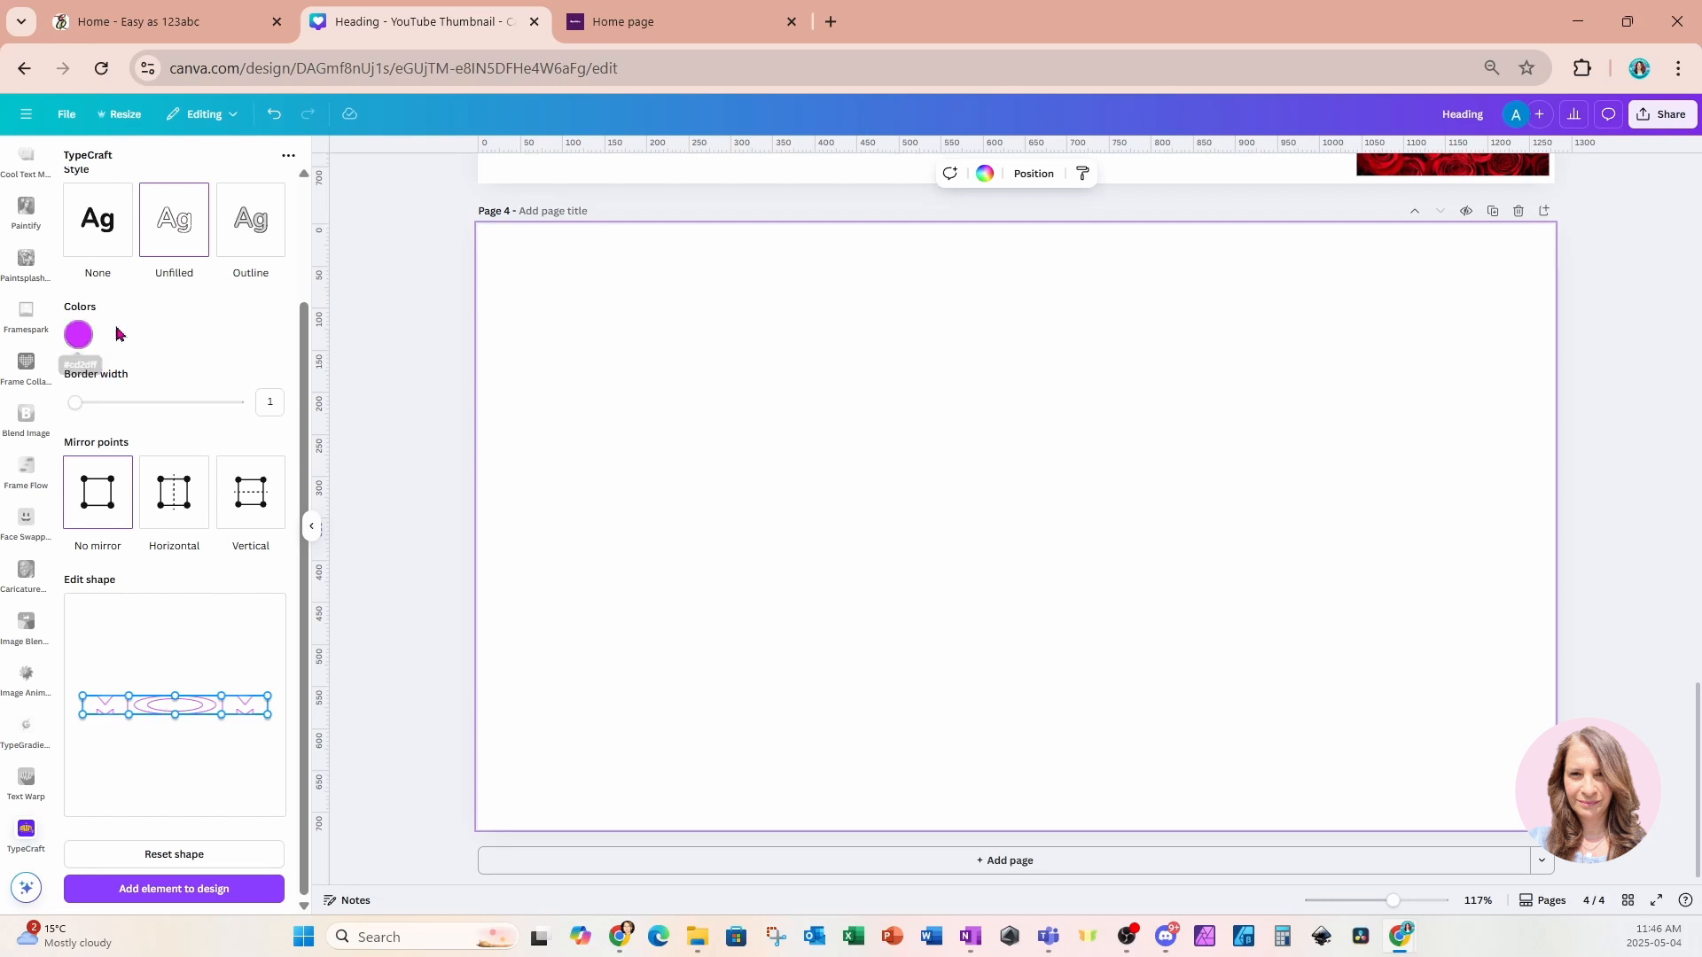
left_click(252, 227)
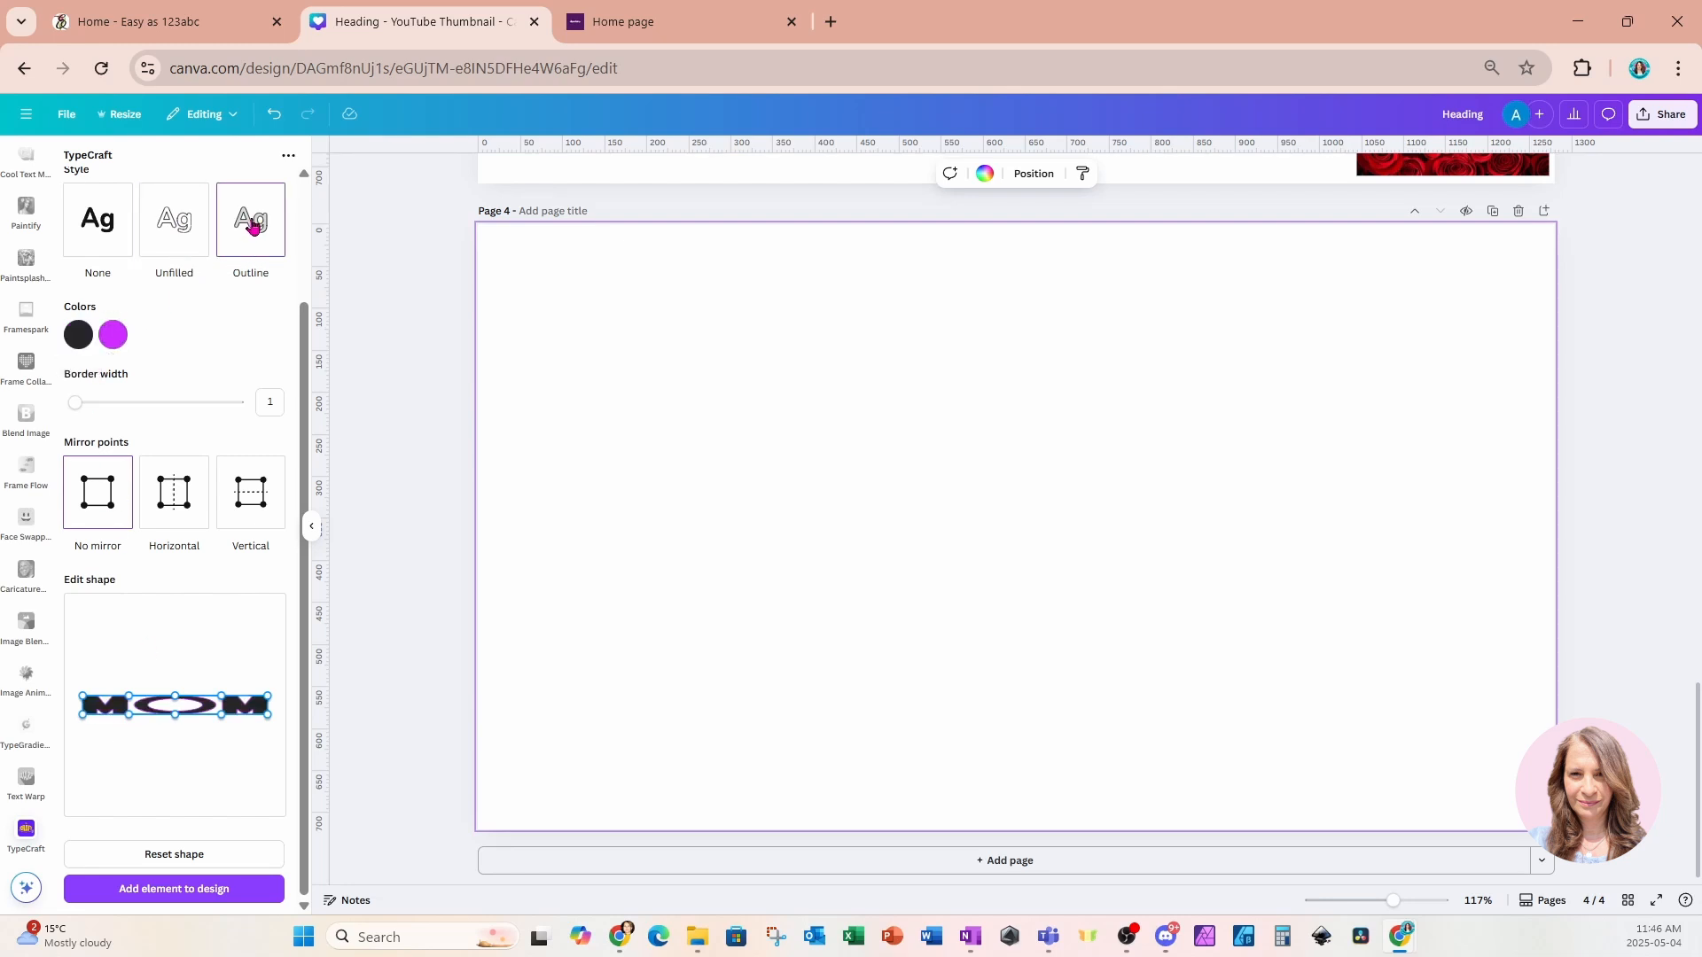
left_click(79, 337)
left_click(80, 444)
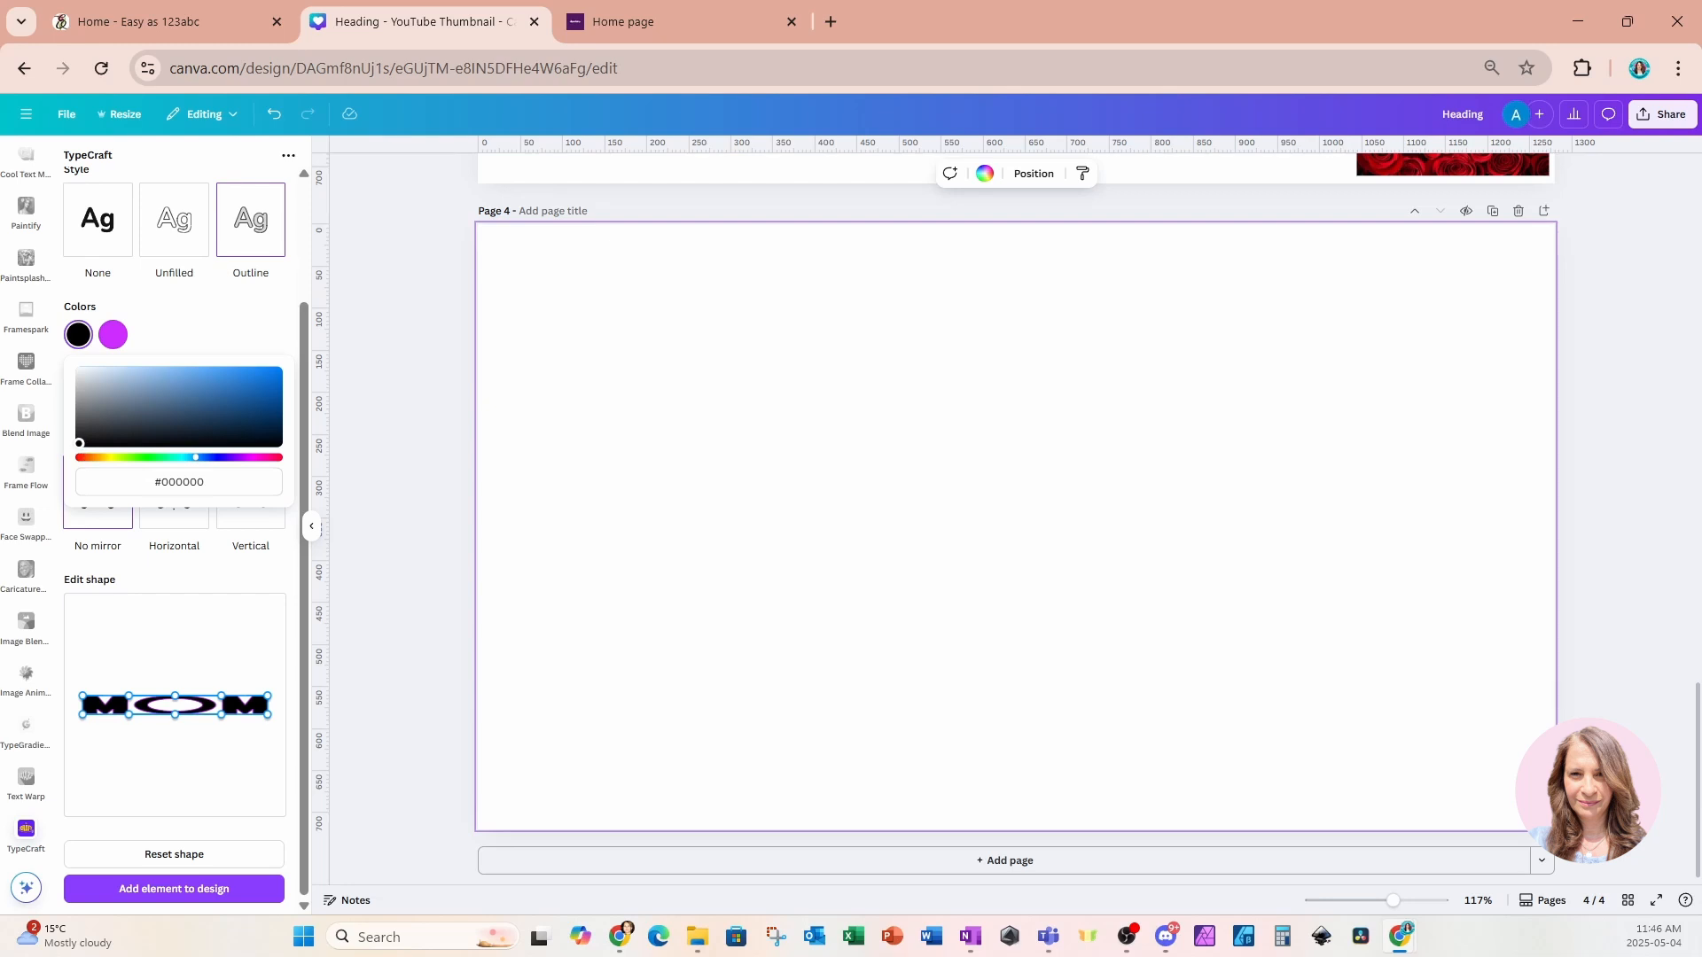
left_click(79, 441)
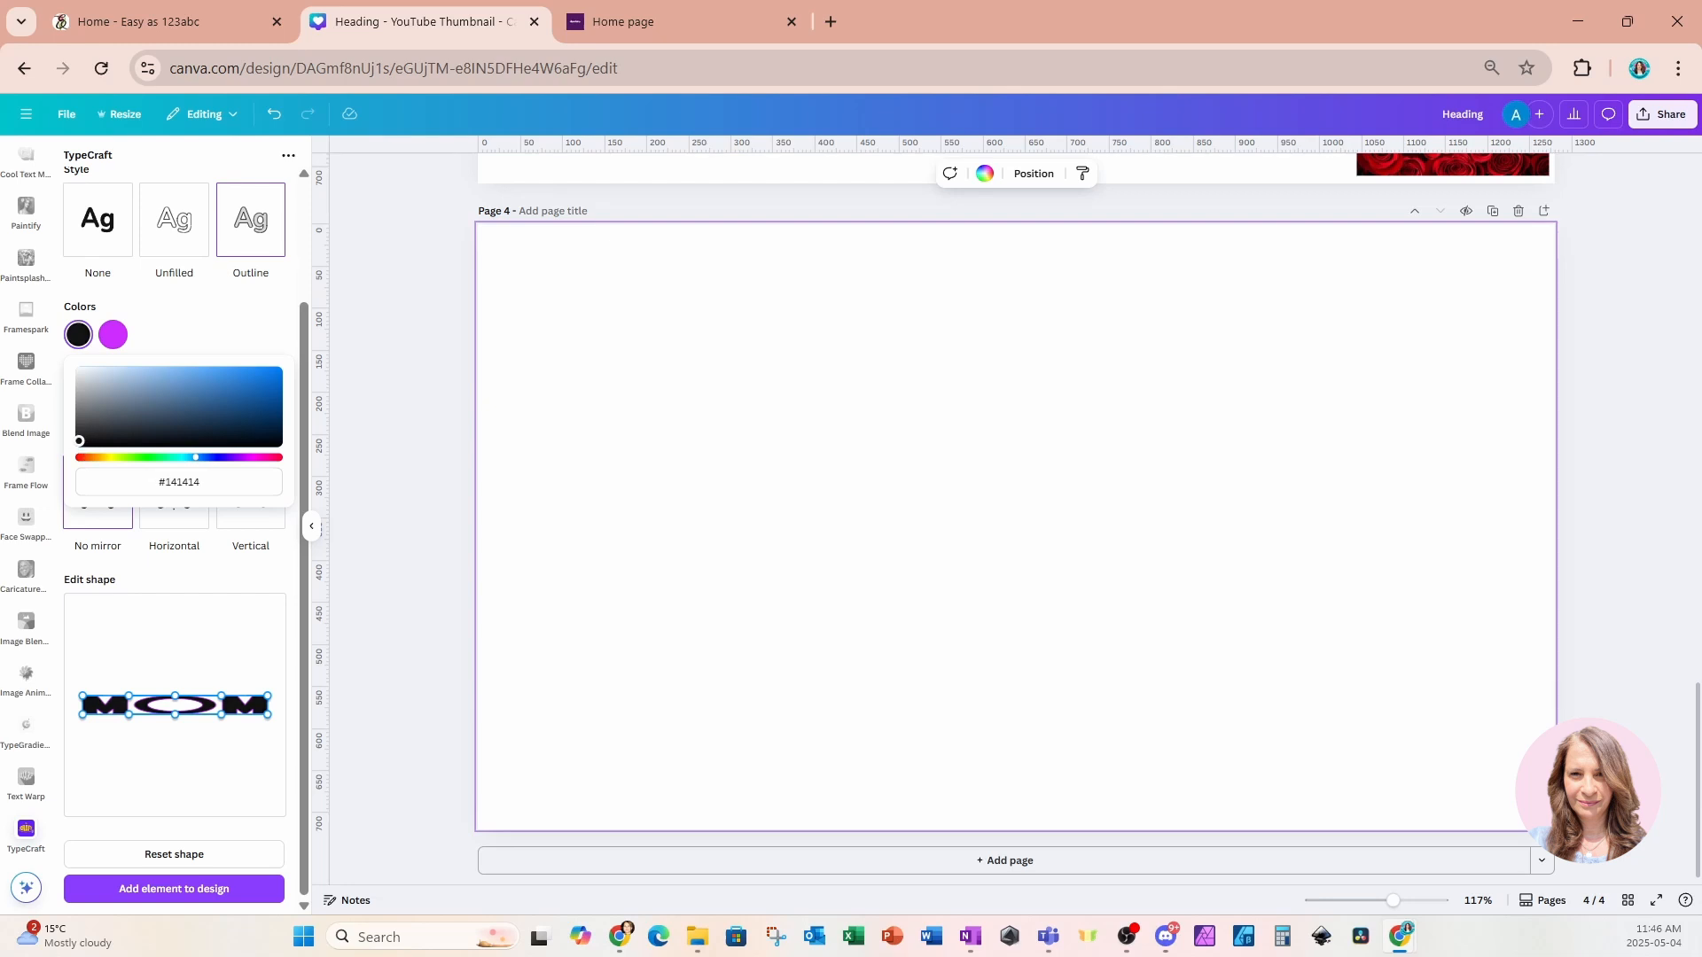
left_click(79, 439)
left_click(78, 444)
left_click_drag(79, 441, 176, 342)
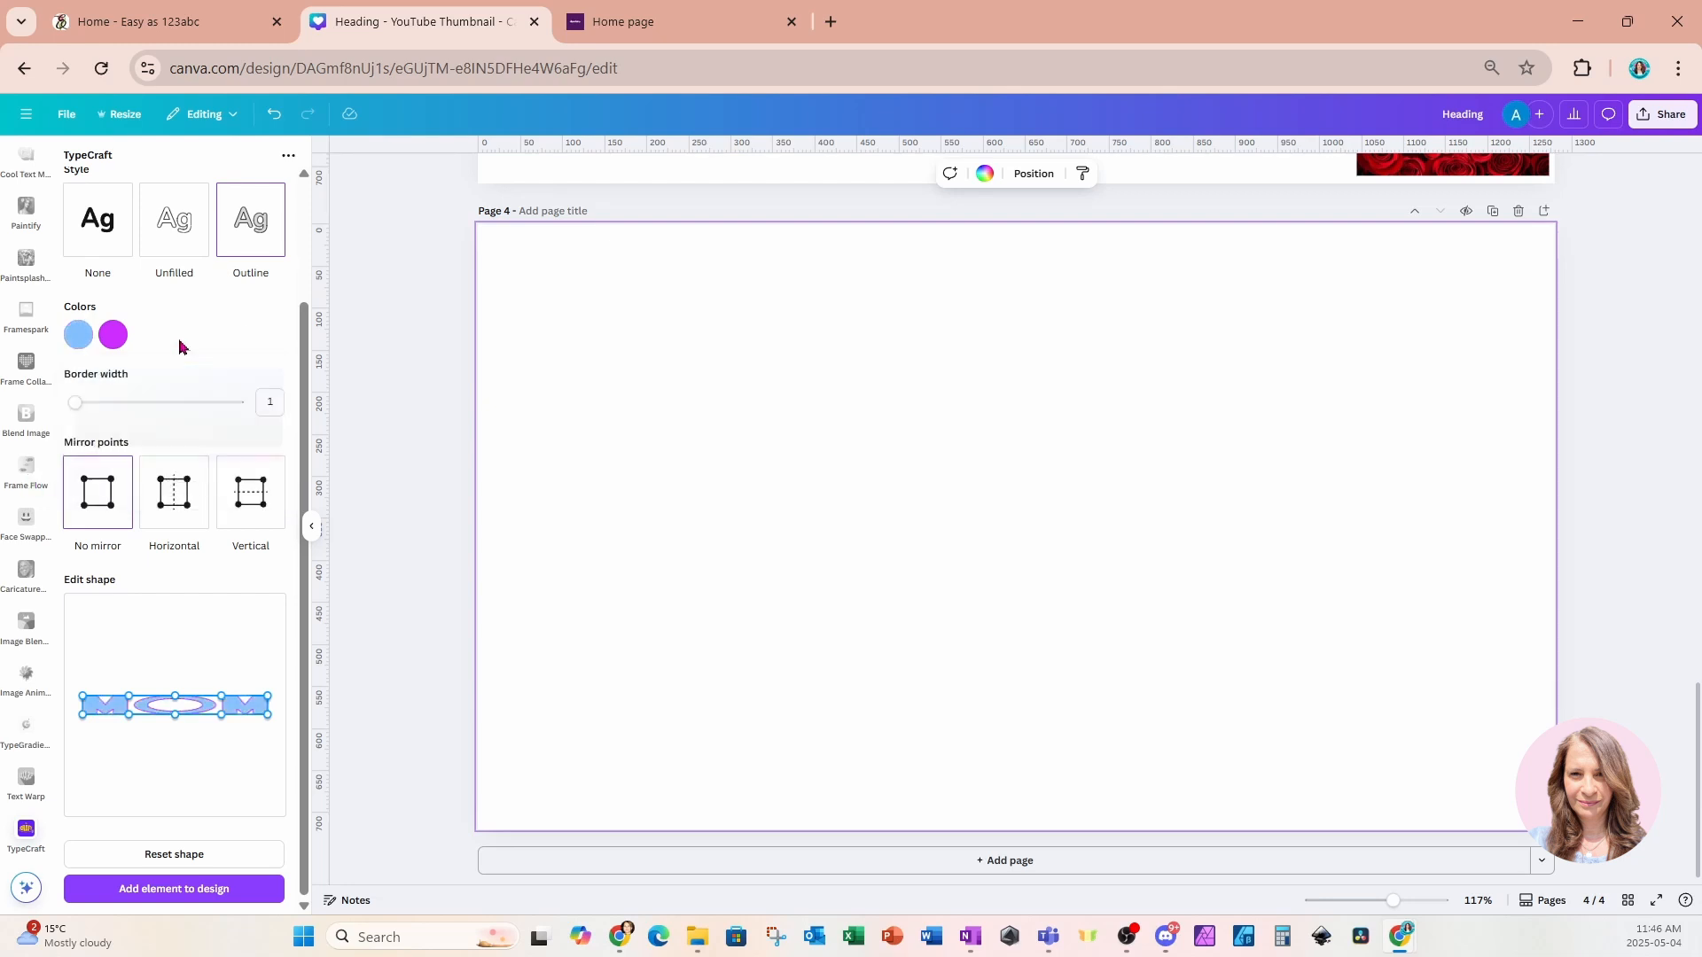
left_click(78, 334)
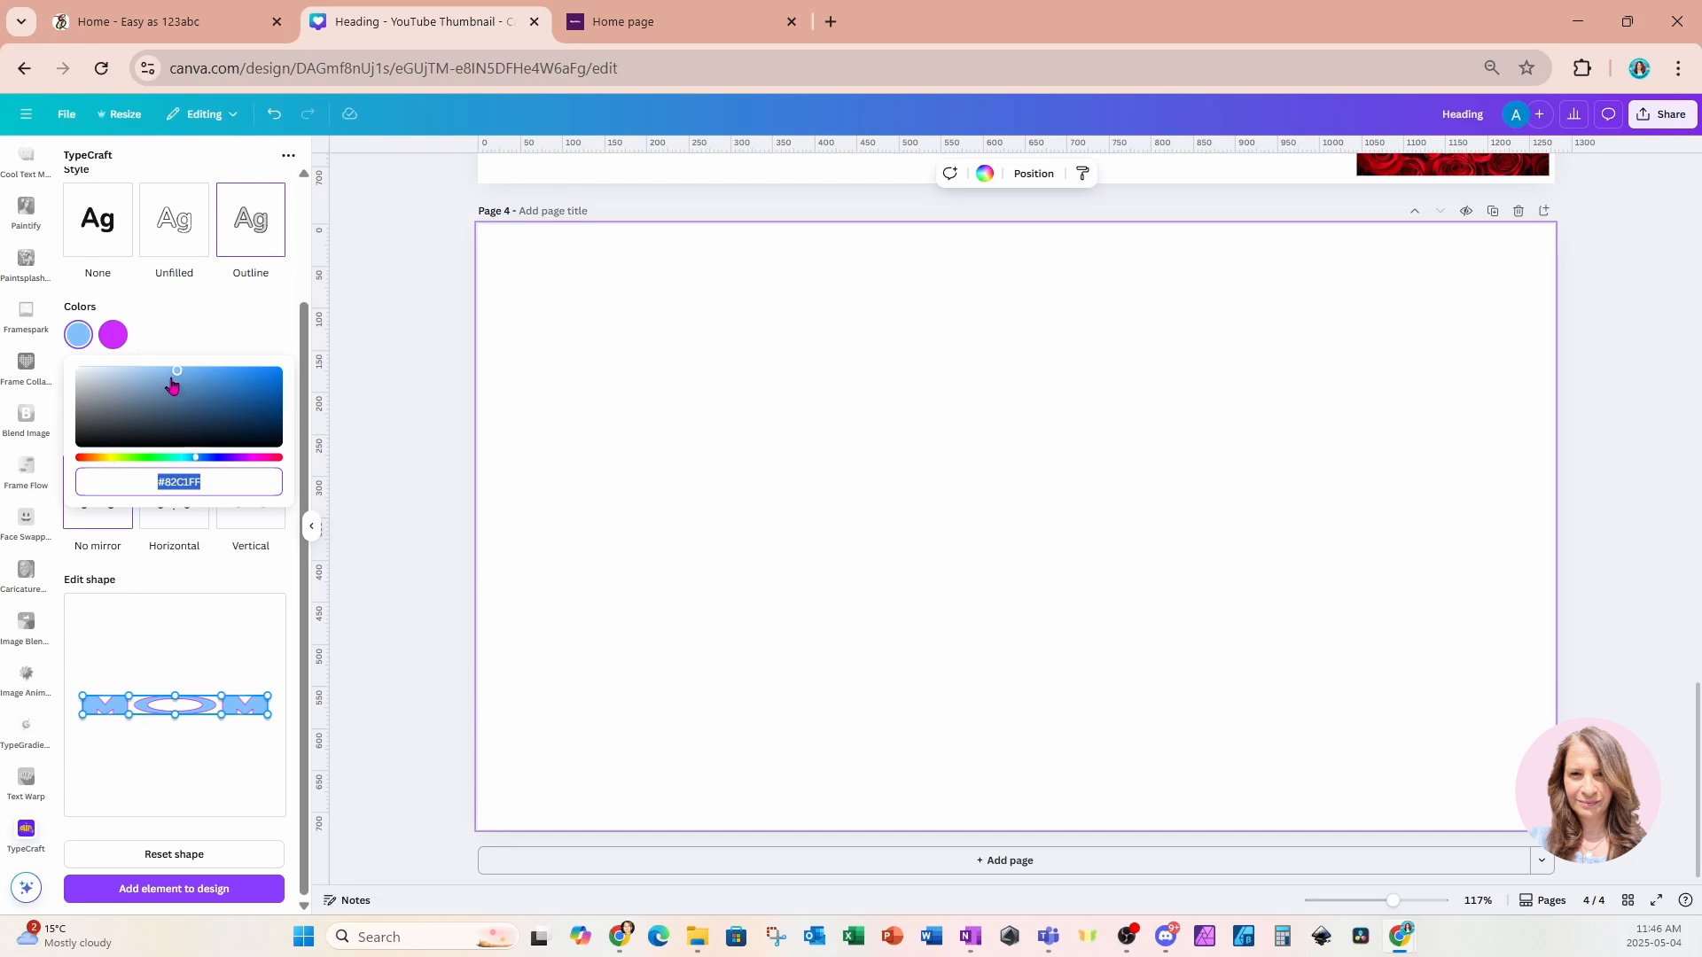
left_click(173, 371)
left_click_drag(173, 371, 79, 443)
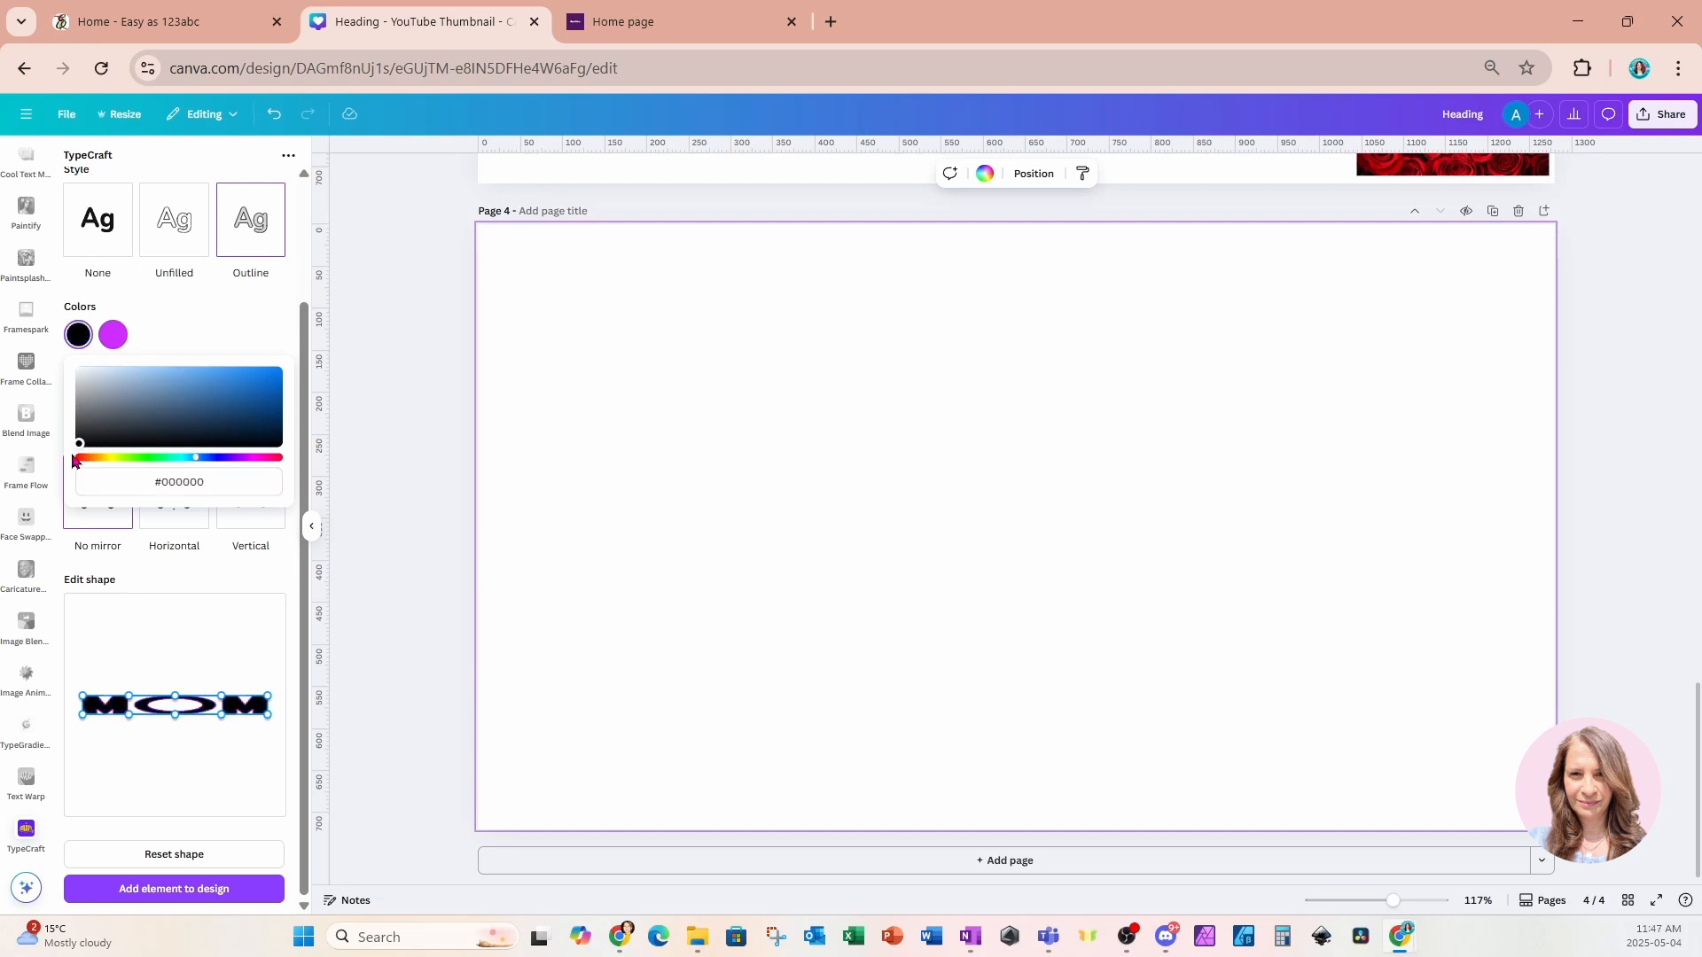
left_click(158, 341)
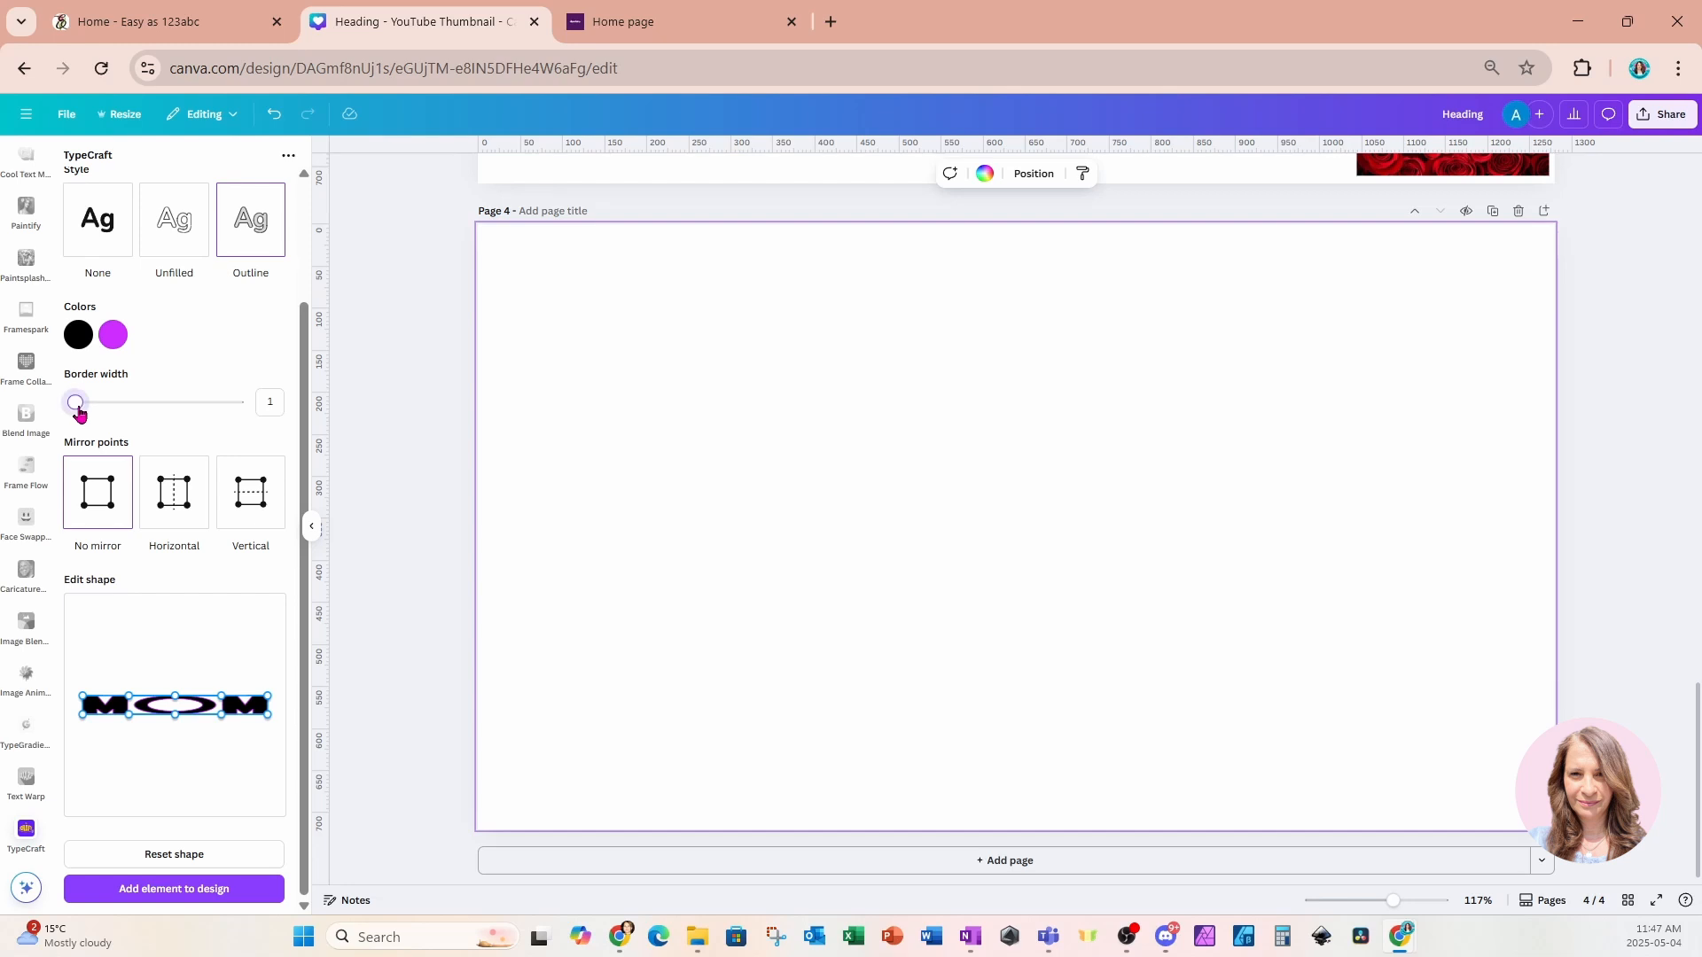
Set the border width to 3 and, with Vertical mirror points, pull the shape's top-middle point upward.
left_click_drag(78, 412, 91, 414)
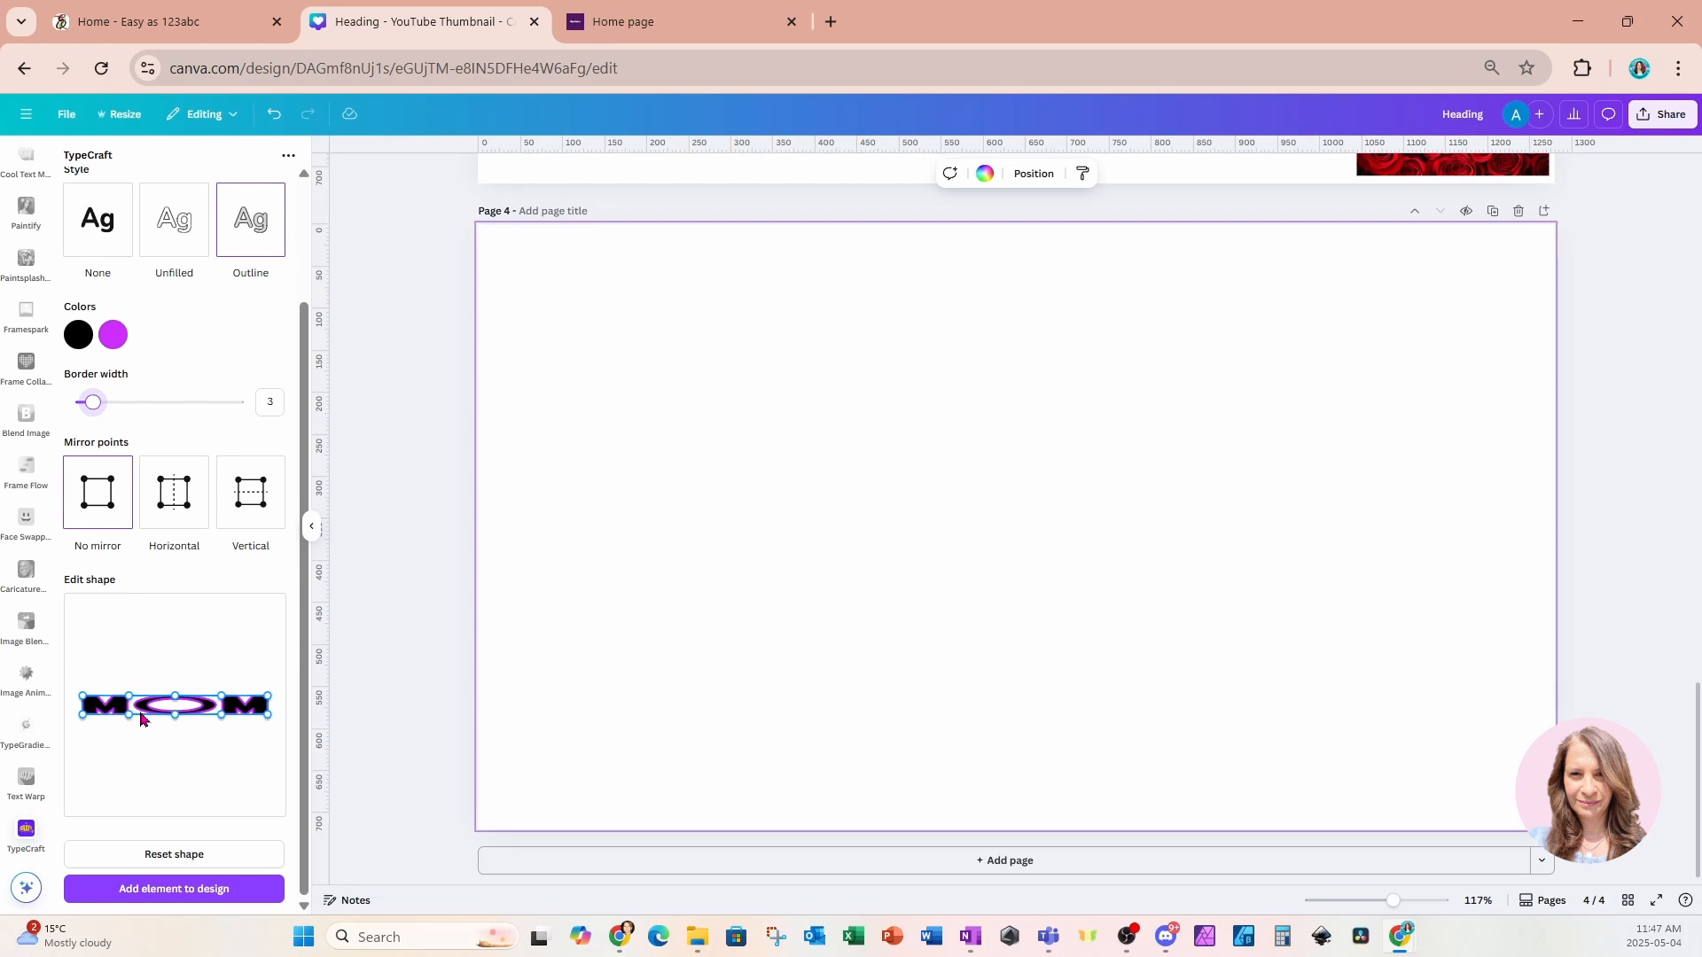
left_click(257, 498)
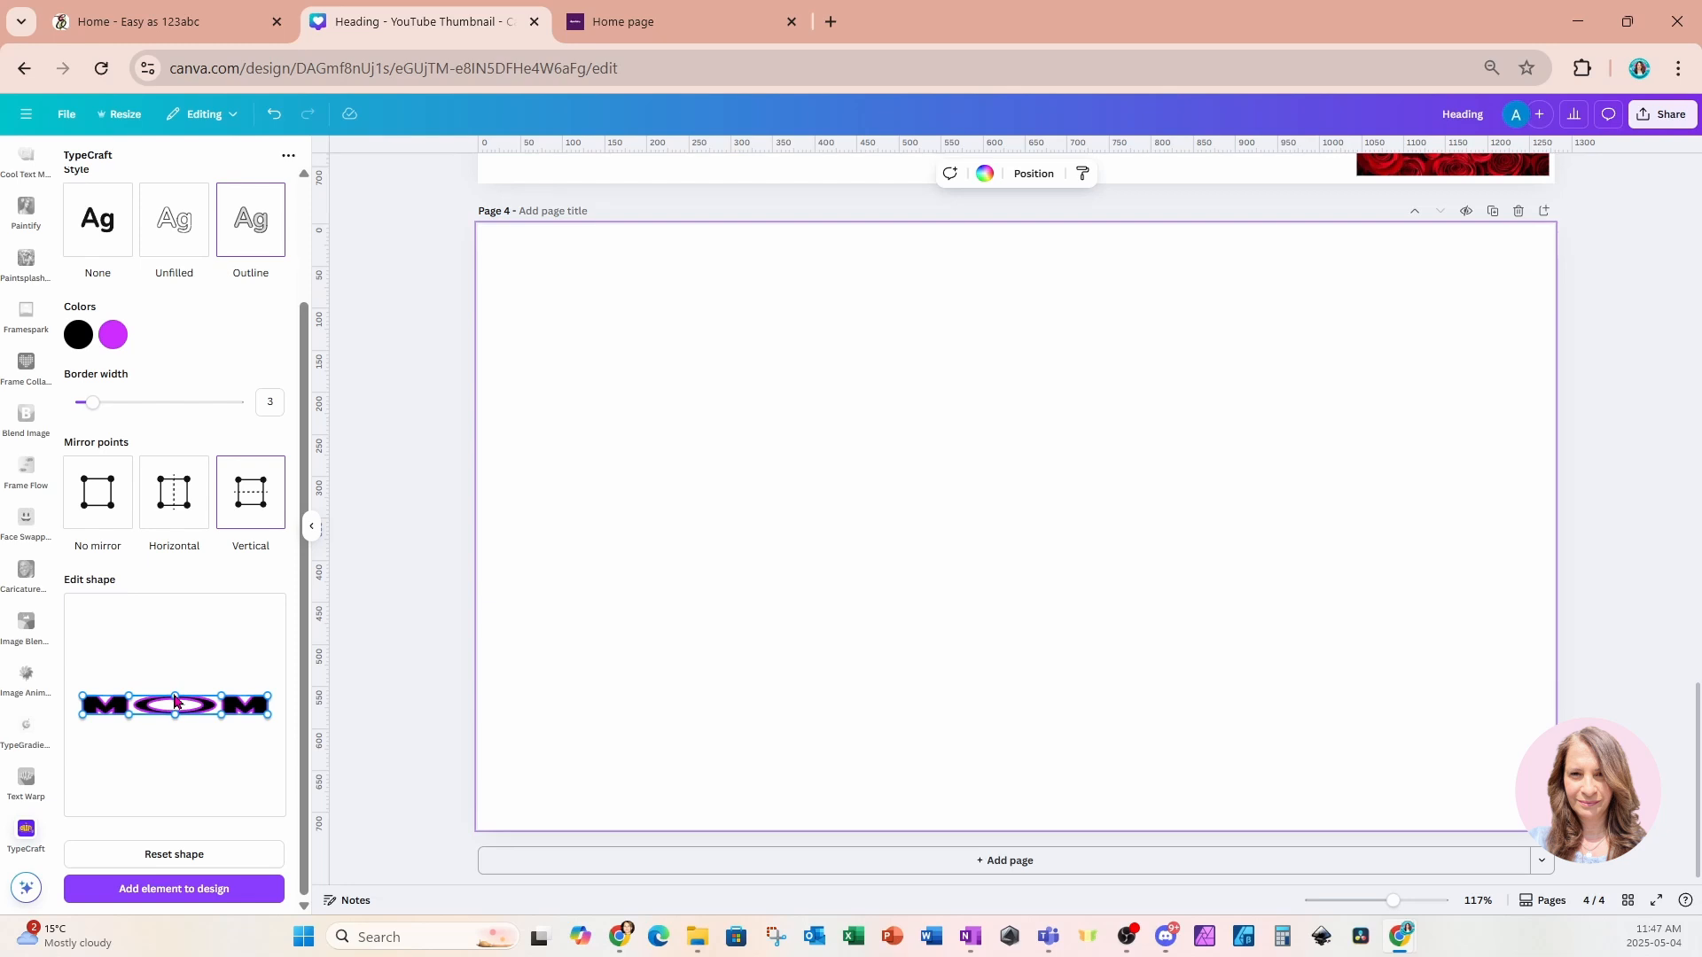
left_click_drag(176, 700, 181, 648)
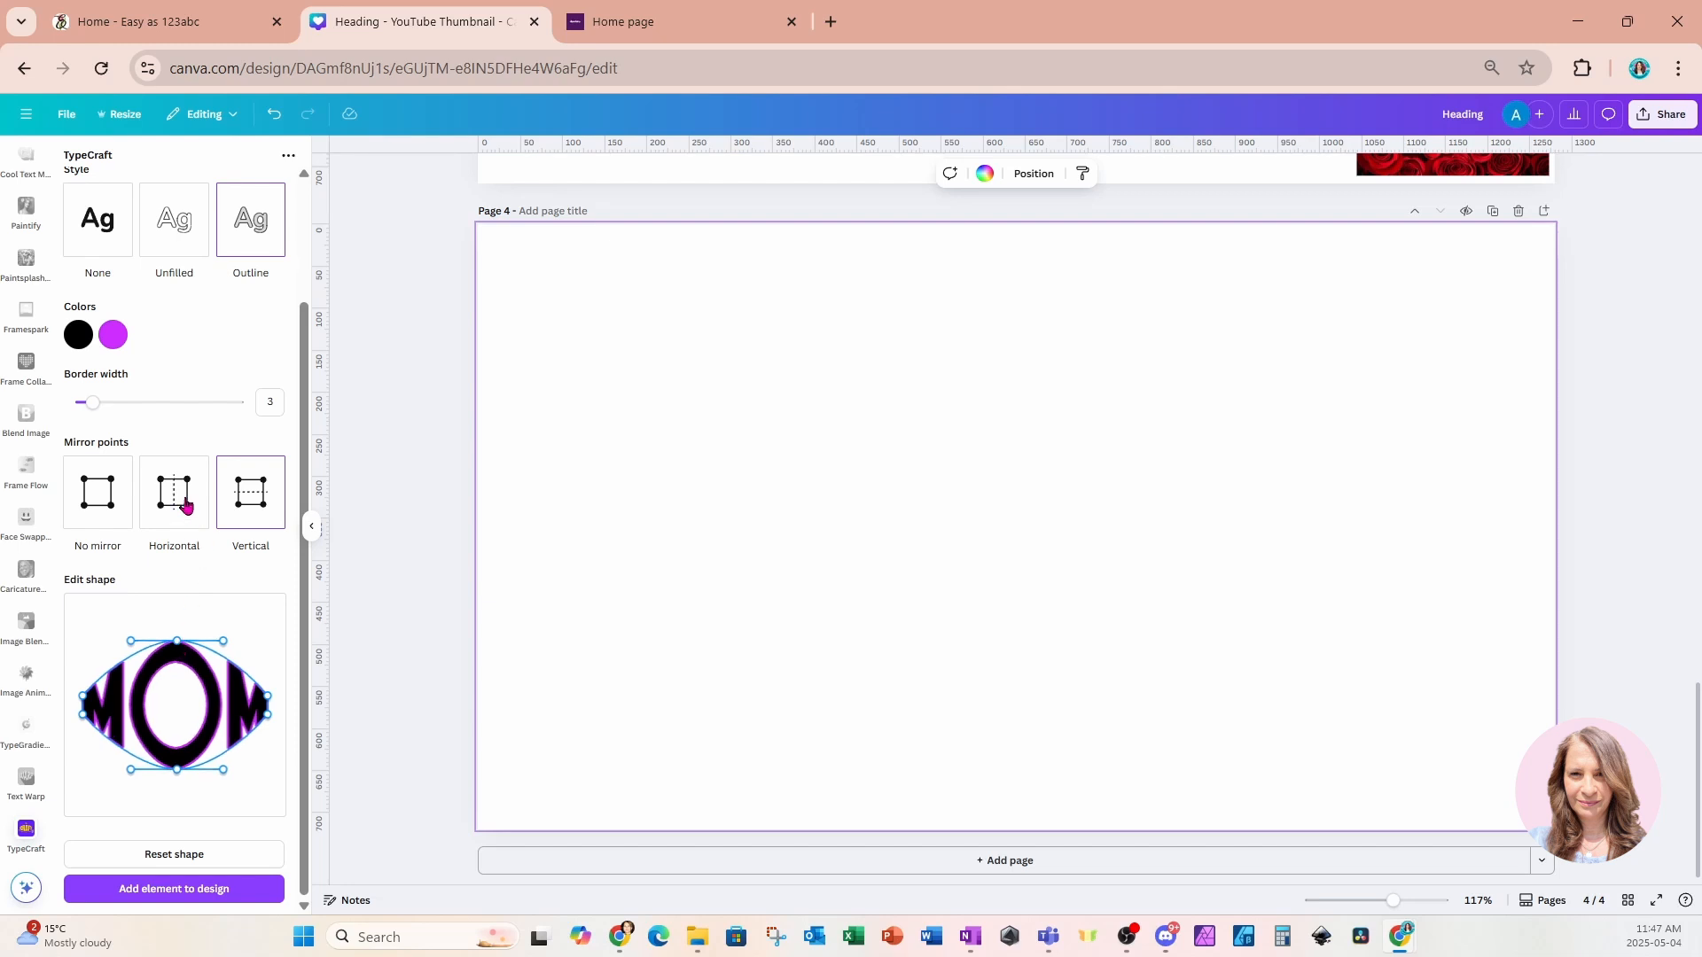
Switch to Horizontal mirror points and stretch the corner points so the MOM letters form a tall block.
left_click(181, 502)
left_click_drag(83, 698, 85, 654)
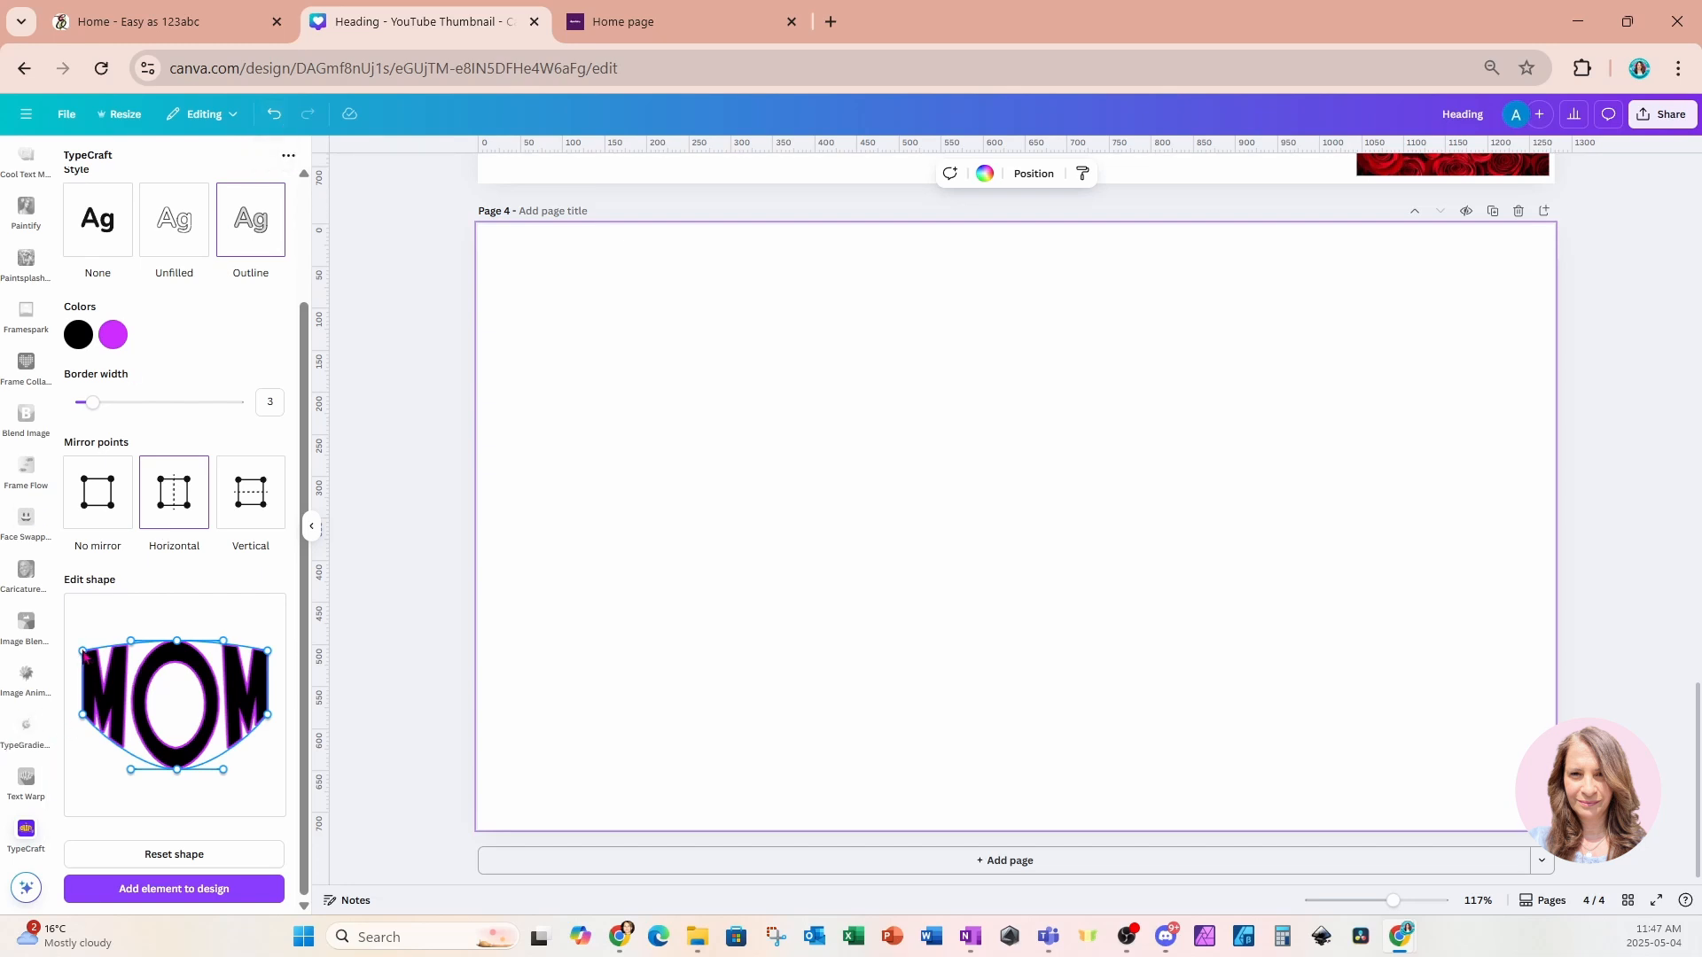
left_click_drag(84, 654, 84, 641)
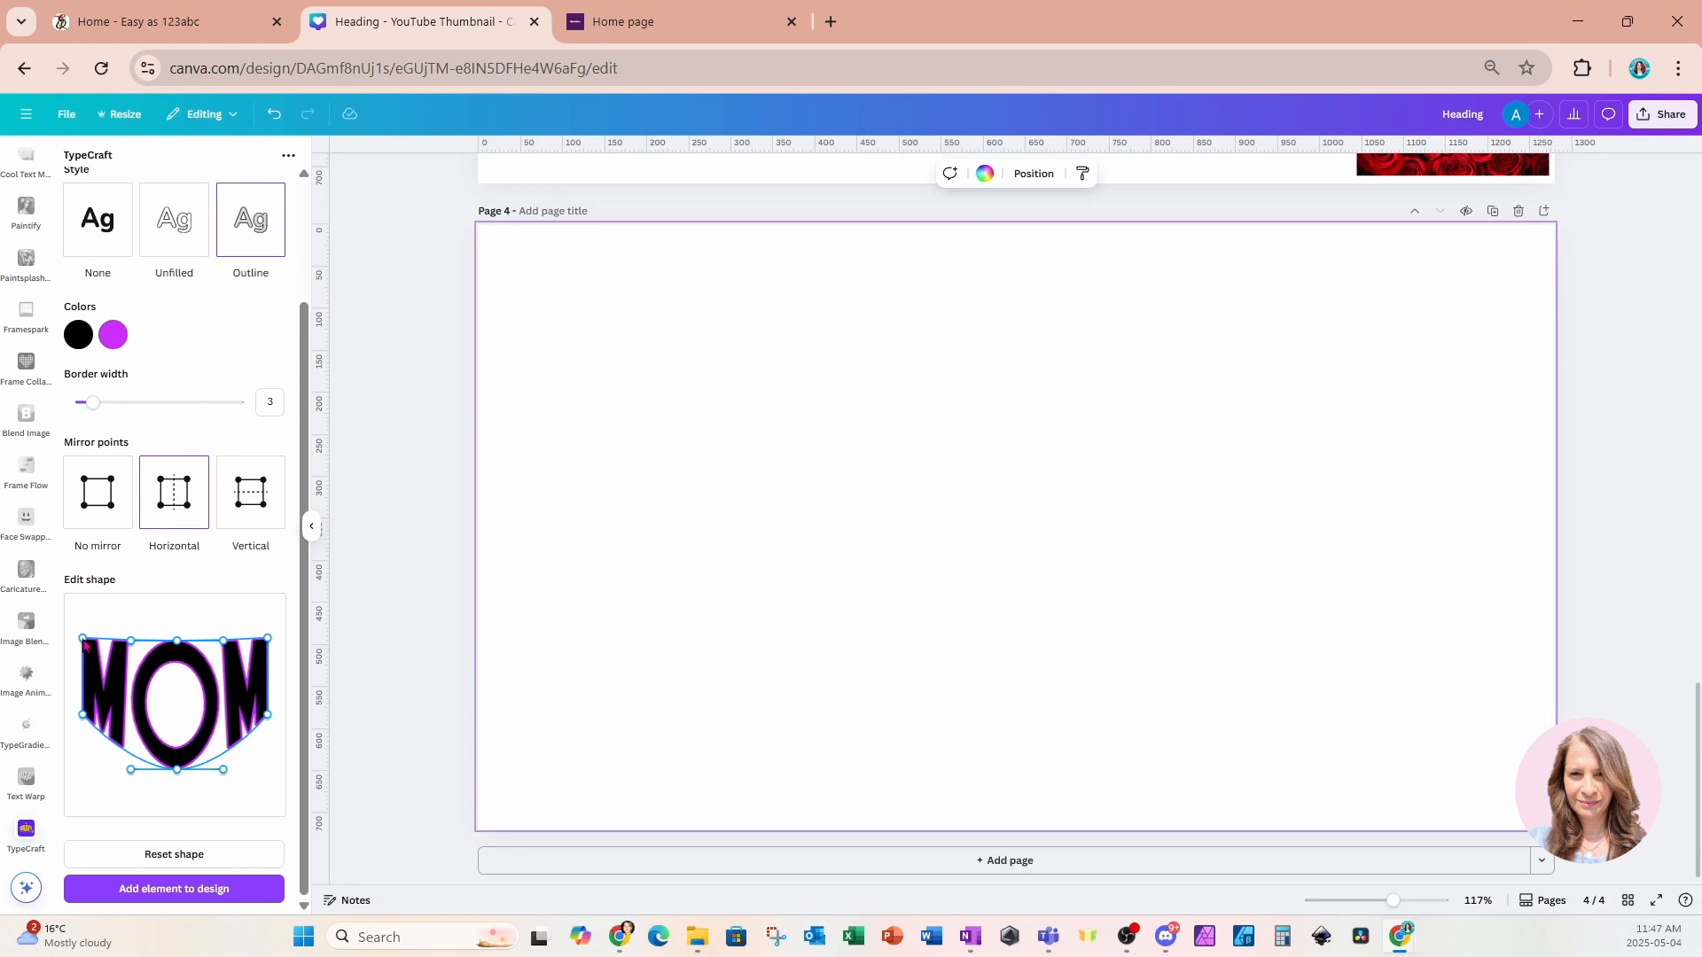
left_click_drag(84, 720, 86, 772)
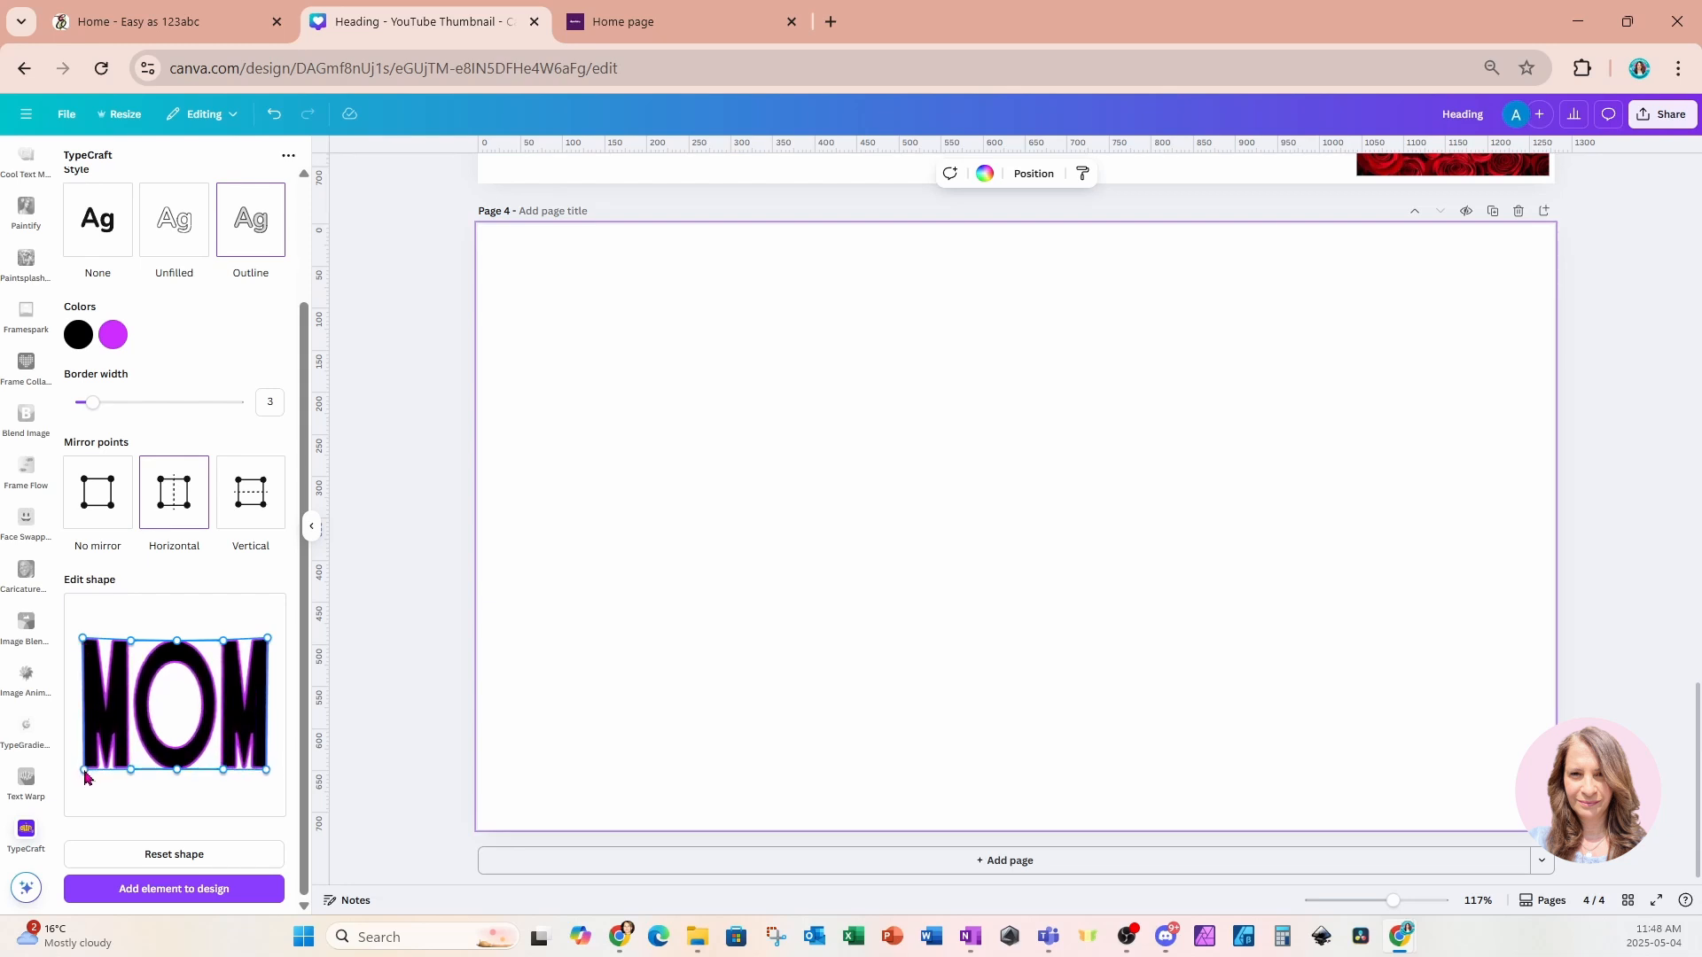
Add the MOM element to page 4 and enlarge it by its corners to fill most of the page.
left_click(104, 896)
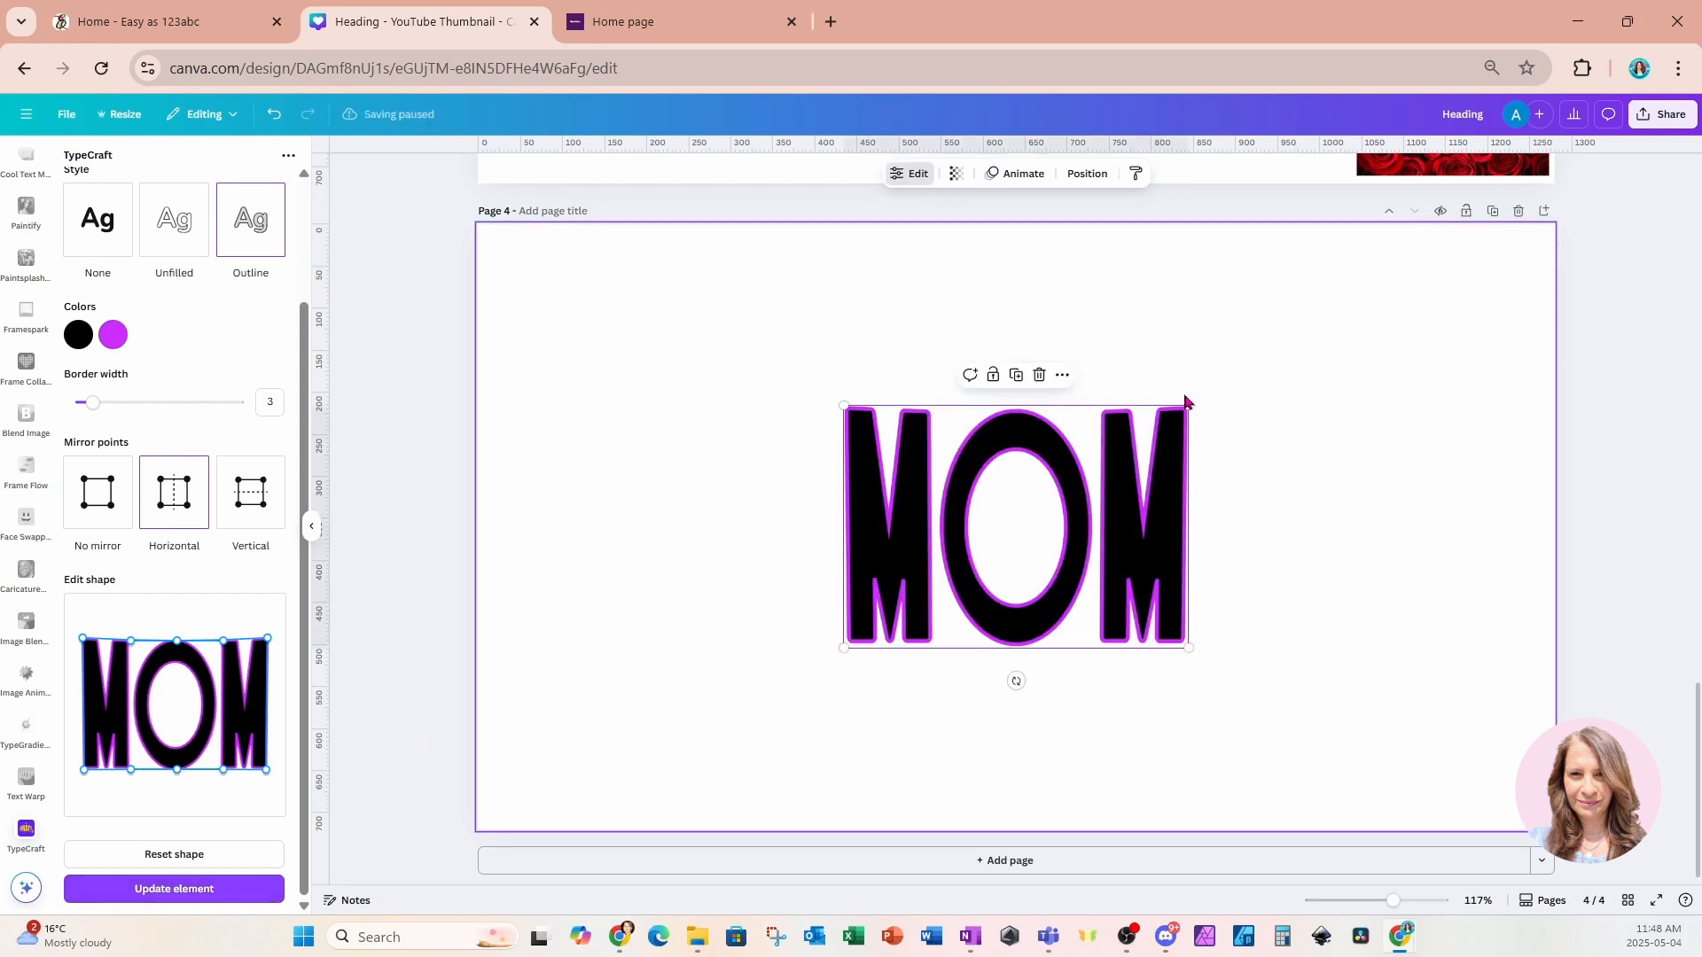
left_click_drag(1189, 405, 1380, 287)
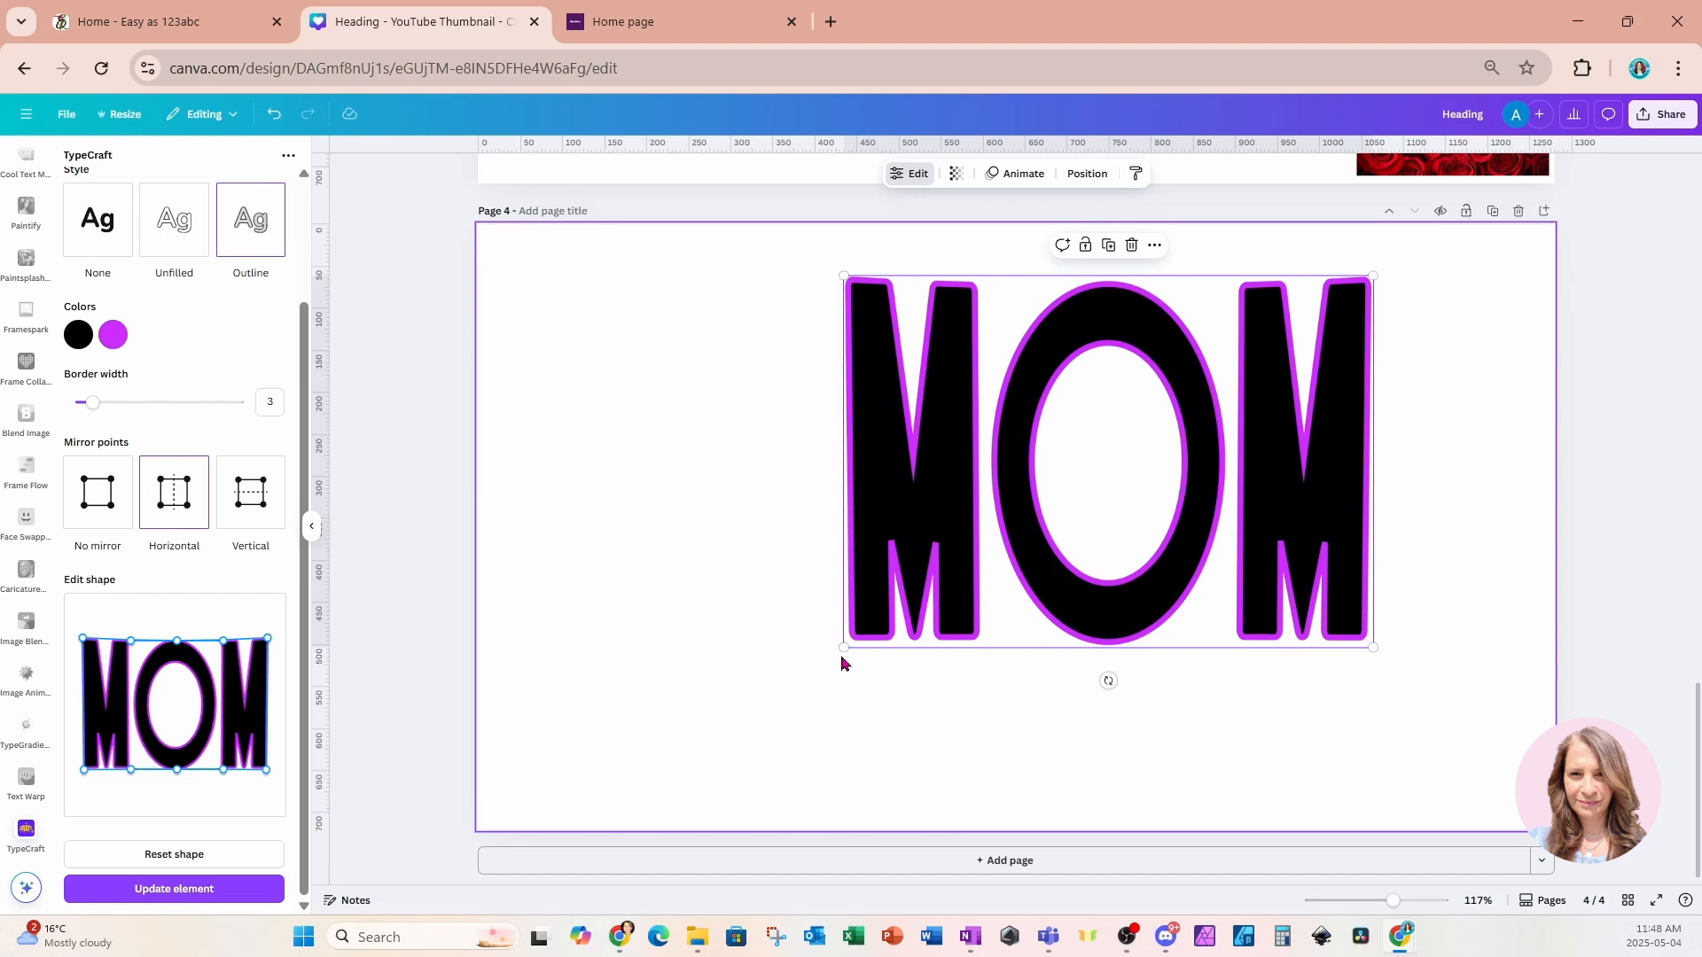
left_click_drag(843, 648, 662, 800)
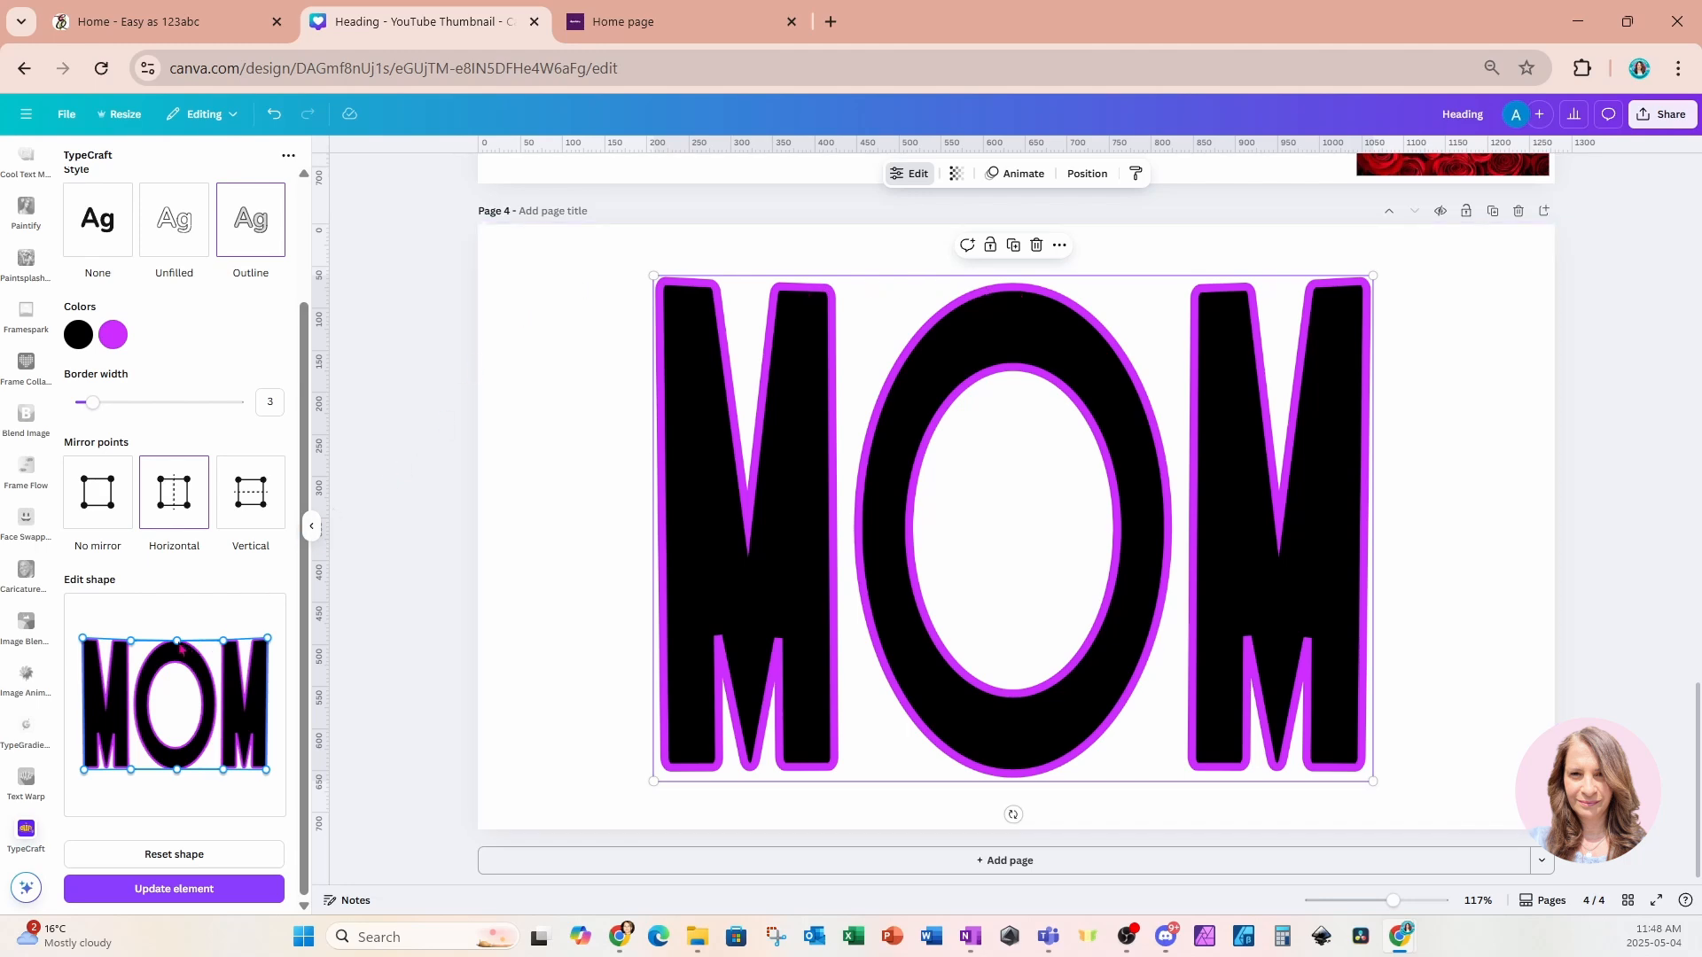
Switch to No mirror, nudge the shape's top-middle point slightly upward, and update the element.
left_click(106, 495)
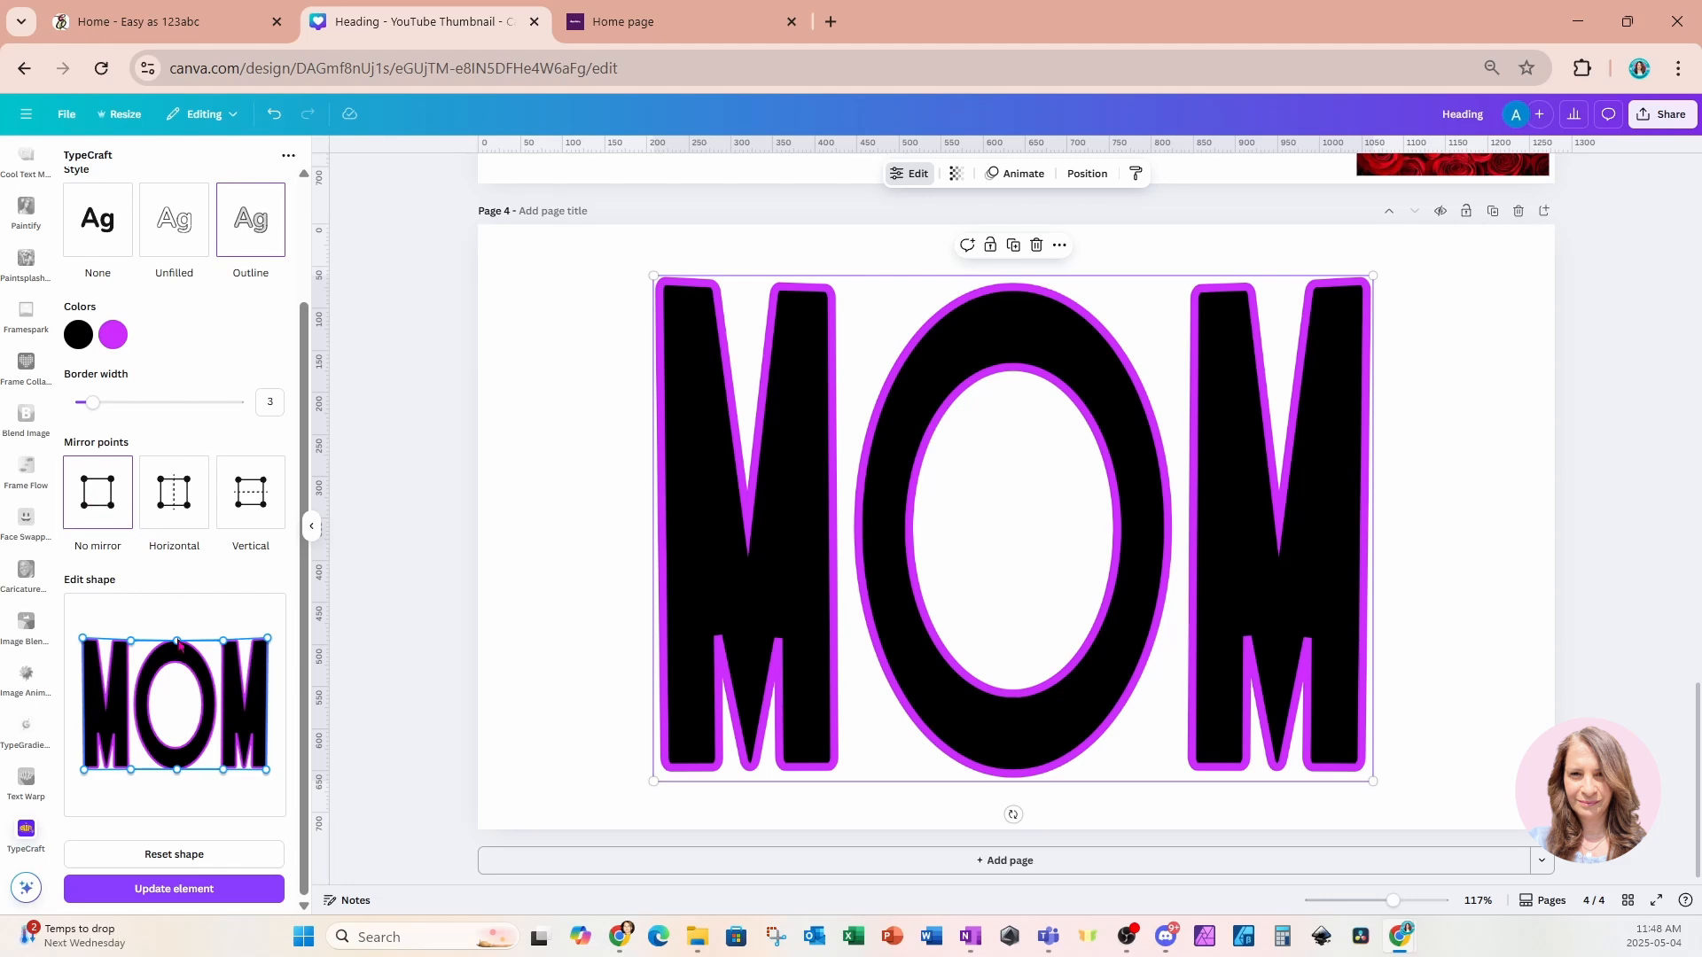
left_click_drag(178, 645, 178, 642)
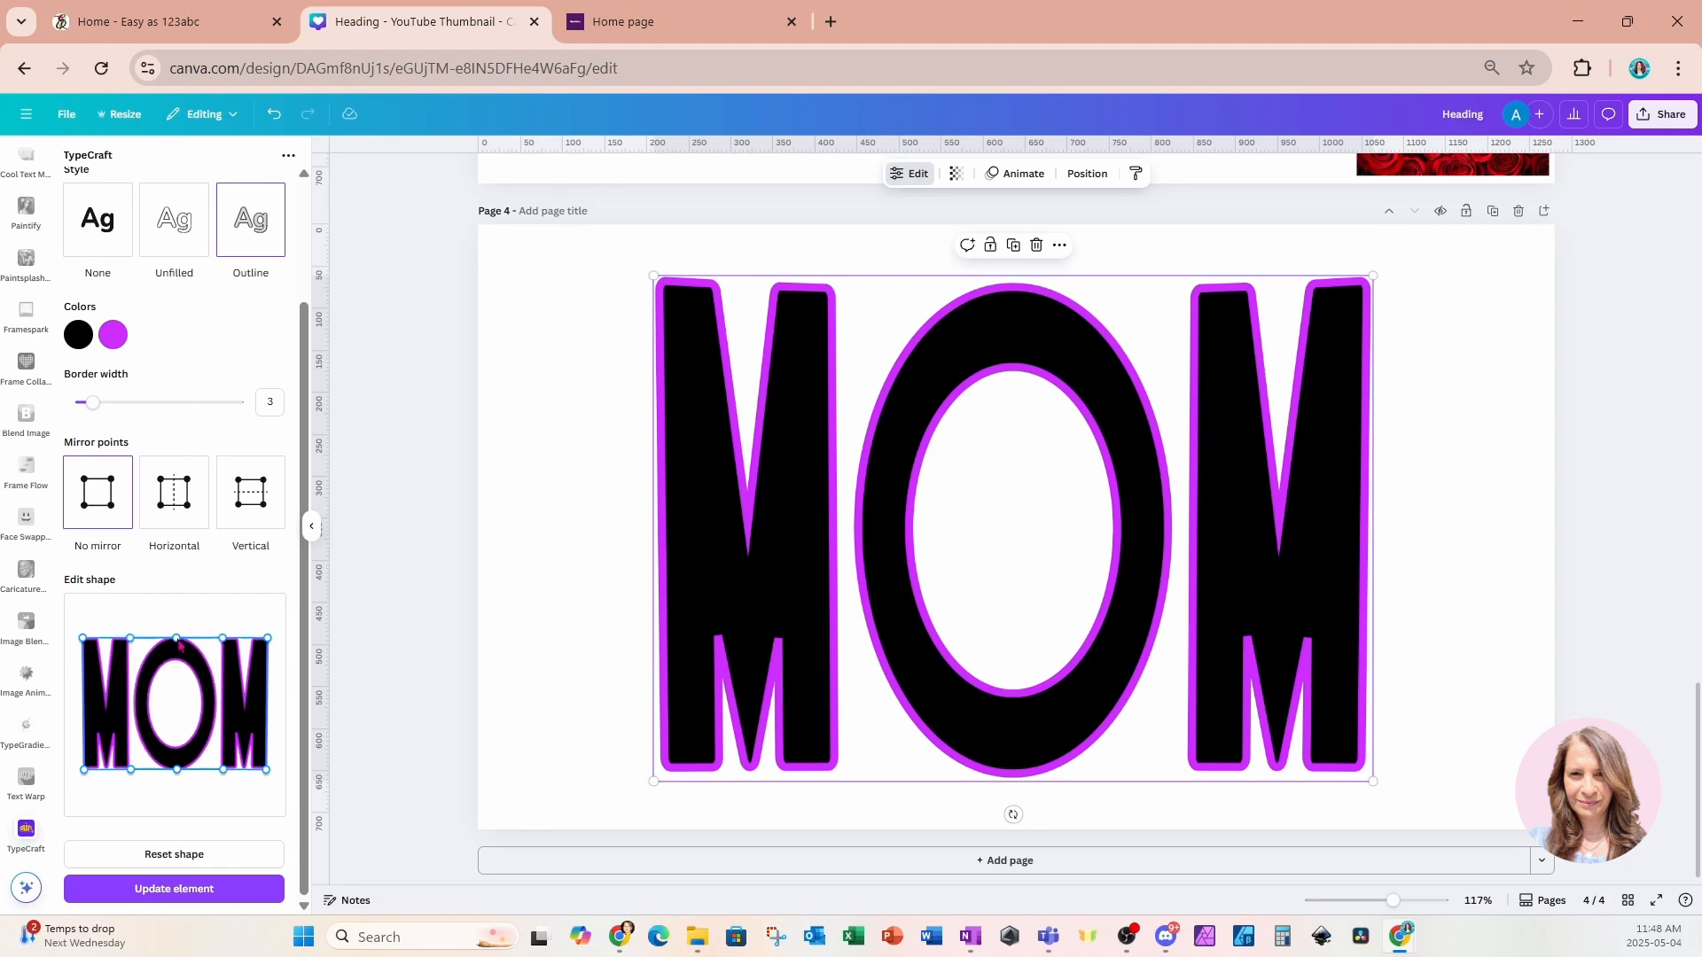
left_click(166, 889)
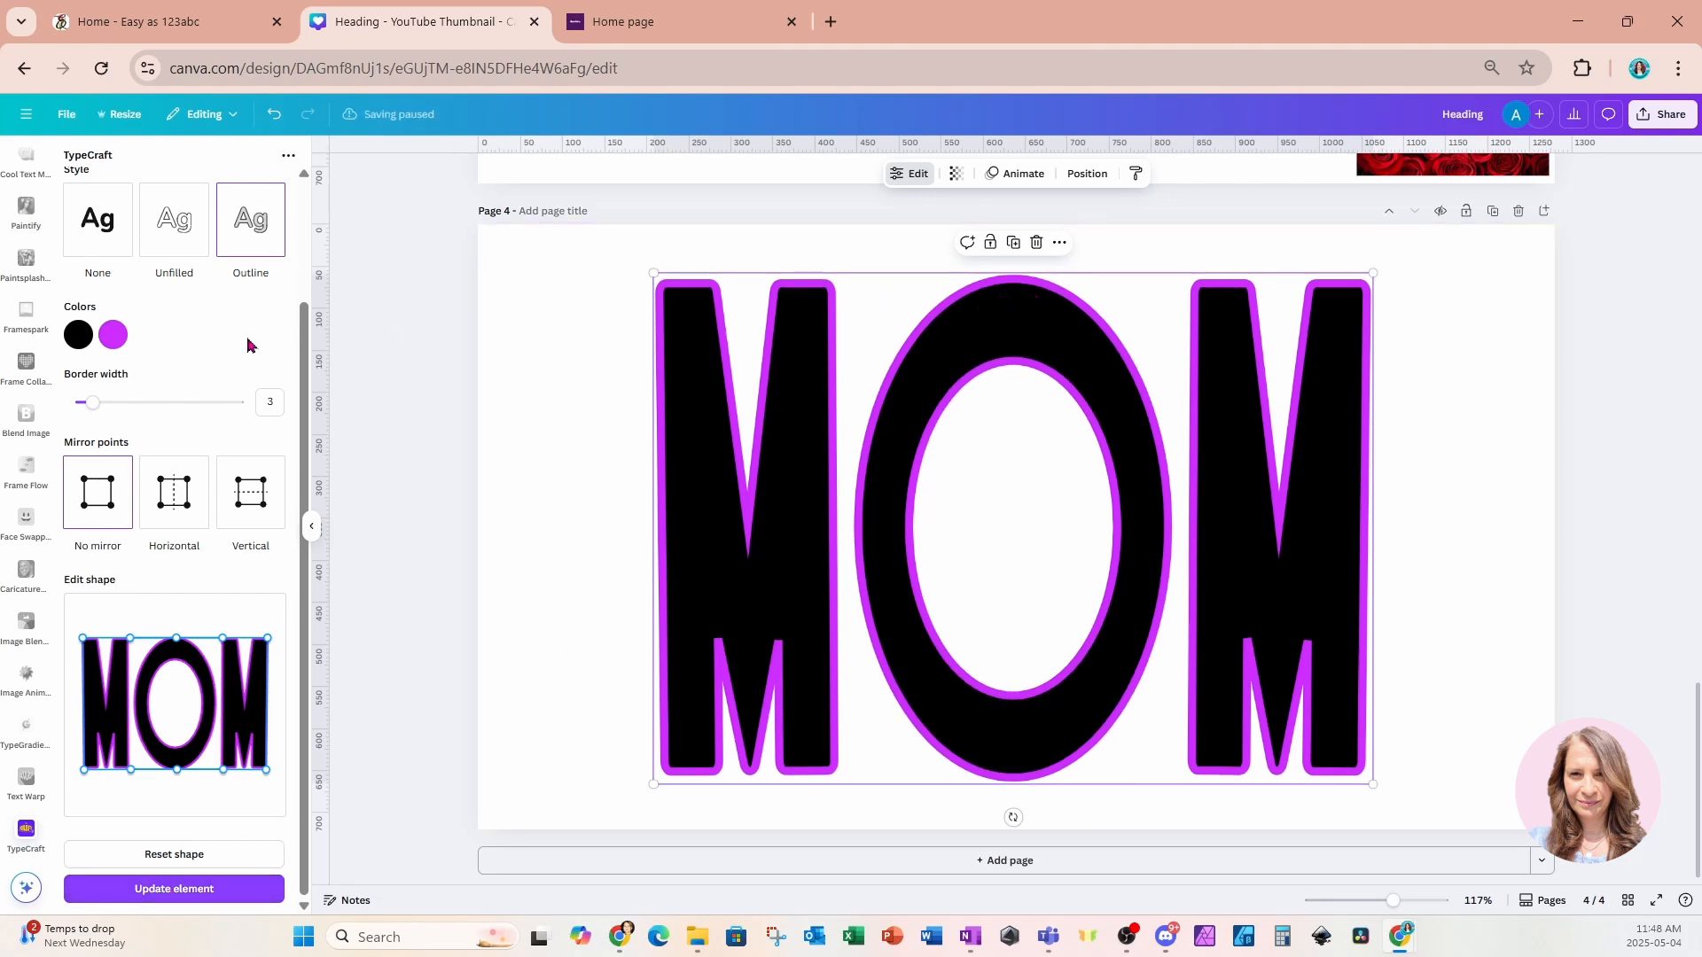
Set the first TypeCraft color to dark red #B80000 and copy its hex code.
left_click(83, 338)
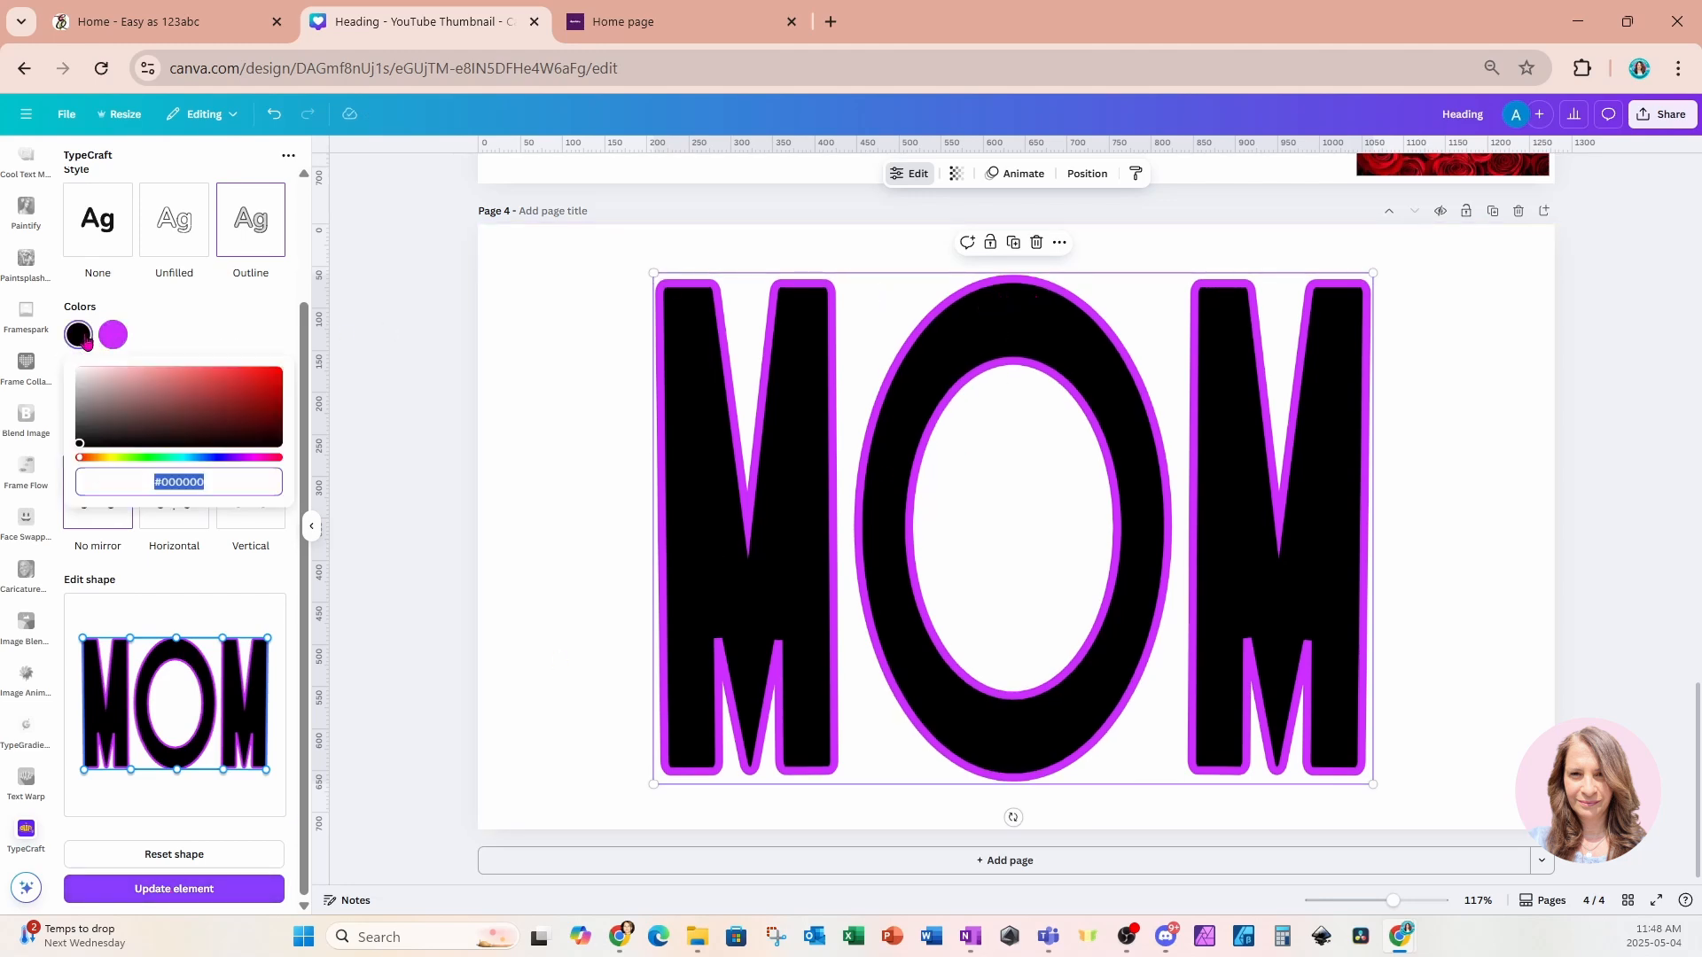
left_click_drag(78, 444, 299, 424)
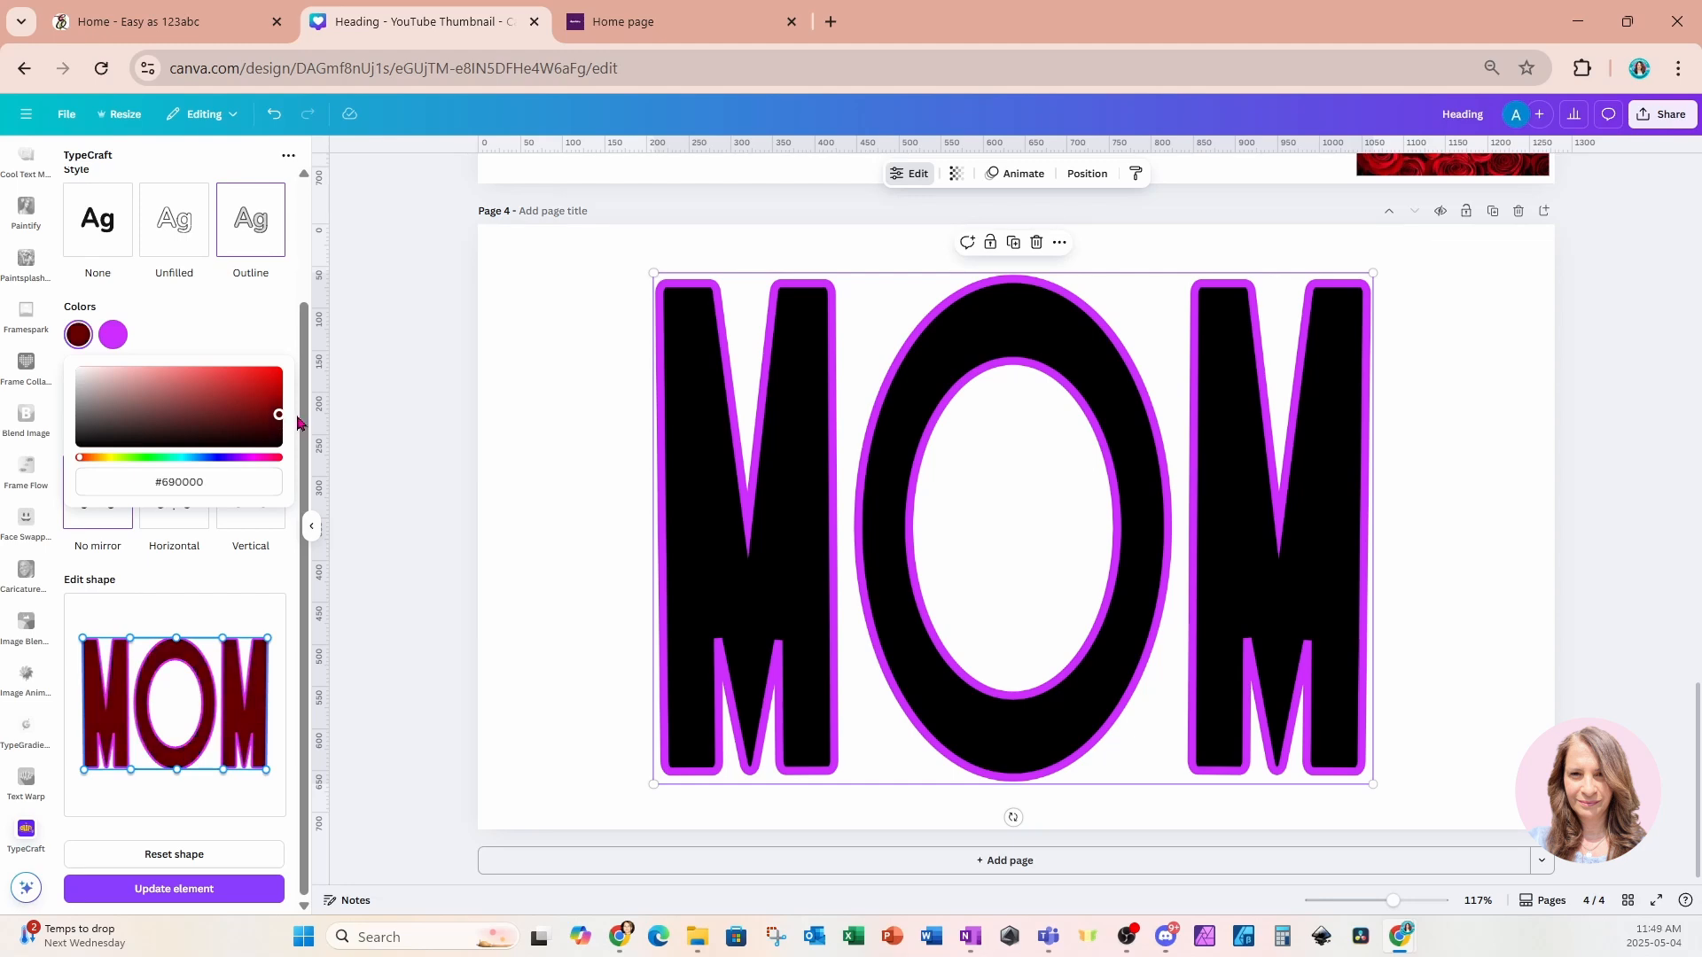
left_click(192, 327)
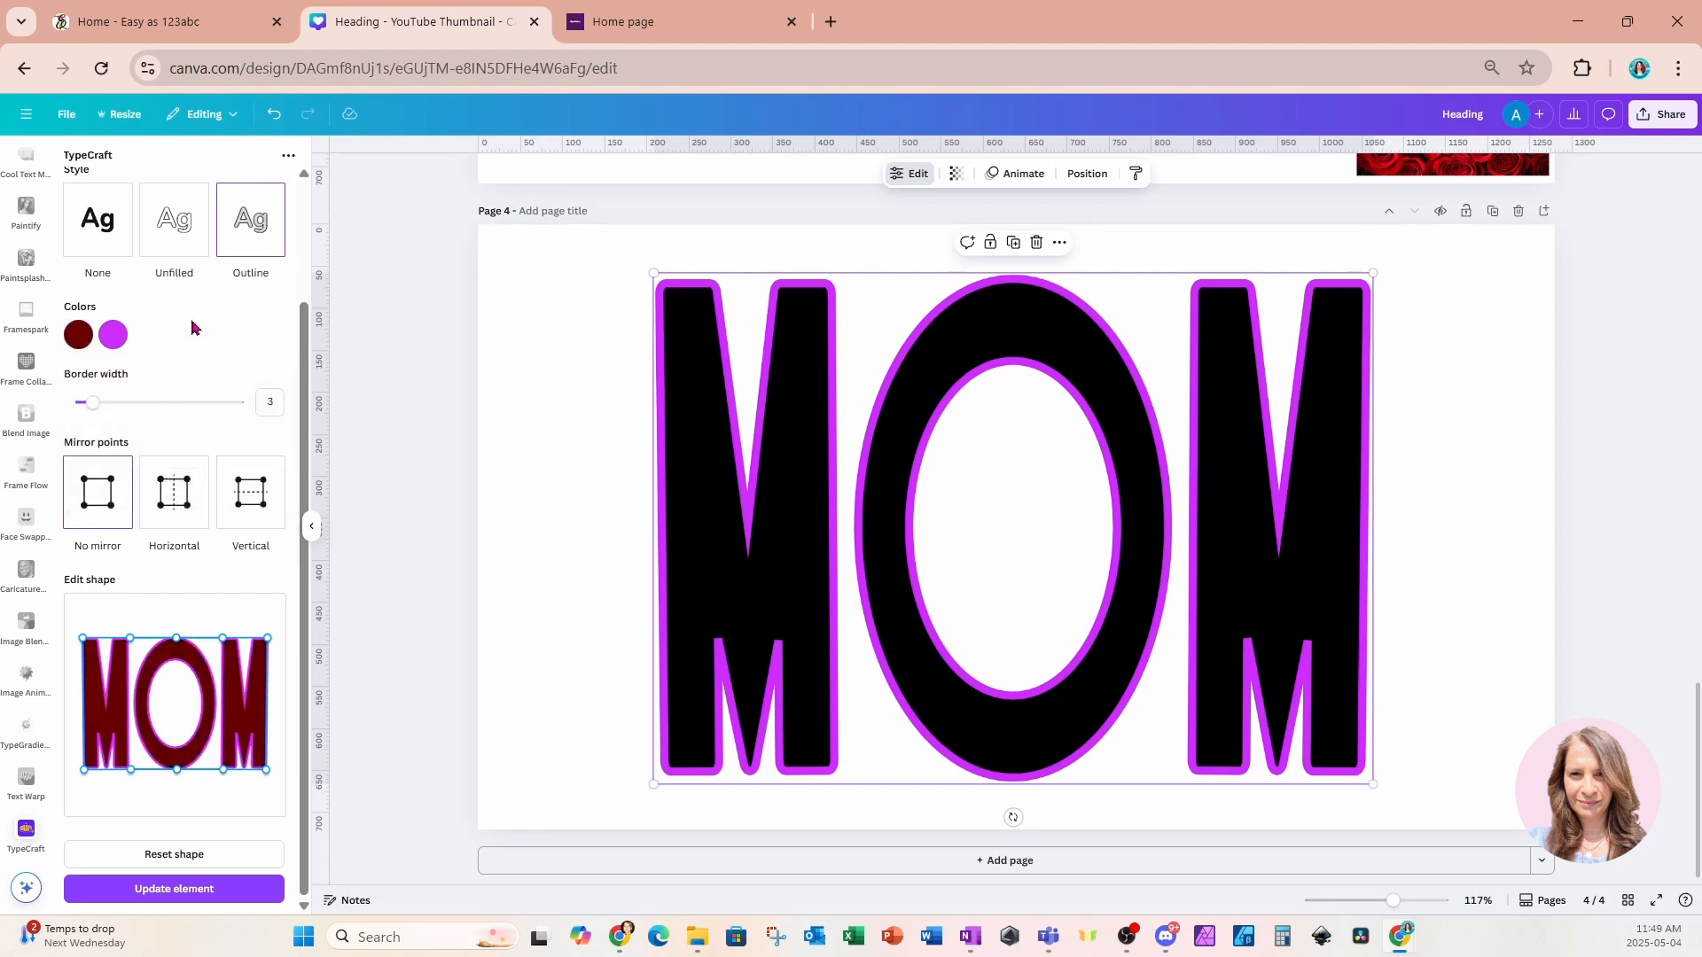
left_click(113, 335)
left_click(78, 335)
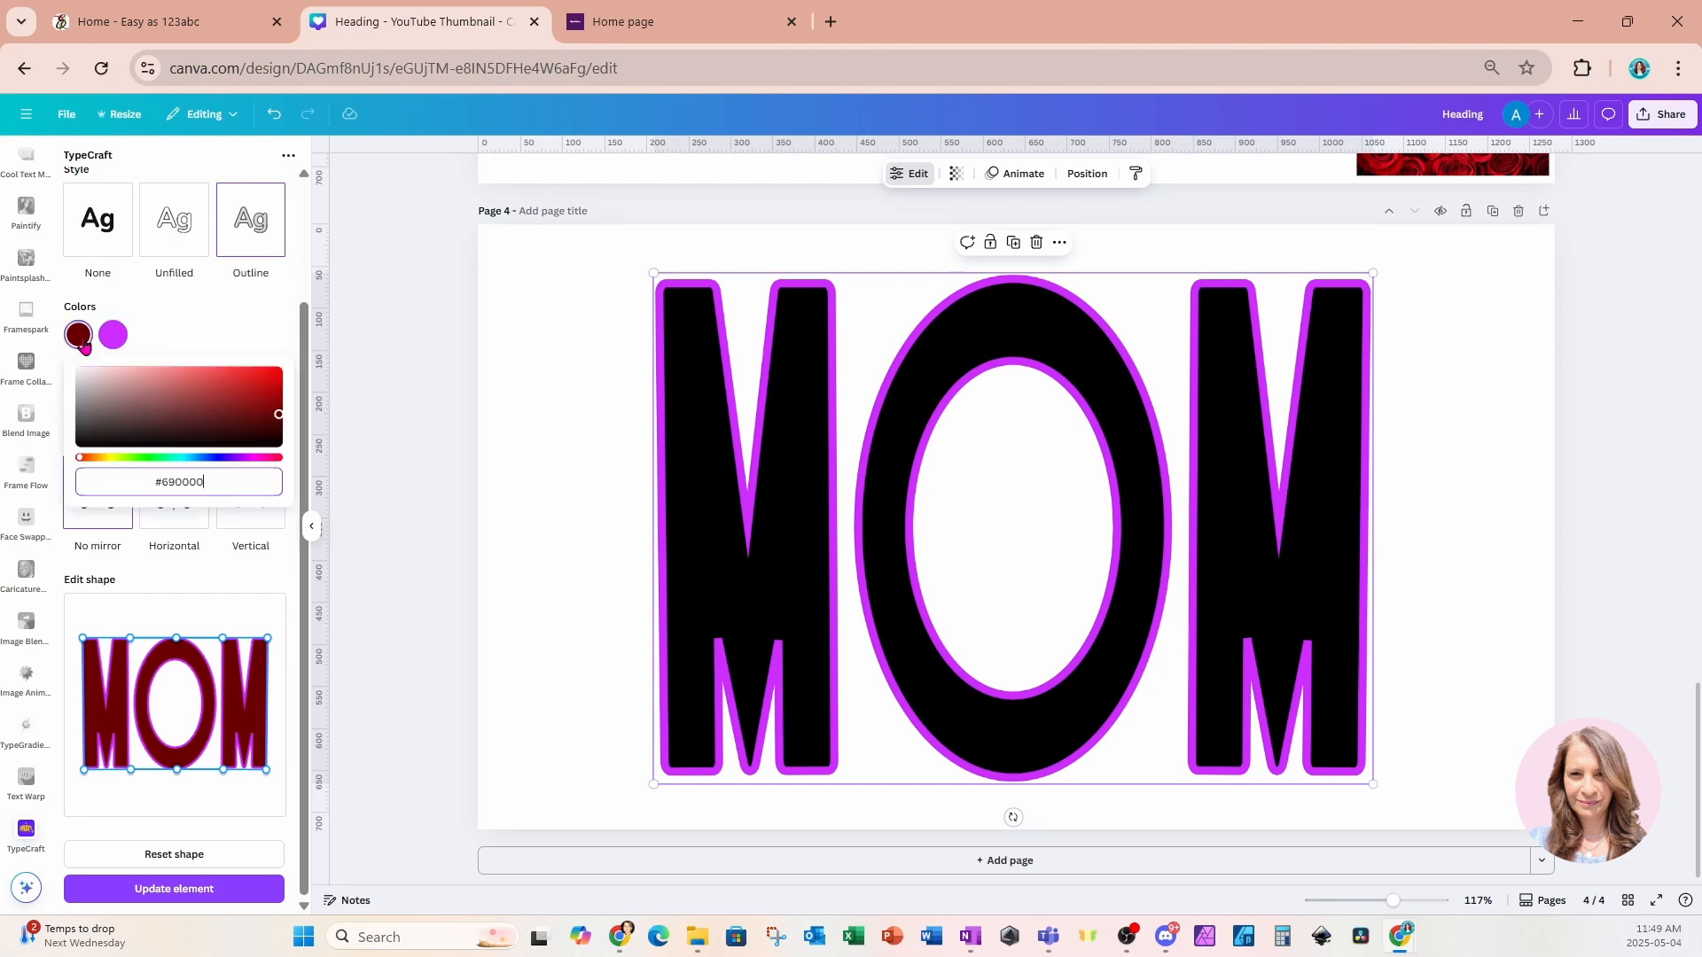
left_click_drag(280, 421, 286, 396)
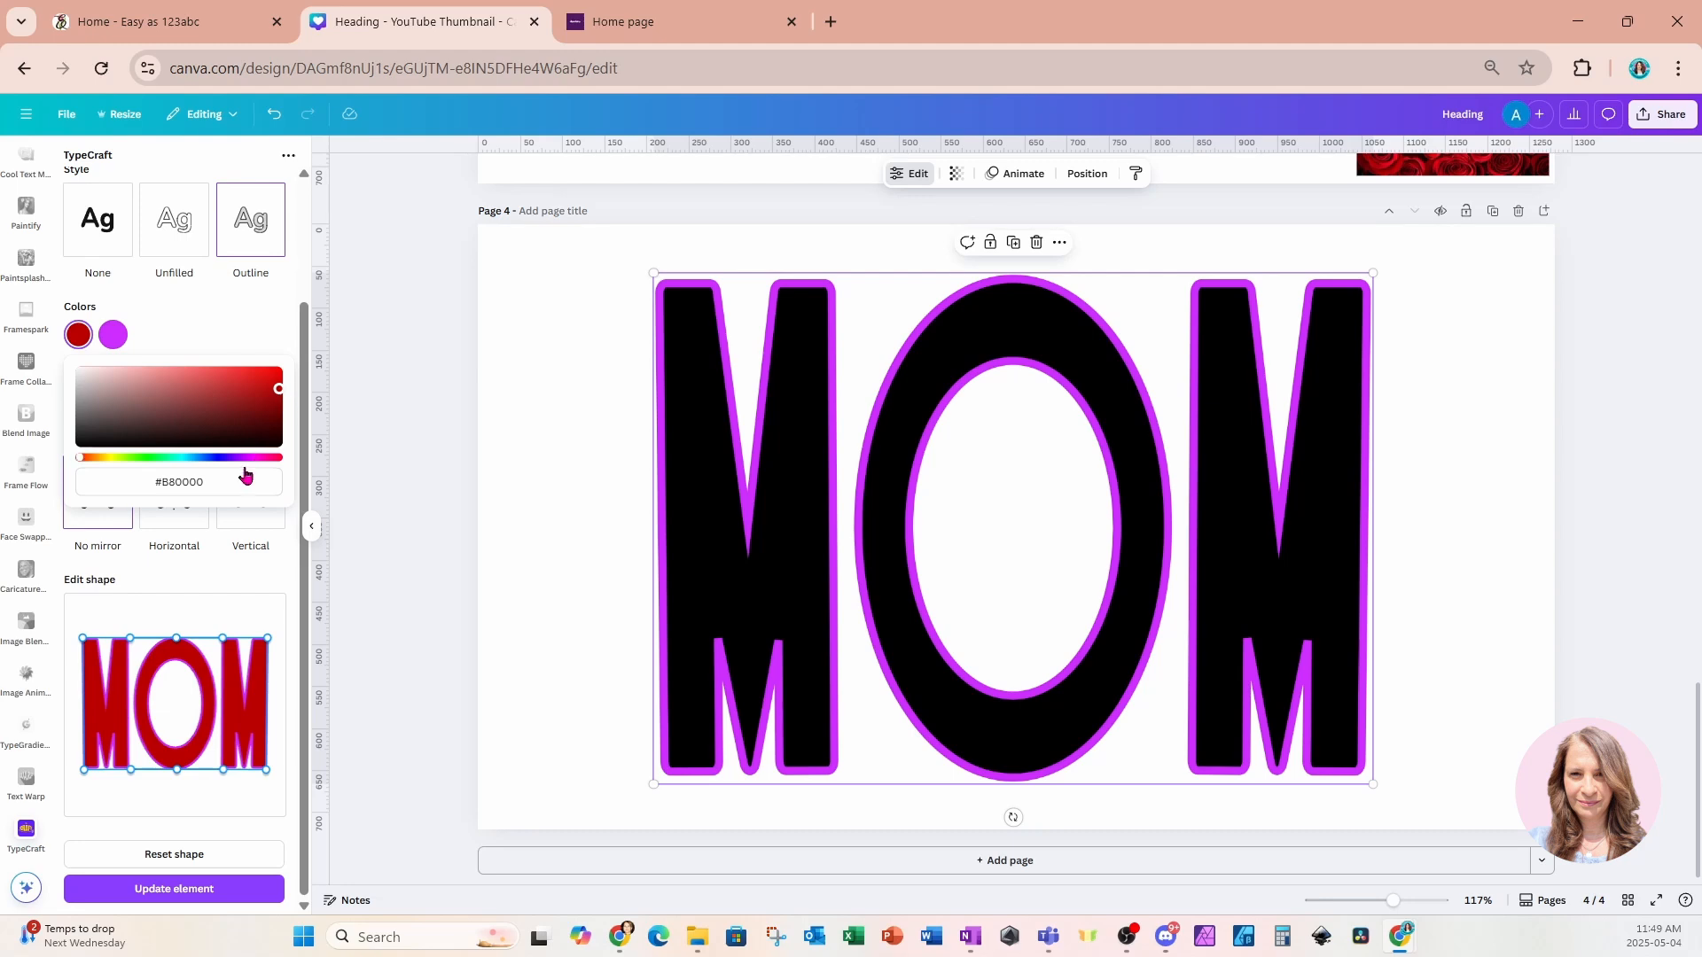
left_click(216, 482)
triple_click(213, 483)
key("ctrl+c")
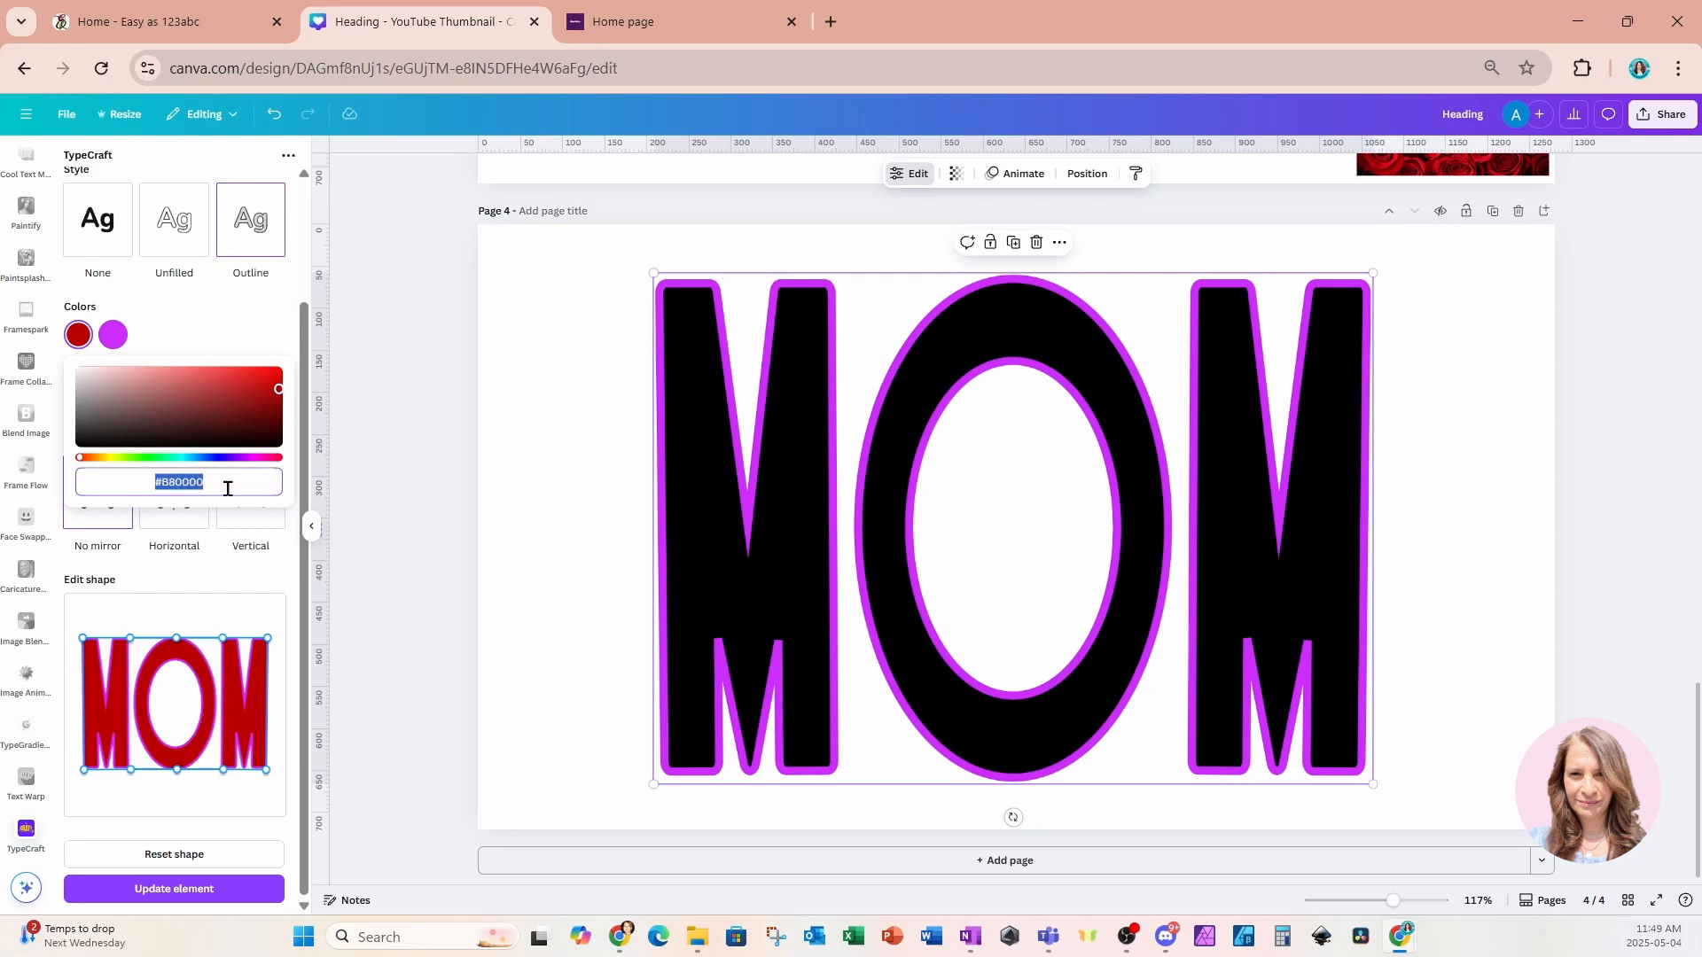
Paste #B80000 into the second color and update the element.
left_click(110, 335)
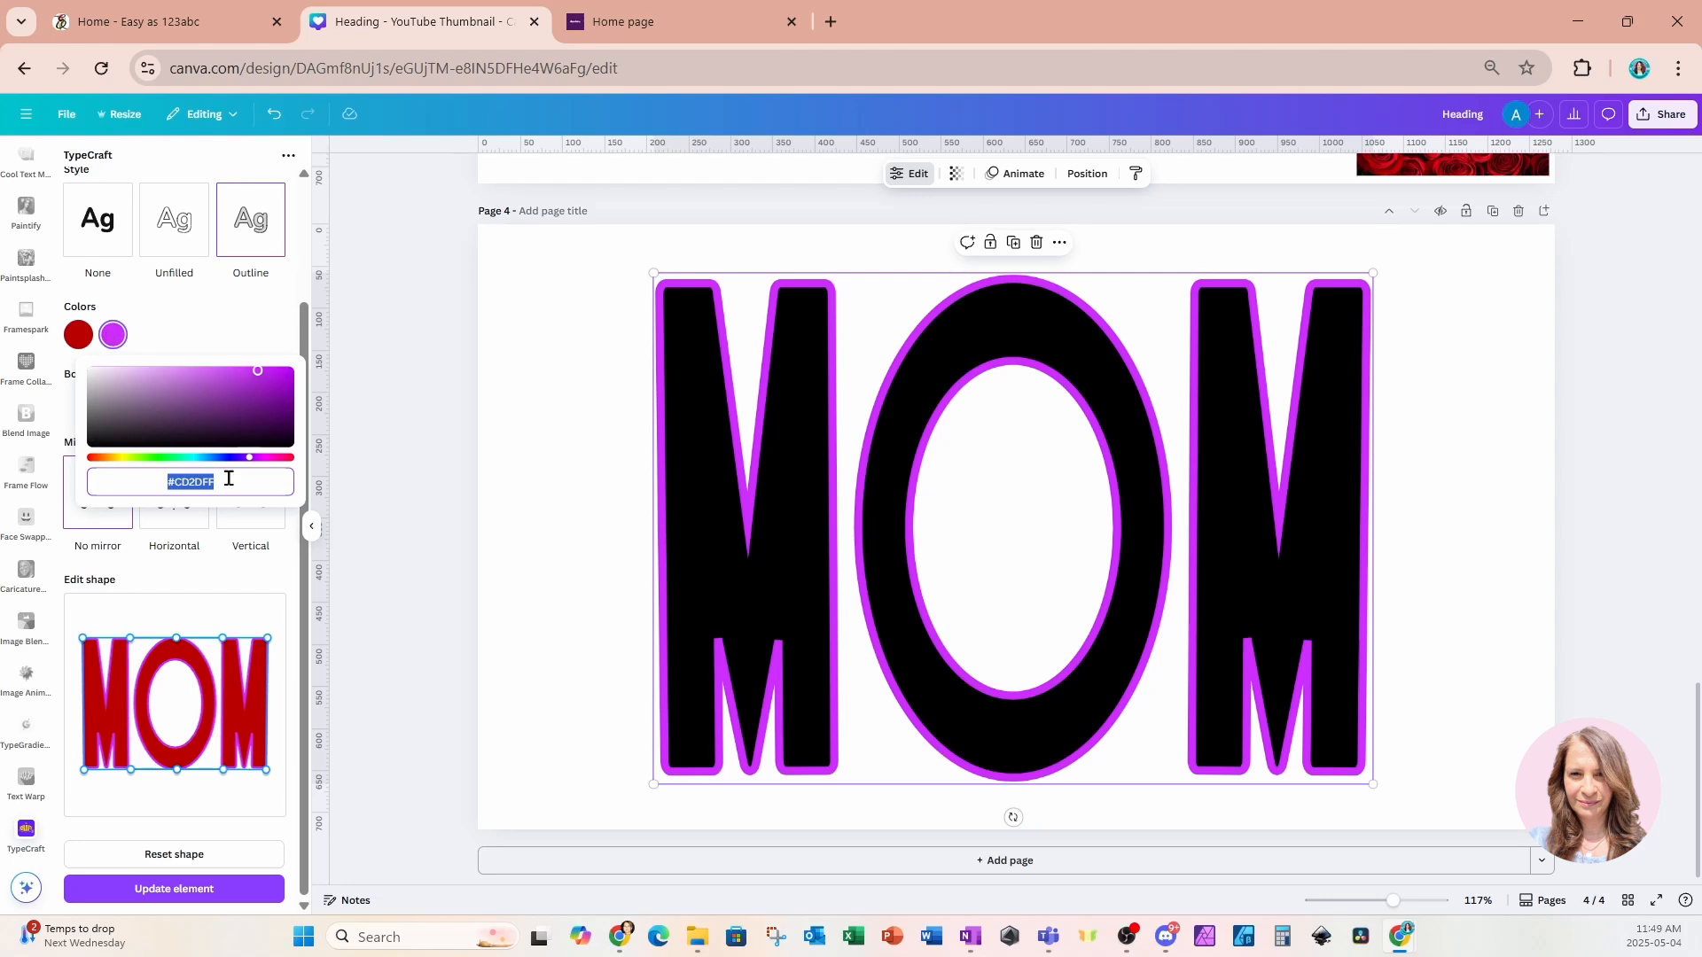
key("ctrl+v")
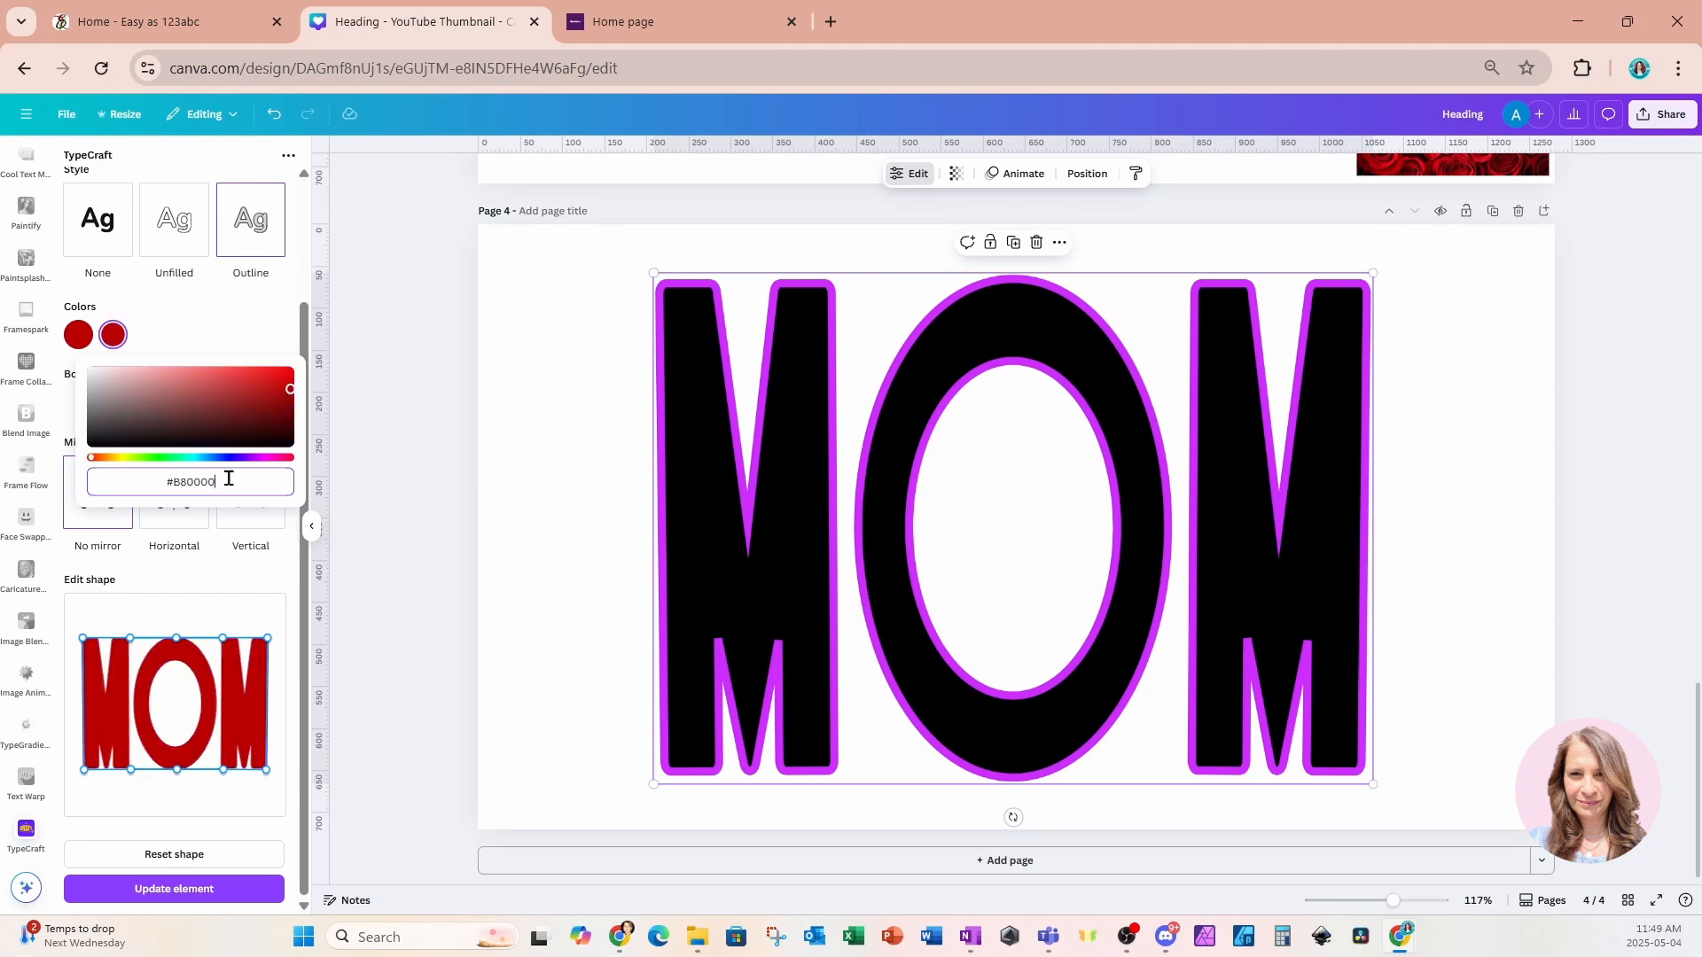
left_click(229, 327)
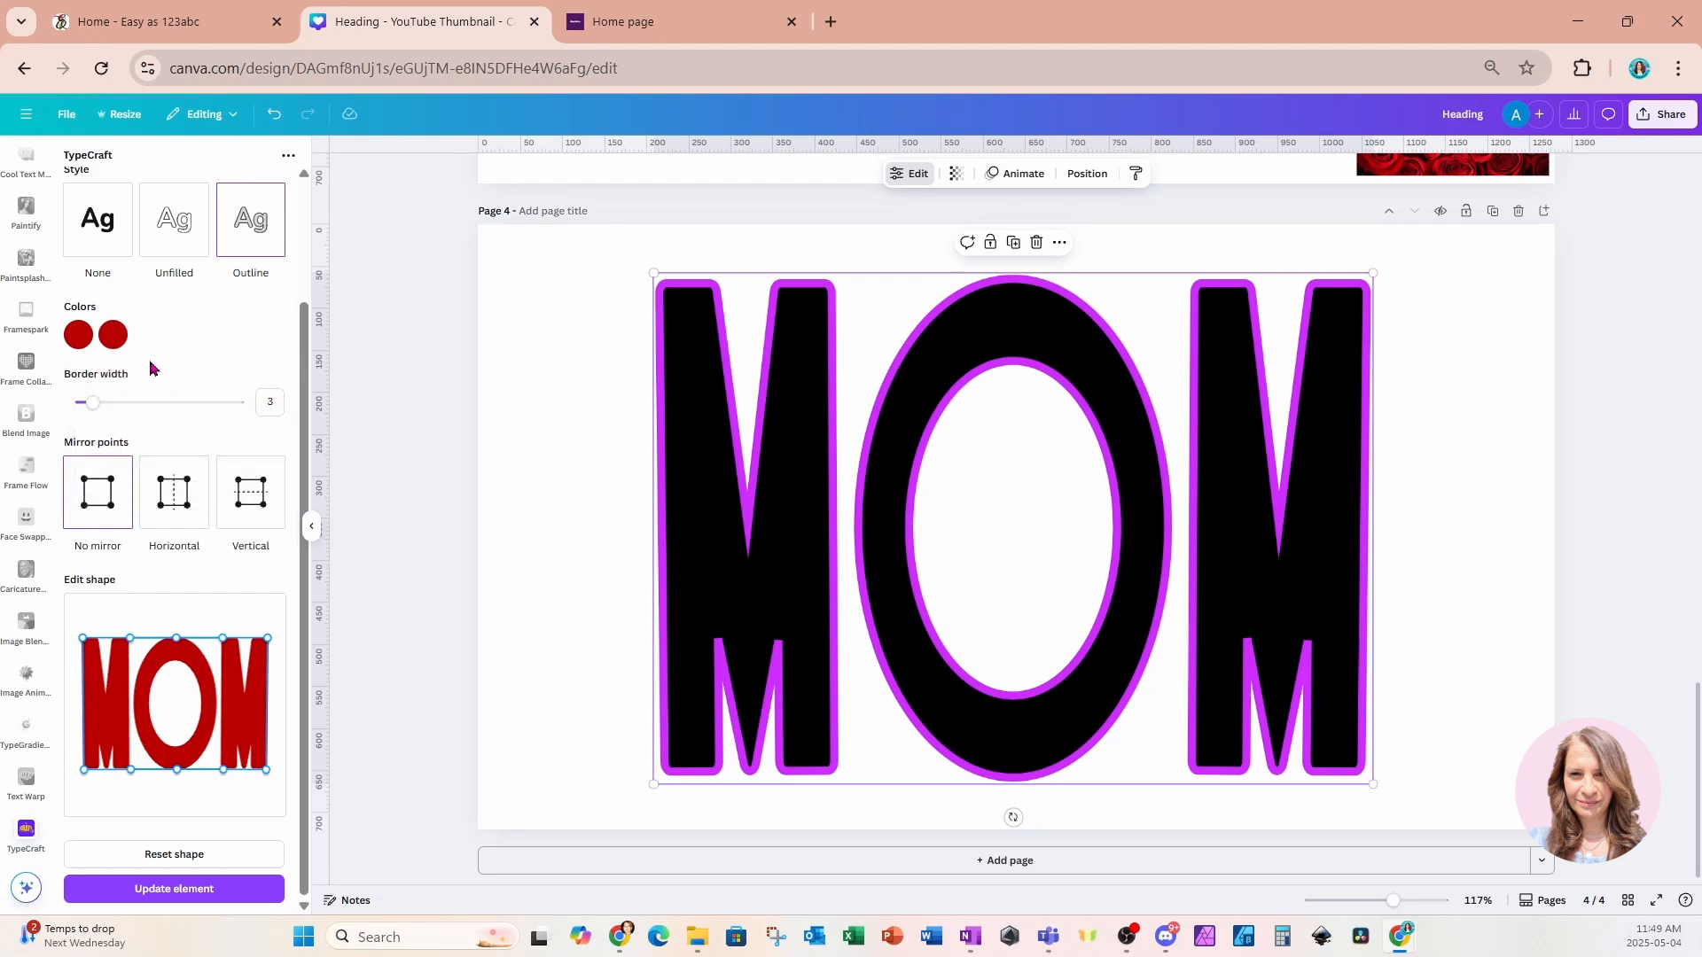
left_click(100, 889)
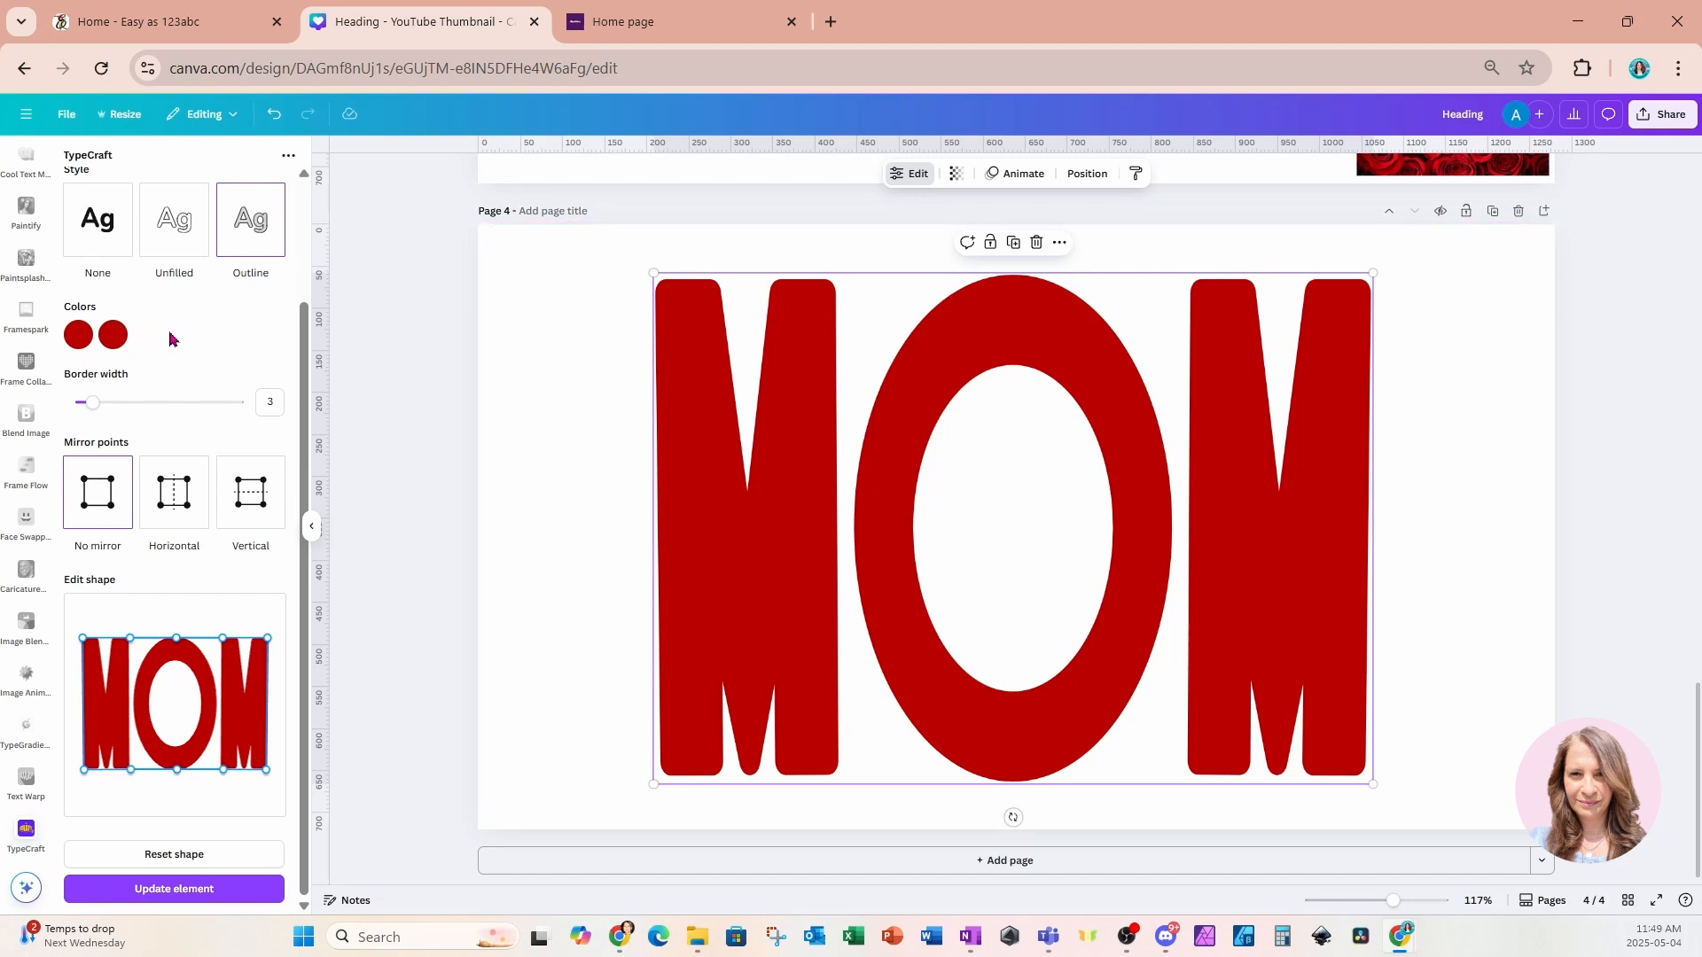
Set the second color to black #000000 and update the element.
left_click(114, 336)
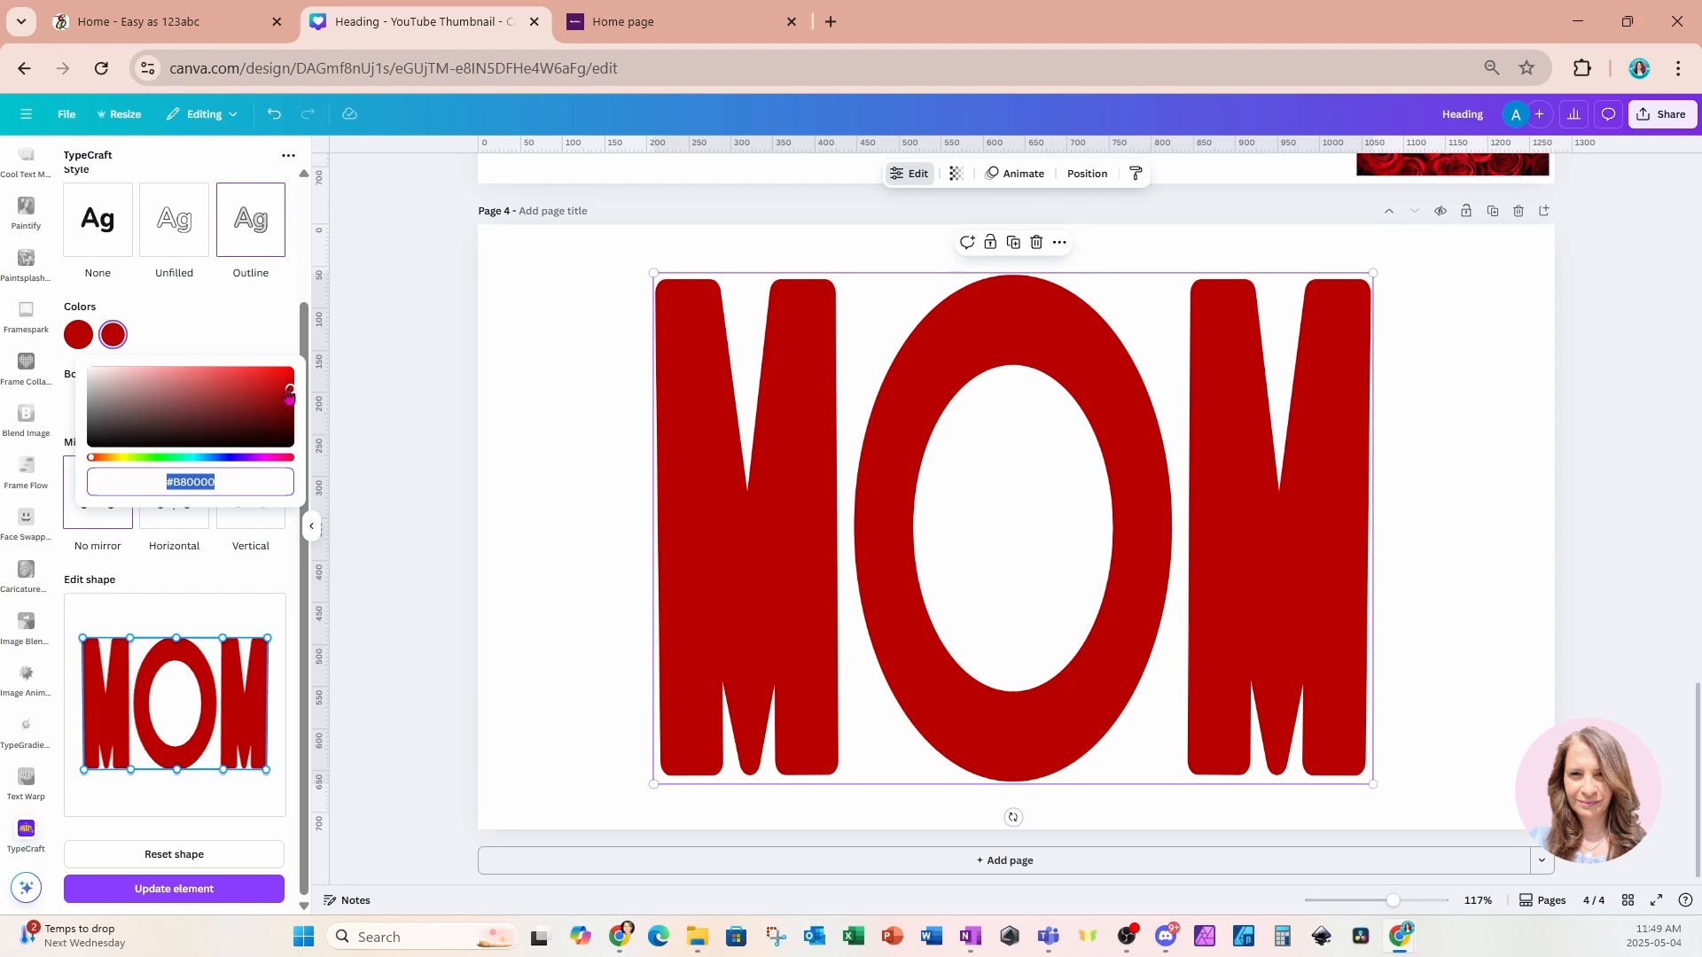
left_click_drag(288, 387, 307, 446)
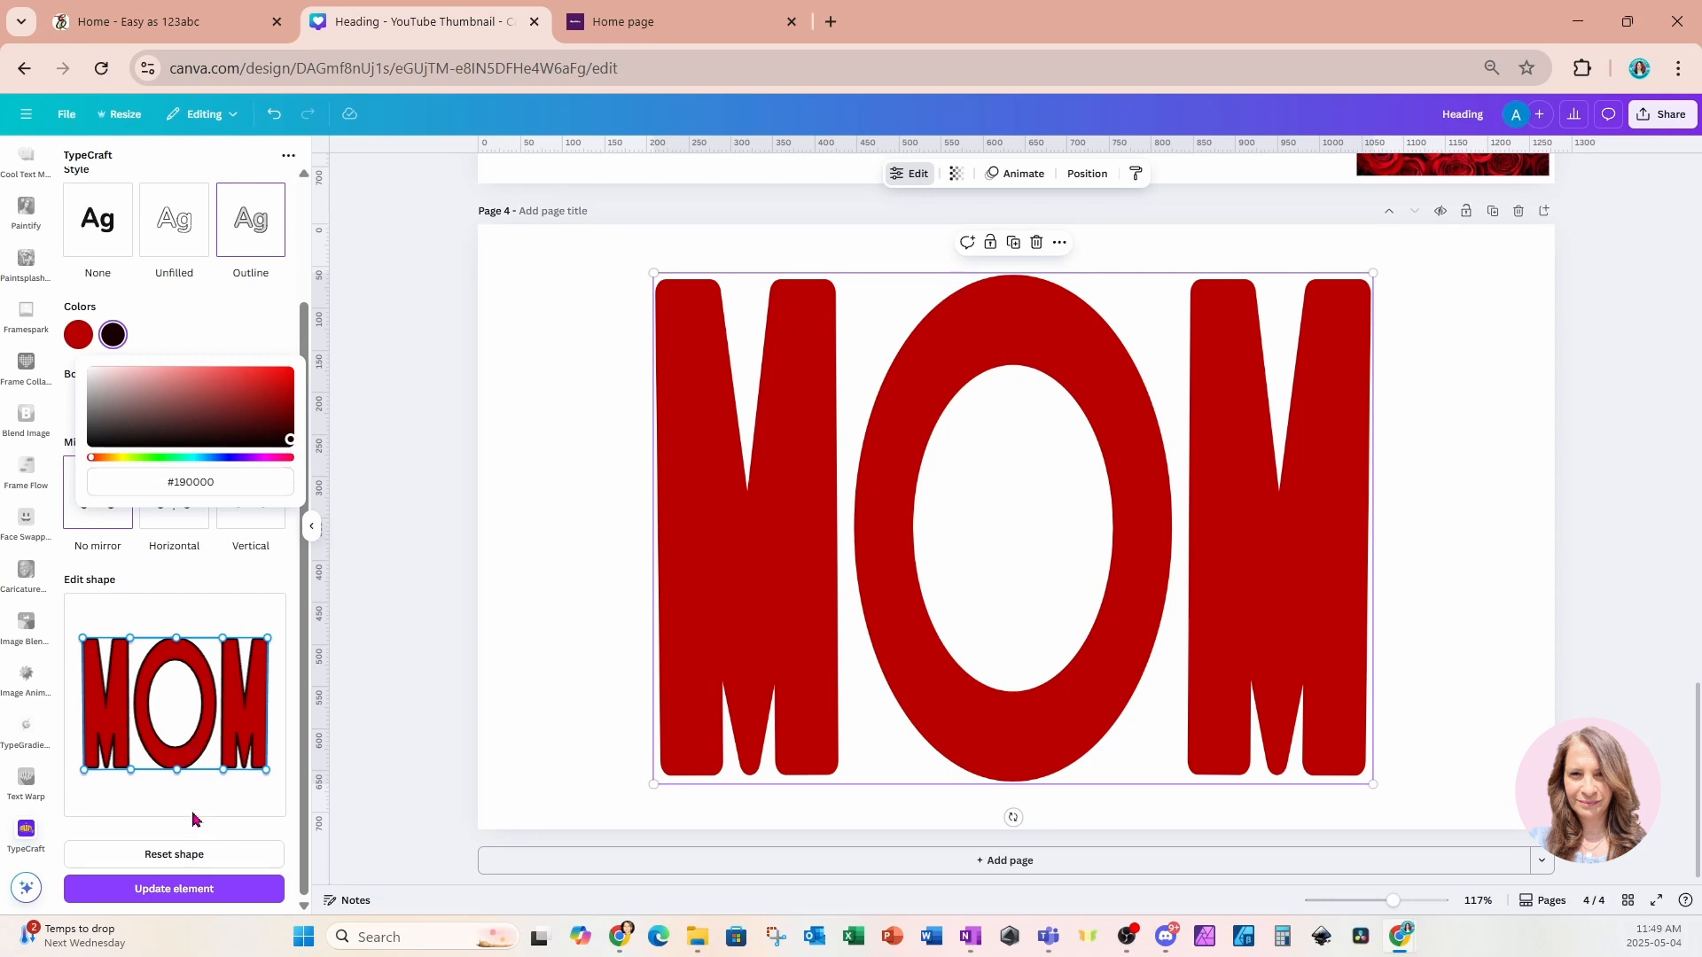
left_click_drag(290, 443, 69, 463)
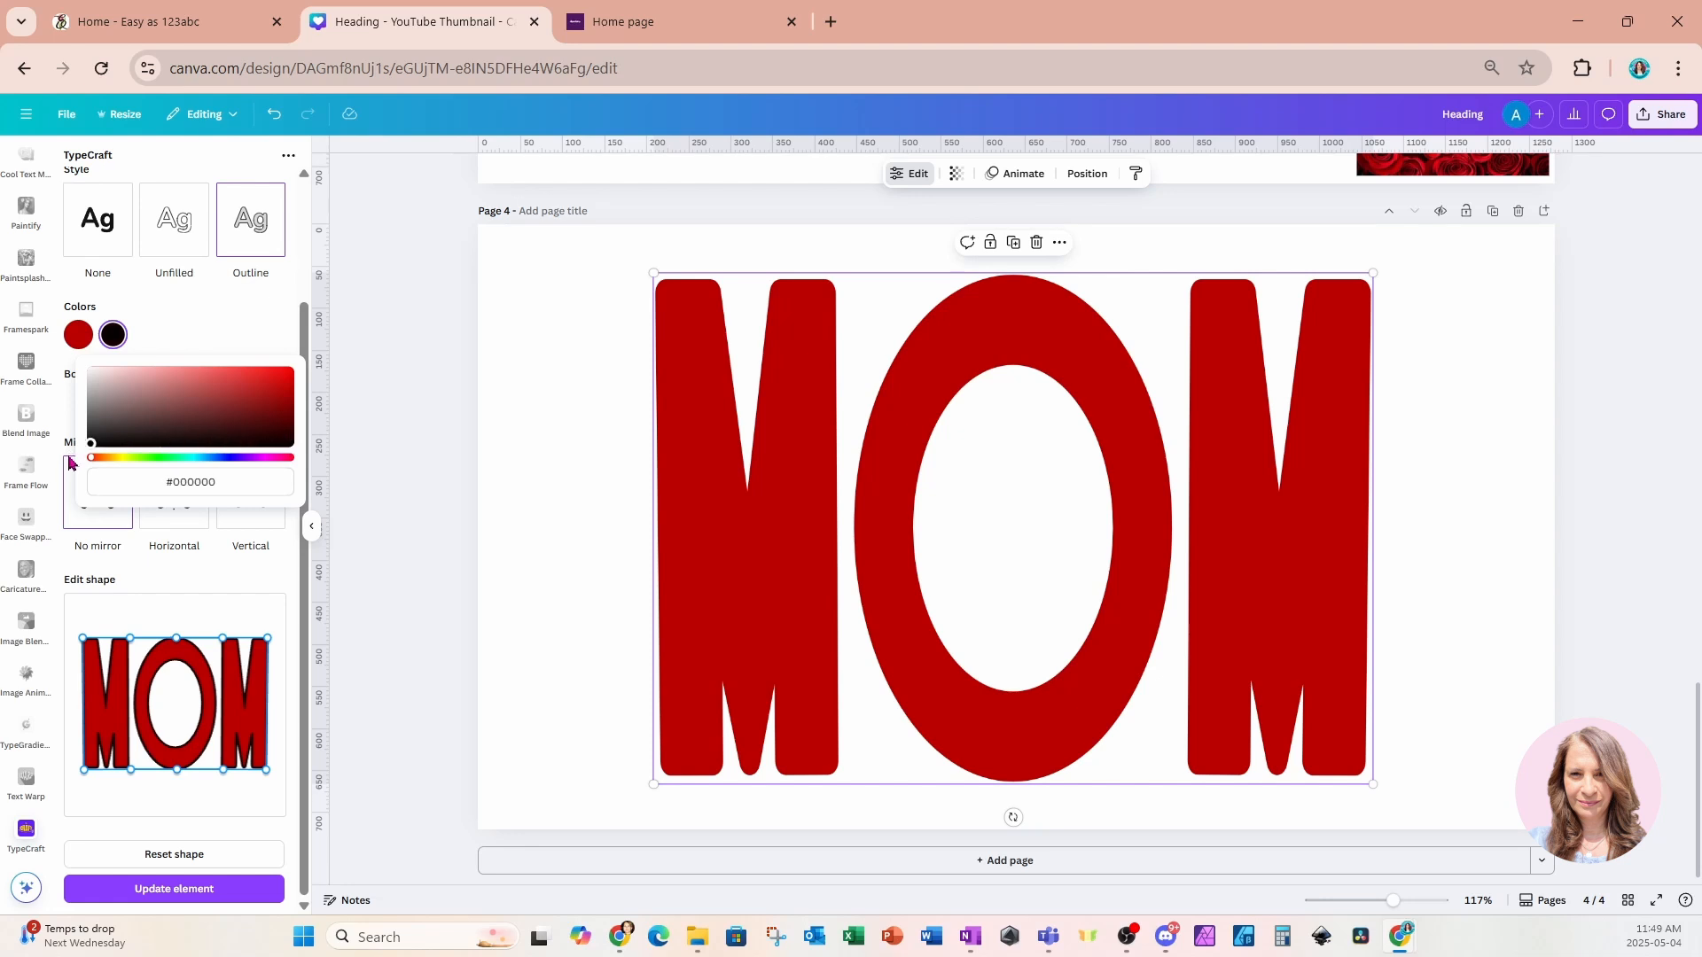
left_click(87, 891)
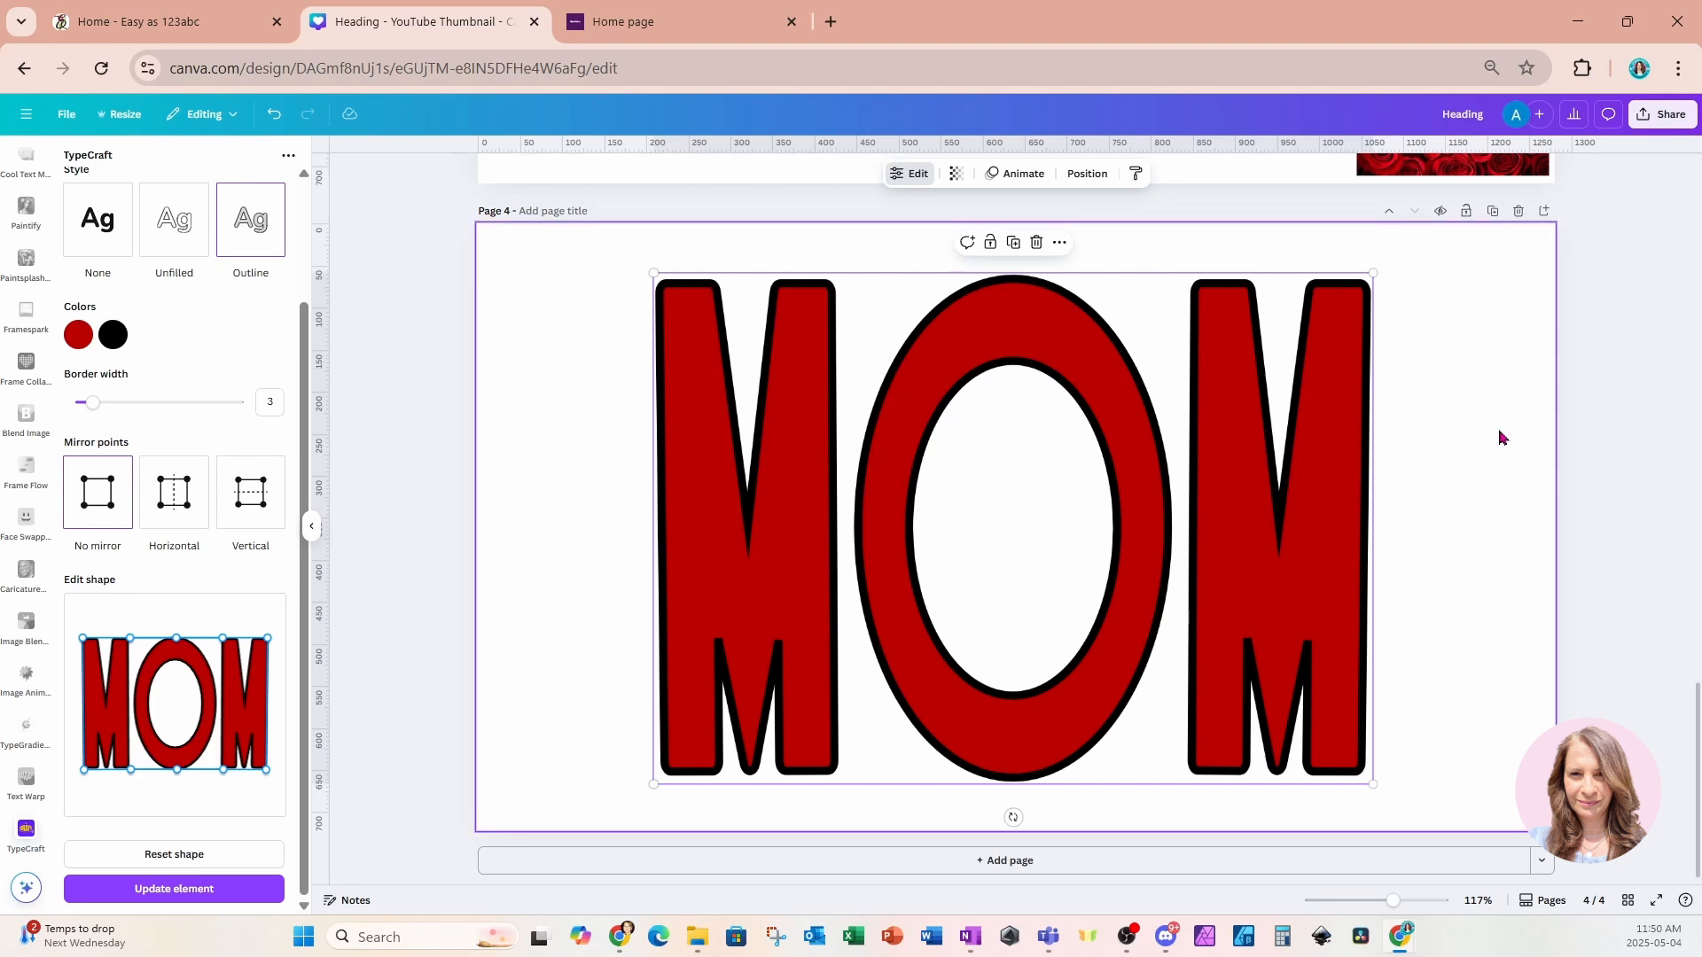
scroll(1501, 437, "up", 2)
scroll(1457, 576, "down", 1)
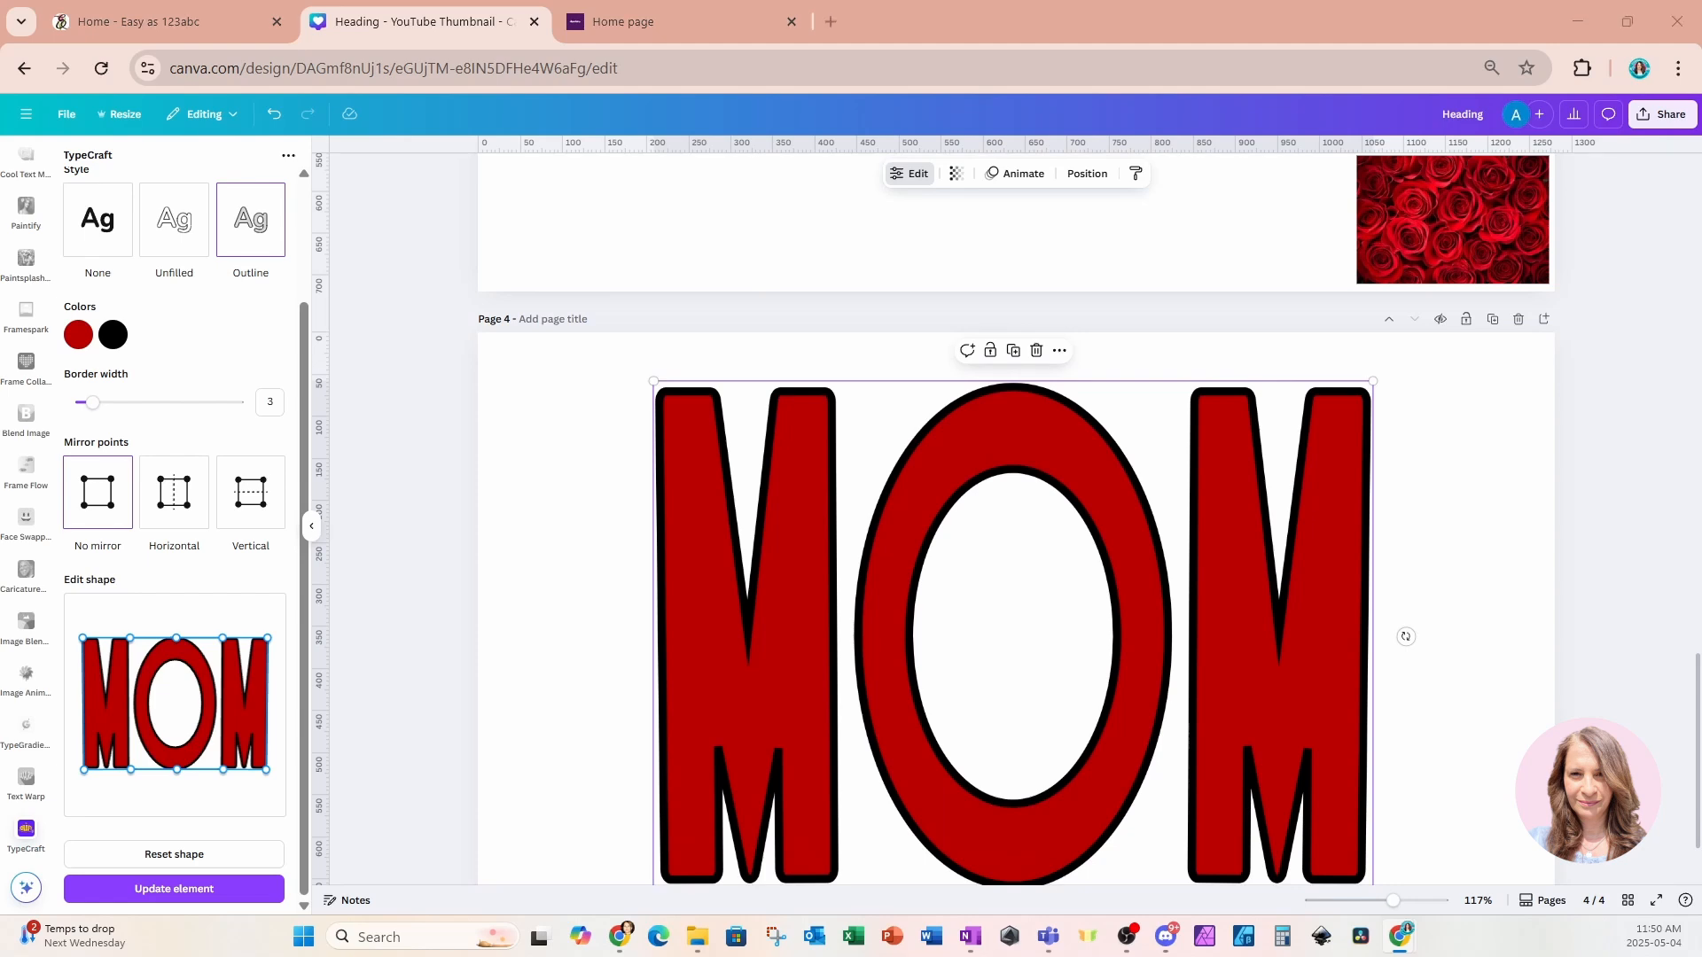
left_click(1514, 470)
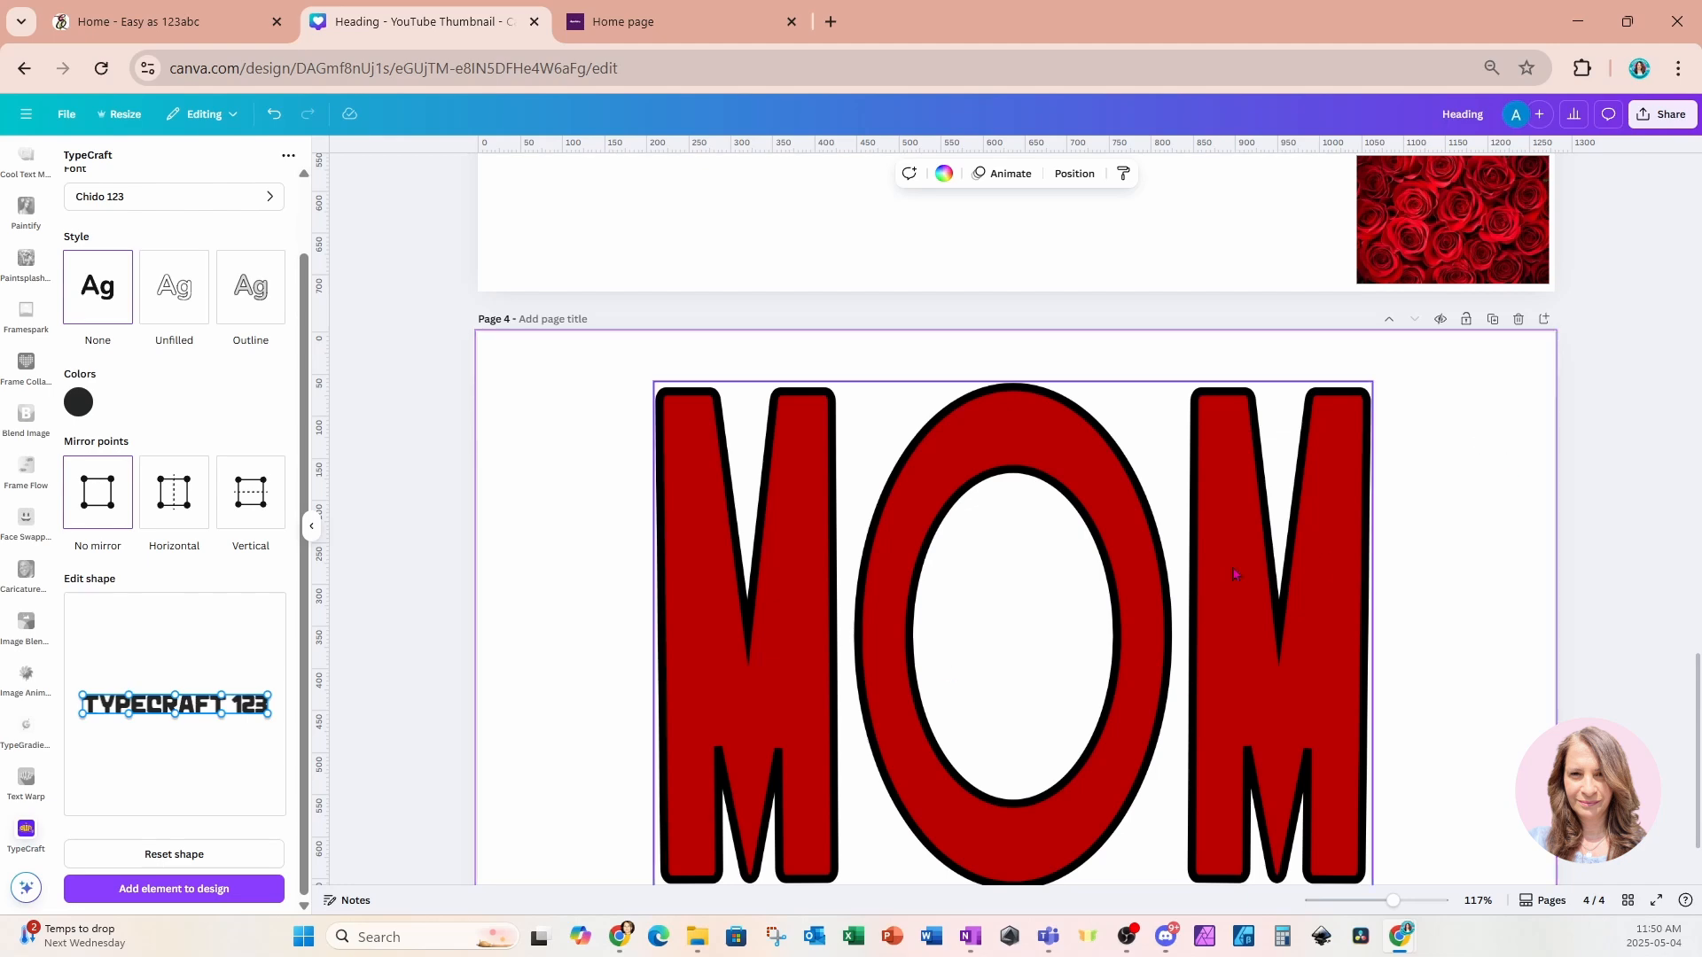
left_click(1200, 611)
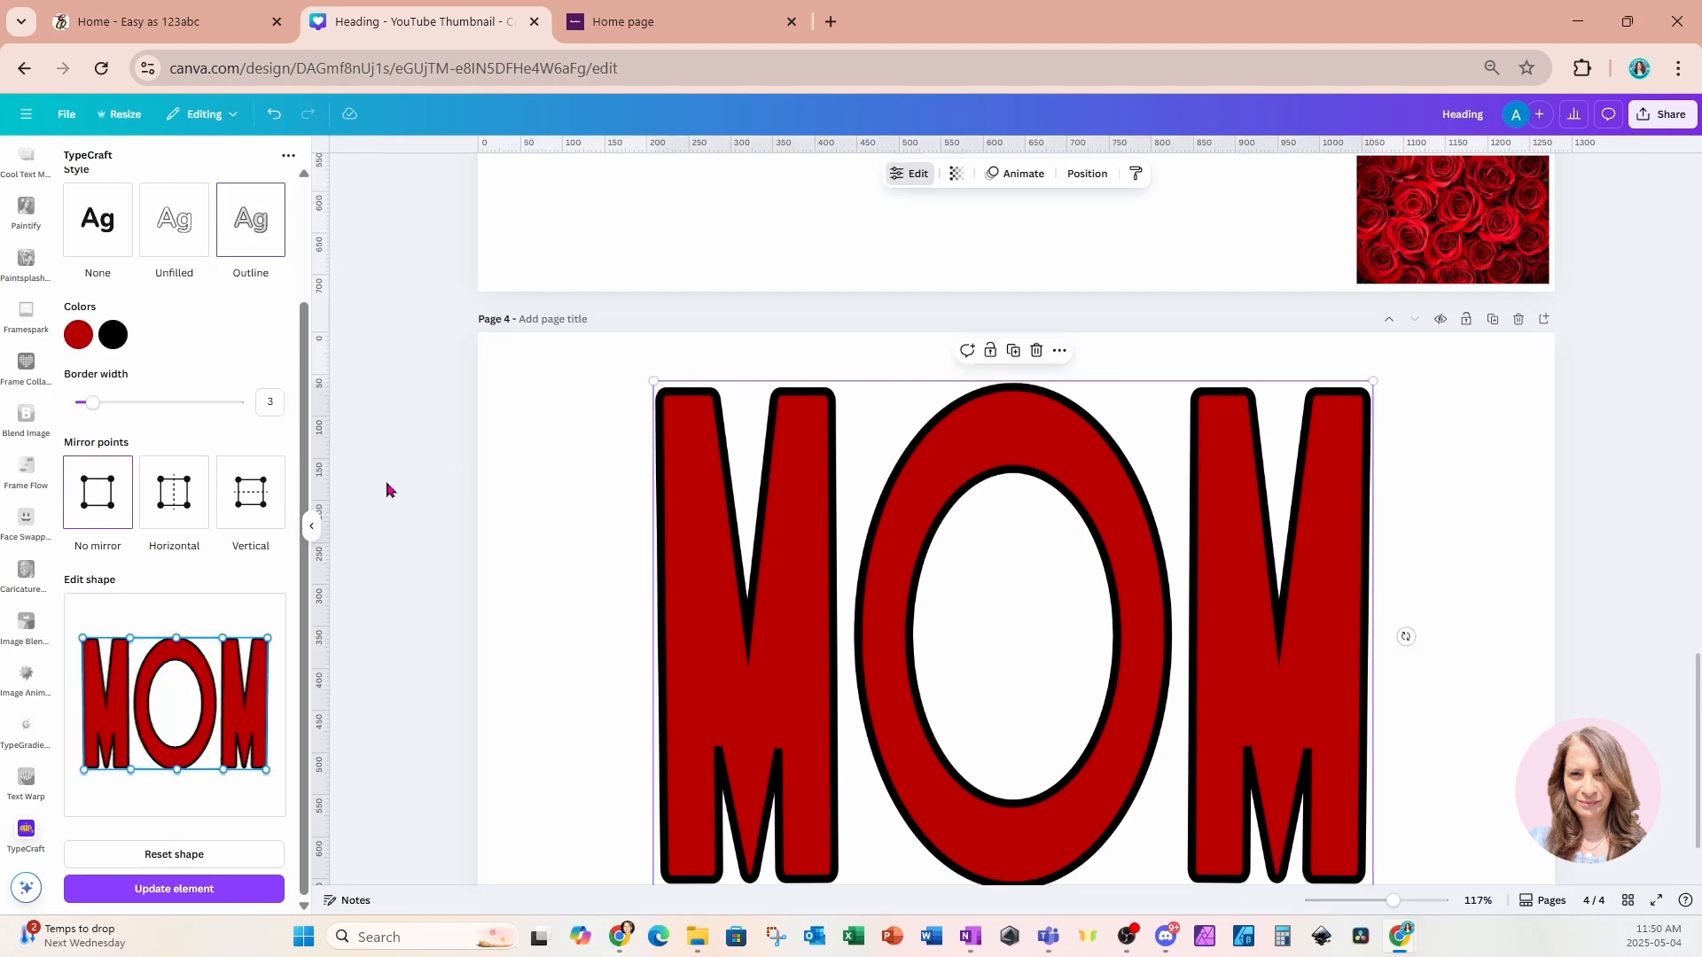
left_click(312, 525)
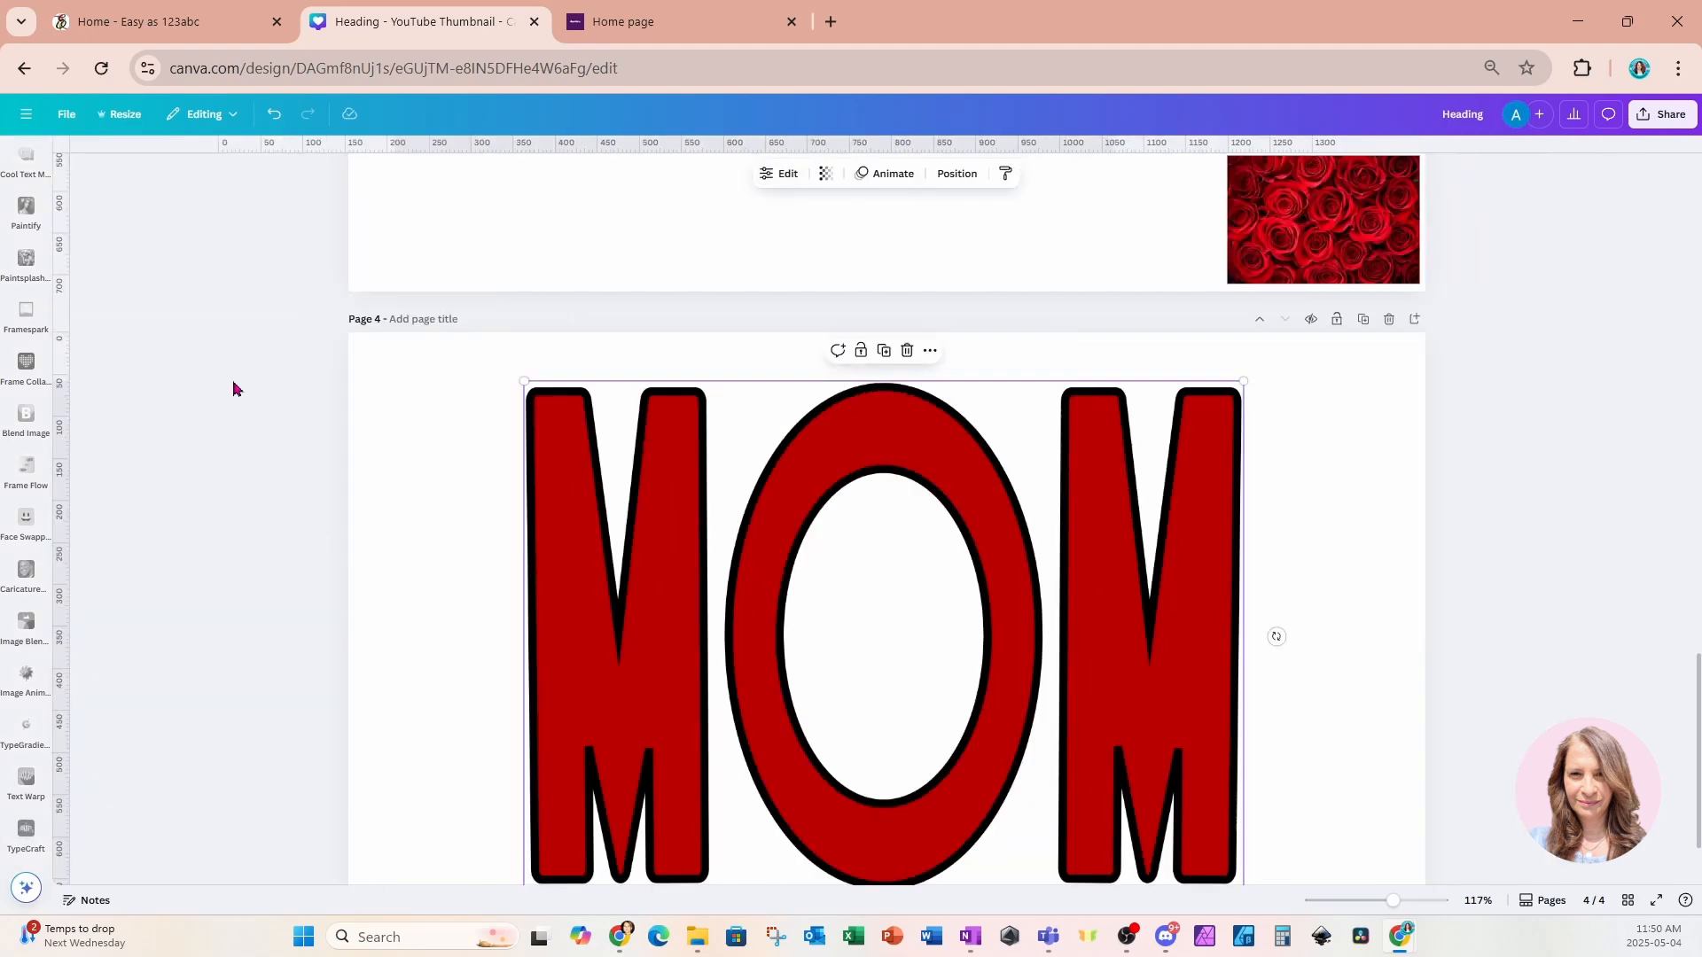
left_click(1311, 563)
left_click(1200, 598)
scroll(1303, 559, "down", 2)
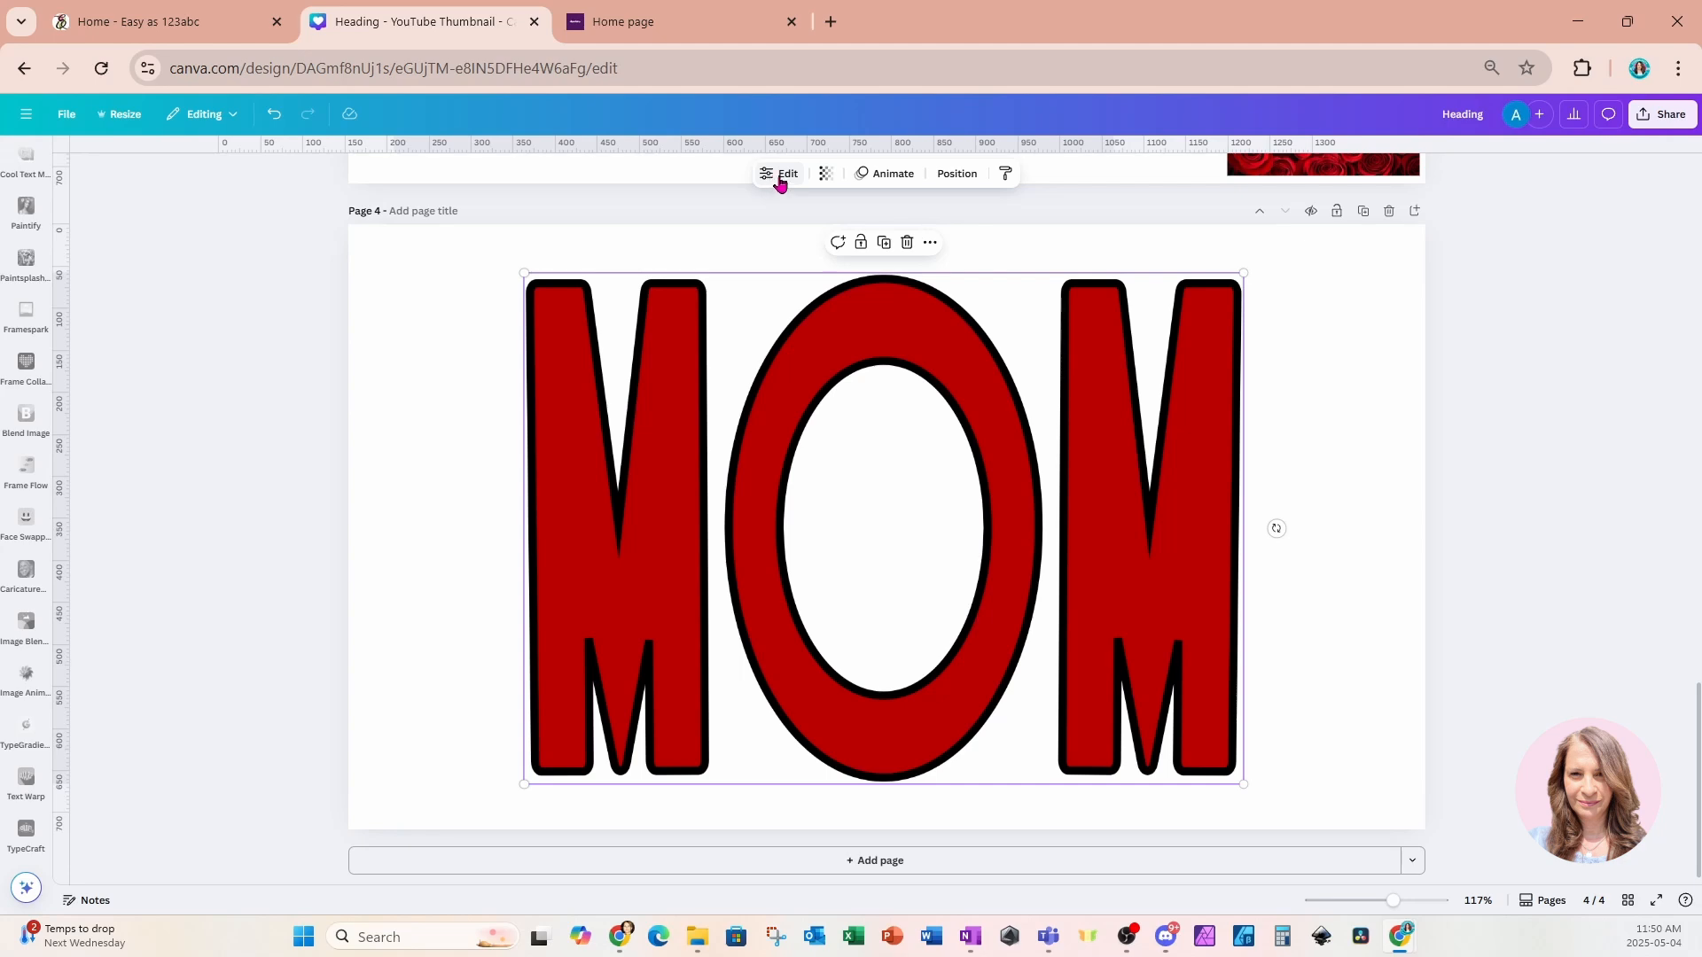
left_click(780, 175)
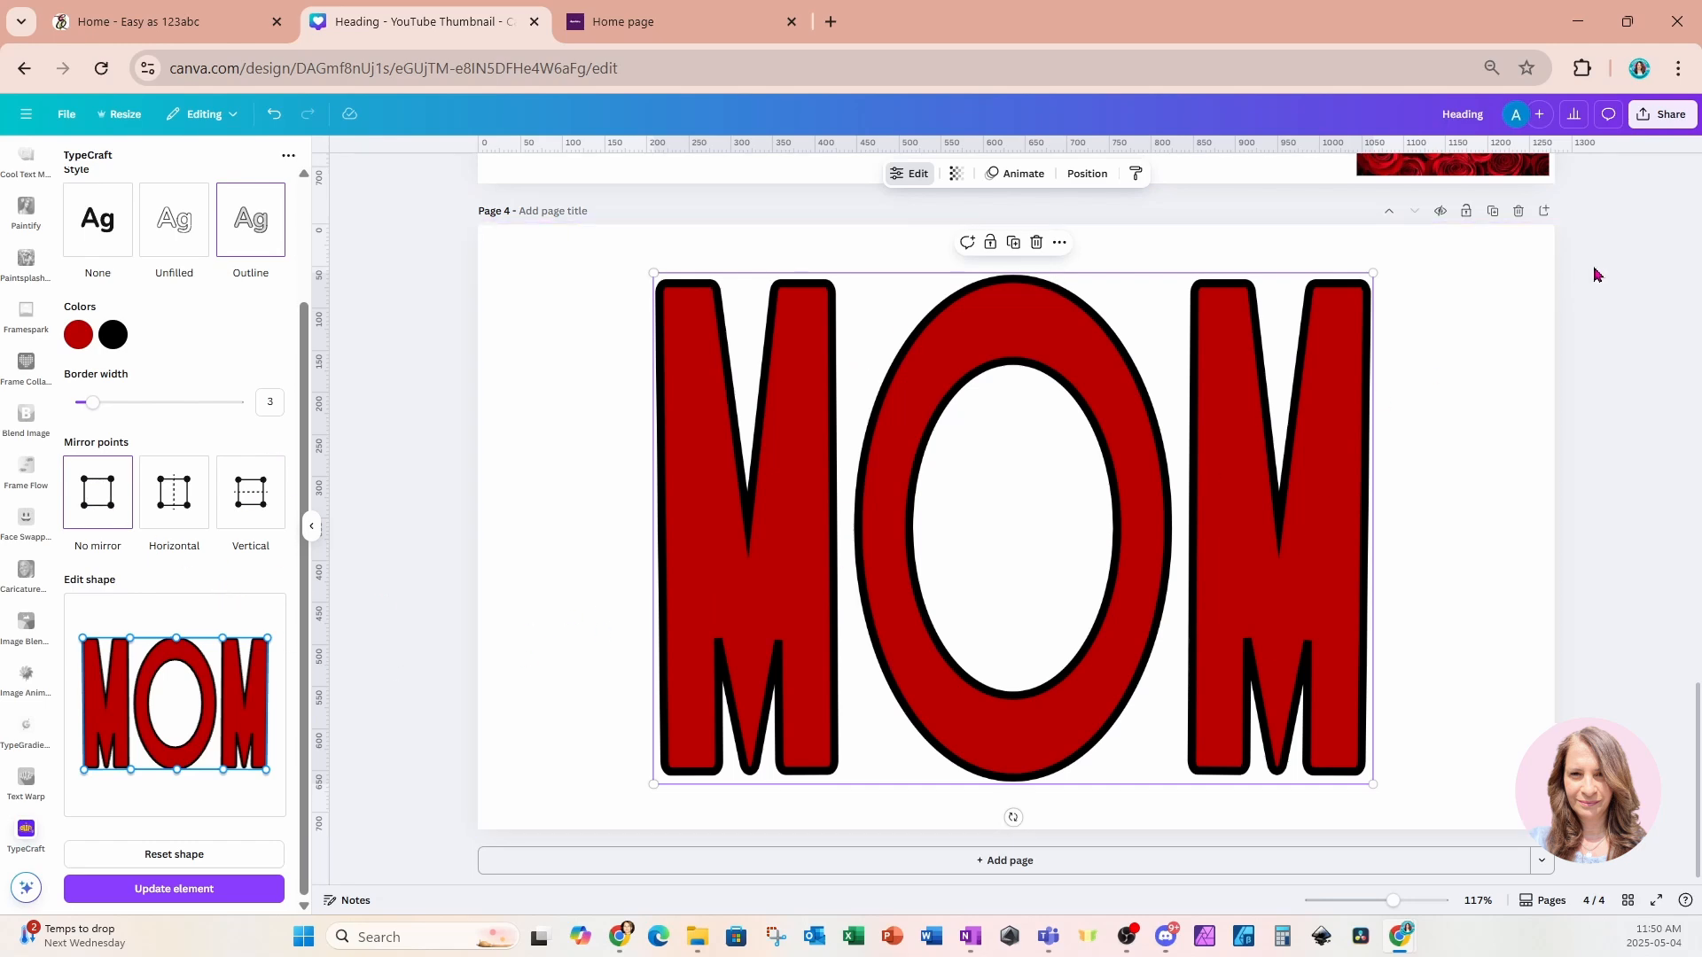
left_click(1465, 272)
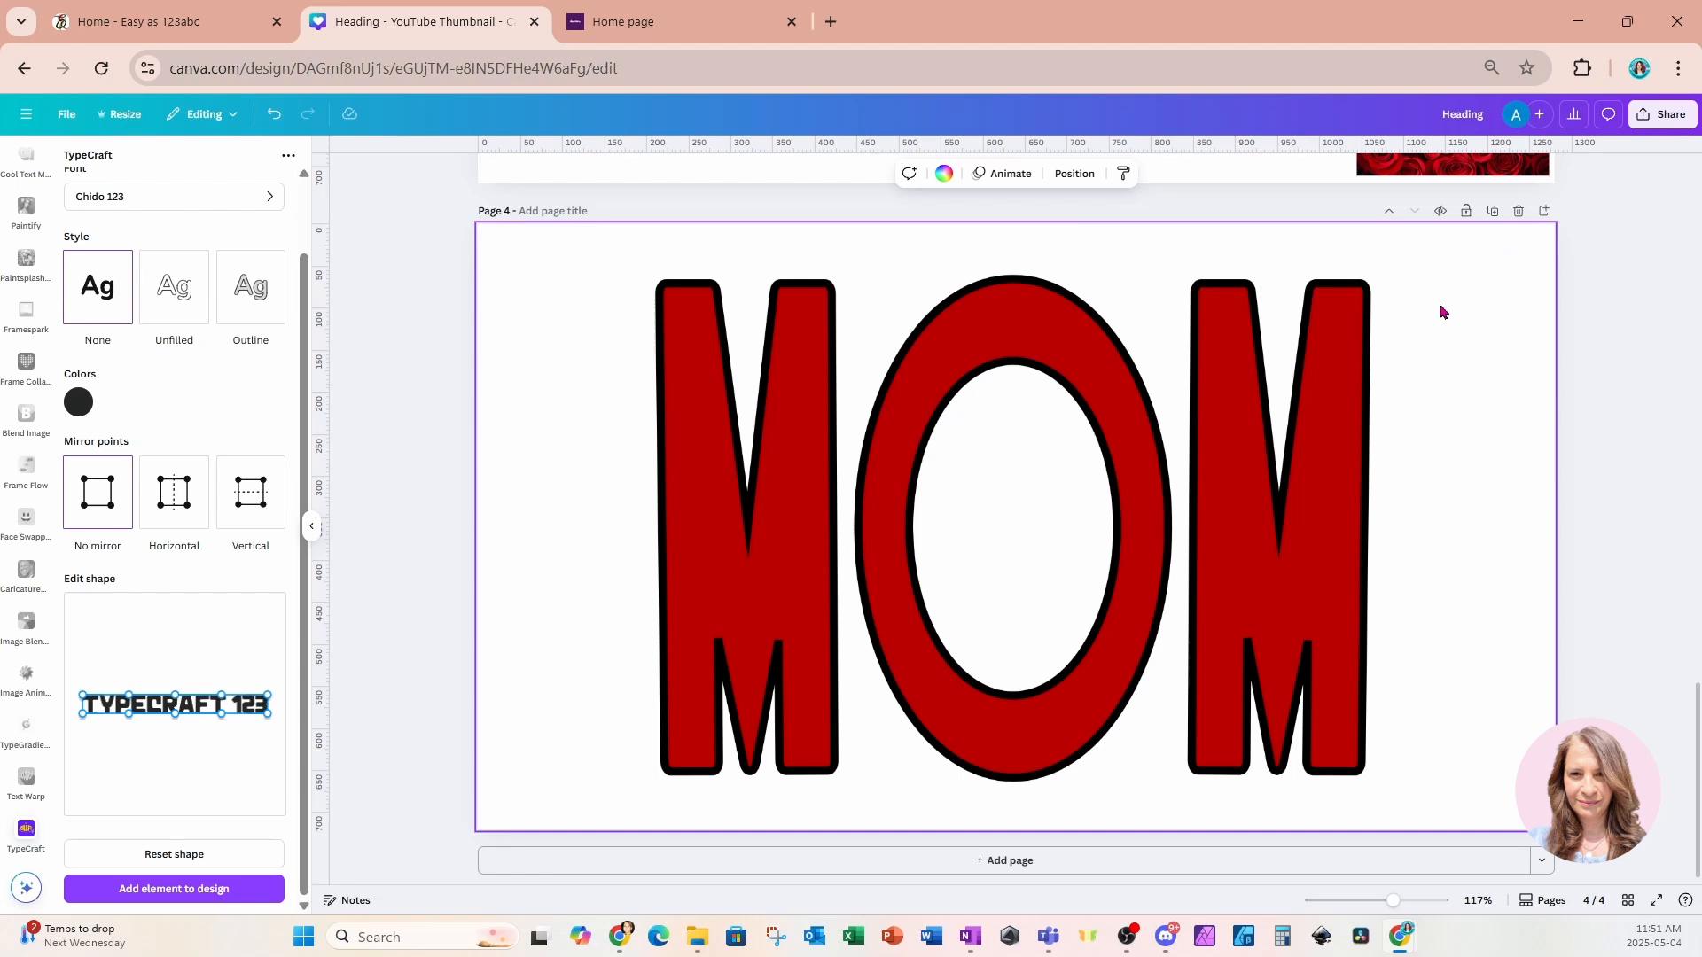
Download the current page 4 as a PNG with a transparent background.
left_click(1647, 121)
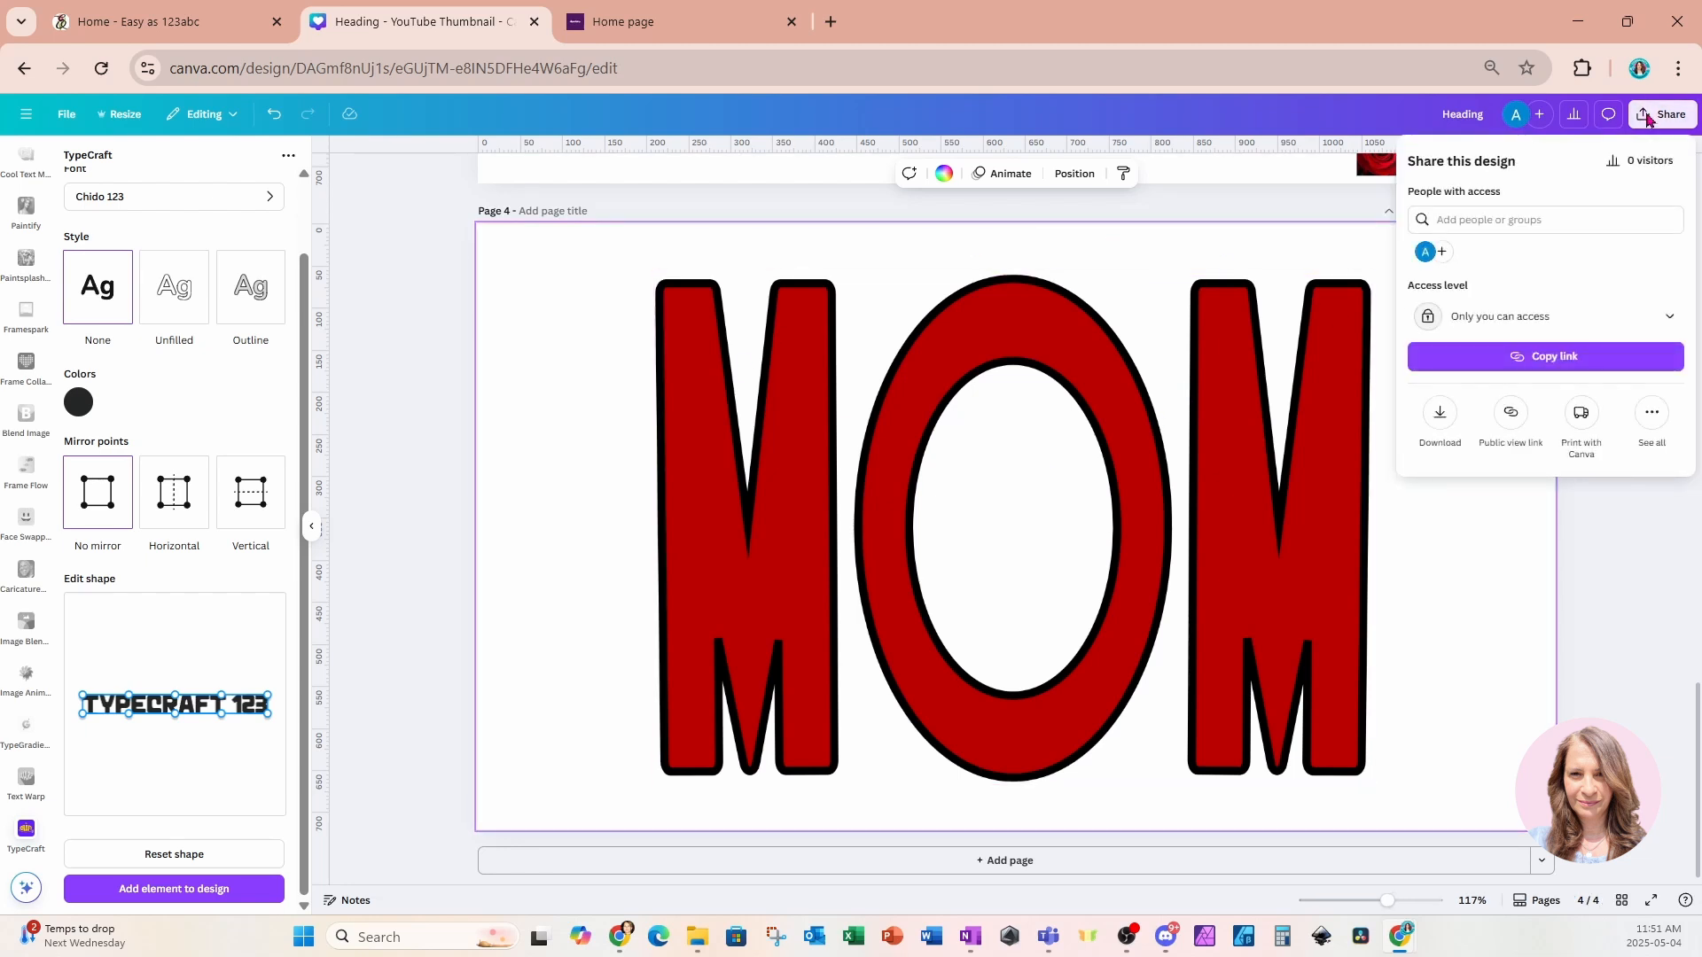
left_click(1437, 415)
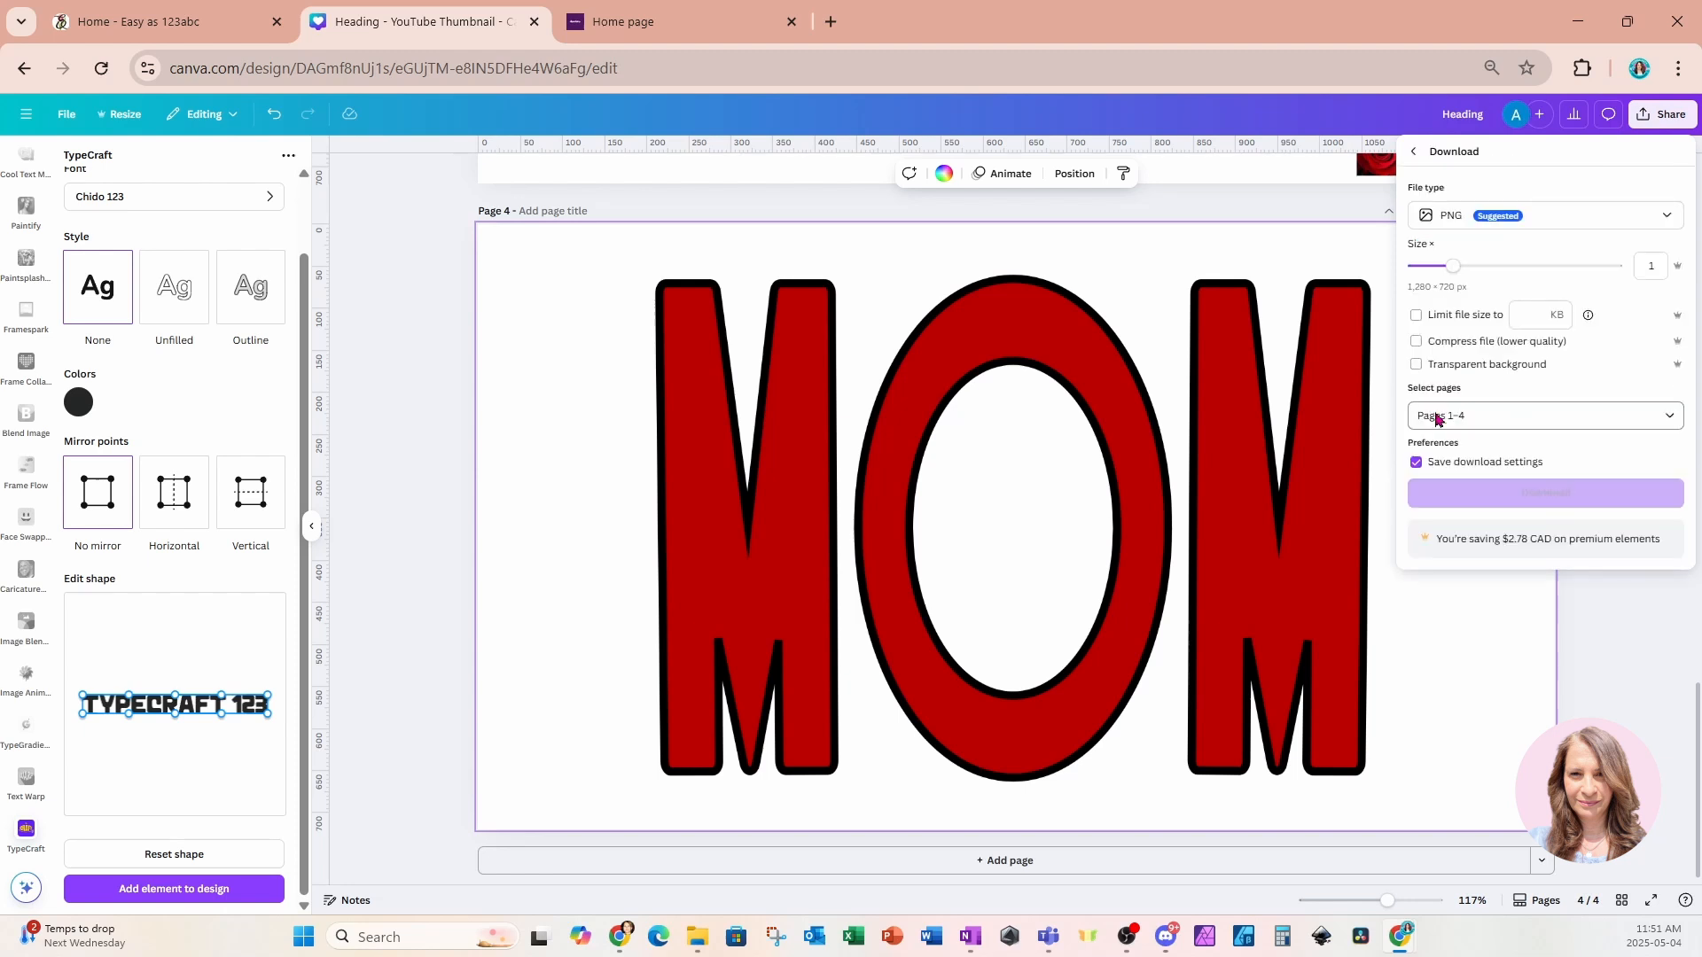
left_click(1499, 371)
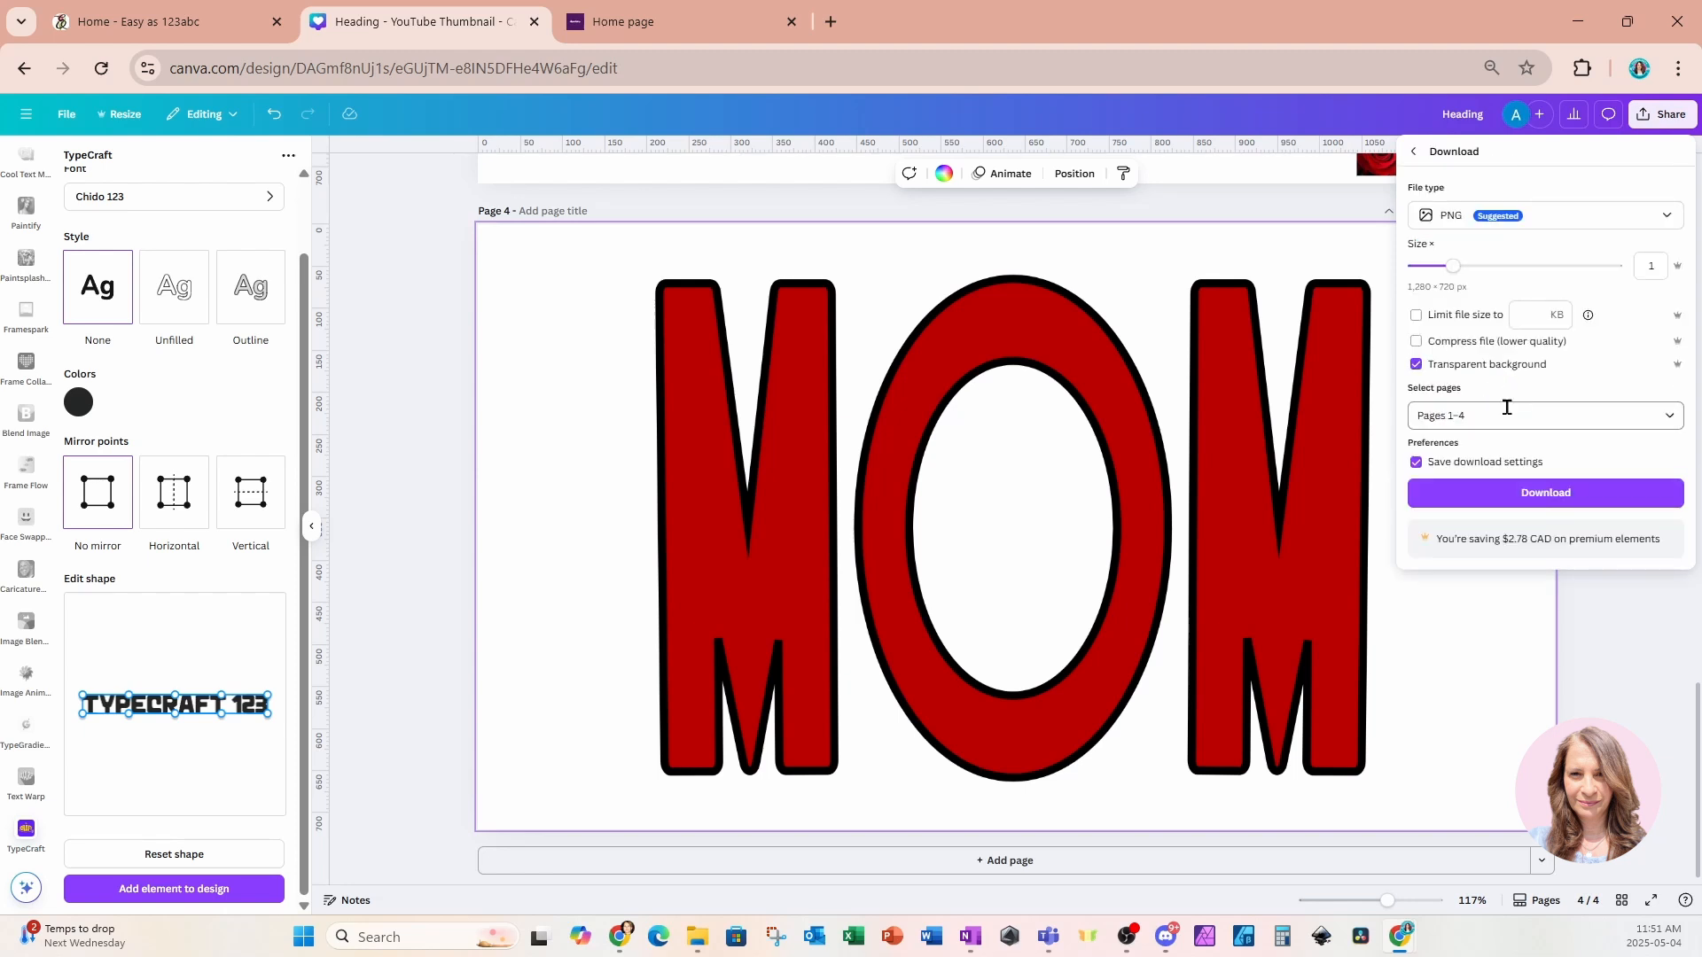
left_click(1507, 407)
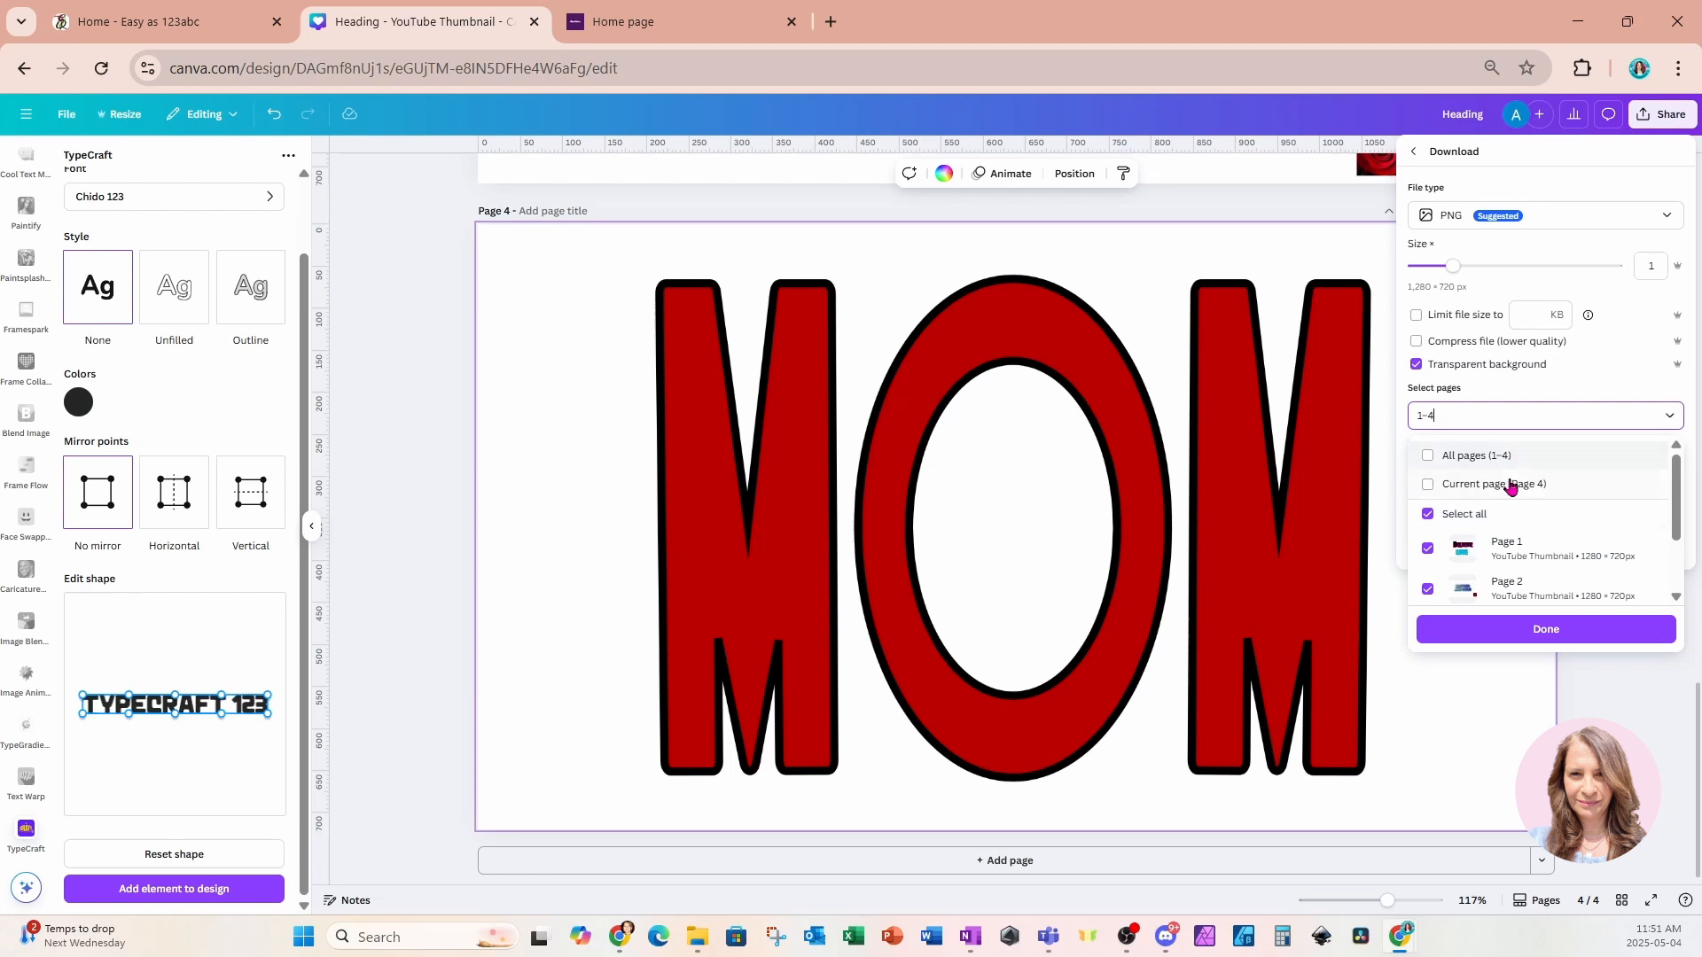
left_click(1482, 490)
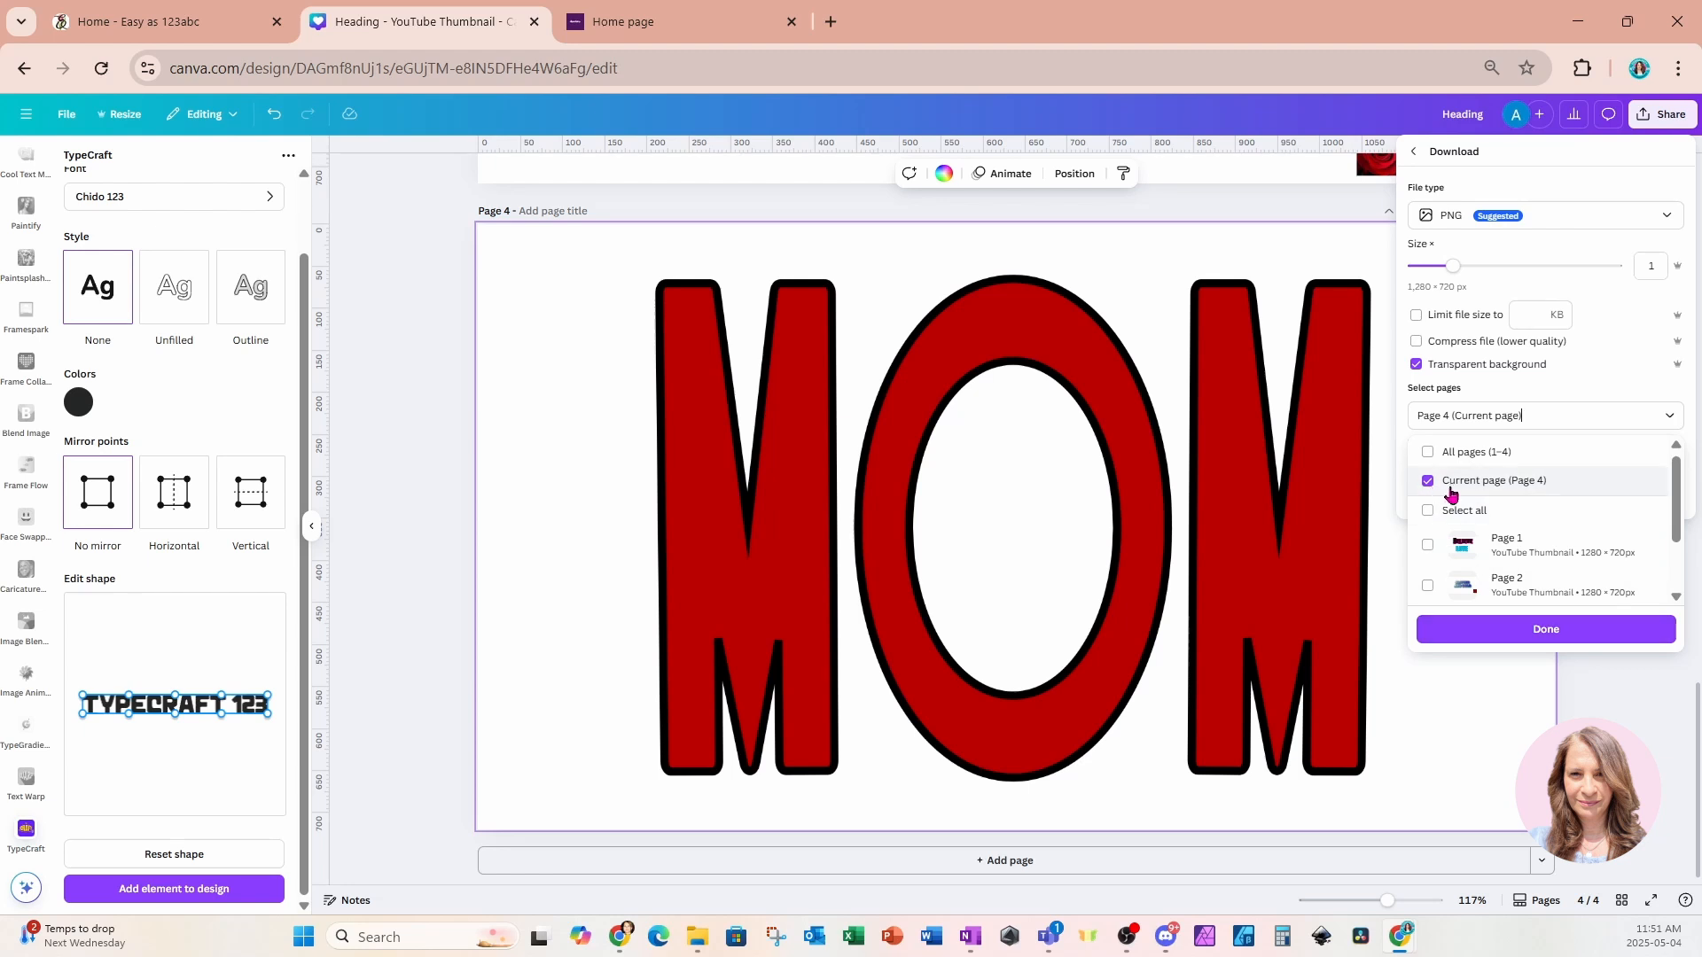
left_click(1483, 635)
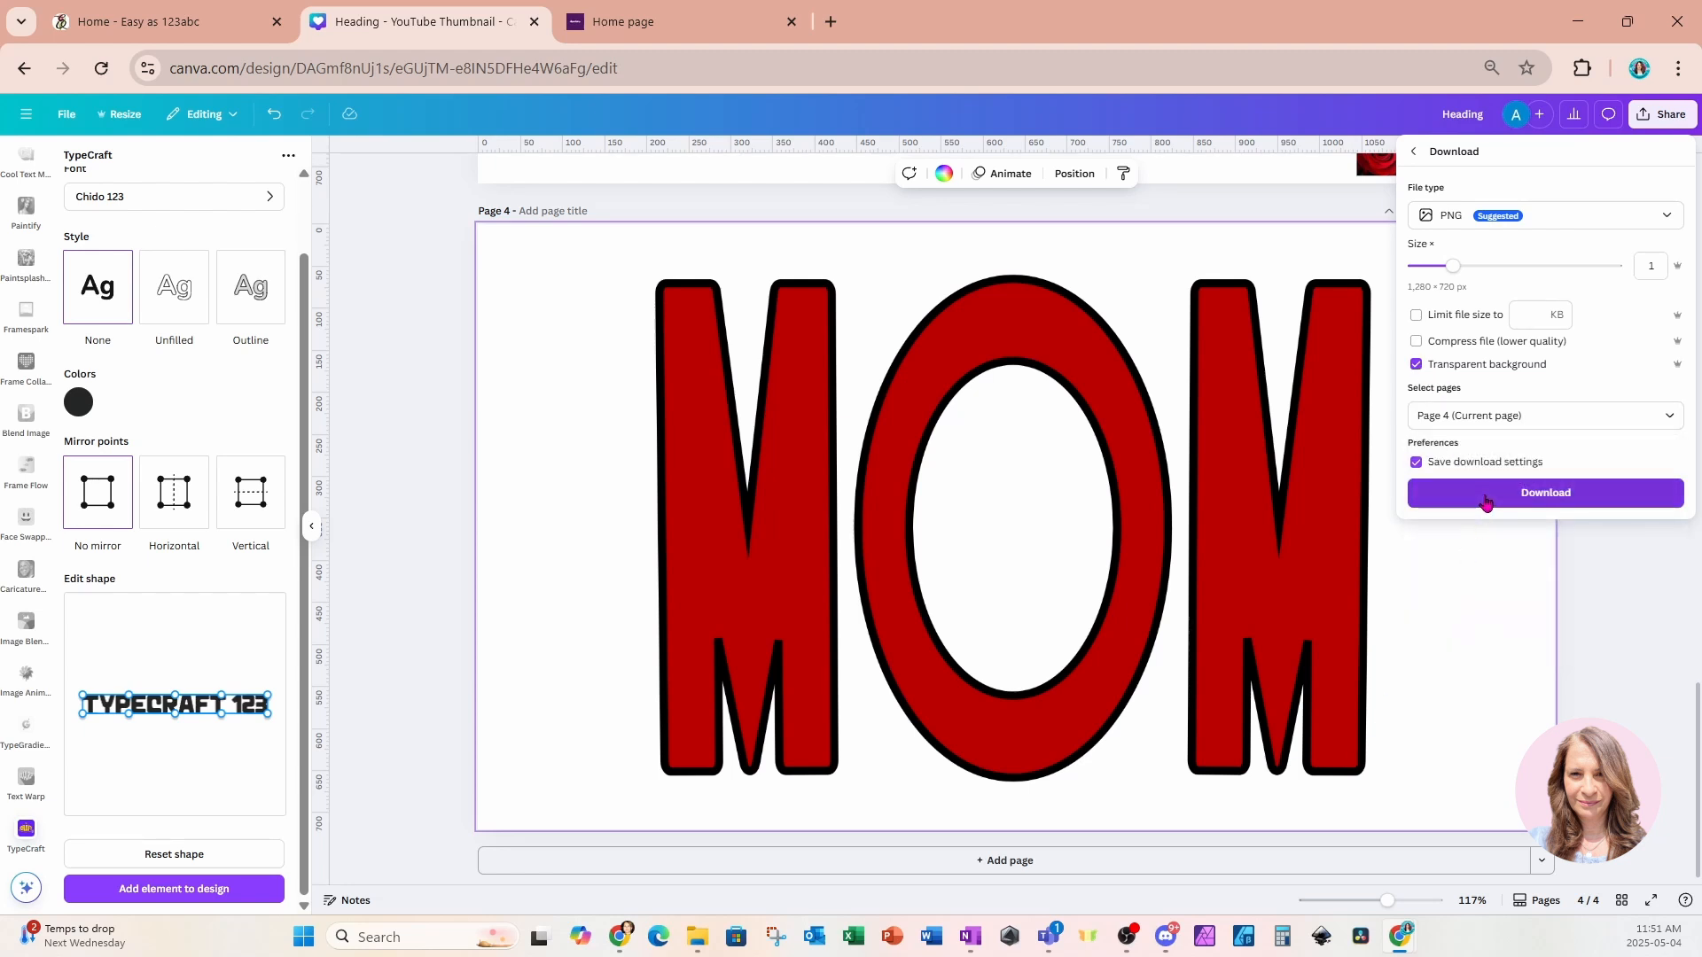
left_click(1487, 501)
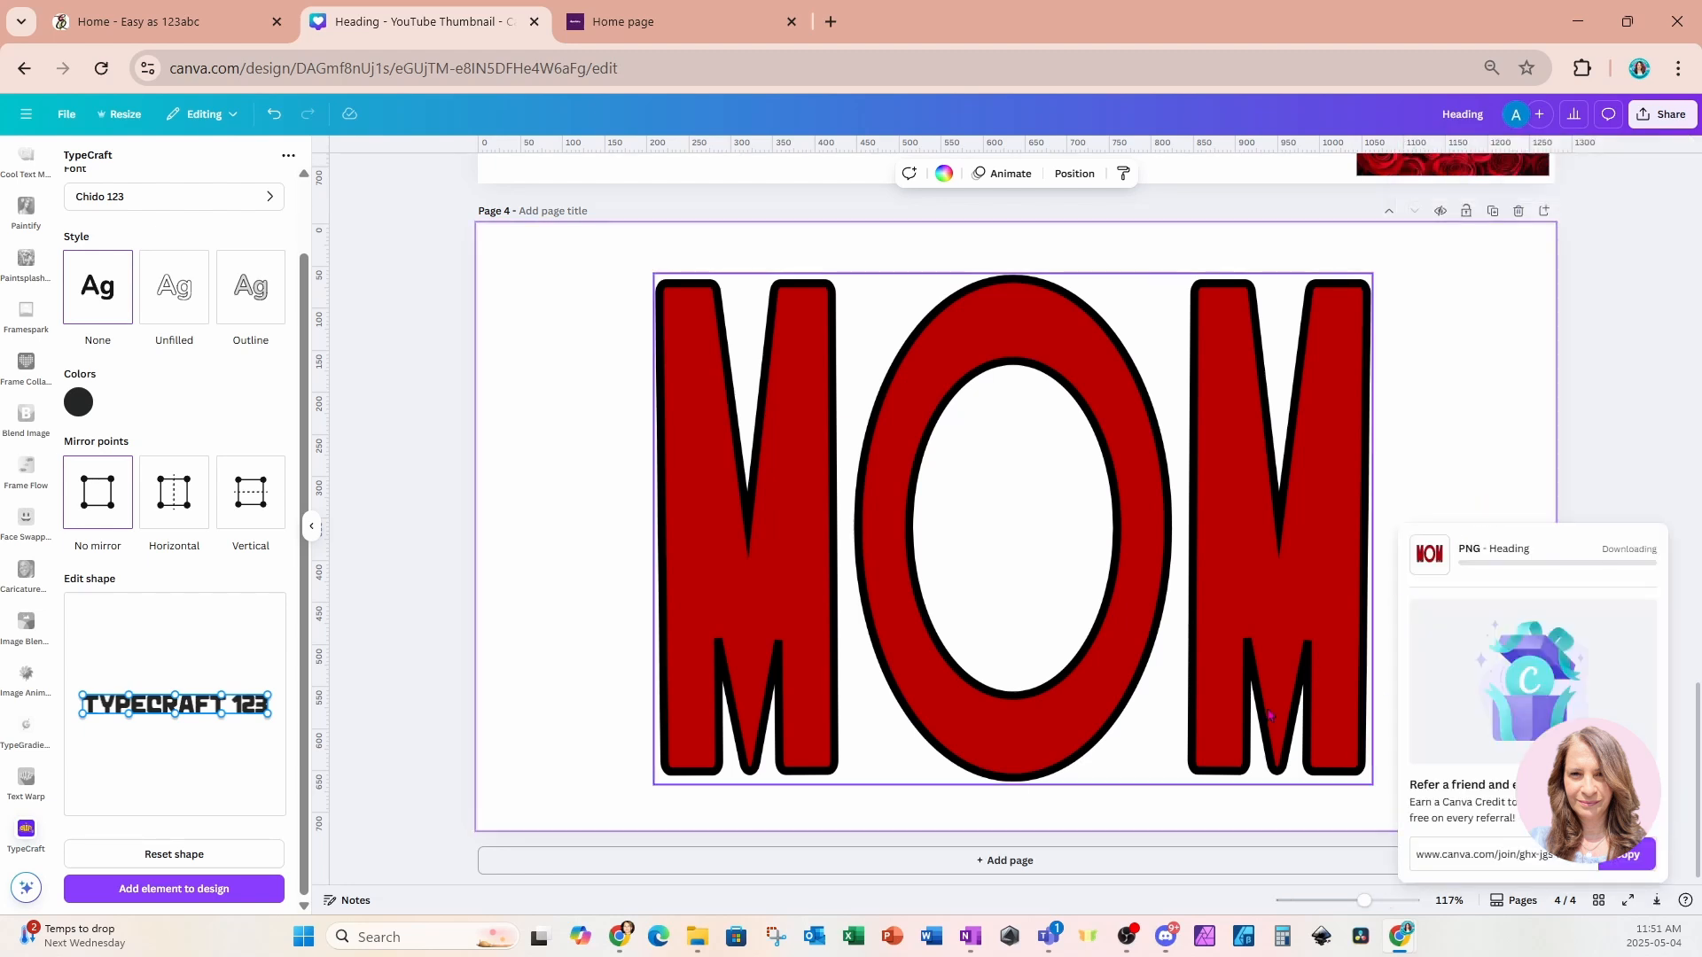
Add a new page and place the downloaded Heading.png image onto it.
left_click(1107, 864)
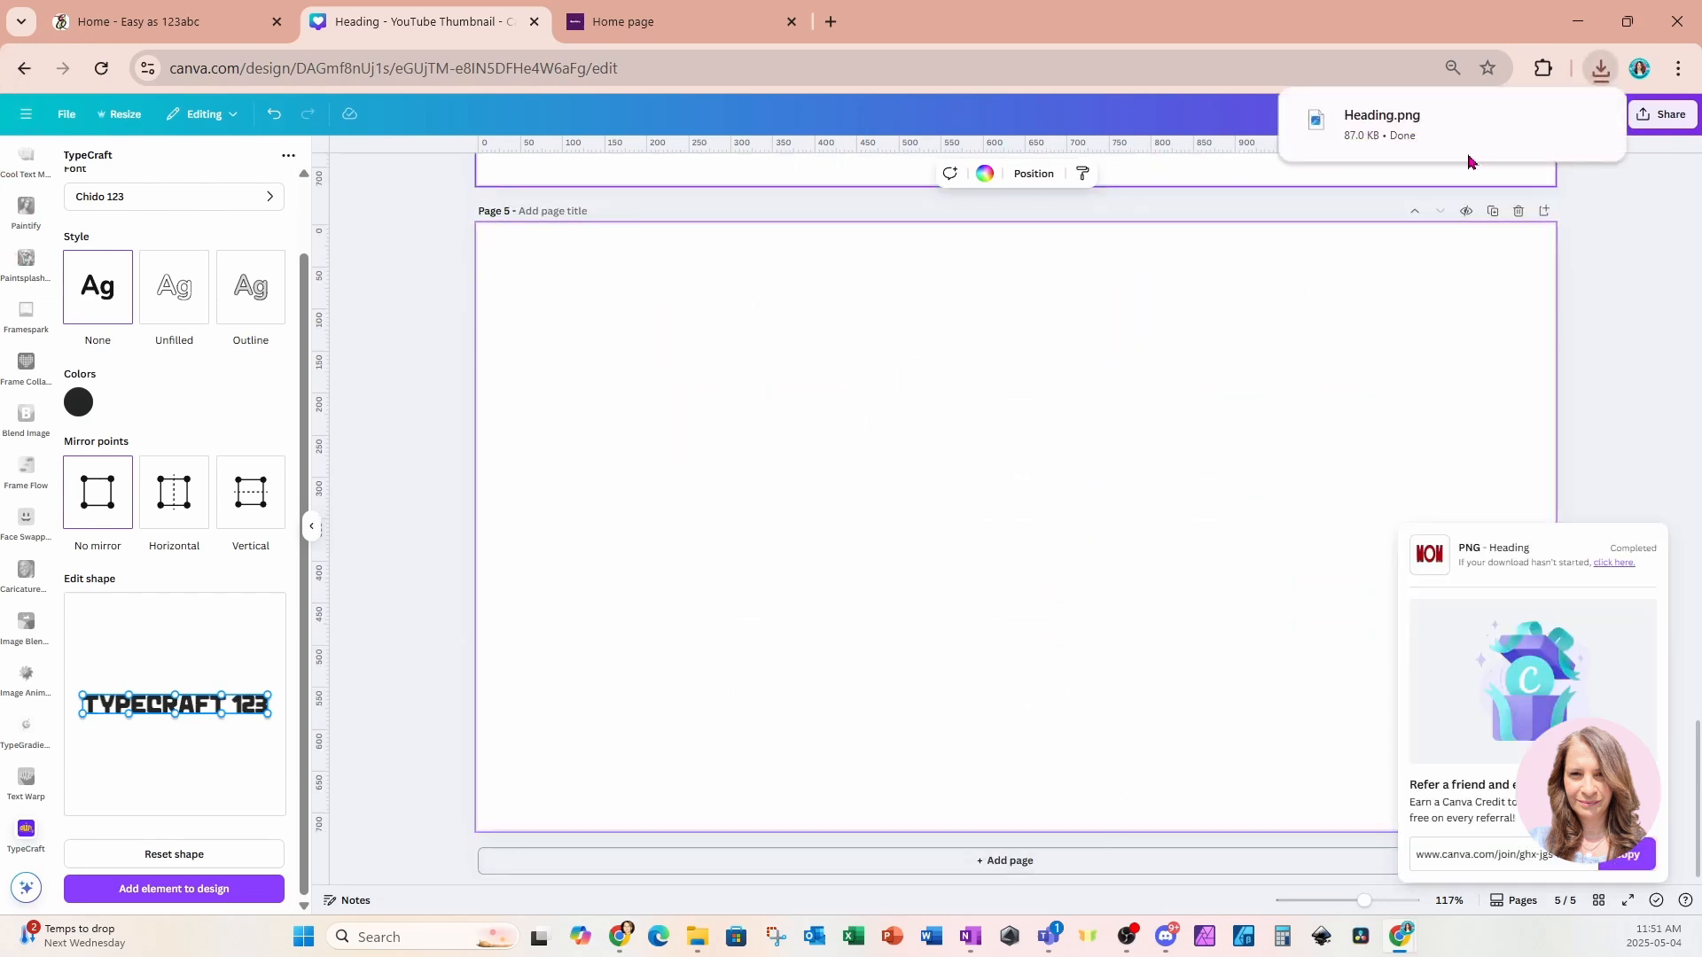
left_click(1596, 79)
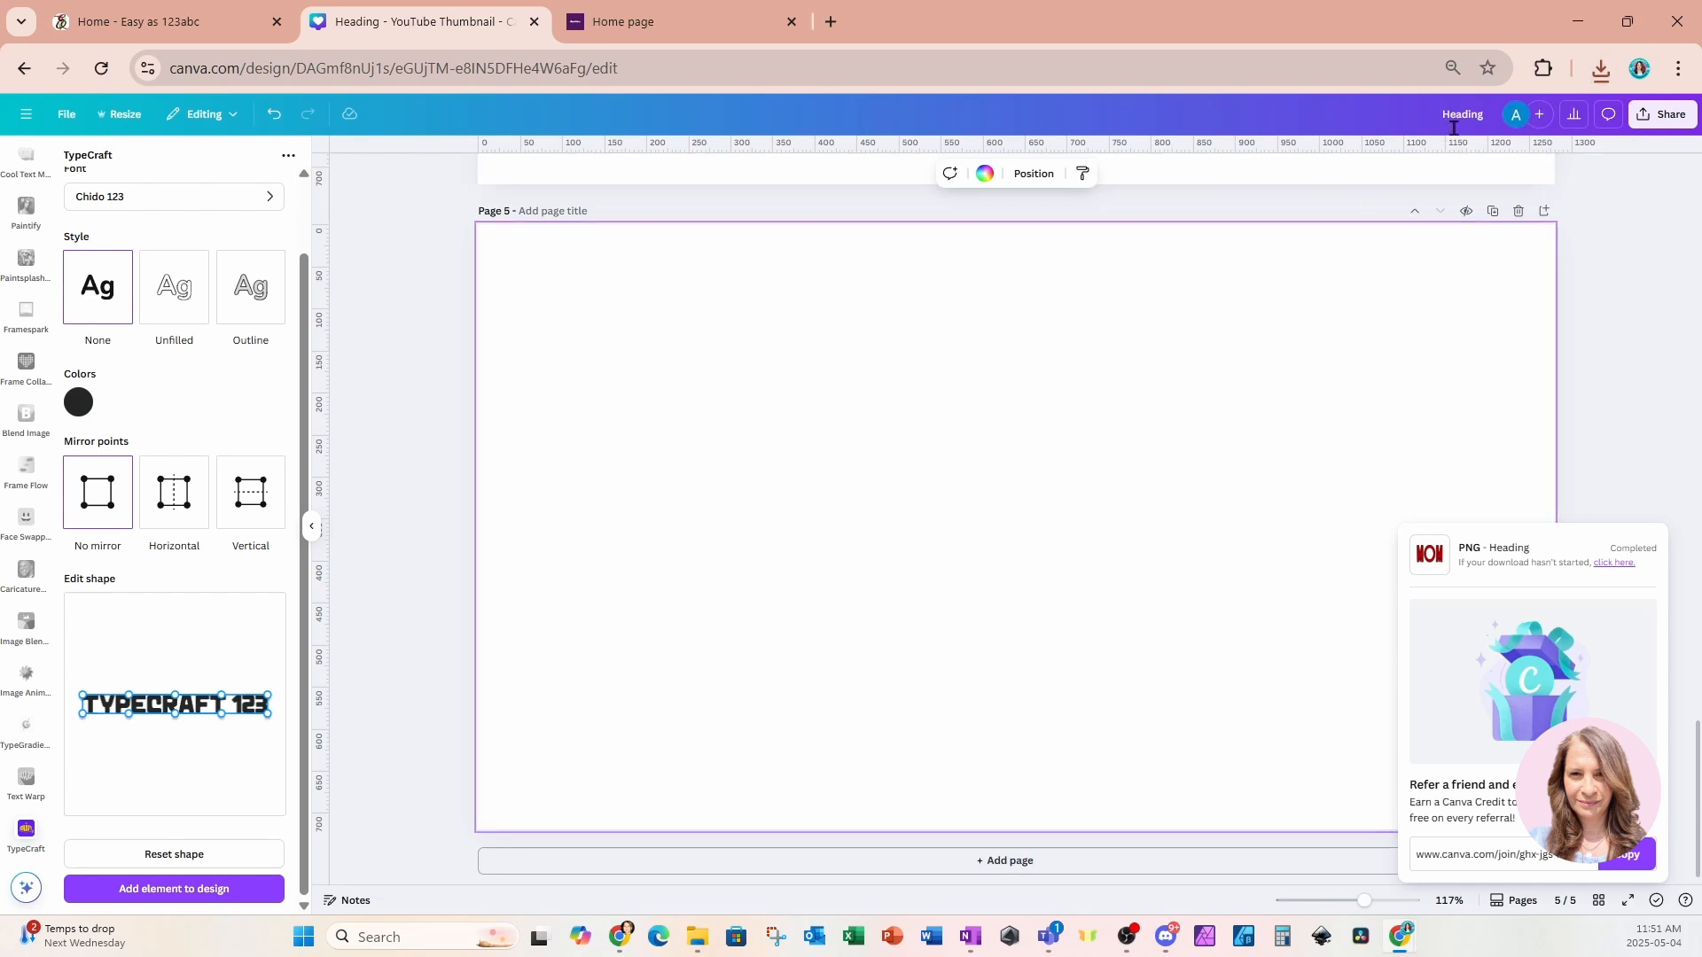
left_click(1599, 76)
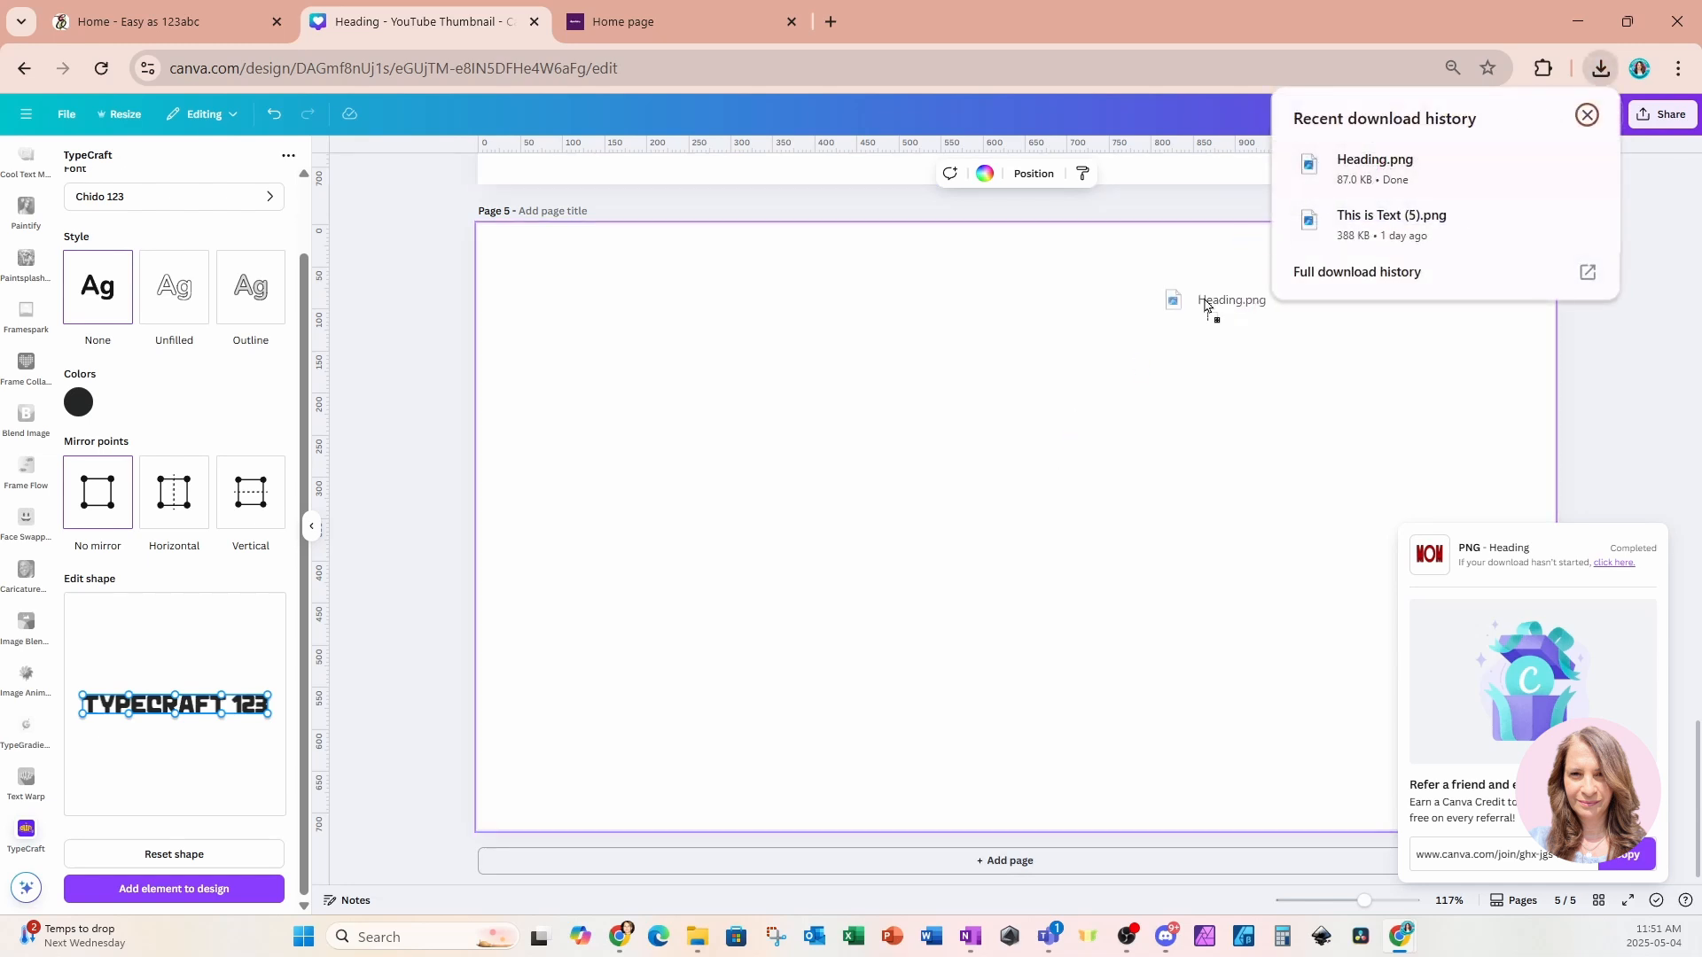
left_click_drag(1024, 556, 1021, 555)
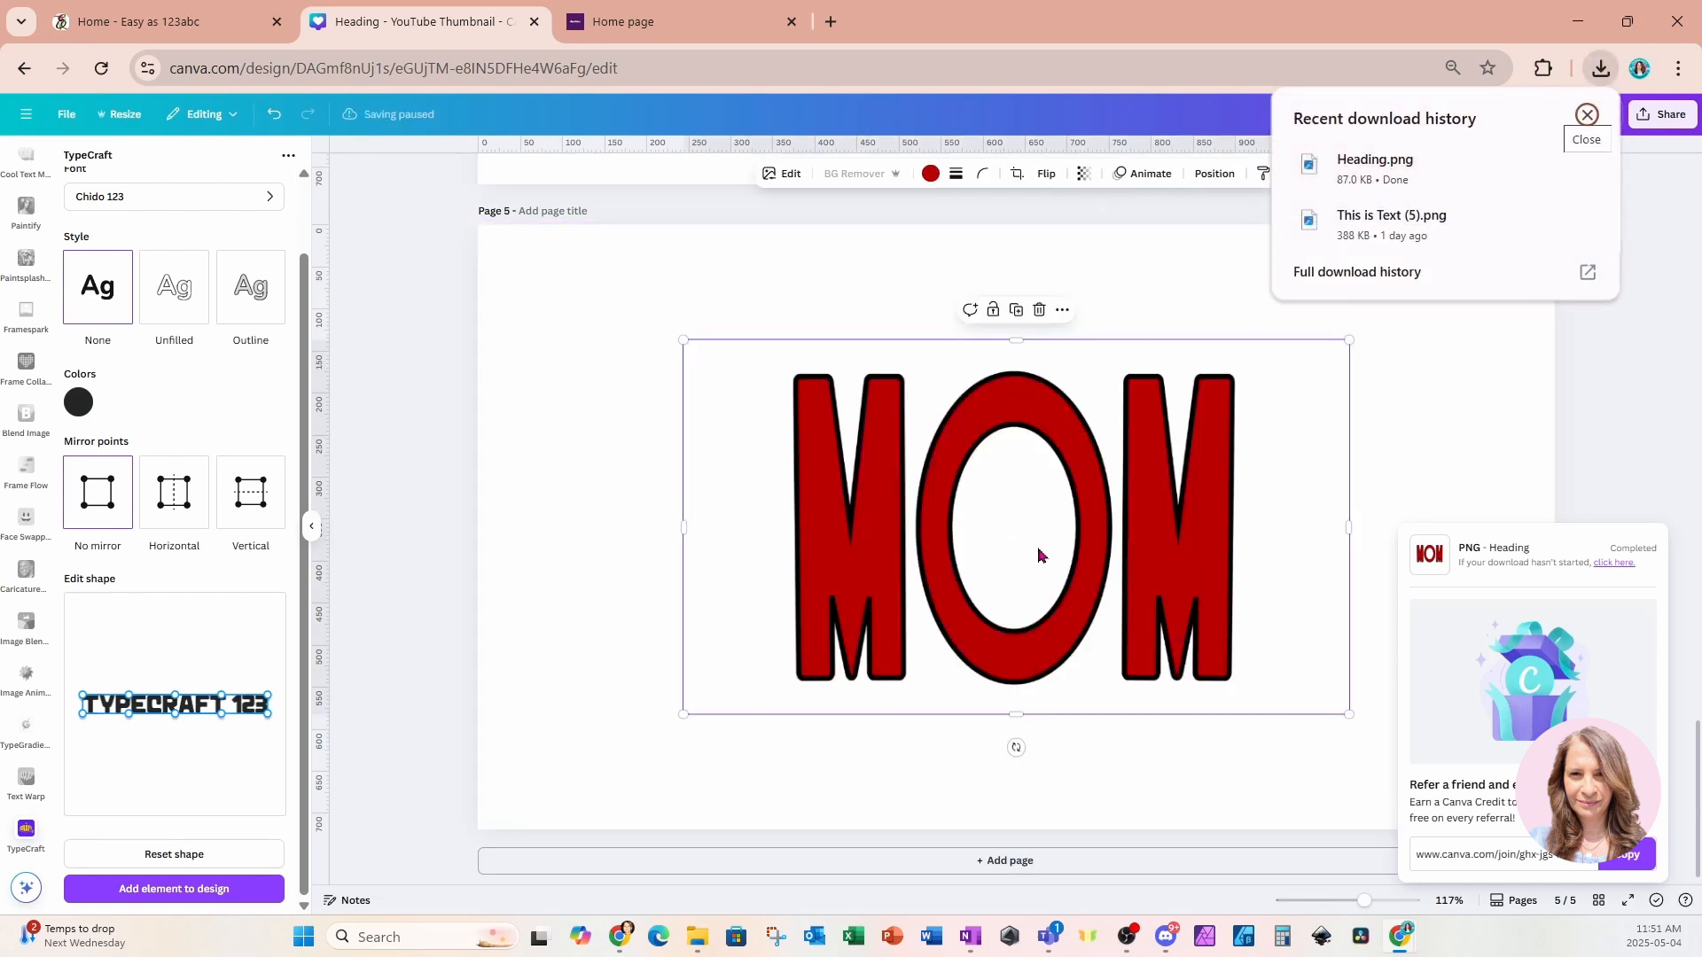
Crop the image's empty side margins and enlarge it to fill most of page 5.
left_click(866, 278)
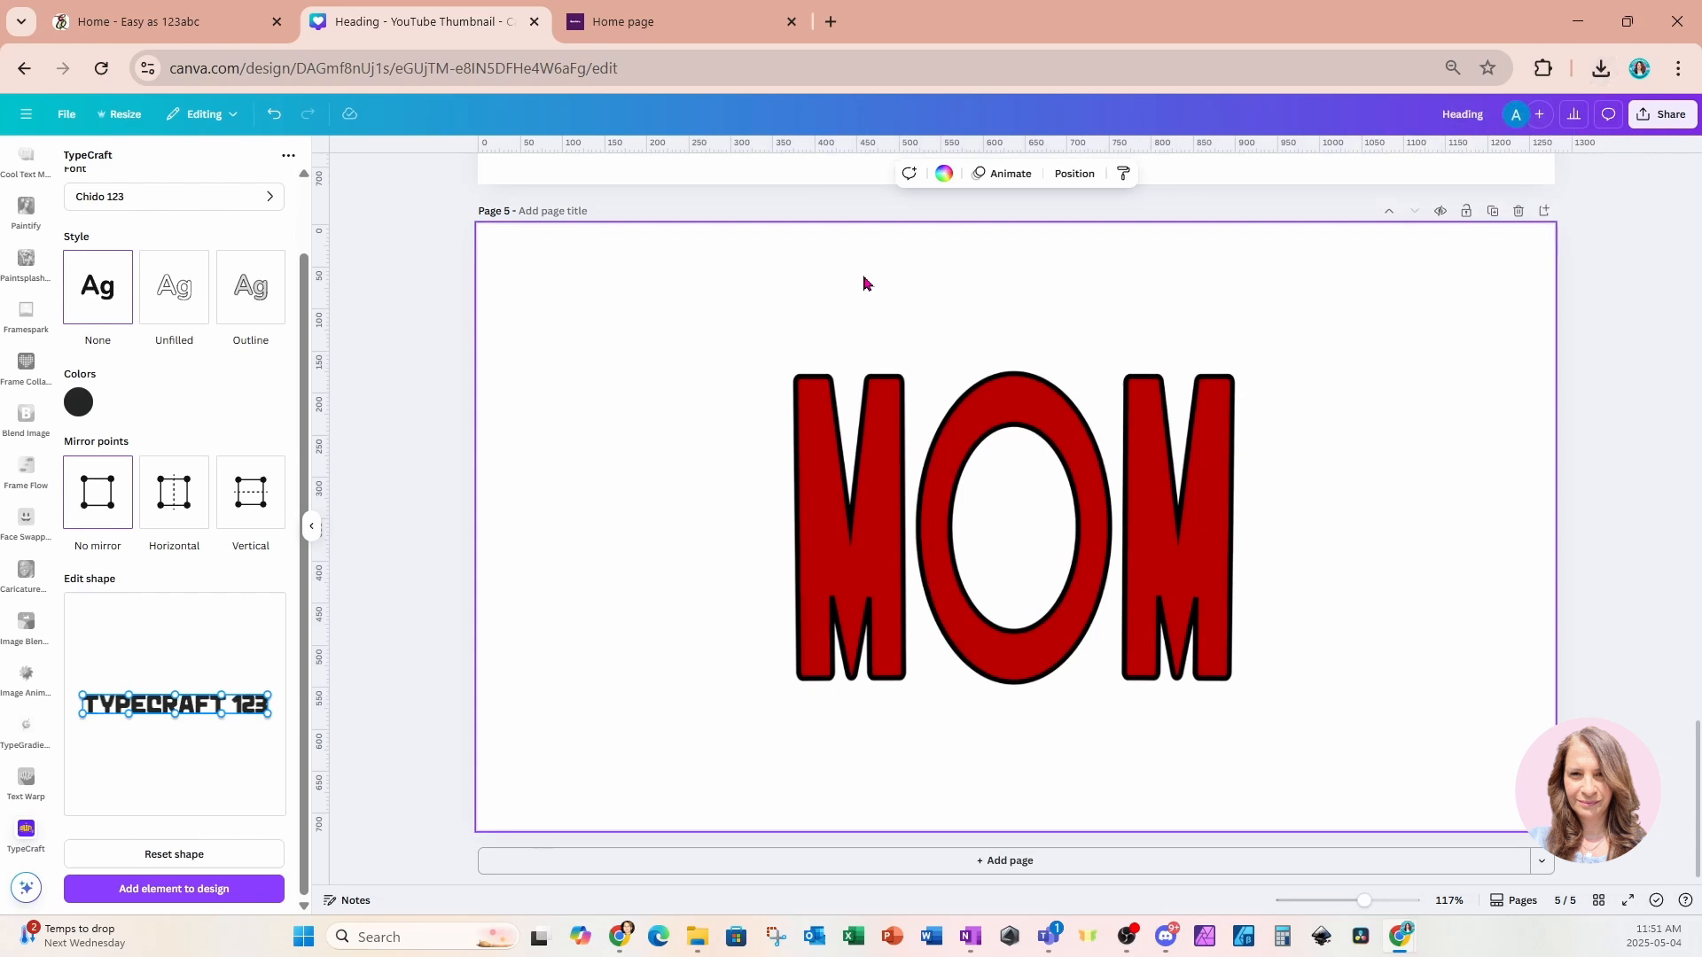
left_click(1125, 446)
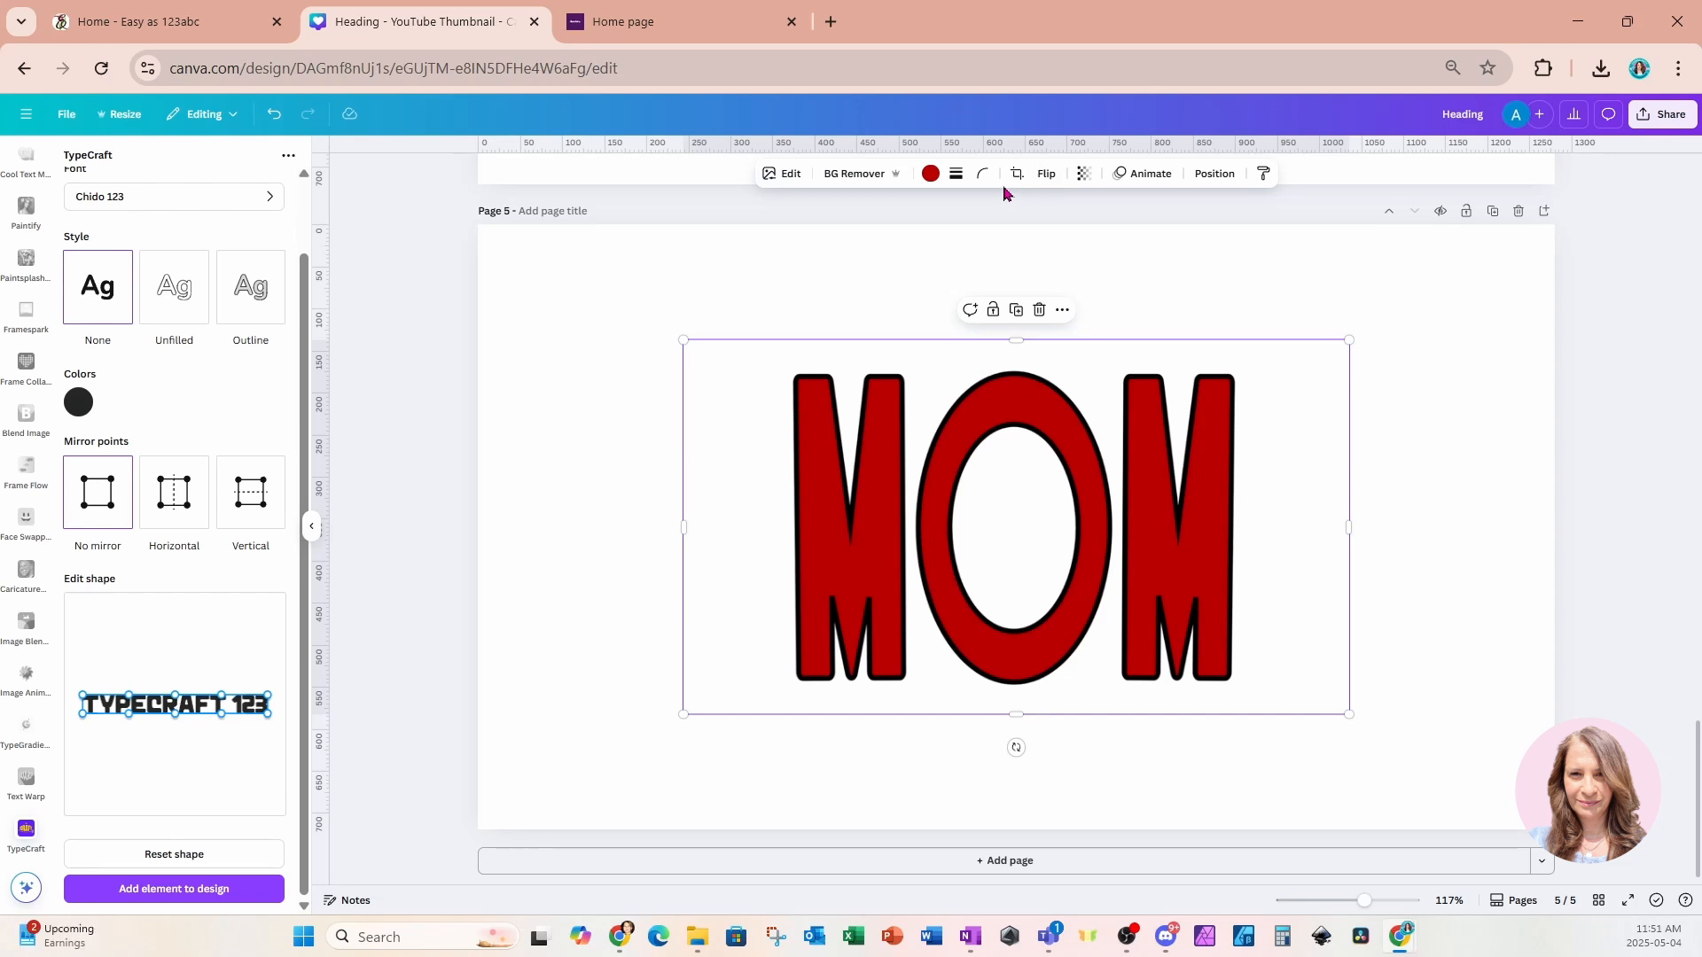
left_click(788, 174)
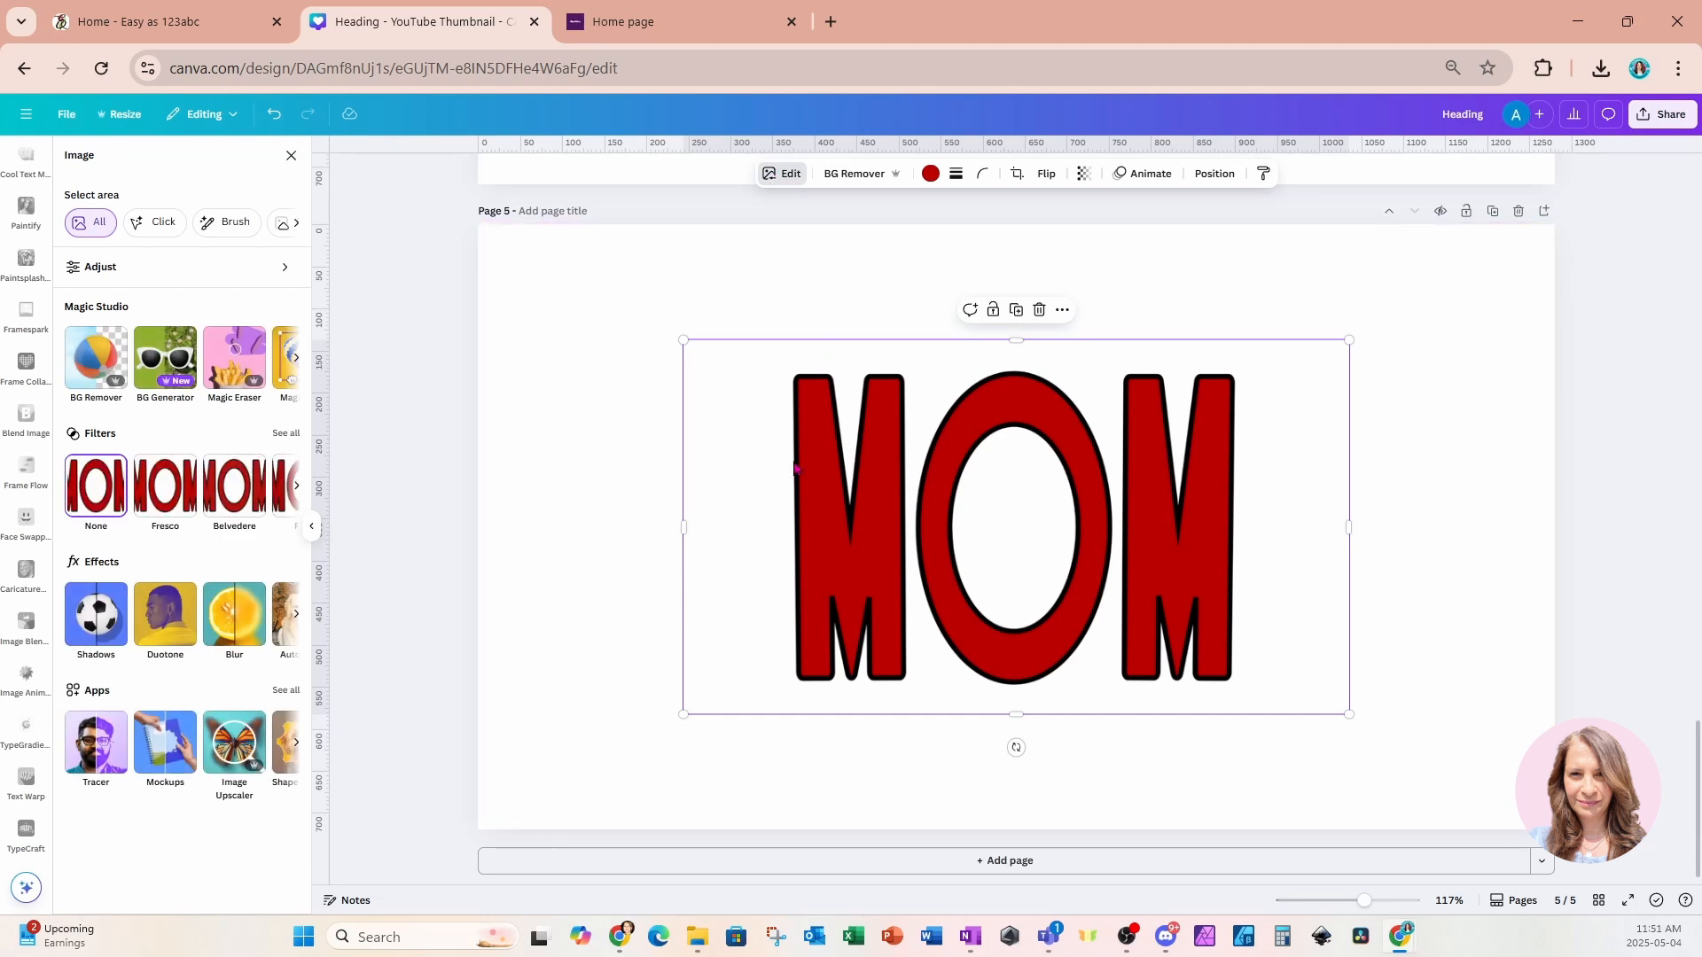
left_click_drag(684, 526, 775, 524)
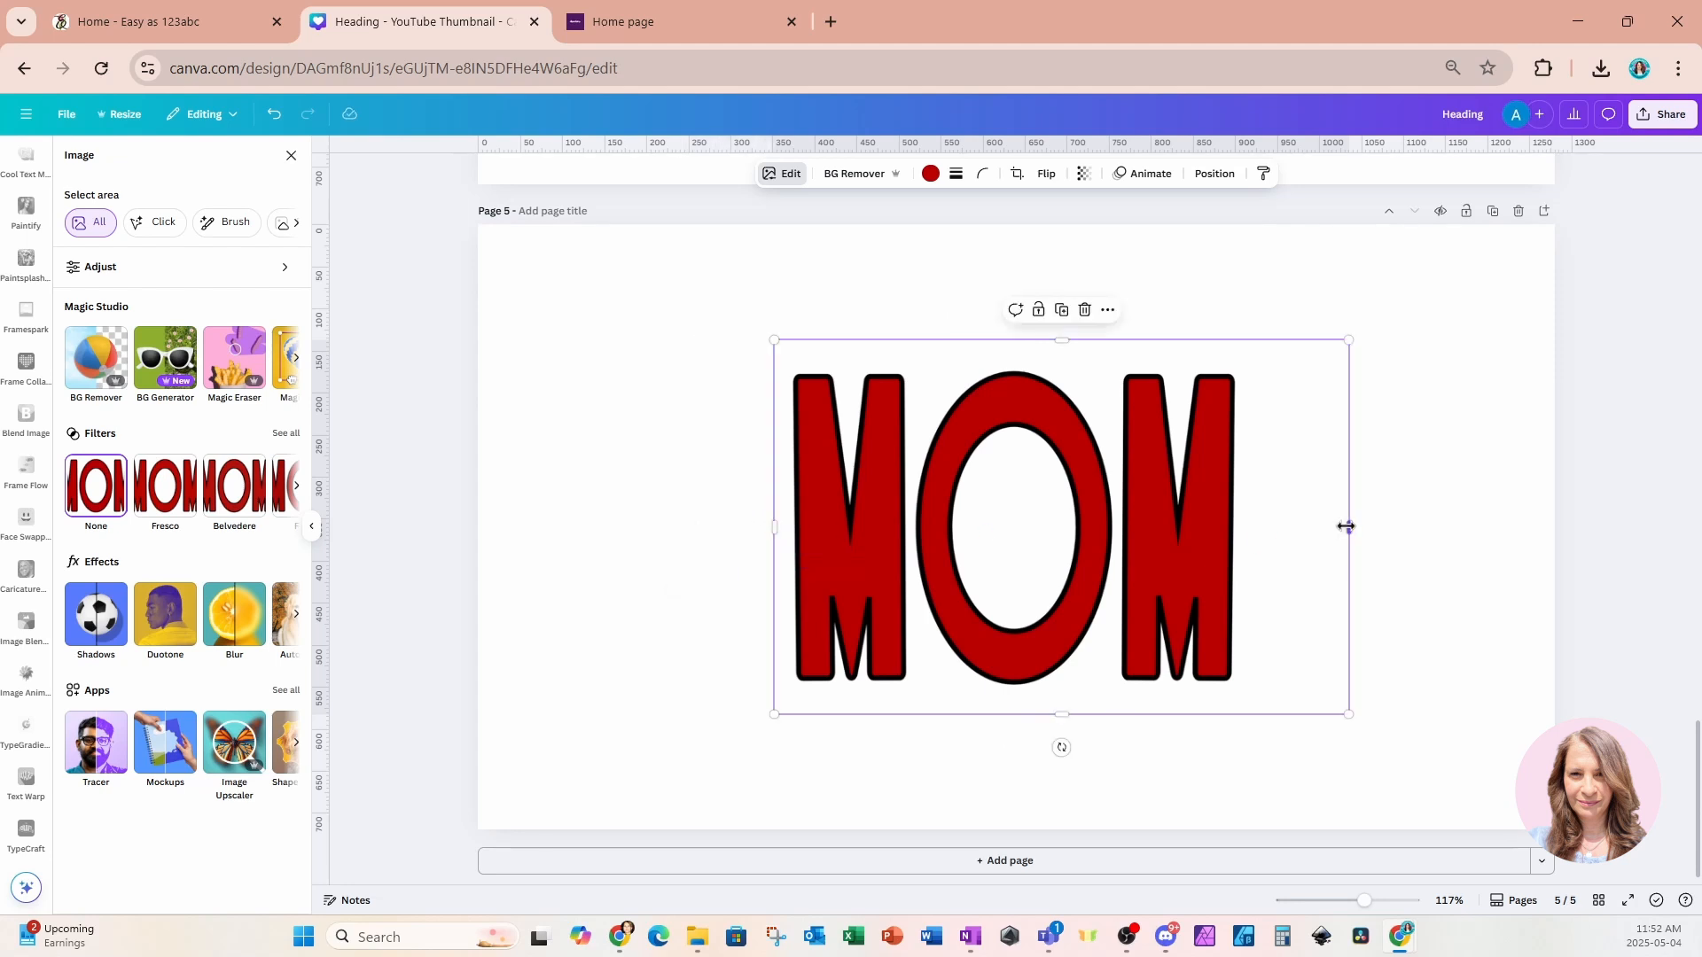
left_click_drag(1345, 532, 1257, 532)
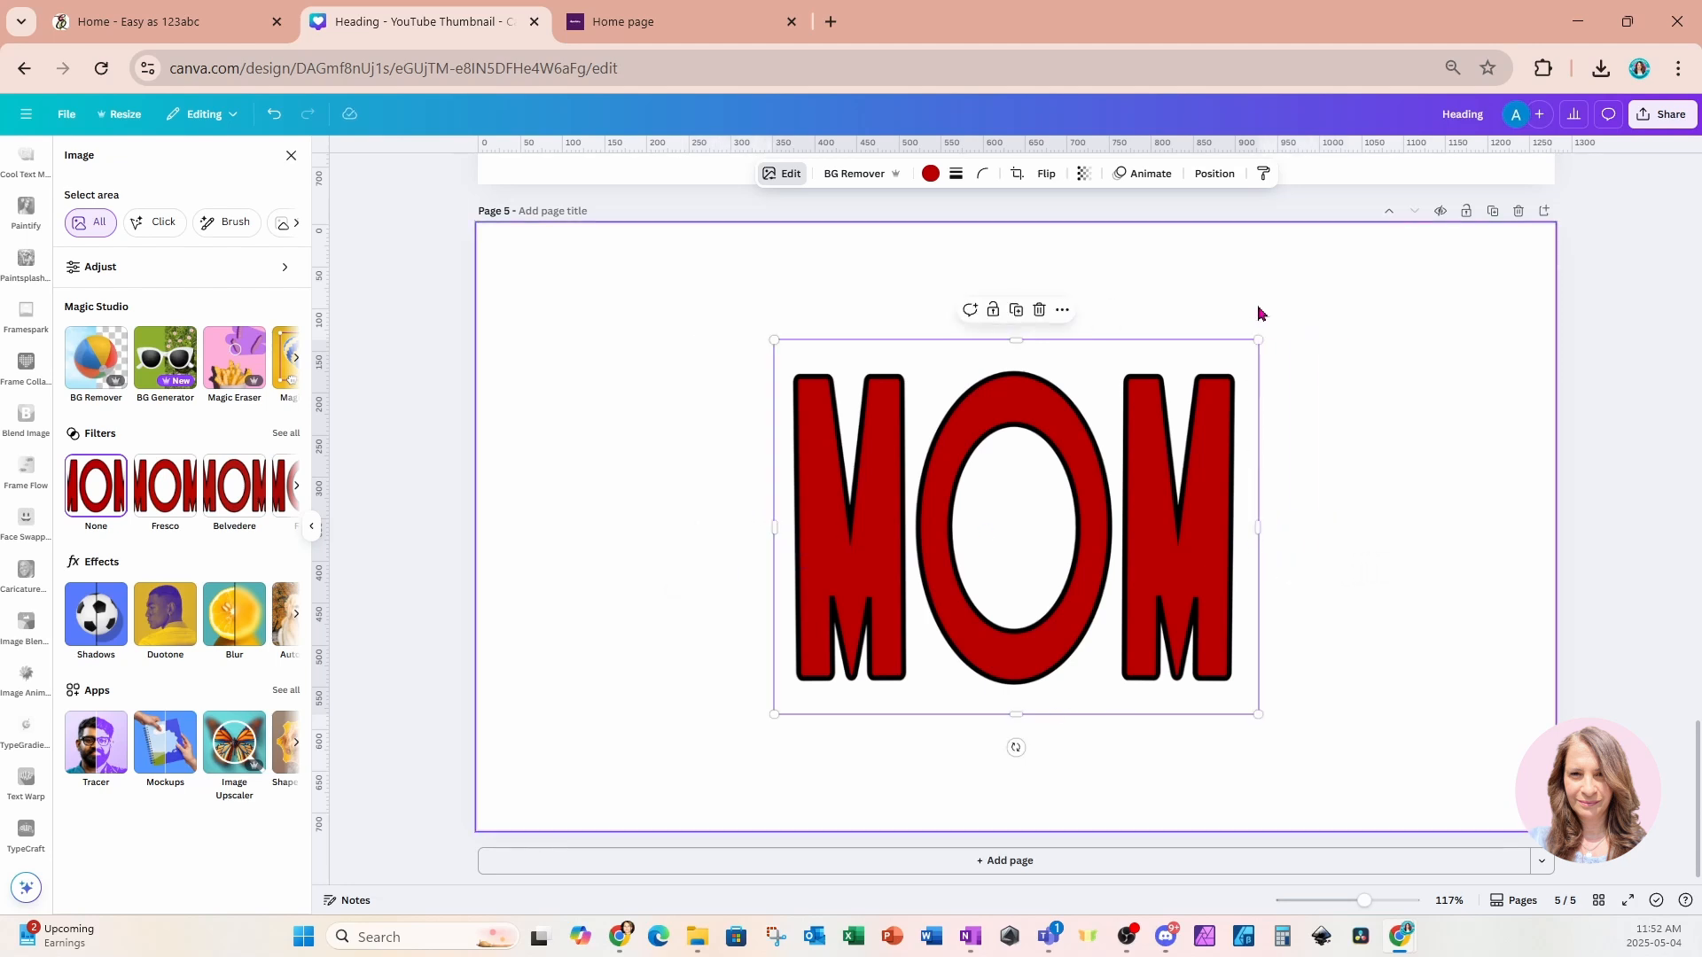
left_click_drag(1254, 341, 1374, 255)
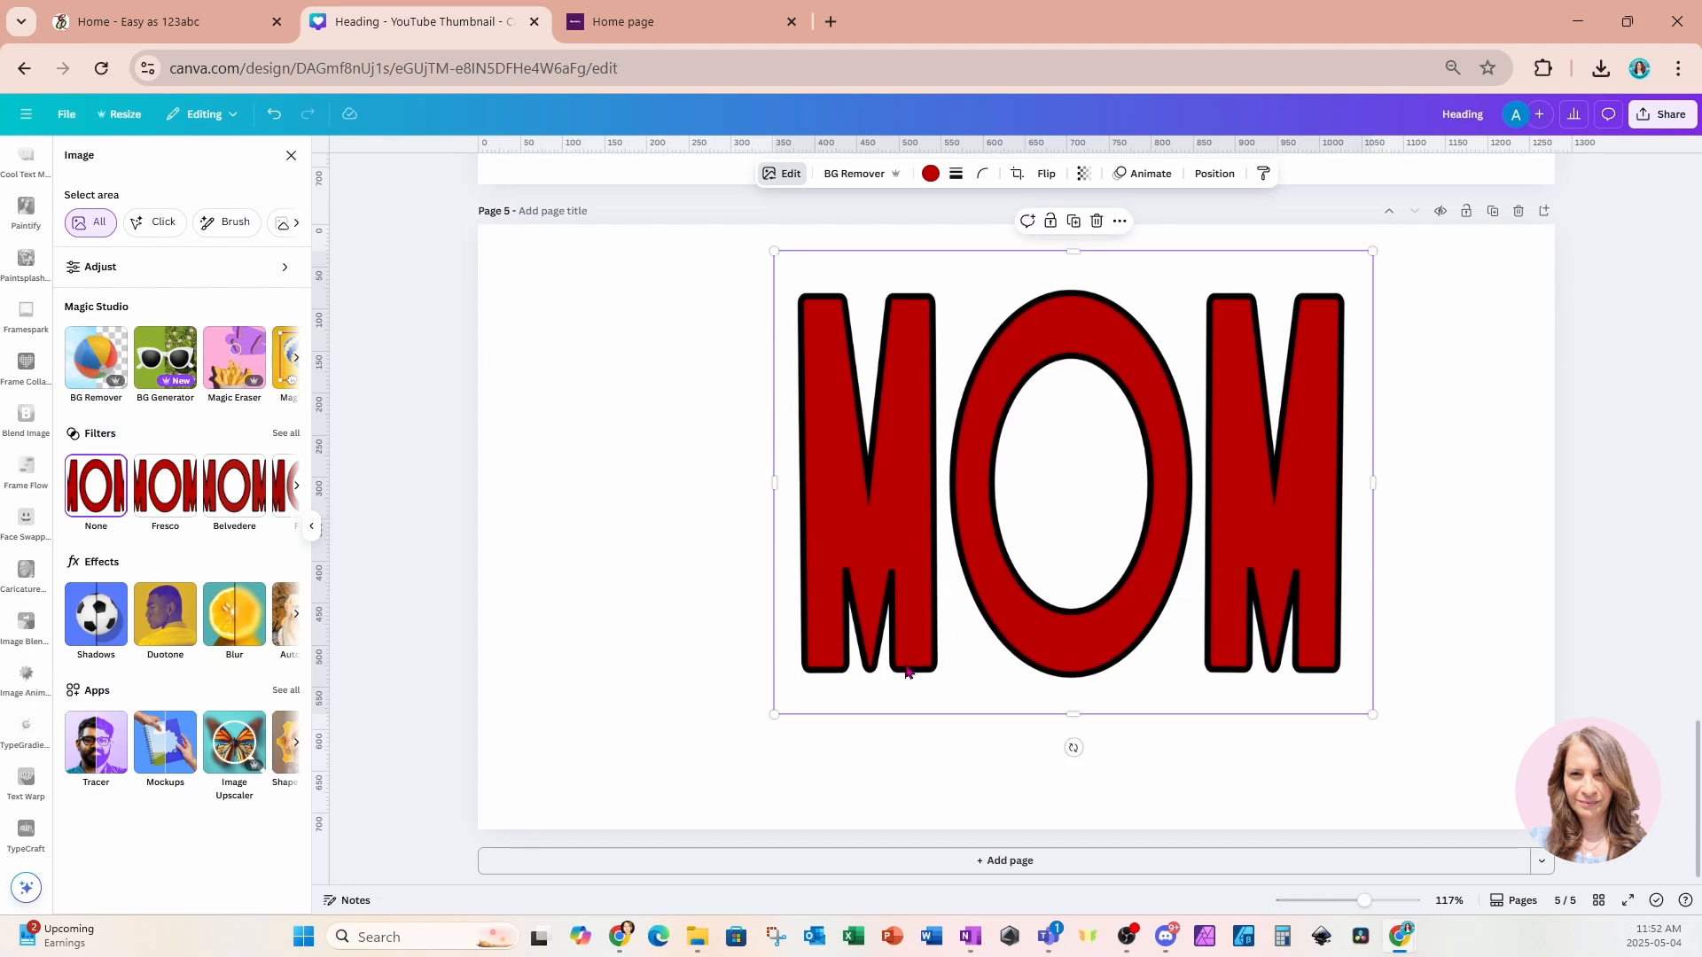
left_click_drag(774, 713, 674, 792)
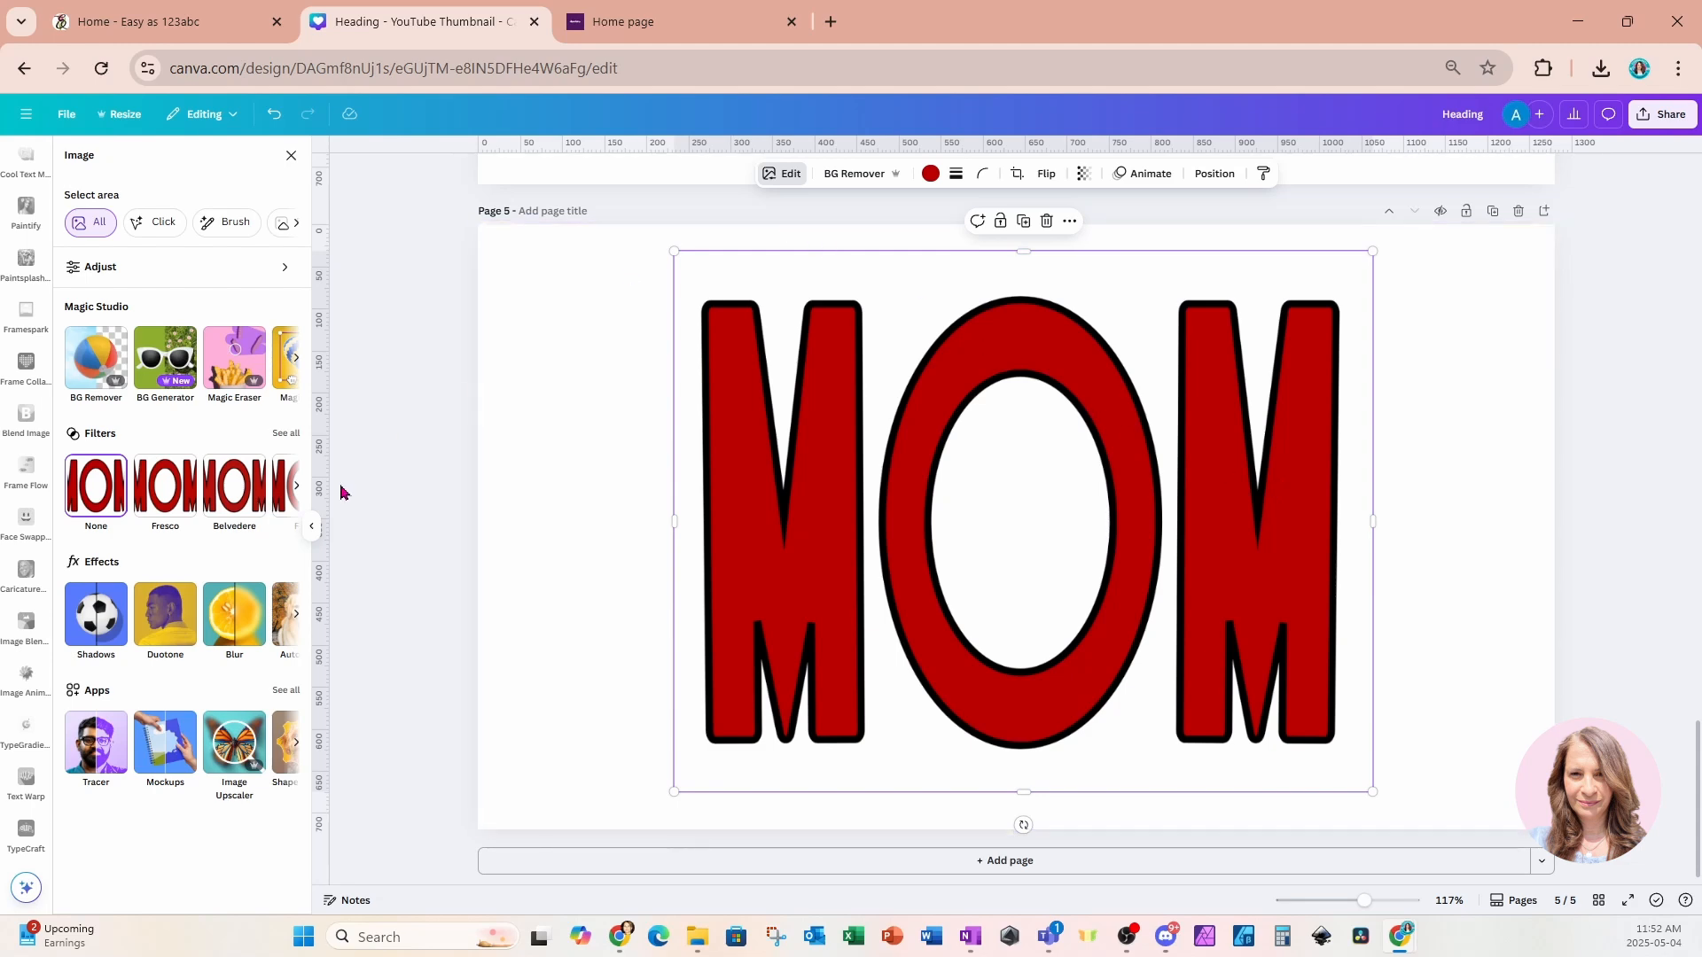
Apply a Drop shadow effect to the MOM image and duplicate page 5.
left_click(83, 638)
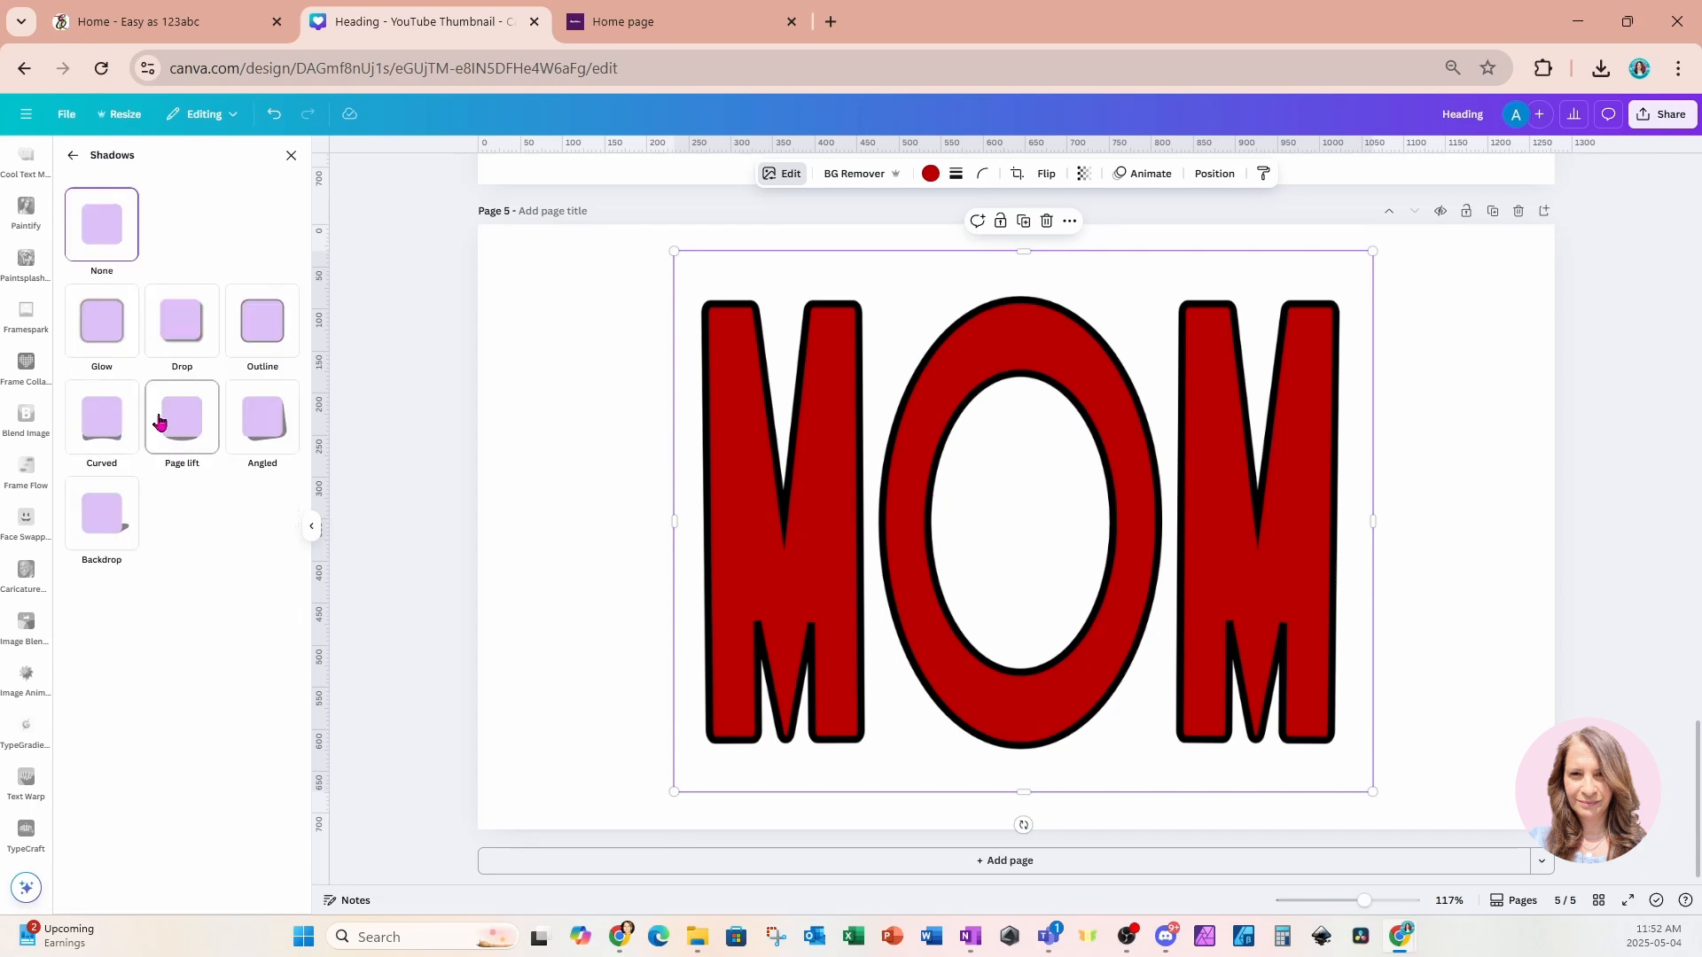
left_click(174, 344)
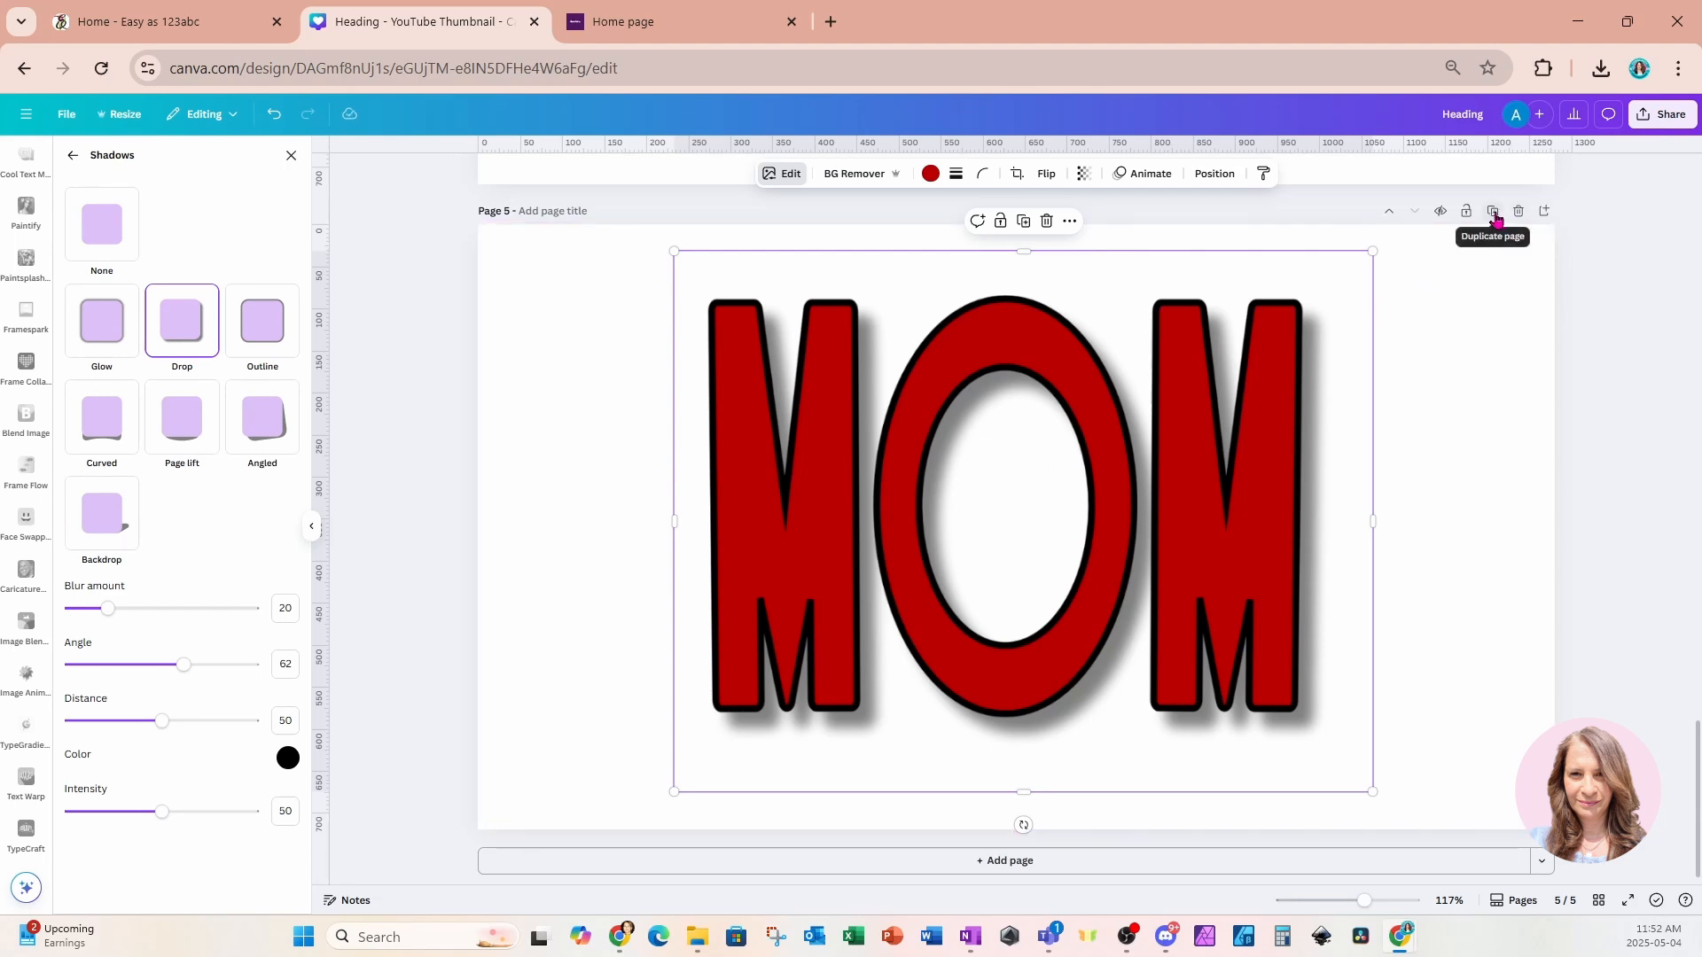
left_click(1493, 213)
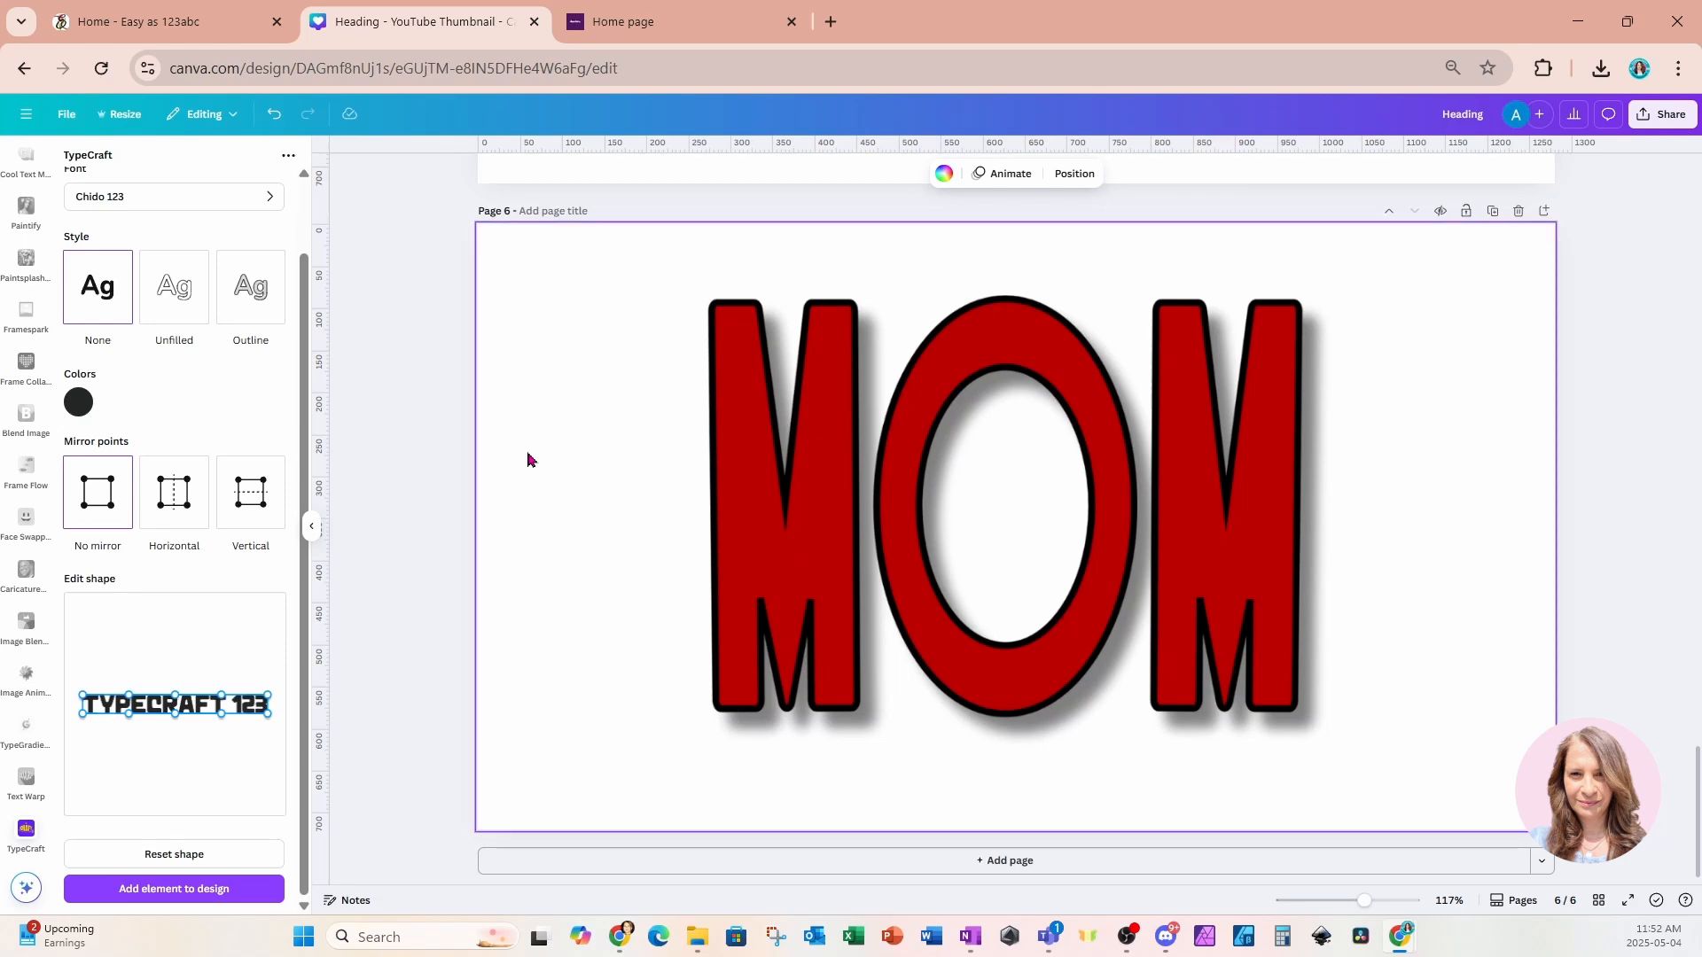
Remove the shadow from the MOM image on the duplicated page 6.
left_click(992, 386)
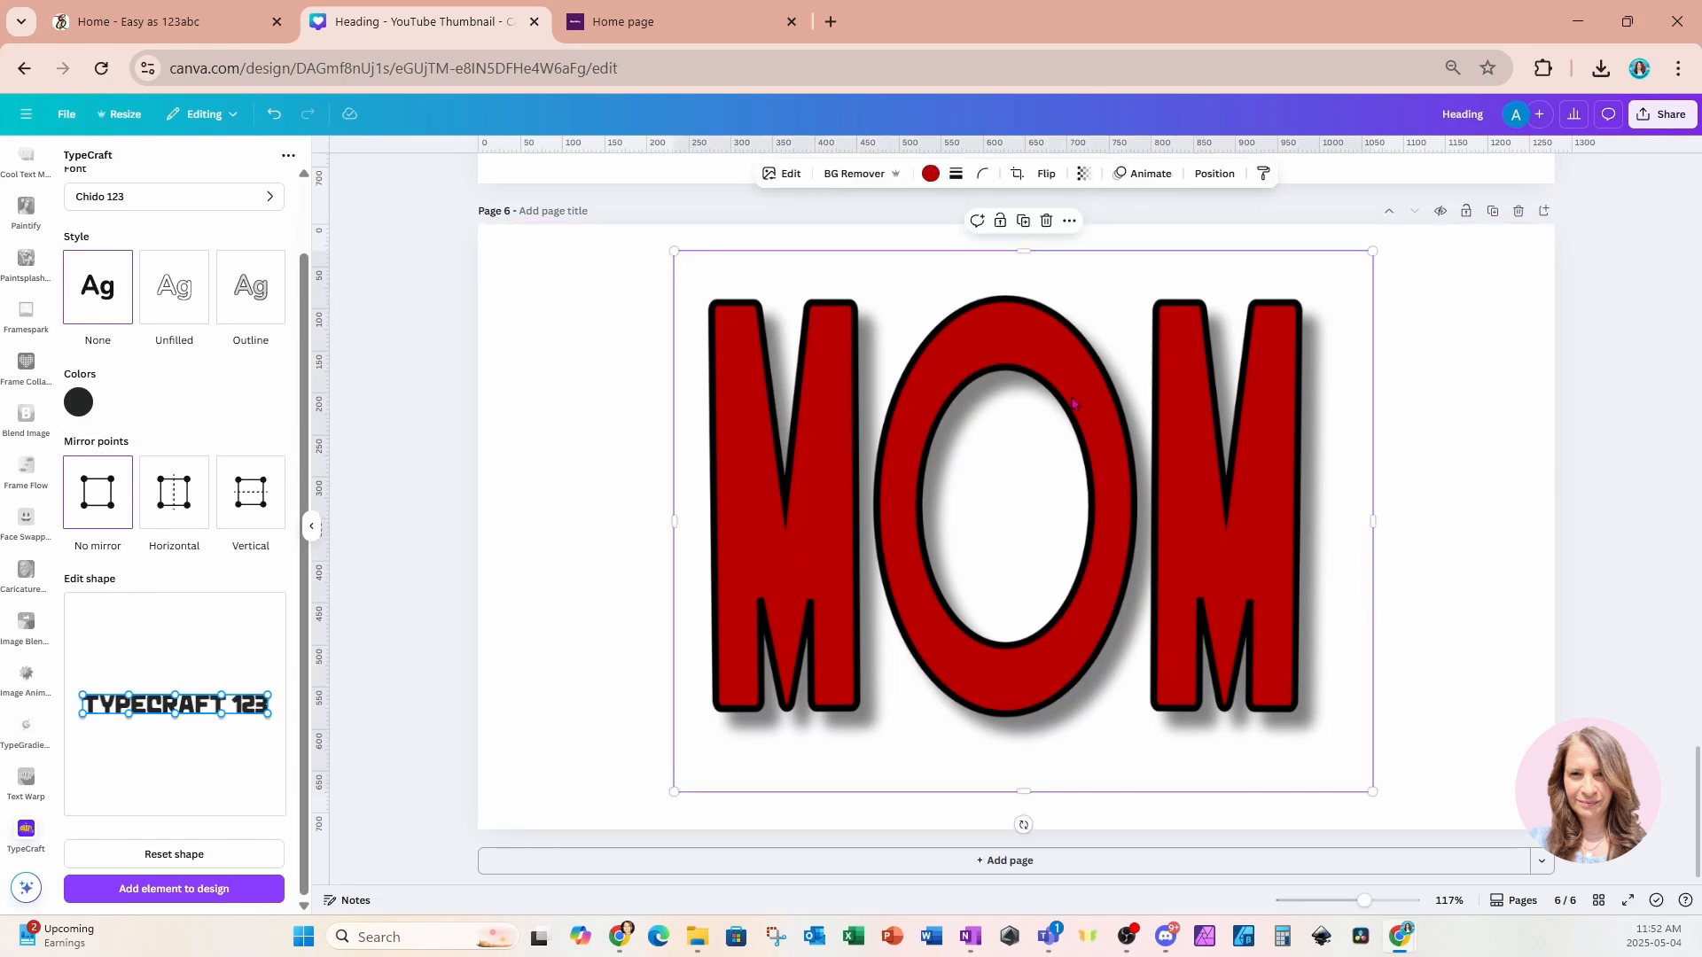
scroll(1073, 410, "up", 3)
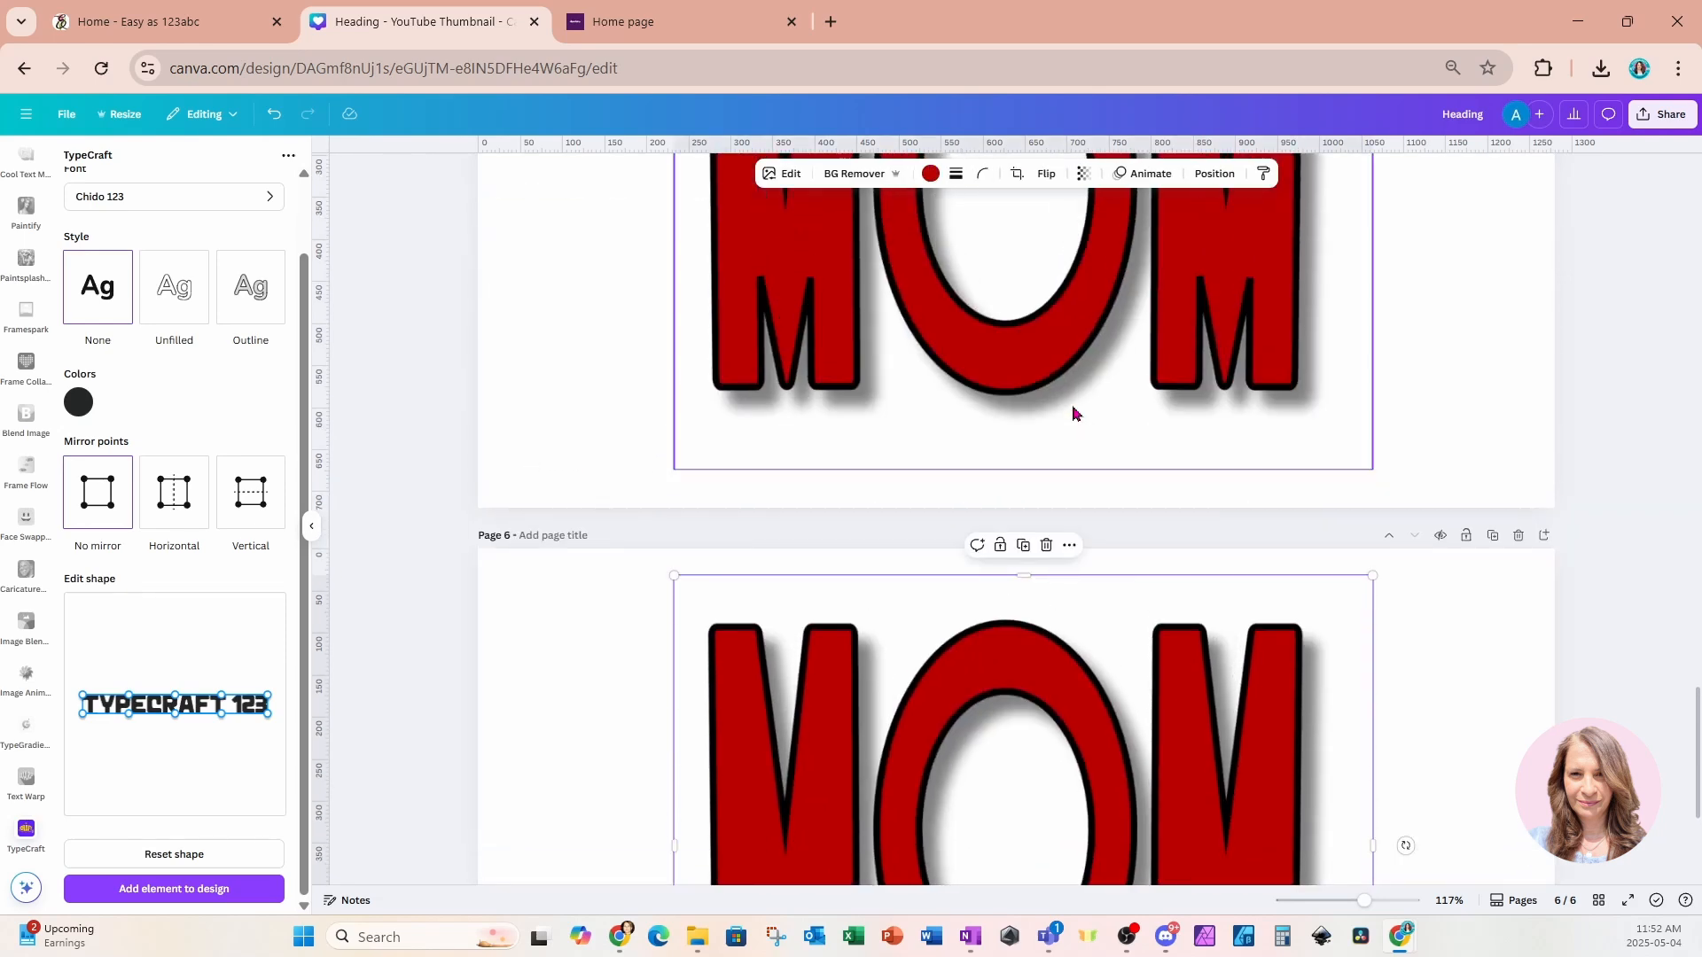
scroll(1073, 413, "up", 6)
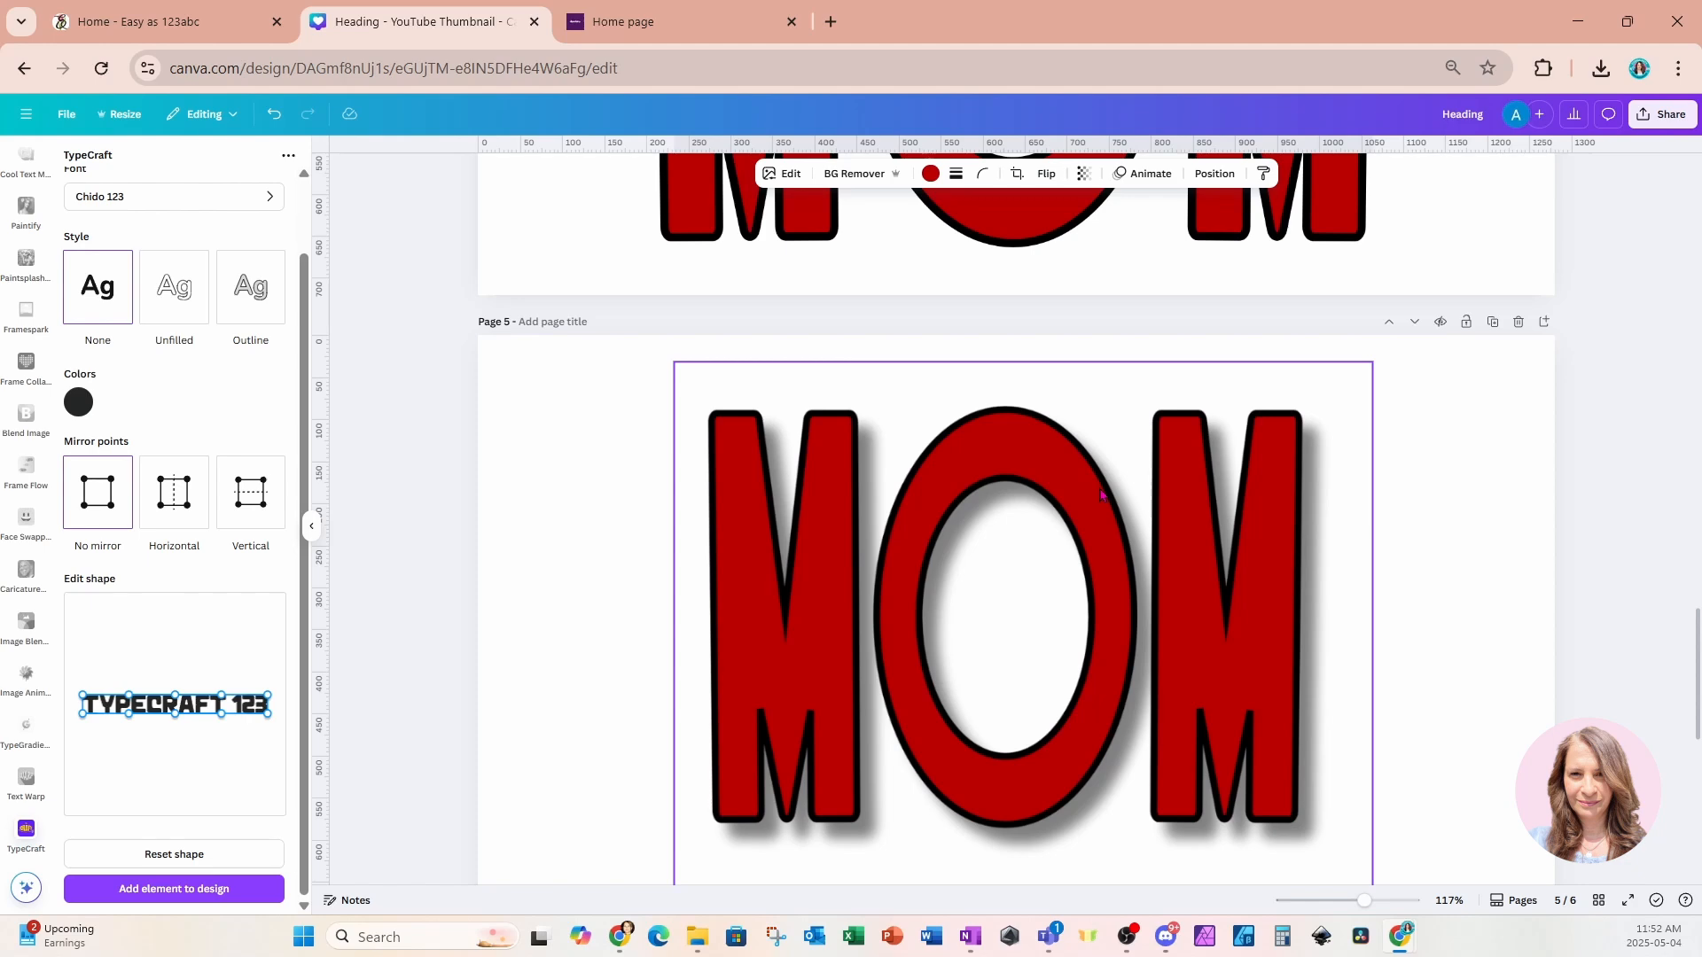
scroll(1100, 506, "down", 6)
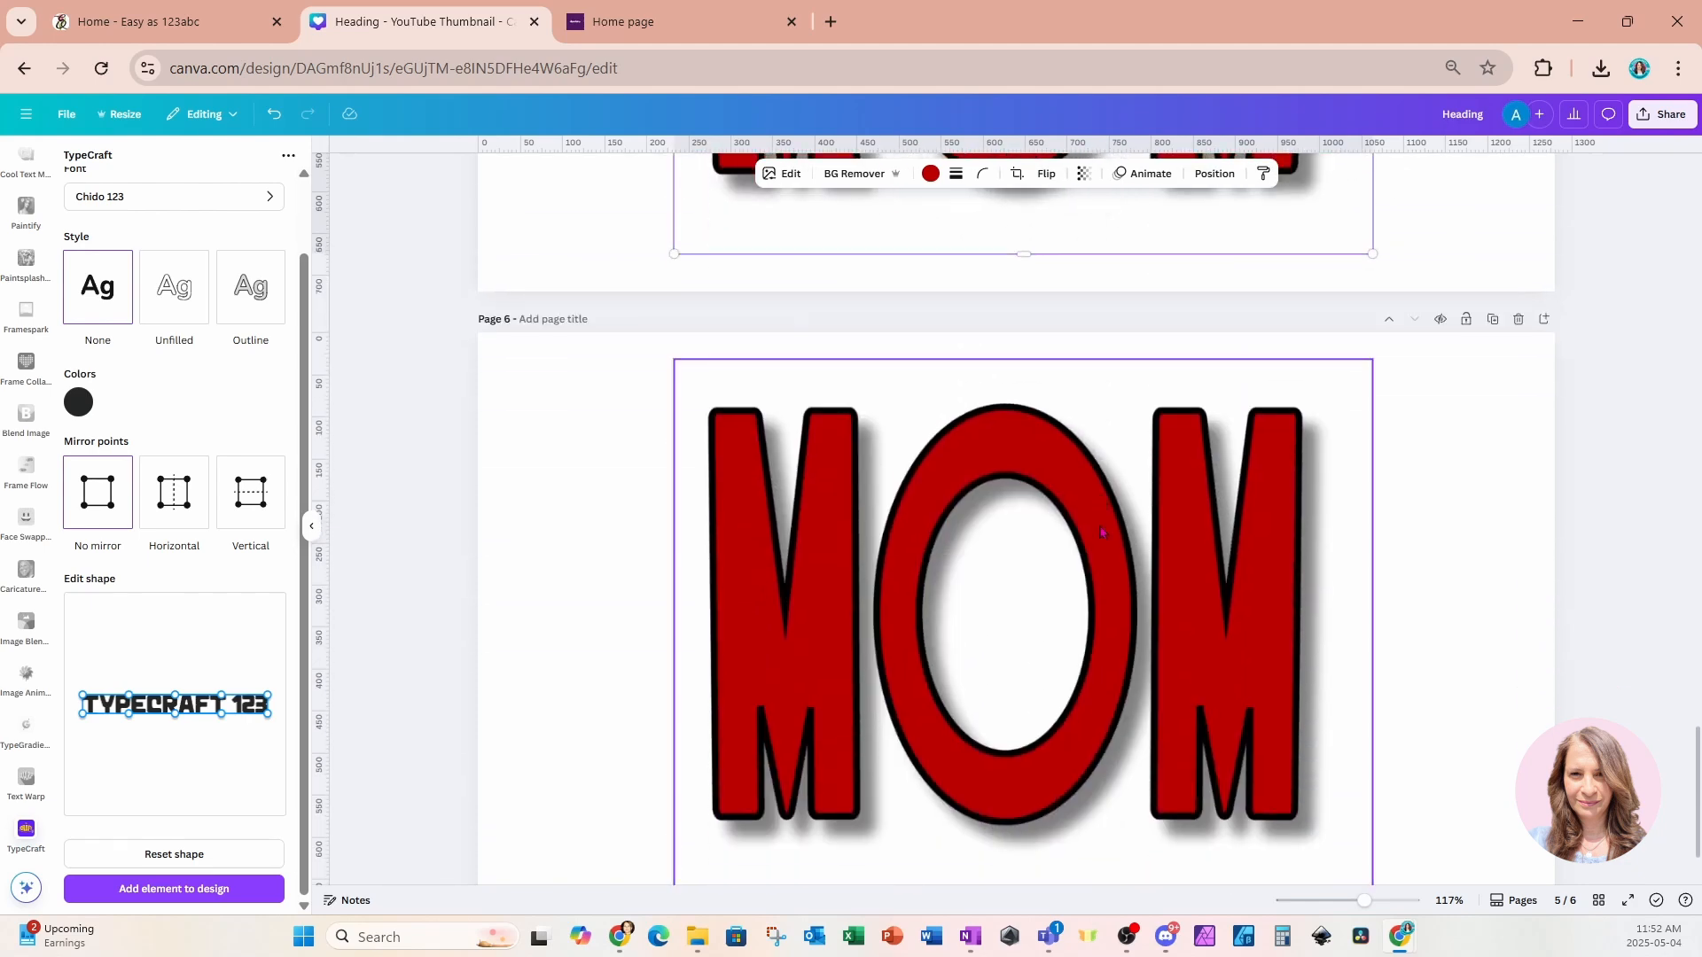
left_click(1100, 531)
left_click(1460, 475)
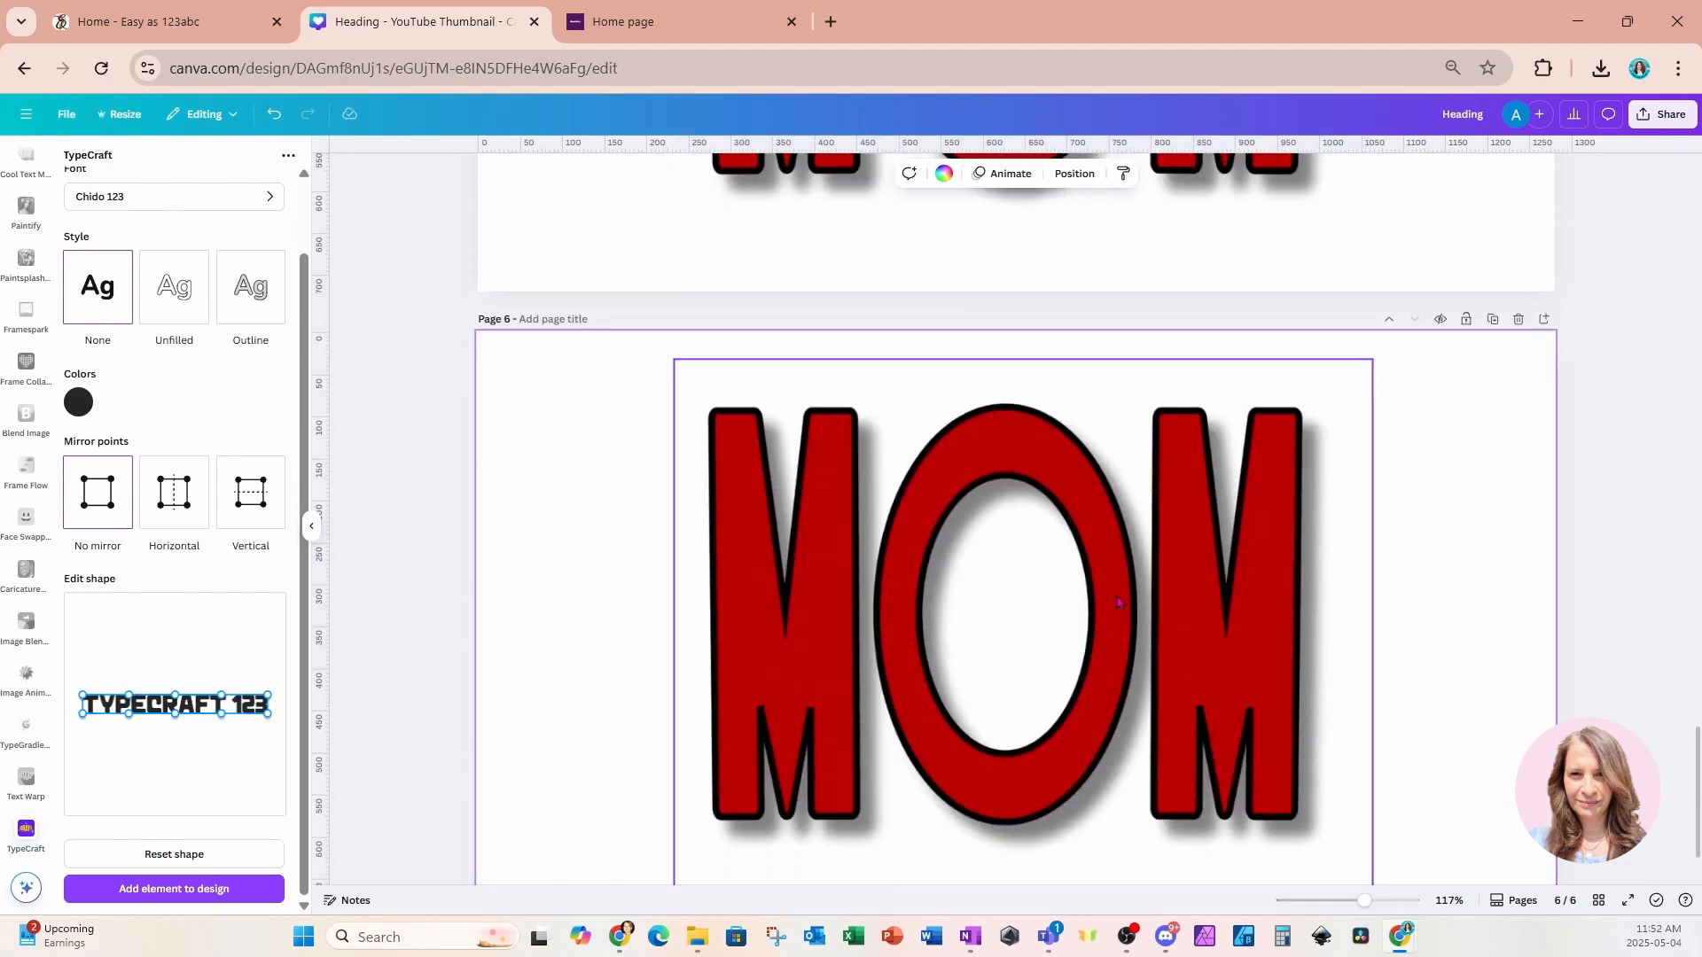
left_click(1119, 603)
left_click(585, 601)
left_click(916, 625)
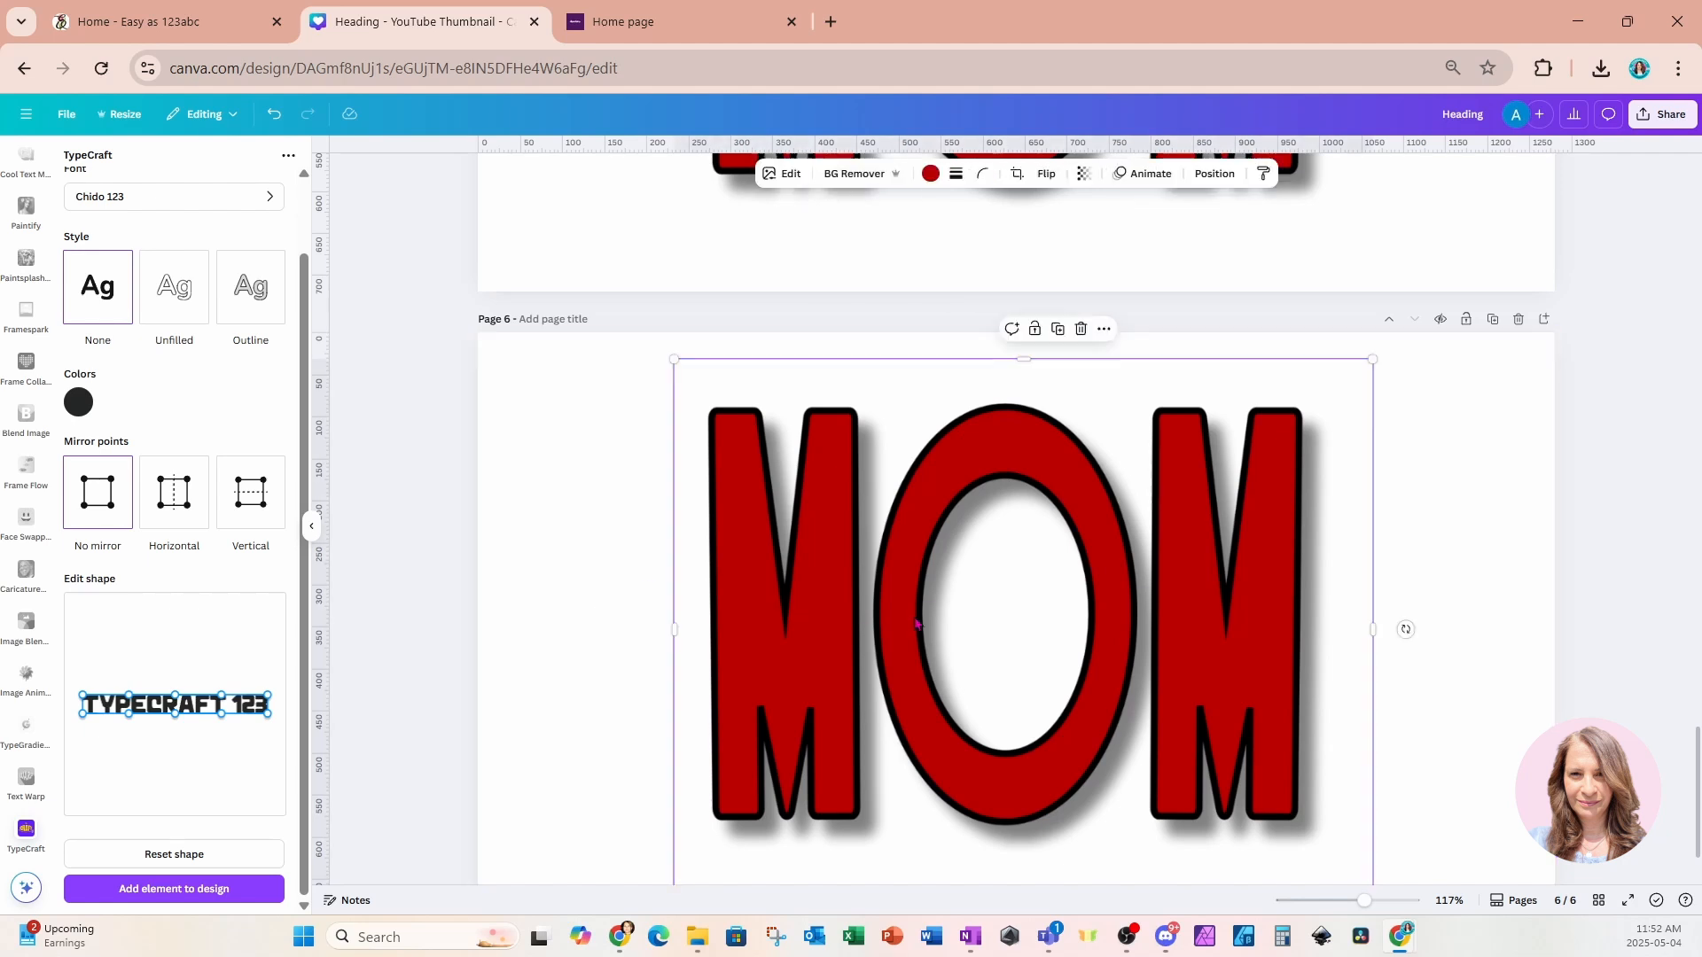
left_click(780, 173)
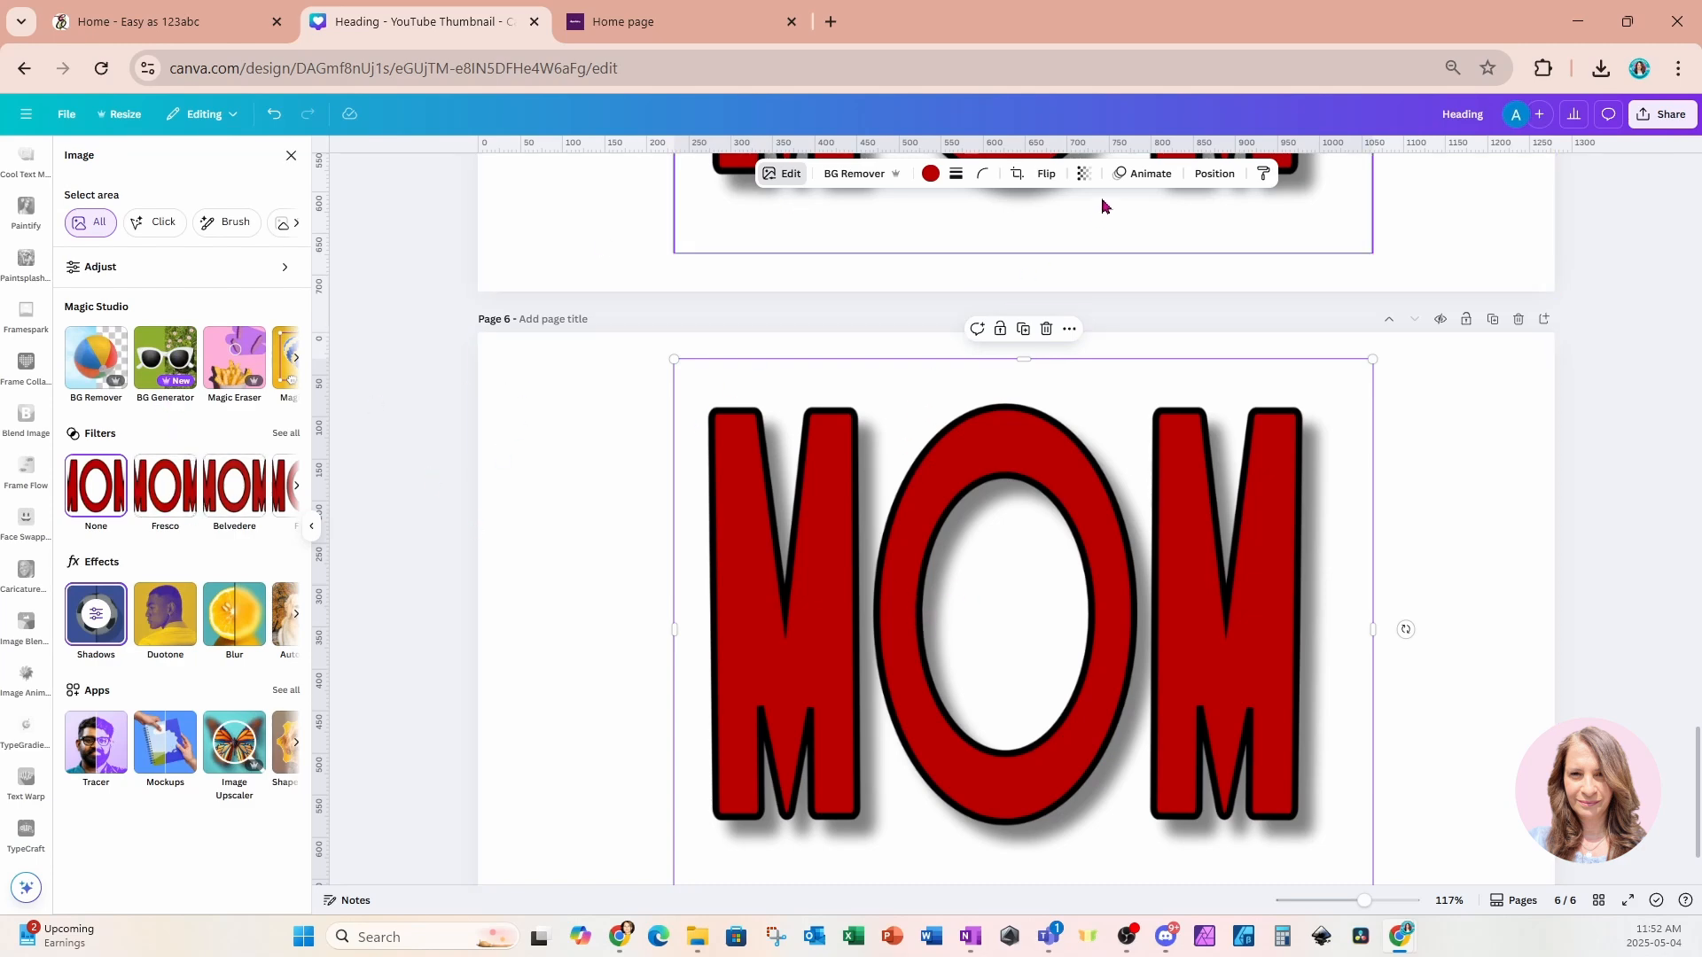
left_click(98, 621)
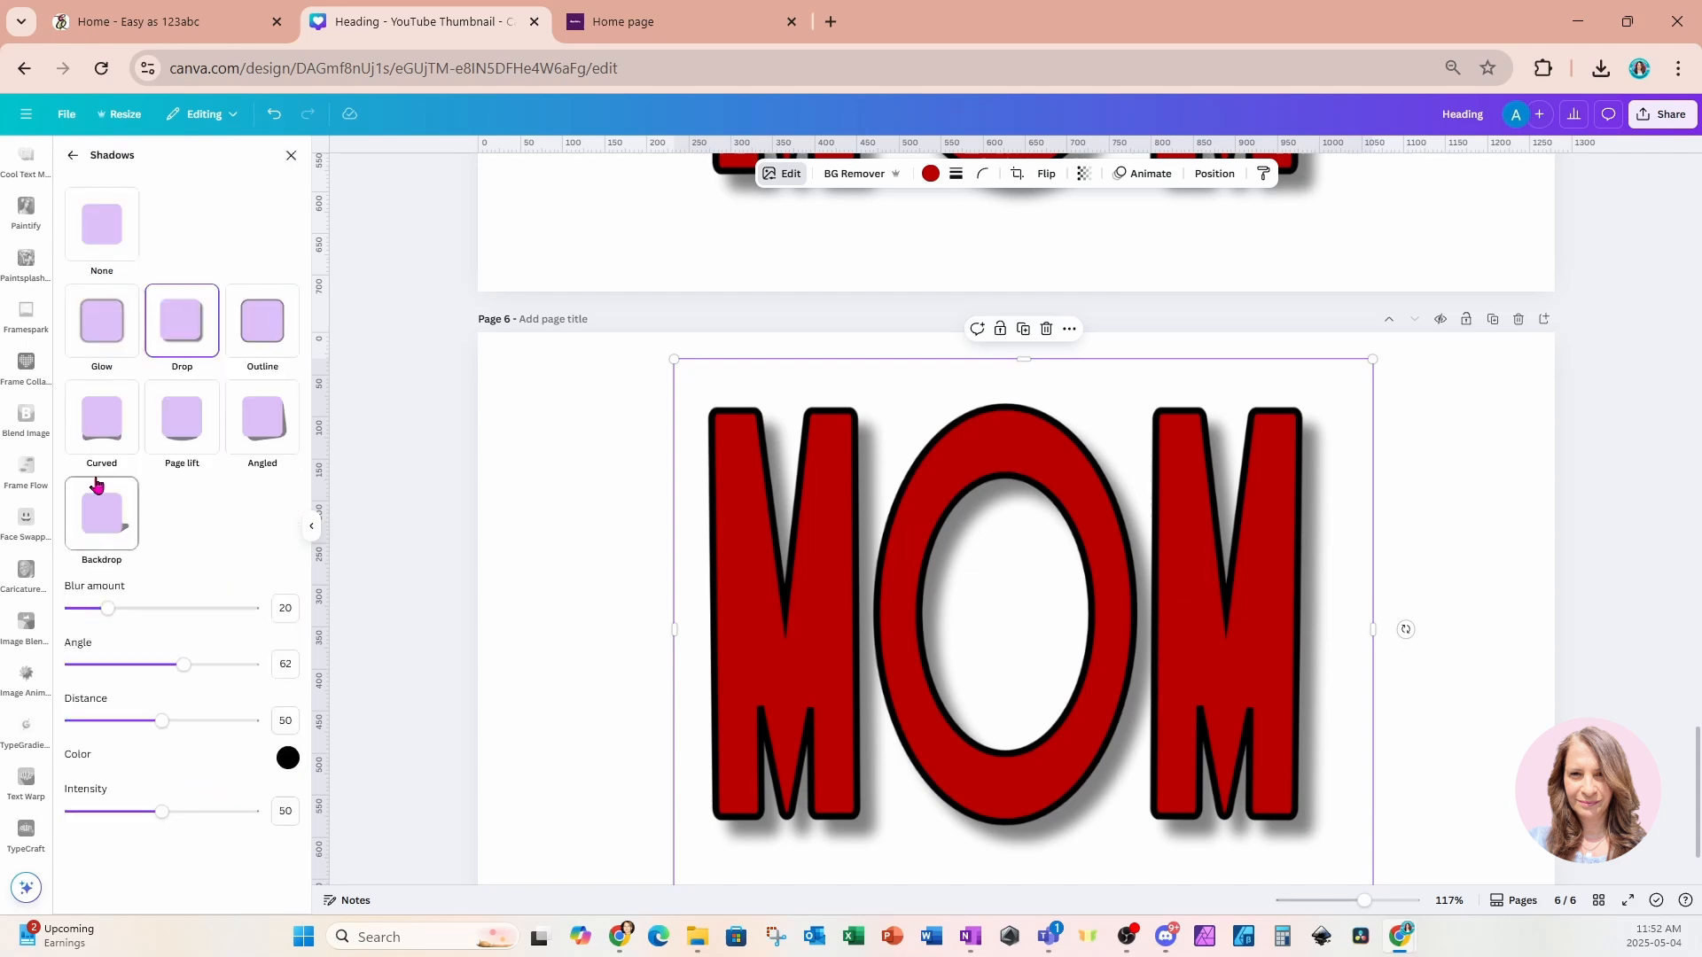
left_click(95, 240)
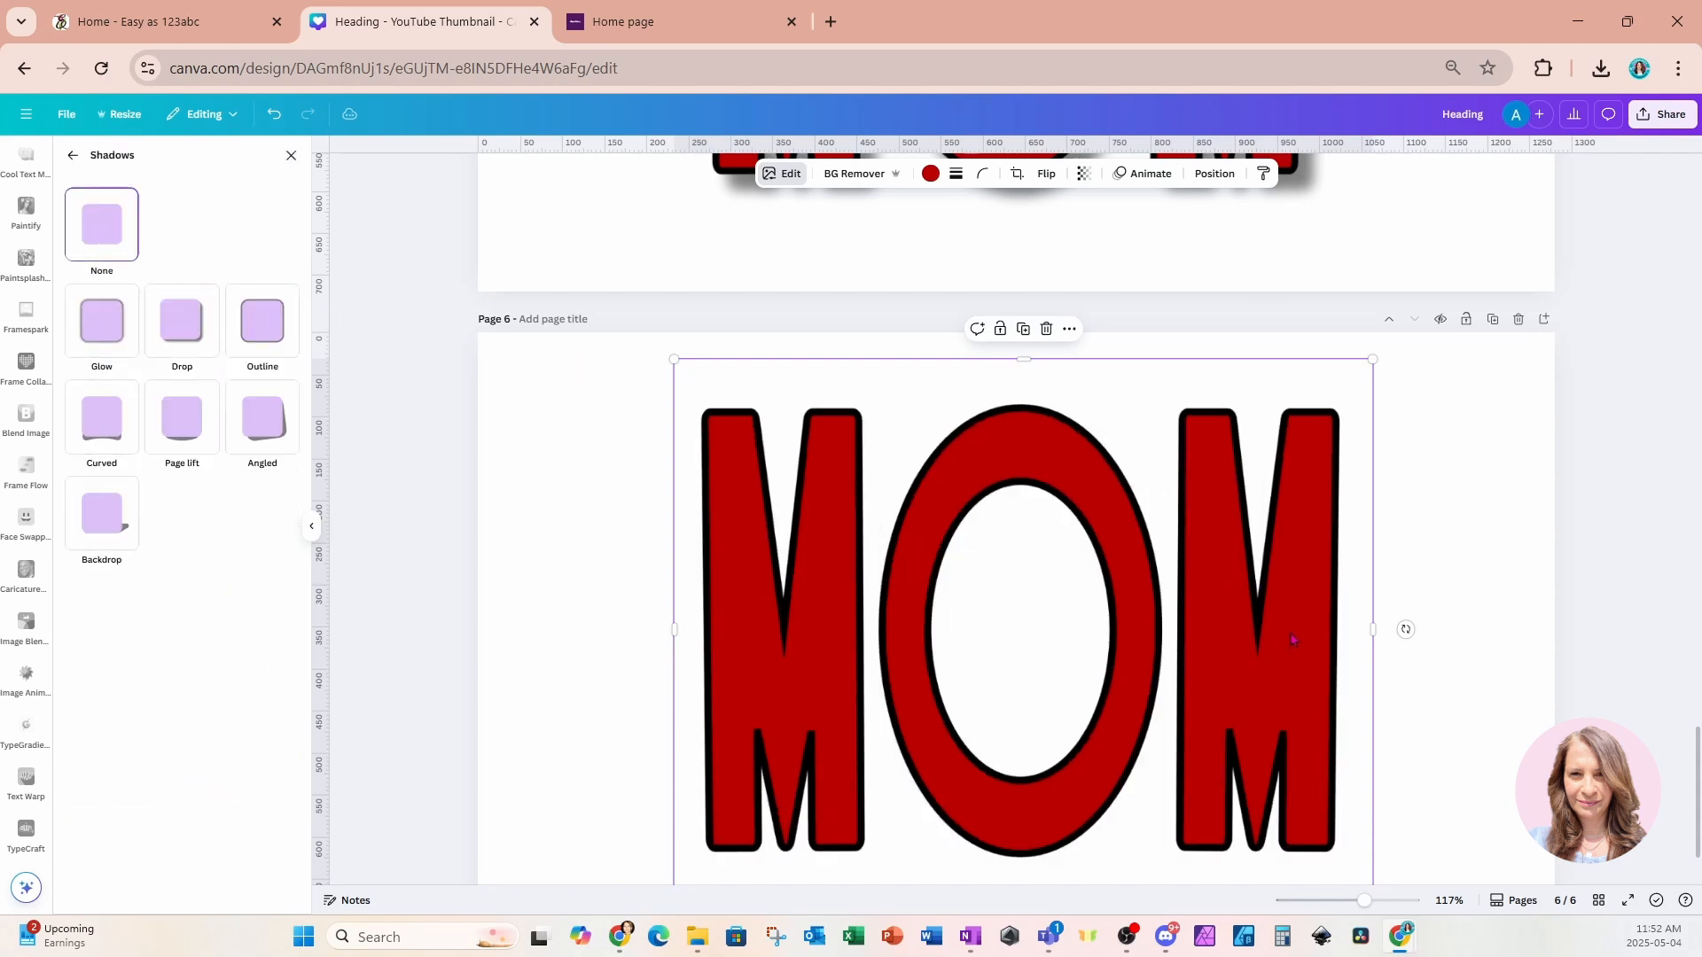
Duplicate the MOM image on page 6 and align the copy exactly over the original.
scroll(1291, 640, "down", 1)
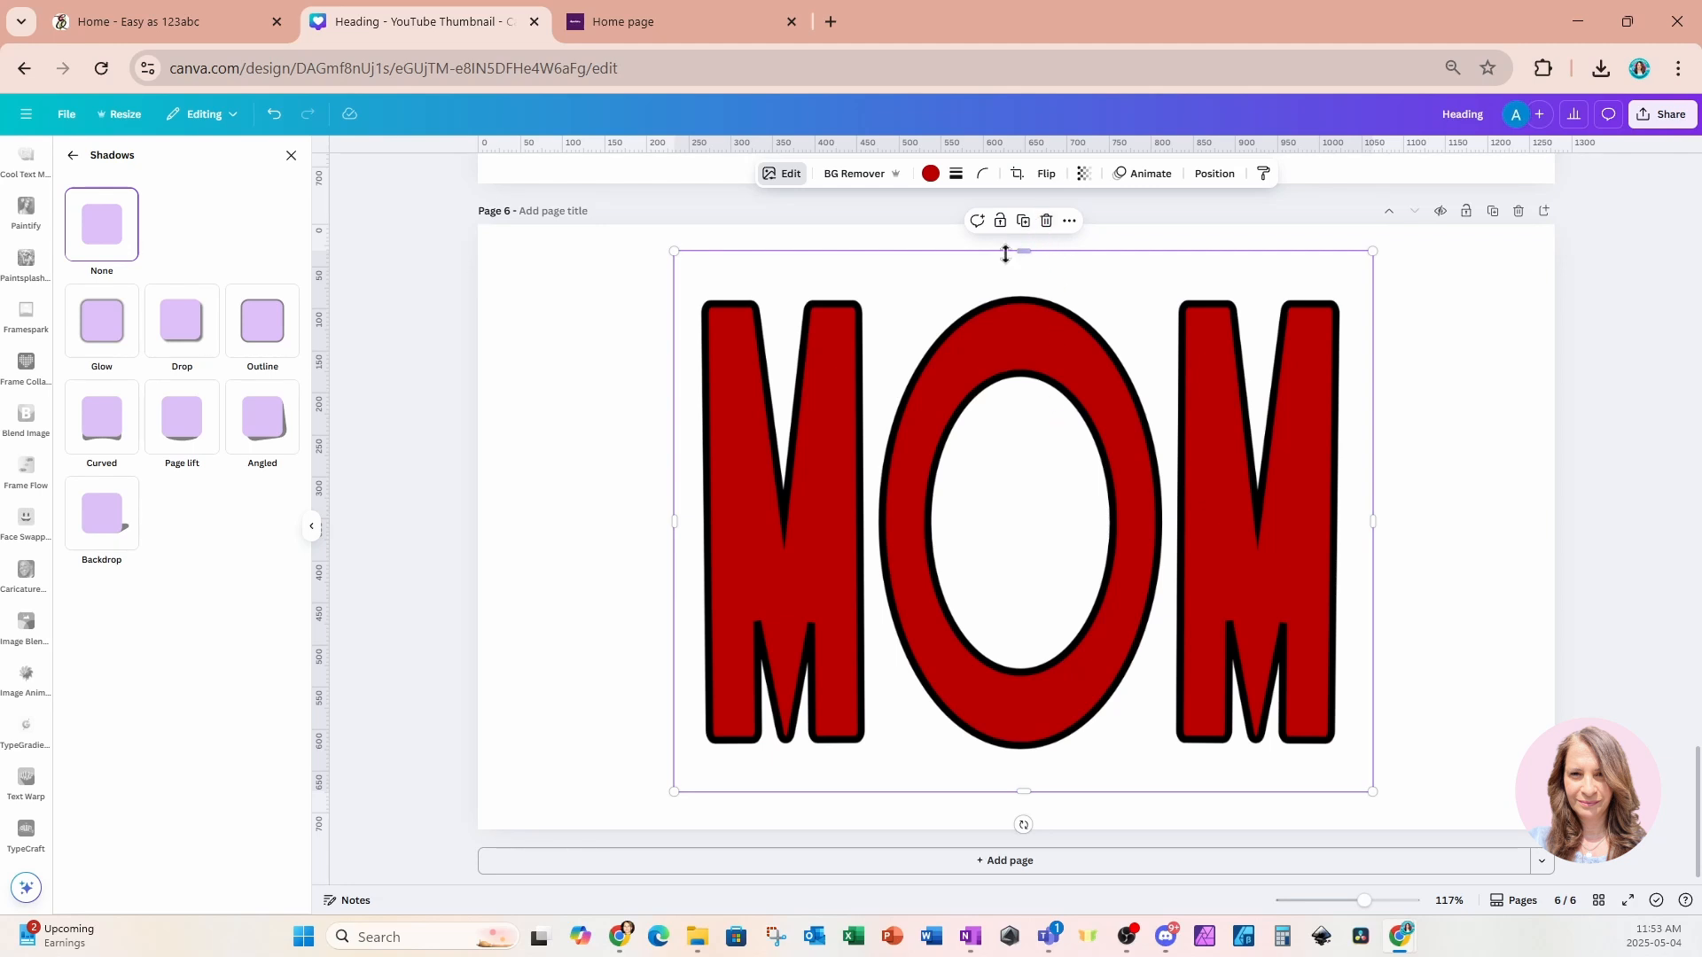
left_click(1022, 221)
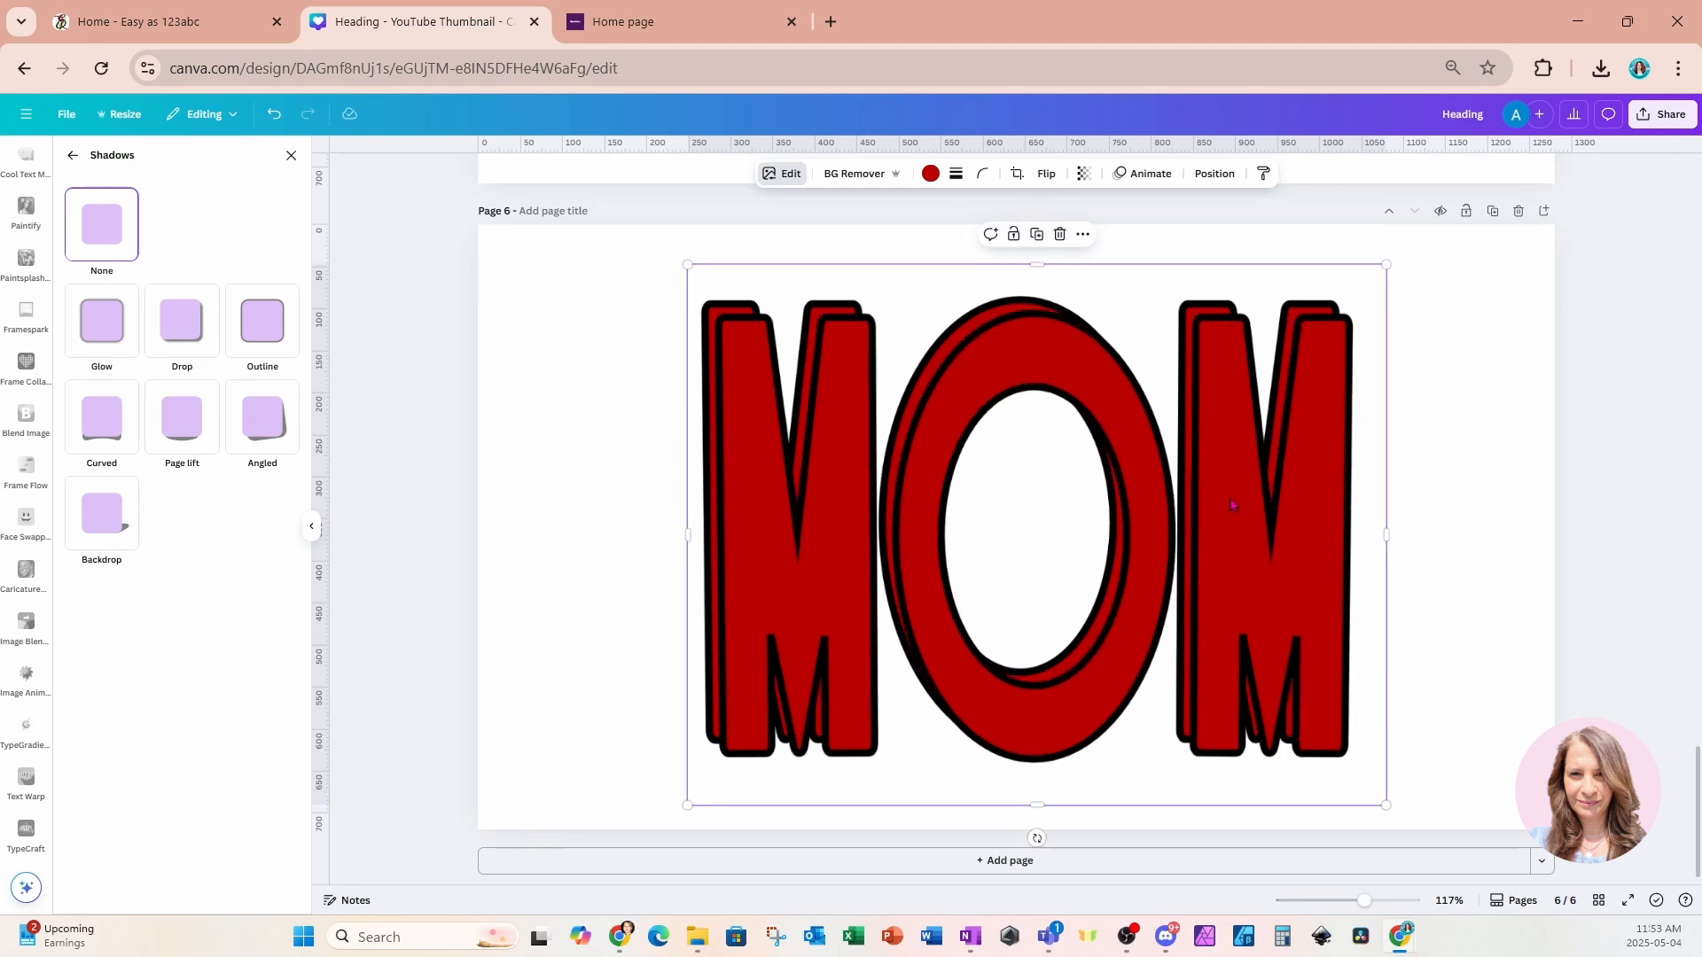
left_click_drag(1231, 505, 1213, 485)
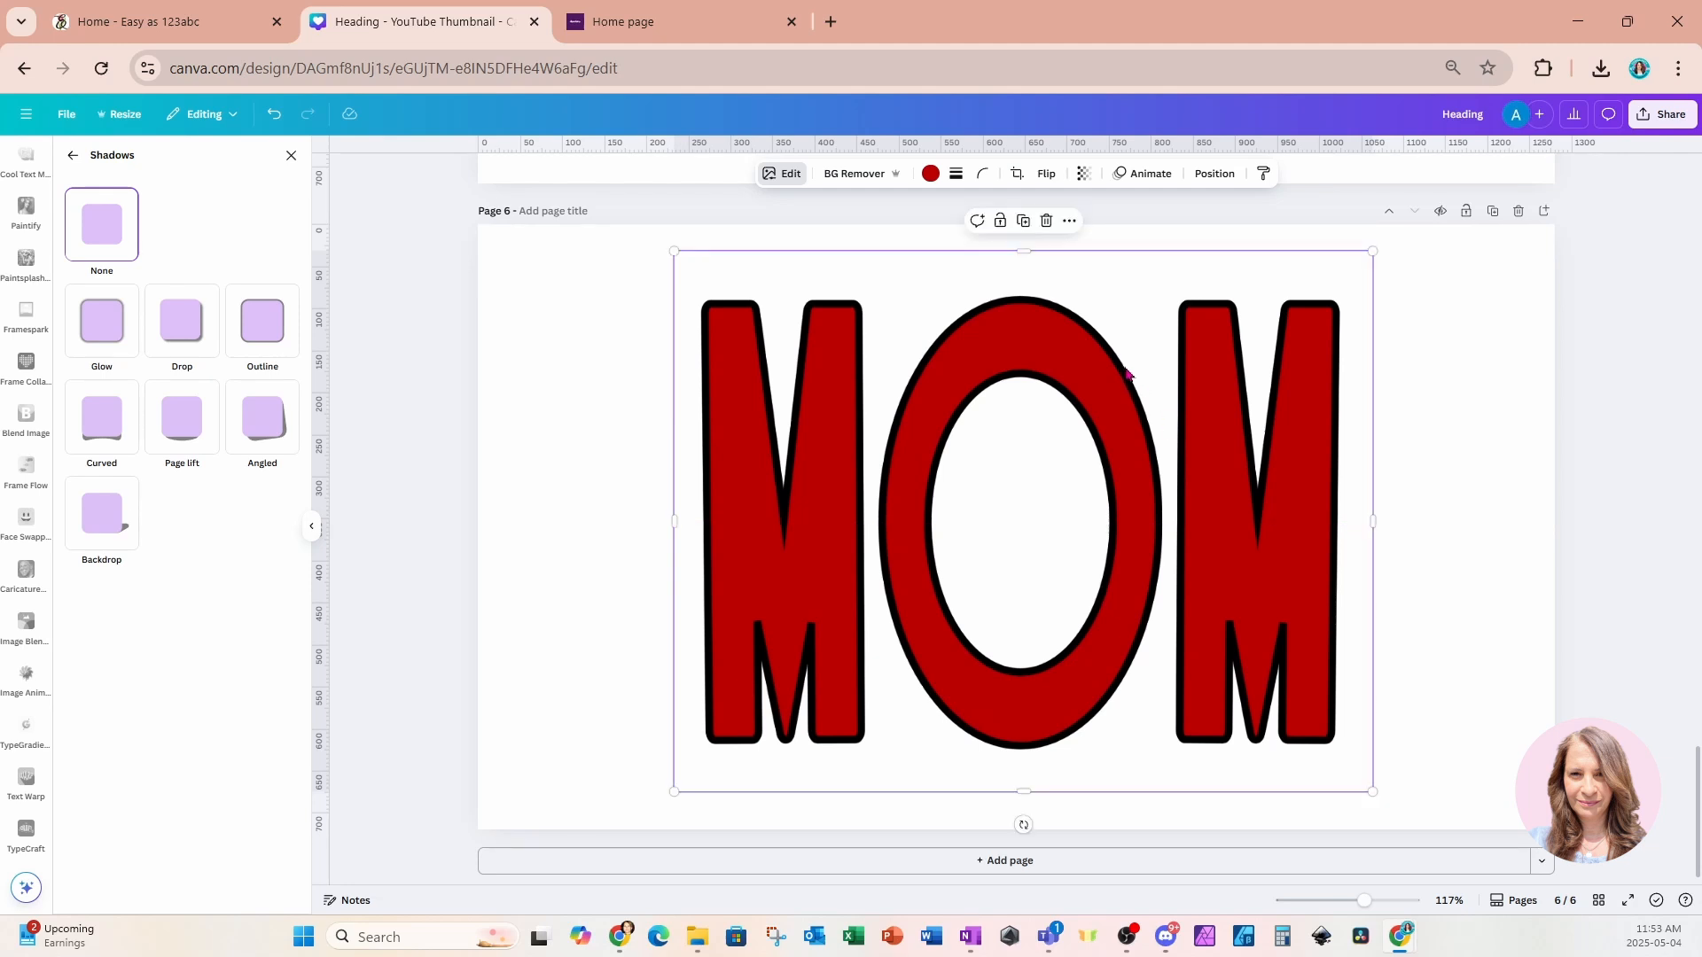
Crop one copy to the upper half of MOM and the other to the lower part, leaving a horizontal gap.
left_click_drag(1027, 789, 1034, 545)
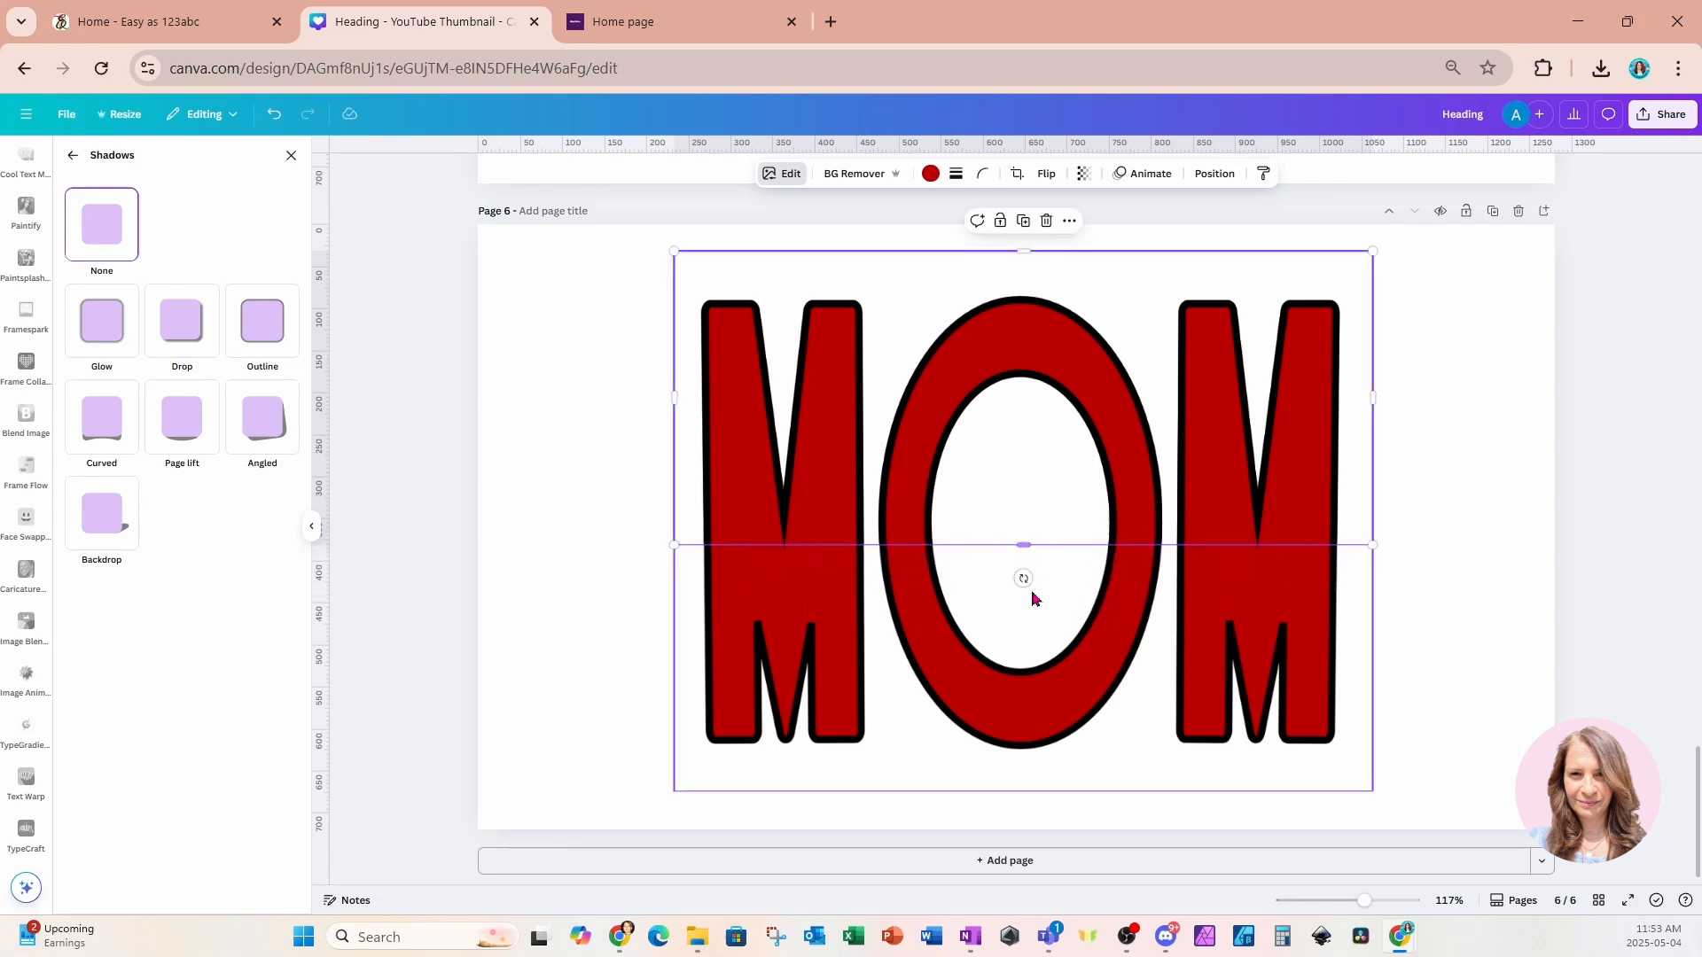
left_click(1037, 680)
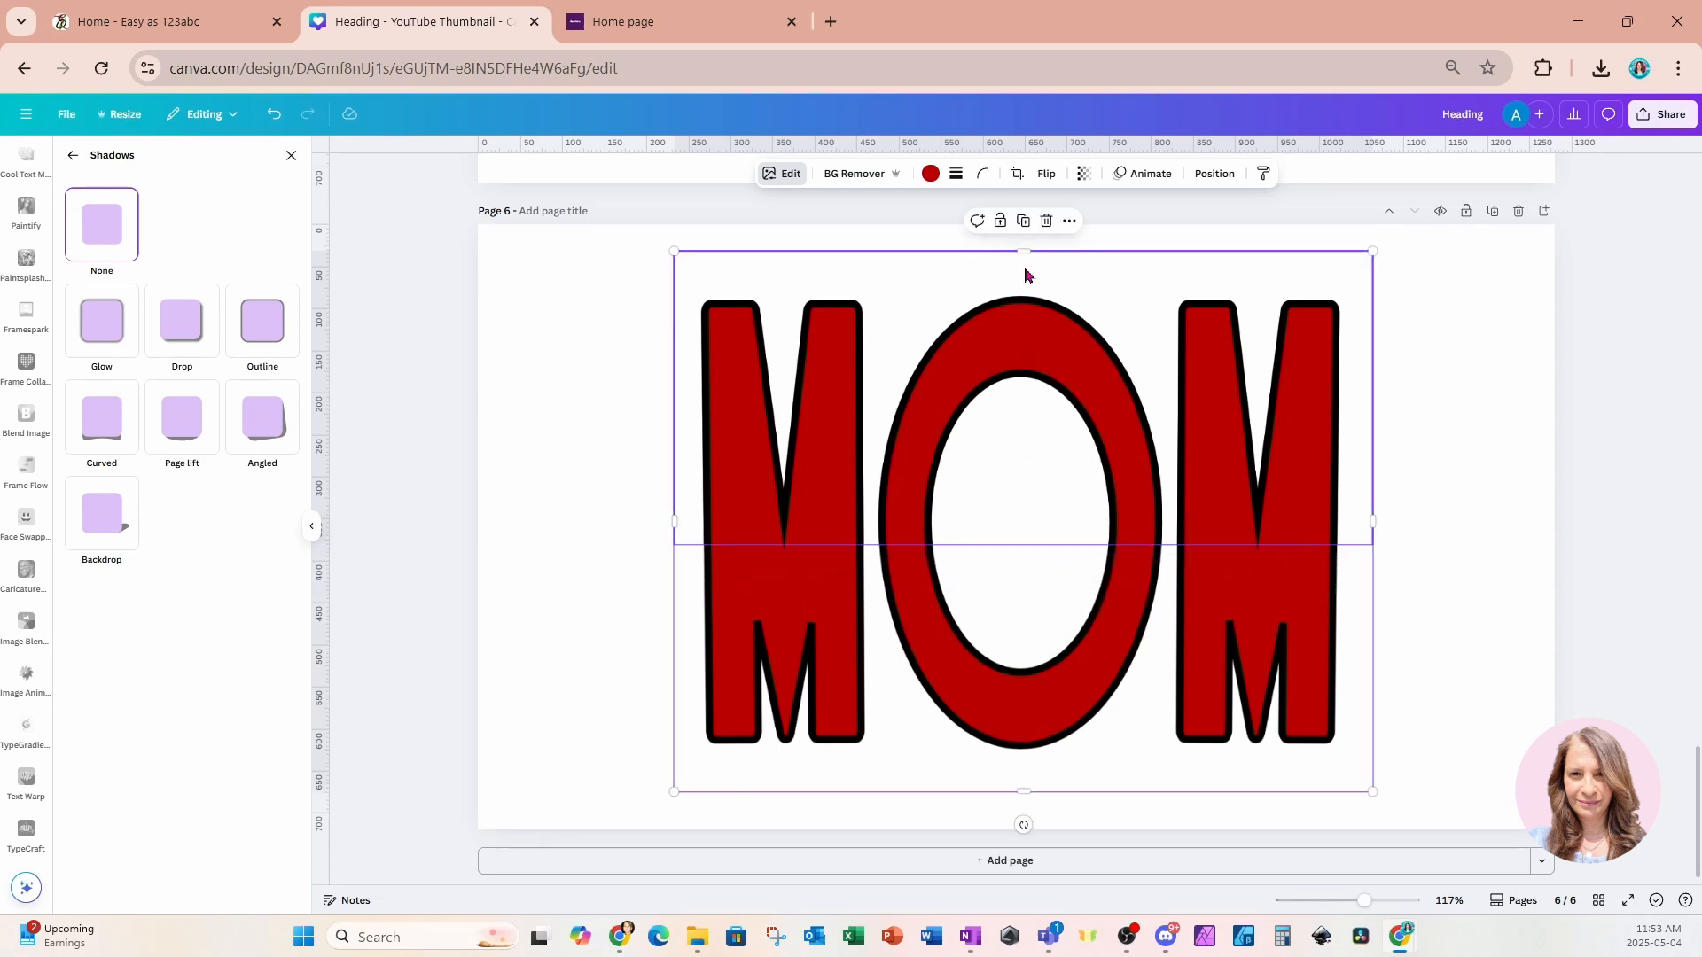
left_click_drag(1022, 252, 981, 625)
Add a heading text box in the gap and enter the text "i love you".
scroll(27, 275, "down", 10)
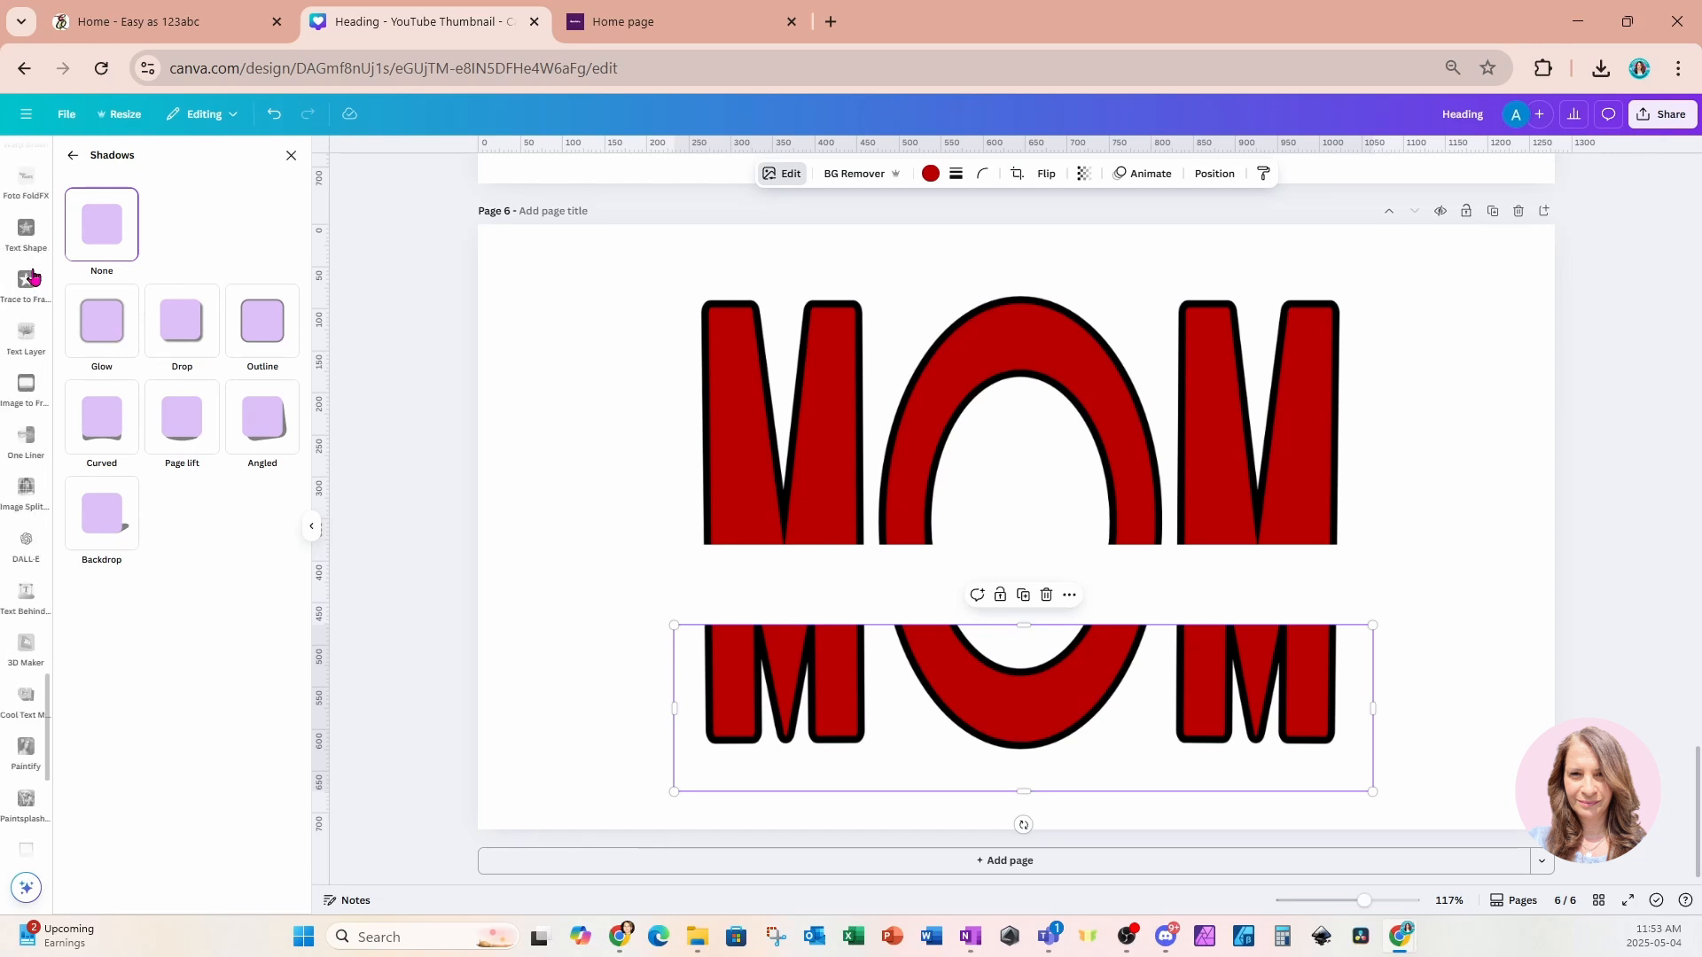
scroll(31, 283, "up", 10)
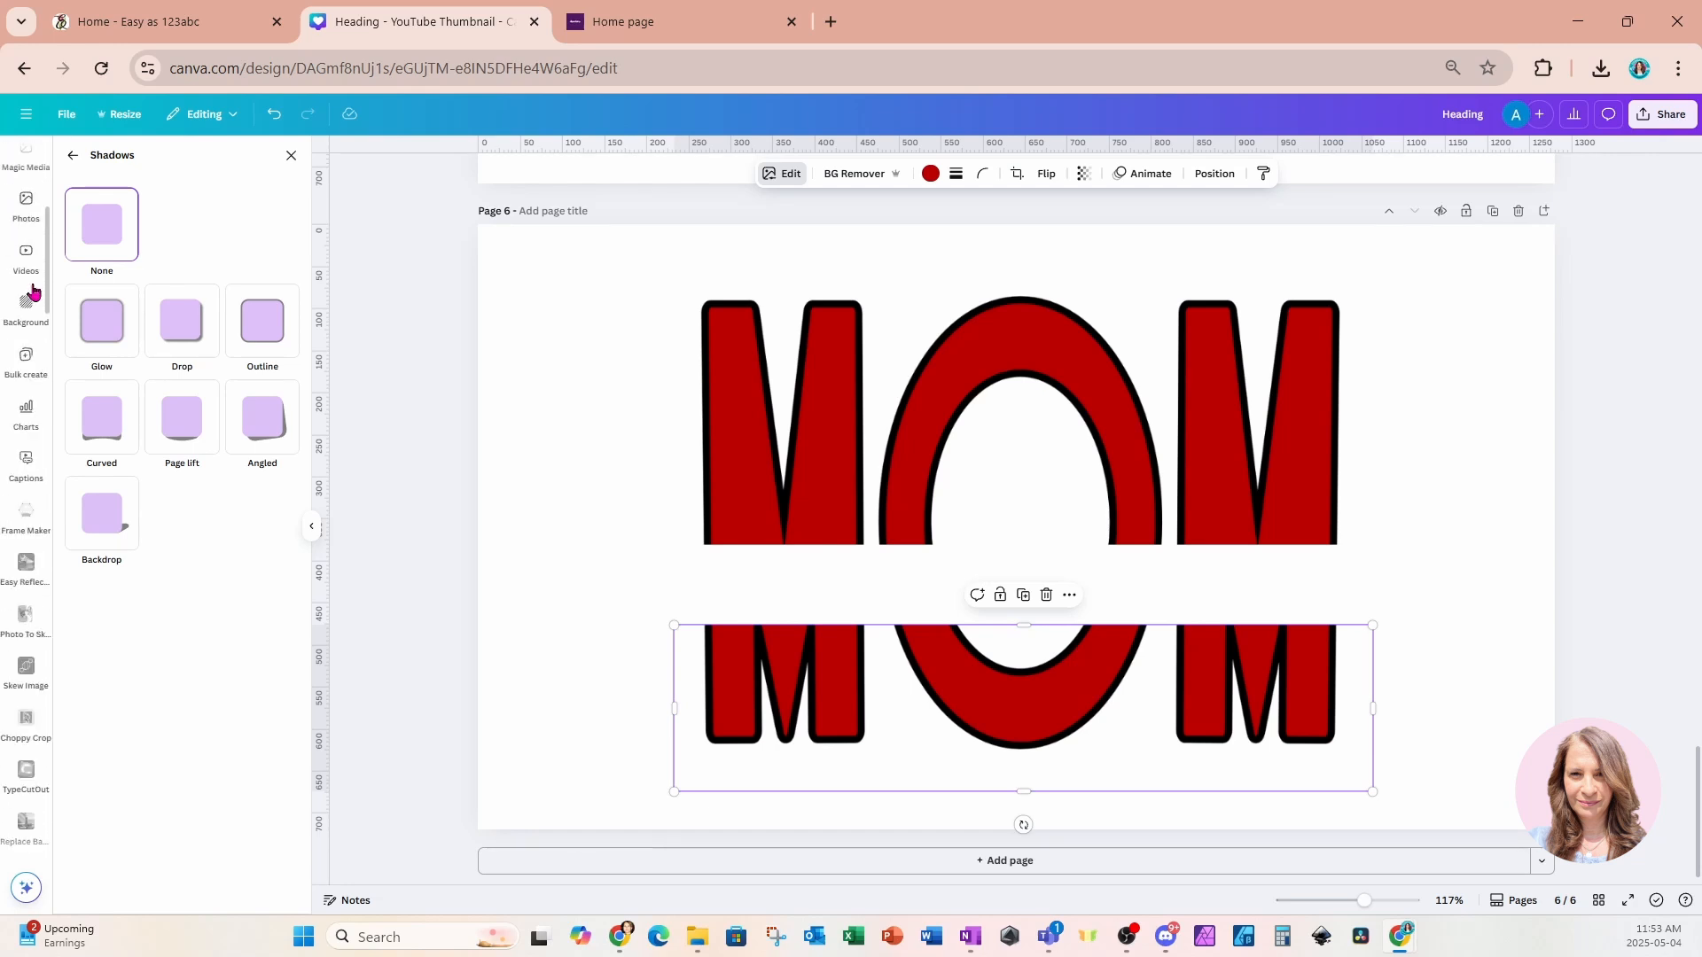
left_click(28, 275)
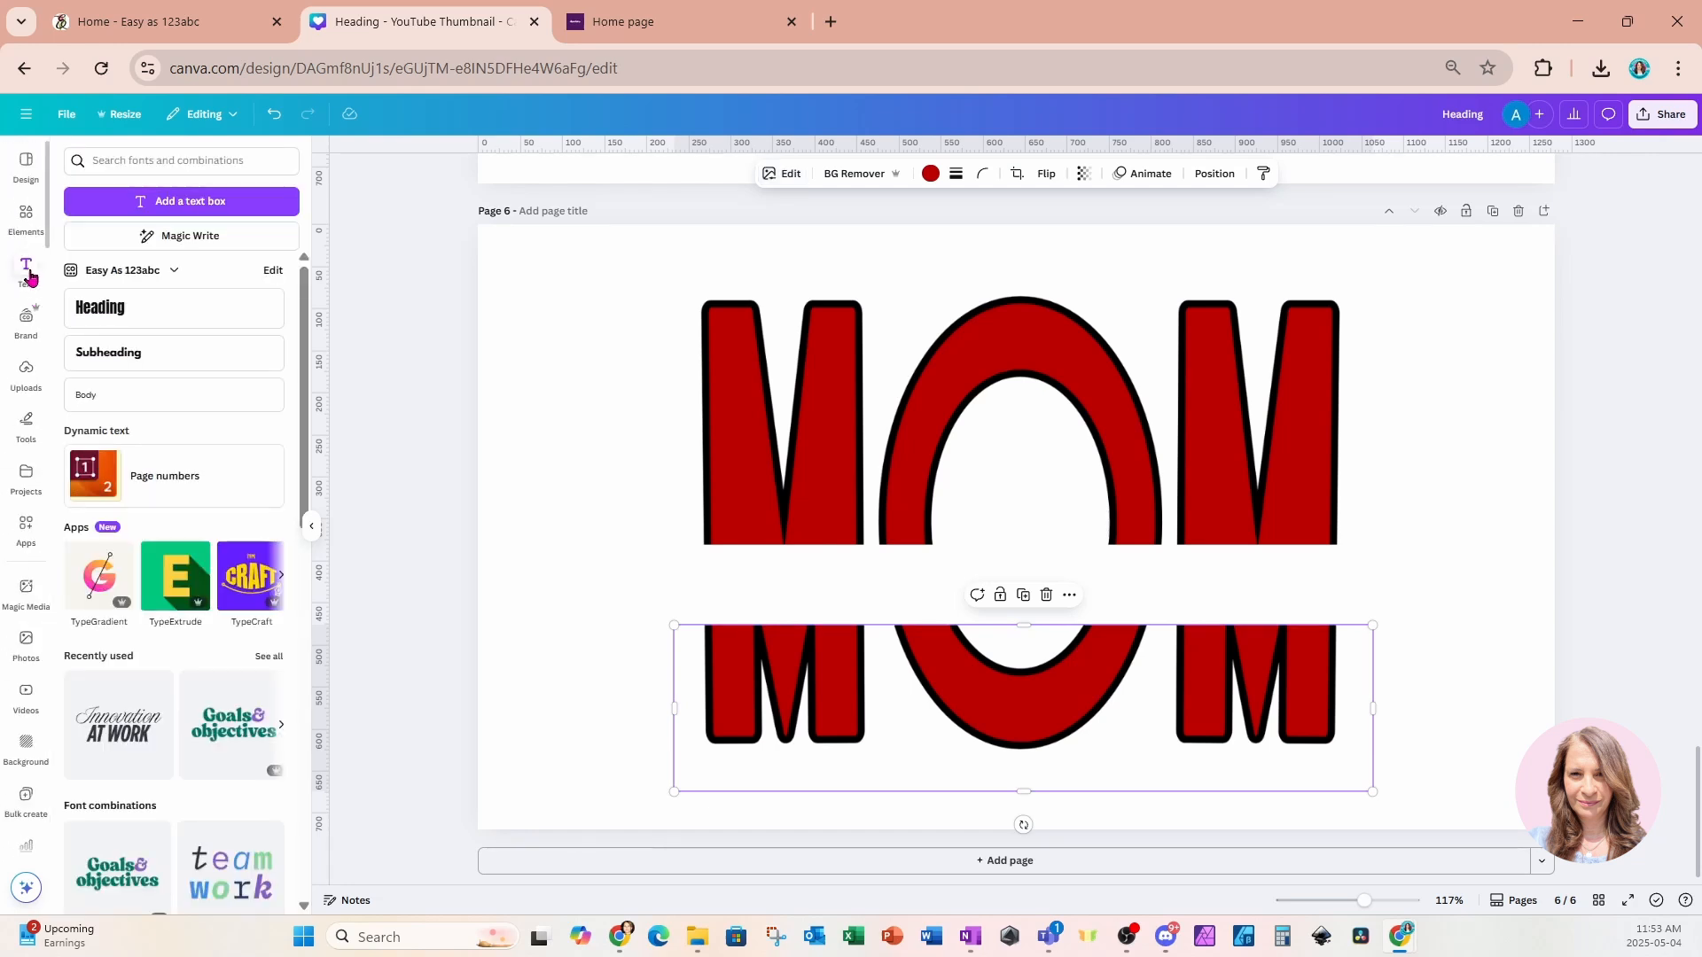
left_click(105, 317)
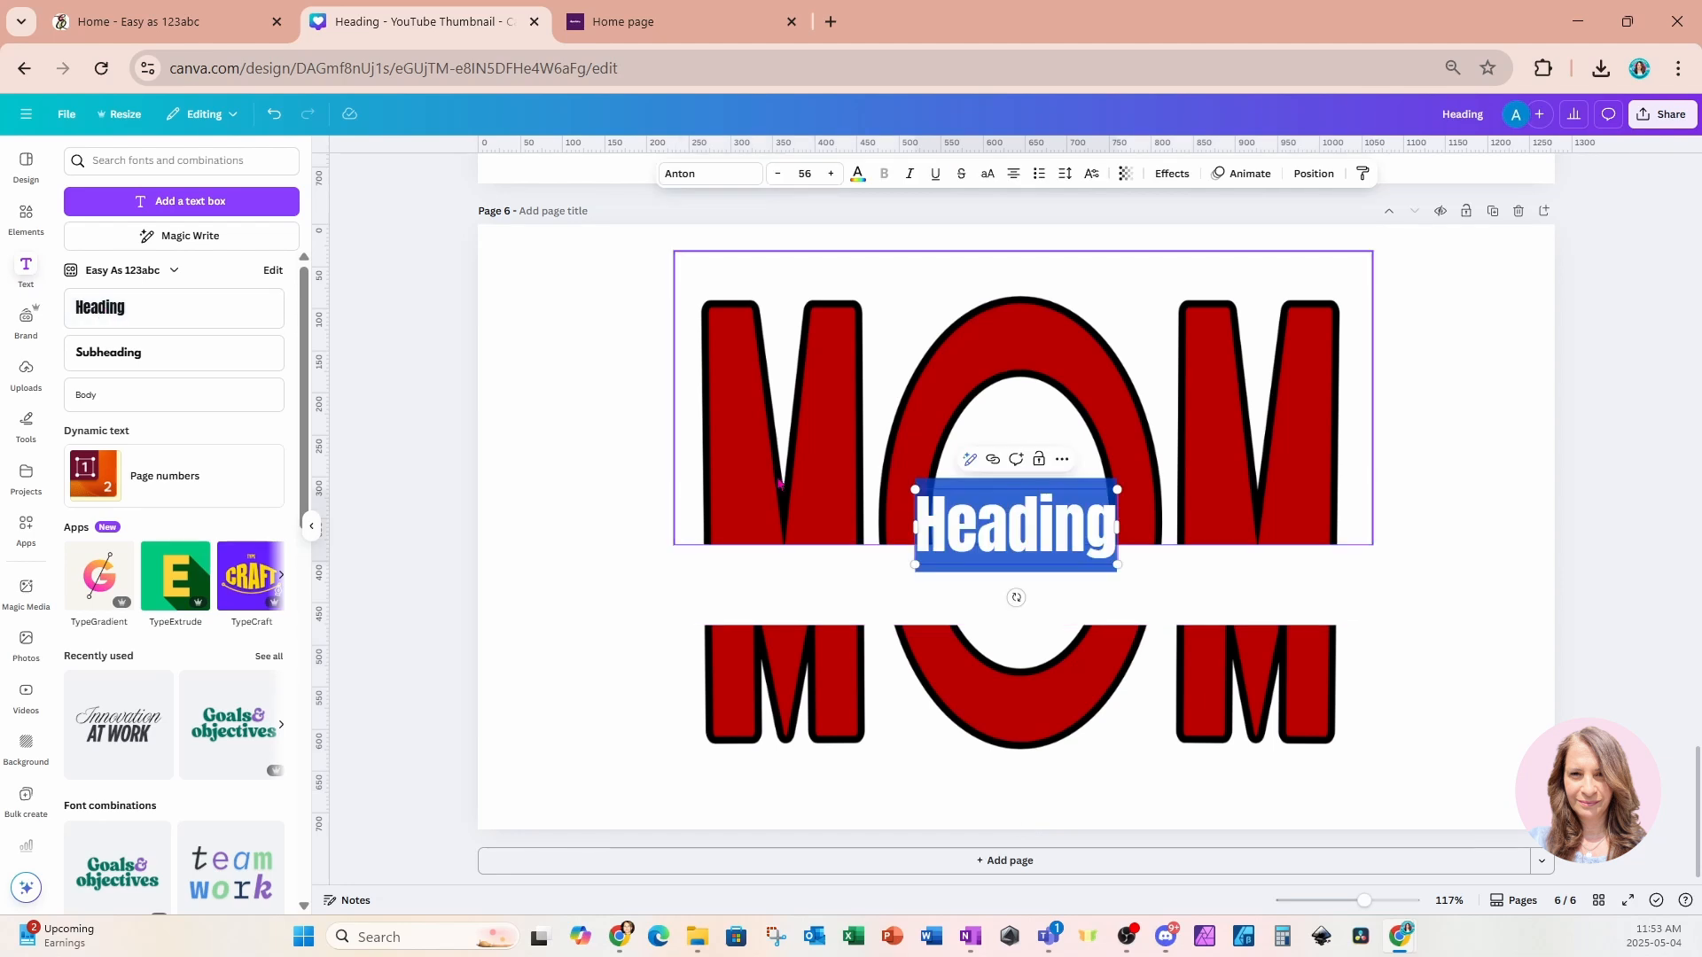
type("i")
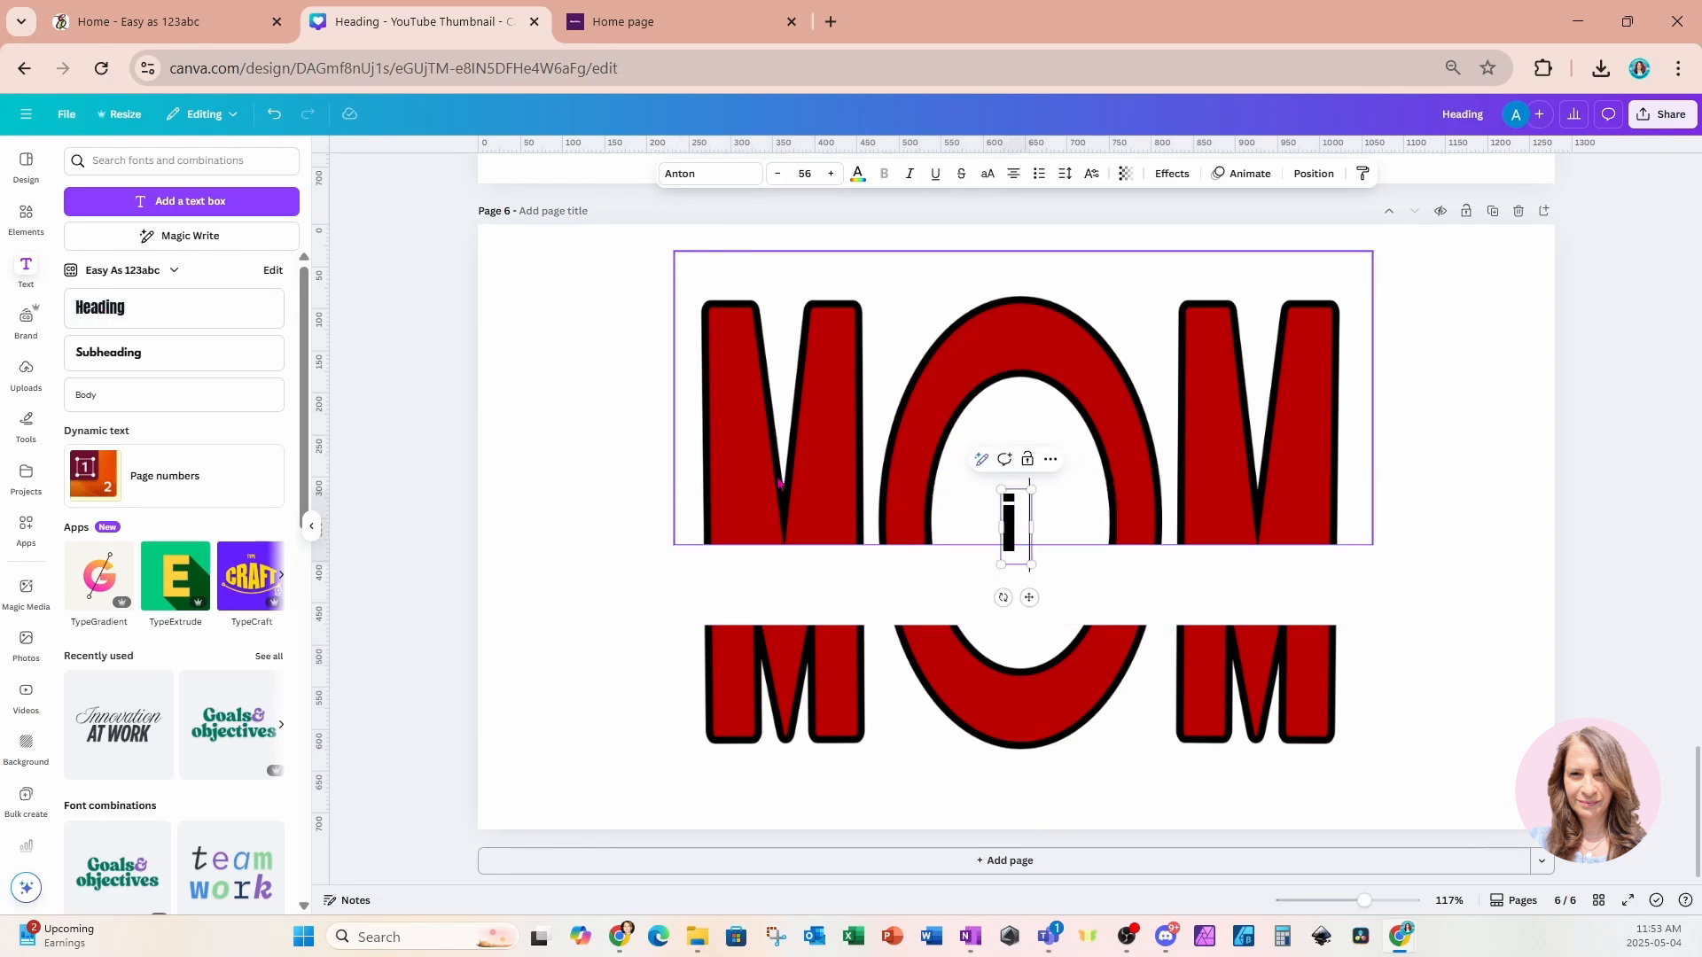
type(" love you")
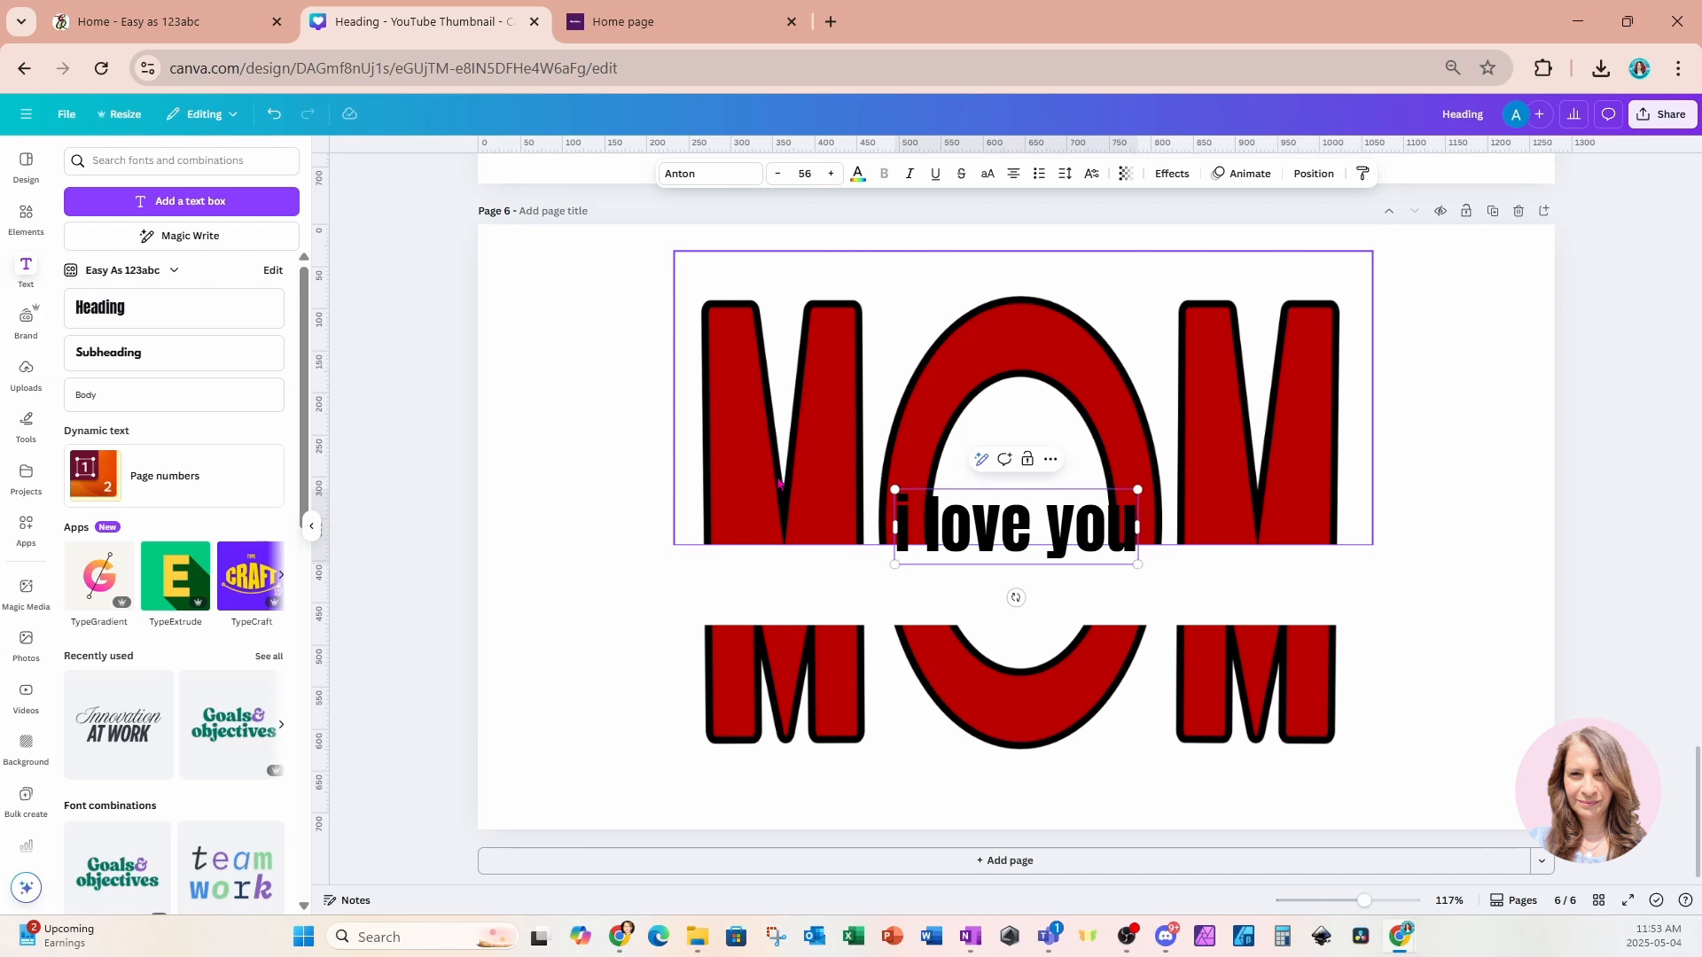
left_click(1508, 445)
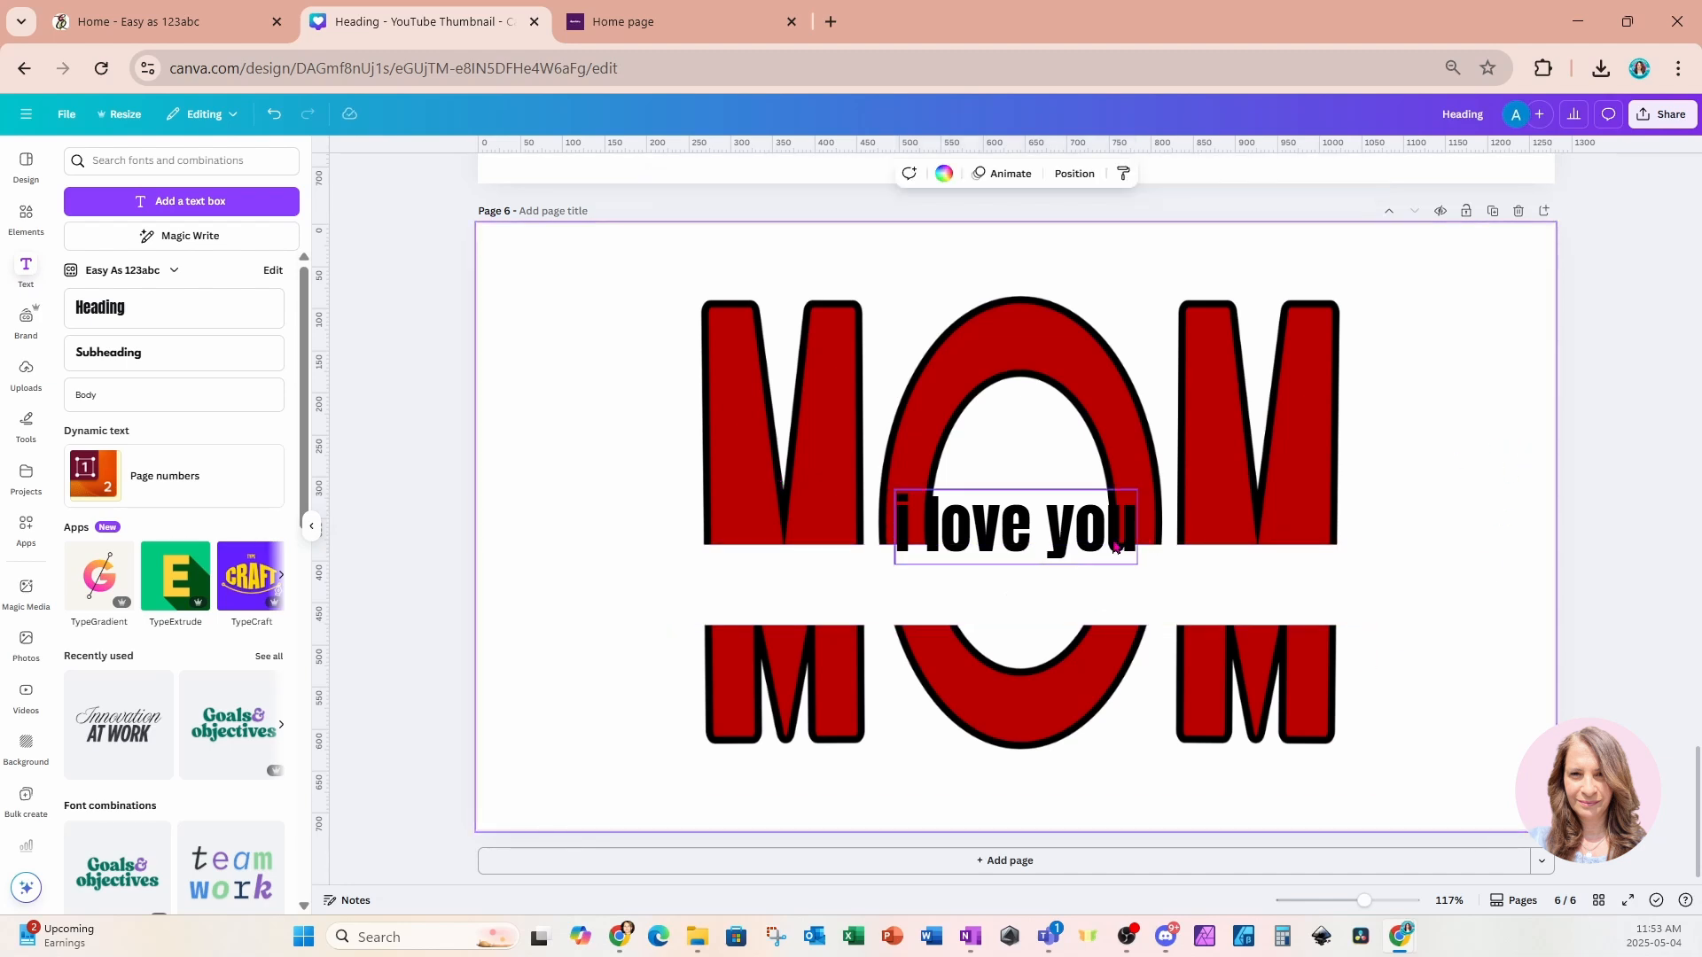
Move the "i love you" text box down into the gap between the two MOM halves.
left_click_drag(1116, 547, 1105, 593)
left_click(1123, 593)
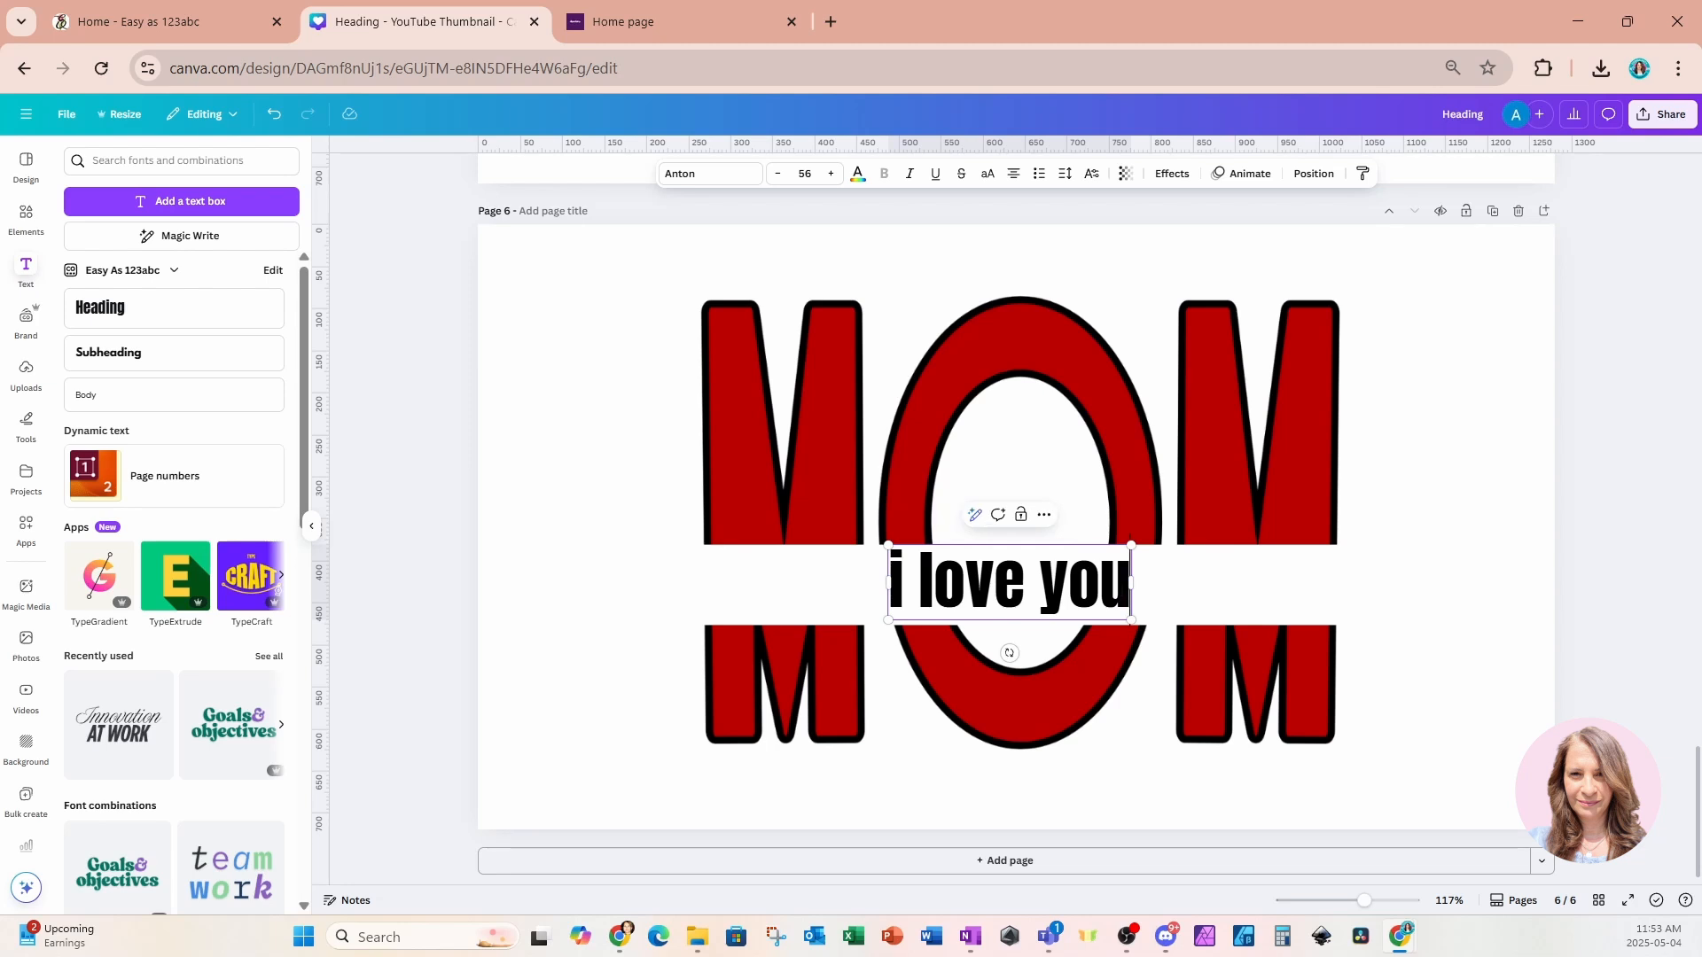
left_click(777, 574)
left_click(975, 585)
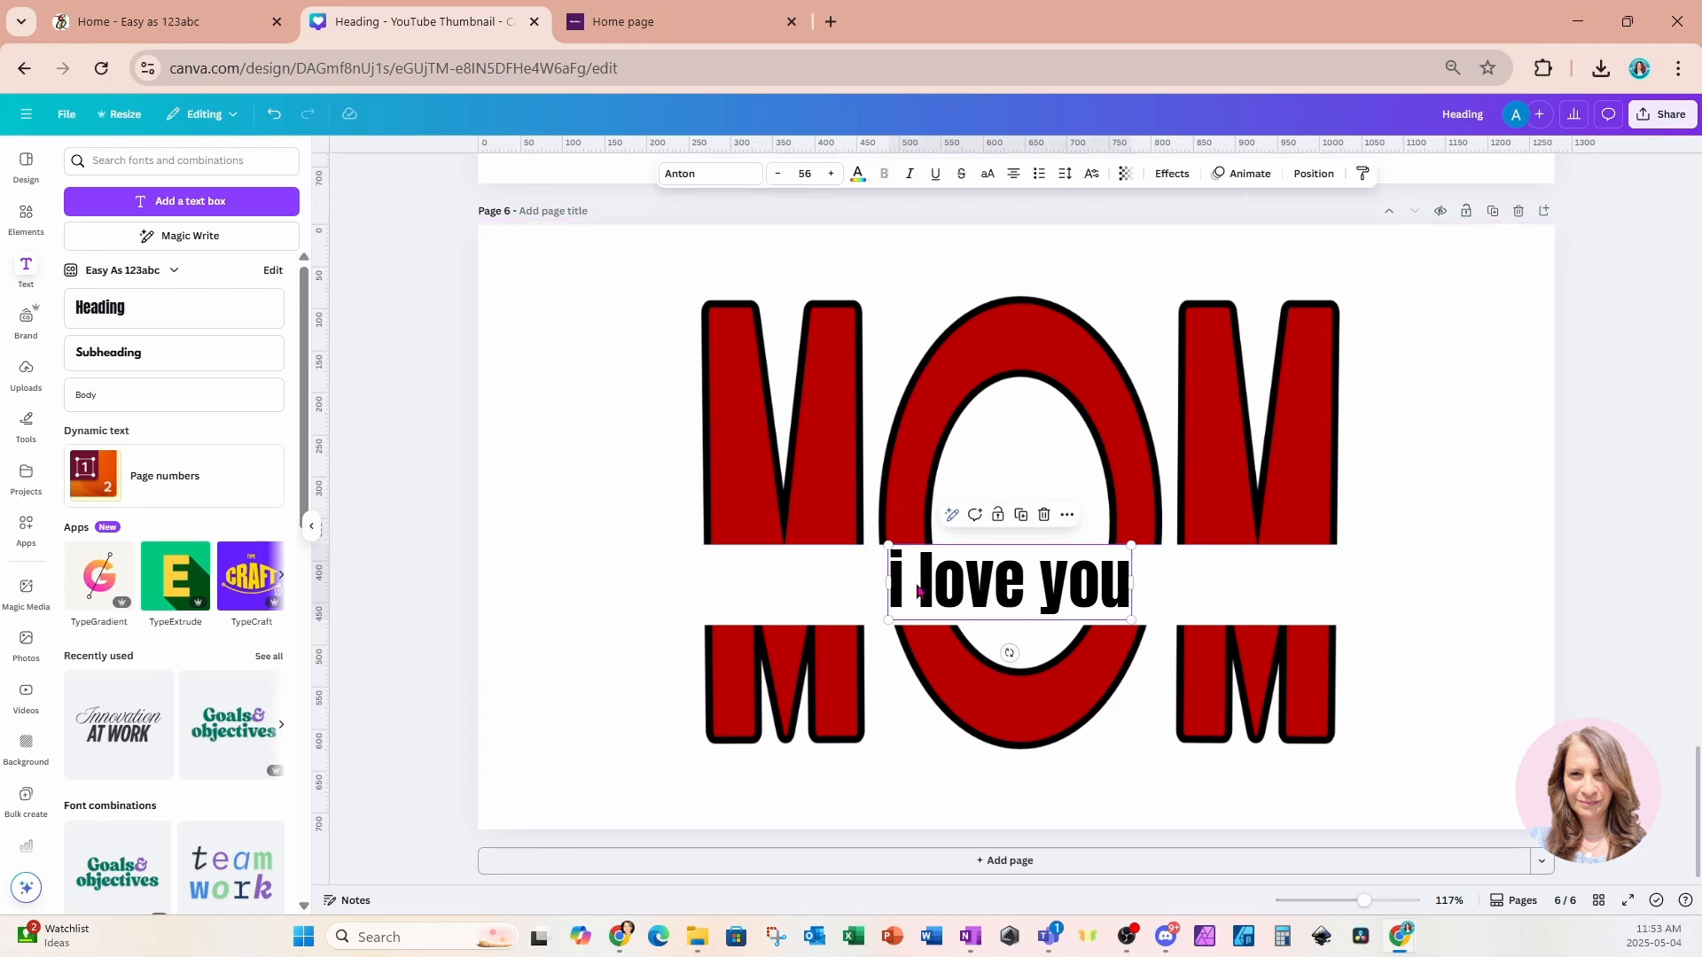
Search the fonts for "passionate" and apply Feeling Passionate to the "i love you" text.
left_click(698, 173)
double_click(106, 225)
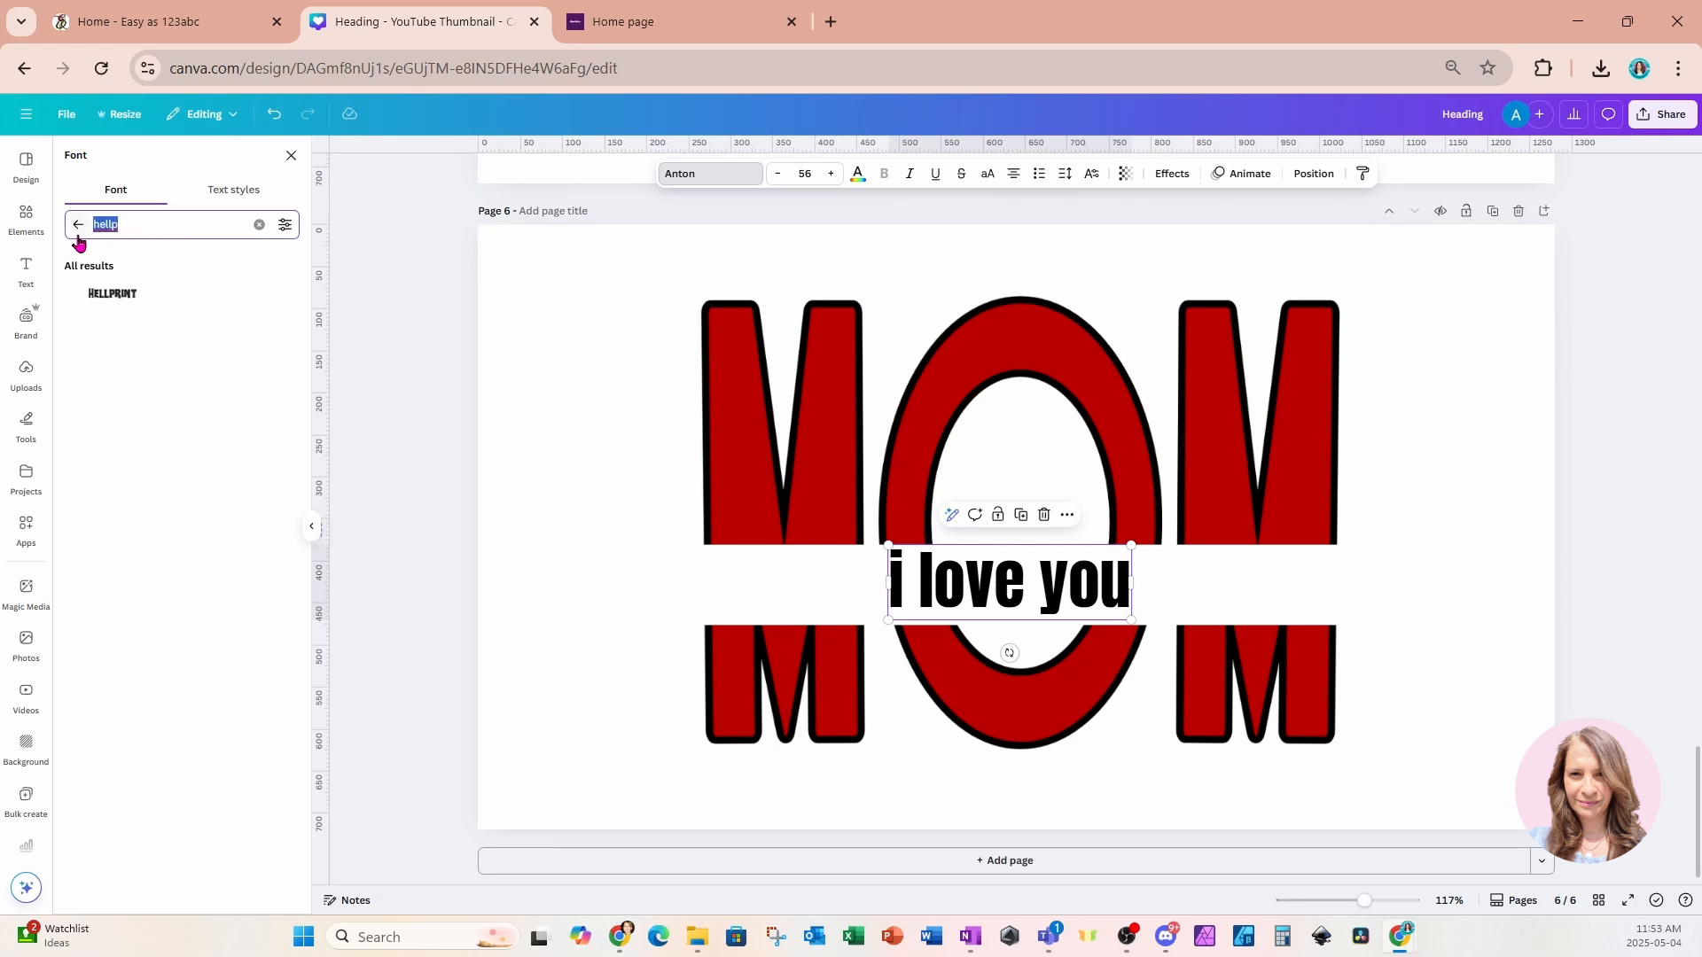
type("script")
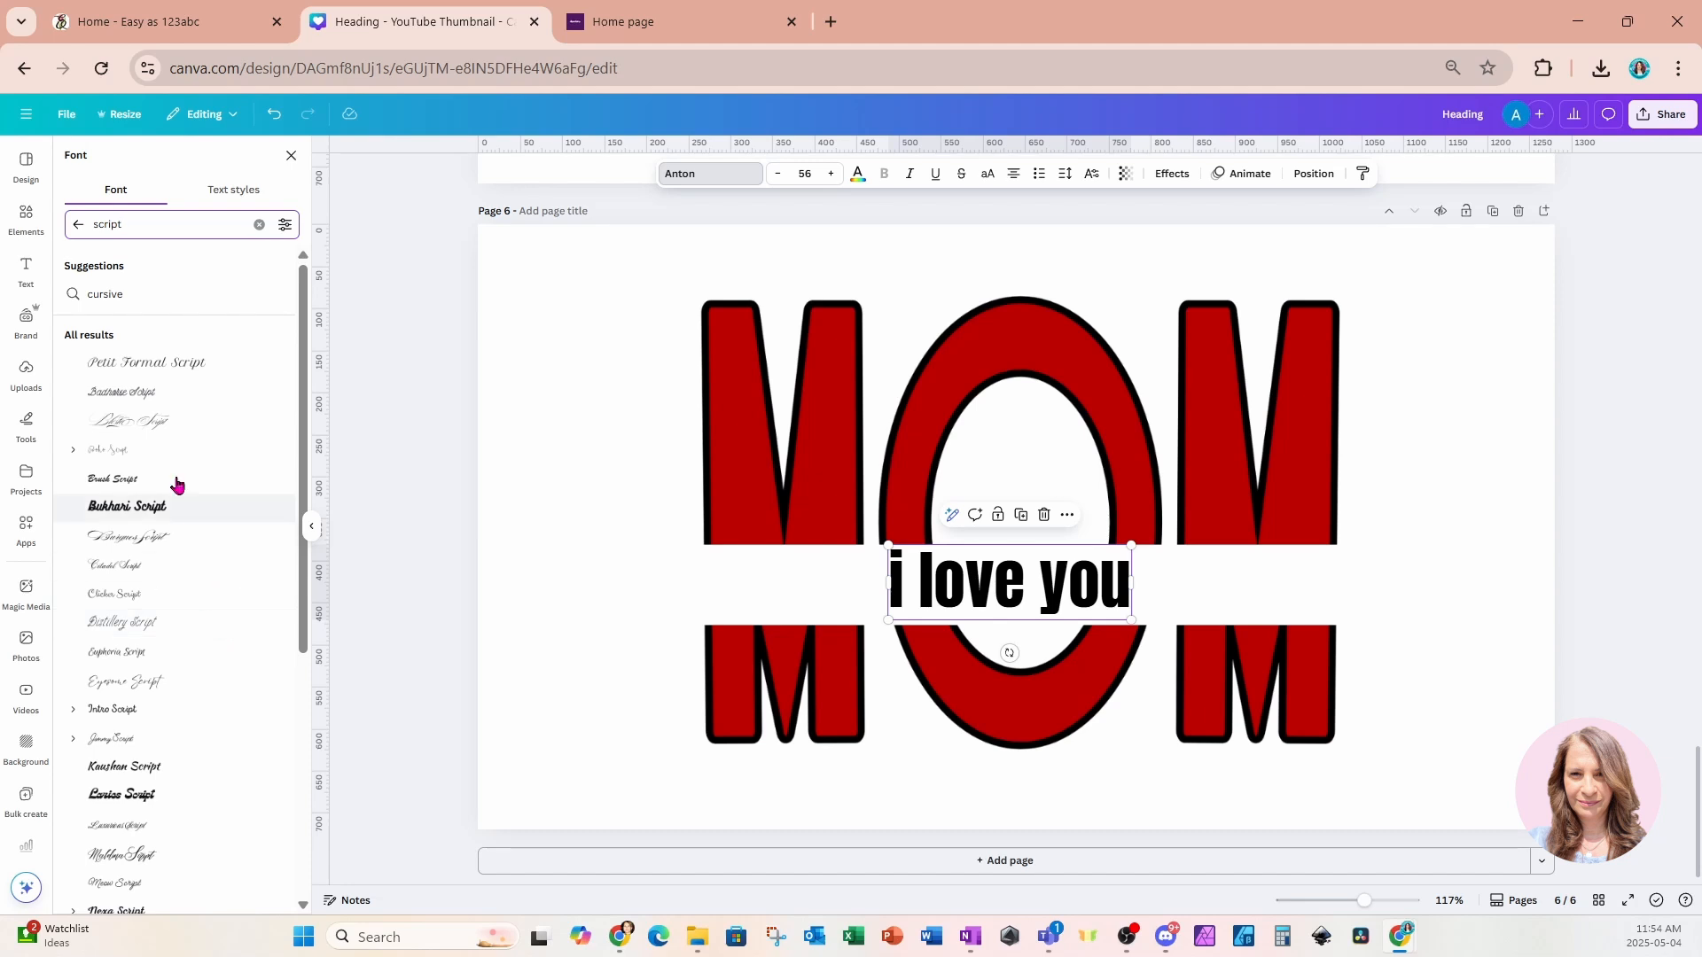
left_click_drag(159, 228, 49, 230)
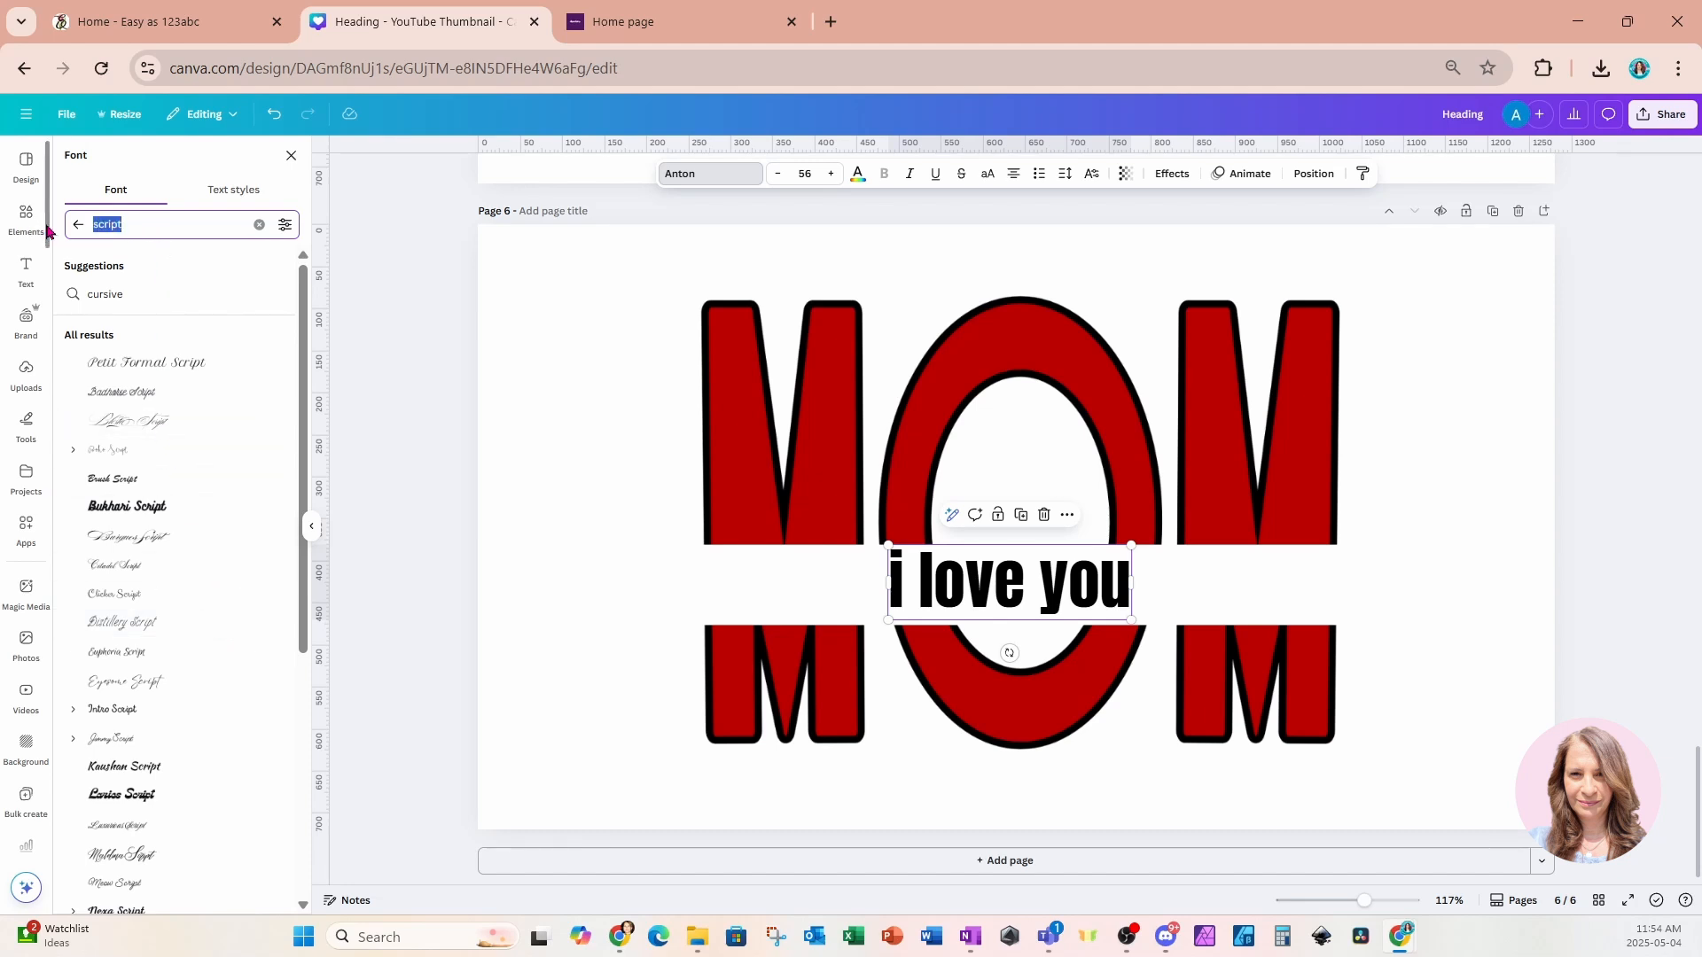
type("passionate")
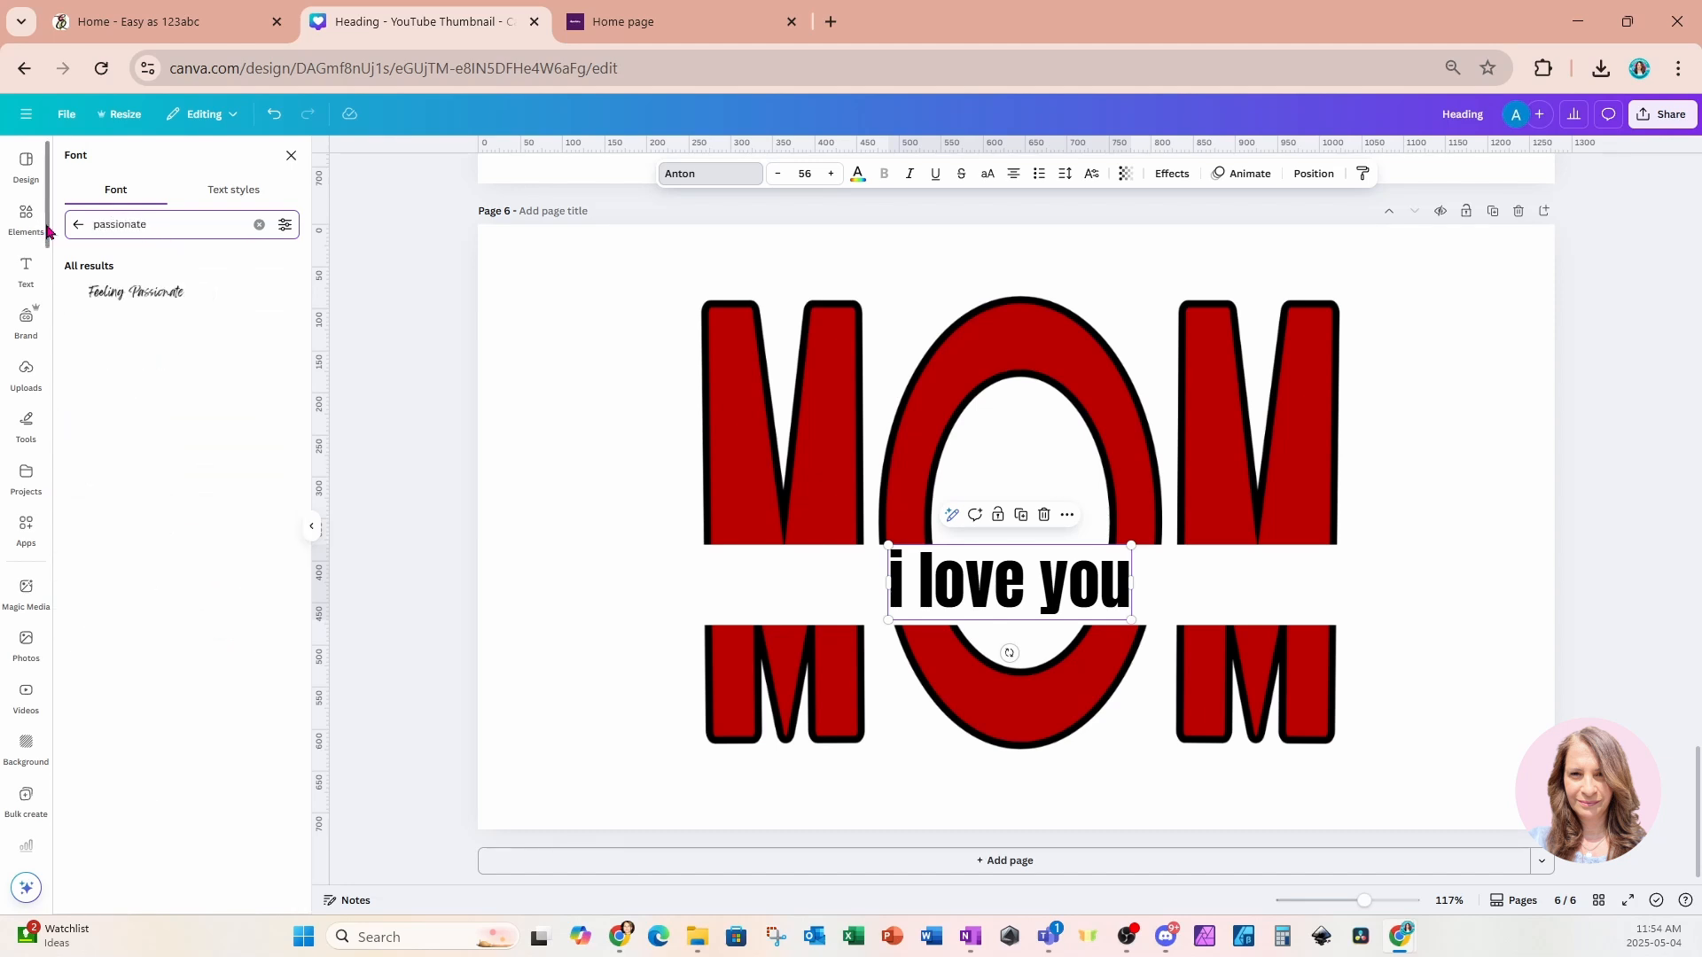
left_click(105, 295)
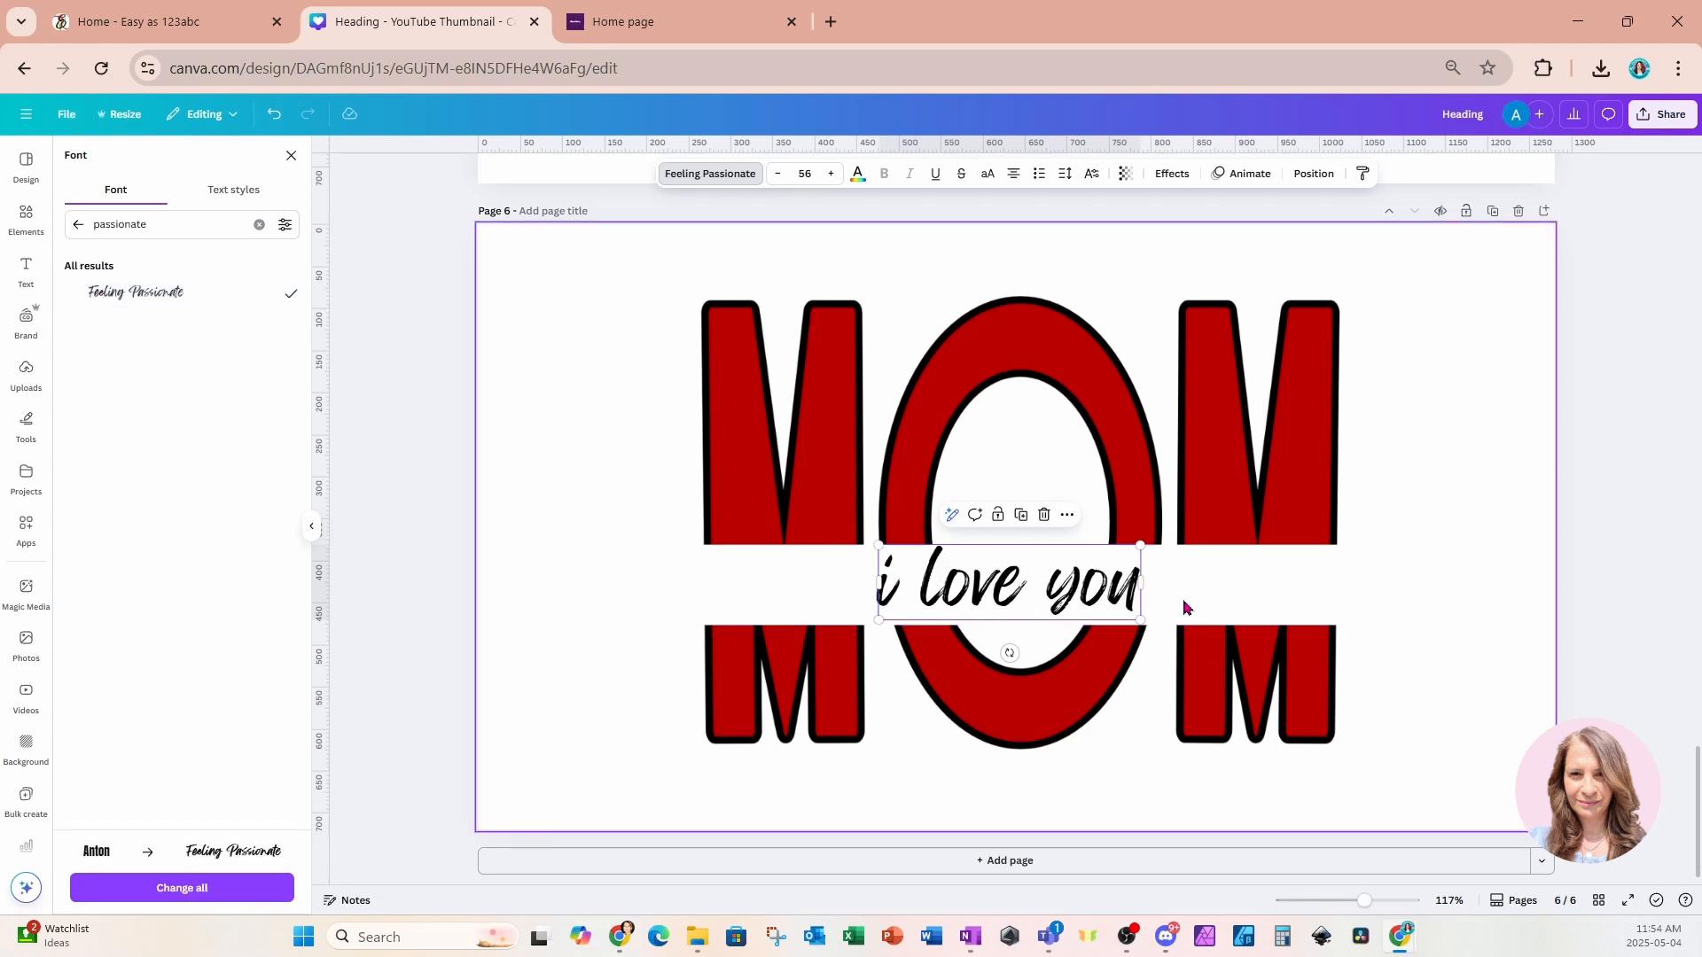
Apply the Citadel Script font to the text, enlarge it to size 84.8 and center it in the gap.
left_click(26, 231)
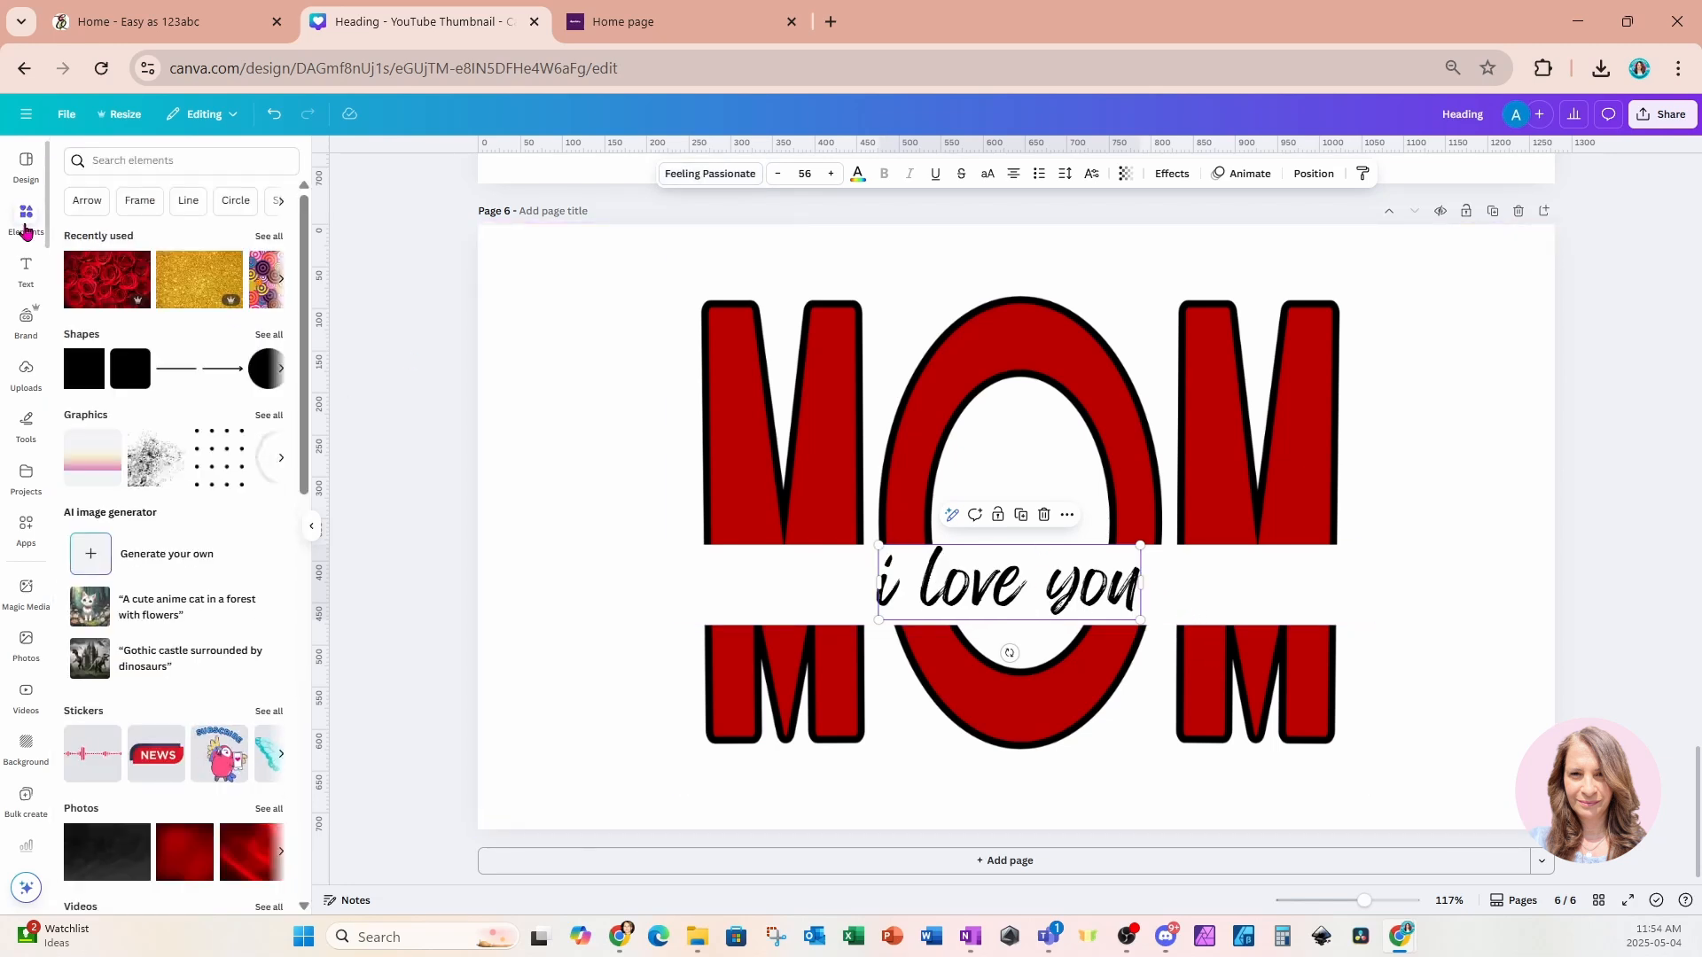
left_click(700, 176)
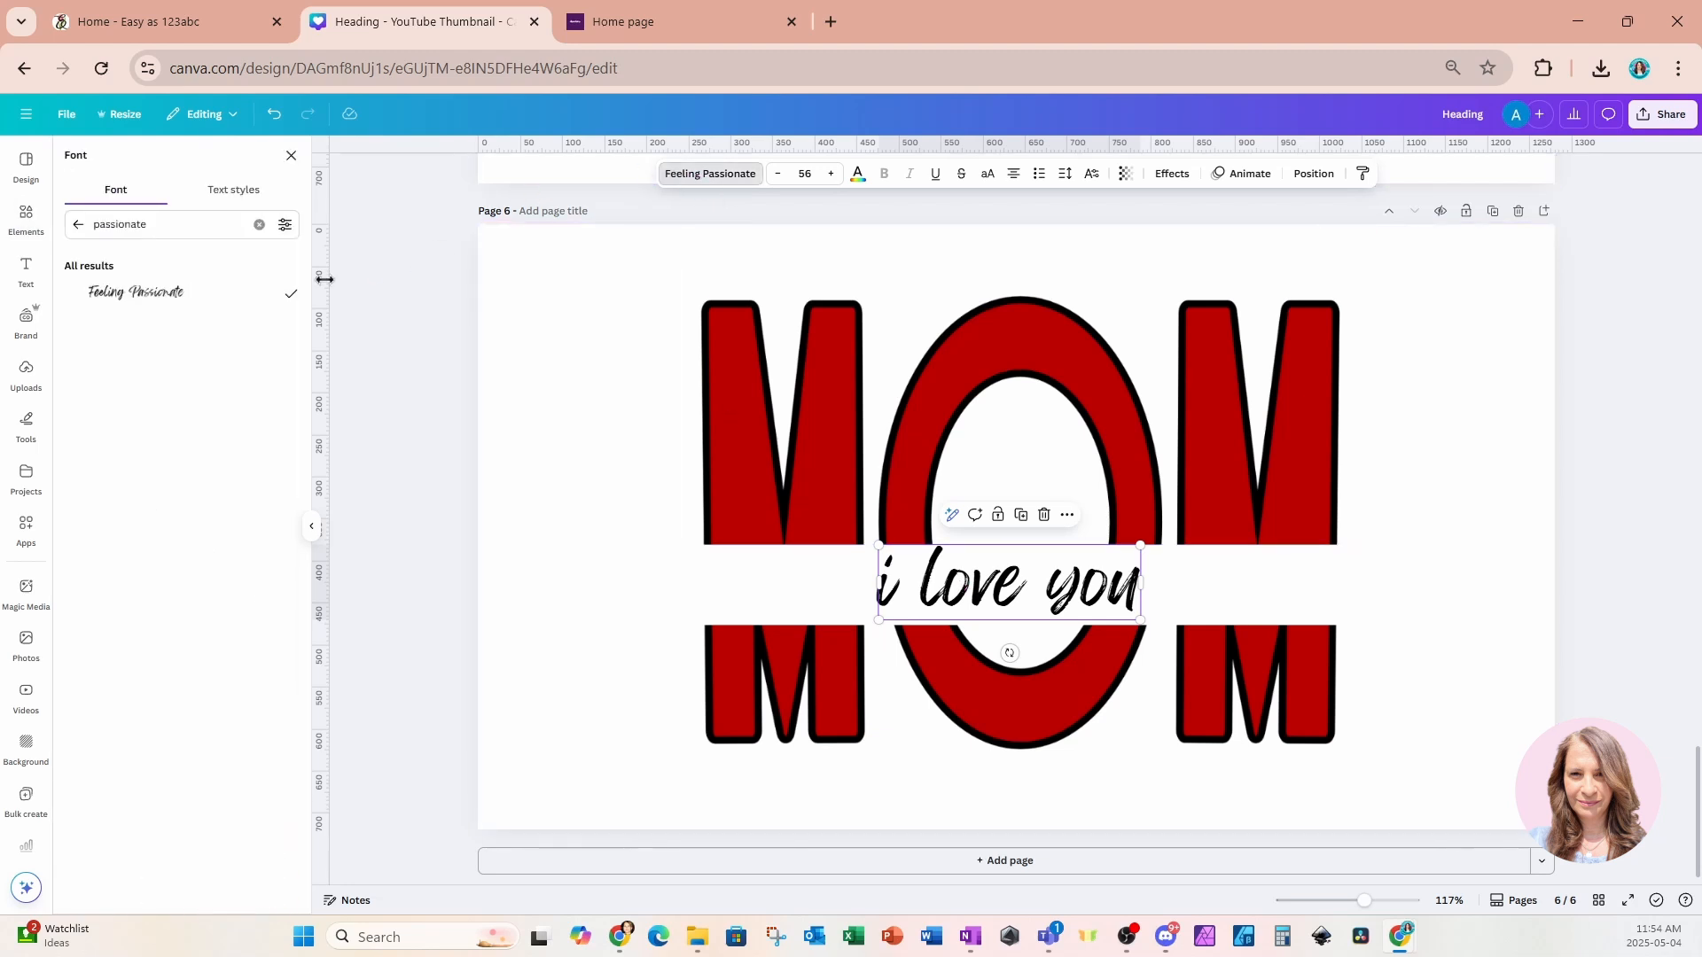
left_click_drag(151, 225, 65, 225)
type("sc")
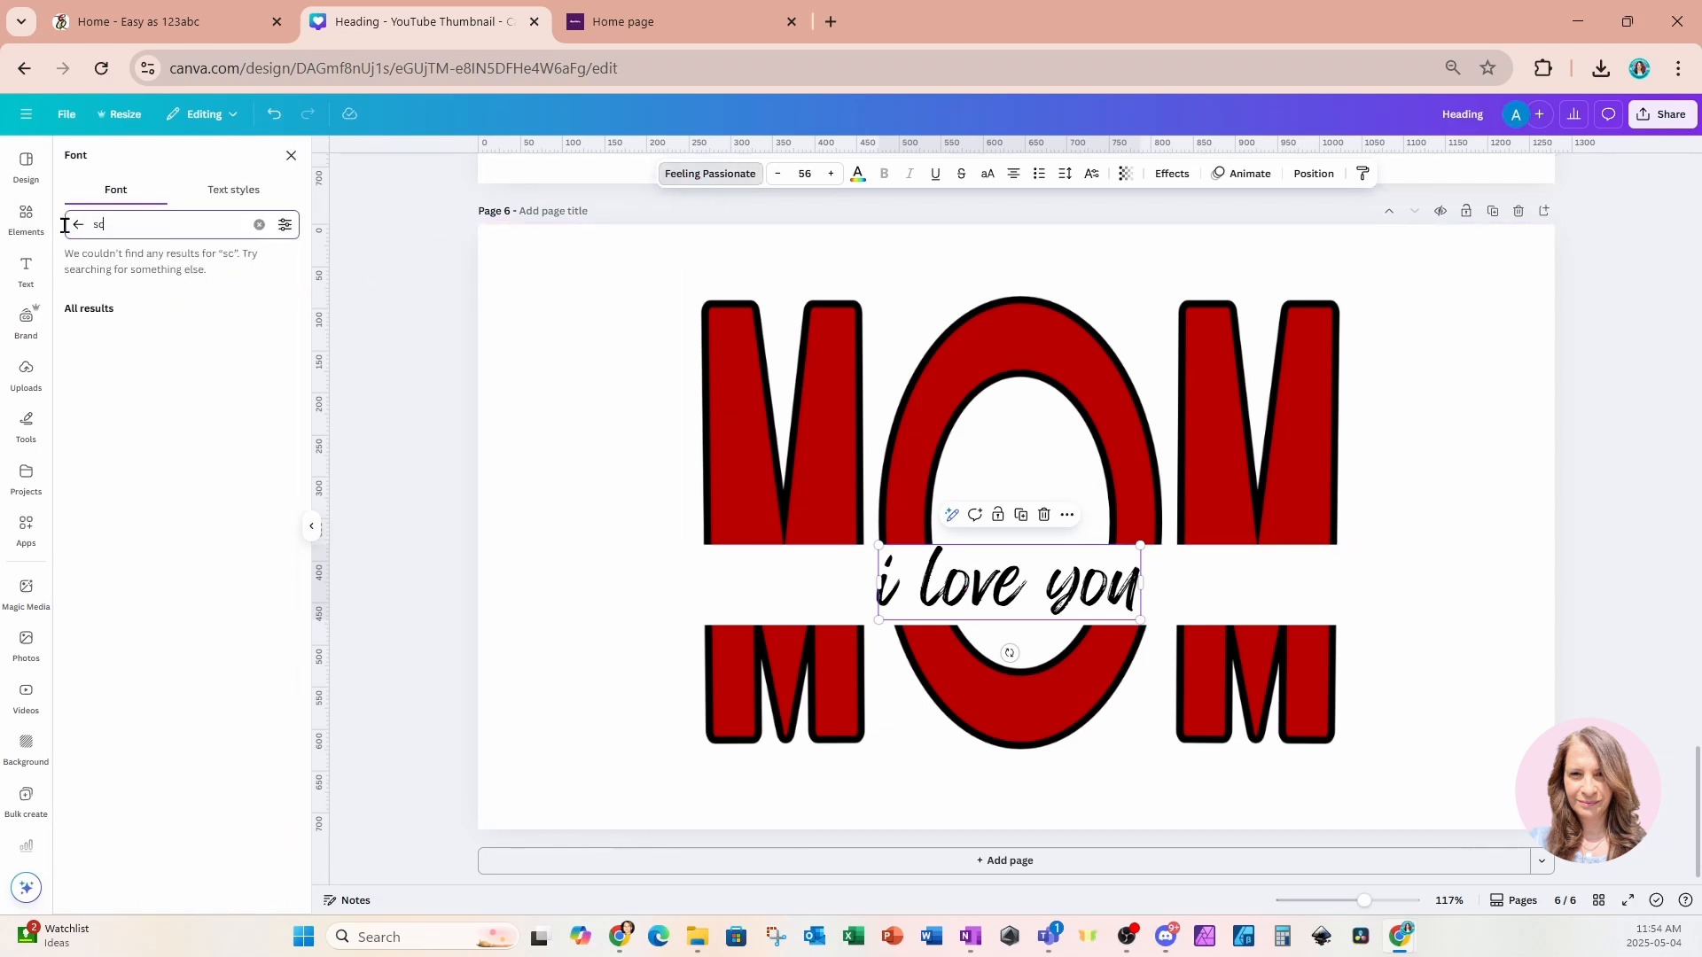
type("ri")
key("BackSpace")
type("r")
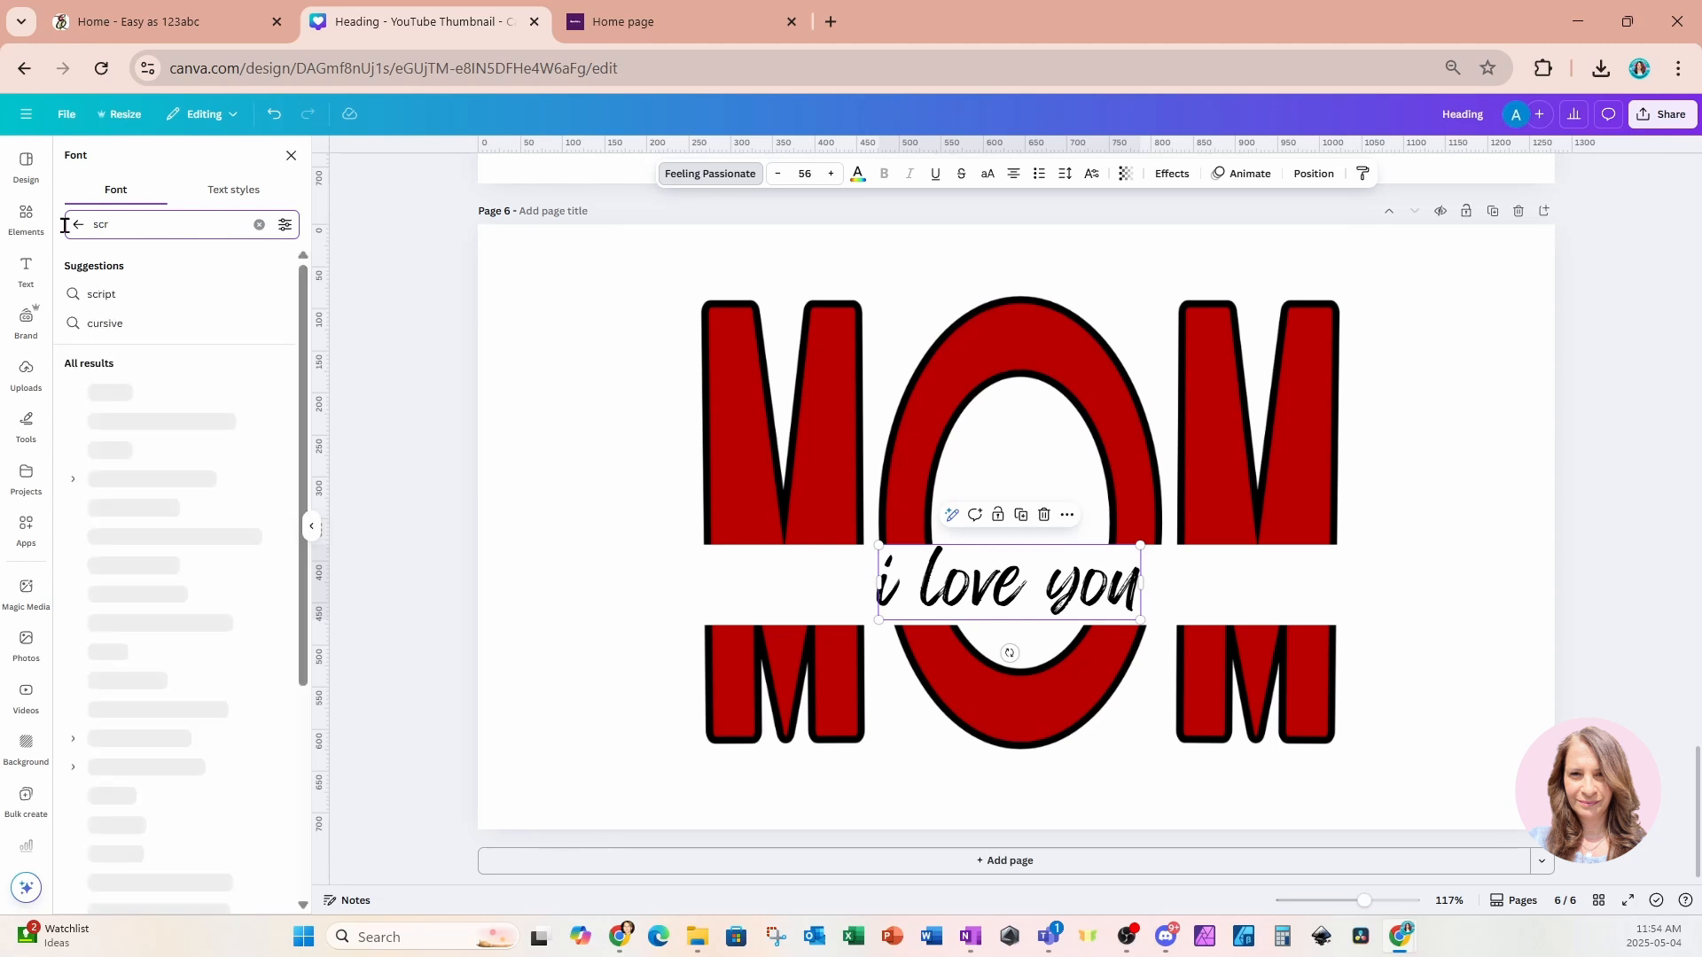
type("ipt")
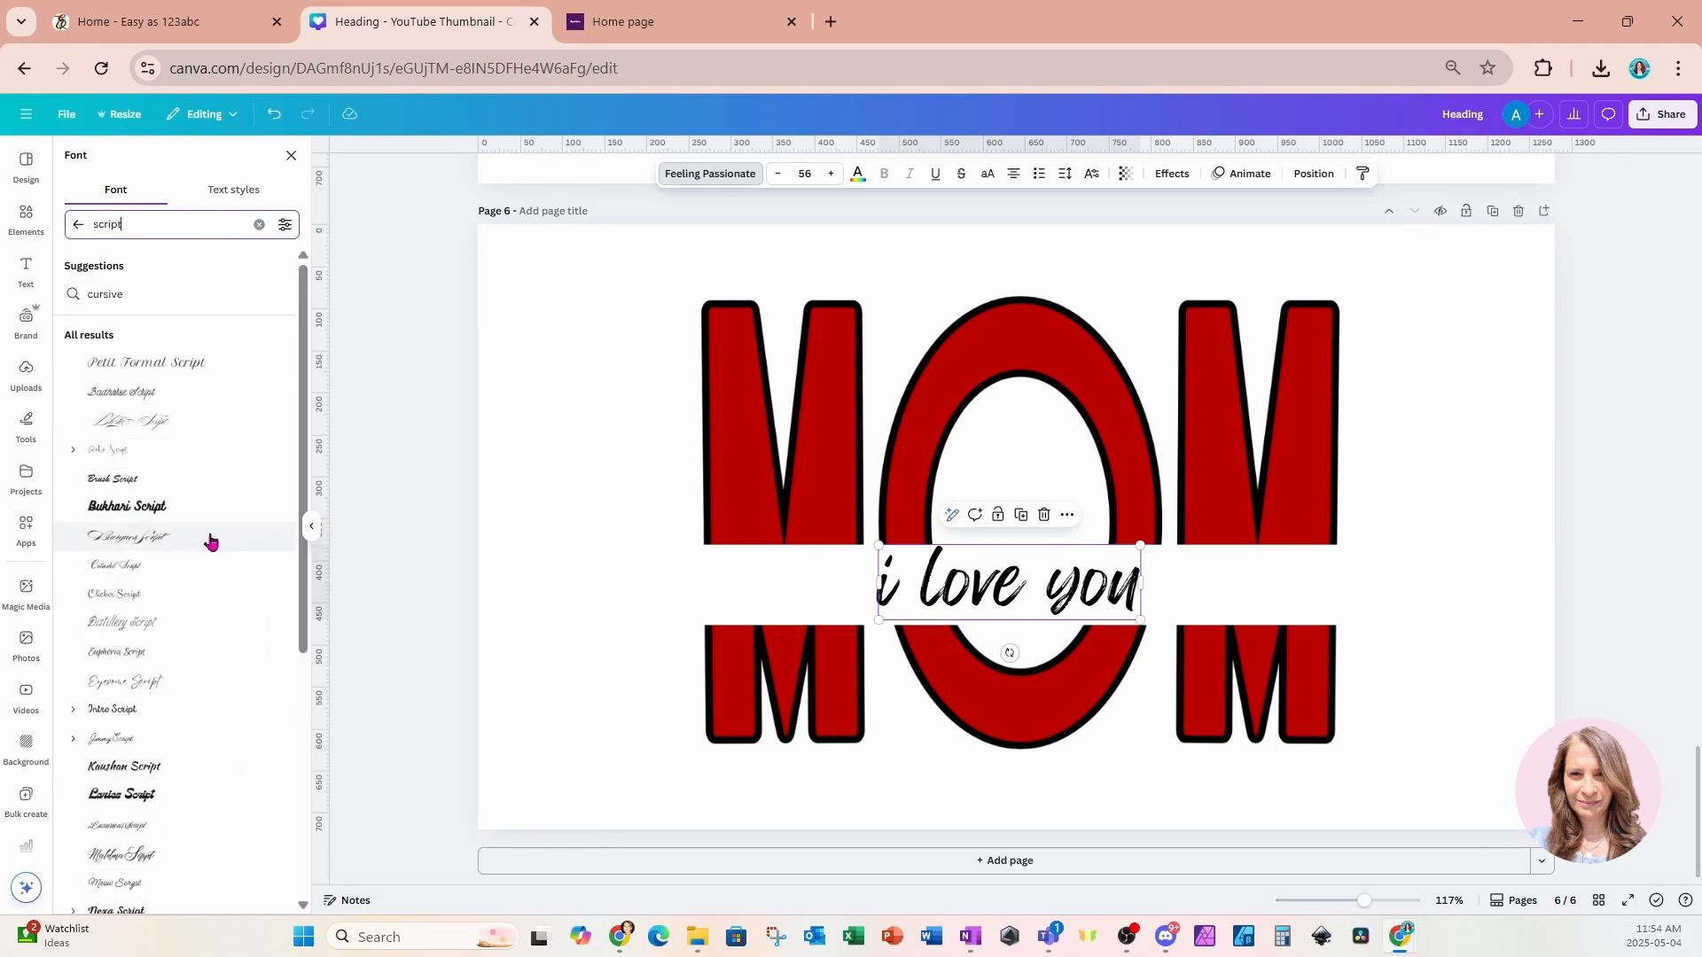
left_click(169, 576)
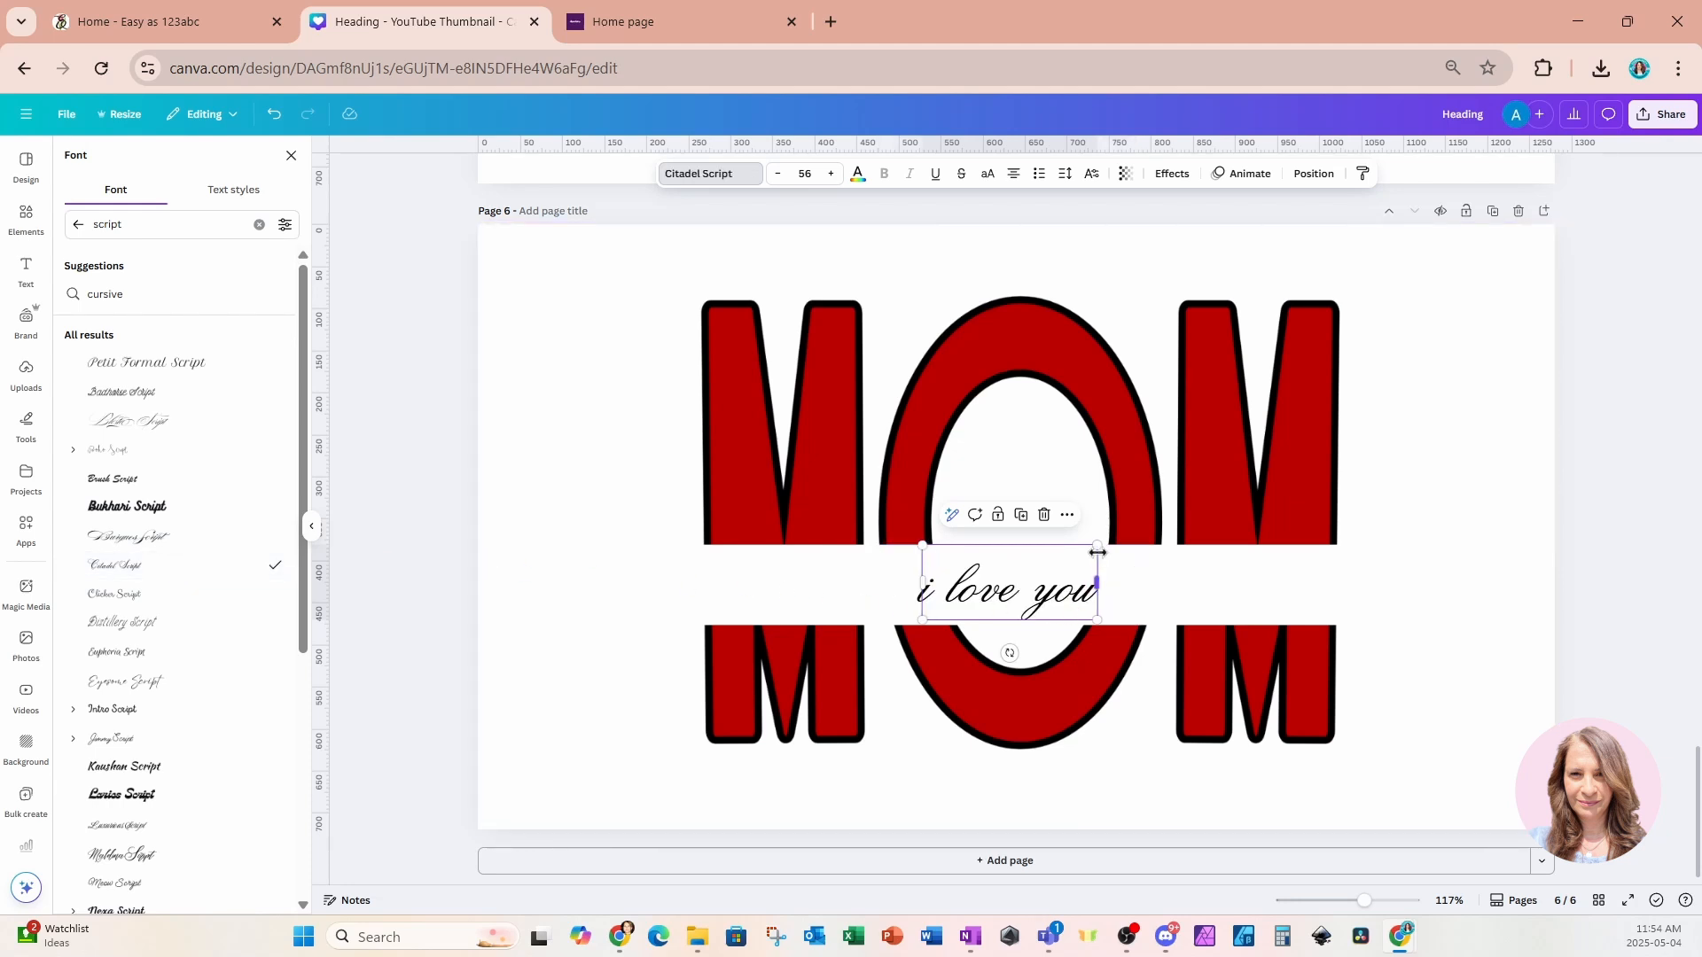
left_click_drag(1097, 544, 1186, 508)
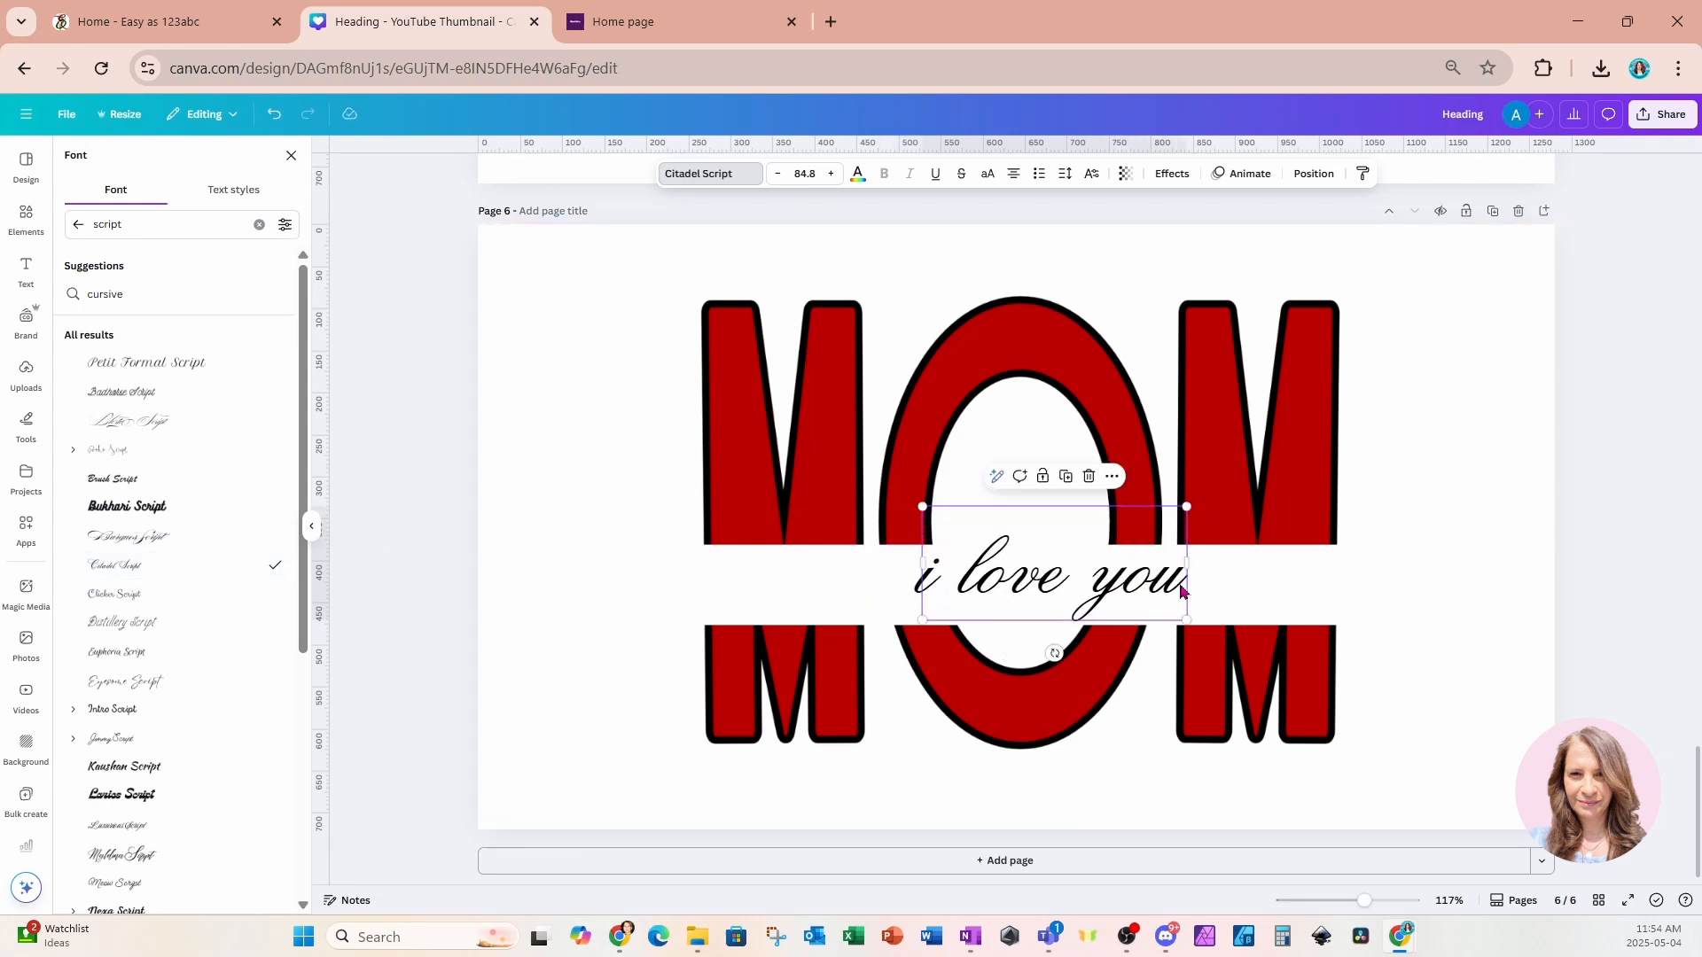
left_click_drag(1157, 583, 1123, 587)
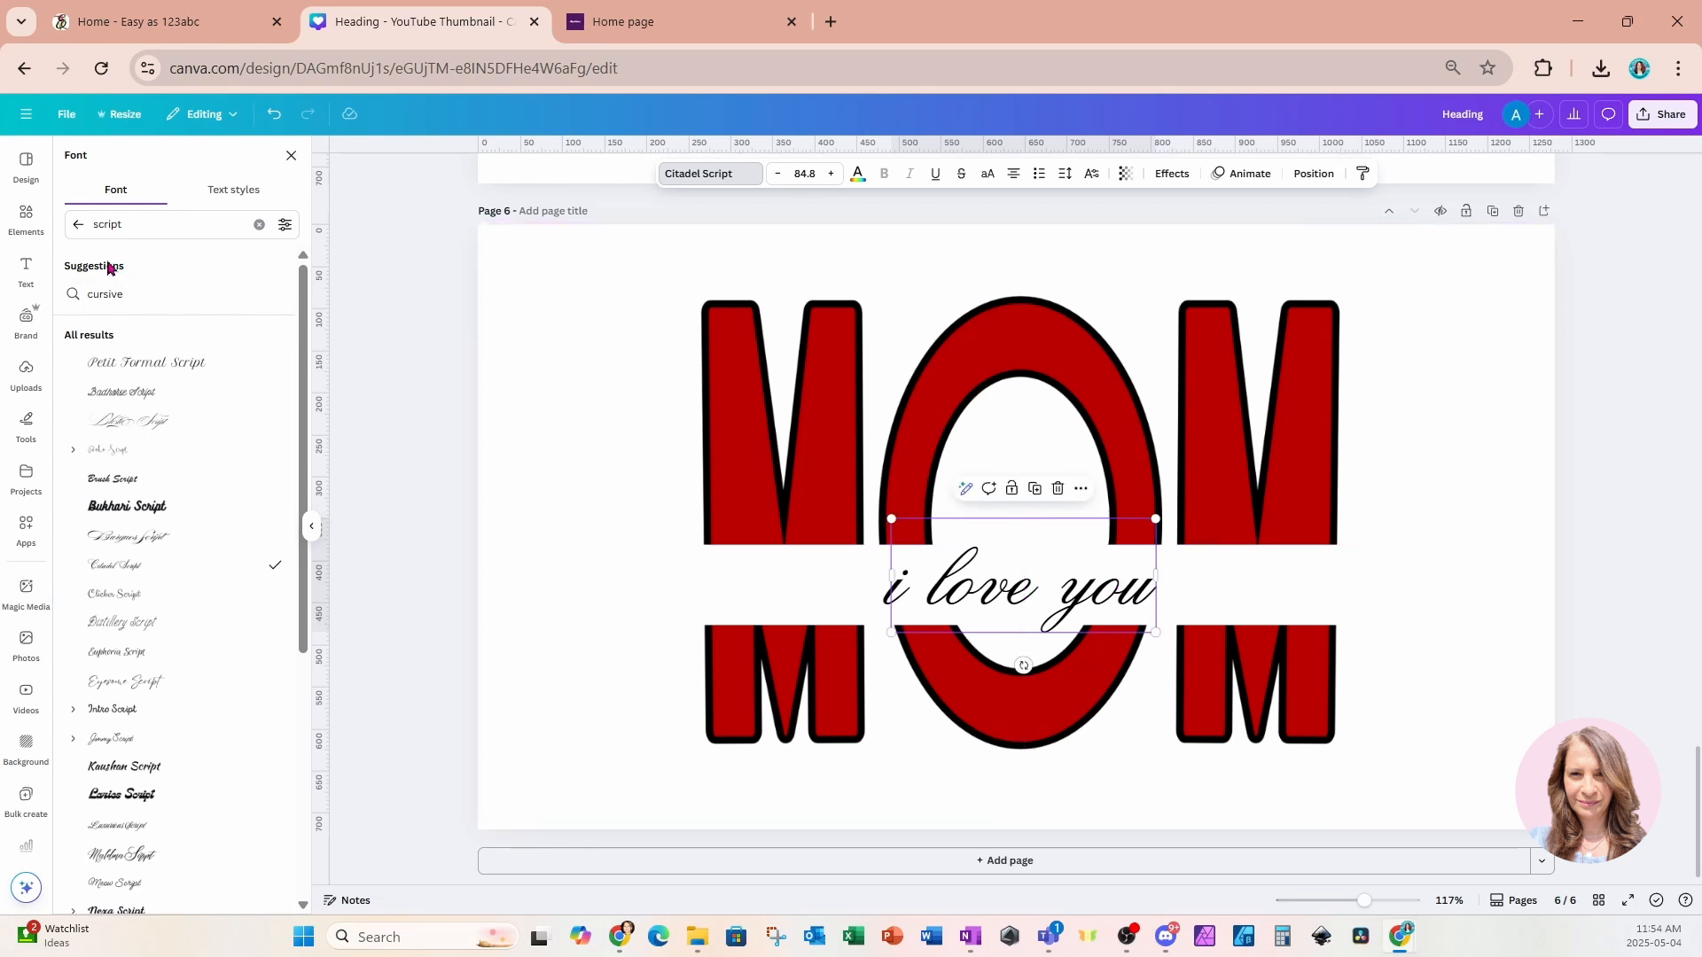
Search elements for "curved line", add a swirl line graphic, shrink it and place it after "you".
left_click(26, 217)
left_click(81, 162)
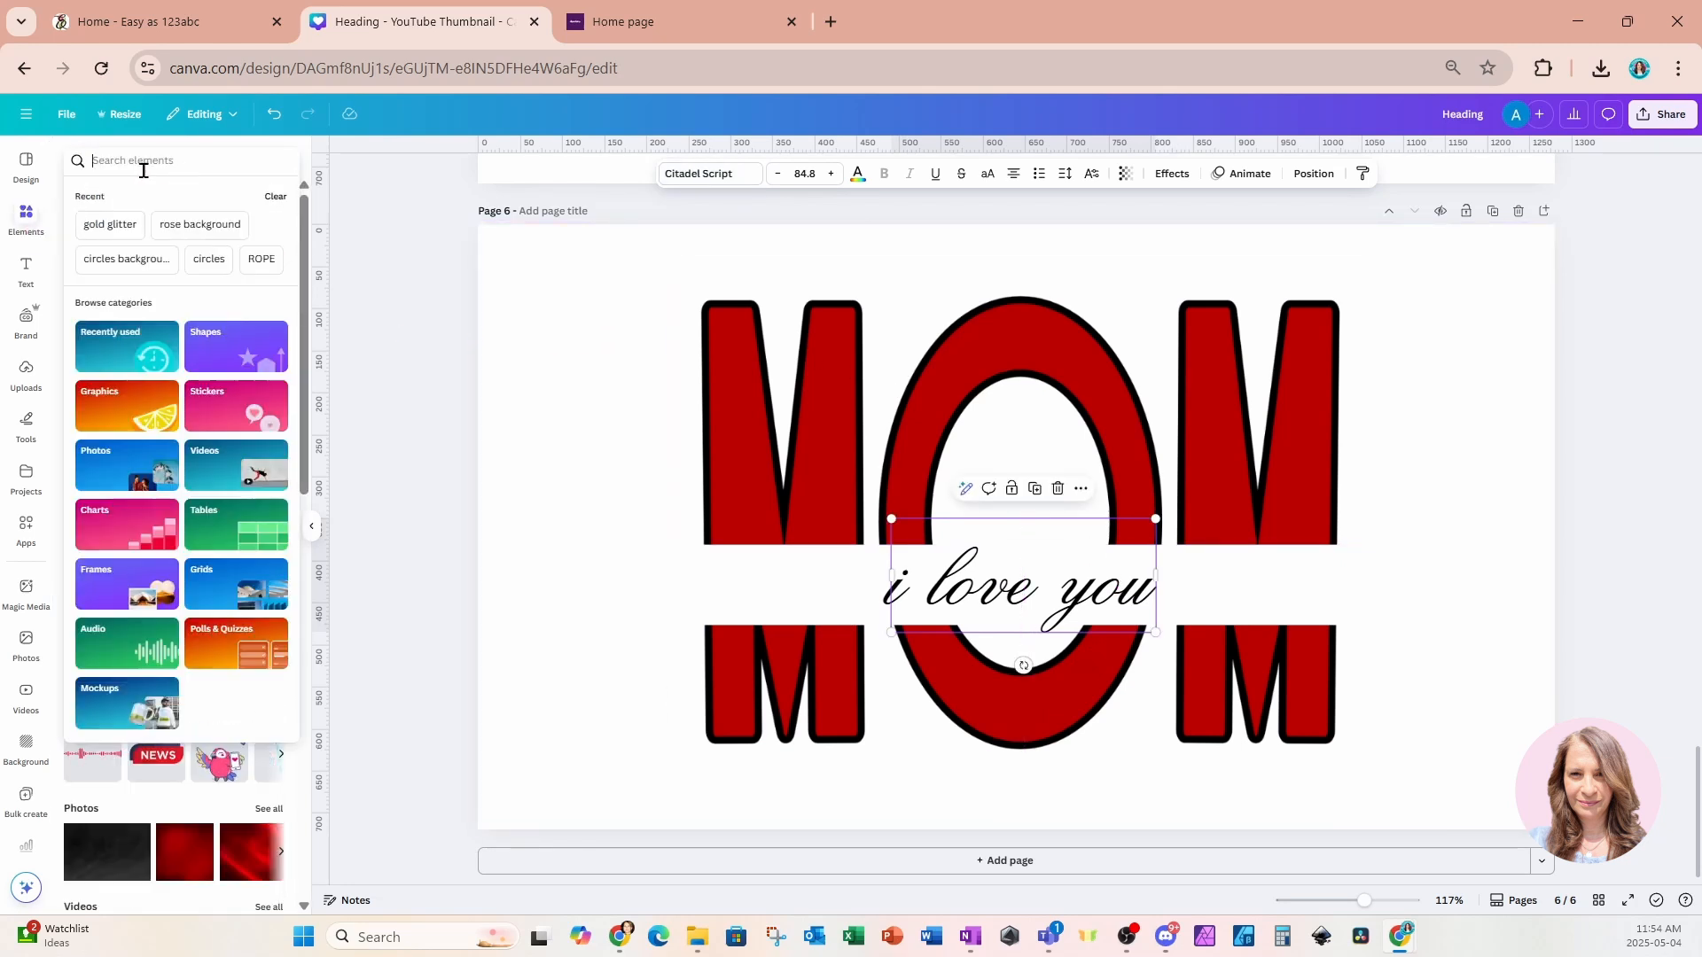
type("curved line")
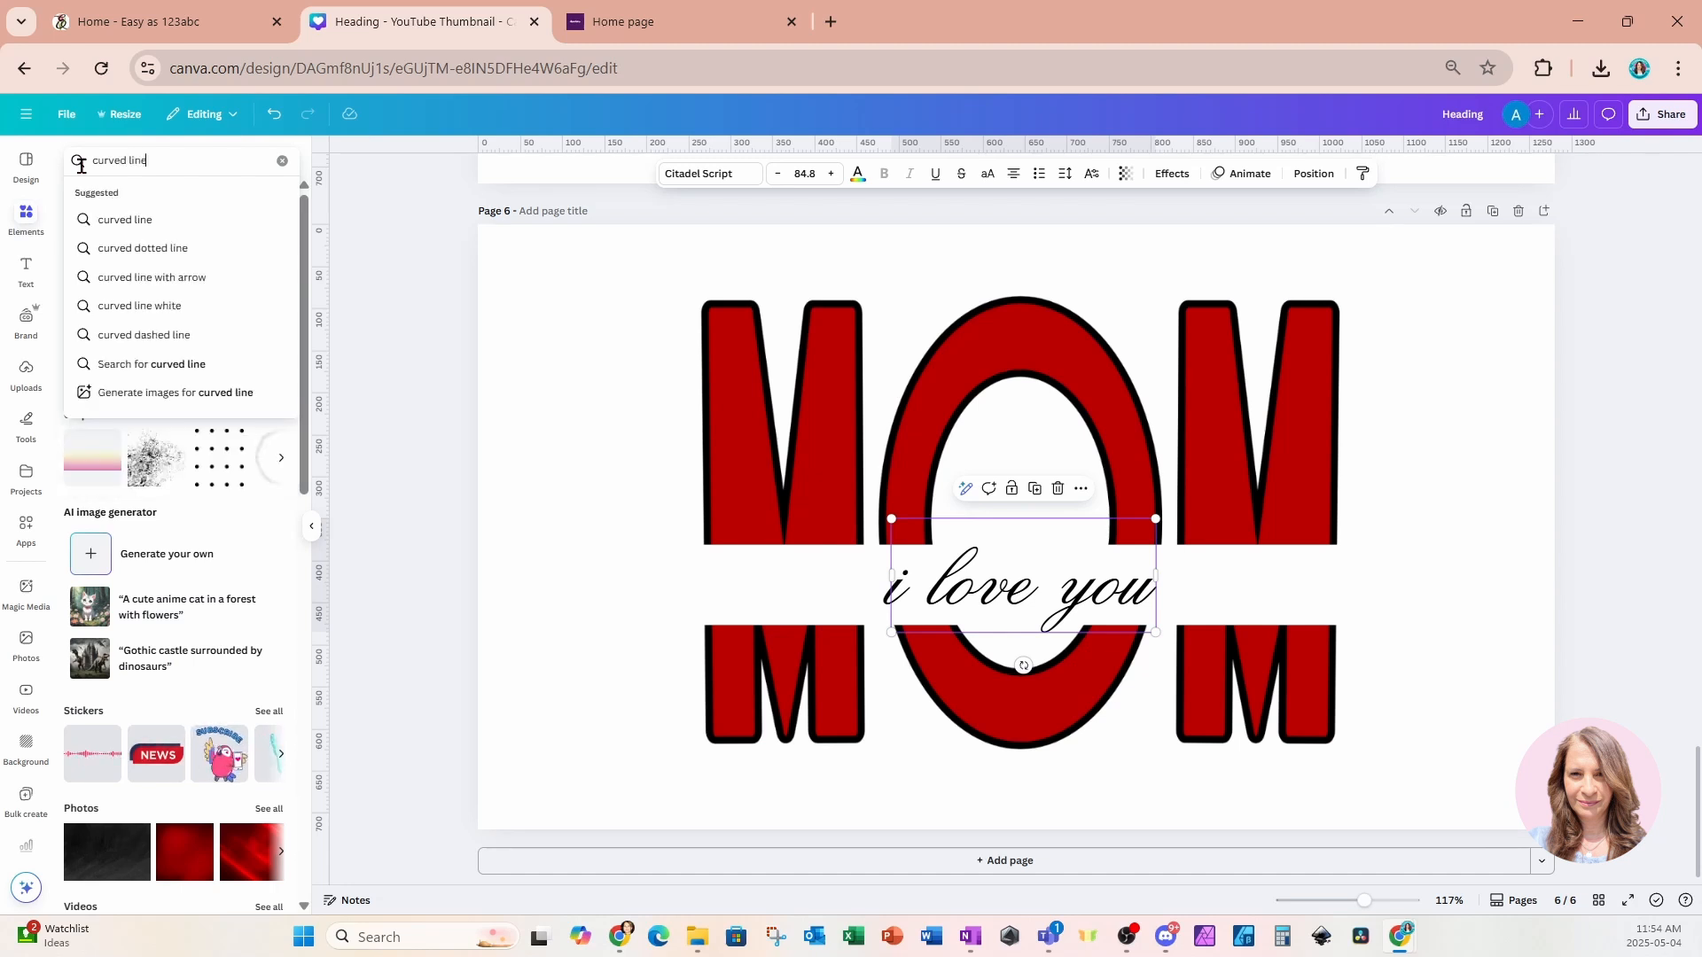
key("Return")
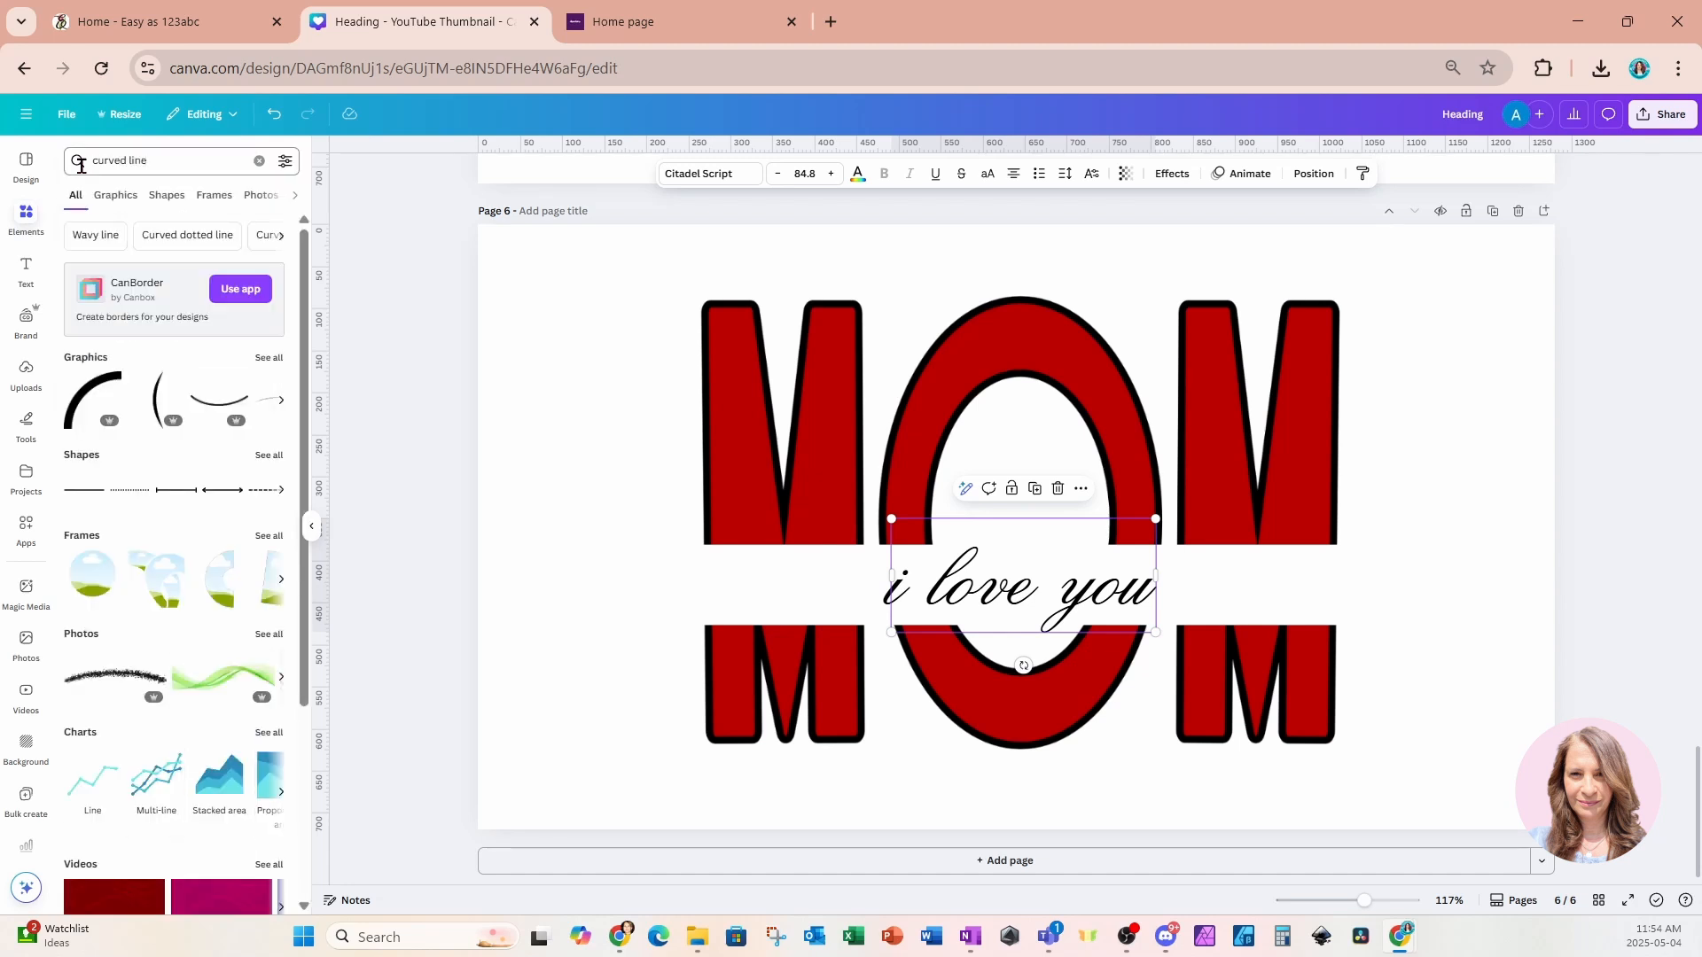
left_click(270, 359)
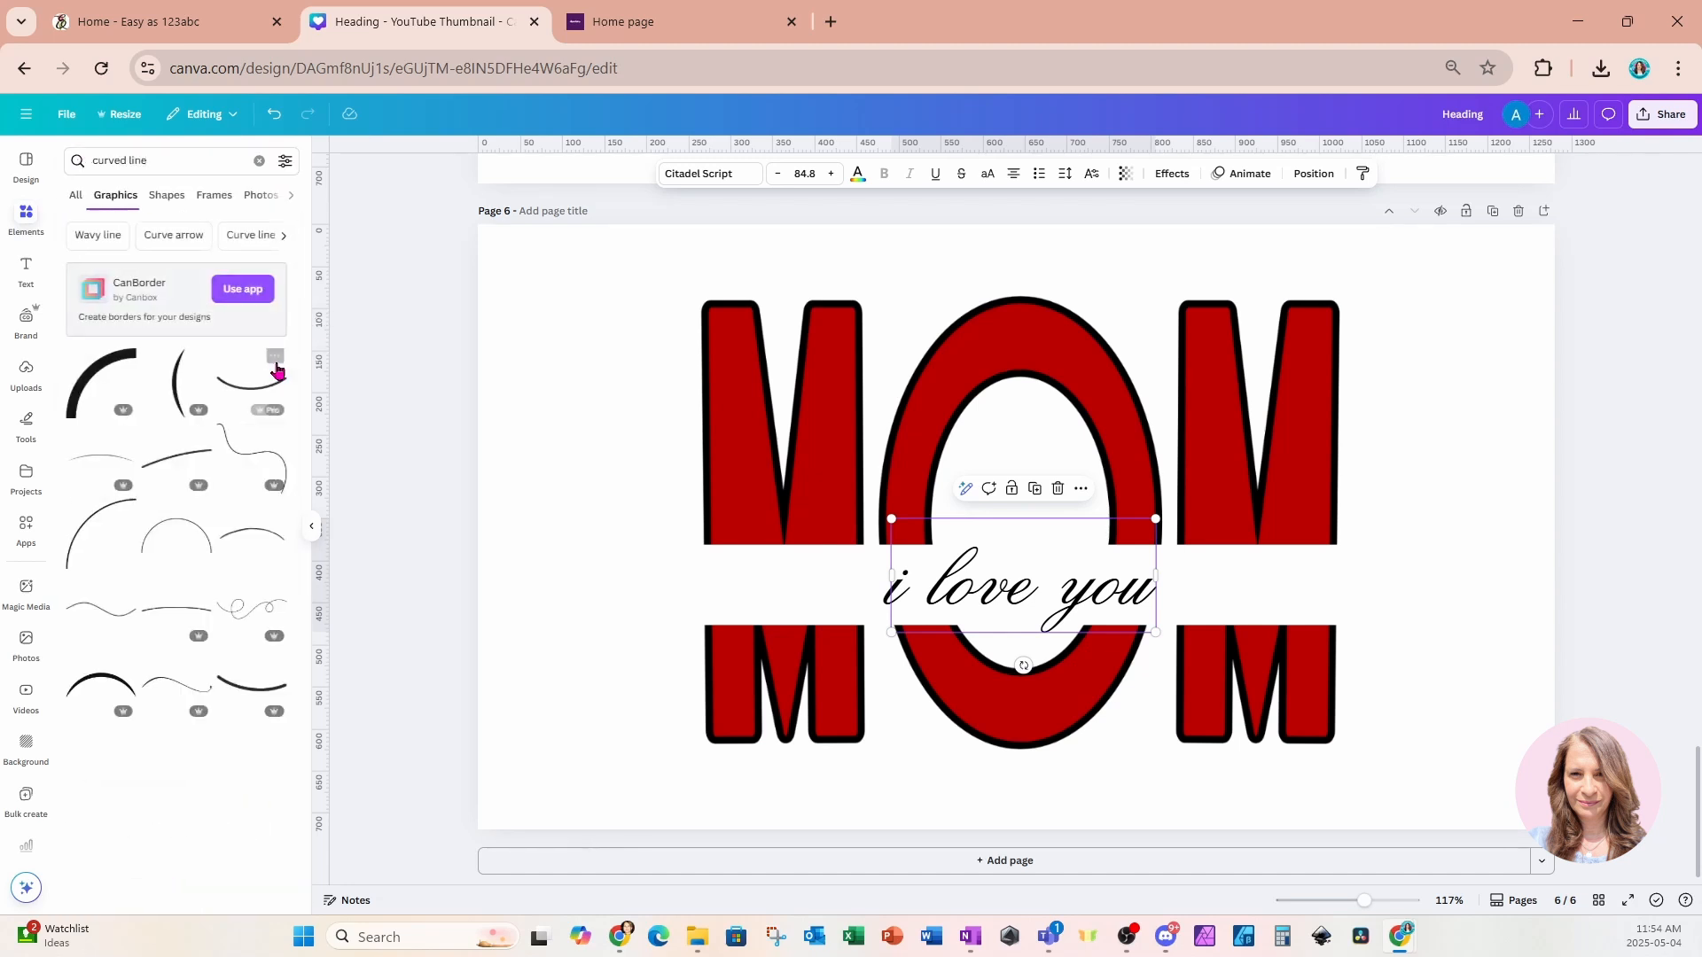
scroll(177, 621, "down", 3)
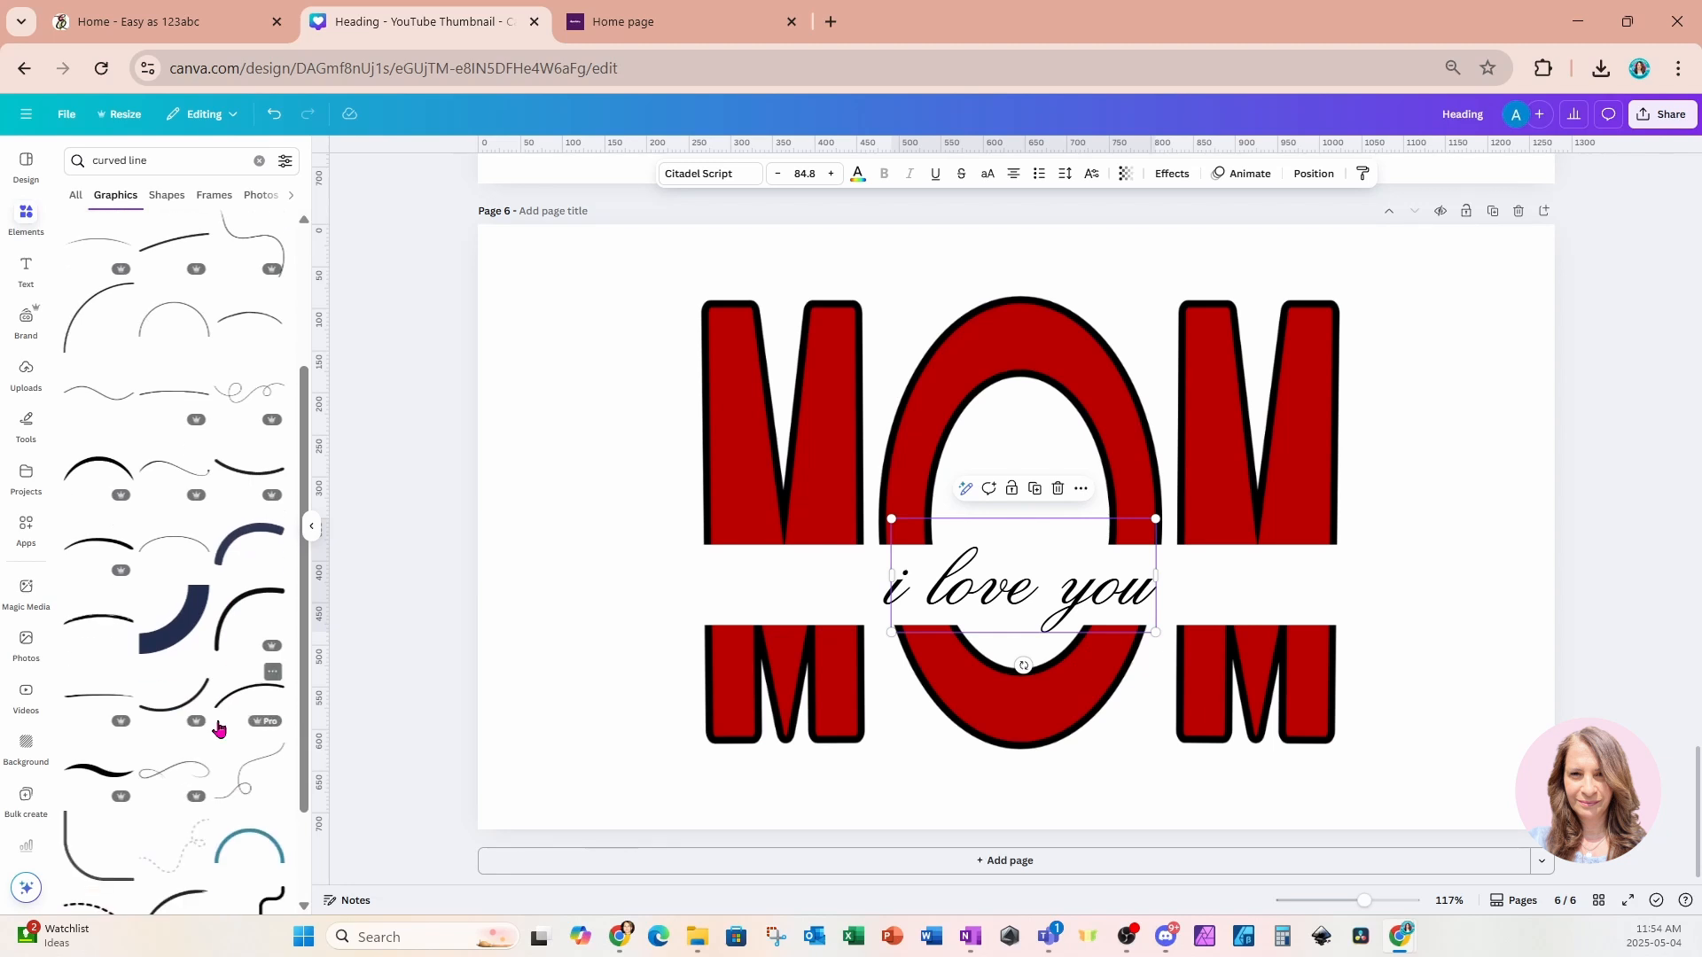
left_click(164, 477)
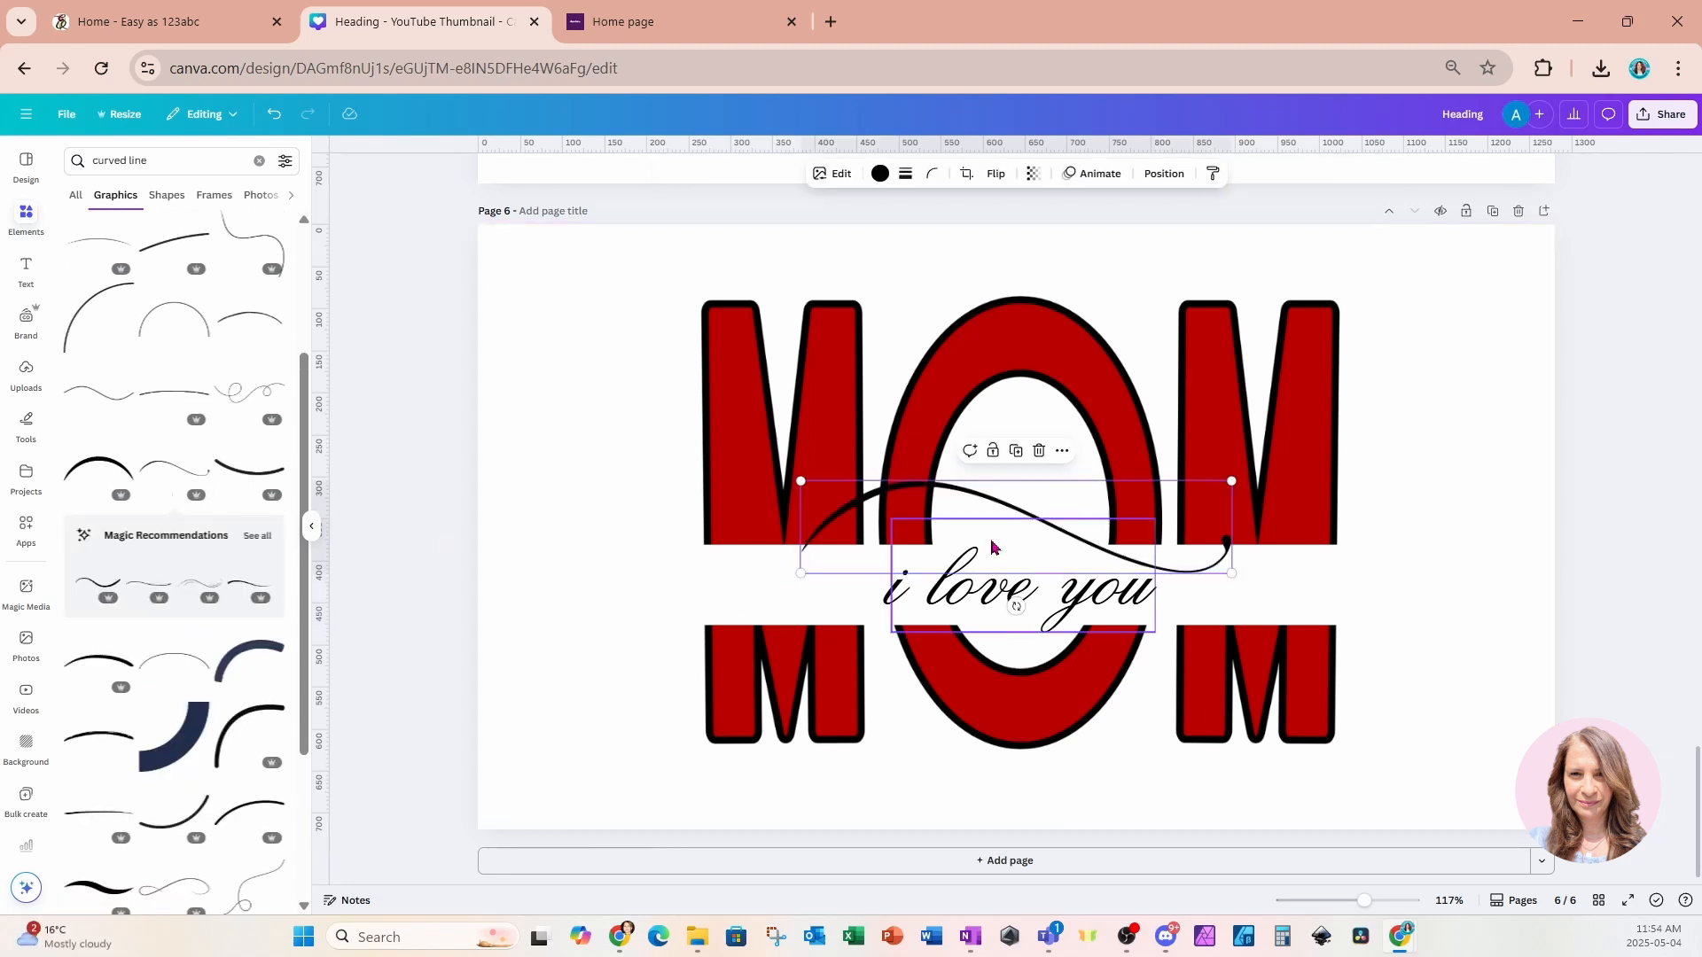
mouse_move(1232, 480)
left_mouse_down()
mouse_move(1082, 539)
mouse_move(911, 549)
left_mouse_up()
mouse_move(870, 607)
left_mouse_down()
mouse_move(1178, 603)
mouse_move(1239, 613)
mouse_move(1226, 632)
left_mouse_up()
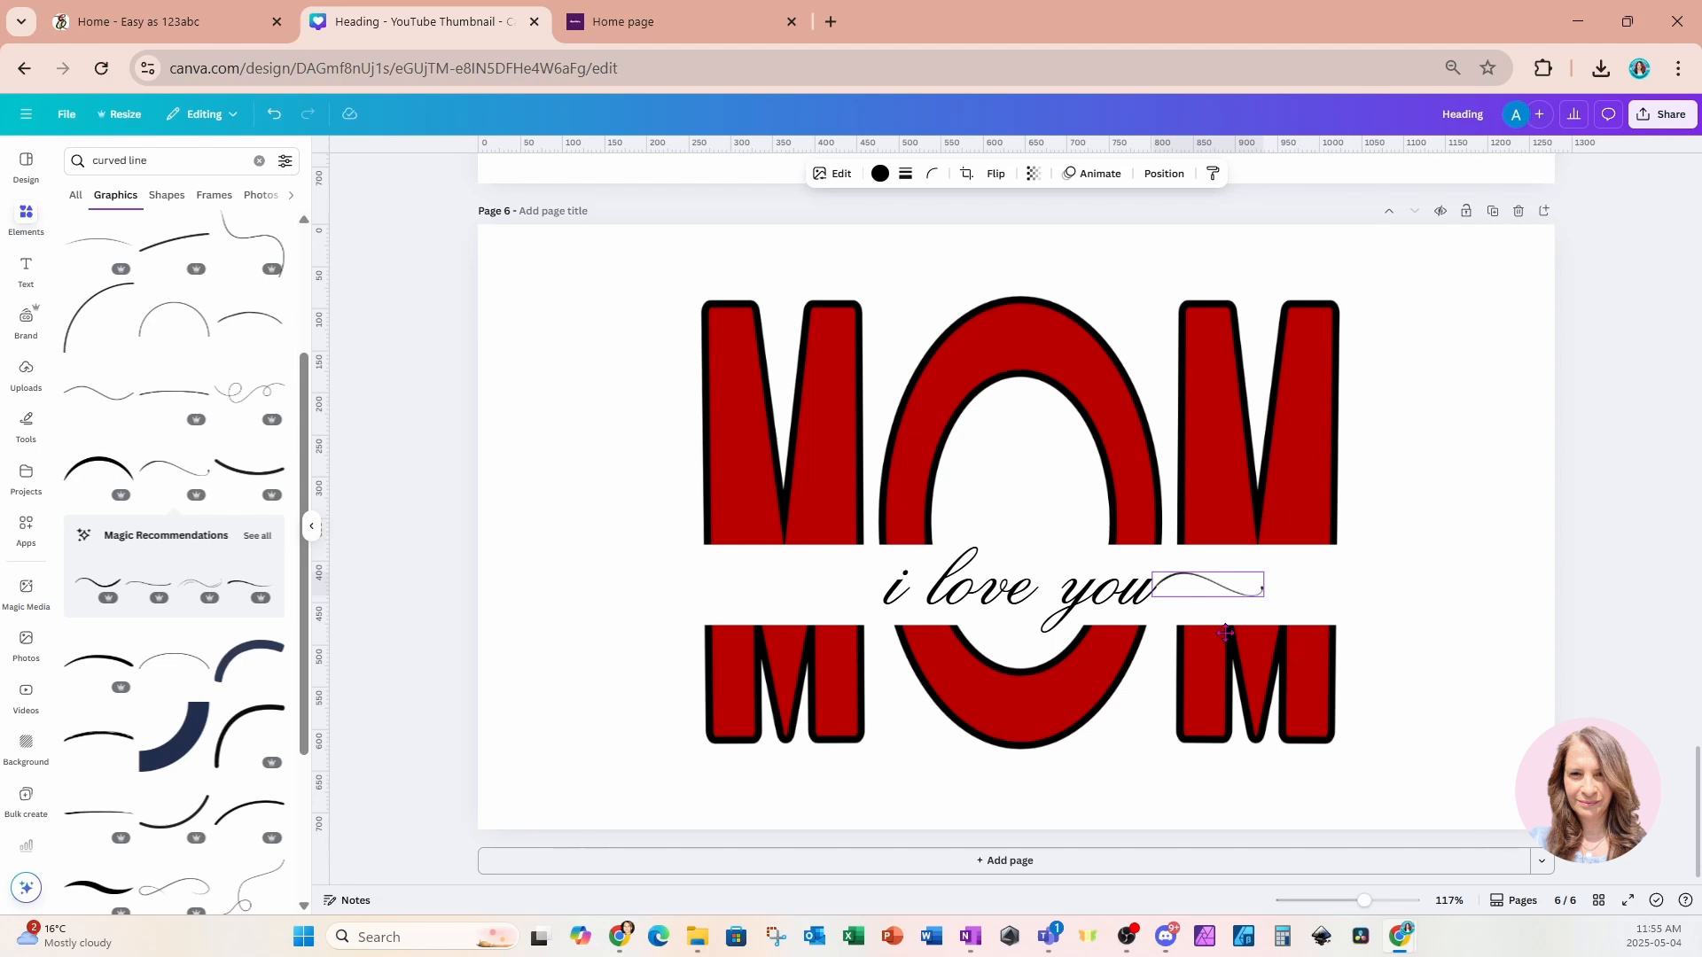
Duplicate the swirl line to the left of the text and flip the copy horizontally.
mouse_move(1226, 632)
left_mouse_down()
mouse_move(1237, 642)
mouse_move(840, 620)
left_mouse_up()
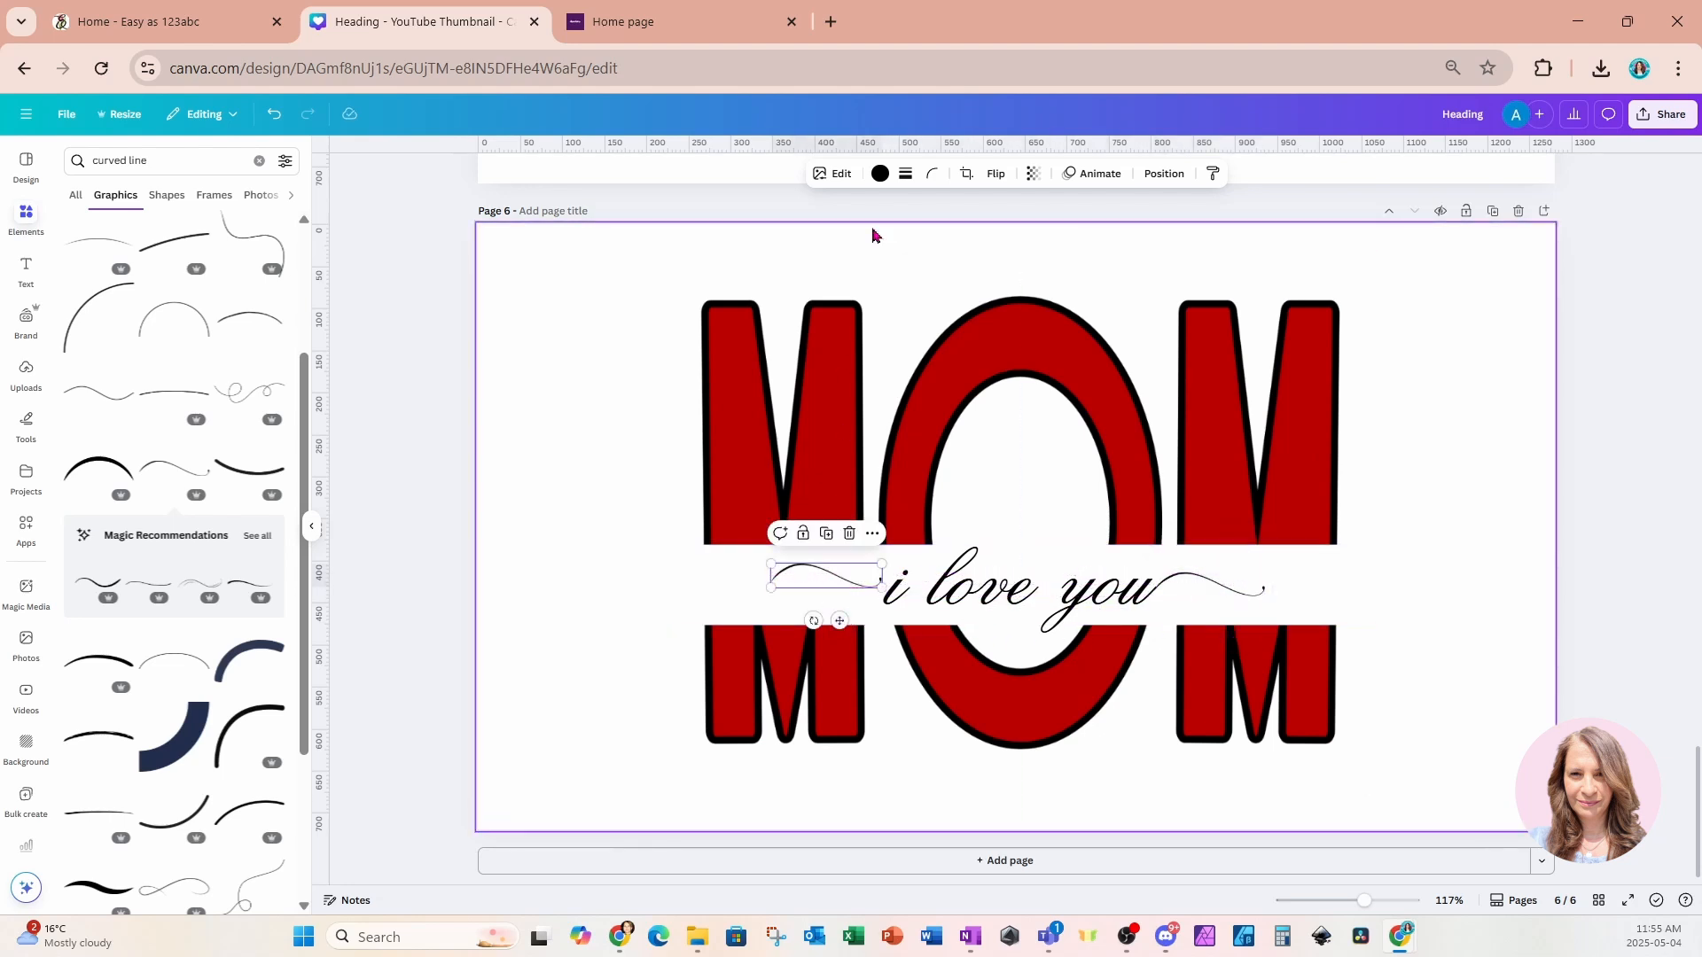
left_click(998, 177)
left_click(1009, 213)
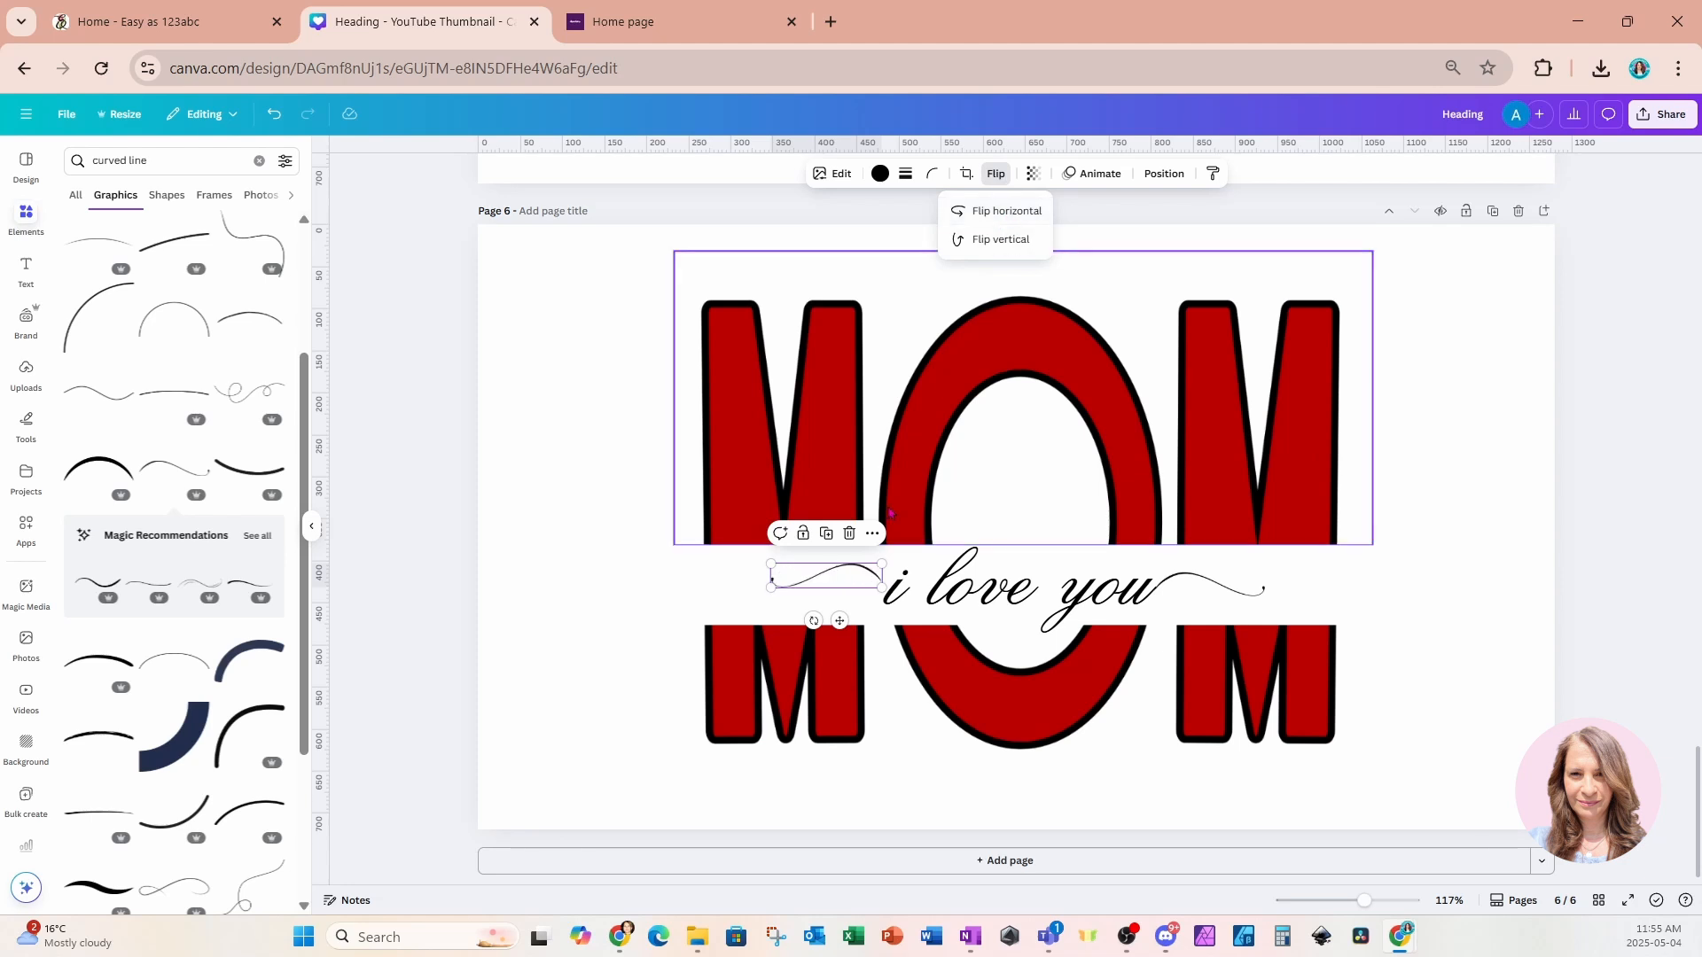
left_click_drag(814, 576, 816, 588)
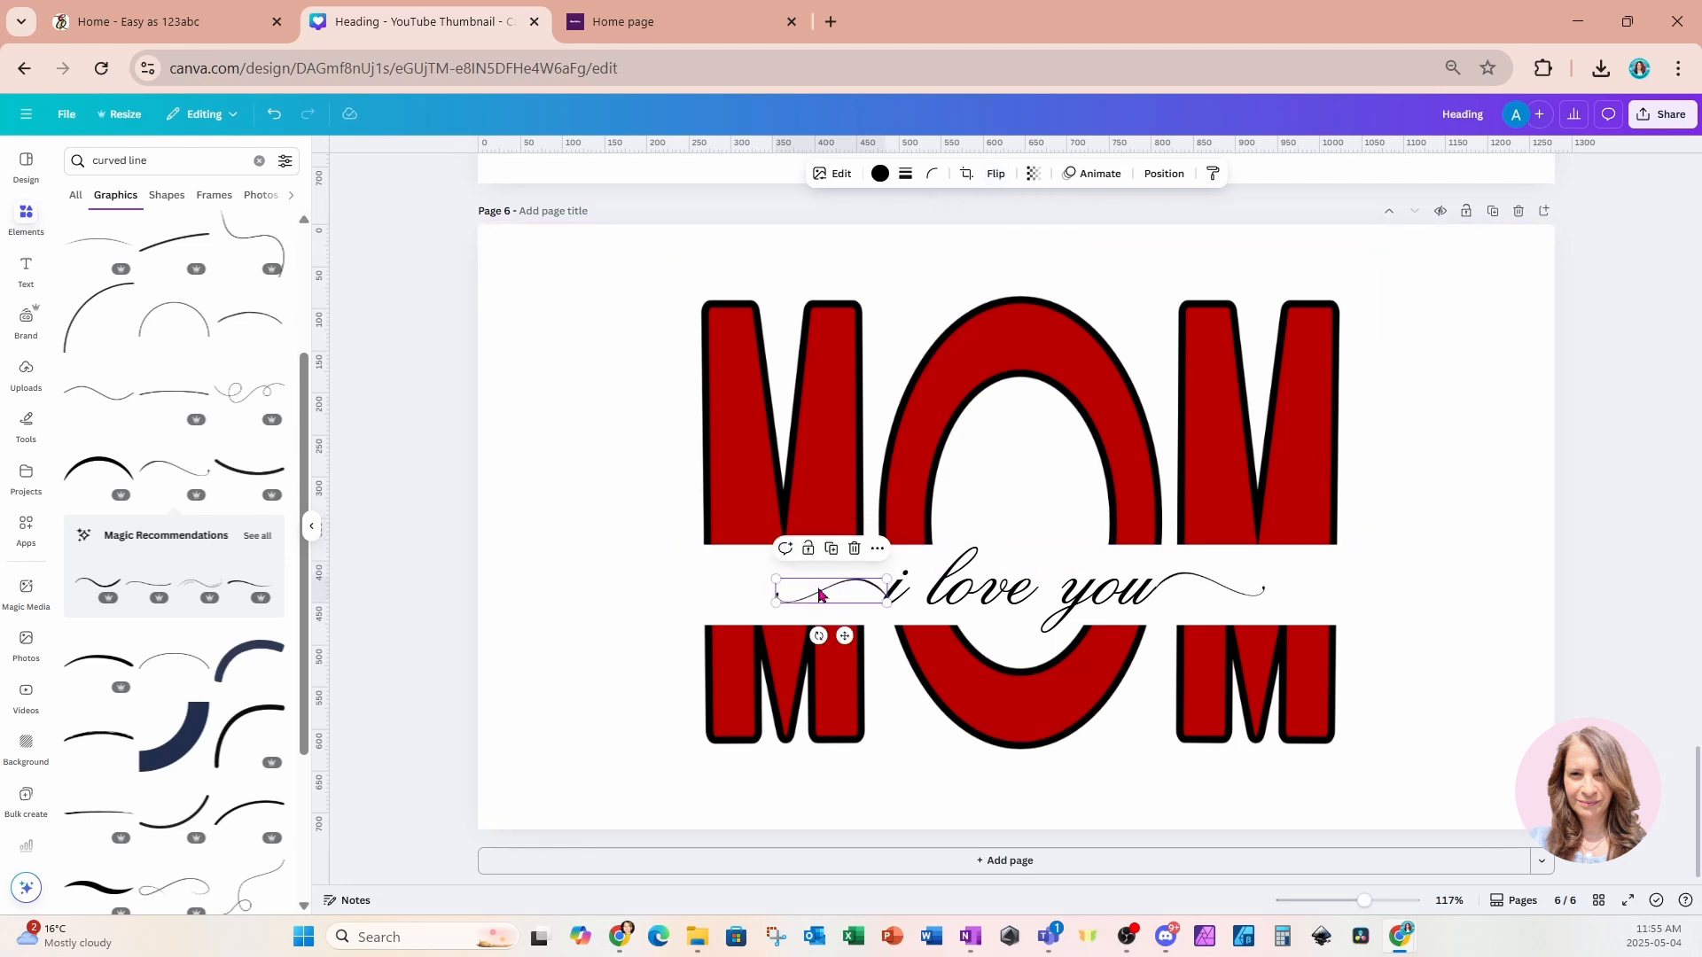
left_click(621, 601)
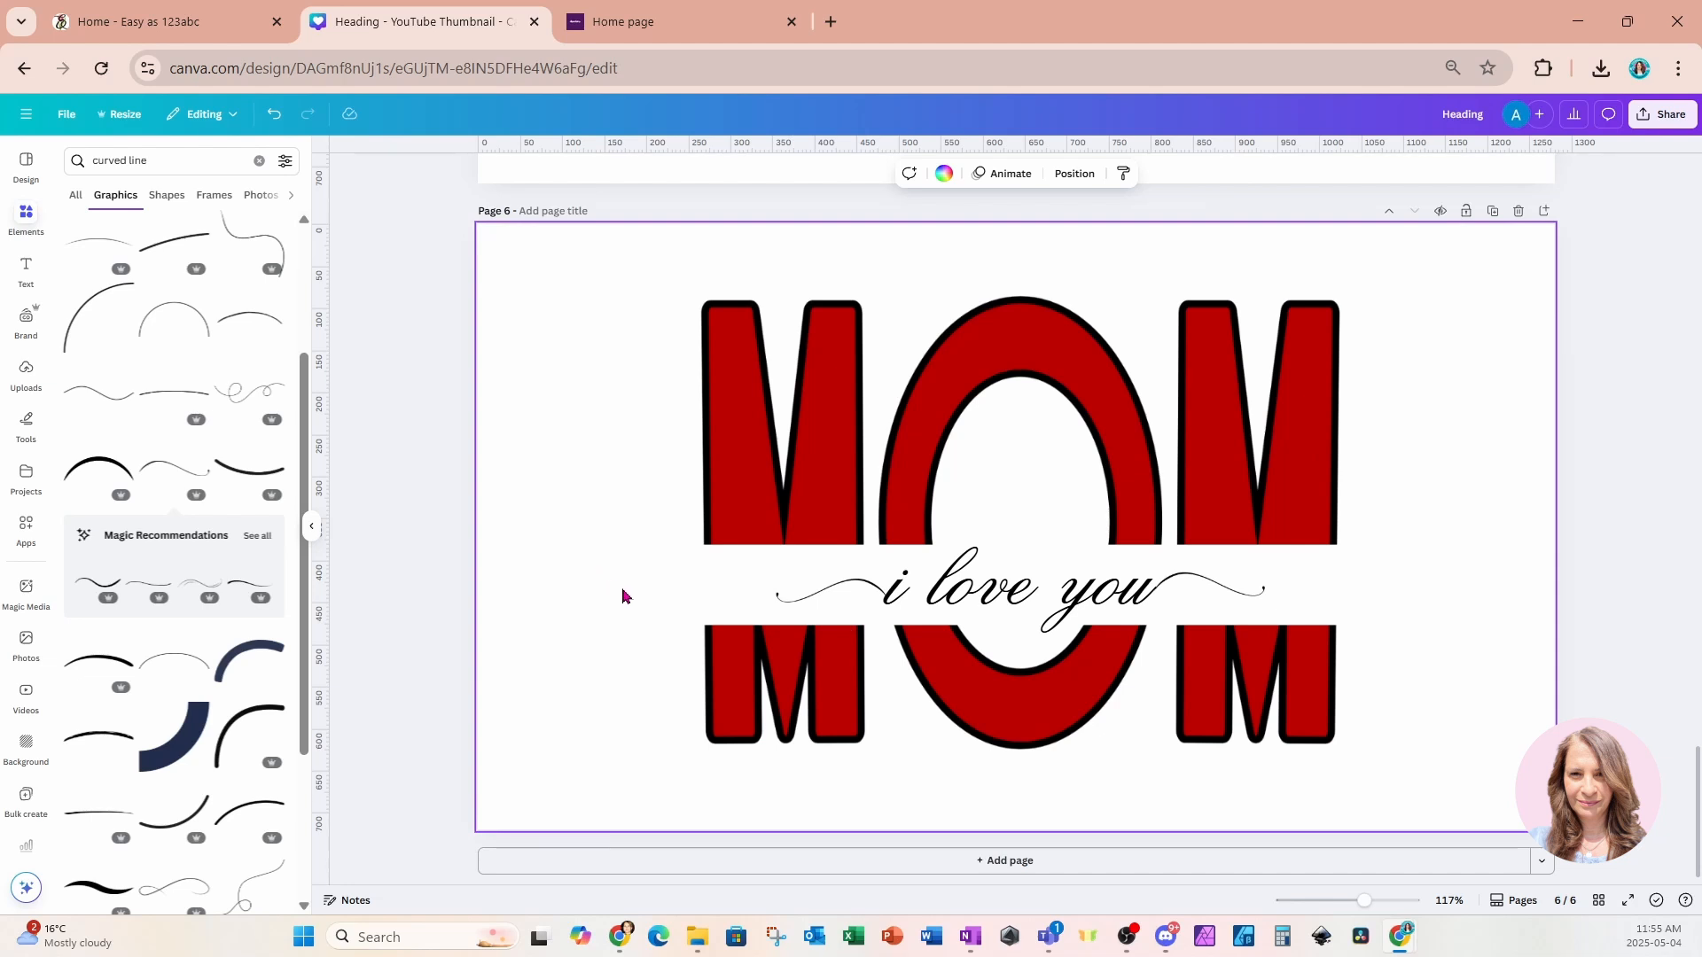
Select the text and both swirls together, enlarge them to span the MOM width at text size 110, and nudge them up.
left_click_drag(623, 589, 1291, 599)
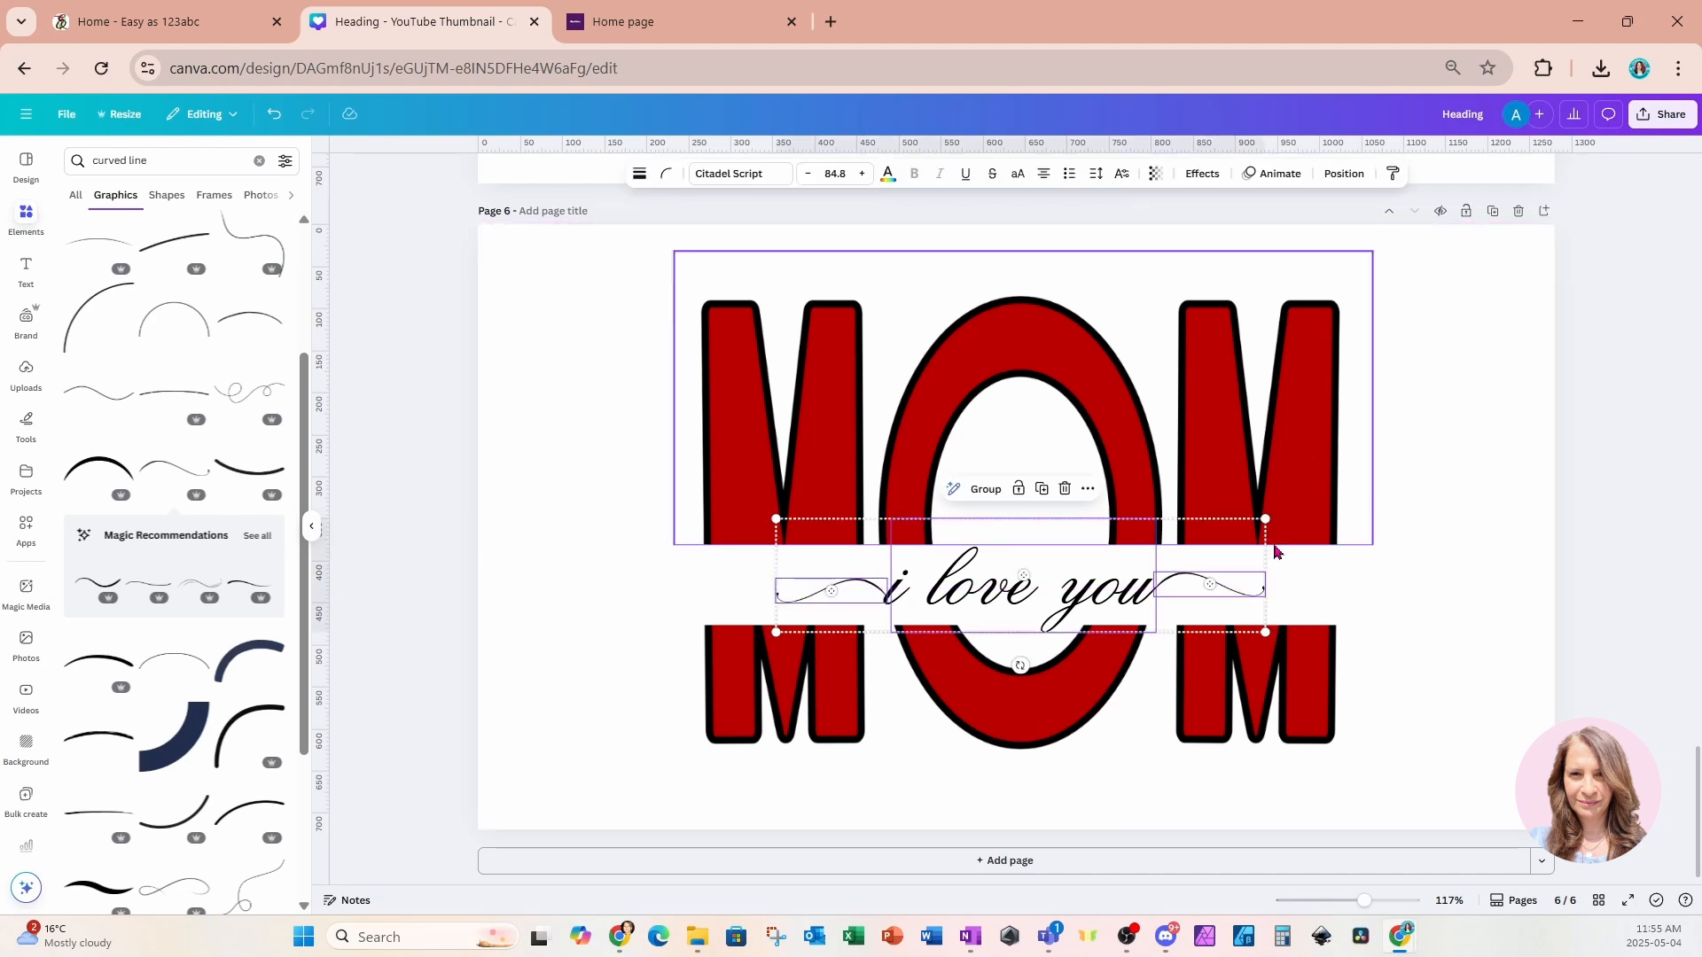
mouse_move(1270, 521)
left_mouse_down()
mouse_move(1378, 507)
mouse_move(1337, 514)
left_mouse_up()
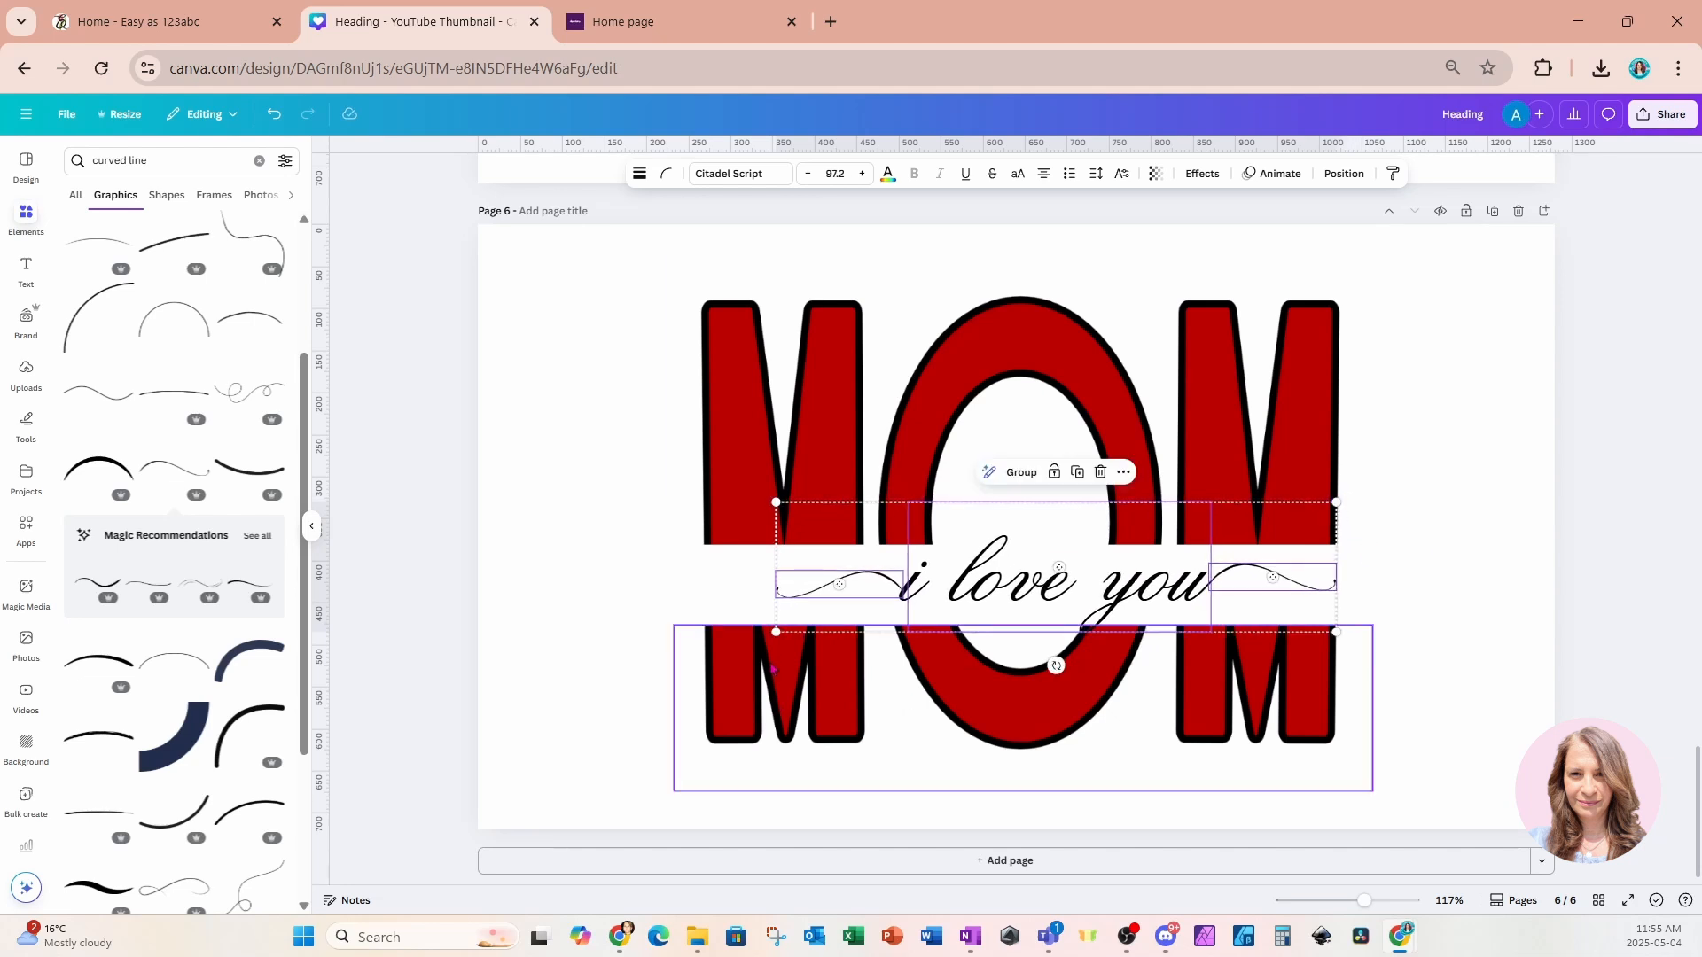
left_click_drag(778, 634, 705, 644)
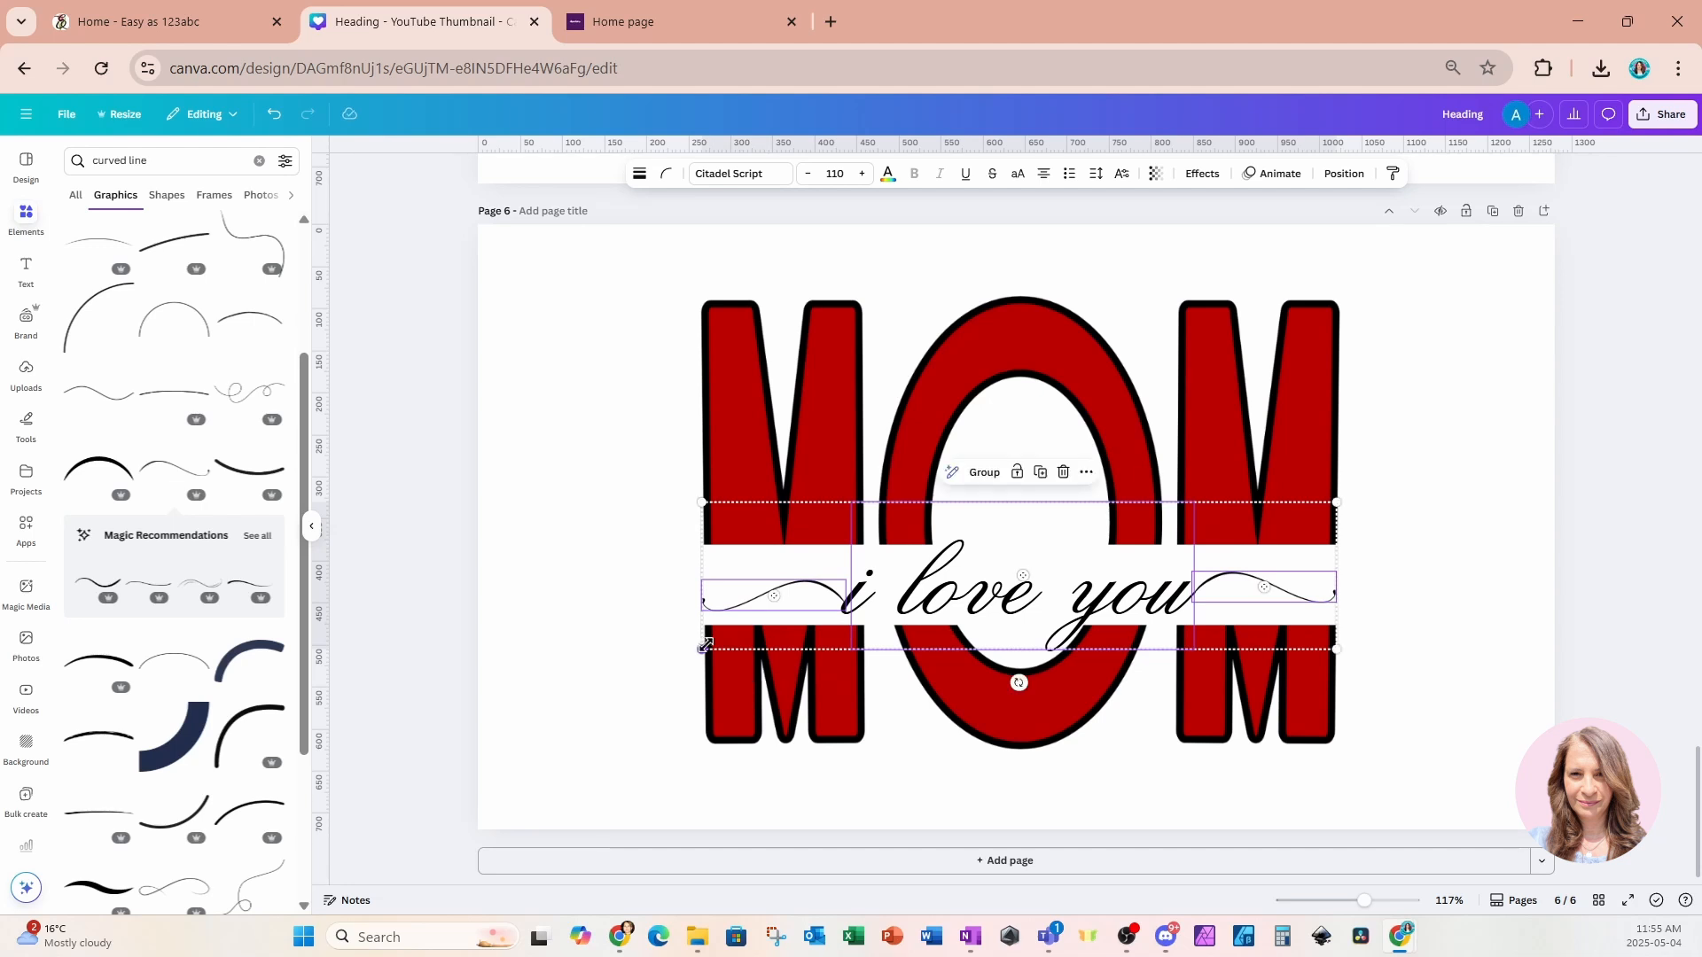
left_click(1461, 468)
left_click_drag(654, 594, 1421, 597)
left_click_drag(1036, 593, 1034, 584)
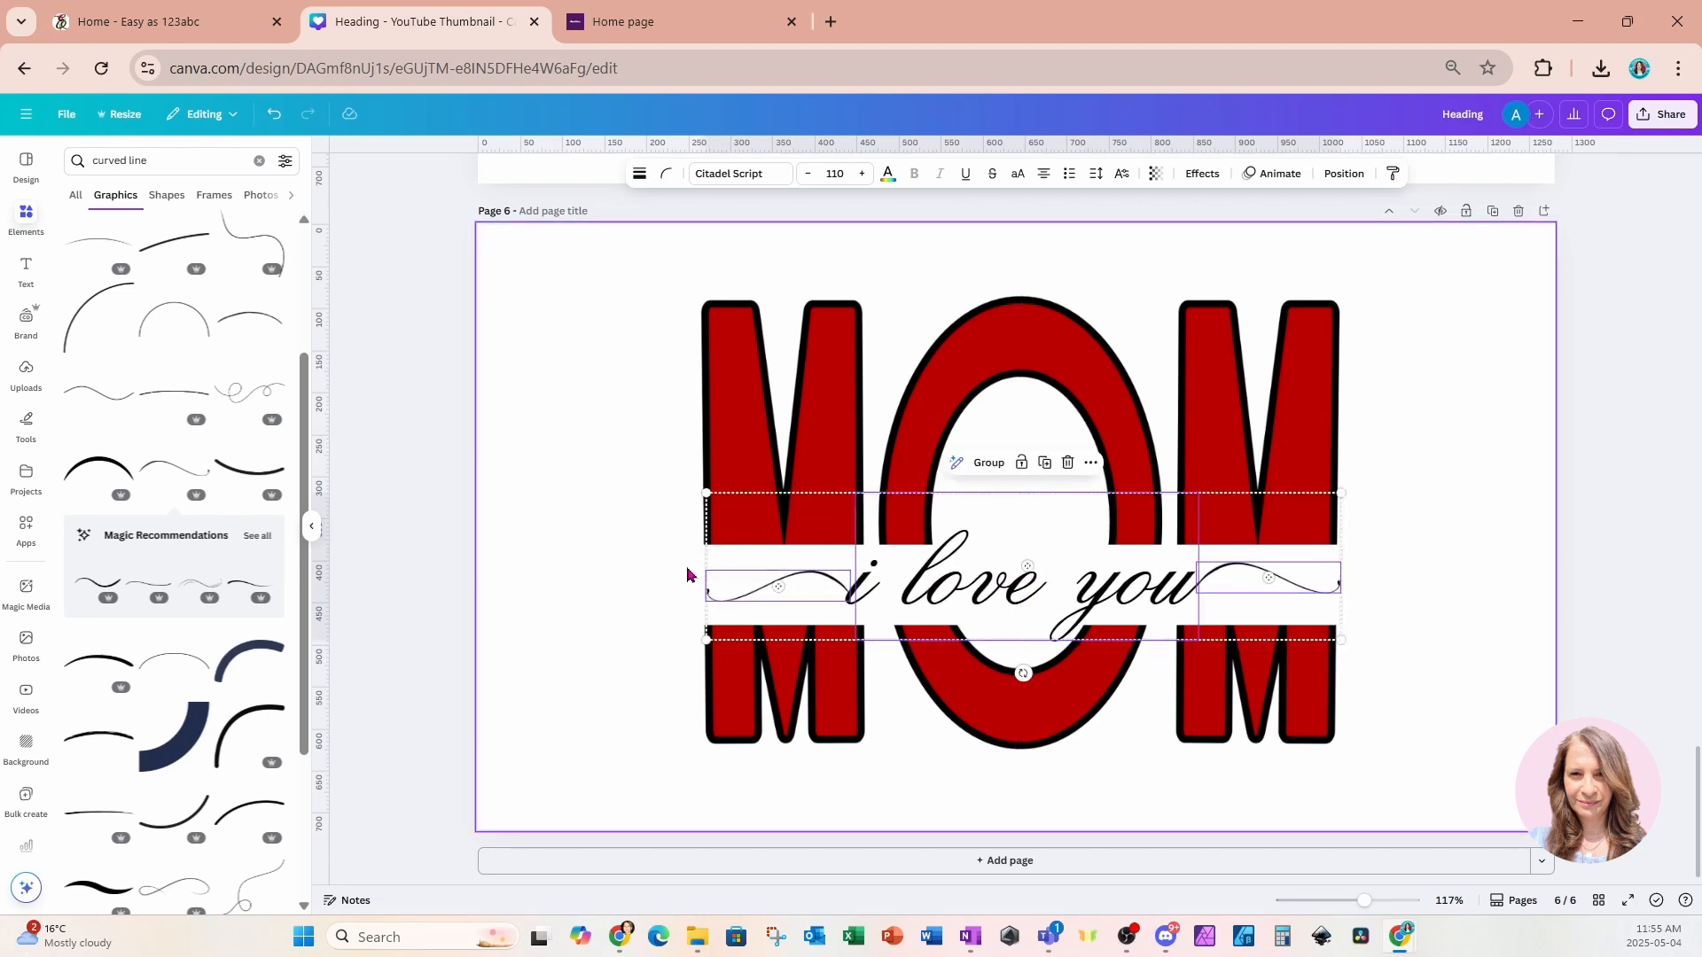
left_click(600, 543)
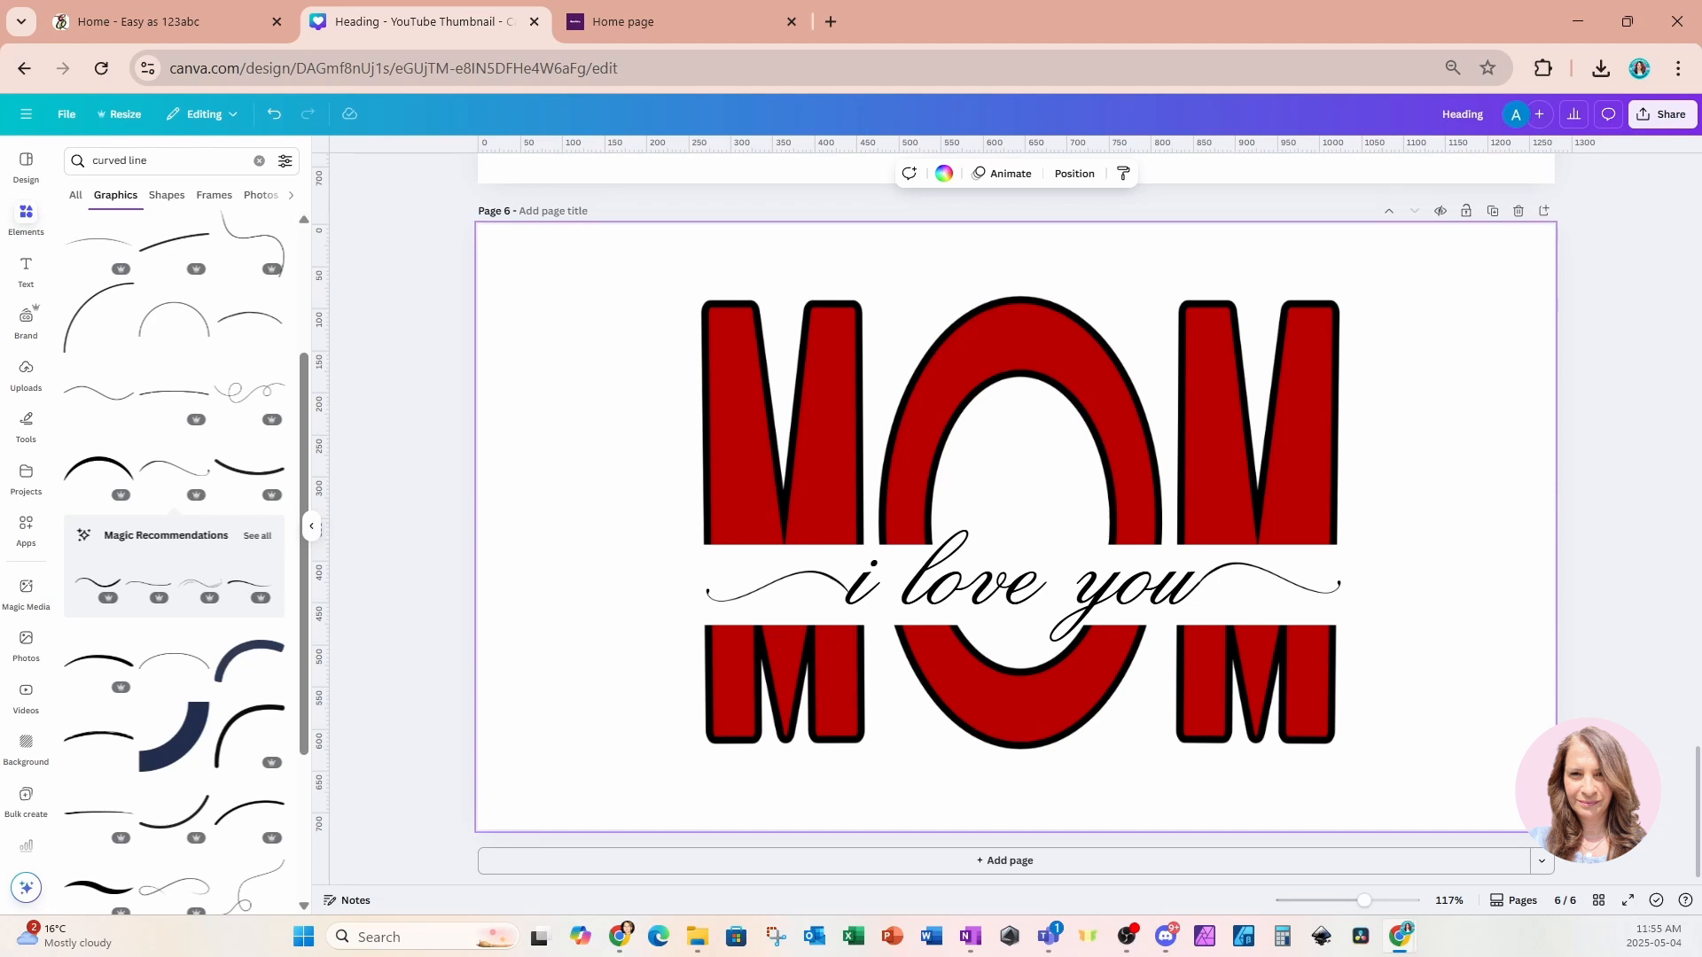
Open the Gift Live Attendees design and examine its MAMA graphic with the "we love you" line.
left_click_drag(824, 931, 807, 8)
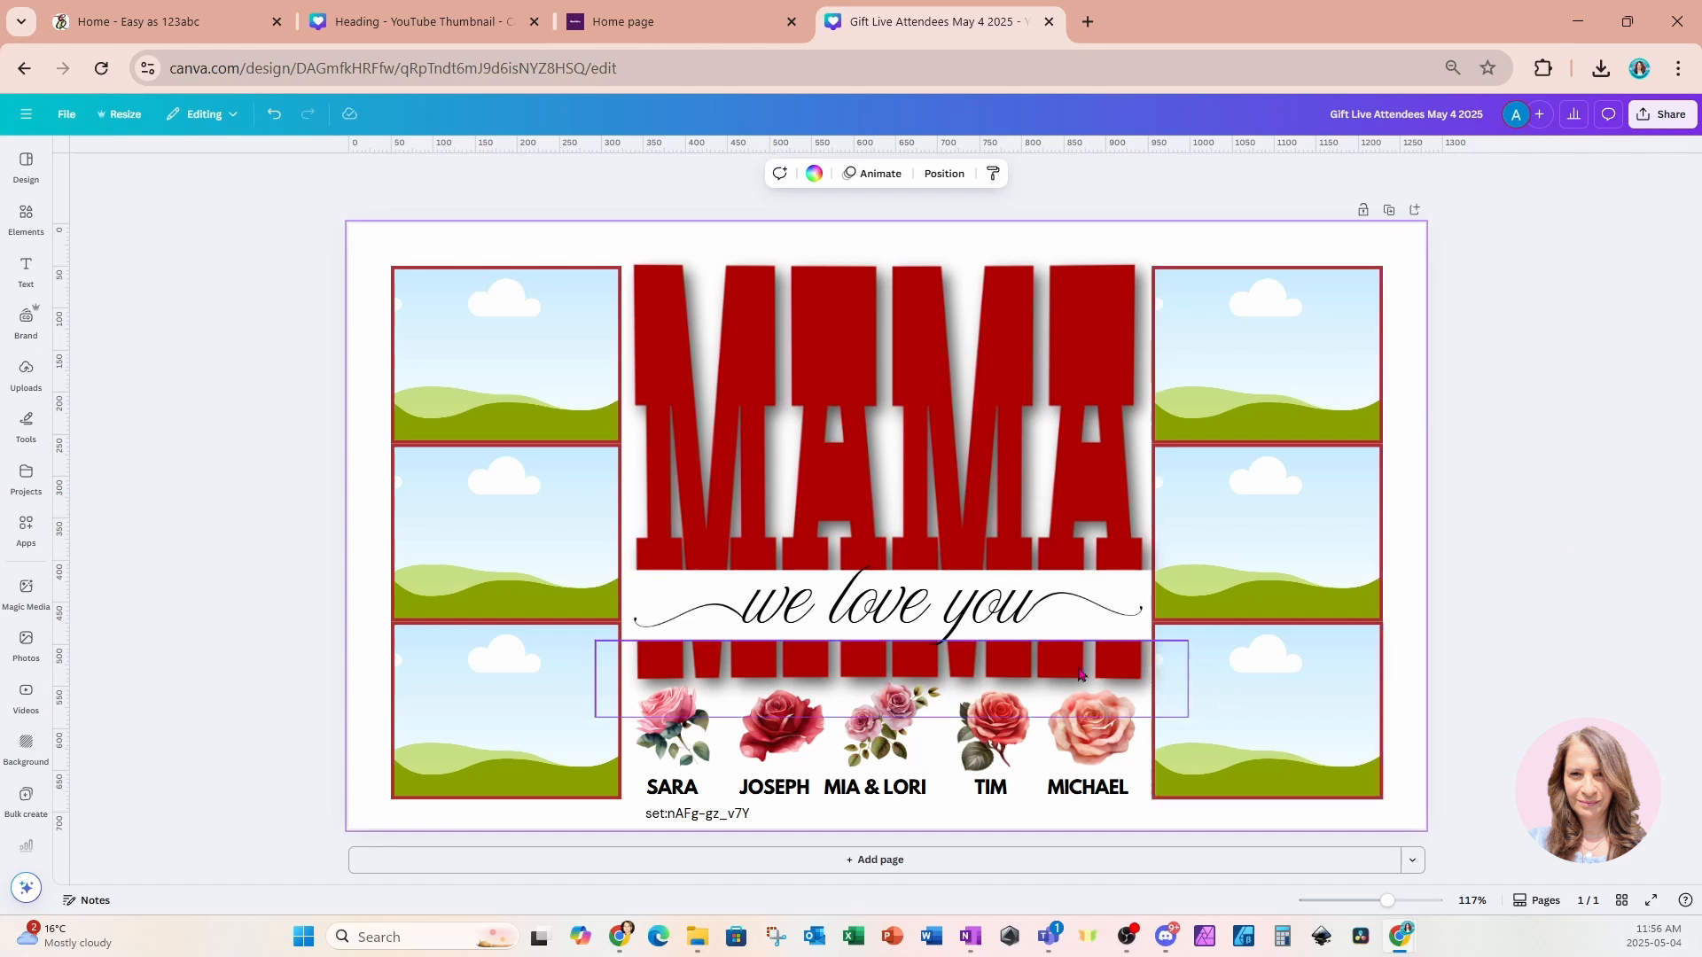
left_click(1012, 418)
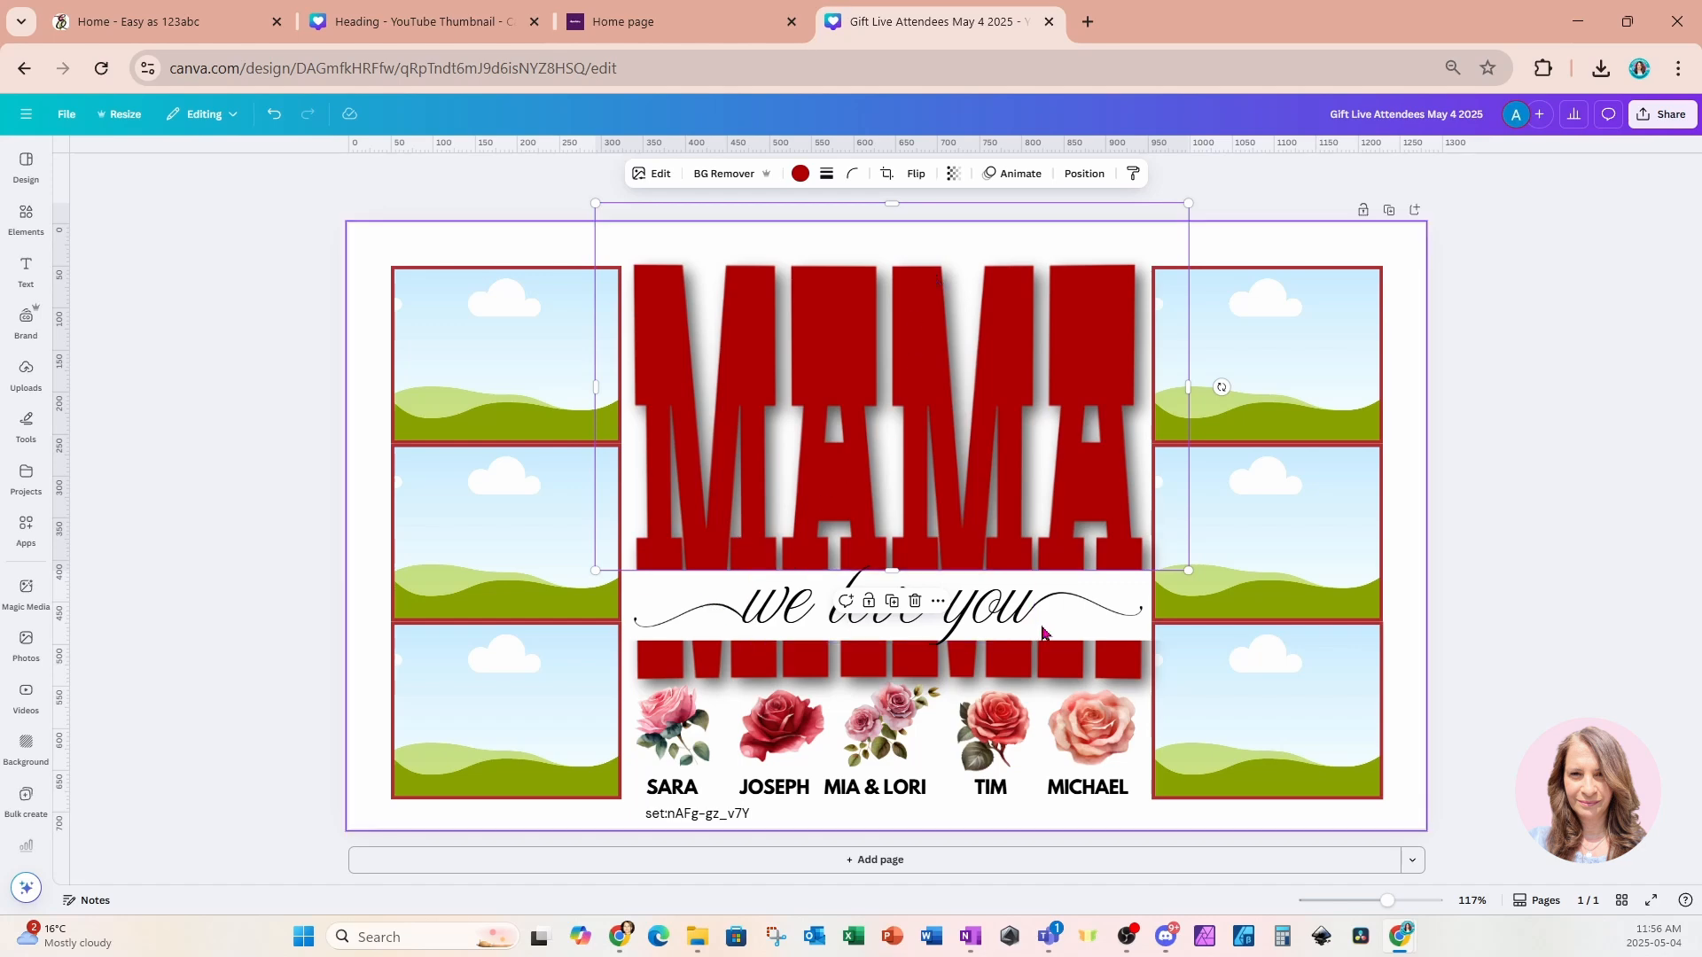
left_click(1403, 561)
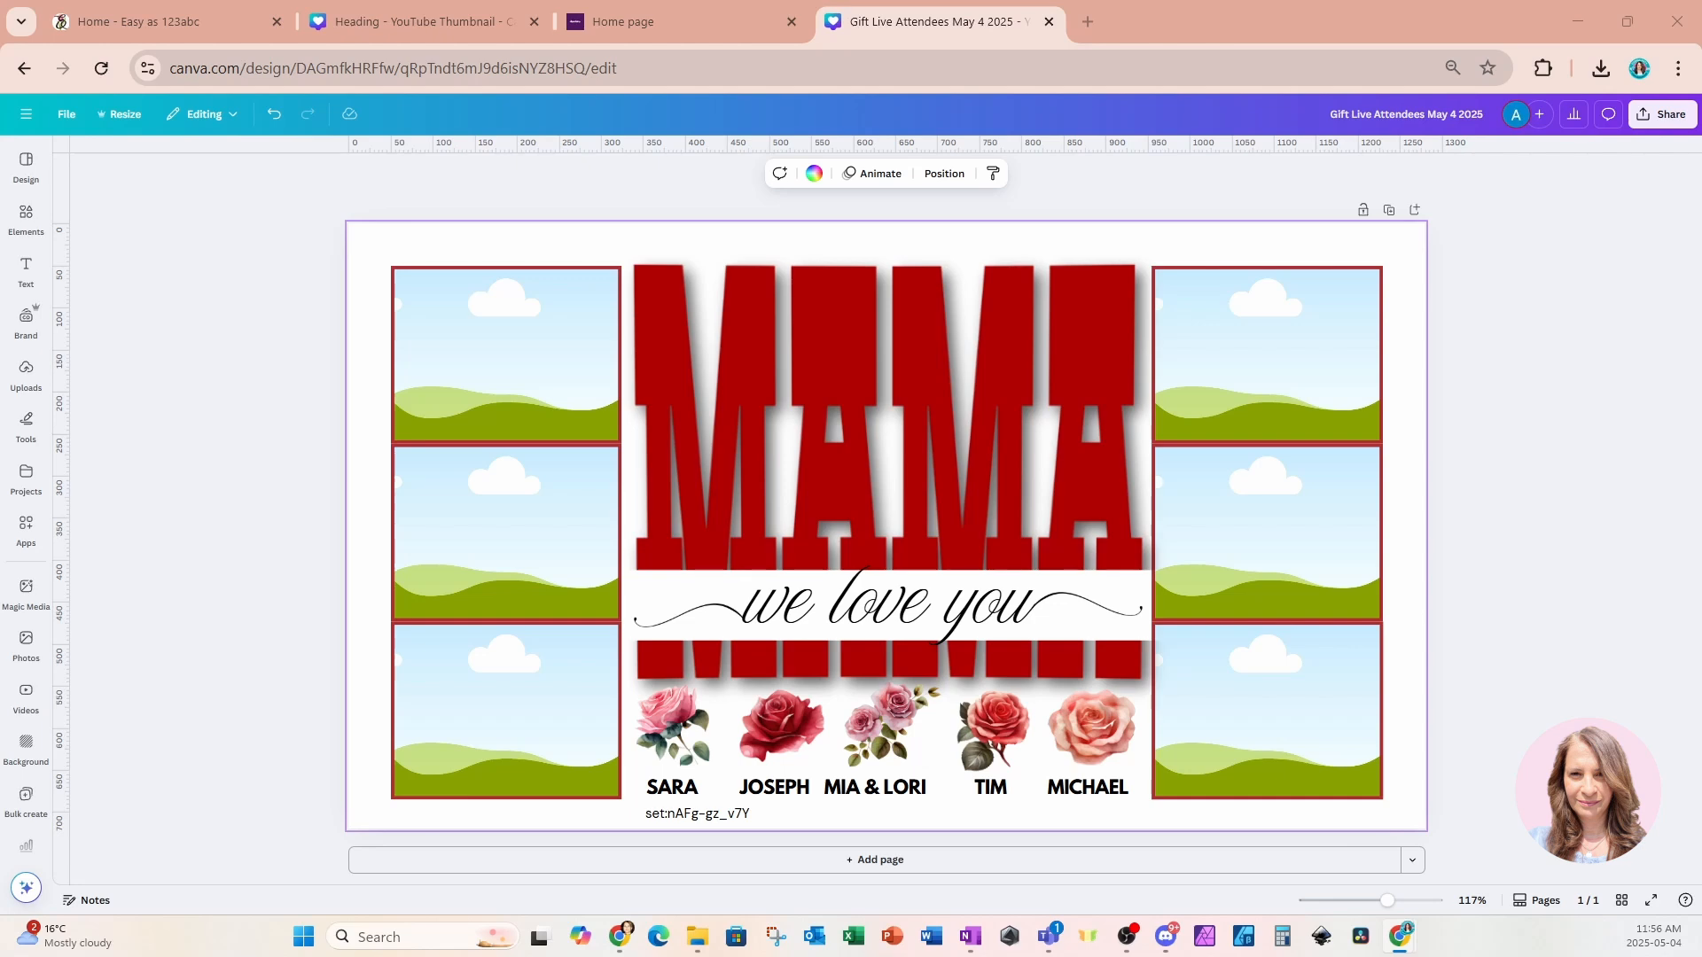
key("alt+Tab")
key("alt+Tab")
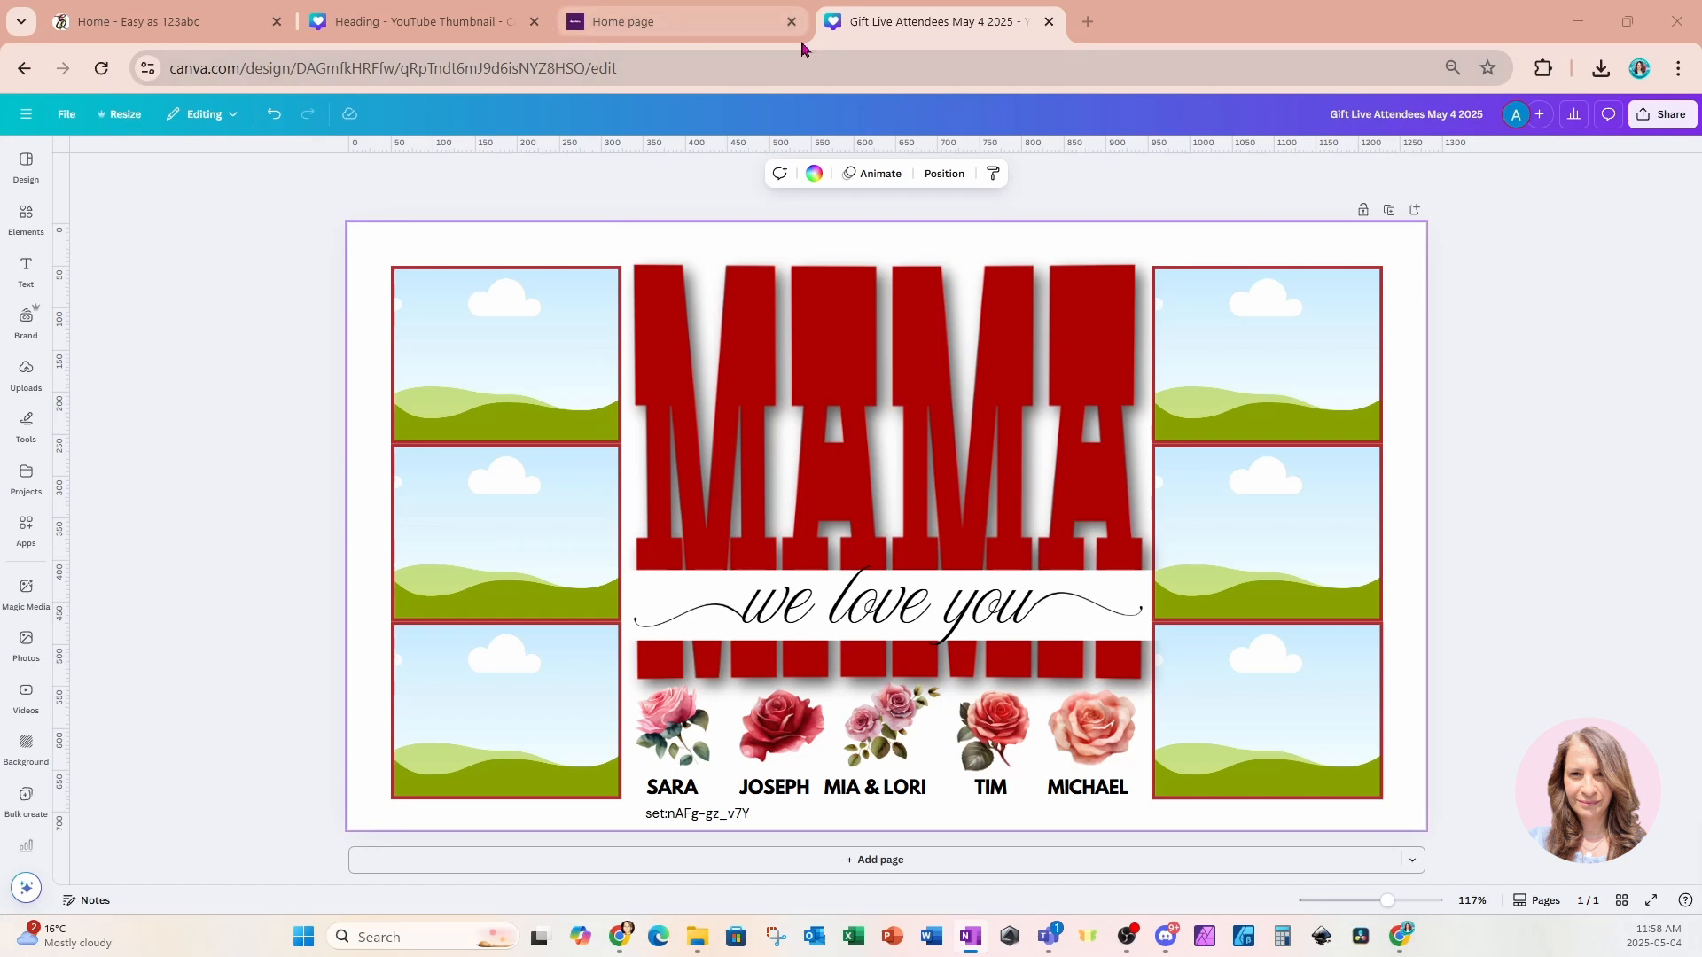
left_click(1404, 37)
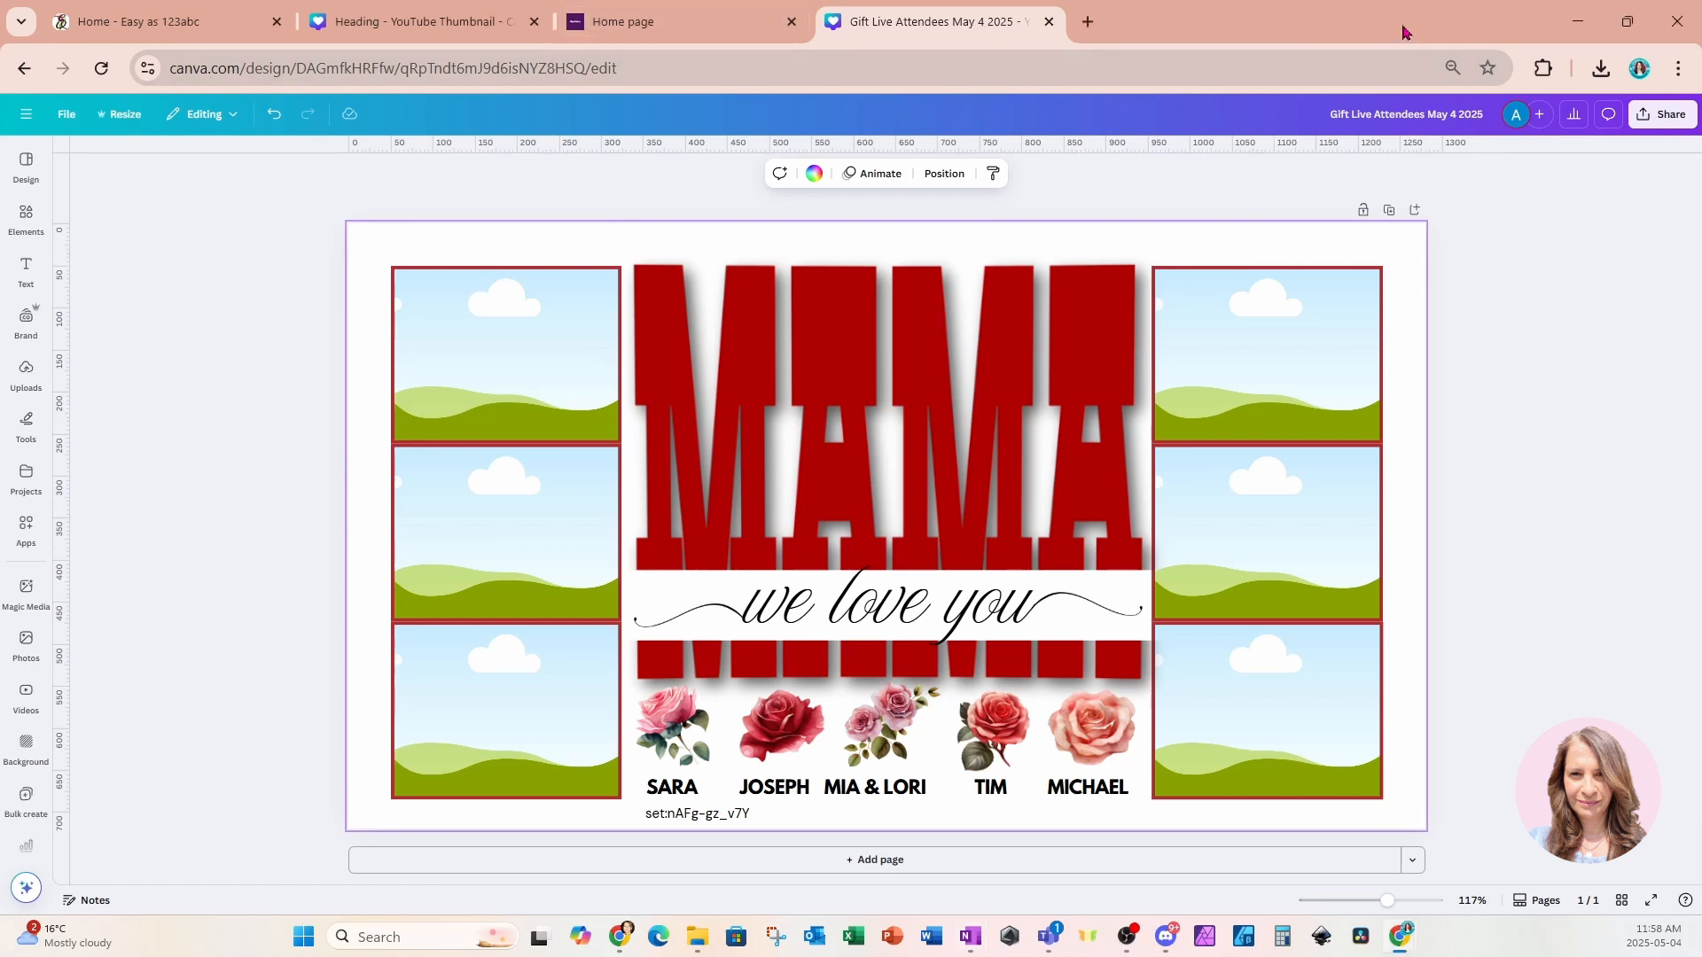
left_click_drag(1392, 30, 1392, 144)
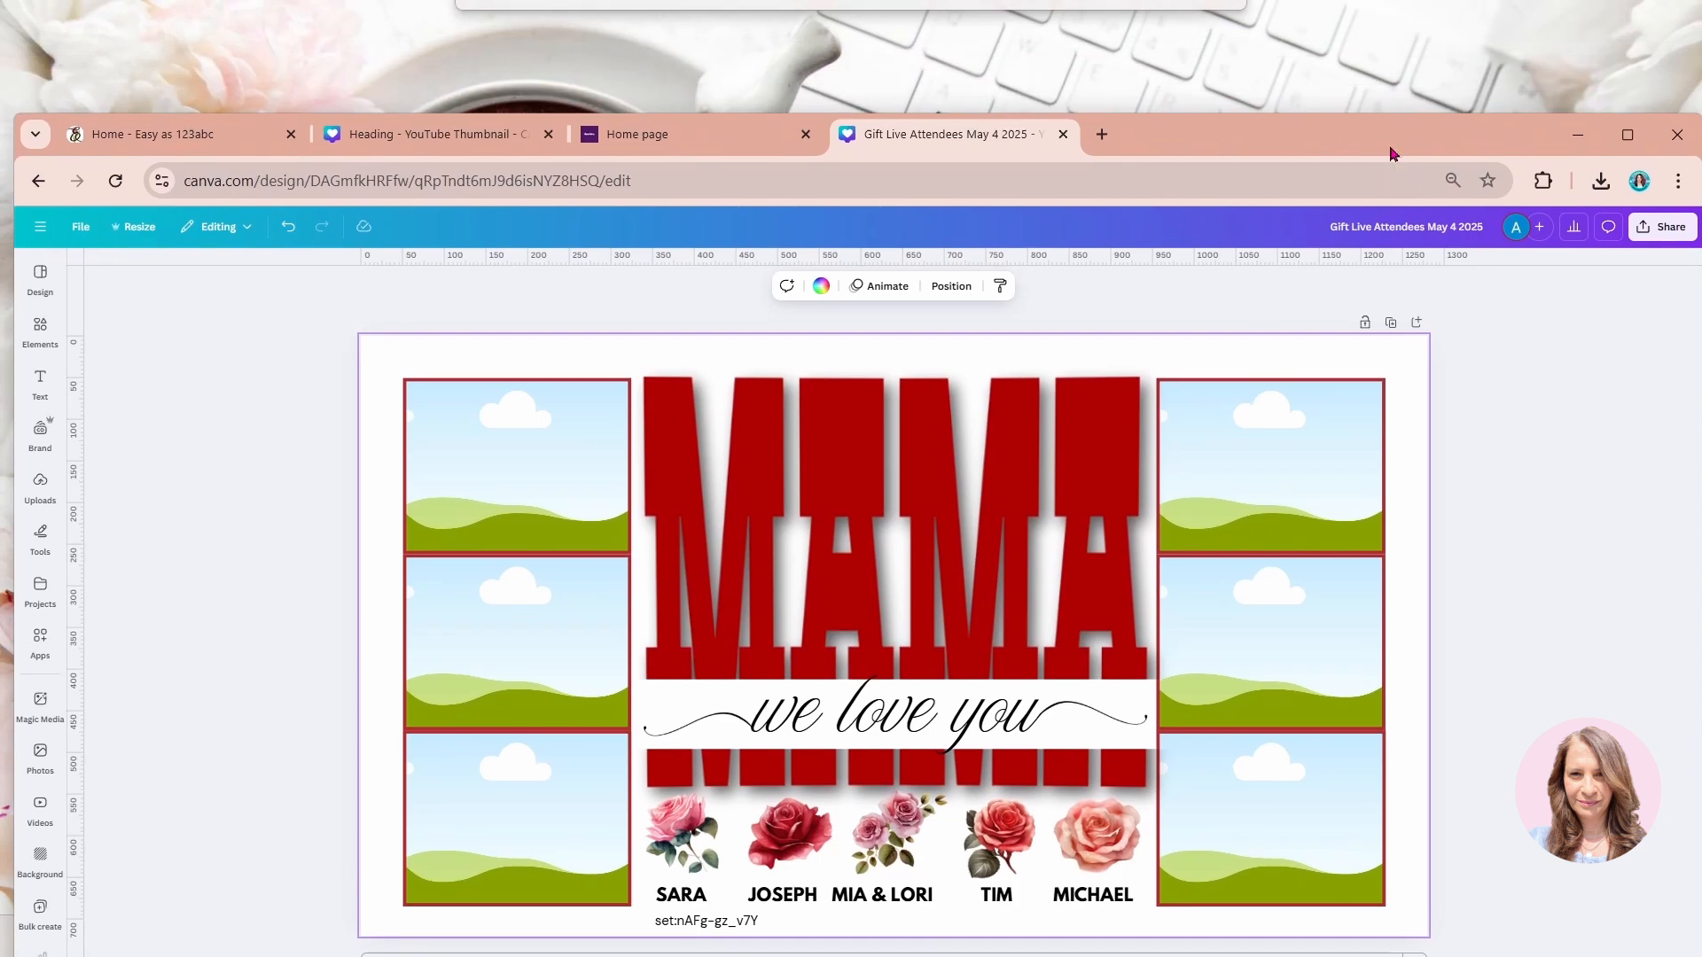
left_click_drag(953, 140, 1698, 355)
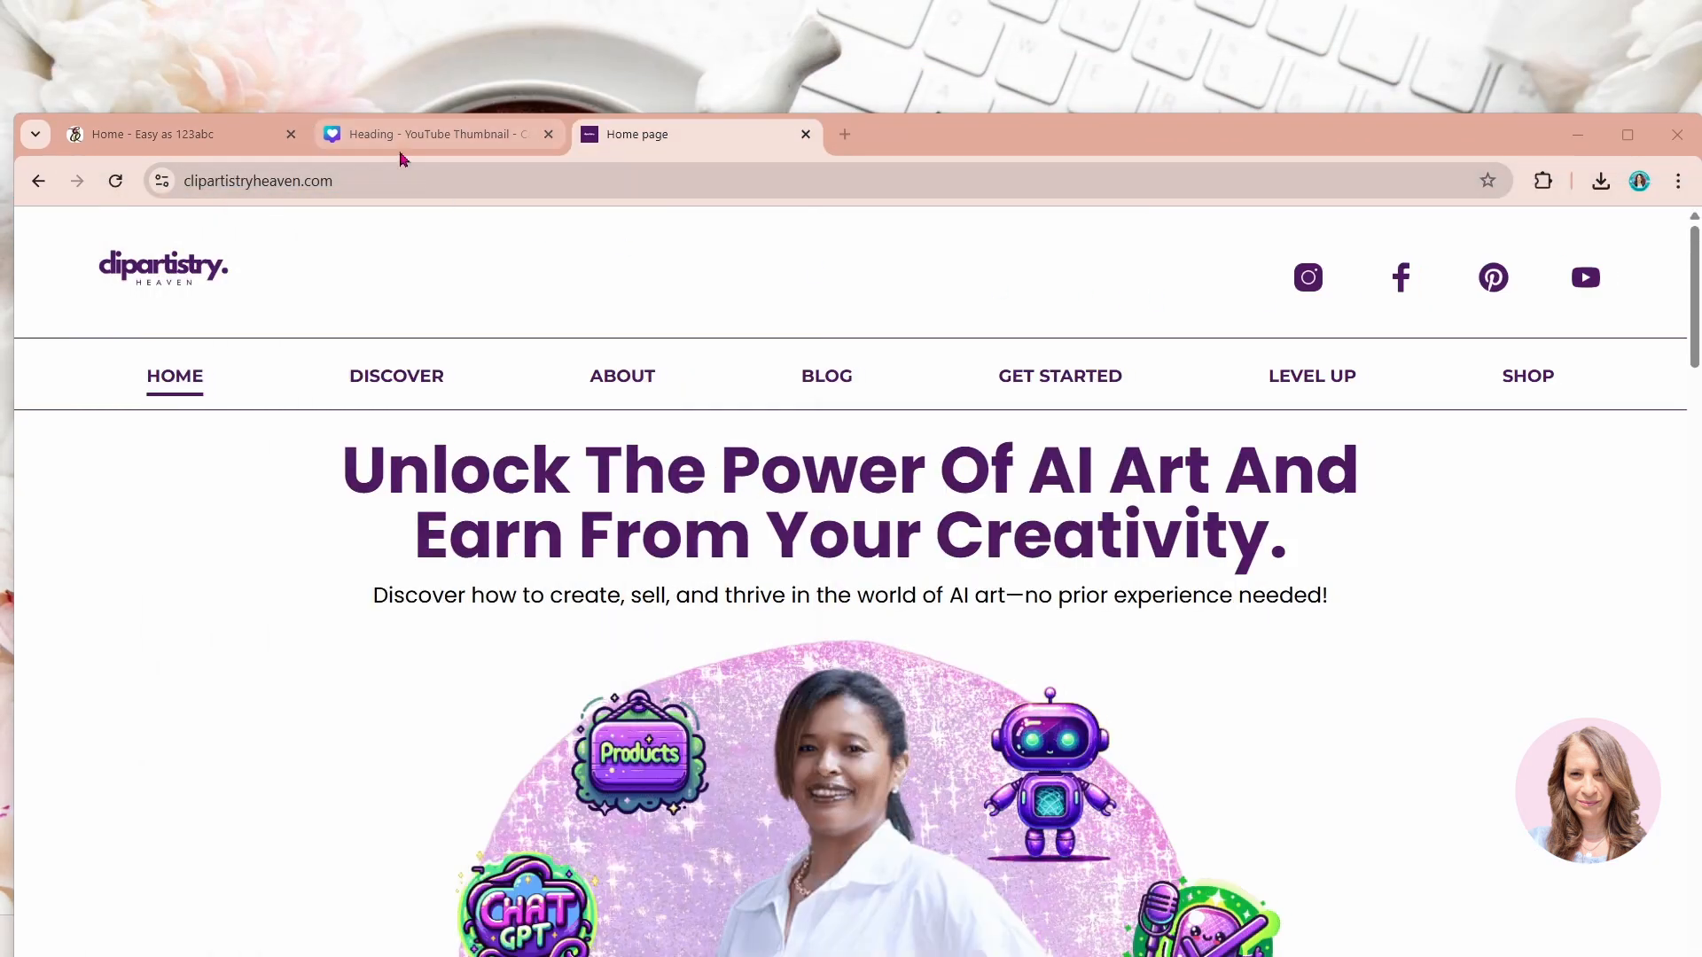
left_click(407, 144)
left_click_drag(900, 142, 898, 32)
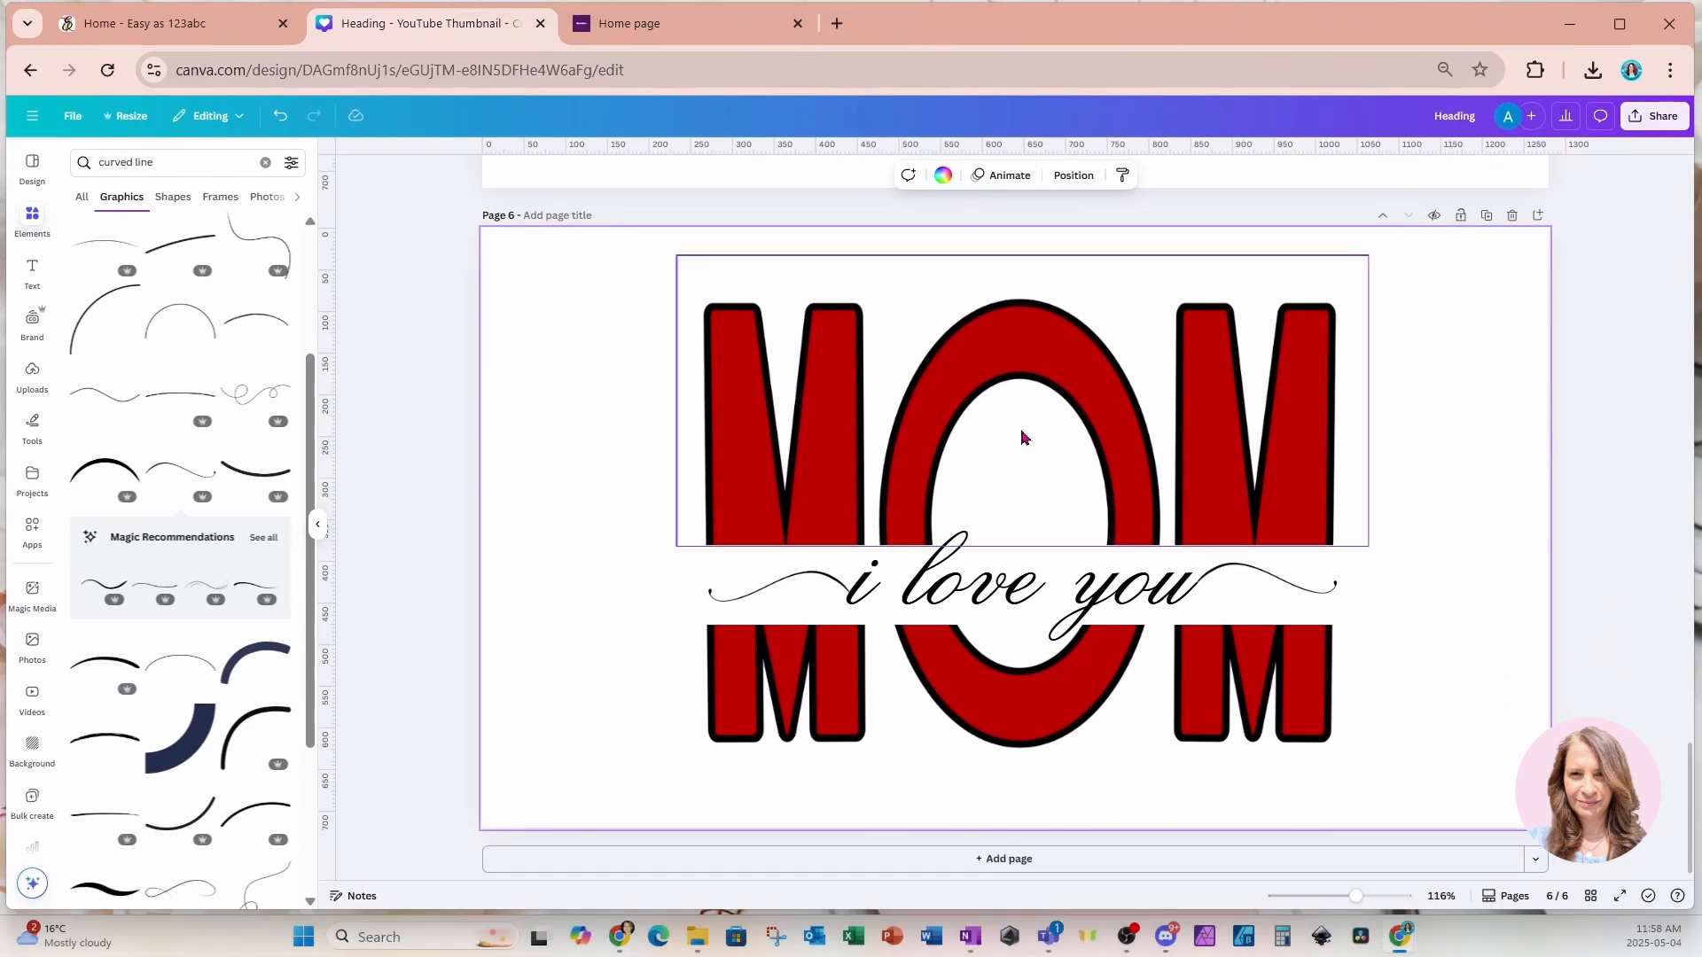
Select the red MOM graphic on page 4, open its TypeCraft edit settings and reset its shape.
scroll(1019, 434, "up", 7)
scroll(1022, 435, "up", 10)
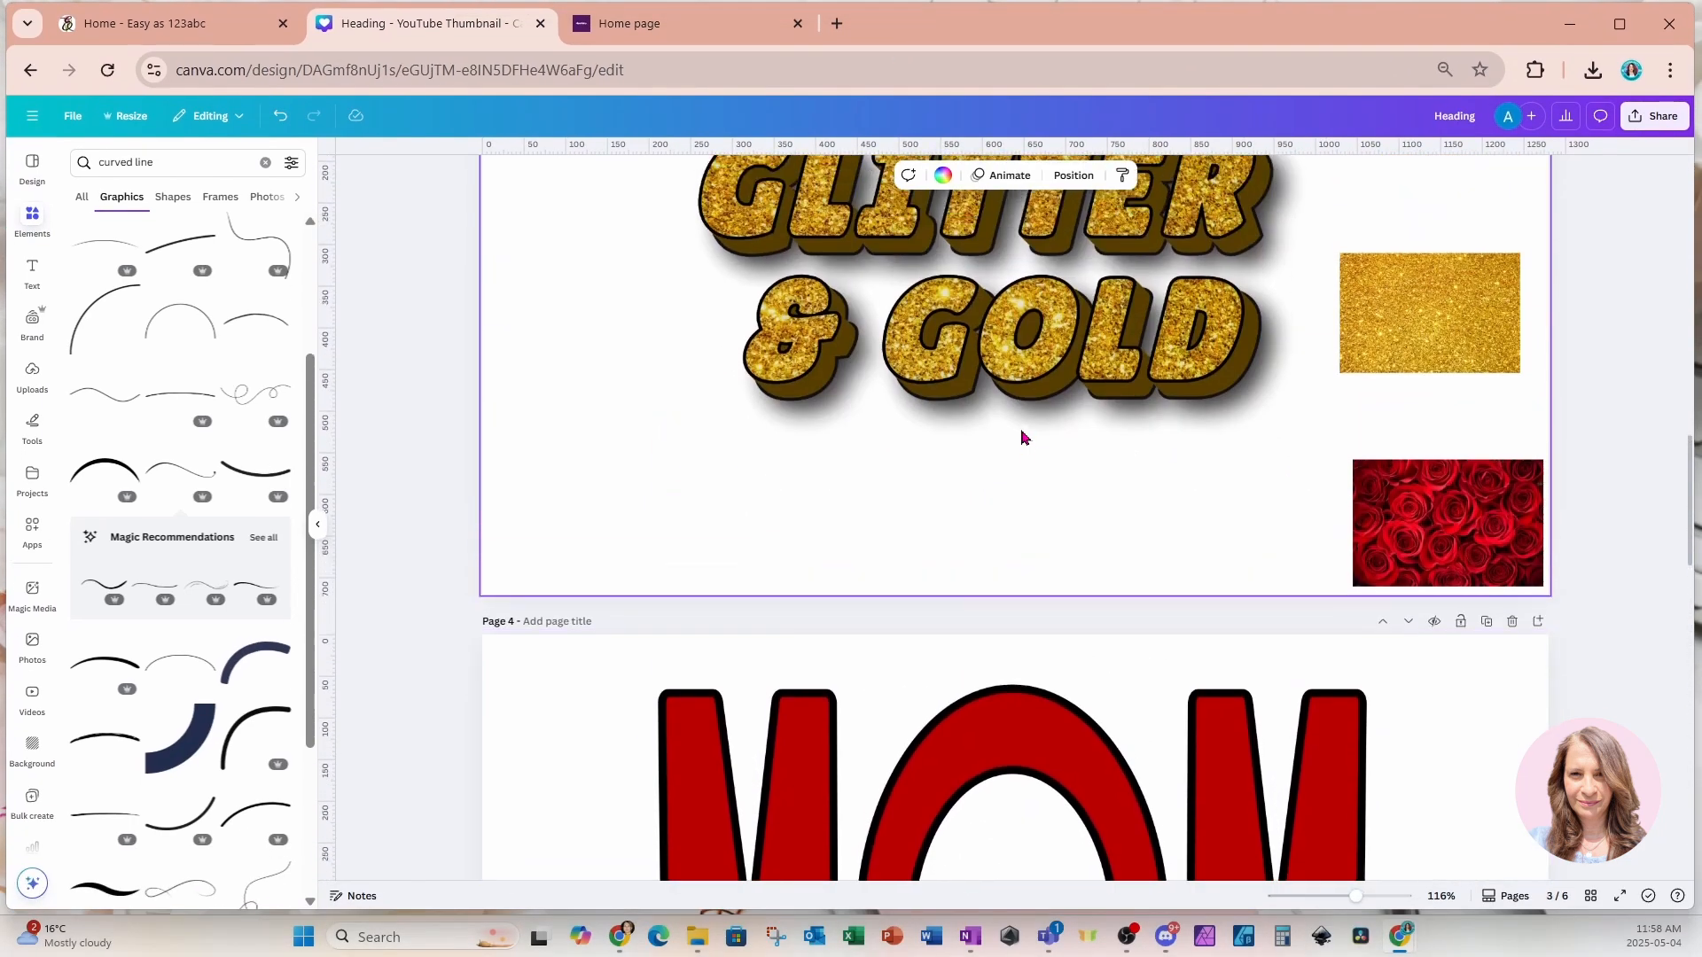
scroll(1021, 434, "down", 5)
left_click(1045, 538)
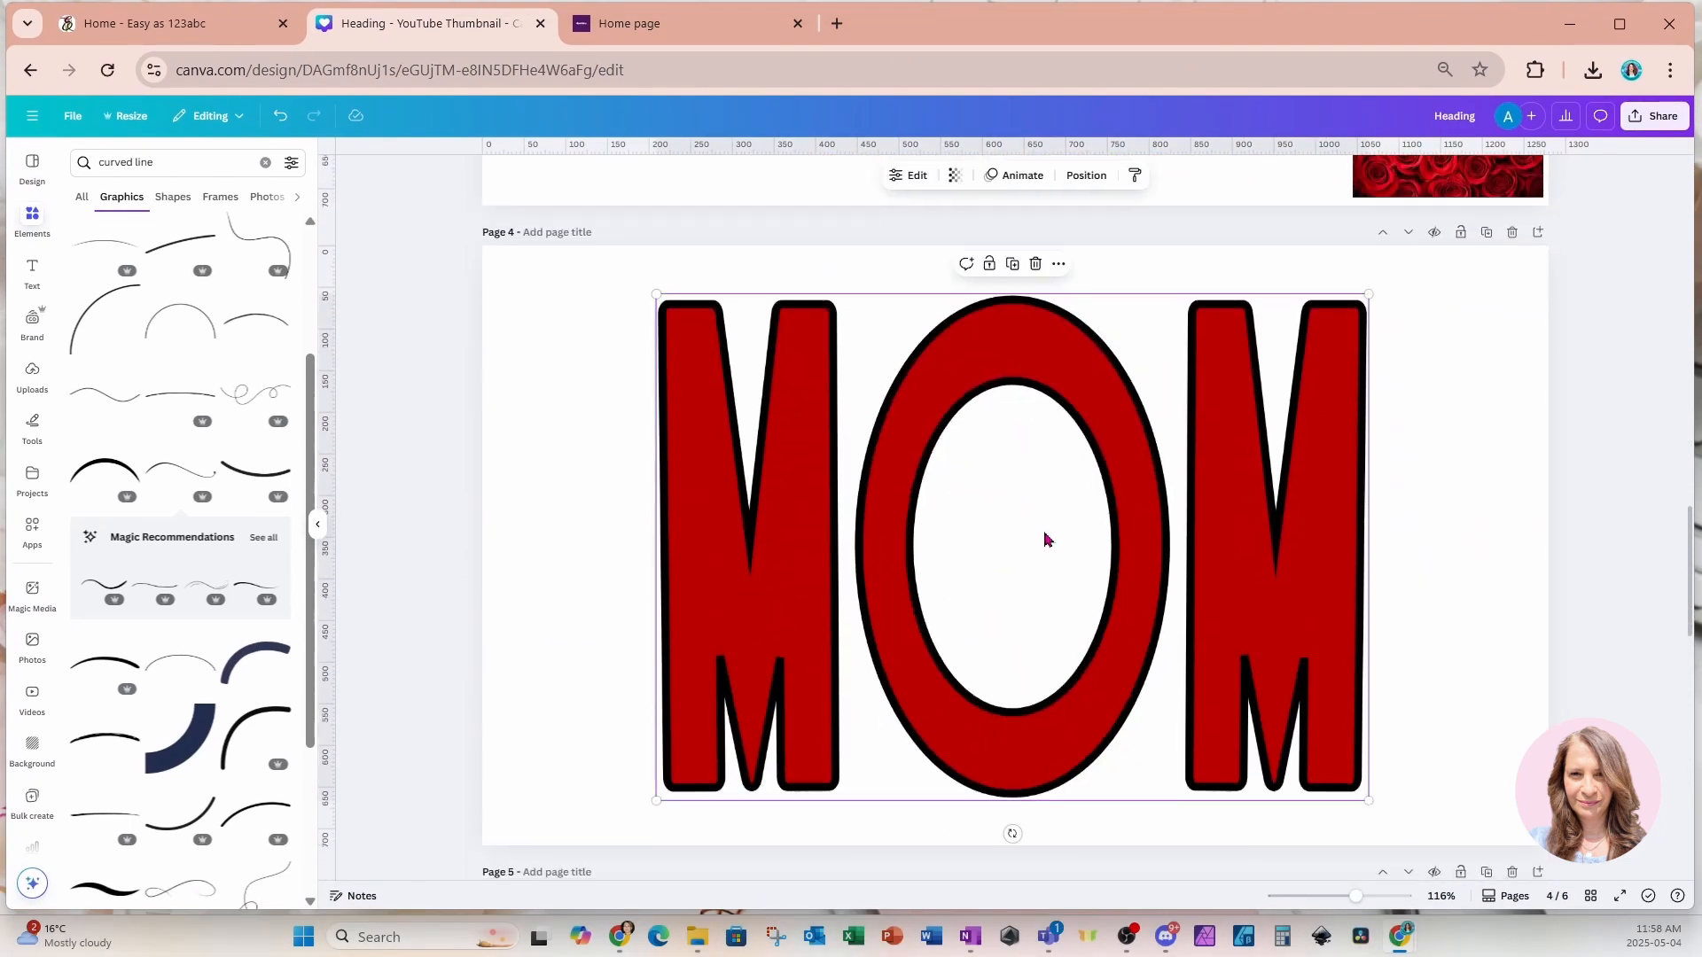
left_click(910, 175)
scroll(217, 643, "down", 2)
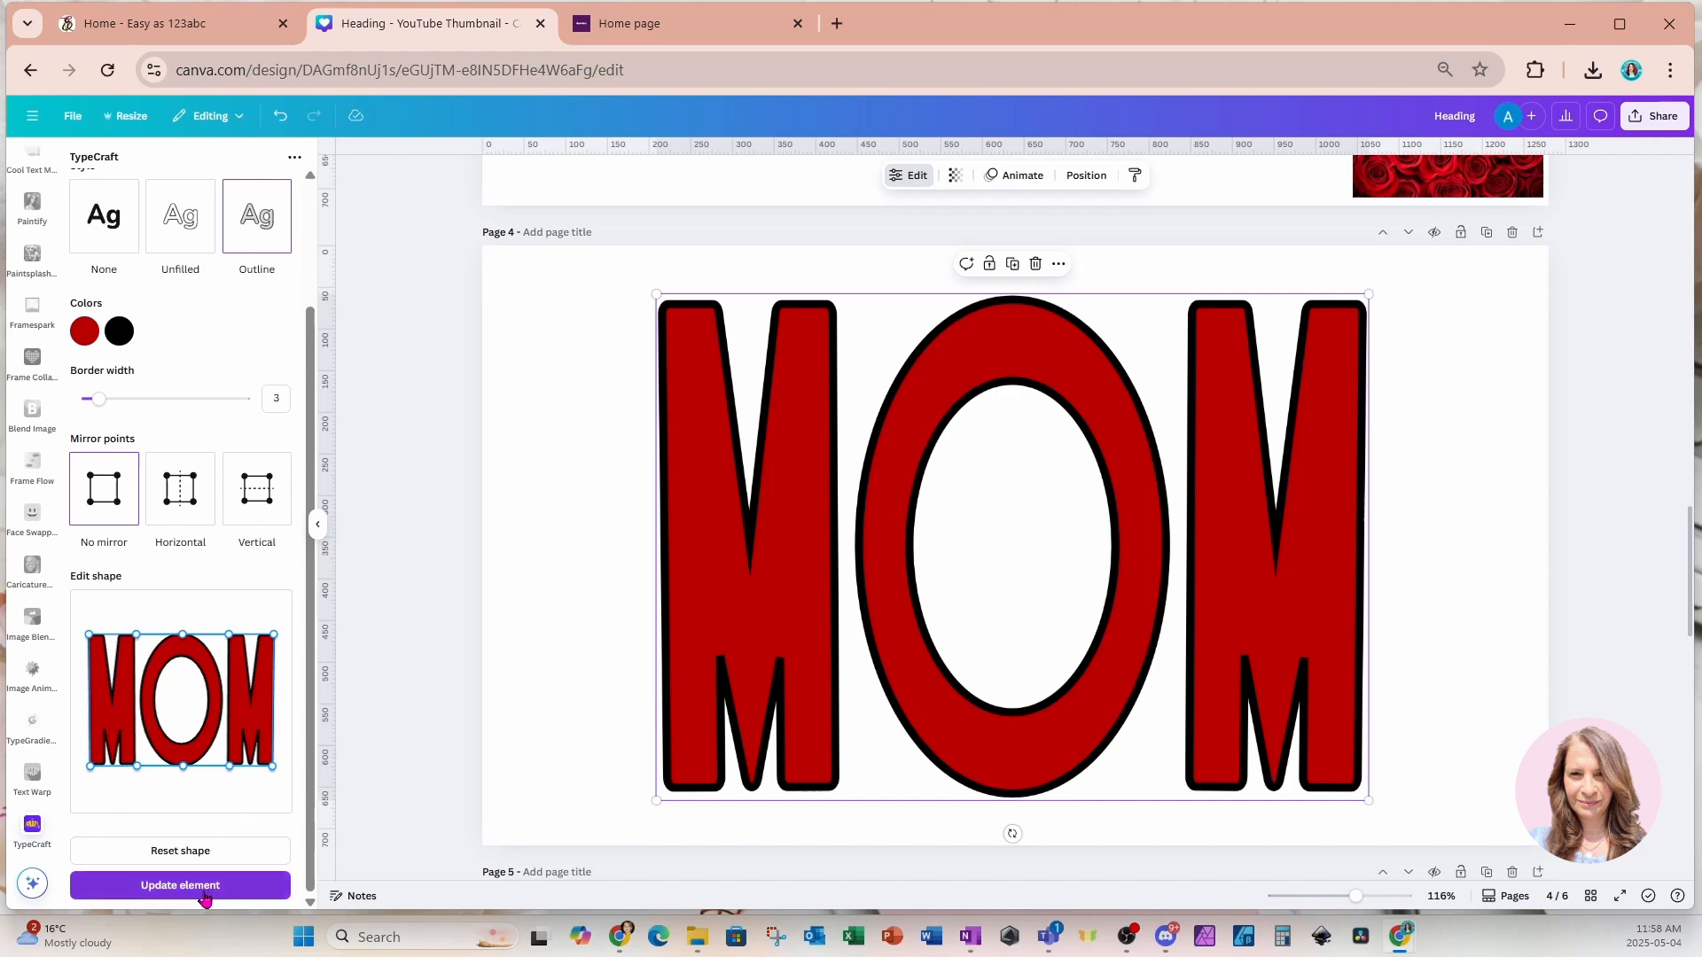
left_click(187, 852)
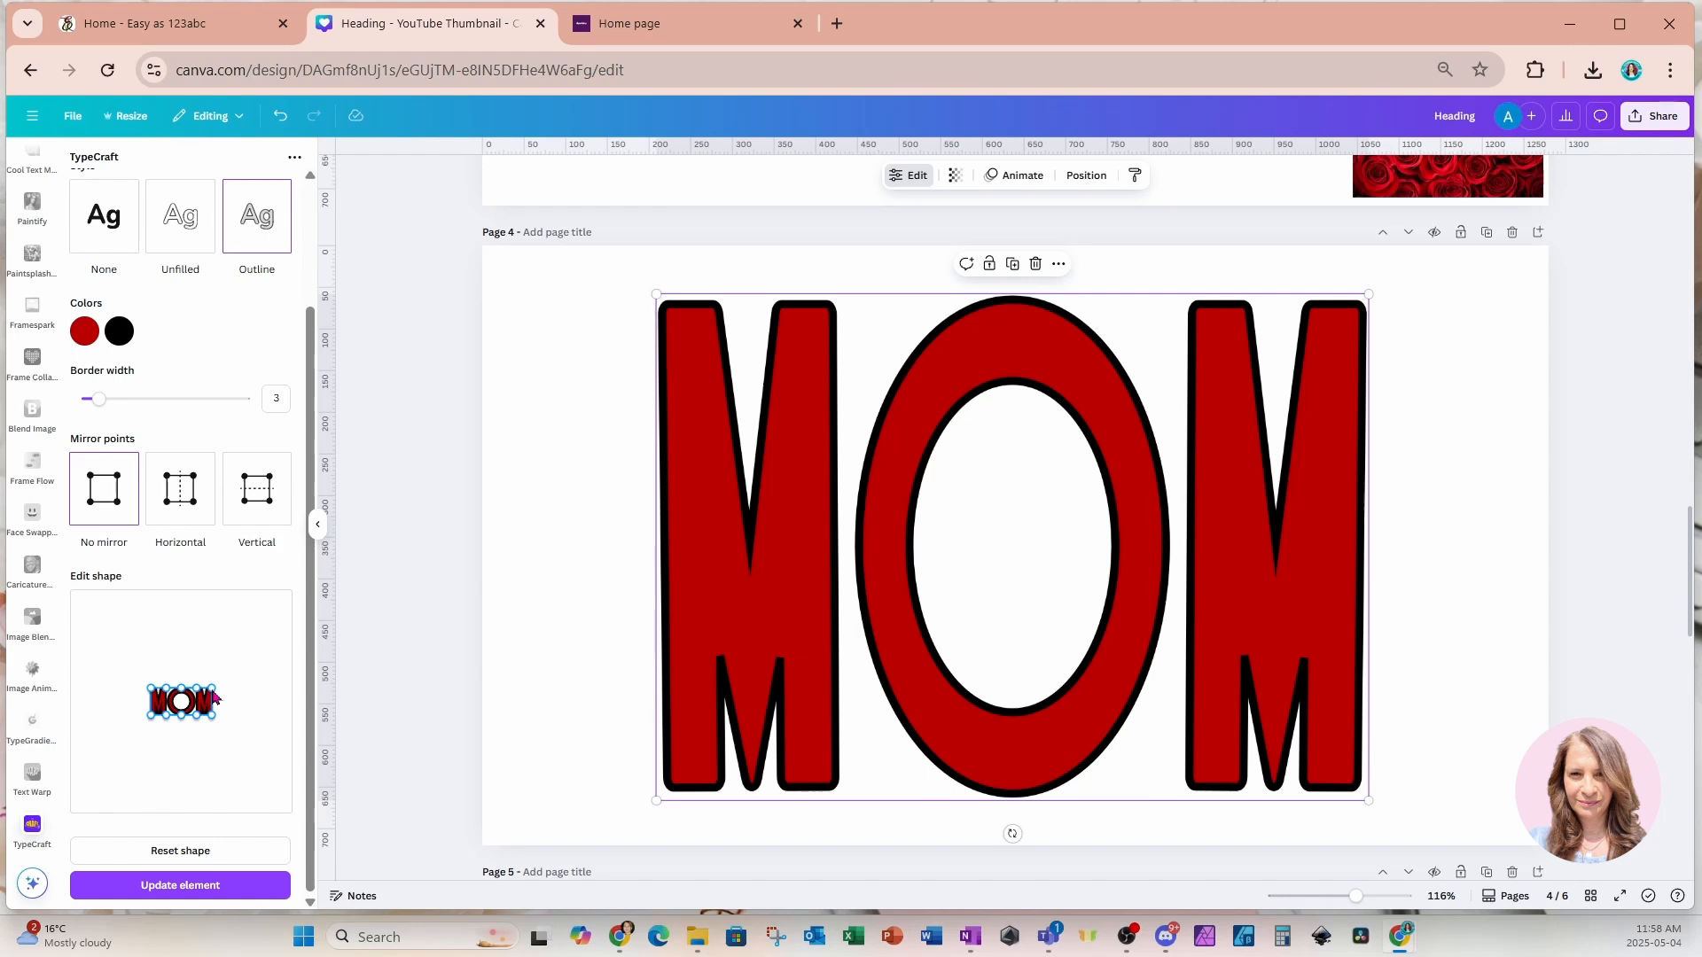
left_click(705, 669)
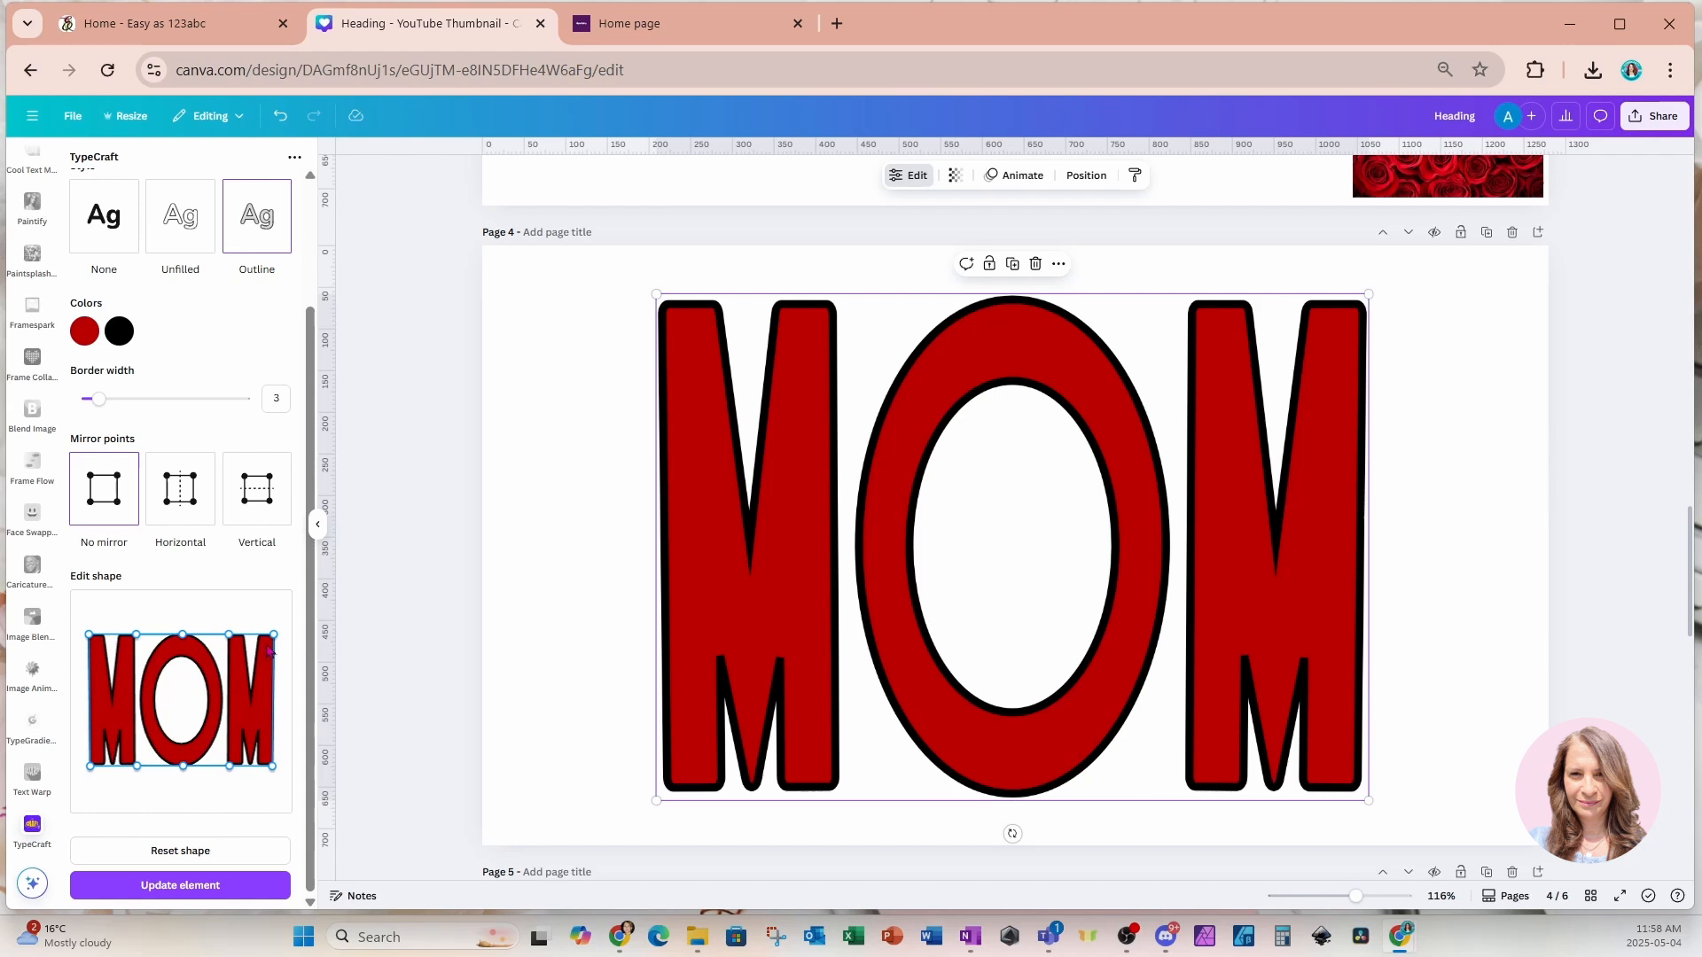
left_click_drag(273, 641, 276, 648)
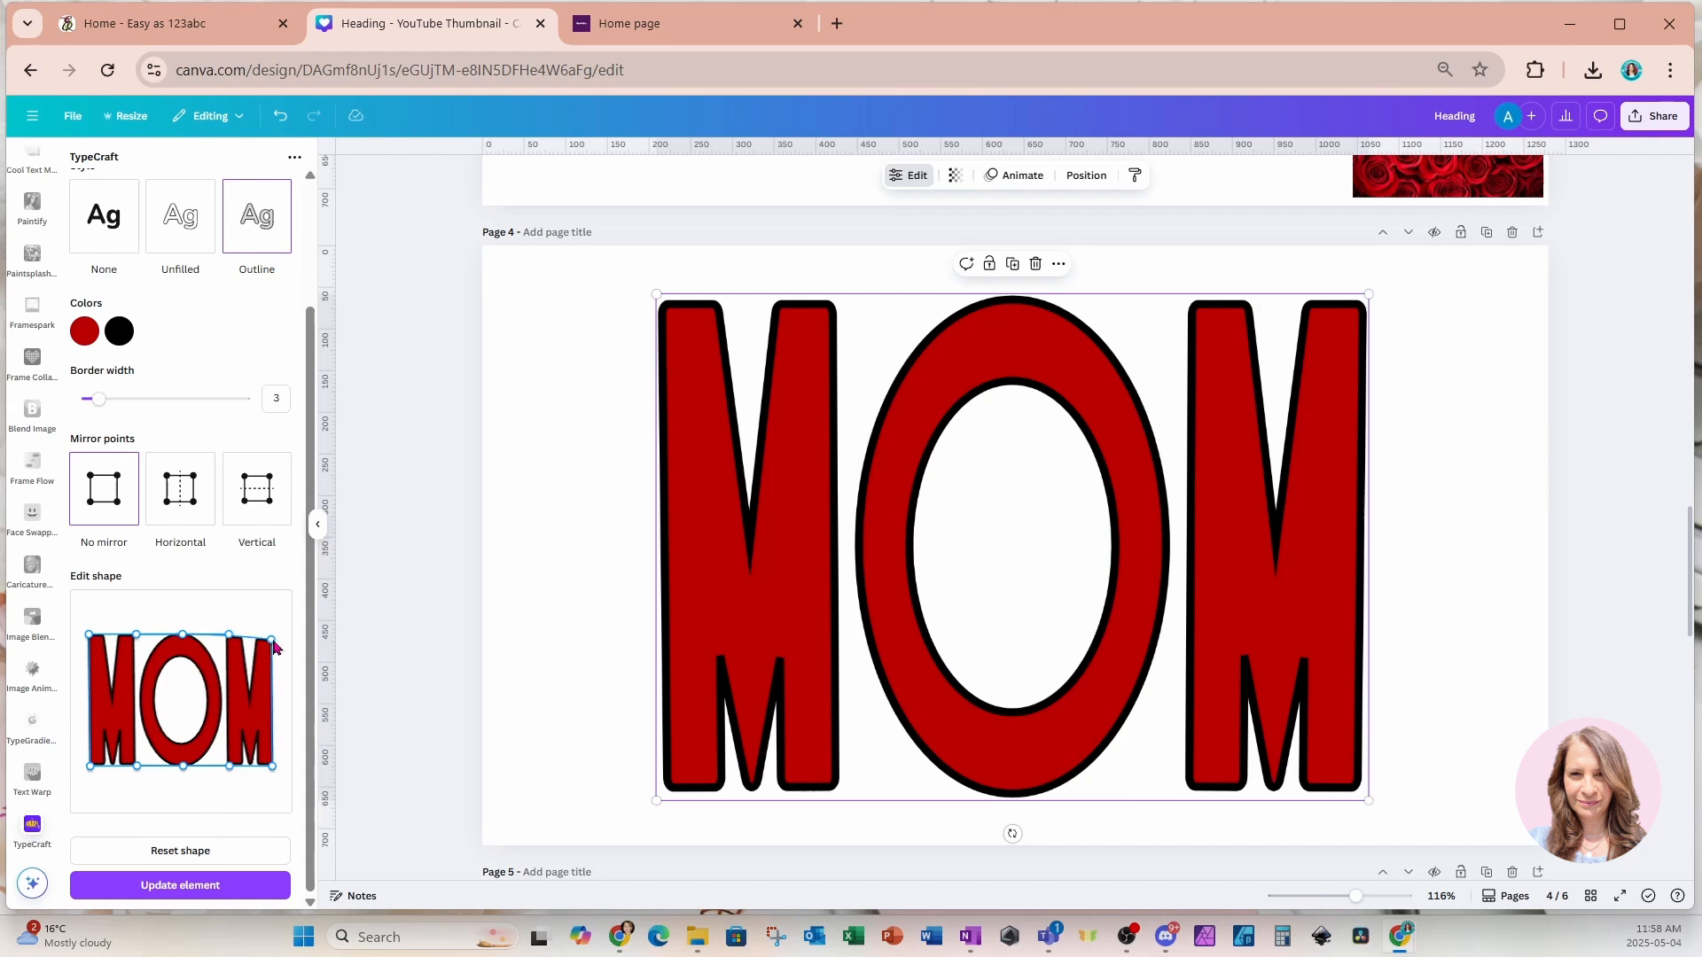
left_click(213, 851)
Set Vertical mirror points, drag the shape's right-side points to taper MOM toward the right, and update the element.
left_click(272, 498)
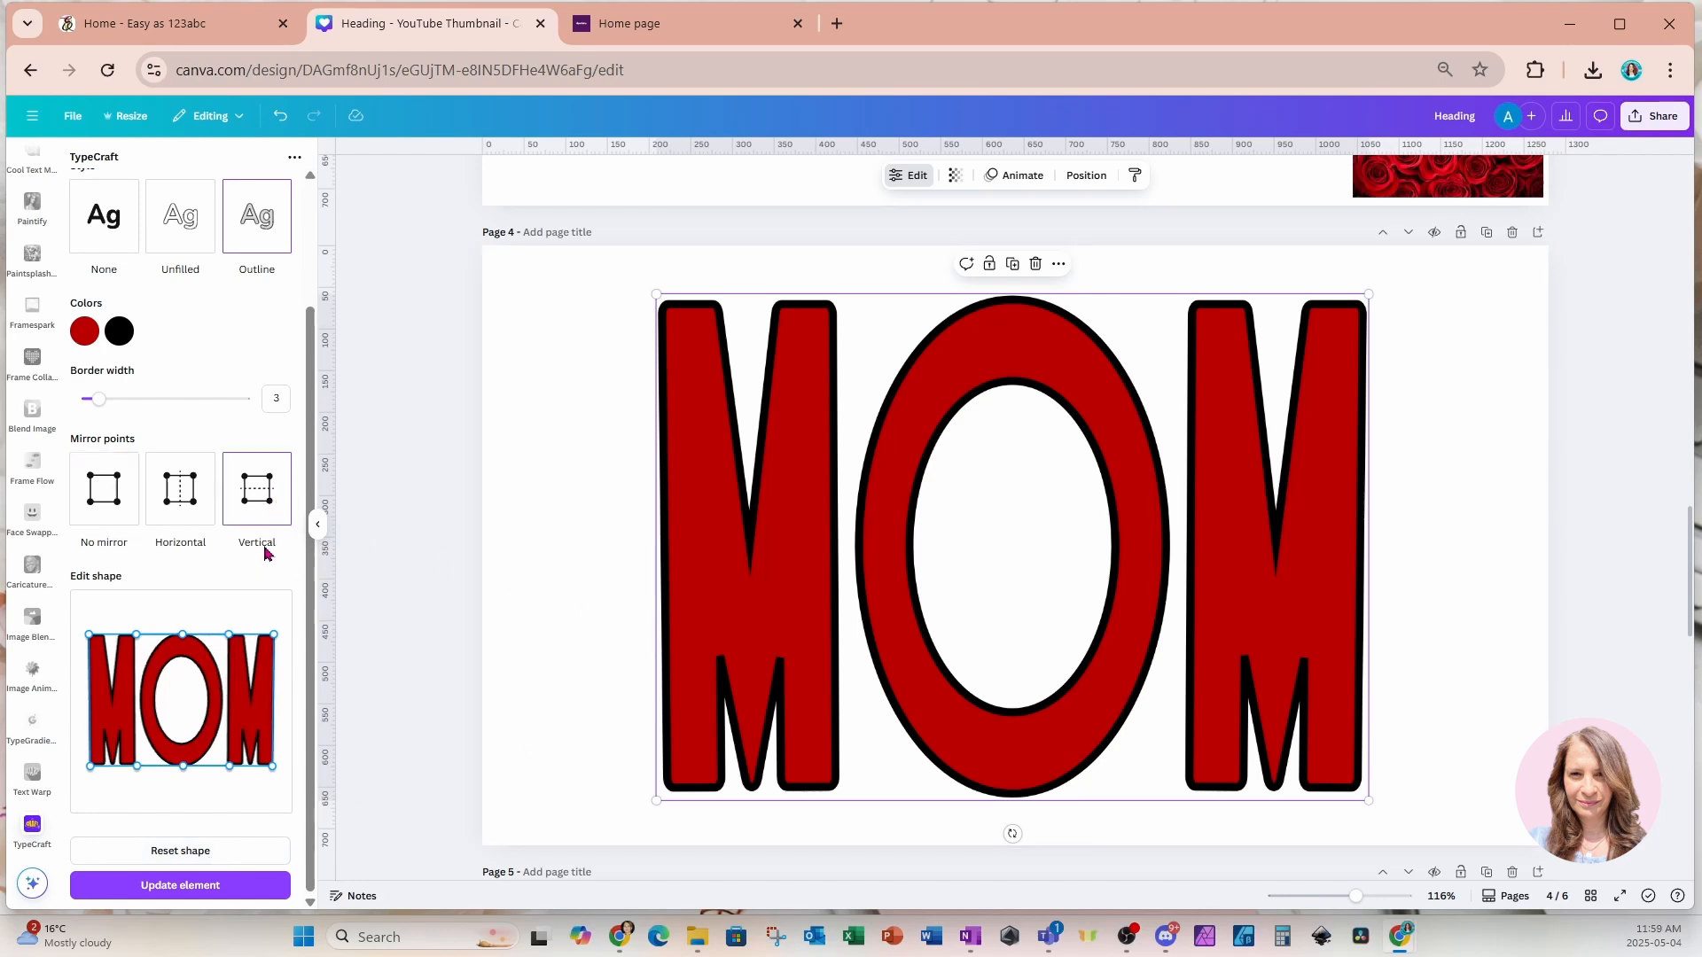
left_click_drag(274, 635, 277, 666)
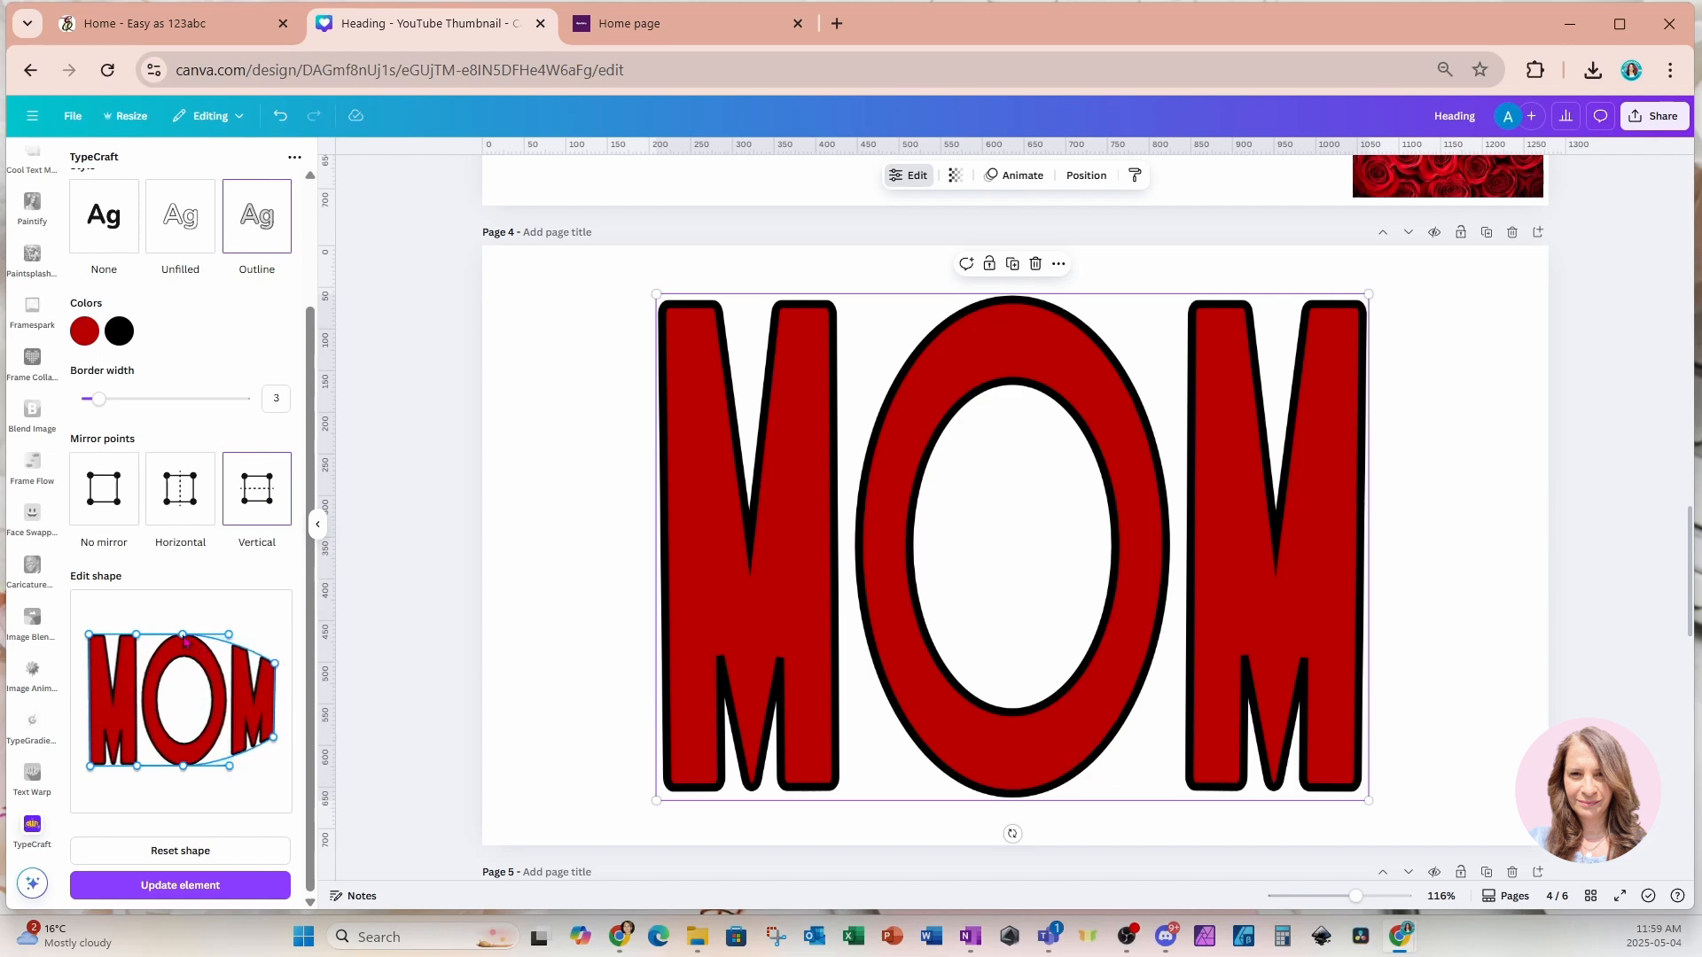
left_click_drag(184, 639, 274, 660)
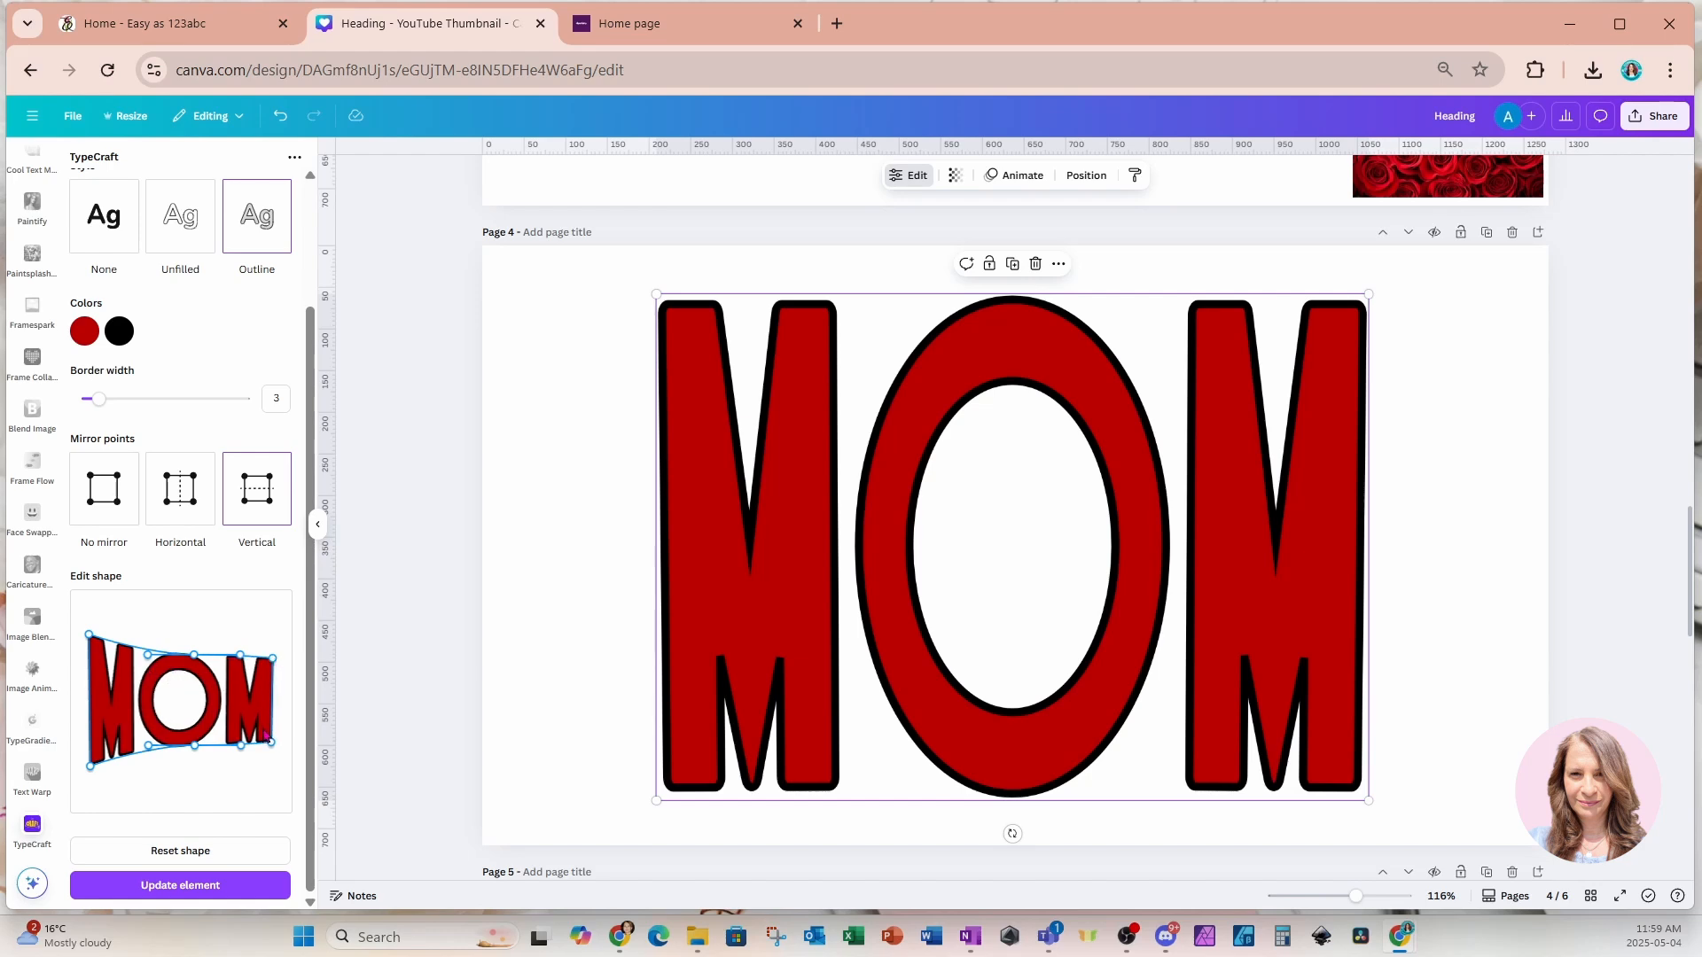
left_click_drag(273, 744, 274, 744)
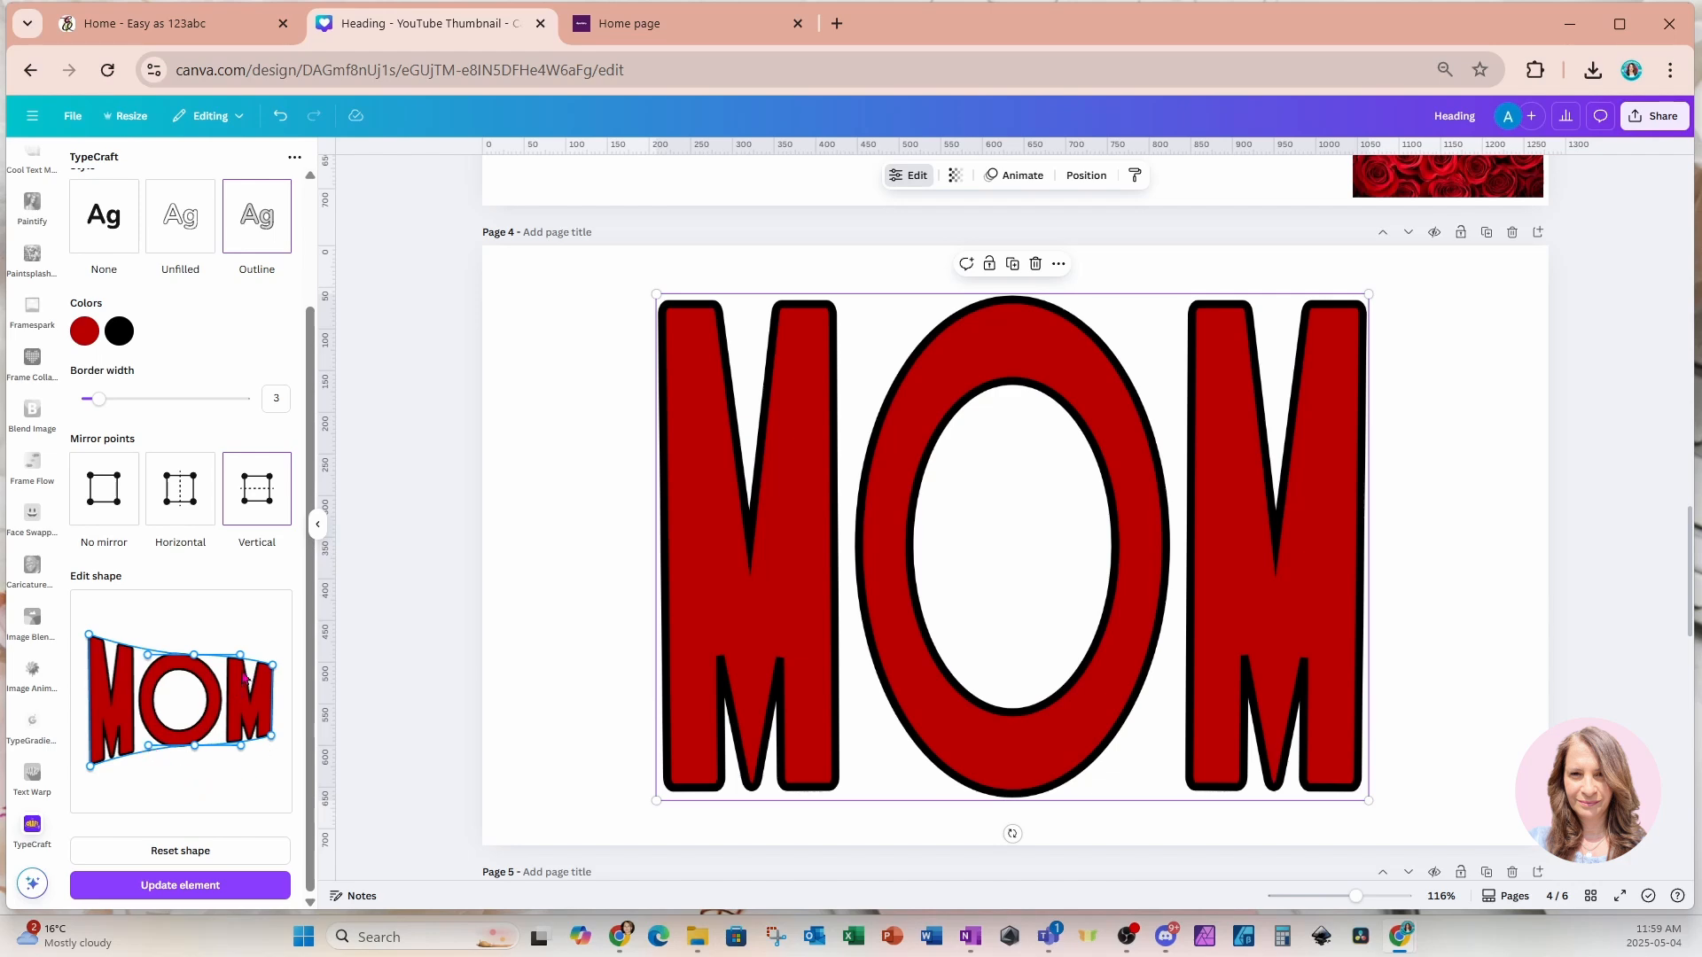
left_click_drag(240, 655, 241, 662)
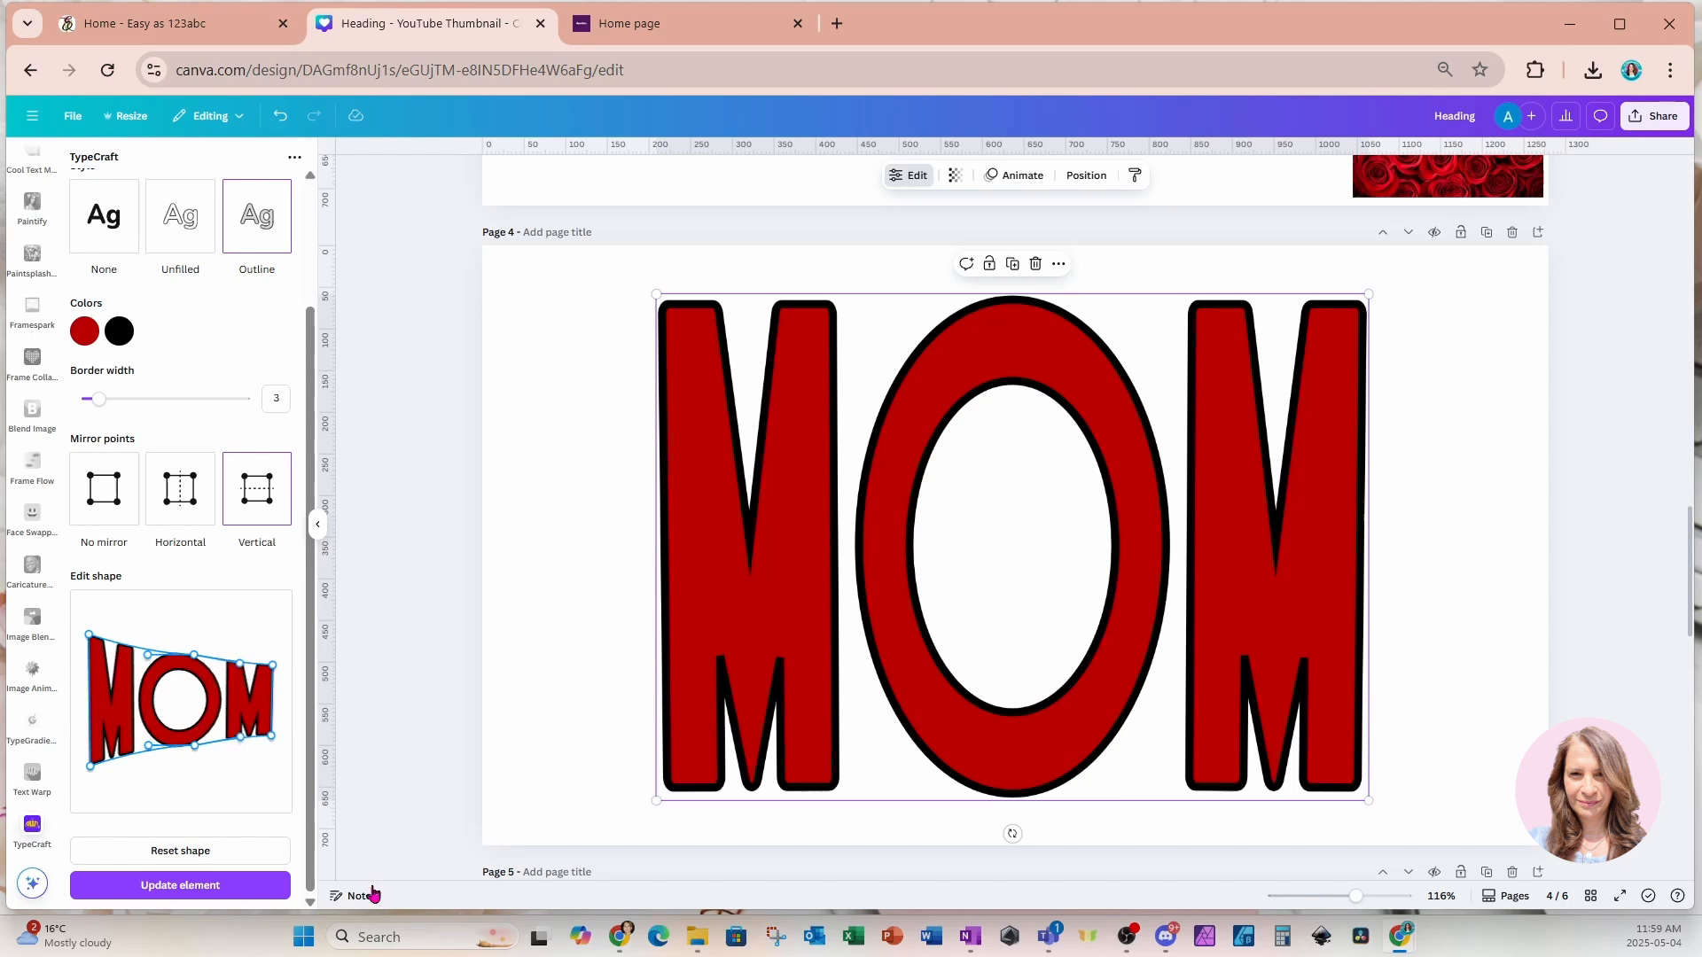
left_click(262, 886)
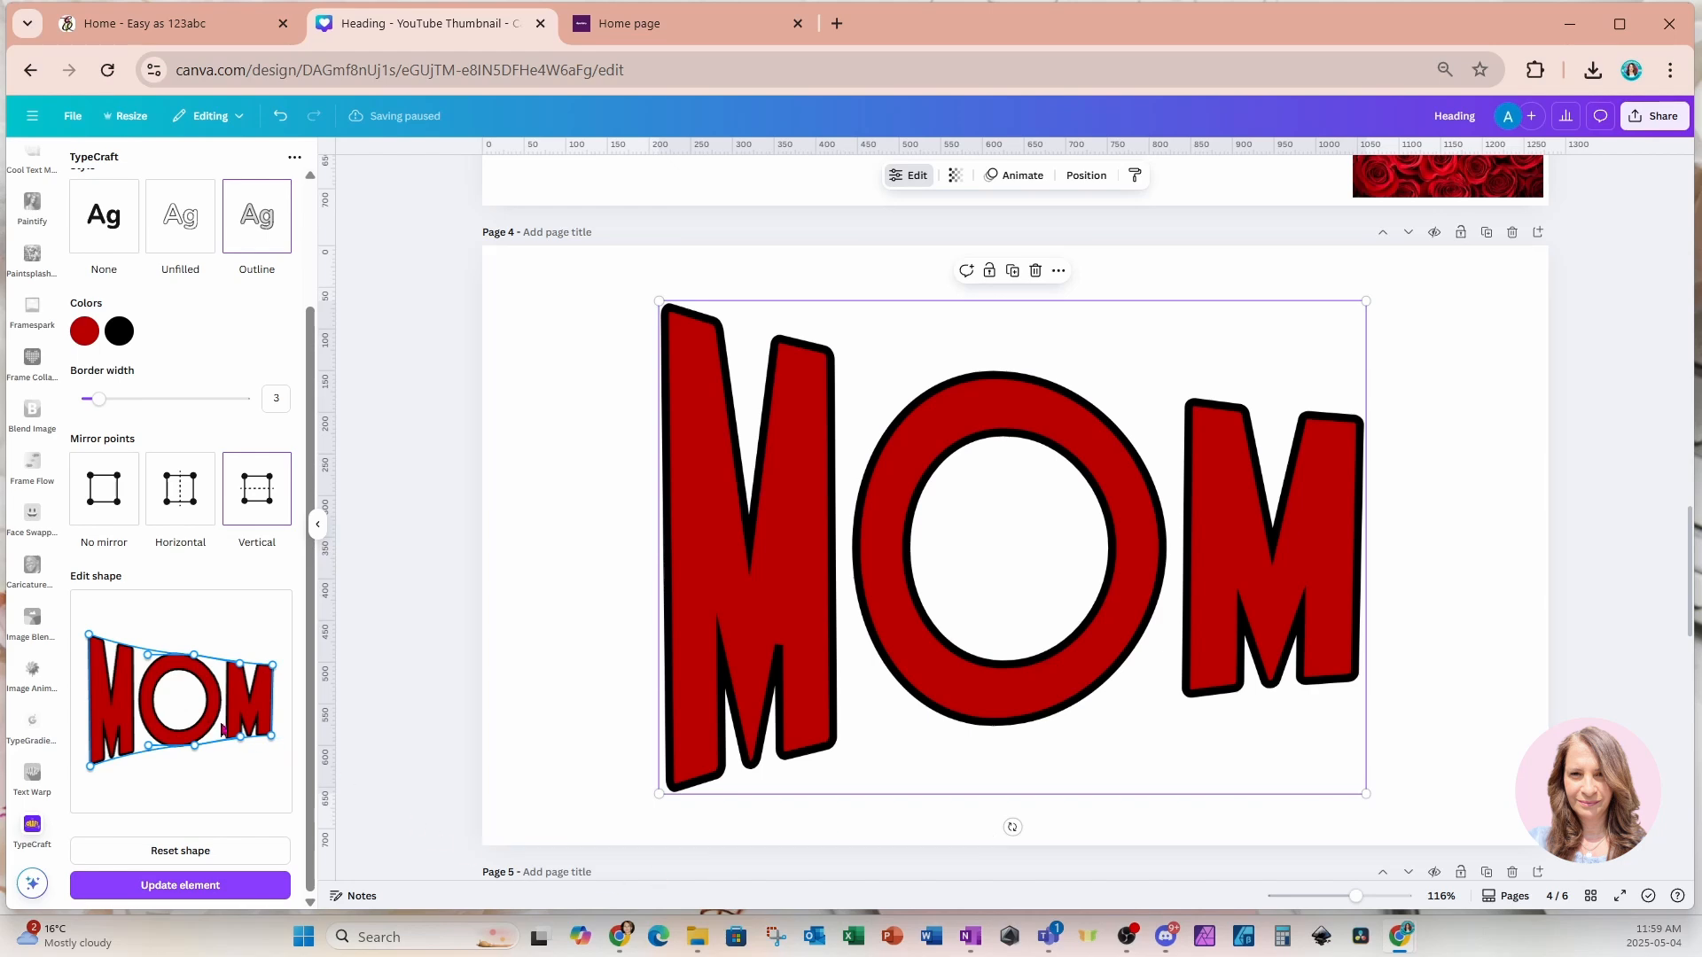
Pull the right-middle shape point inward to narrow the right end further and update the MOM element.
left_click_drag(149, 658, 149, 650)
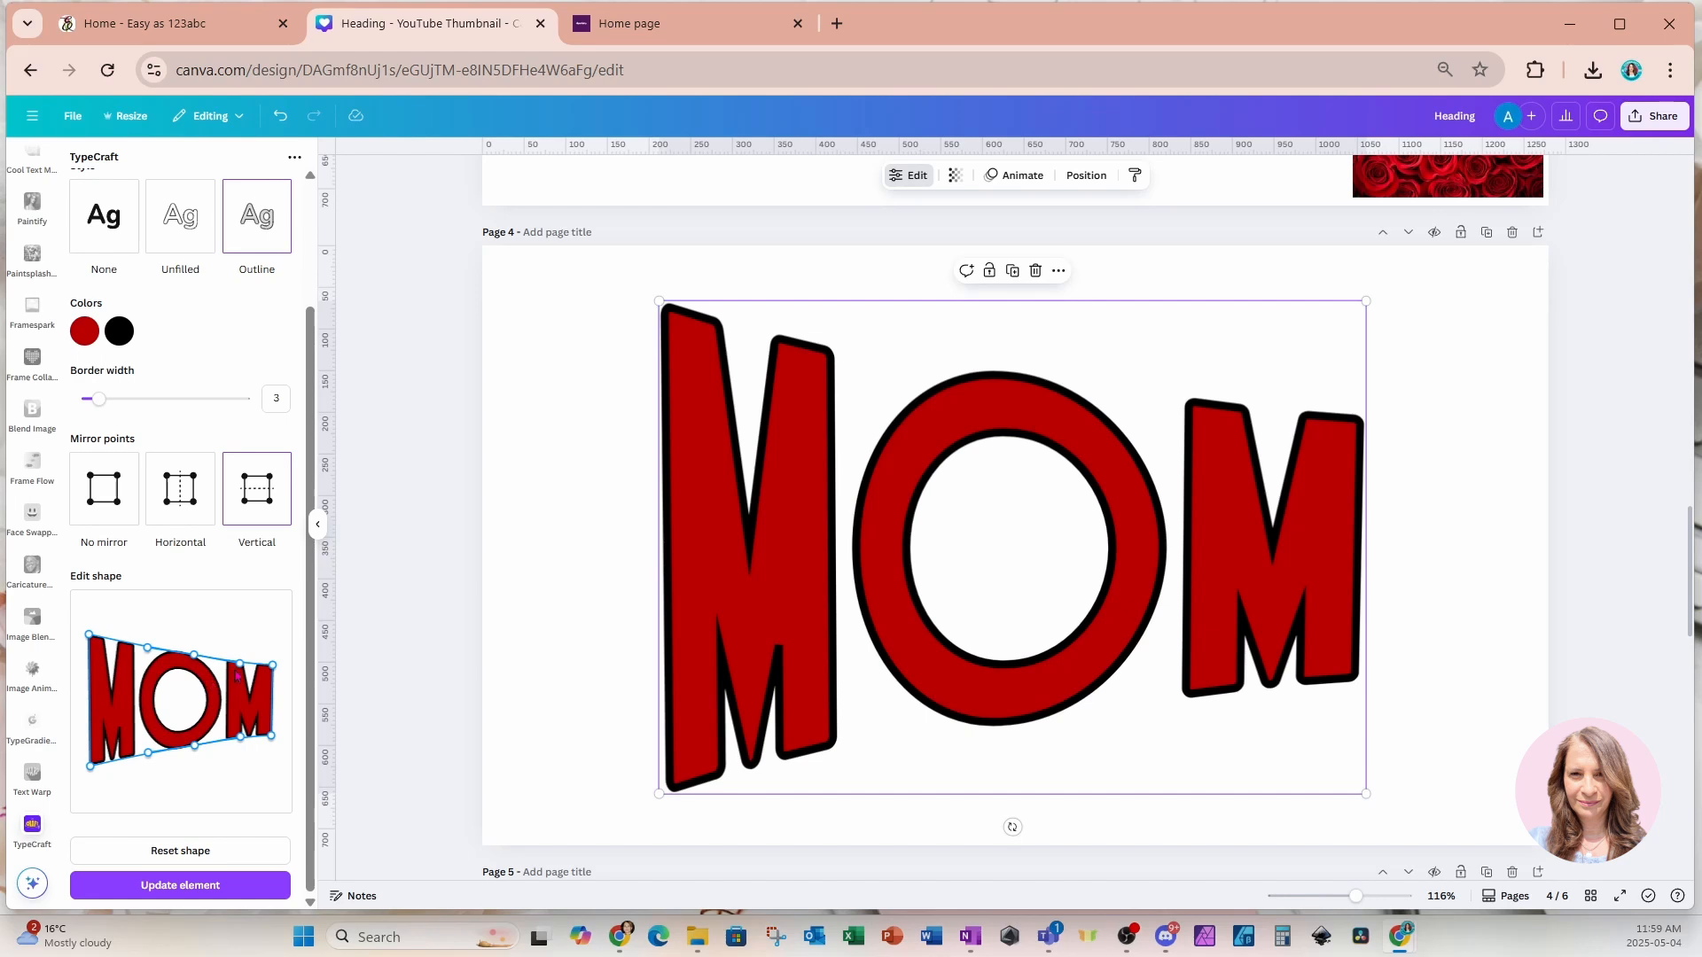
left_click_drag(272, 665, 197, 664)
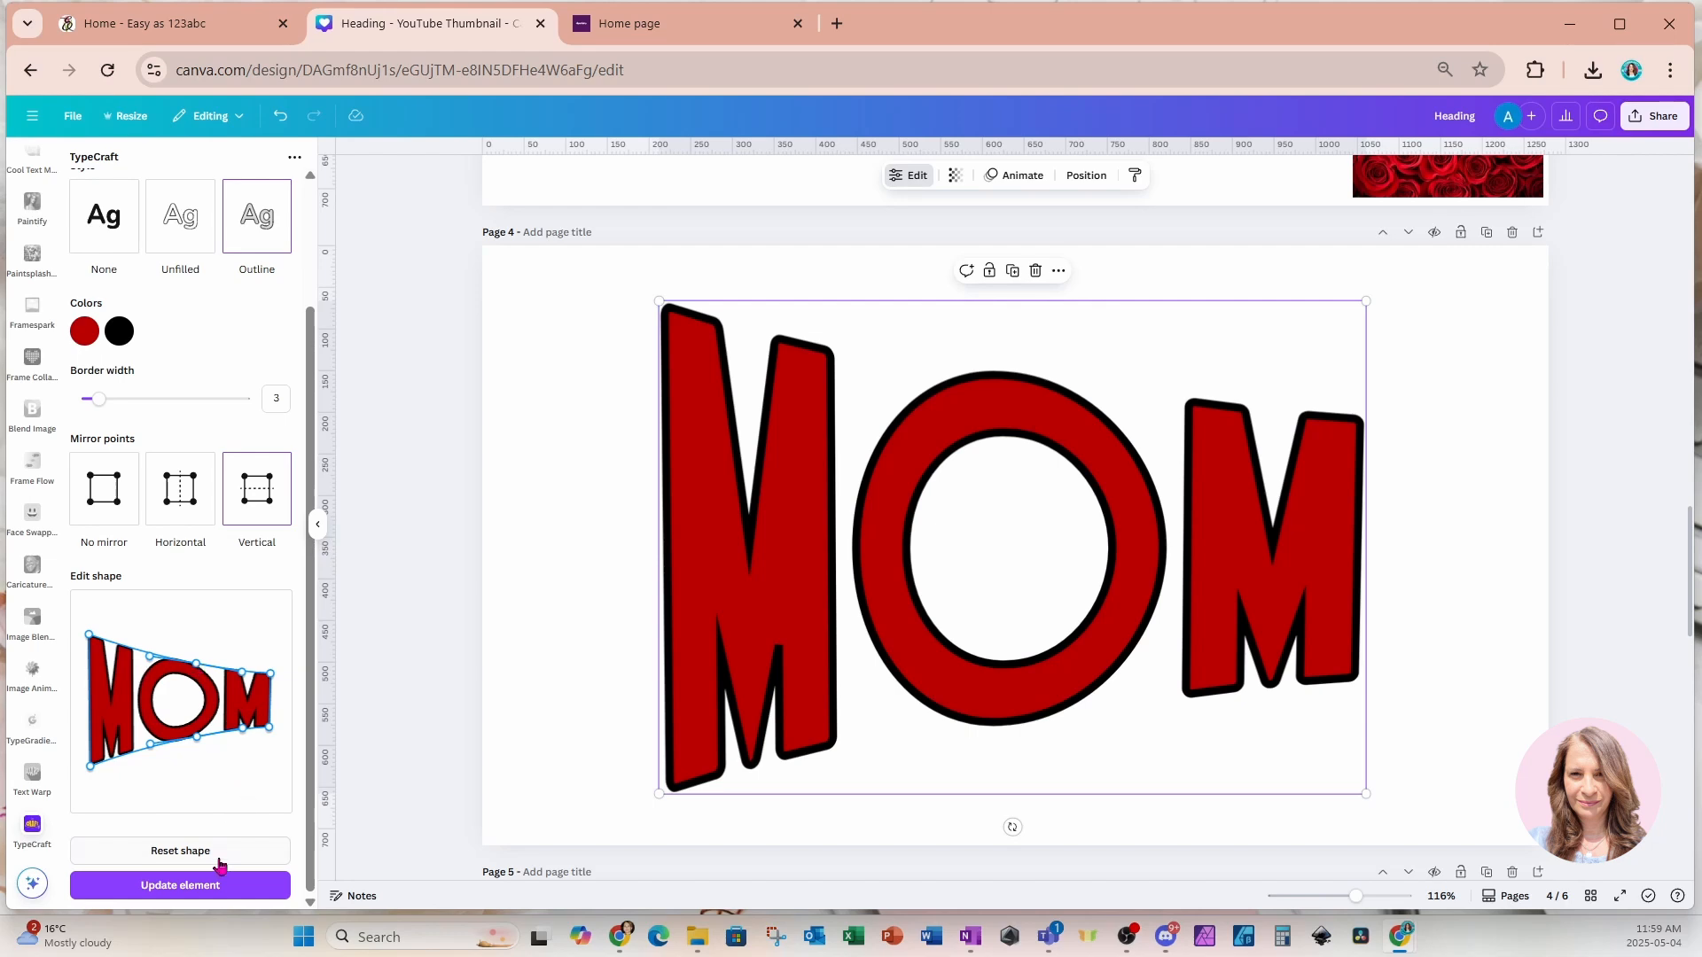
left_click(213, 888)
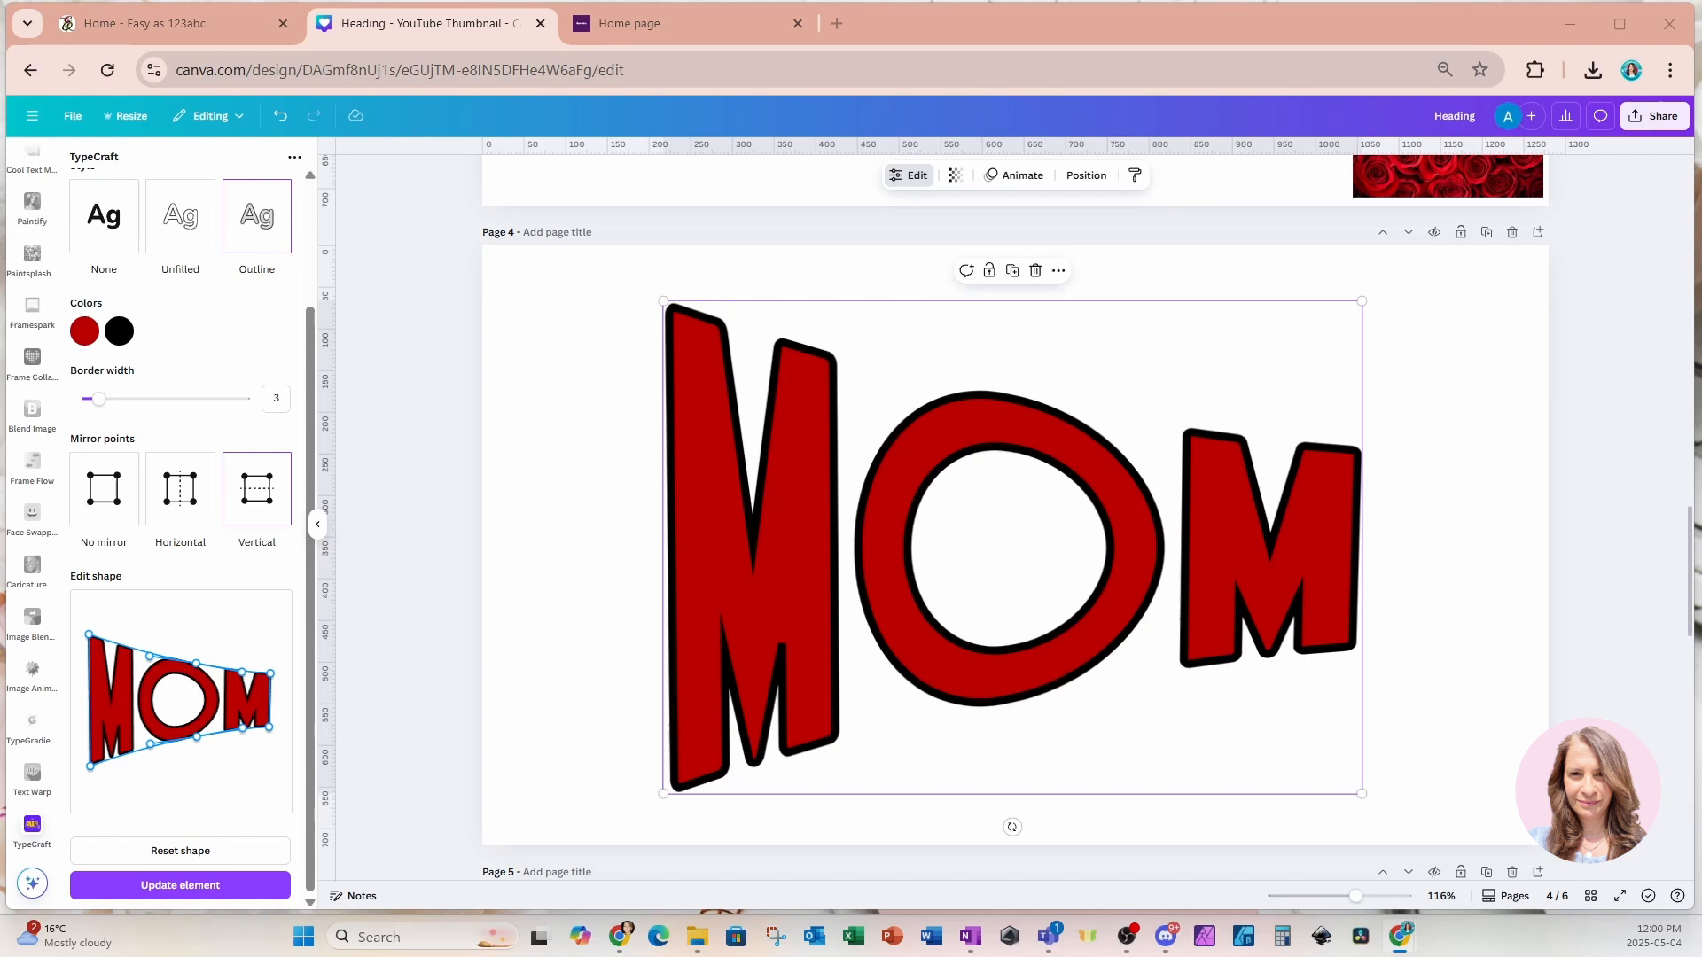
Switch to the easyas123abc site, open its Classes page and scroll through the live class schedule.
left_click(177, 26)
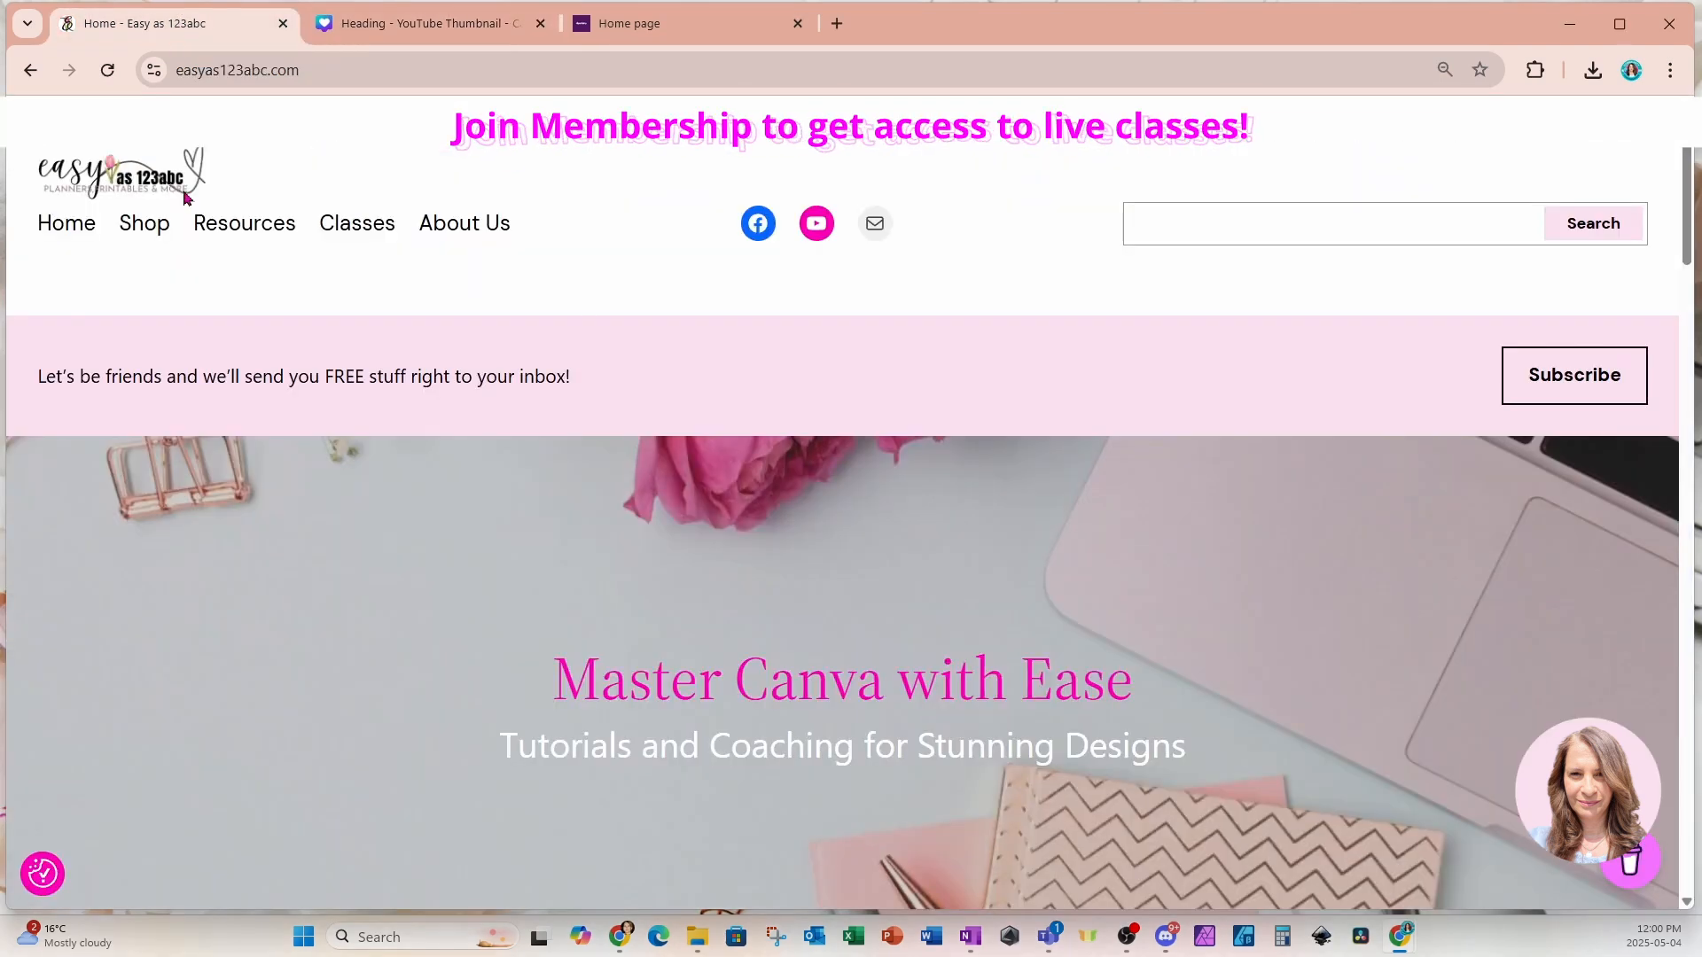
left_click(351, 235)
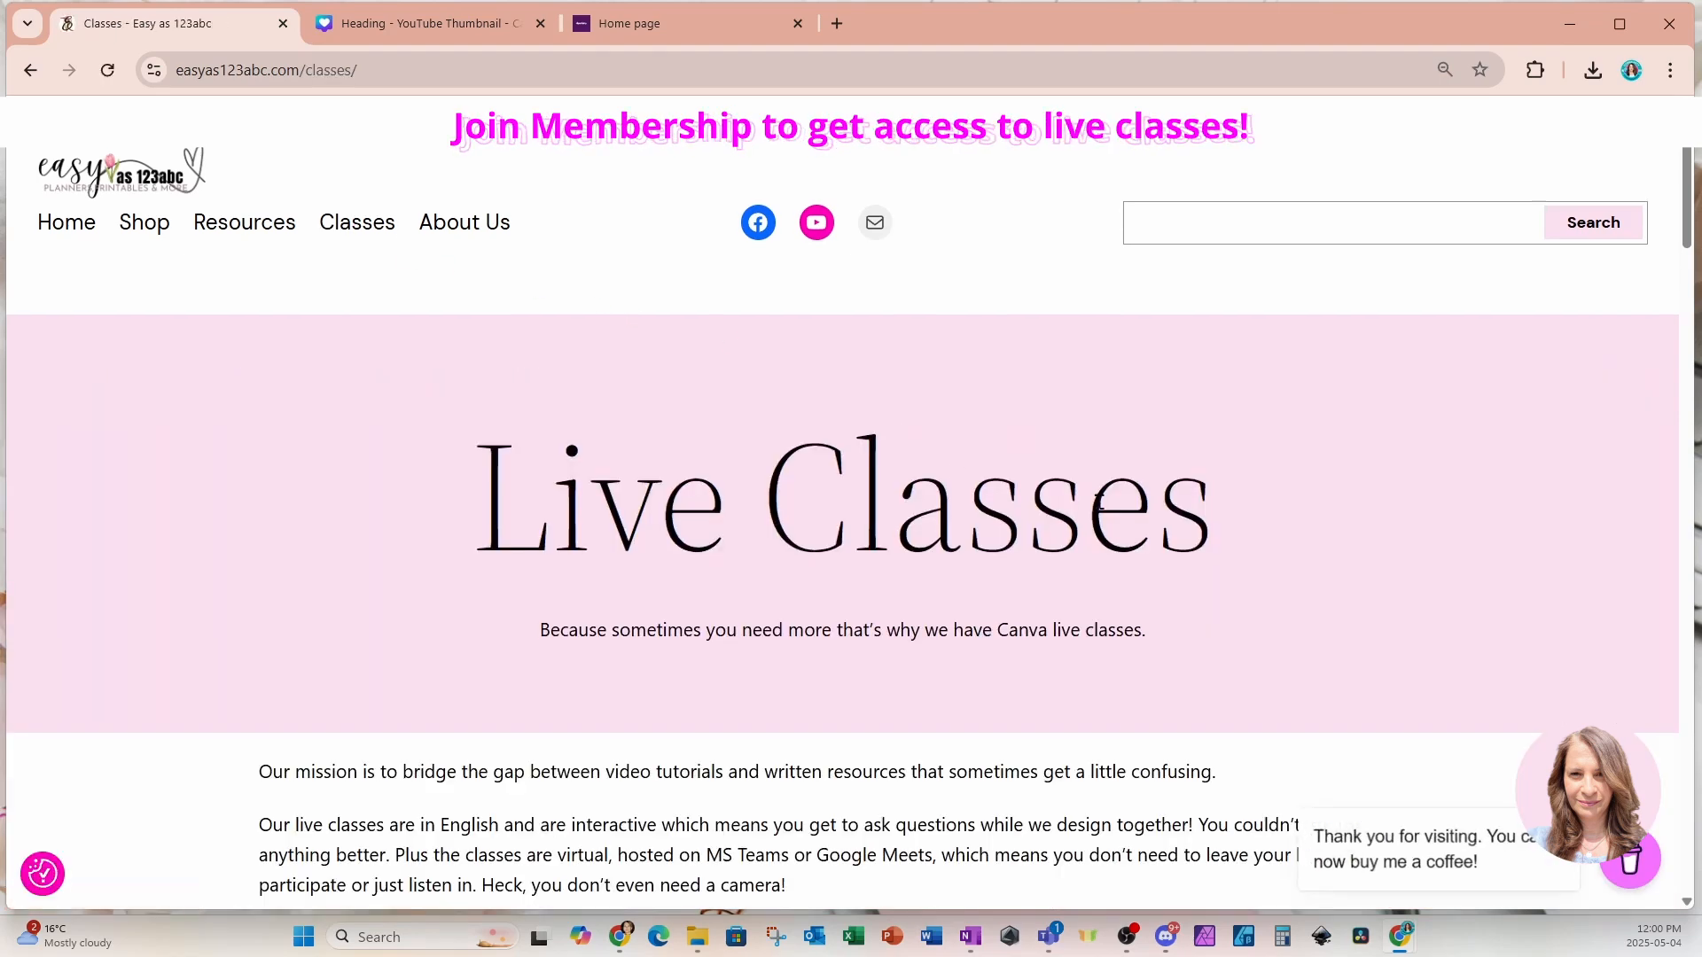
scroll(1099, 502, "down", 9)
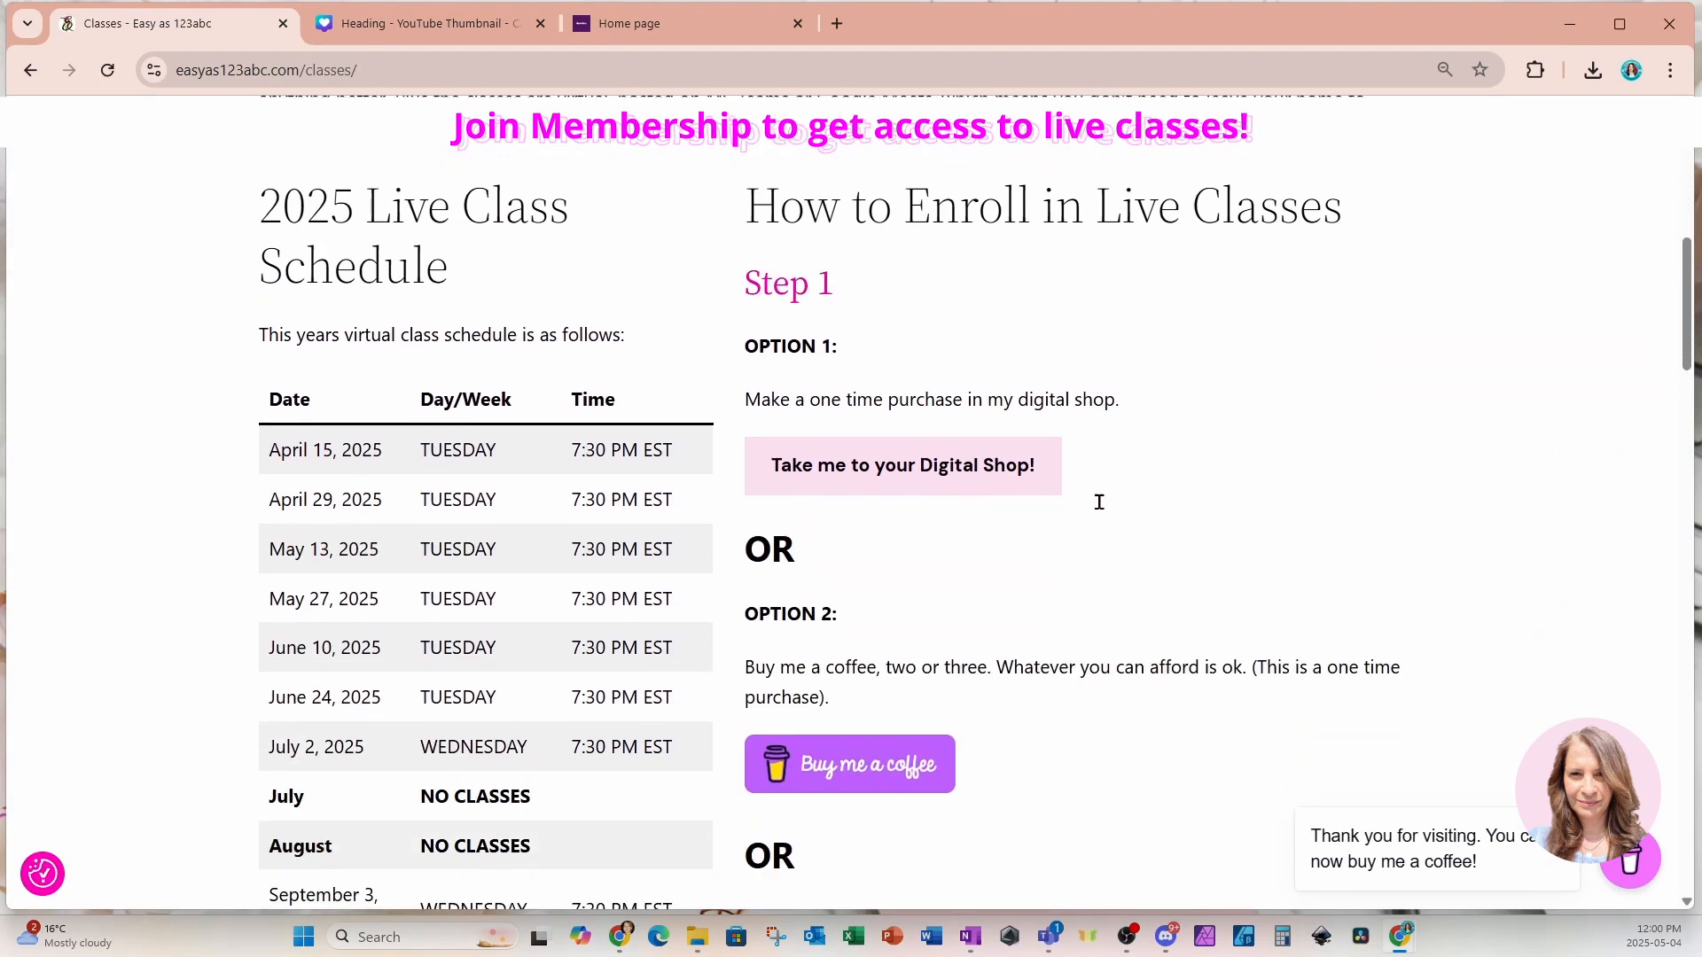
scroll(606, 531, "down", 4)
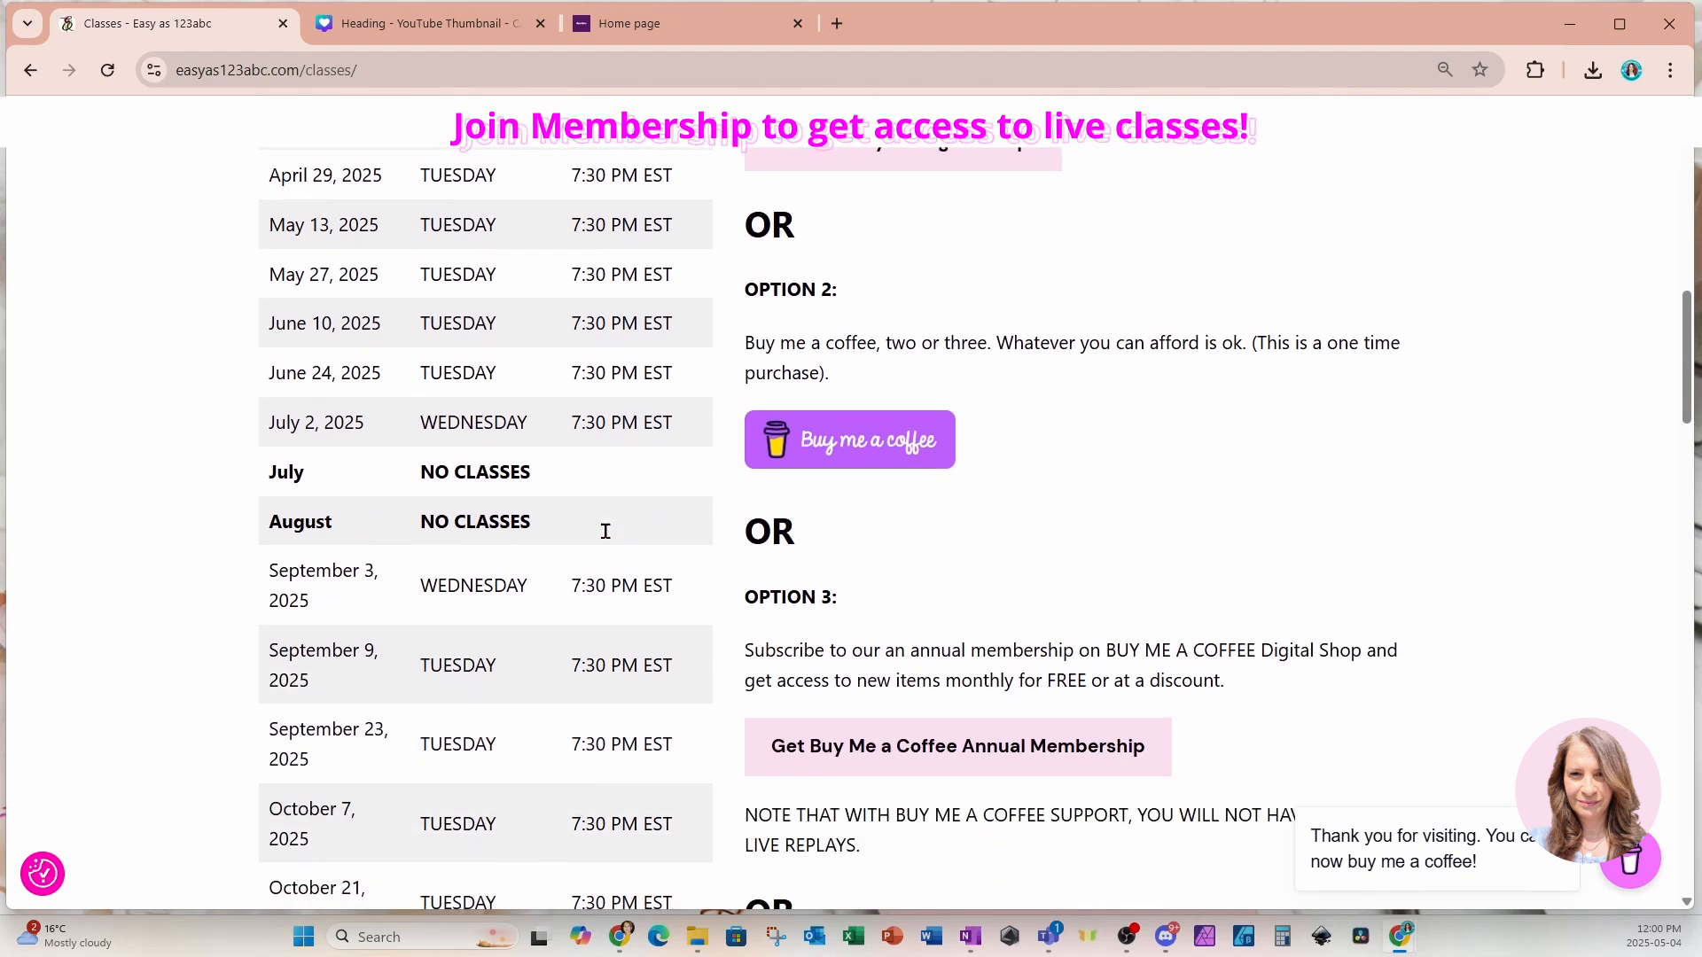
scroll(606, 531, "down", 3)
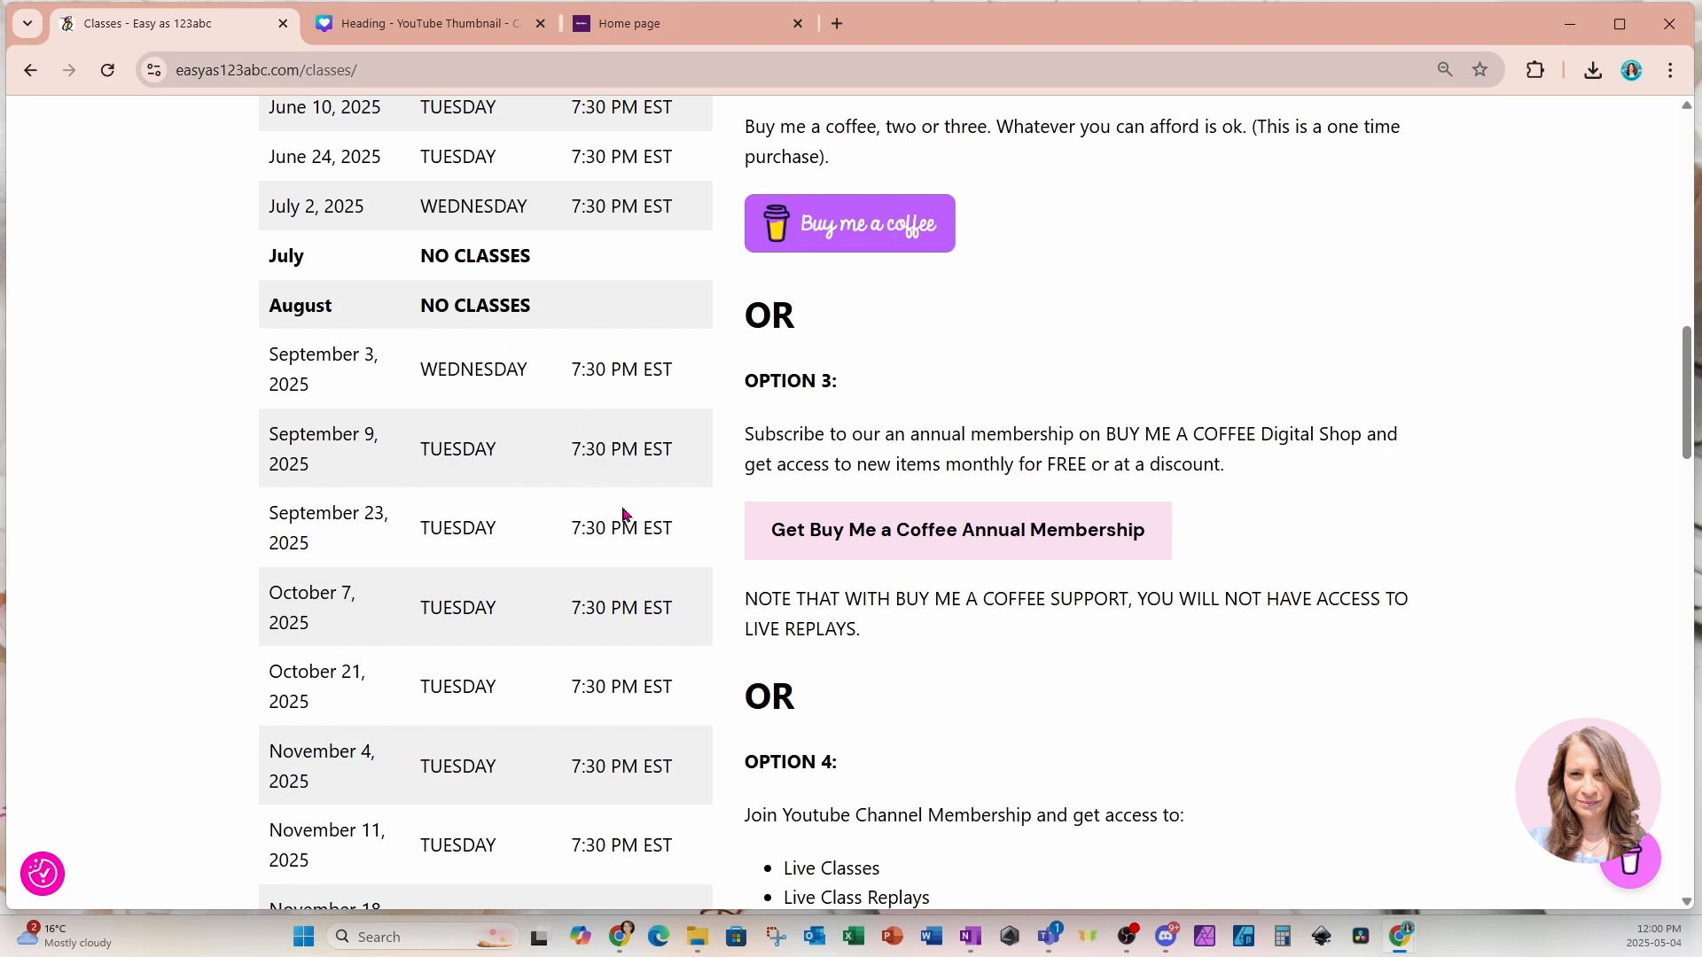
scroll(625, 515, "down", 1)
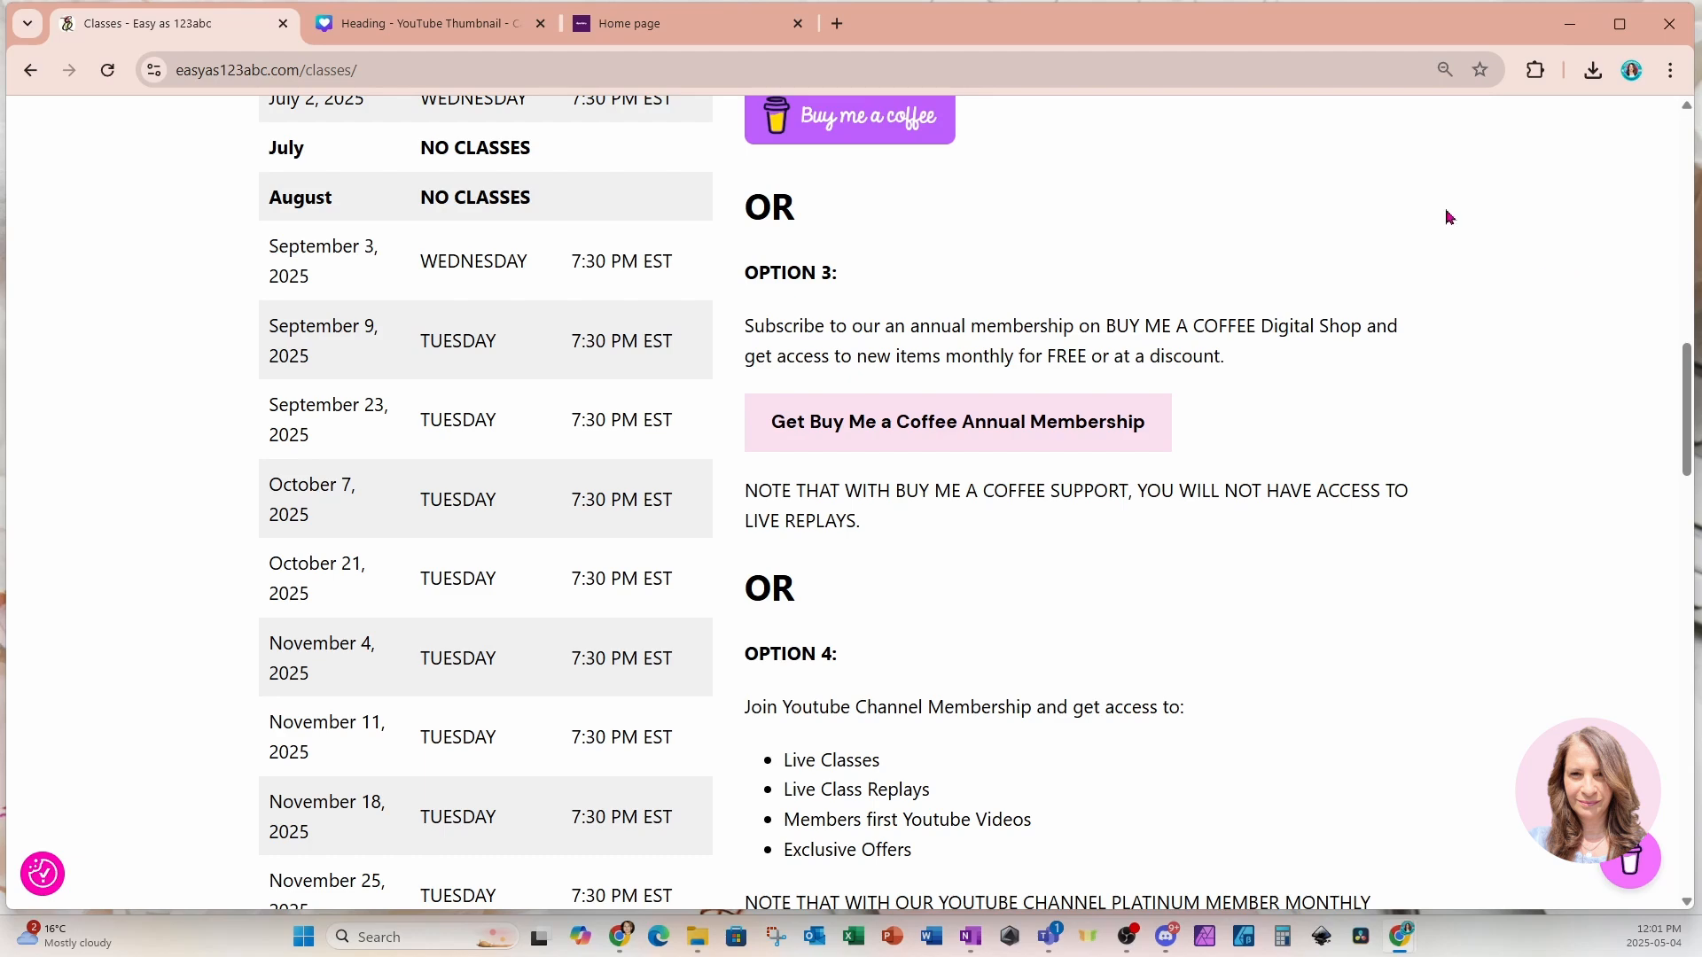
Switch to the clipartistry heaven home page tab and scroll through its content.
left_click(610, 27)
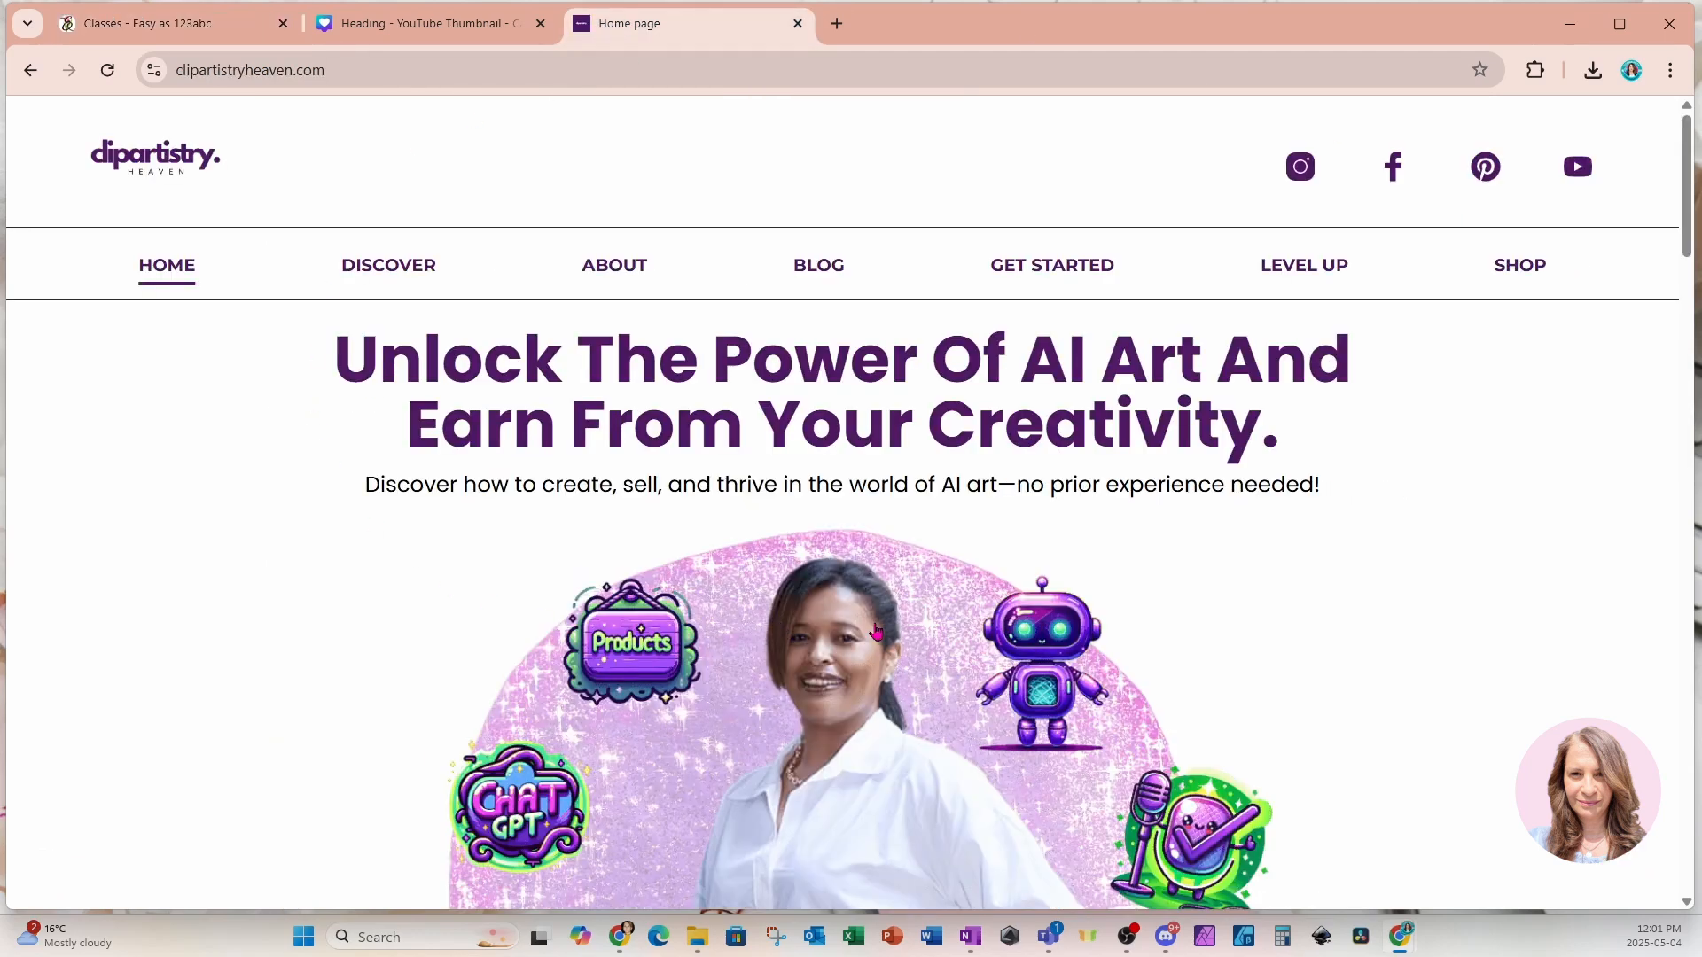
scroll(1427, 650, "down", 2)
scroll(1427, 650, "down", 3)
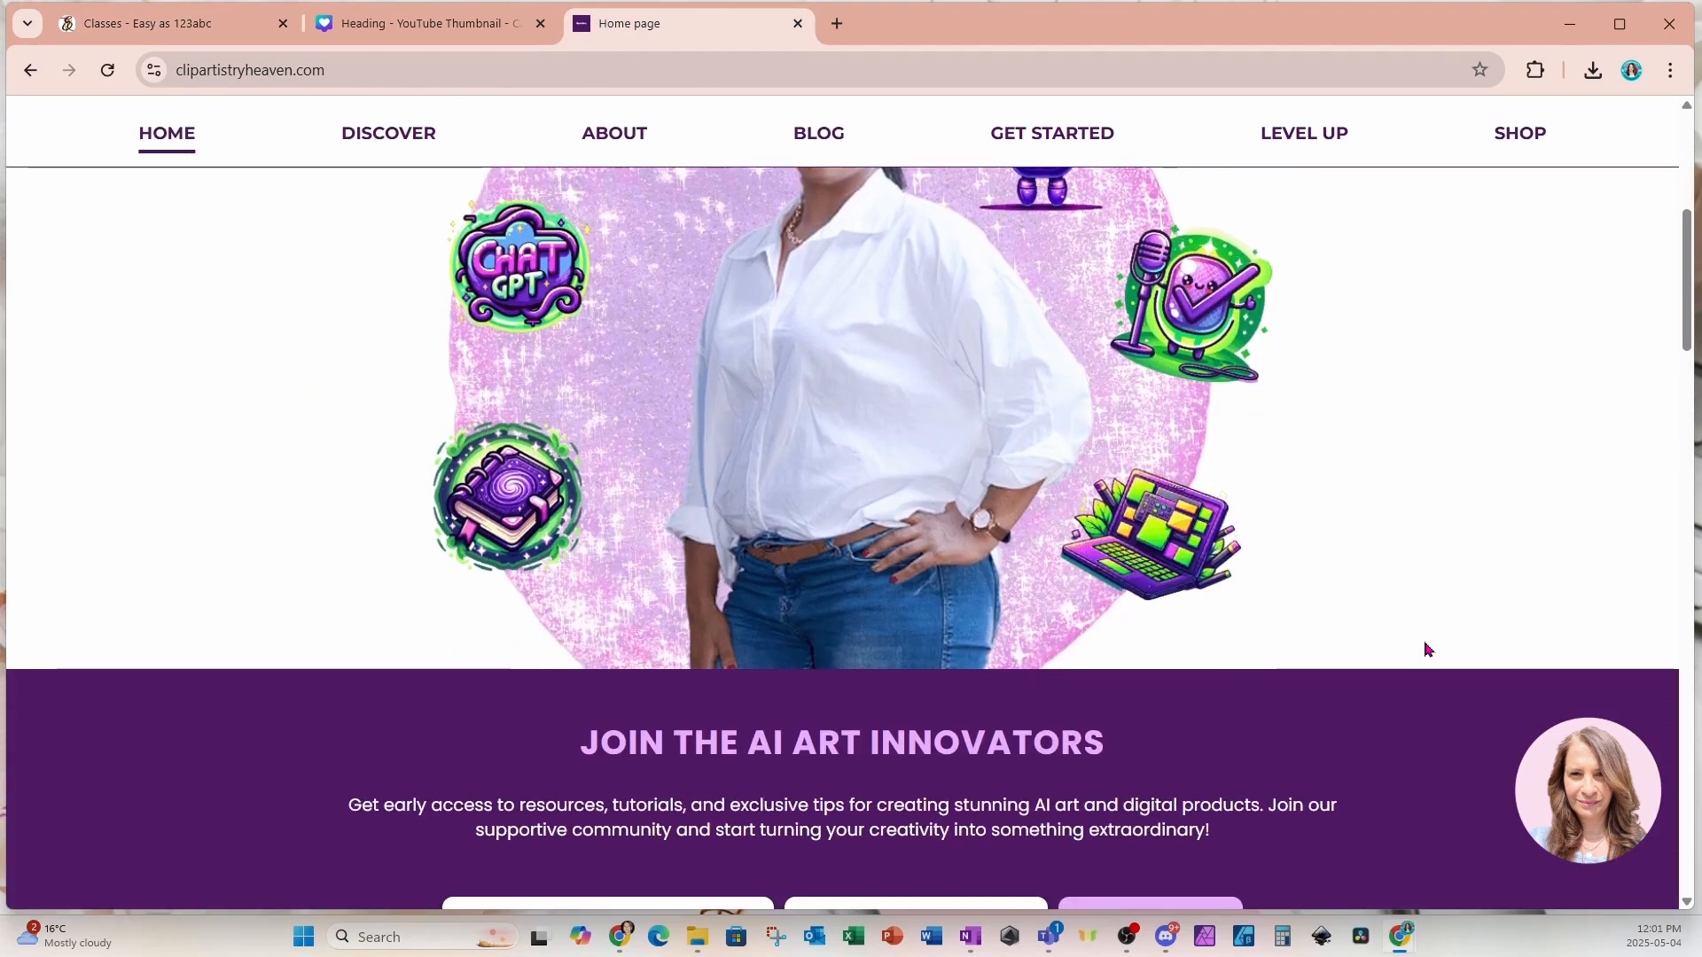
scroll(1427, 650, "up", 5)
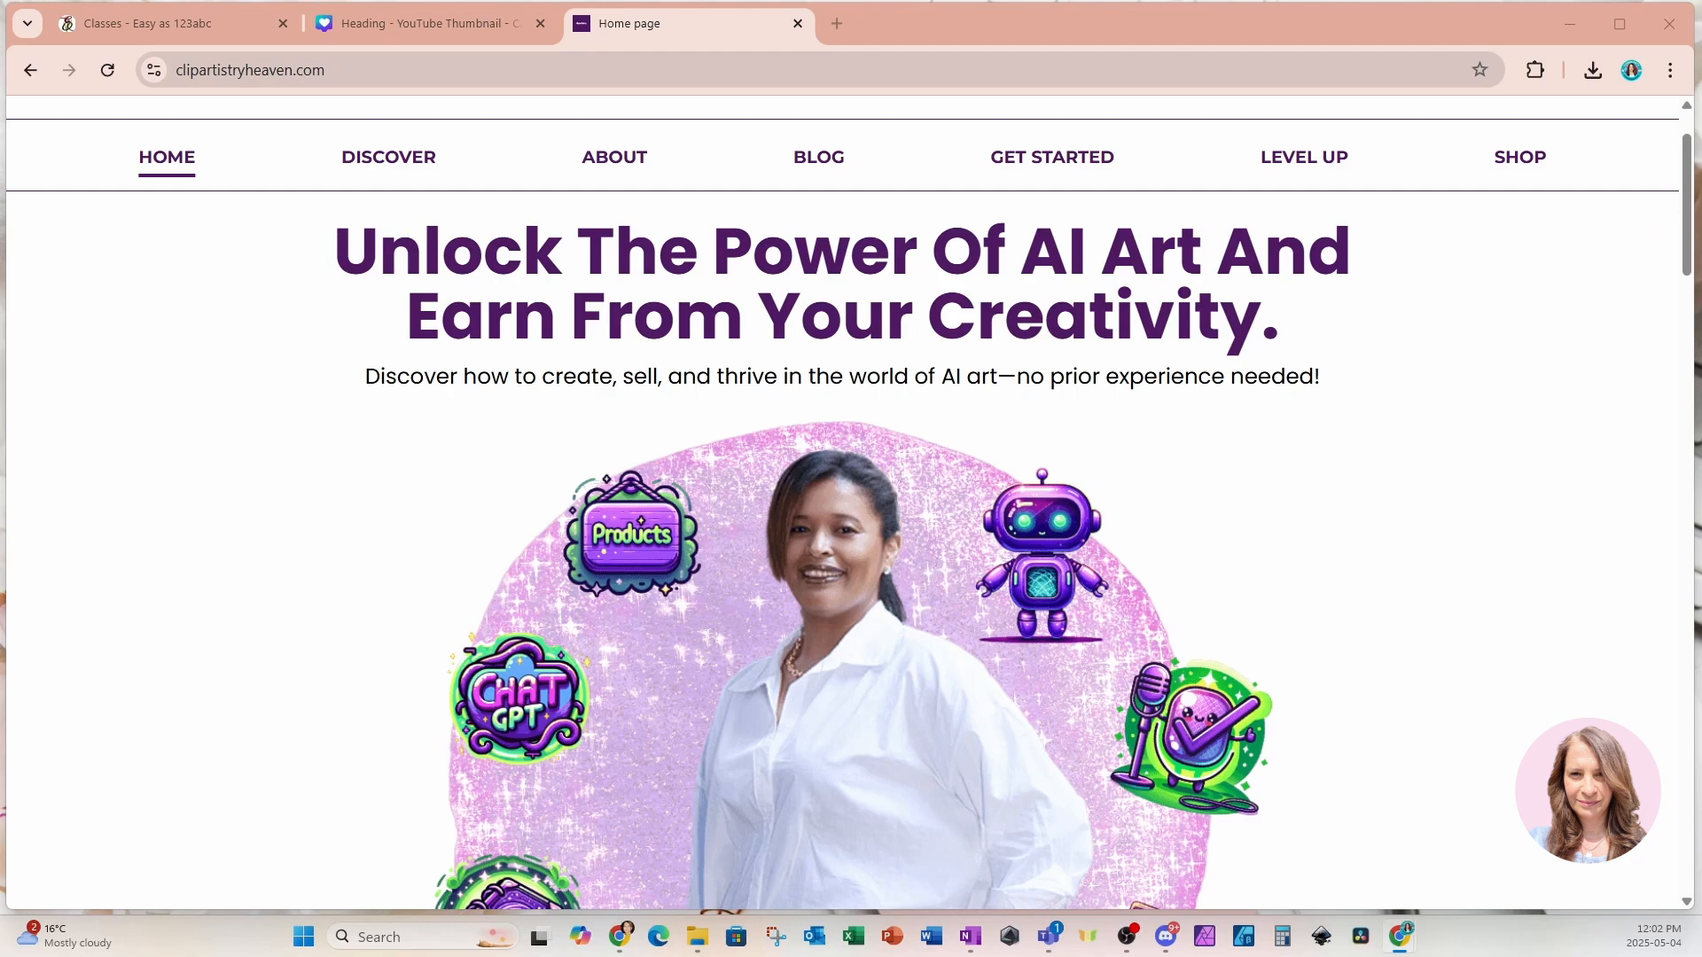
left_click_drag(1701, 674, 764, 4)
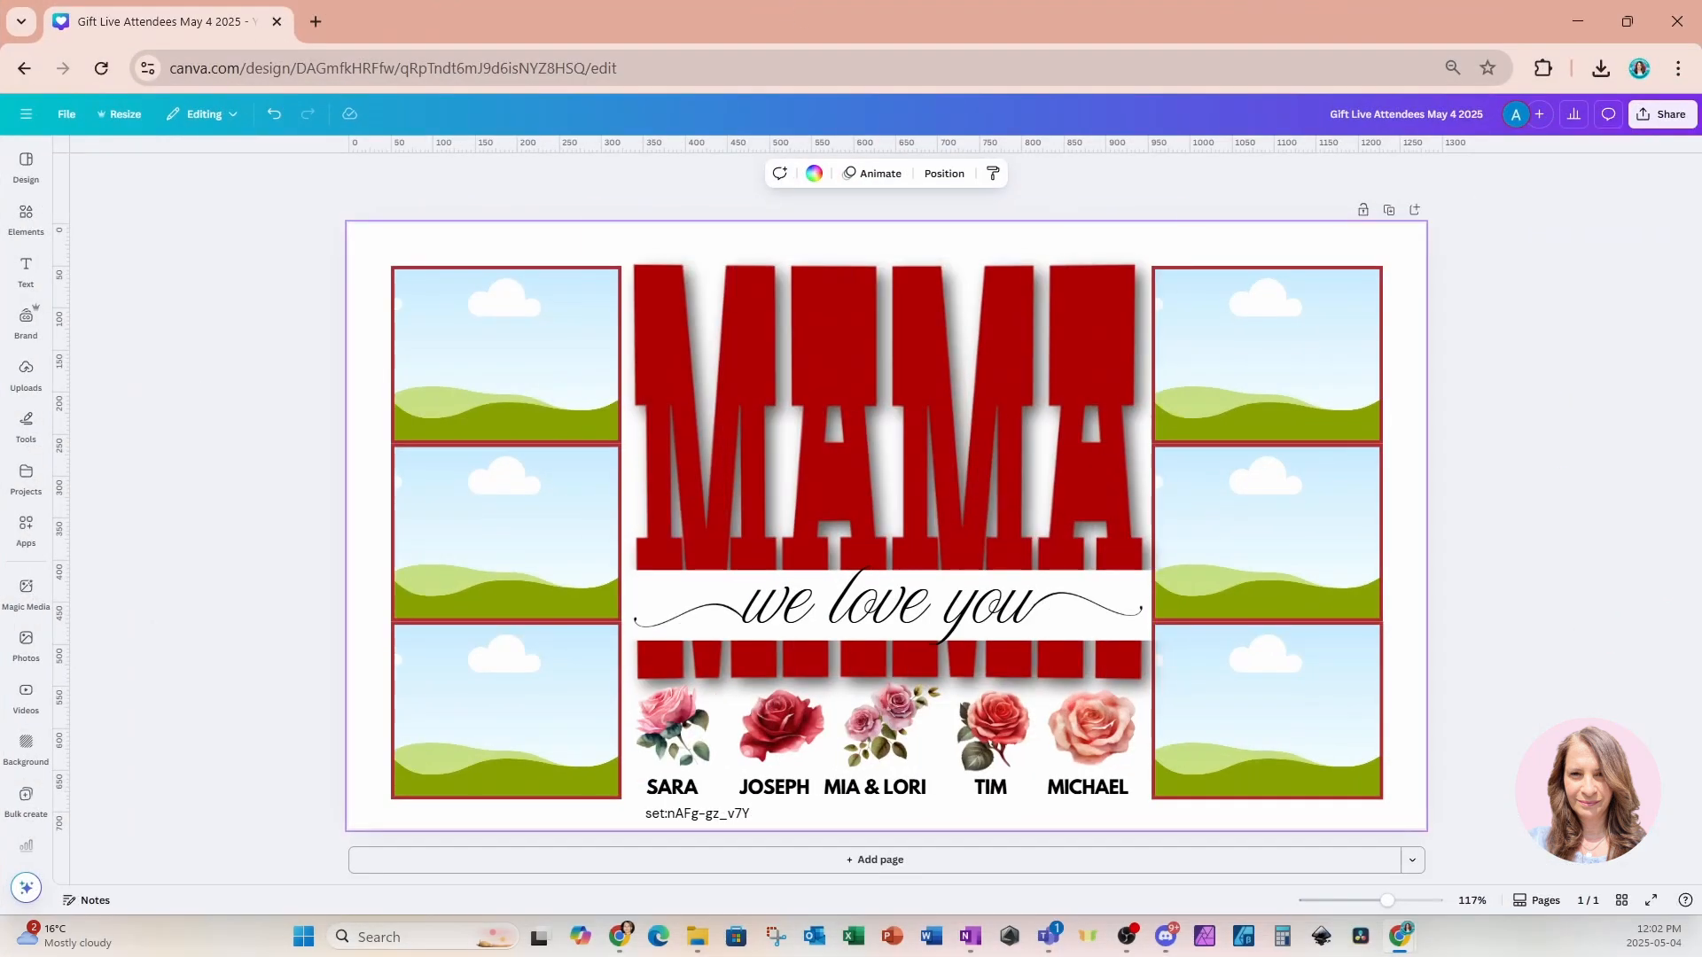
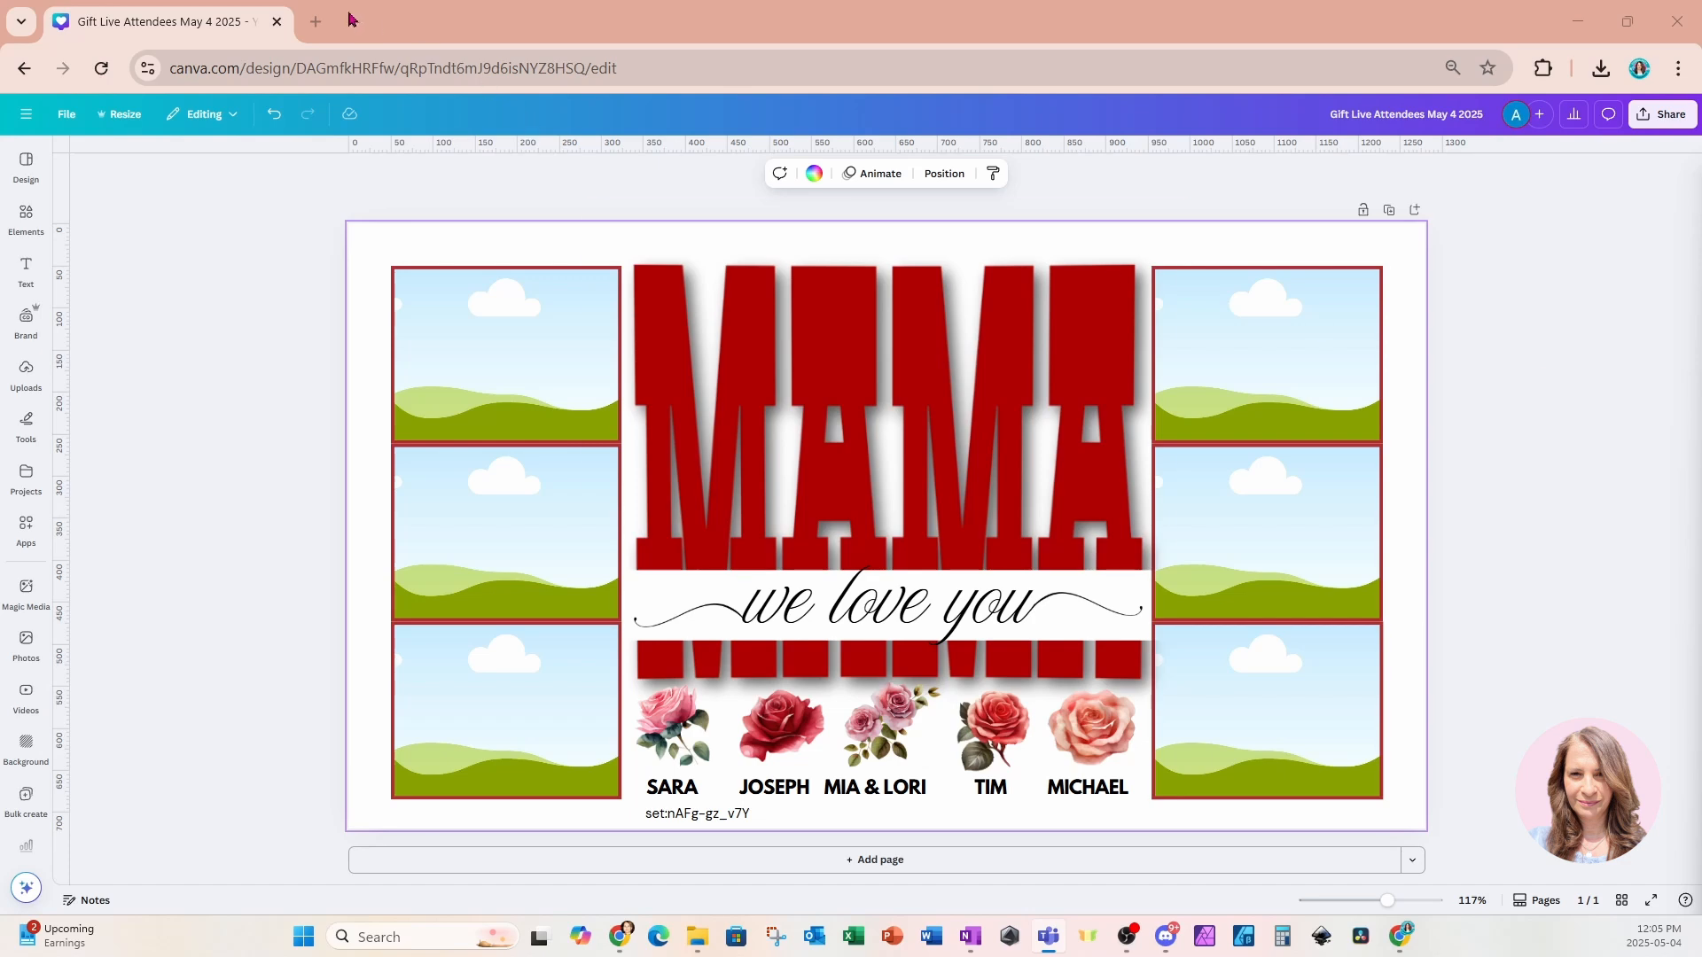
Open a new browser tab, go to easyas123abc.com and open its Classes page.
left_click(316, 21)
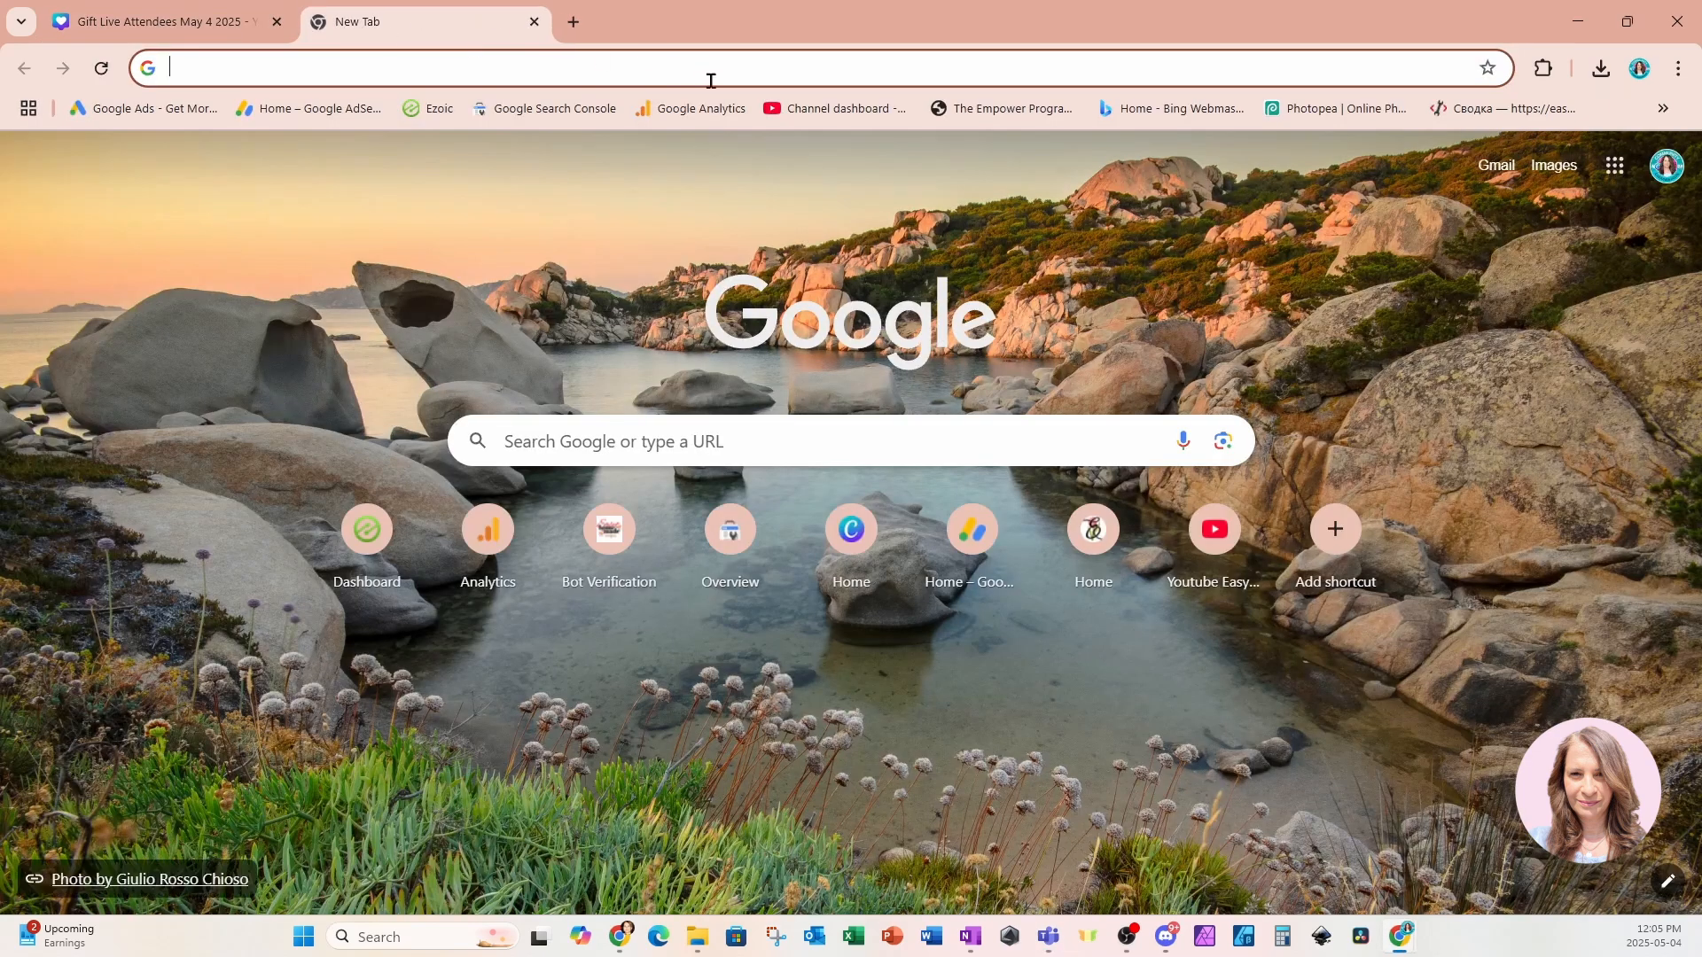
type("easyas123abc.com")
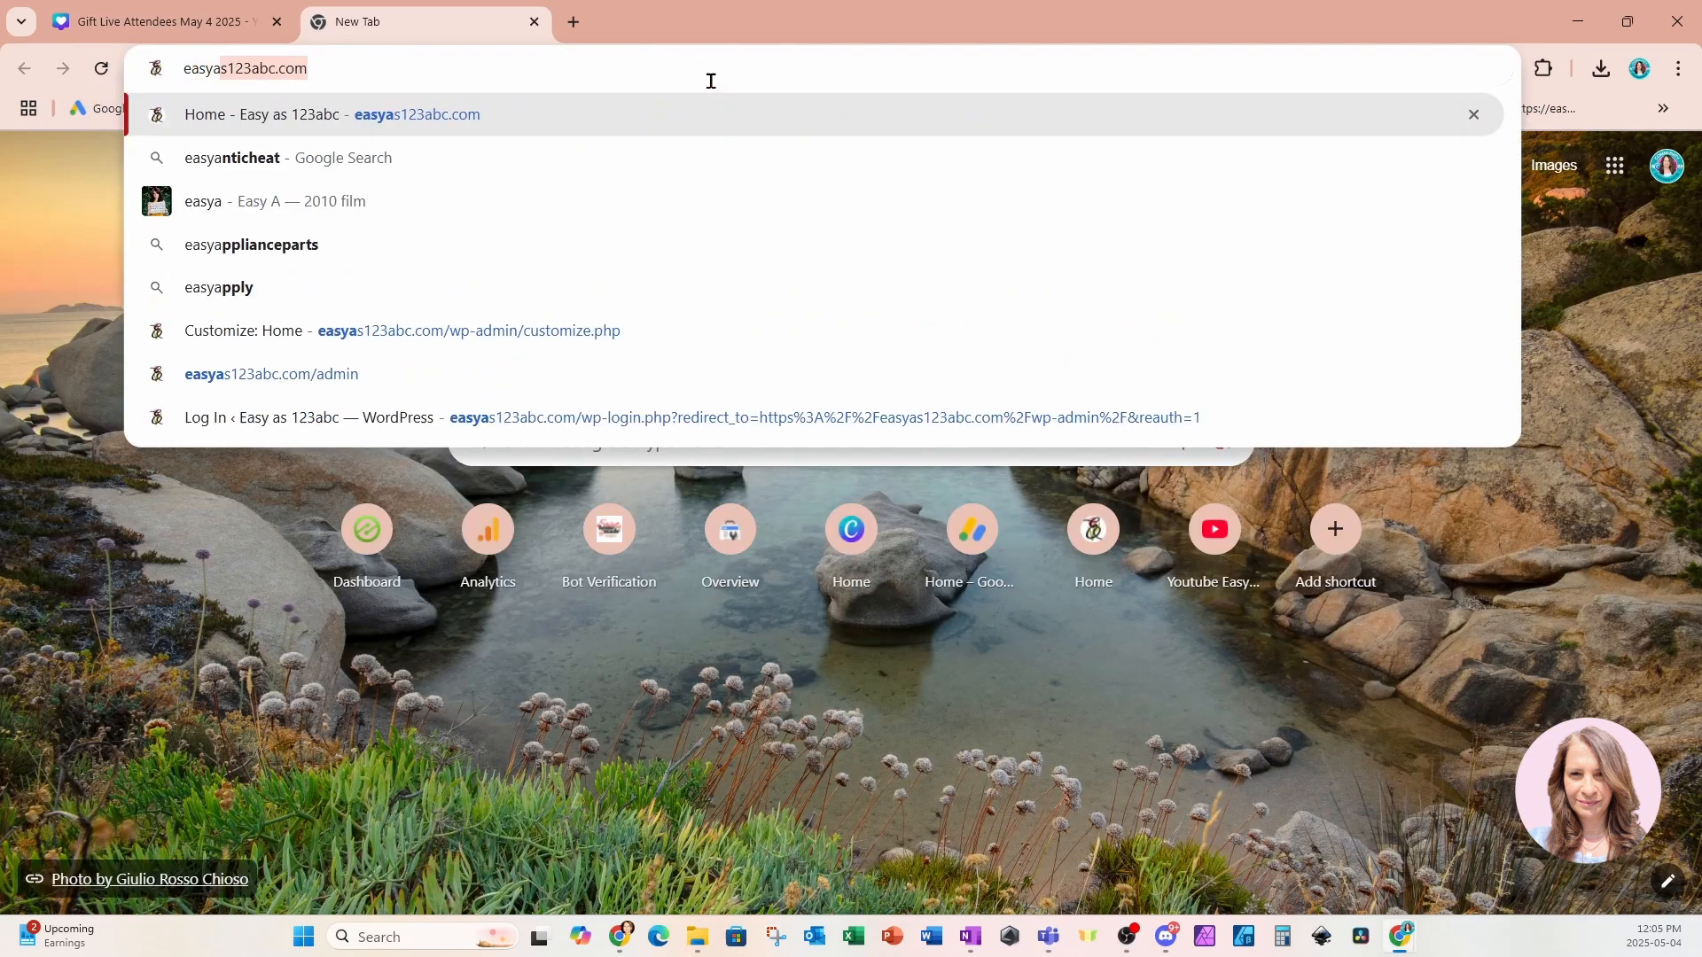
key("Return")
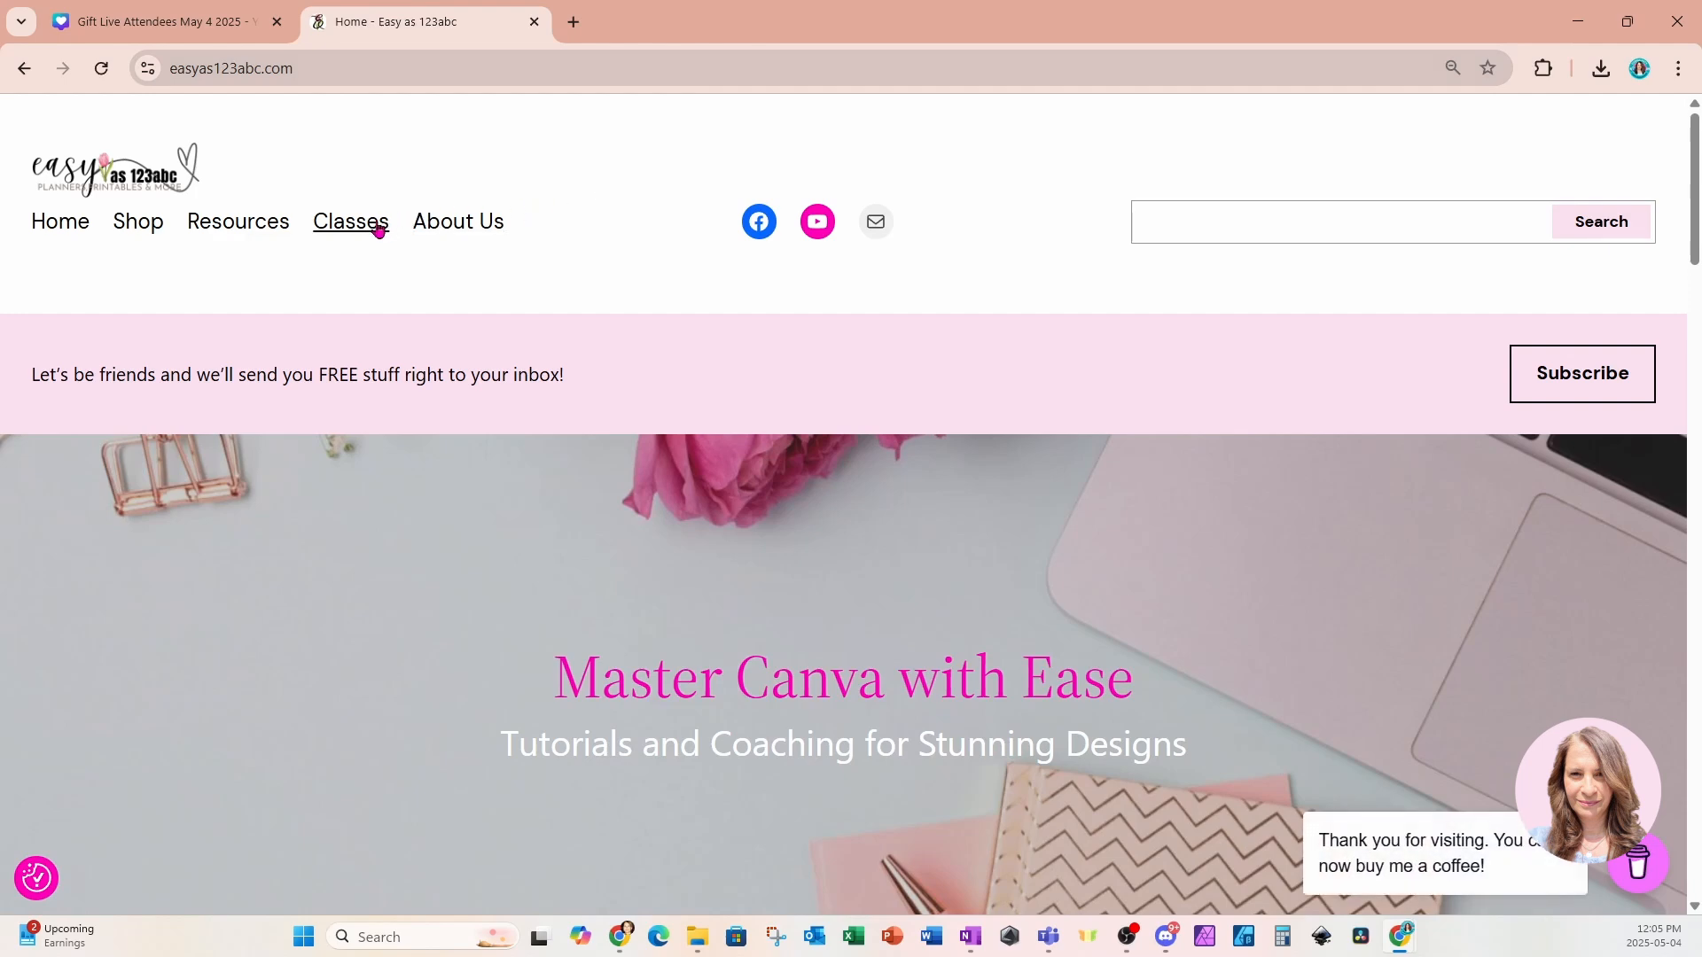
left_click(374, 223)
Select the Classes page's web address in the address bar to share it.
left_click(447, 69)
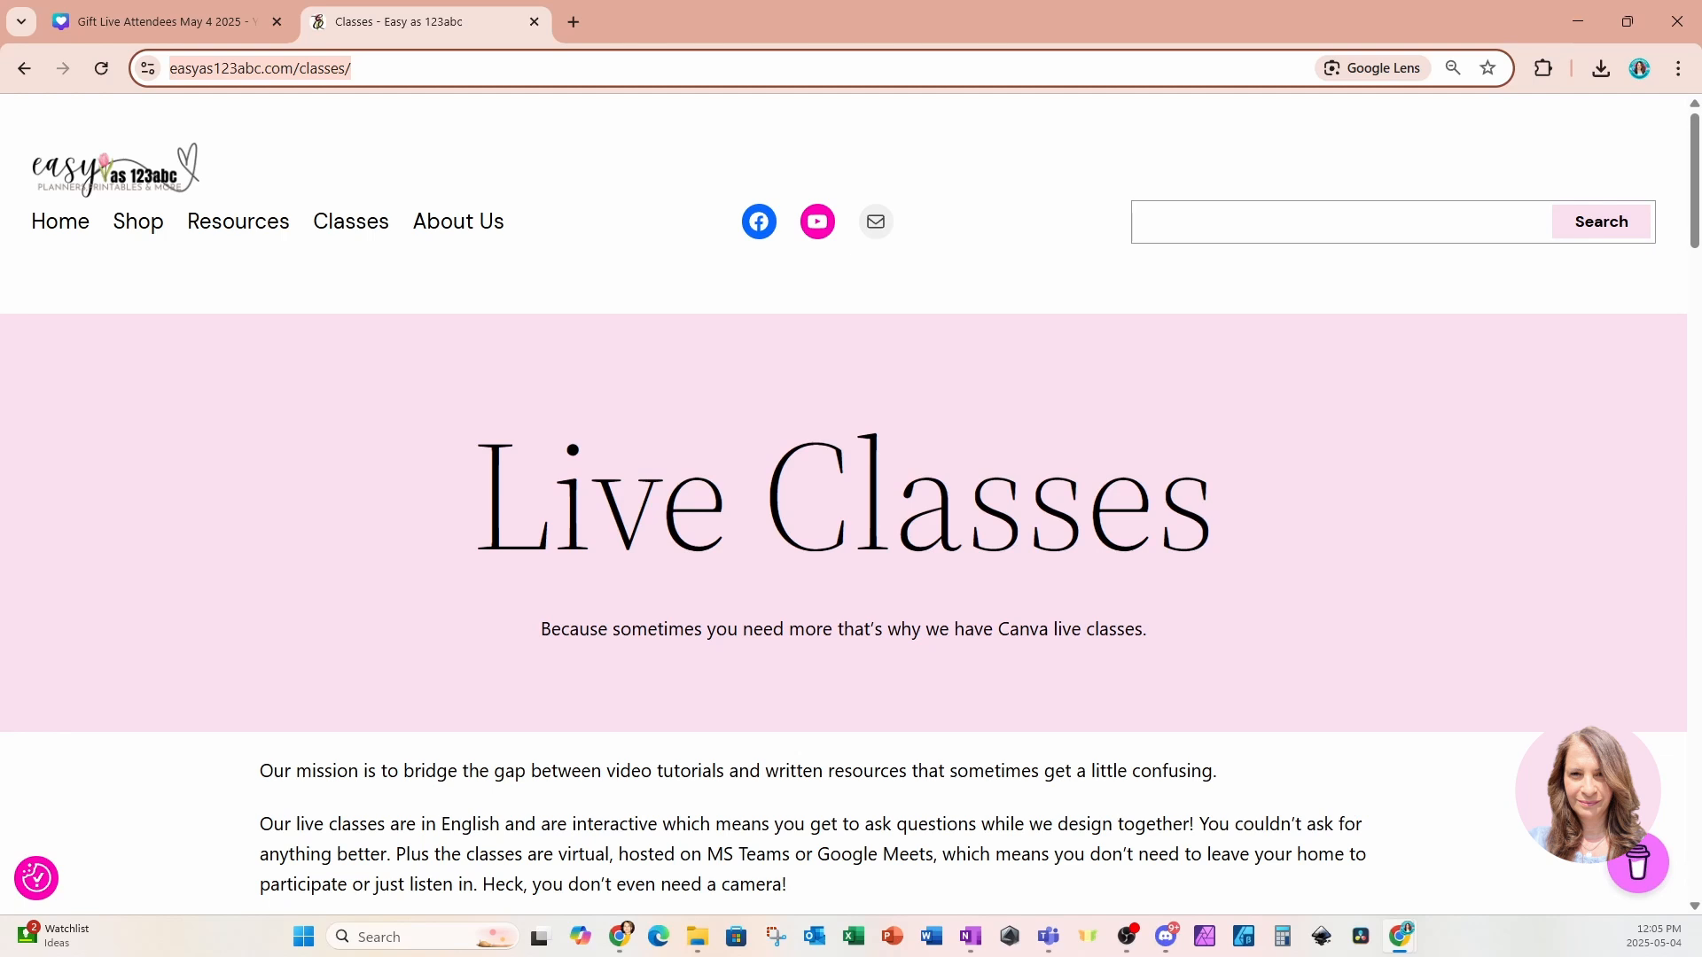
key("alt+Tab")
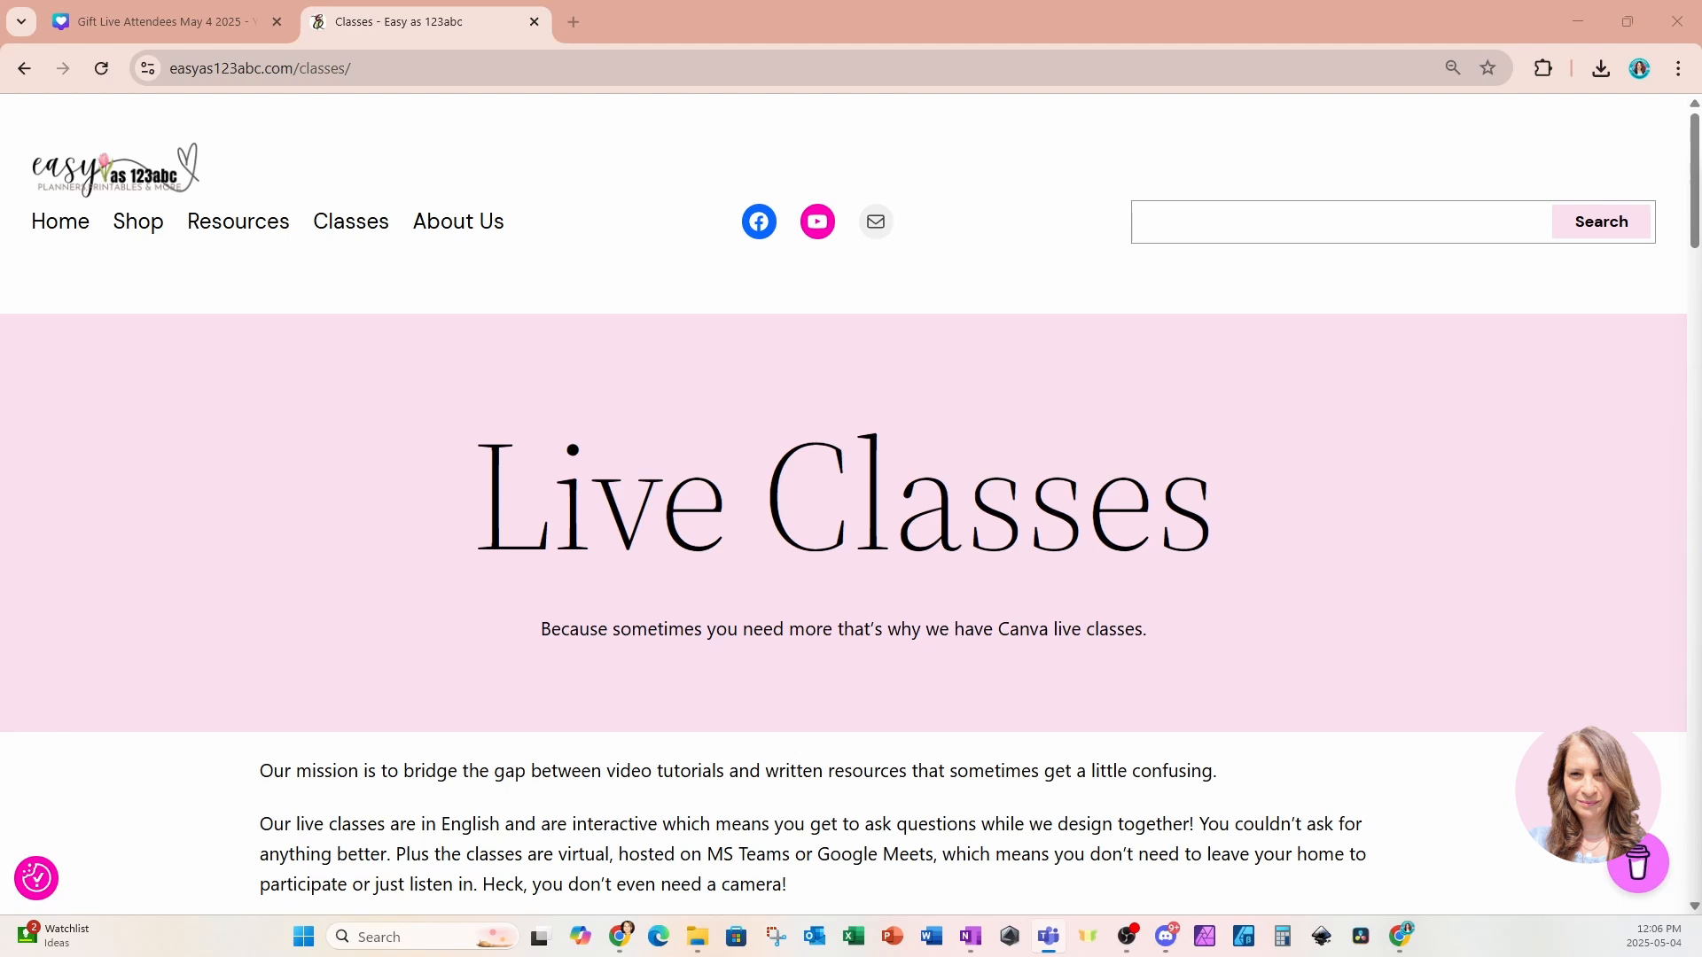
left_click(1312, 69)
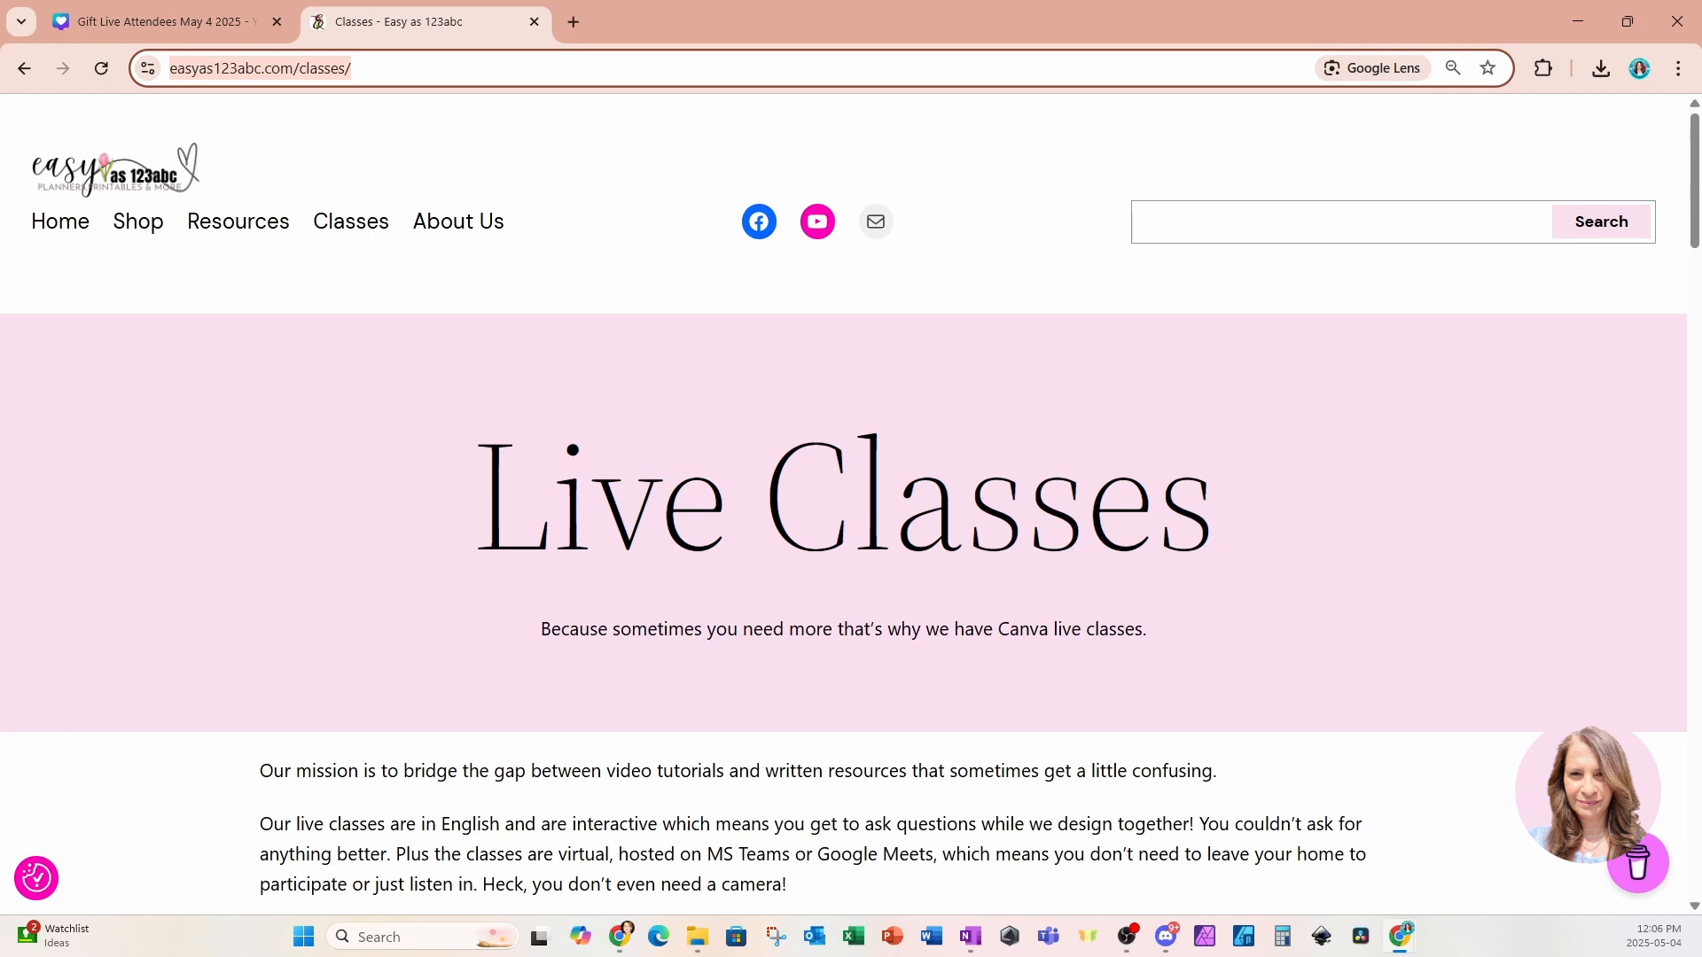
key("alt+Tab")
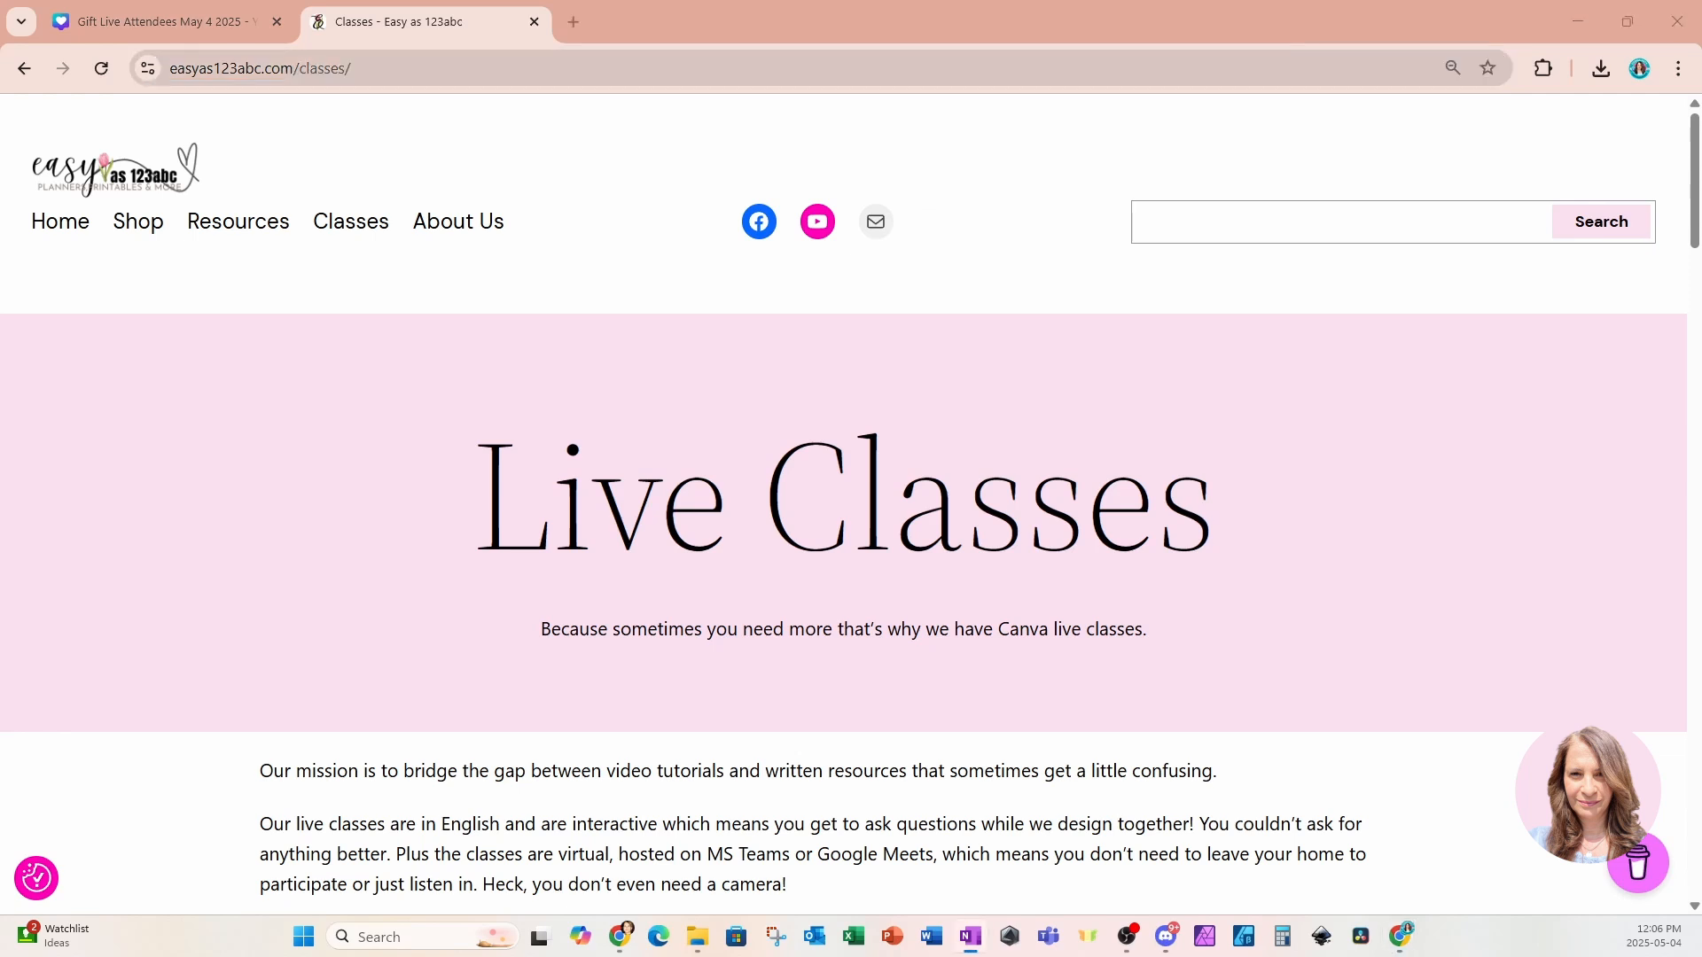